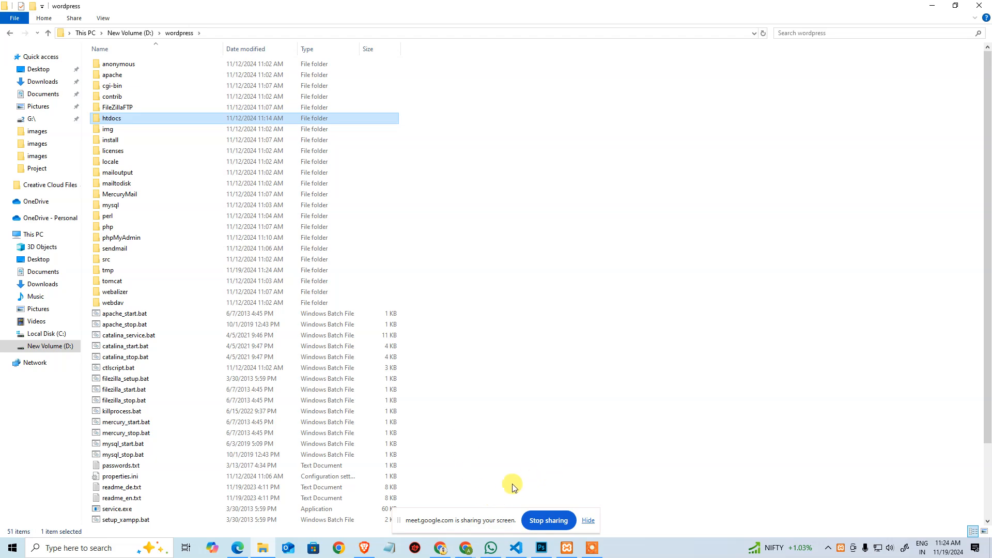
- Switch to Chrome and open the local WordPress site at localhost/wordpress/ in a new tab
left_click(465, 548)
left_click(408, 473)
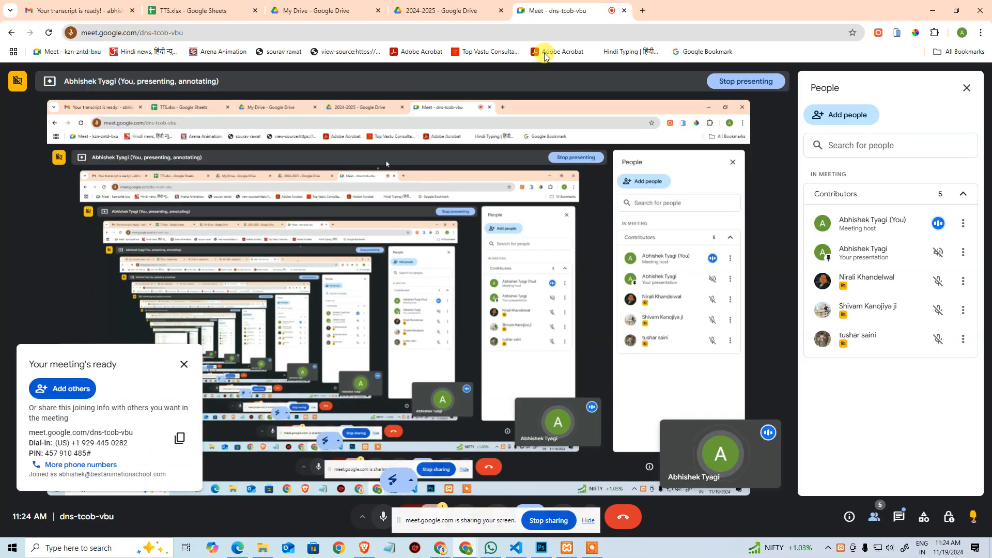
left_click(643, 11)
type("loca")
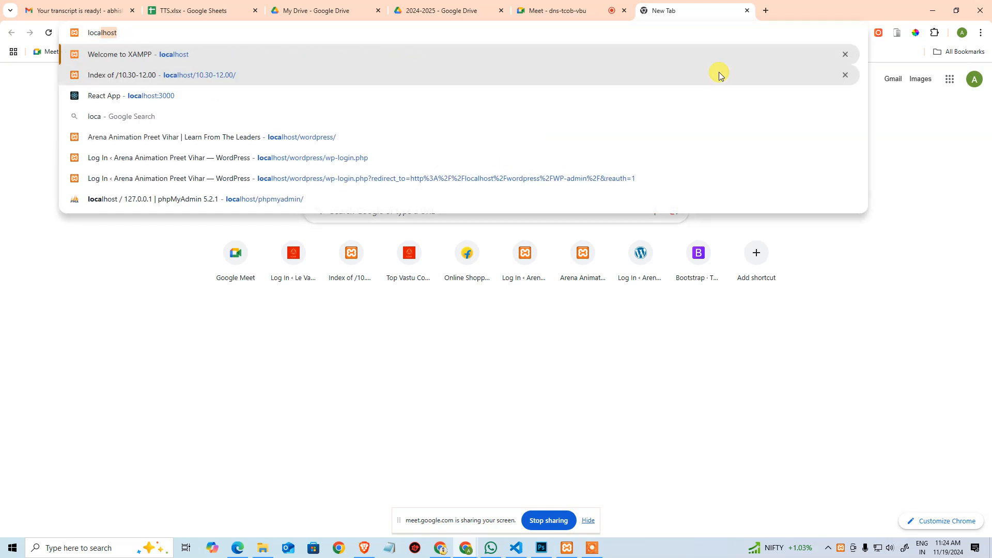
type("lhost")
key("Down")
key("Down")
key("Down")
key("Down")
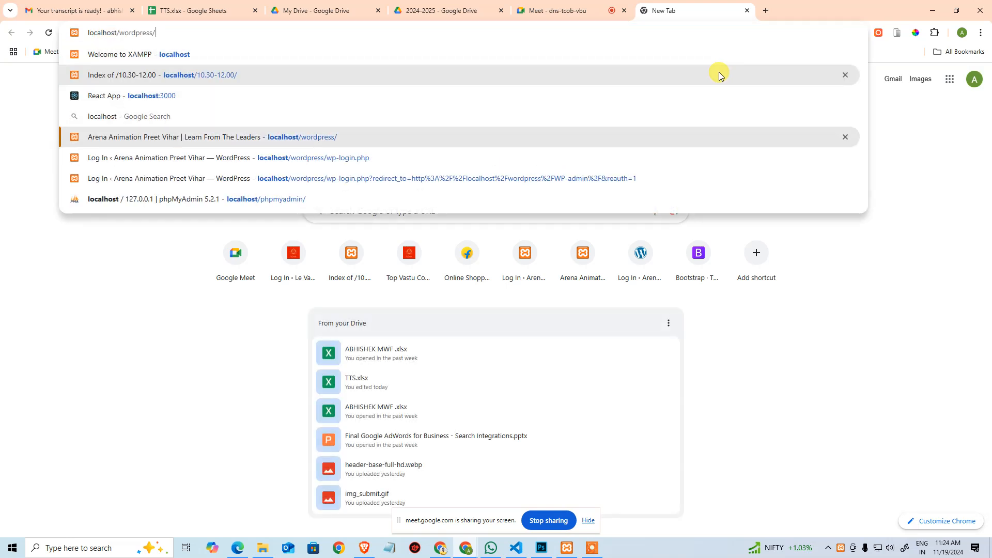
key("Return")
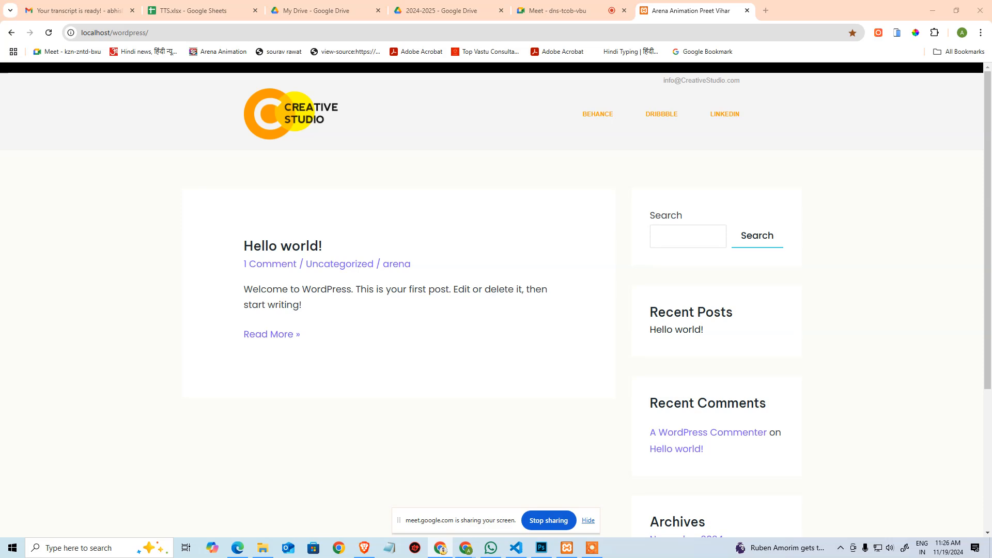
- Open the site's WordPress admin login at localhost/wordpress/WP-admin/
scroll(459, 345, "down", 4)
scroll(459, 345, "up", 4)
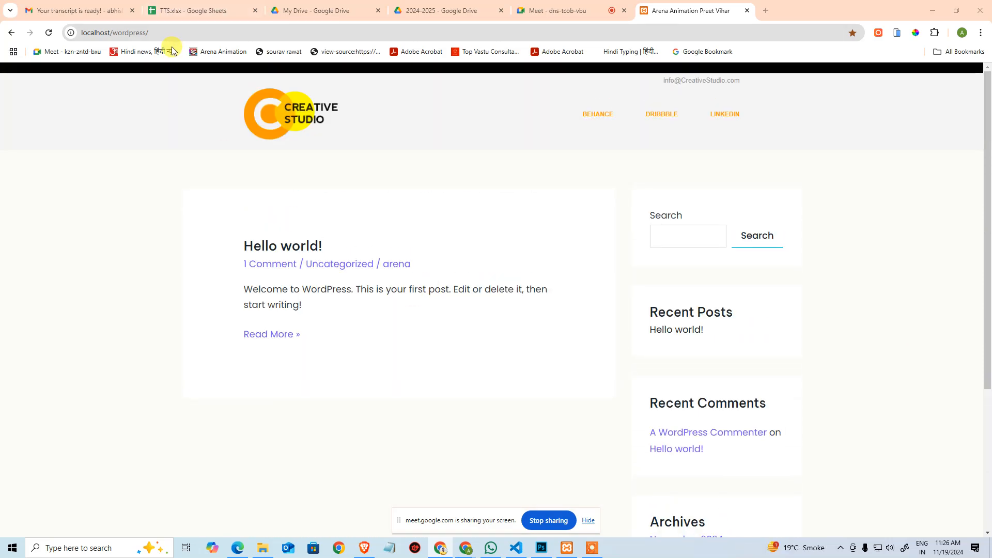
left_click(223, 32)
type("WP-admin")
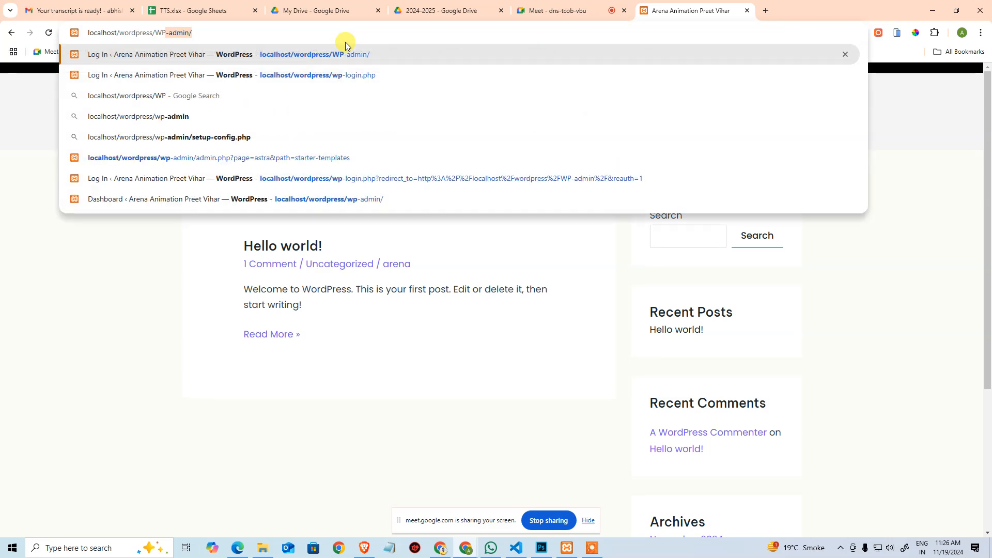
key("Return")
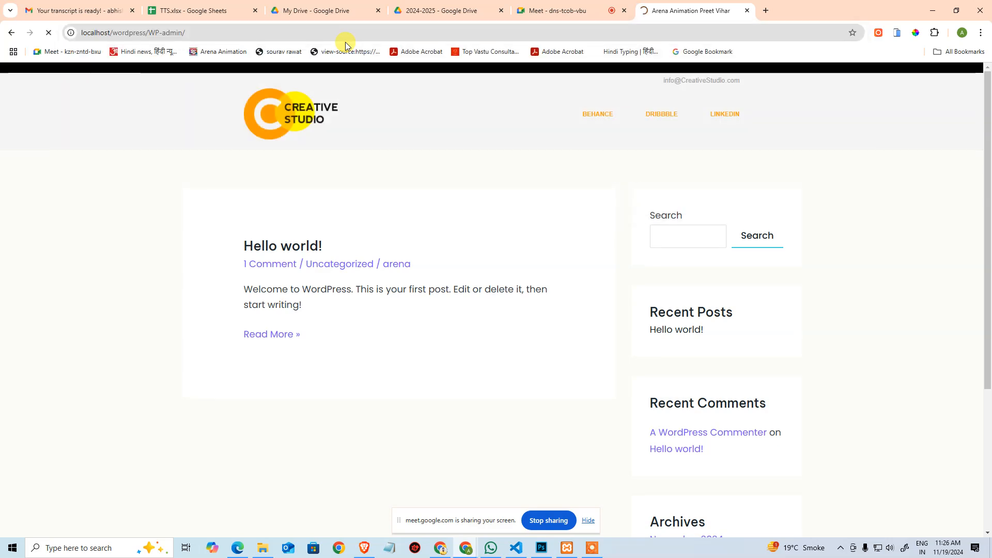
scroll(374, 268, "down", 4)
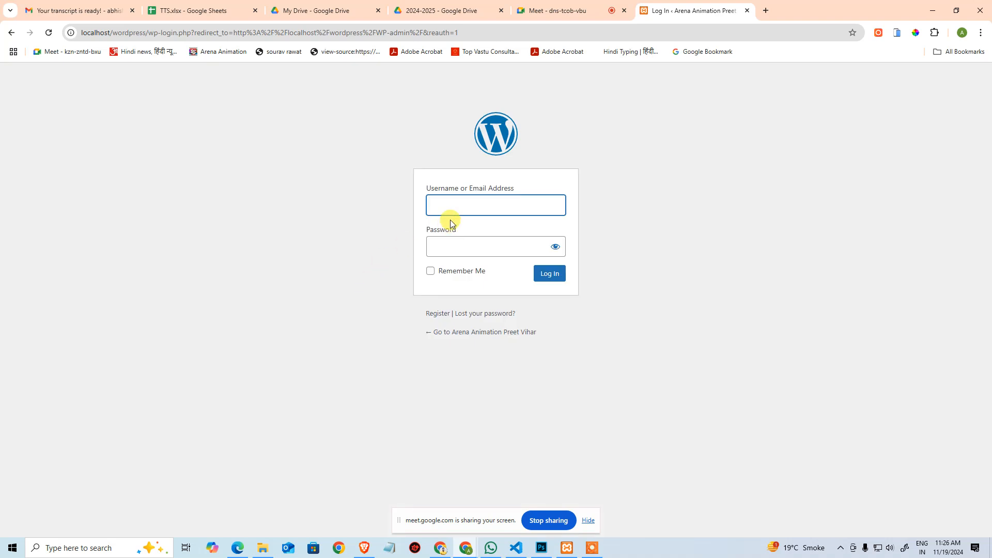
- Open the recent file wordpress installation details.txt in Notepad and bring up the Batch Time 10:30-12:00 login details
left_click(450, 199)
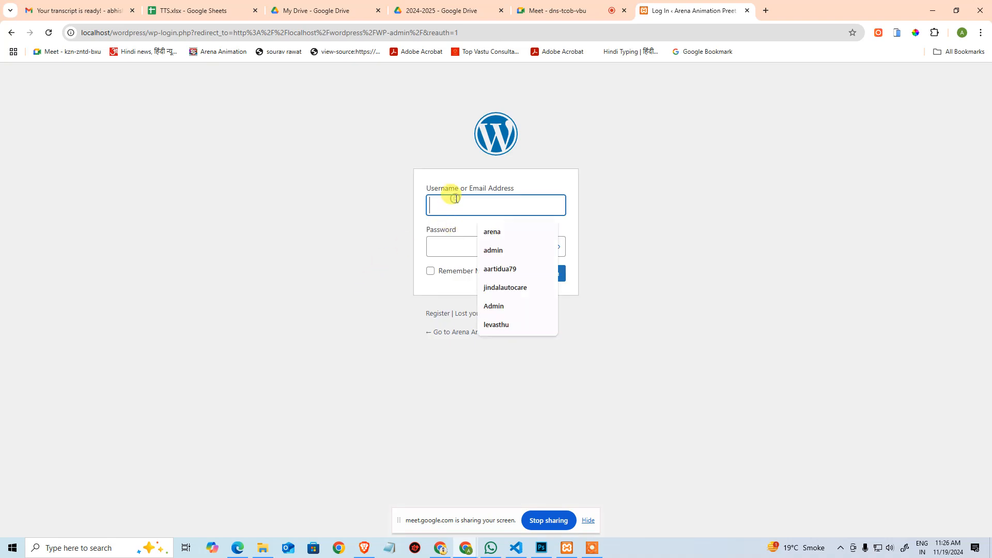
left_click(394, 445)
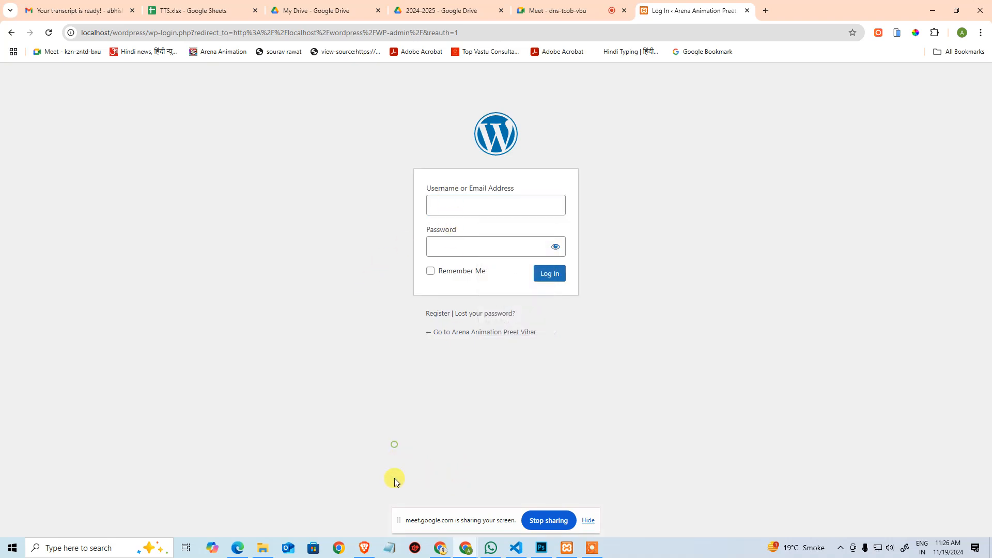
left_click(391, 548)
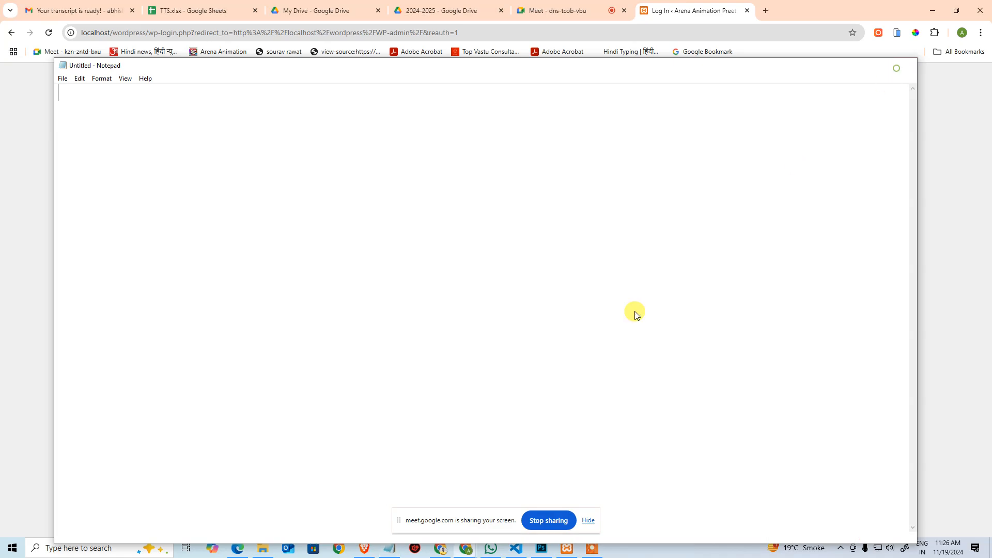
left_click(391, 548)
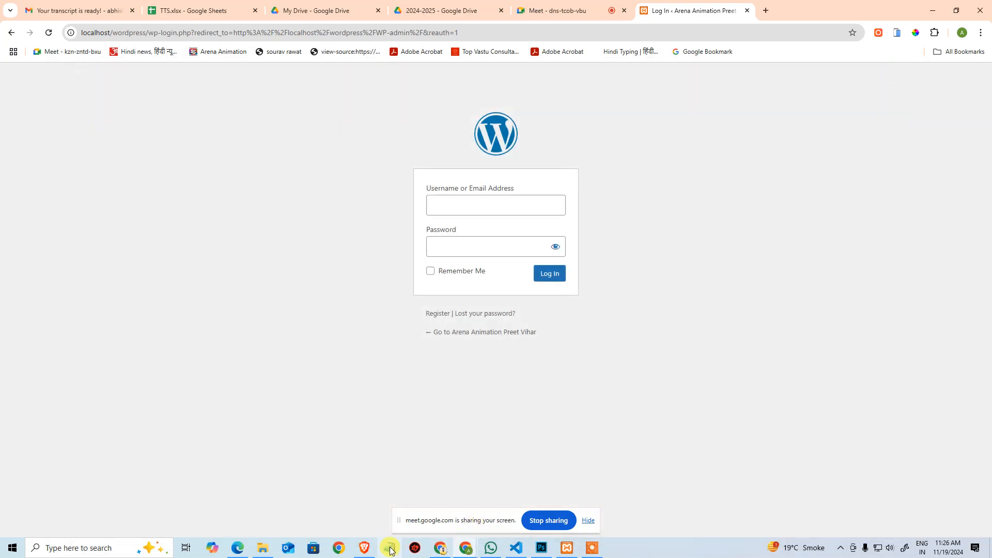
right_click(395, 549)
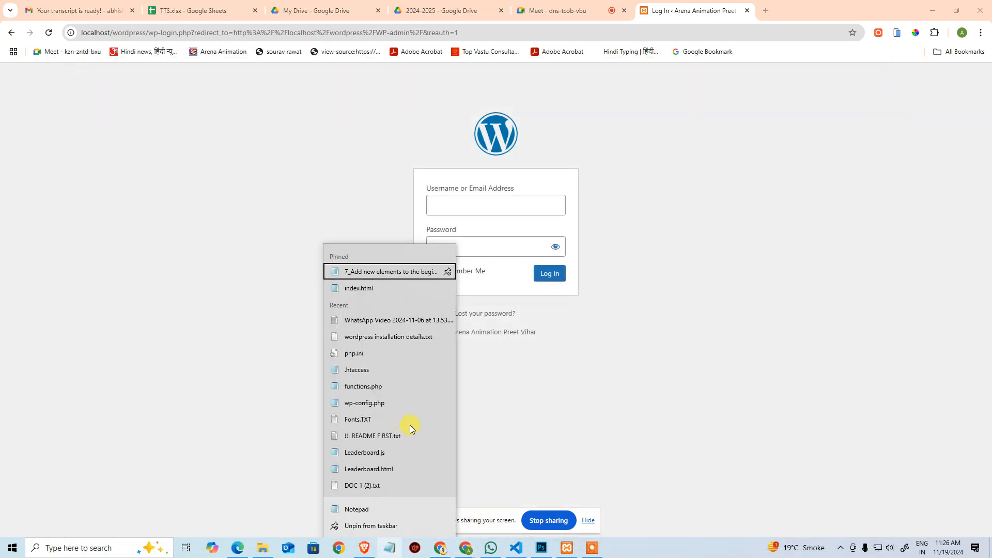
left_click(394, 336)
scroll(414, 320, "down", 2)
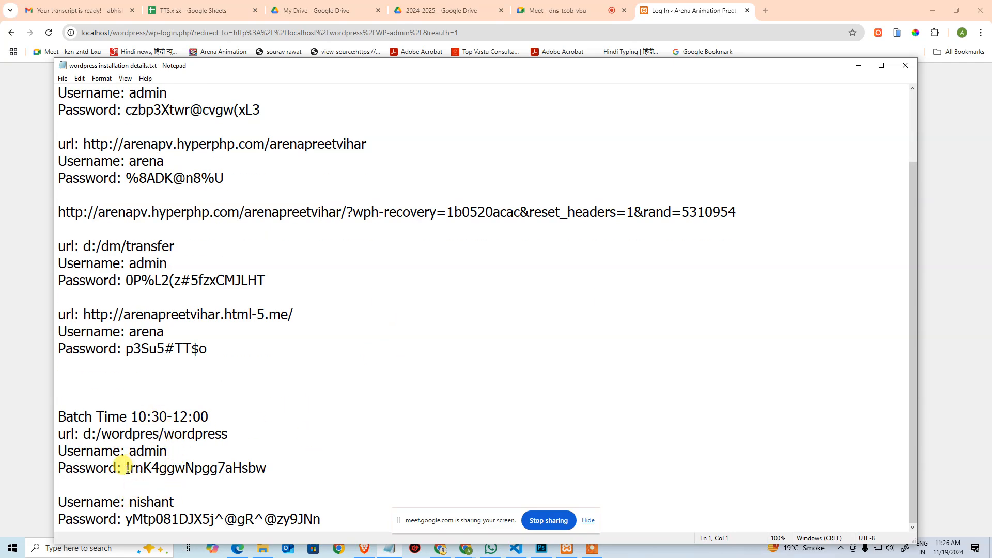
- Copy the password stored under the d:/wordpres/wordpress entry and return to the browser's login page
left_click_drag(125, 468, 290, 463)
key("ctrl+c")
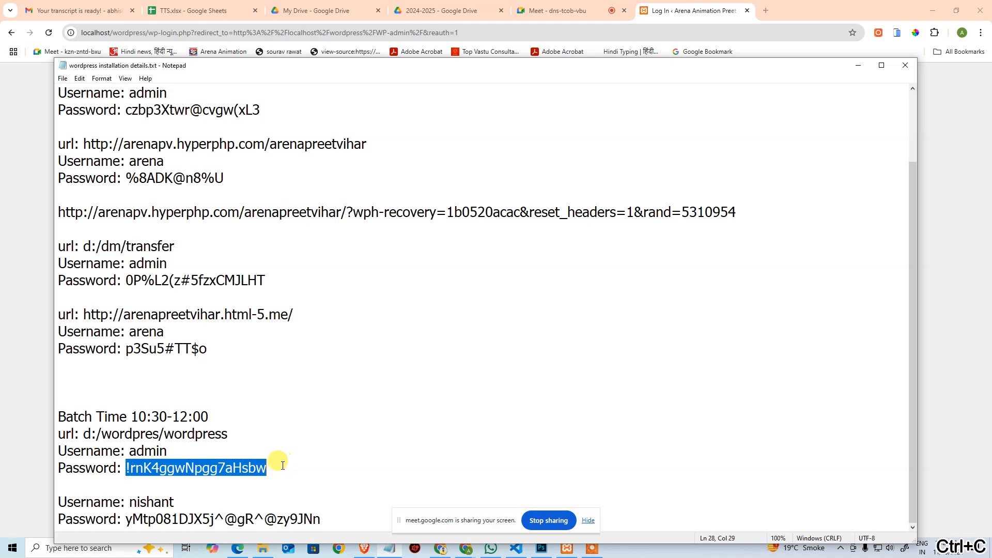
left_click(283, 464)
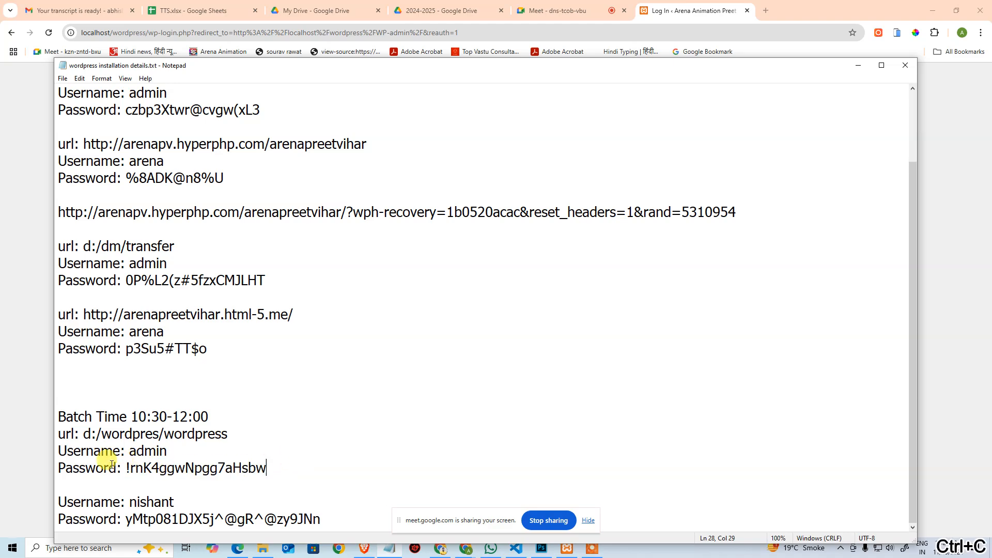
left_click_drag(124, 468, 297, 475)
key("ctrl+c")
left_click(950, 249)
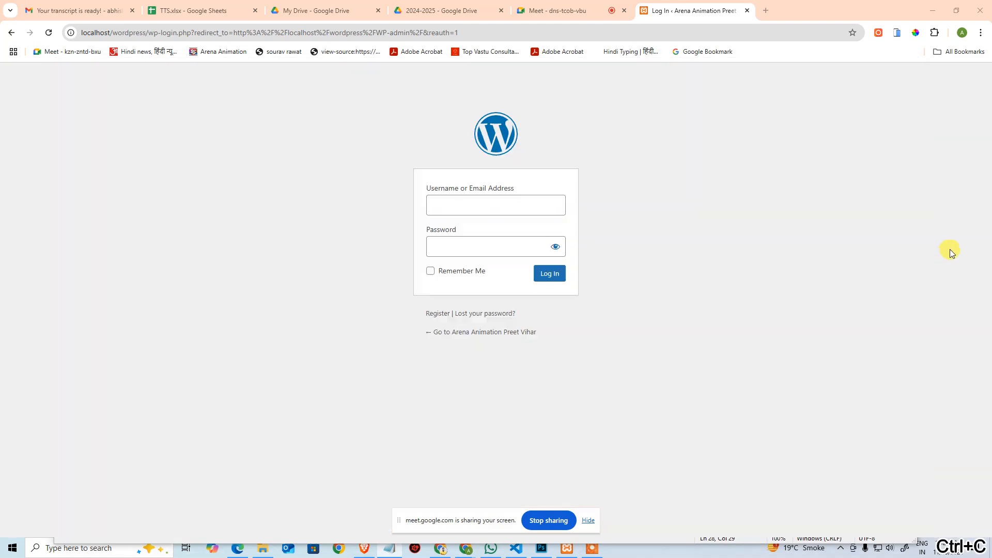
- Try to log in to WordPress with the username admin and the copied account password
left_click(479, 246)
key("ctrl+v")
left_click(475, 209)
type("AD")
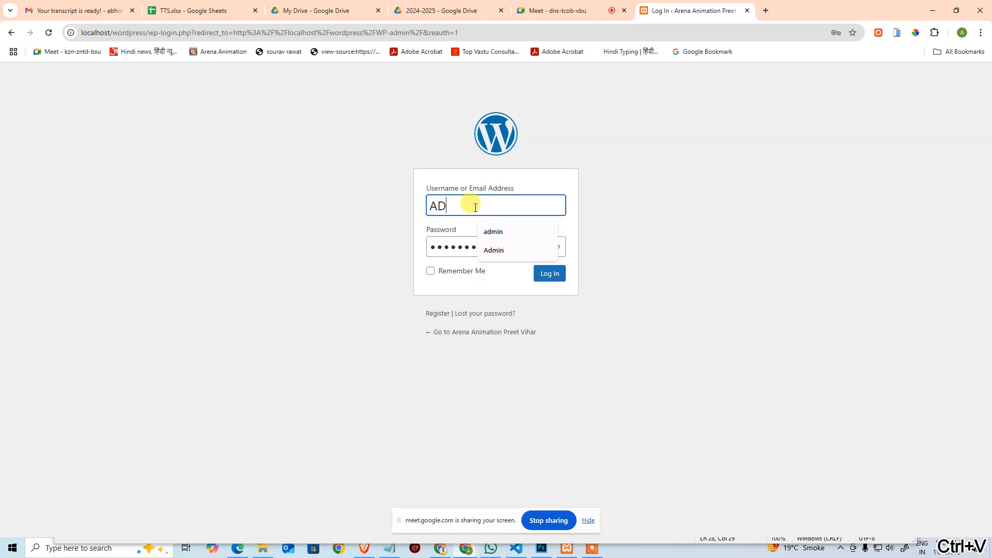
key("BackSpace")
key("BackSpace")
type("A")
key("BackSpace")
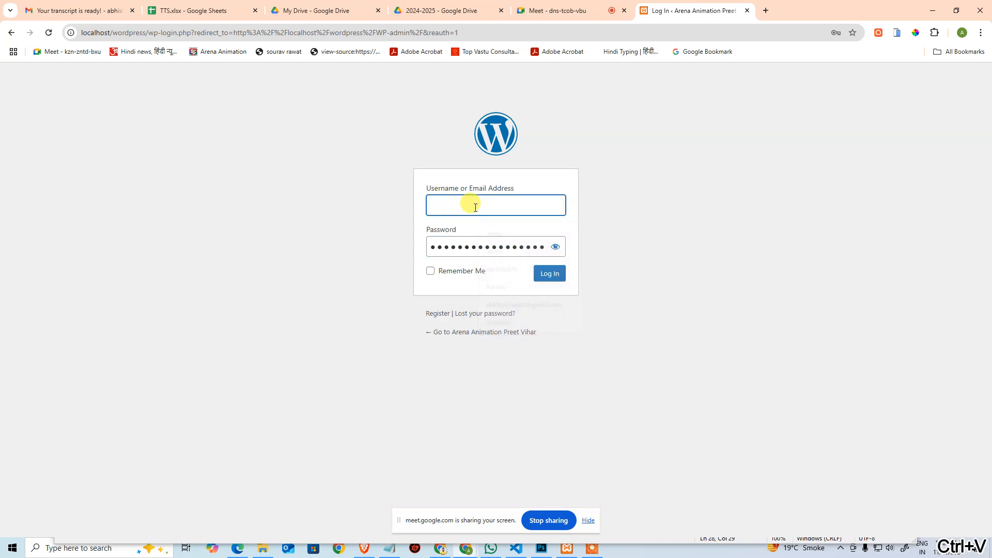
type("admin")
key("Tab")
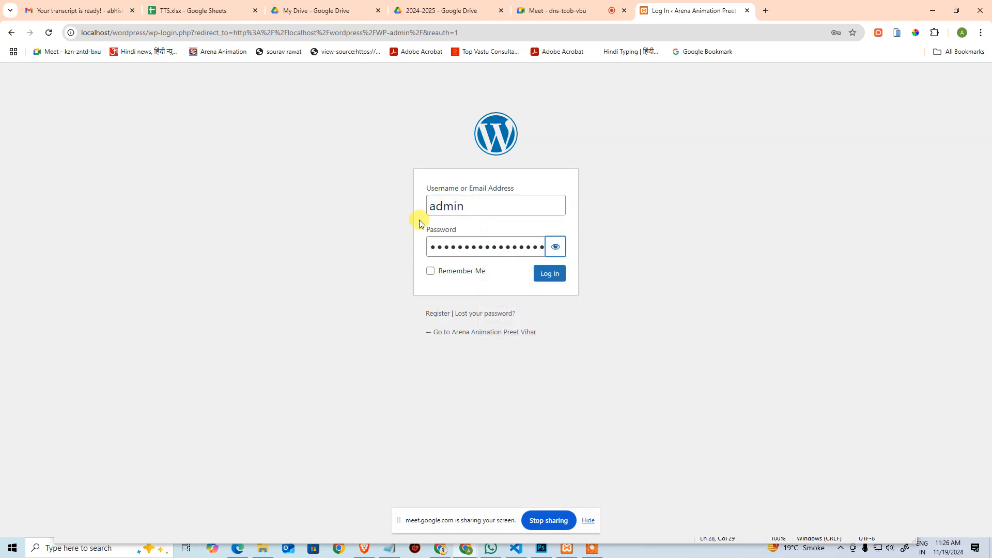
left_click(539, 275)
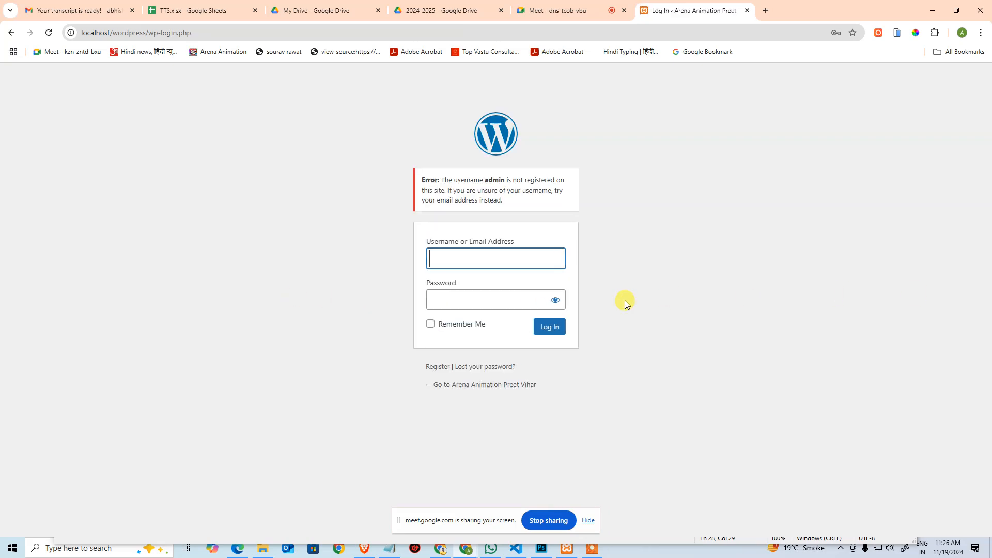
- Check the username in the notes, and try to log in as arena with the copied account password
key("alt+Tab")
left_click(180, 443)
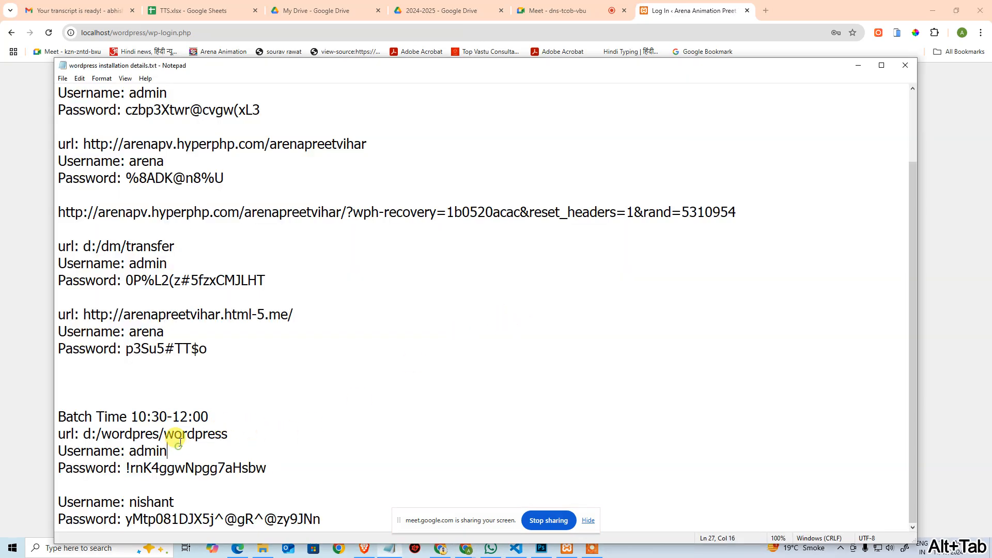
key("alt+Tab")
type("are")
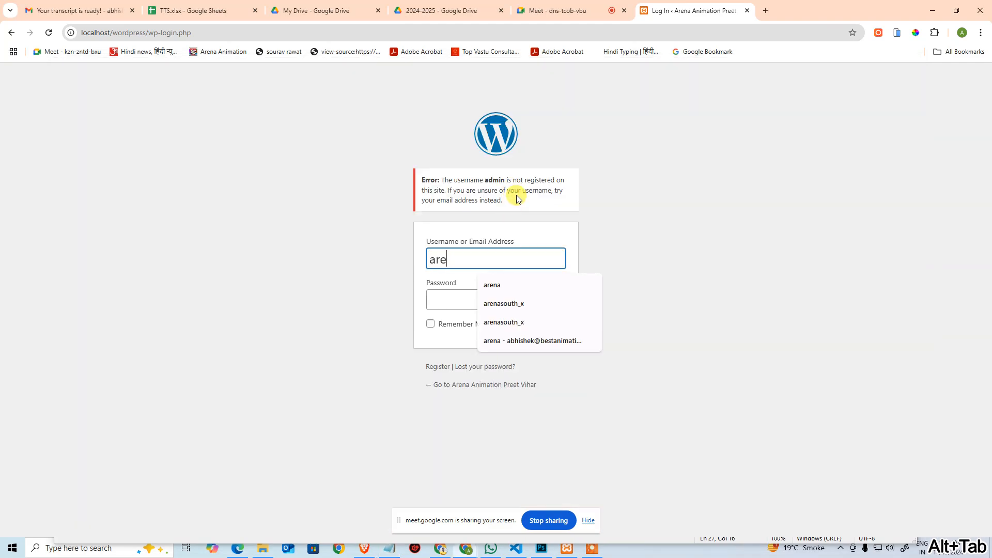
type("na")
key("Tab")
key("ctrl+v")
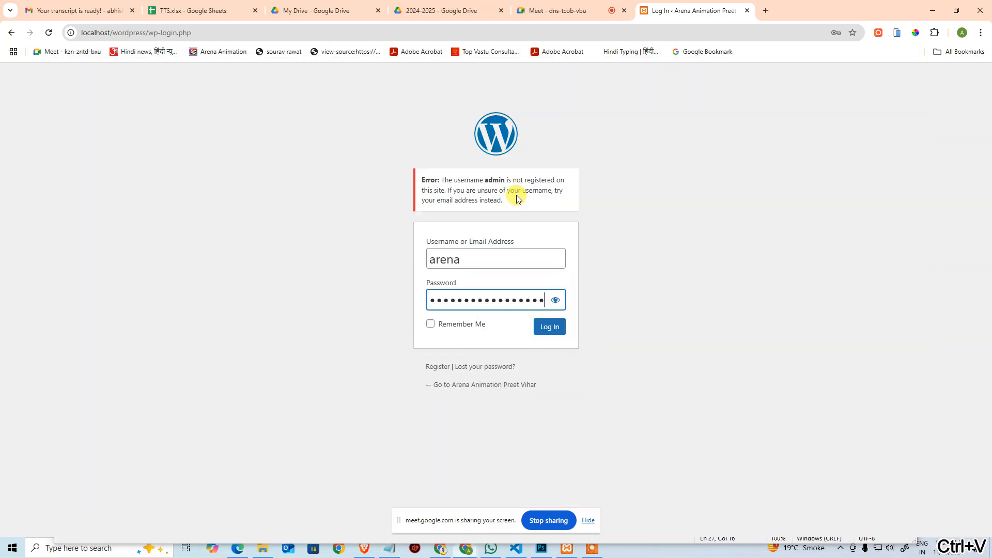
left_click(557, 331)
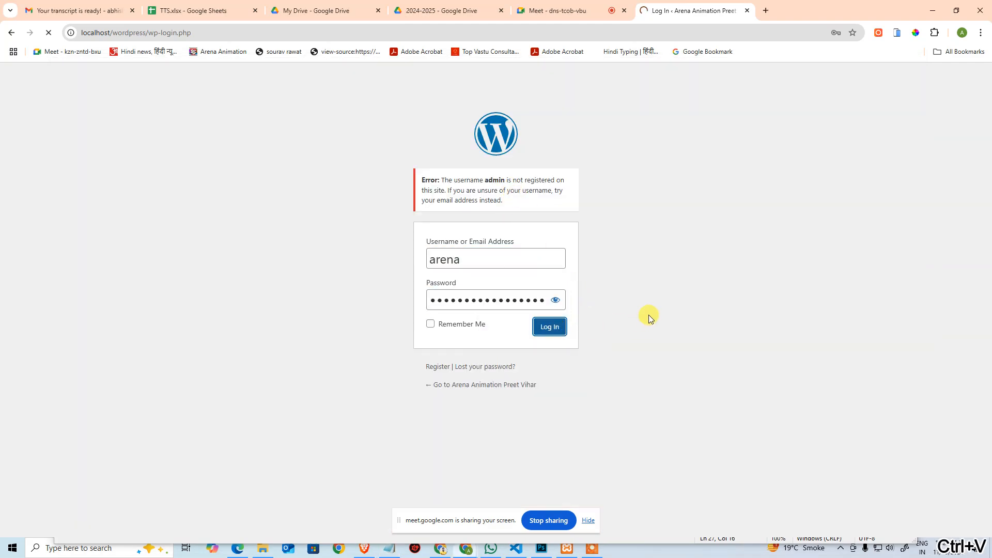
- Change the username of the d:/wordpres/wordpress entry in the Notepad file to arena and save the file
key("alt+Tab")
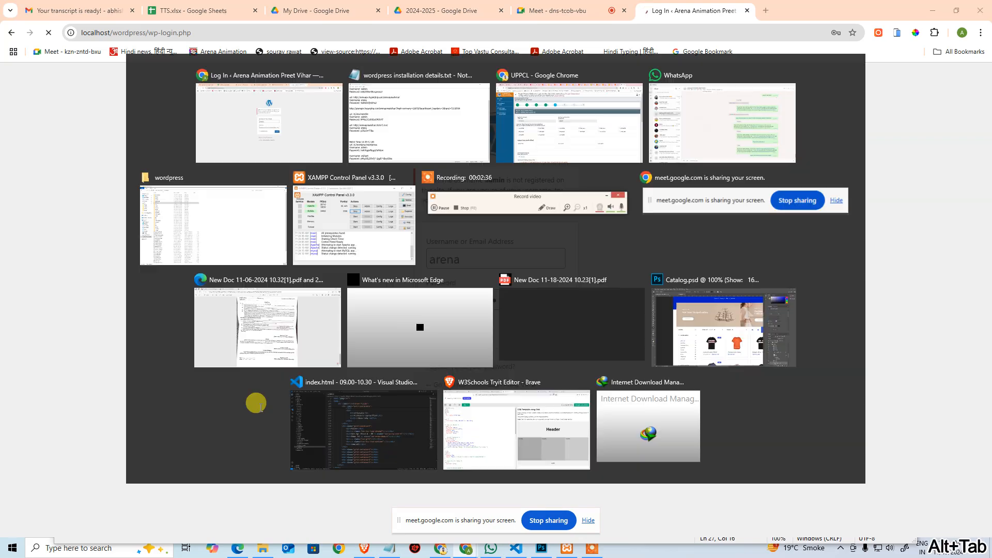
key("ctrl+shift+Left")
type("arena")
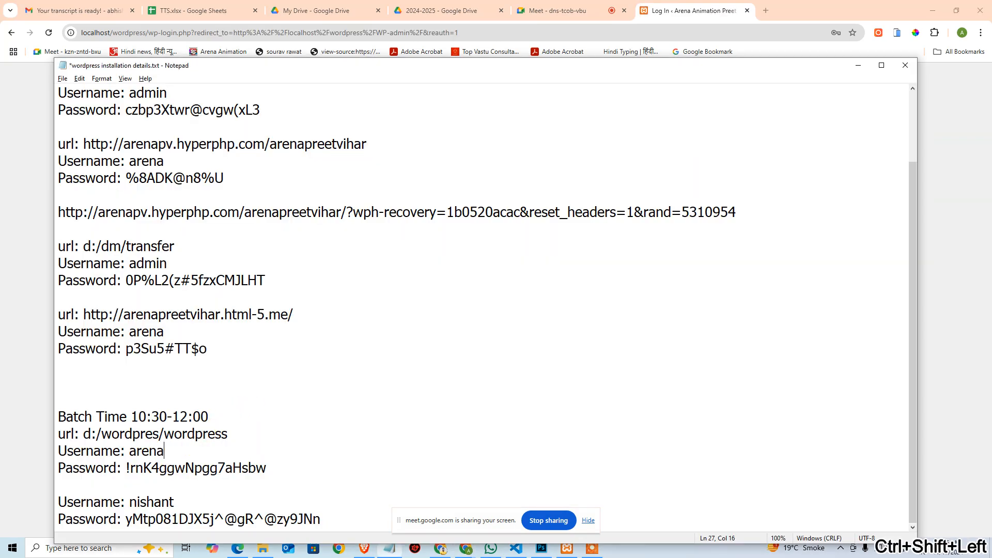
key("ctrl+s")
key("alt+Tab")
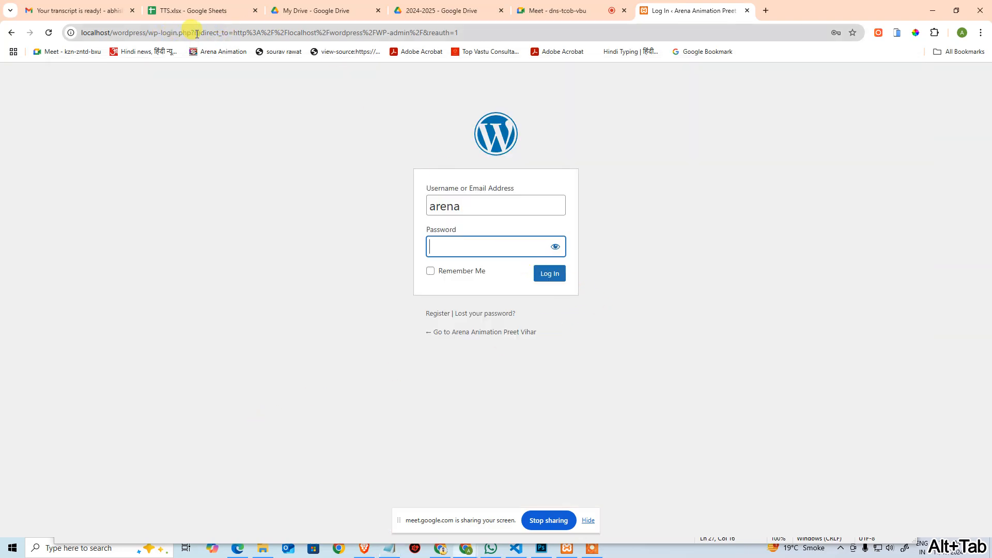
- Strip the redirect parameters from the login address and reload localhost/wordpress/wp-login.php
left_click_drag(195, 32, 827, 89)
key("BackSpace")
key("BackSpace")
key("BackSpace")
key("Return")
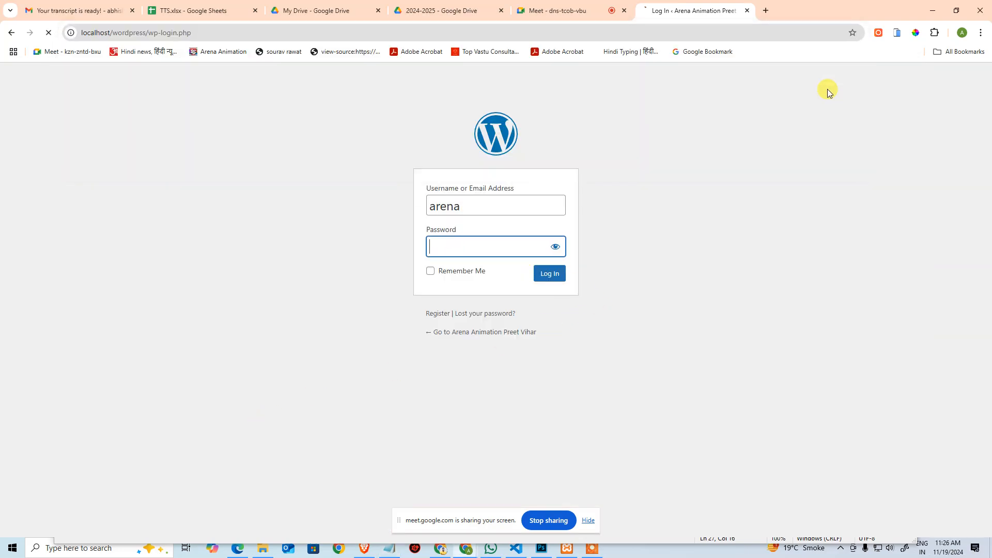
- Log in to WordPress with the username arena and the copied account password
left_click(494, 201)
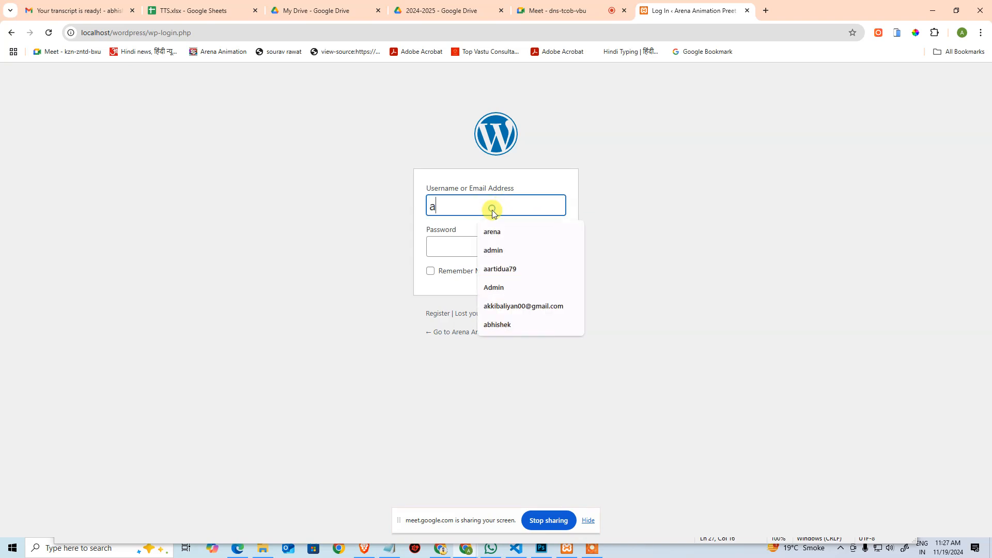
left_click(495, 227)
left_click(483, 238)
key("ctrl+v")
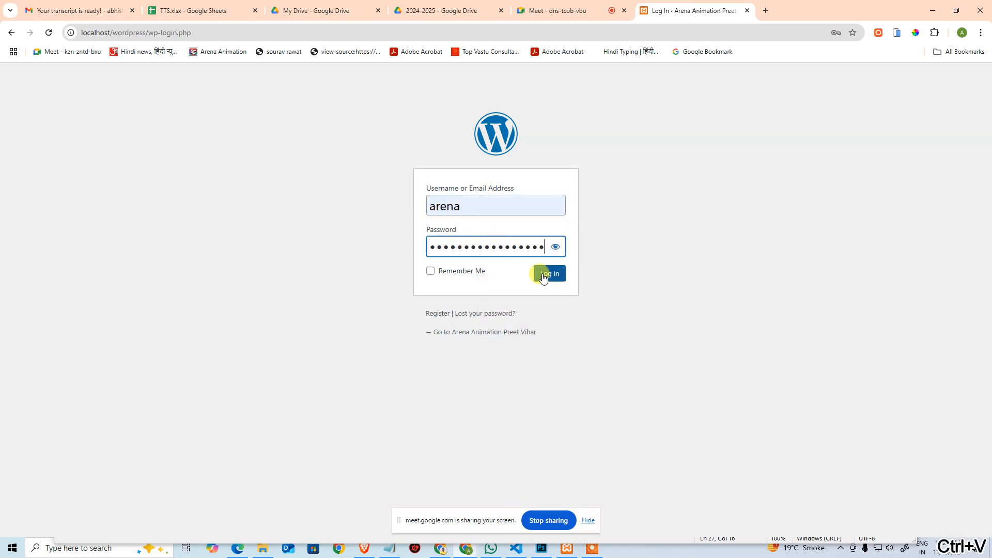
double_click(554, 247)
left_click(550, 273)
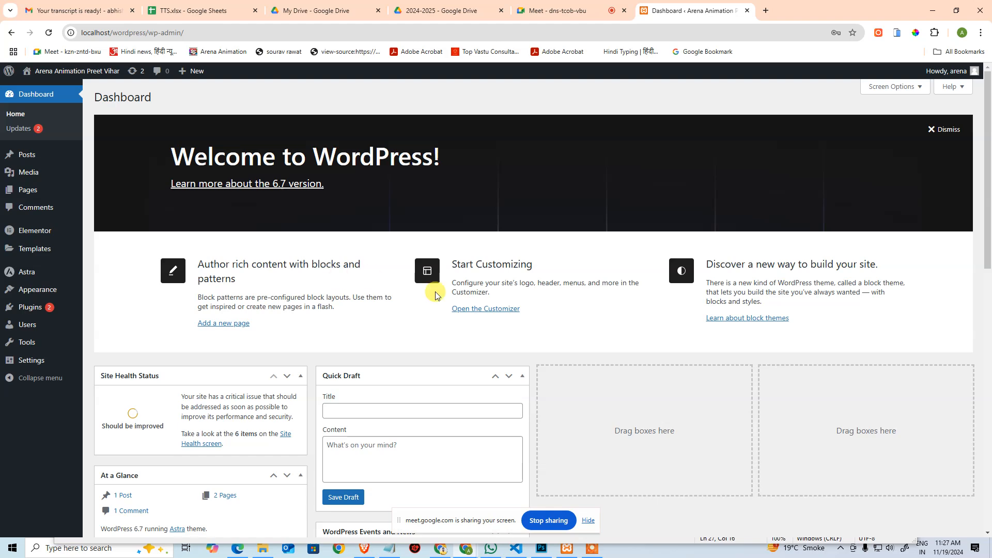
- Open the Home page from the Pages list for editing in Elementor and bring up the empty area below its content
left_click(27, 200)
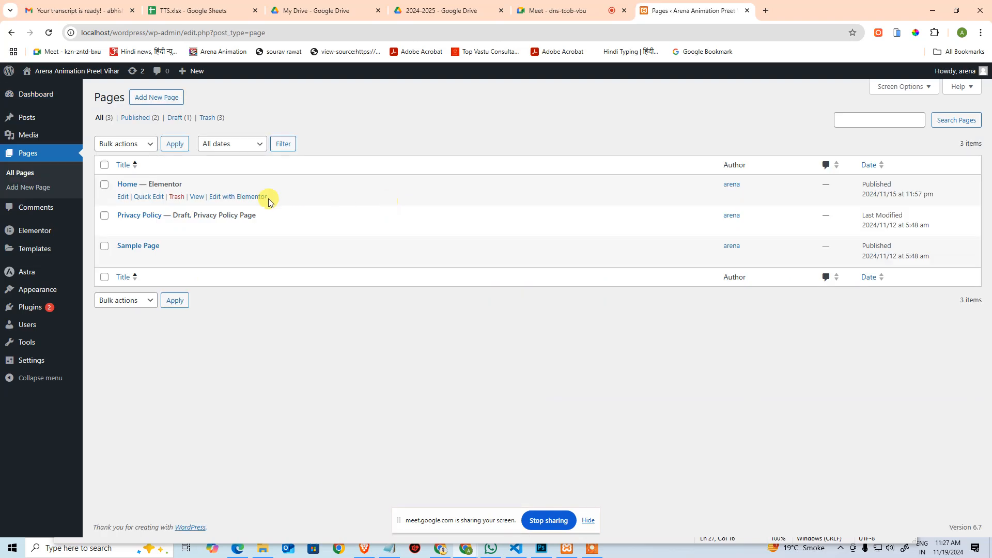
left_click(252, 199)
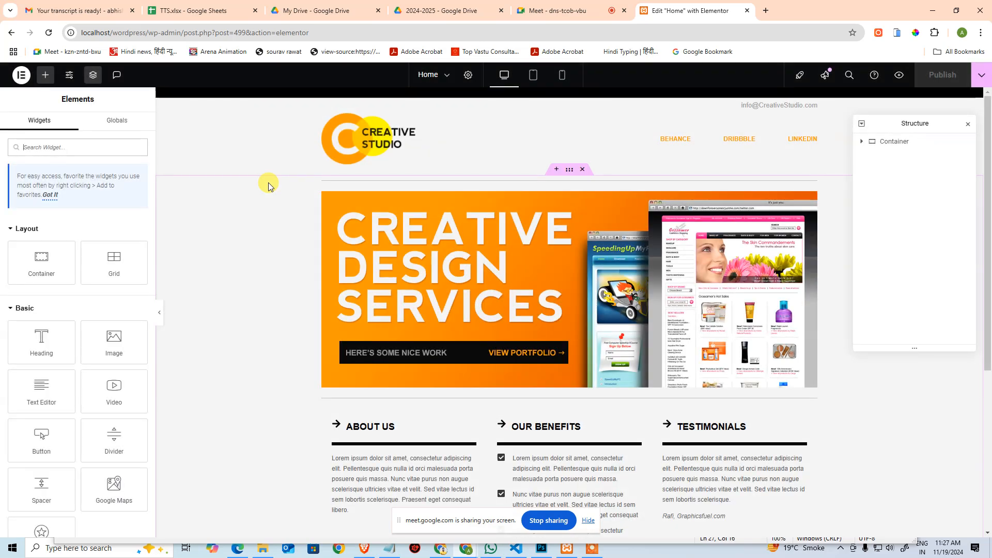
scroll(358, 242, "down", 4)
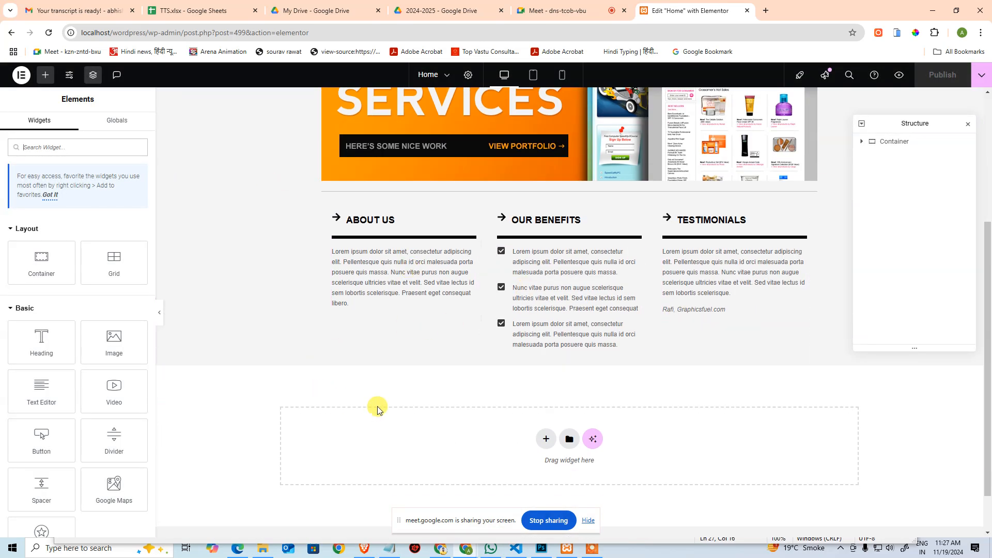
- Examine the Home page's existing banner container and the three-column container below it in the page structure
scroll(509, 253, "up", 1)
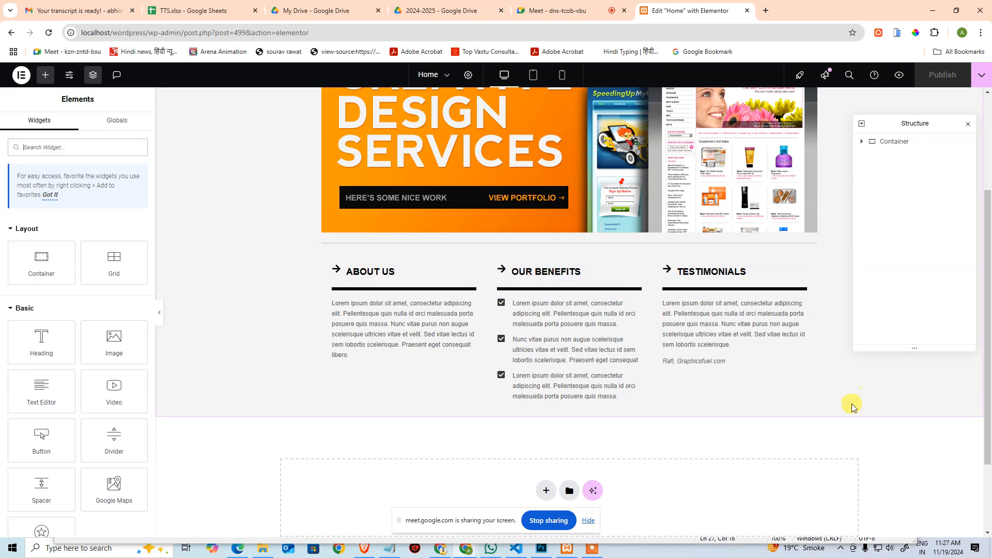
scroll(852, 407, "down", 2)
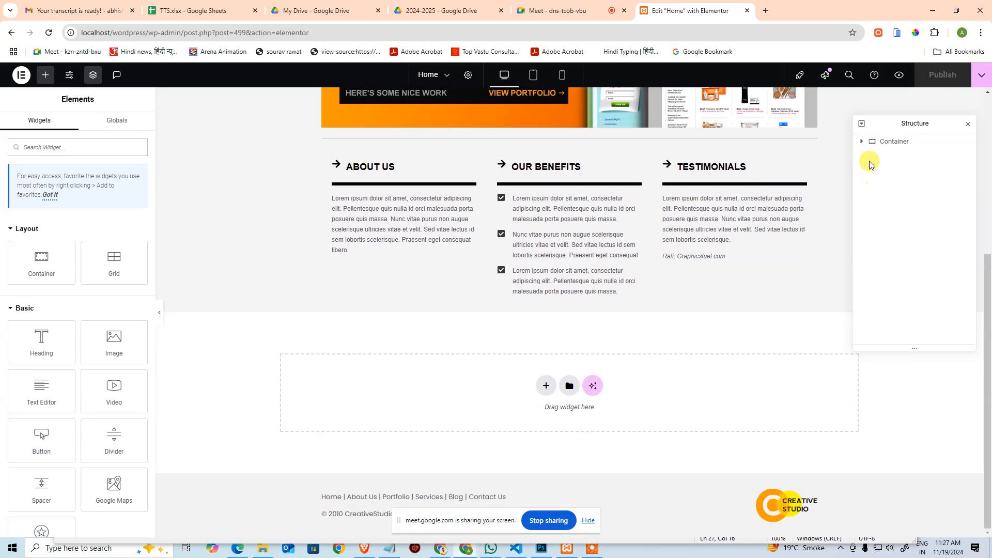
scroll(541, 212, "up", 5)
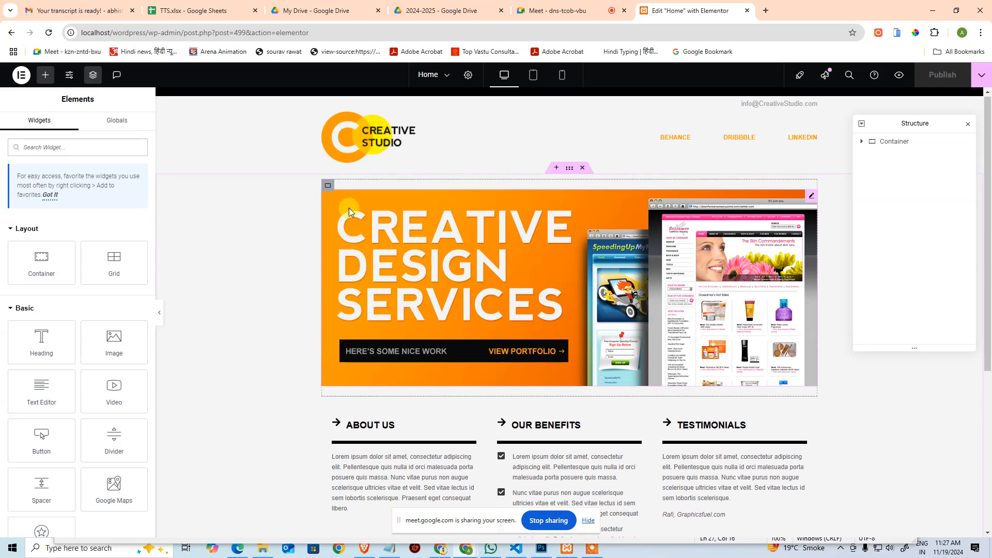
left_click(327, 185)
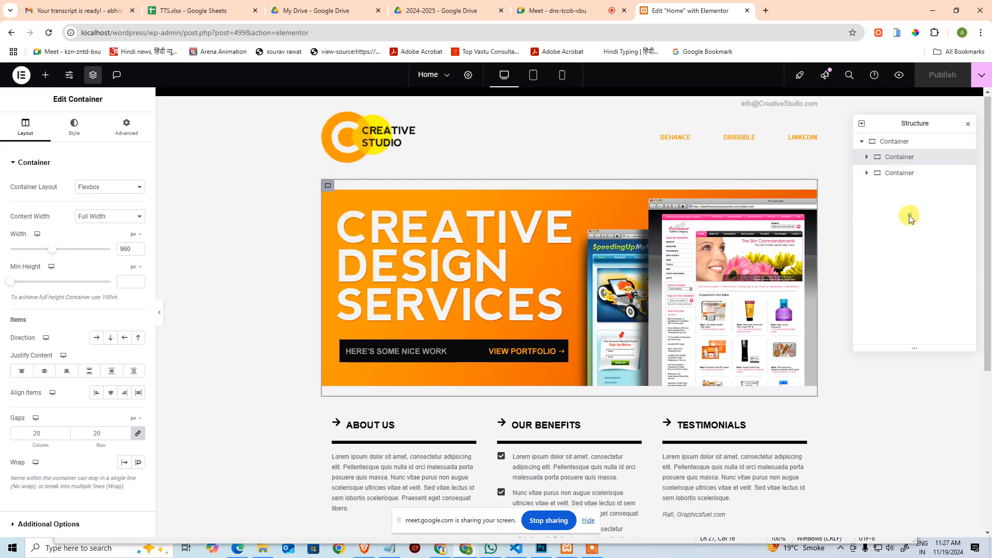
left_click(901, 174)
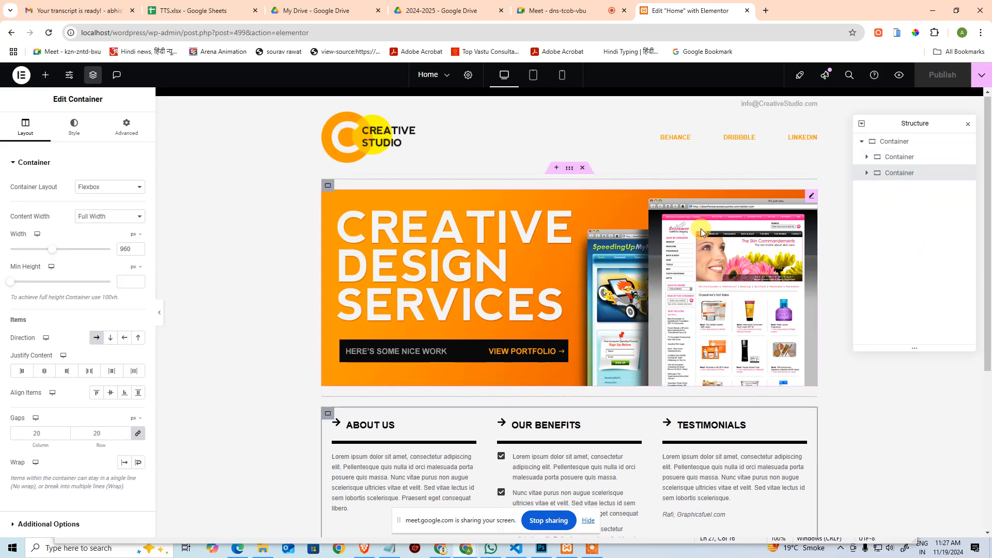
scroll(700, 228, "down", 5)
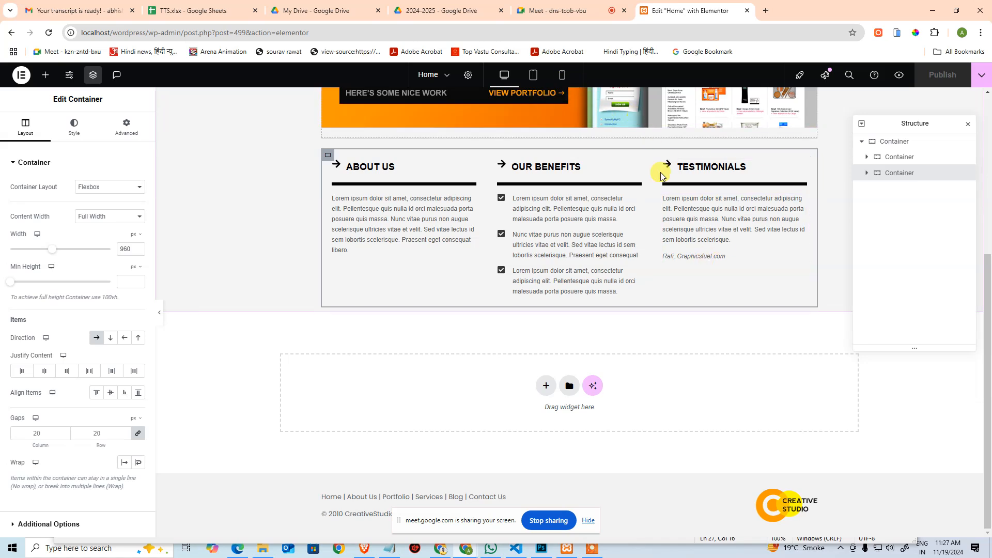
- Close the Notepad file containing the WordPress installation details
key("alt+Tab")
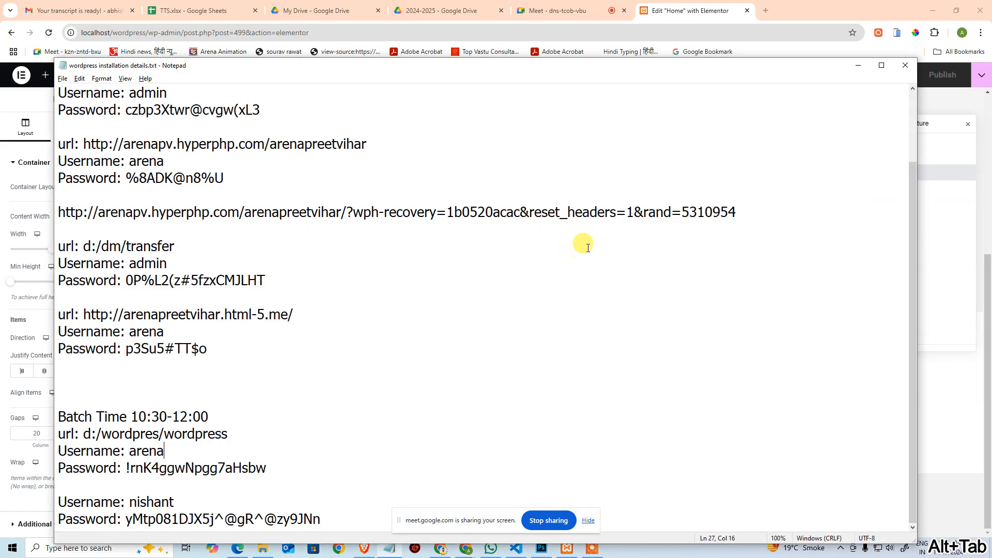
key("alt+Tab")
key("alt+Tab")
left_click(903, 67)
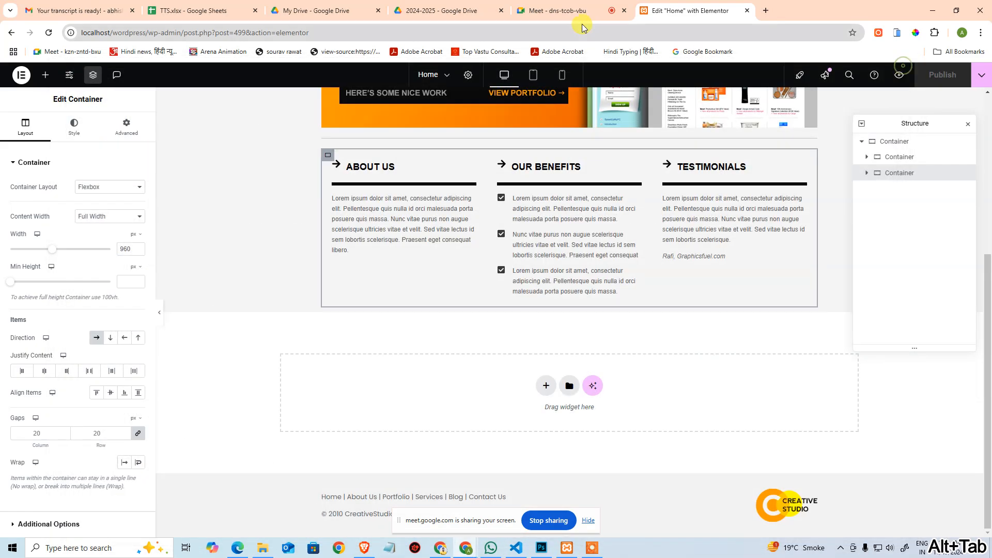
- Switch to Photoshop and look through its recently opened files without opening any of them
left_click(541, 548)
left_click(29, 6)
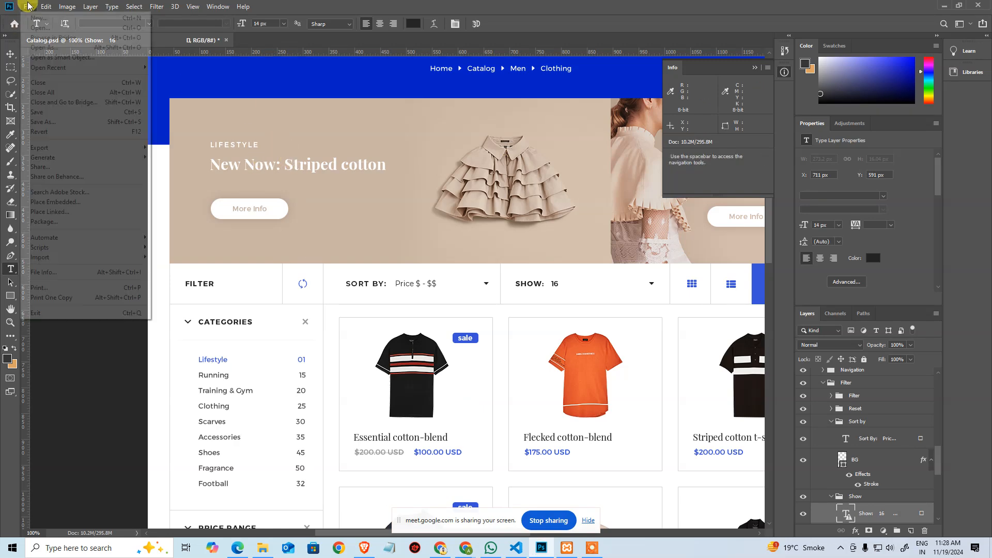
left_click(36, 27)
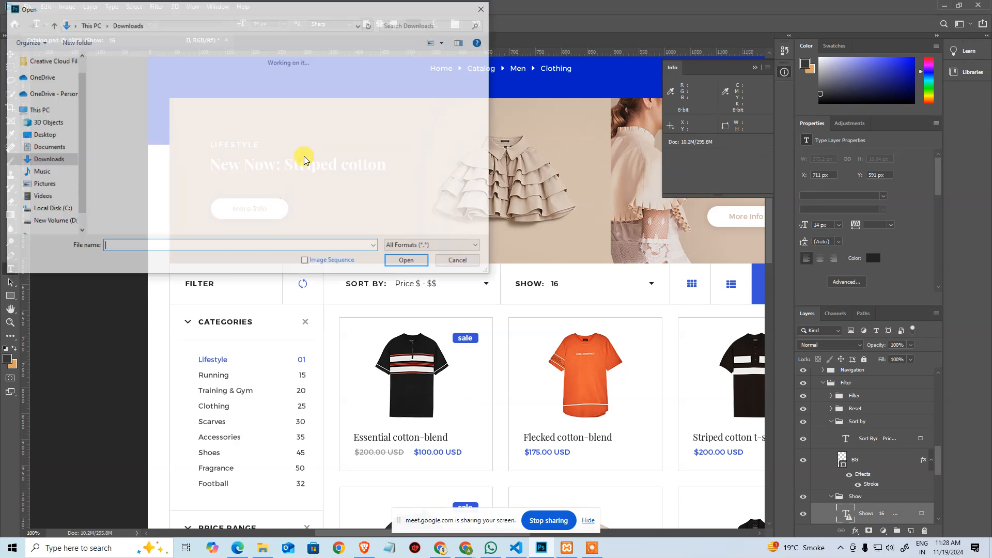
key("Escape")
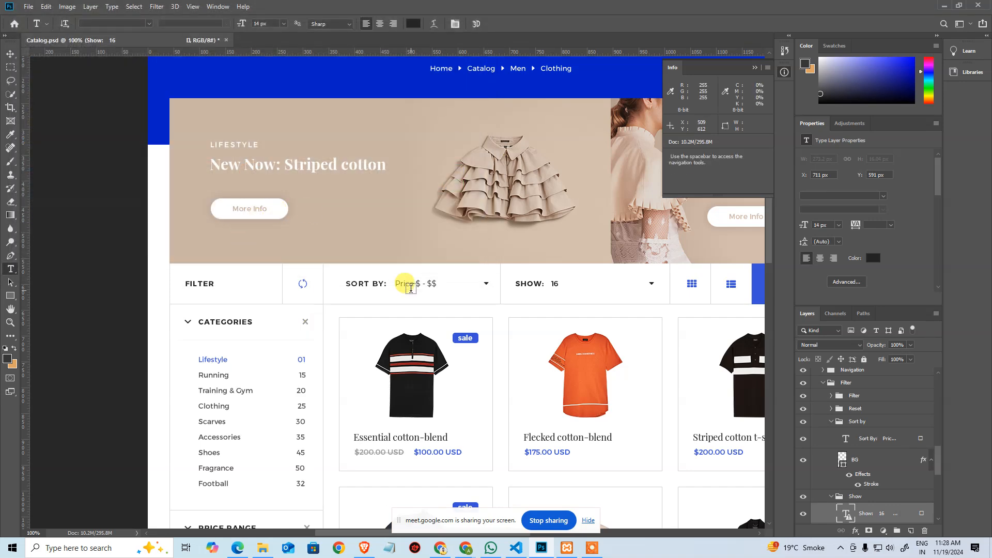
key("v")
left_click_drag(362, 249, 290, 291)
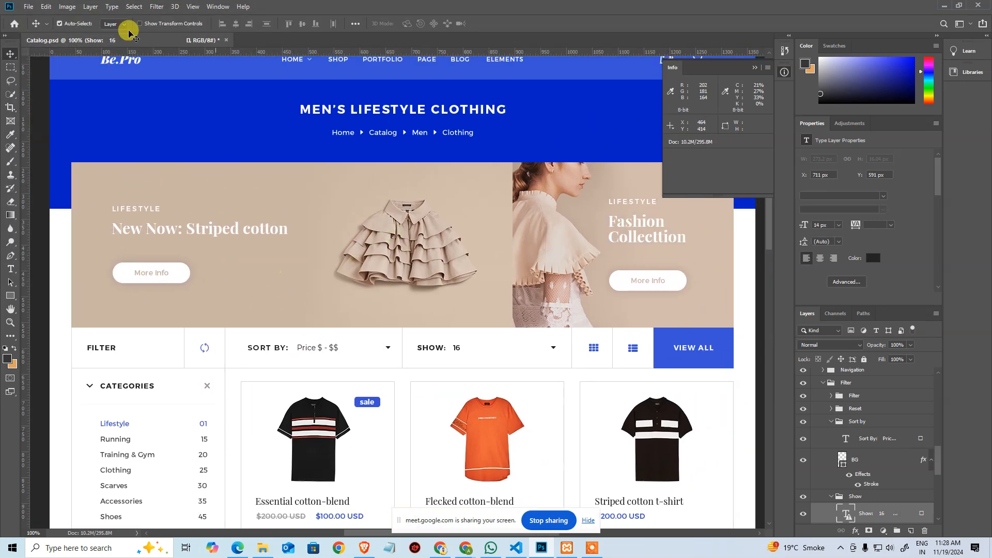
left_click(29, 6)
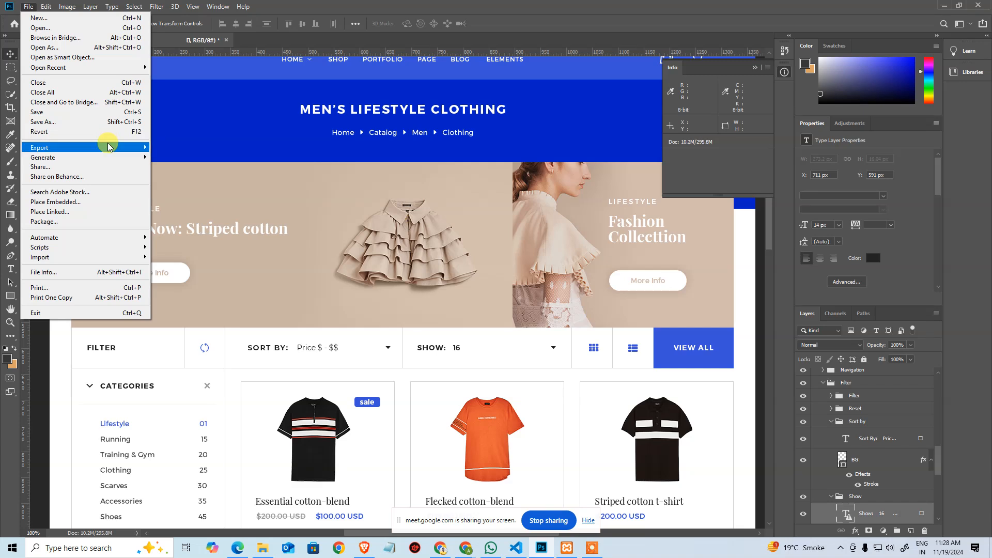
mouse_move(106, 67)
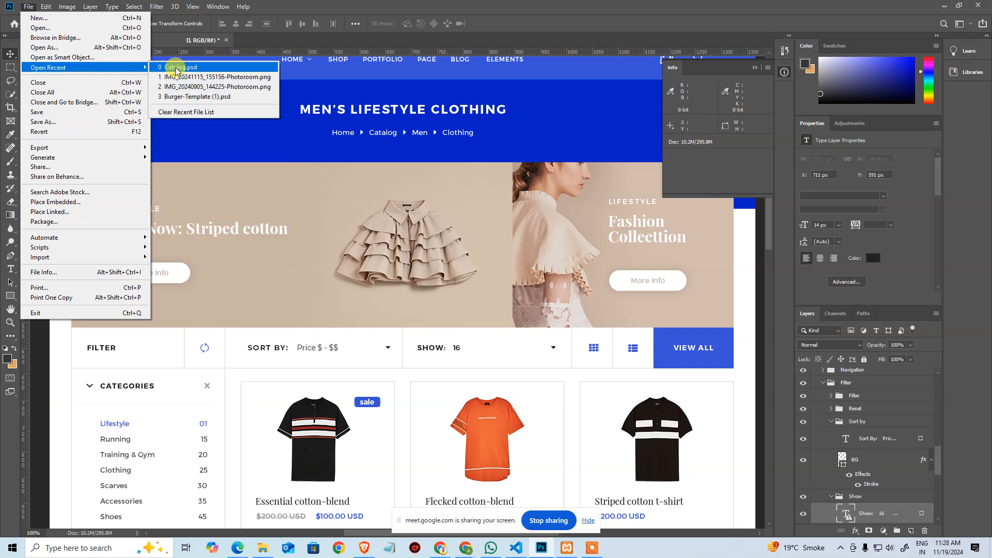
left_click(296, 35)
- Switch to File Explorer and open the TTS folder on New Volume (D:)
left_click(263, 547)
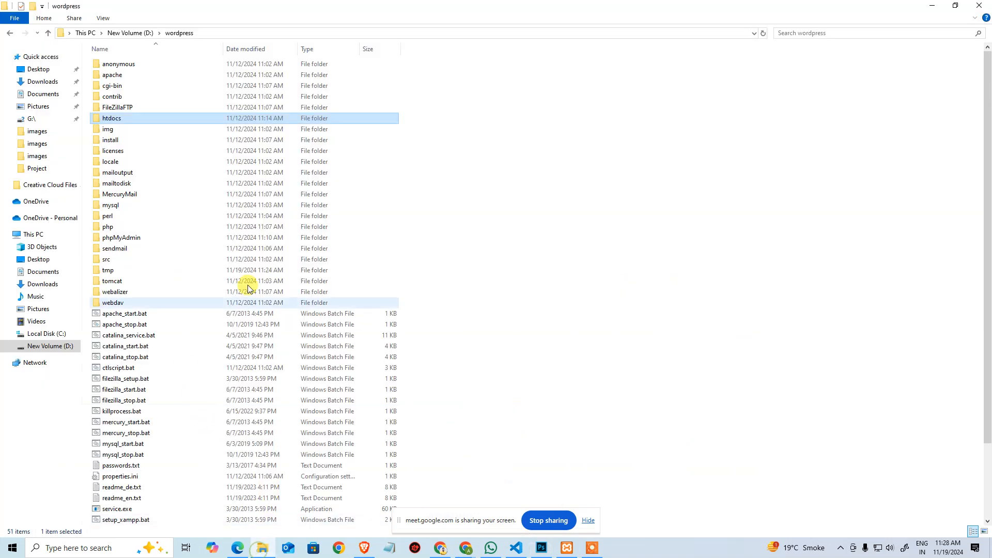
left_click(61, 346)
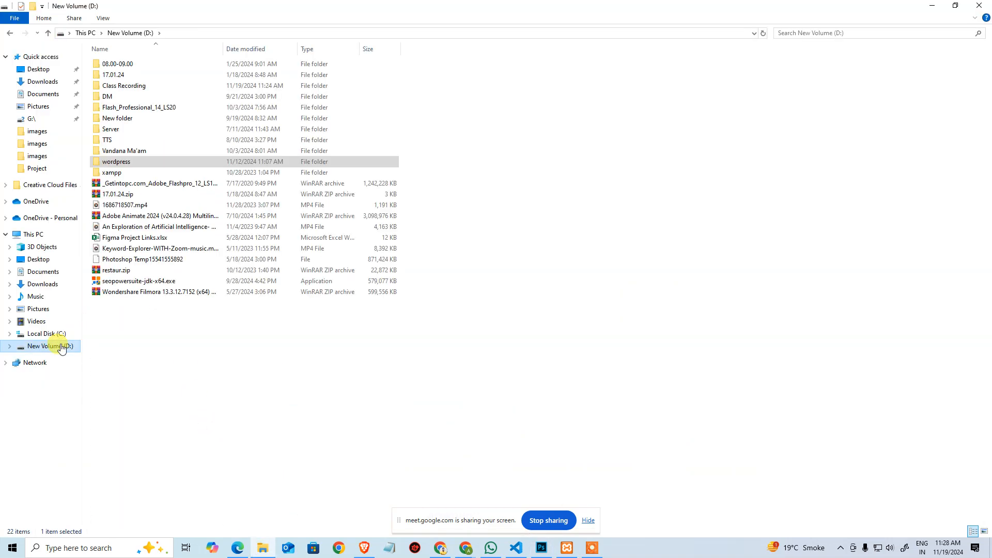
double_click(121, 163)
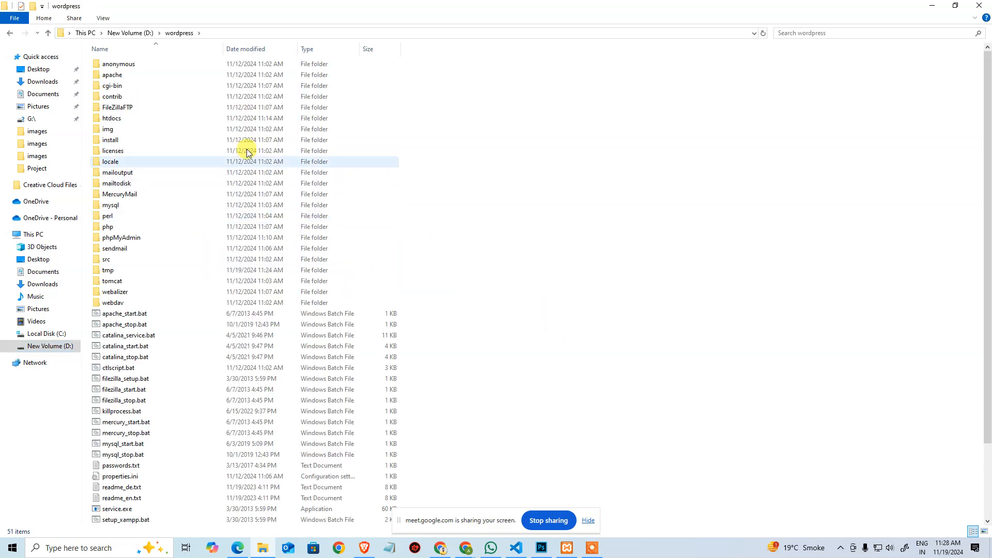
left_click(145, 35)
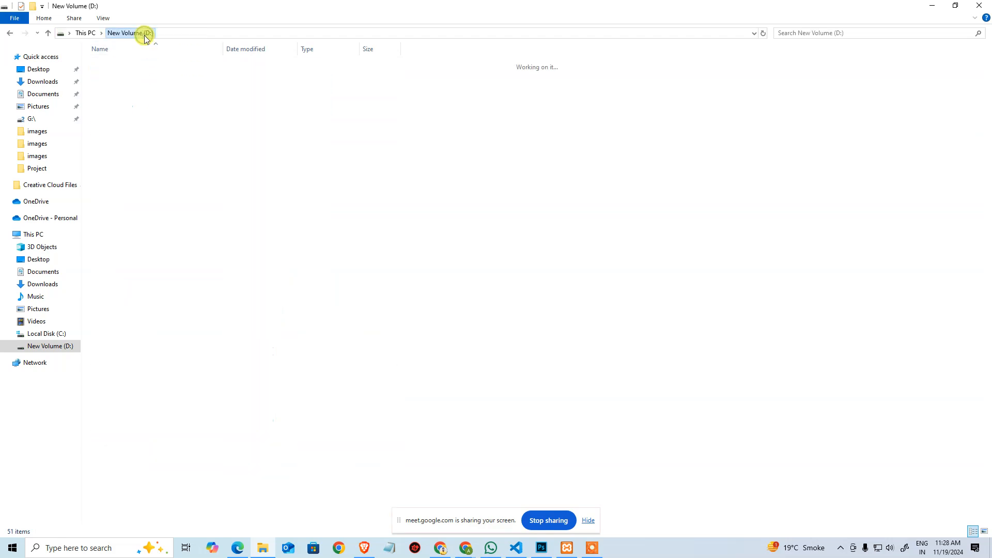
left_click(134, 143)
double_click(134, 141)
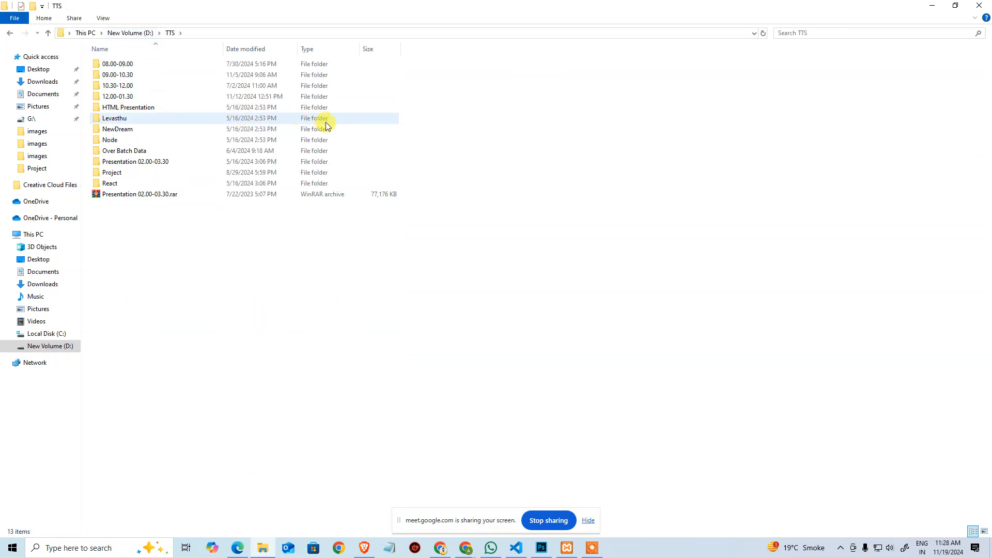
left_click(808, 33)
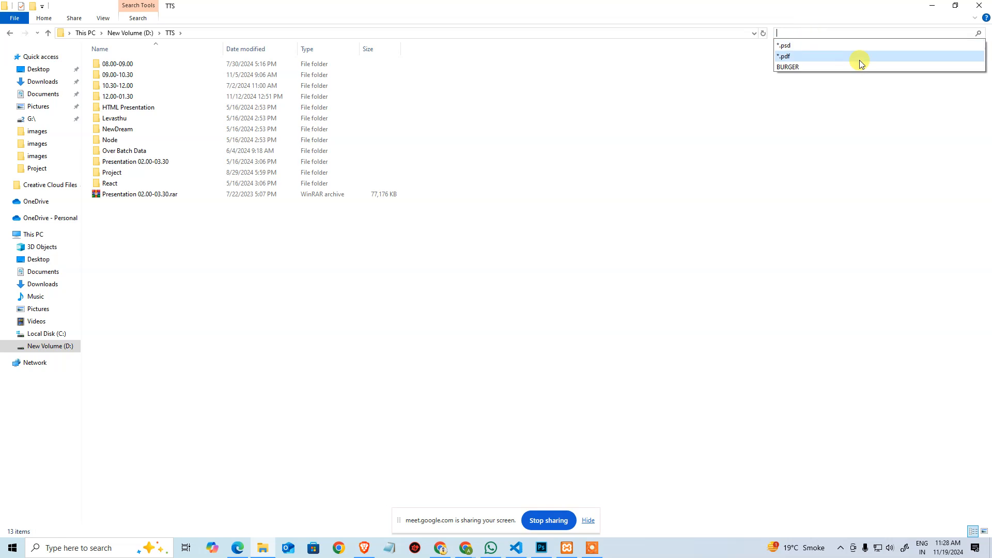
left_click(638, 194)
- Open the 09.00-10.30 folder inside TTS and look over its month folders
left_click(196, 96)
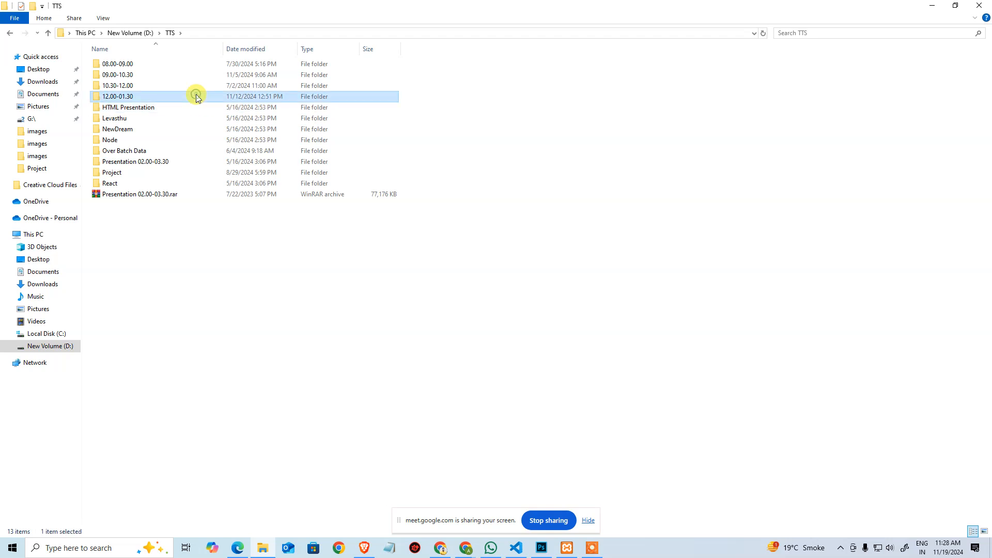
key("Up")
key("Up")
key("Up")
key("Down")
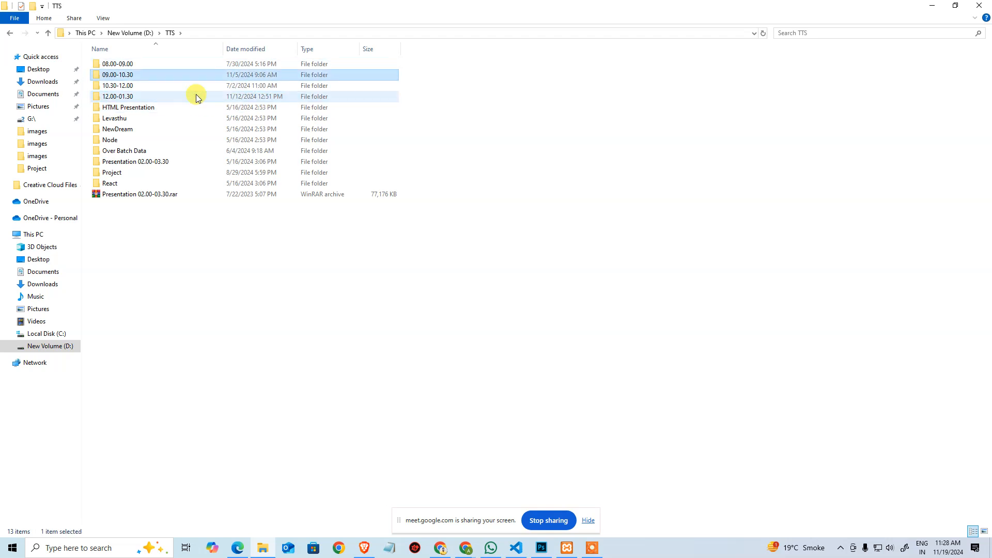
key("Return")
key("alt+Up")
key("Down")
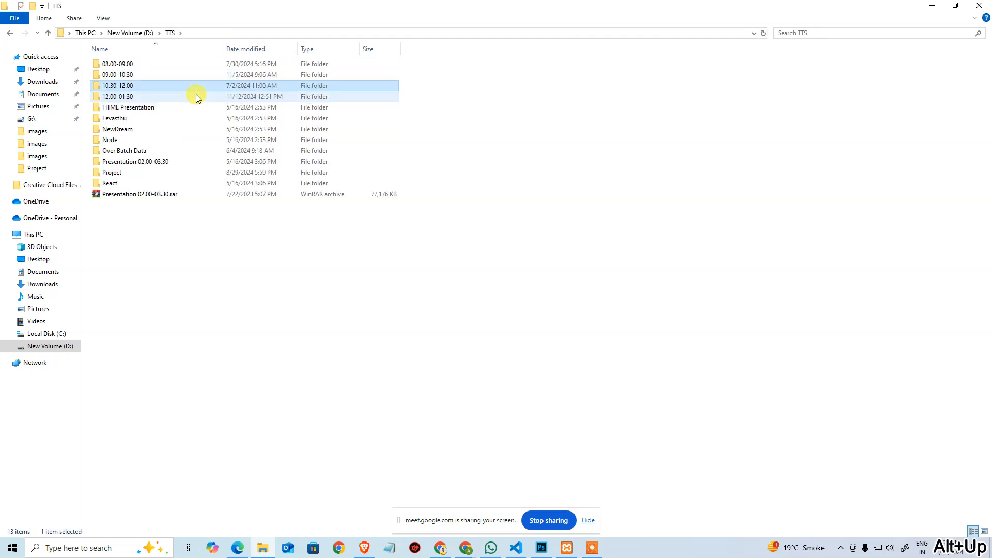
key("Up")
key("Return")
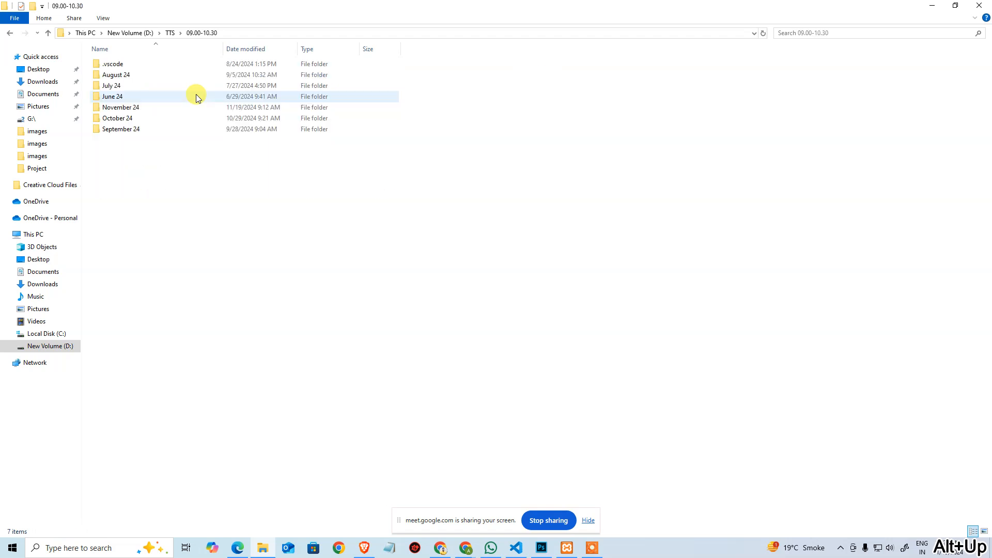
left_click_drag(114, 169, 128, 69)
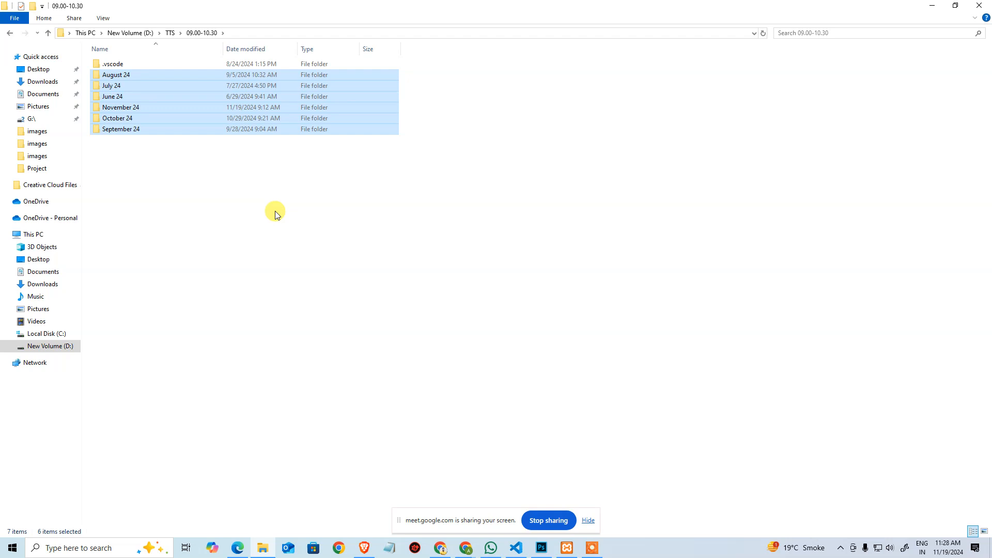
left_click(274, 216)
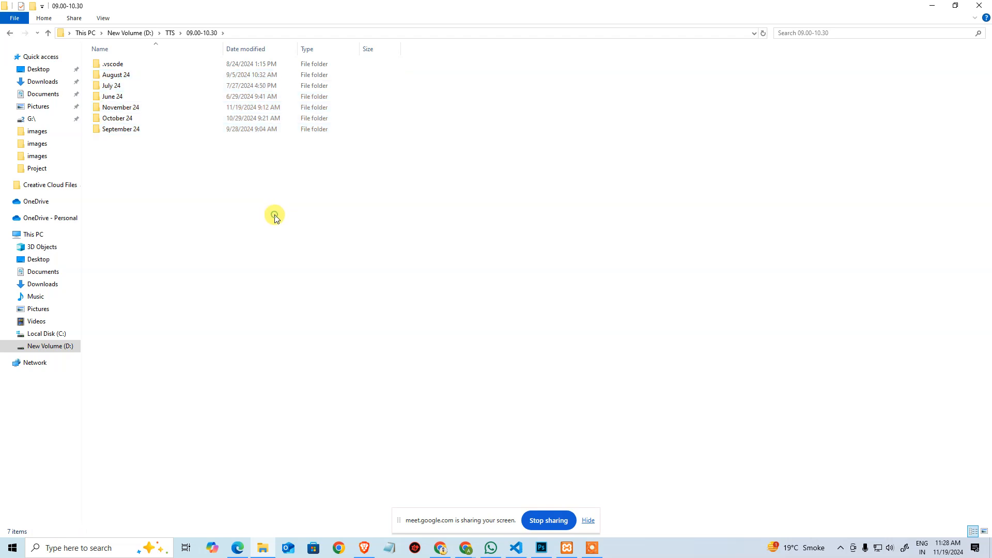
- Return to TTS, reopen the 09.00-10.30 folder and examine the date folders inside November 24
left_click(167, 32)
key("Down")
key("Down")
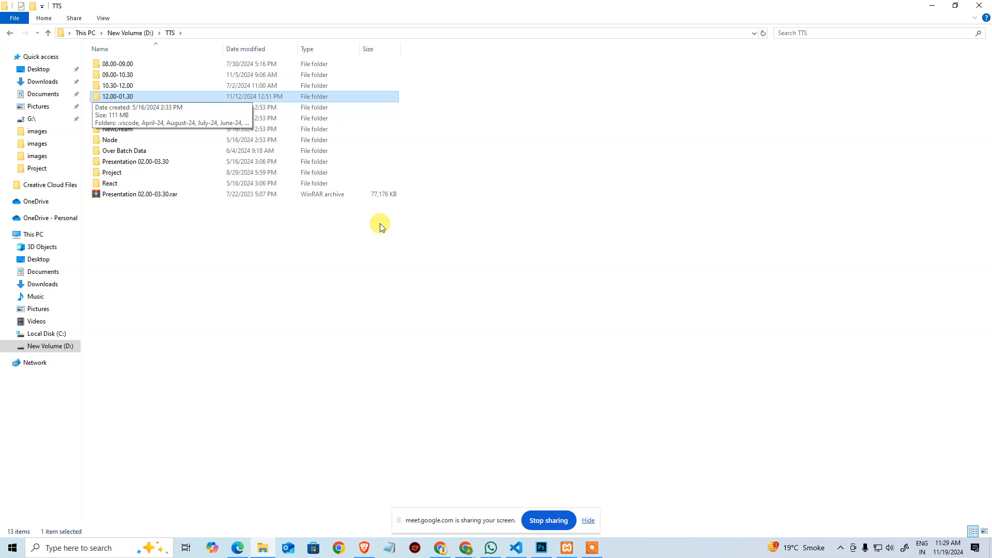
key("Up")
key("Up")
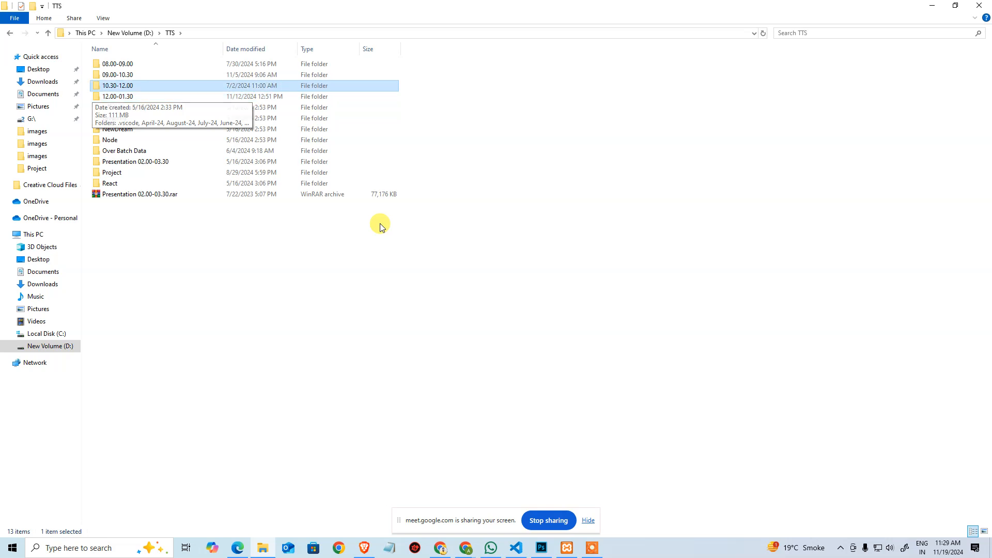
key("Return")
key("Up")
key("Up")
key("Up")
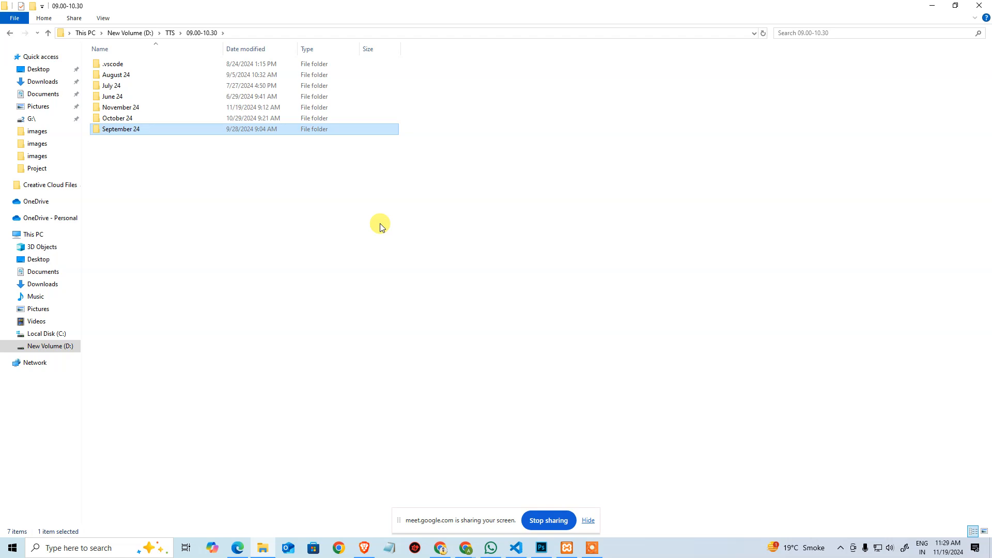
key("Return")
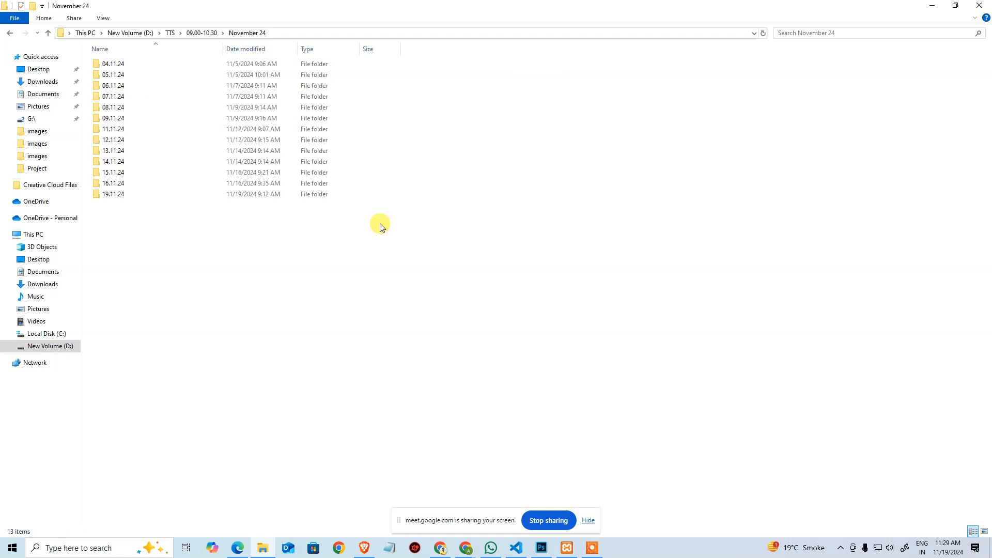
left_click_drag(192, 261, 160, 54)
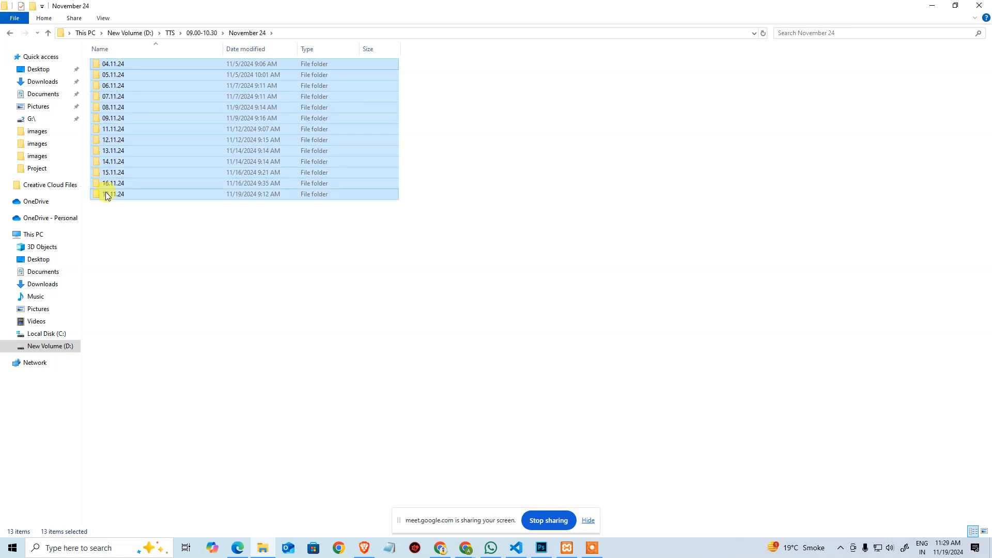
left_click_drag(111, 196, 135, 231)
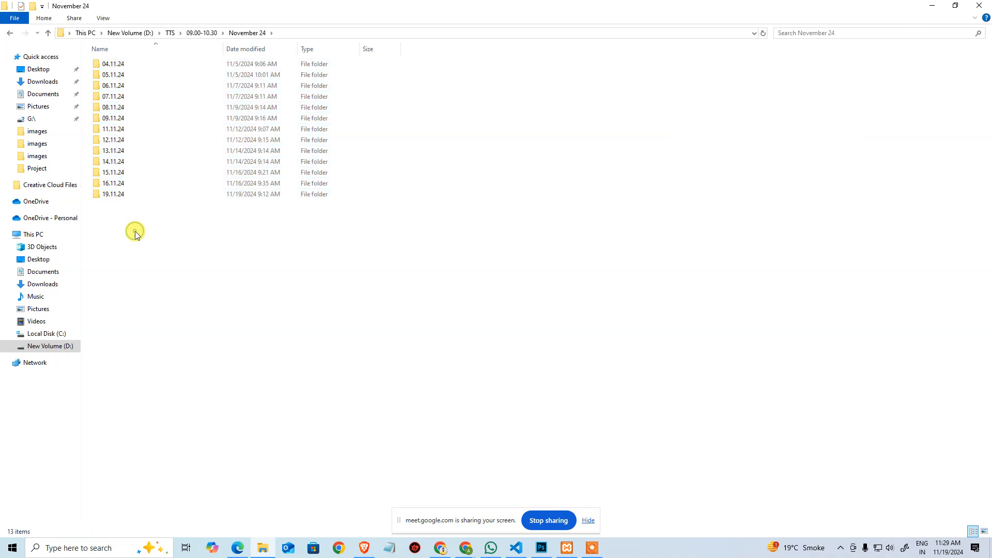
- Go back to the 09.00-10.30 folder, open October 24 and examine its date folders
key("alt+Up")
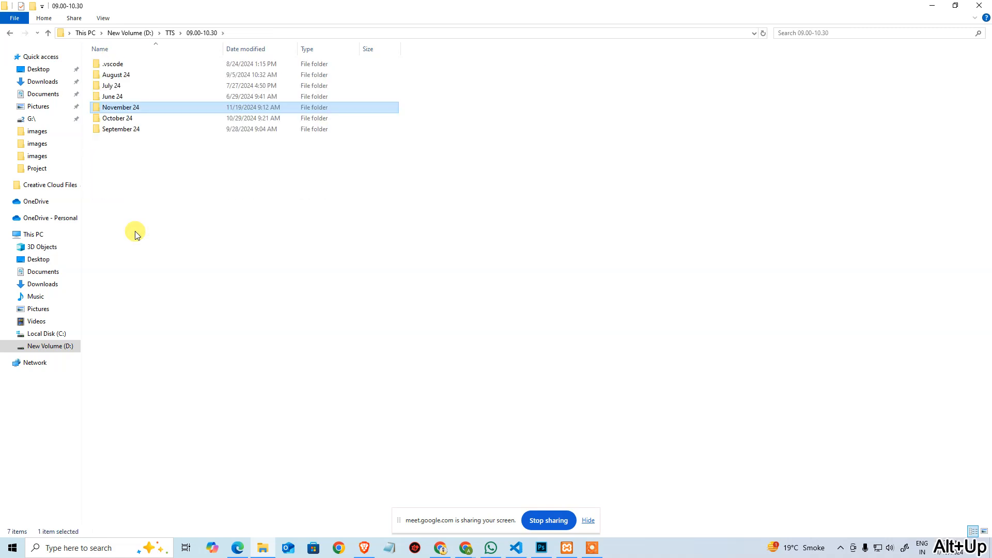
key("Up")
key("Down")
key("Down")
key("Down")
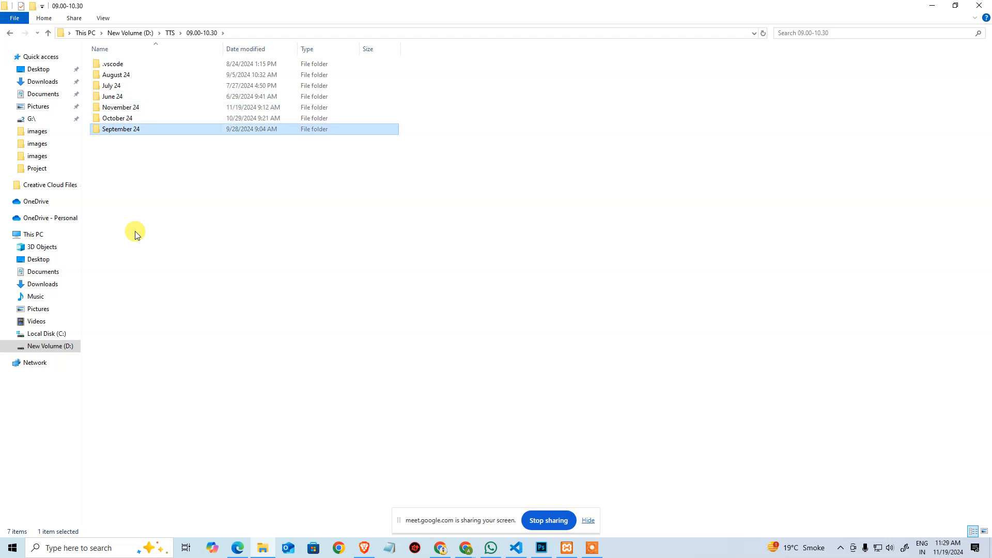
key("Up")
key("Return")
left_click_drag(118, 214, 132, 153)
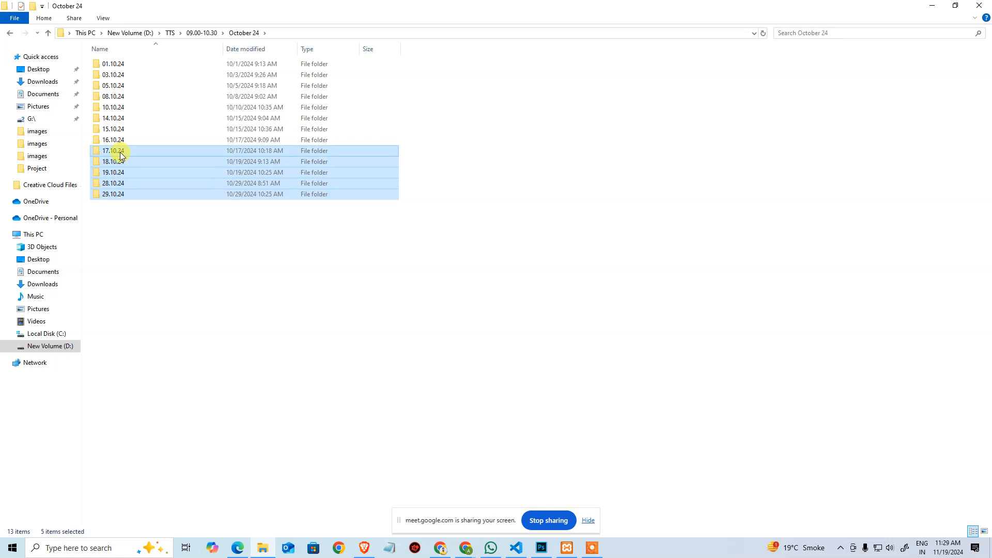
- Return from October 24 to the 09.00-10.30 folder and glance at the open Catalog.psd design
left_click(118, 181)
left_click(117, 210)
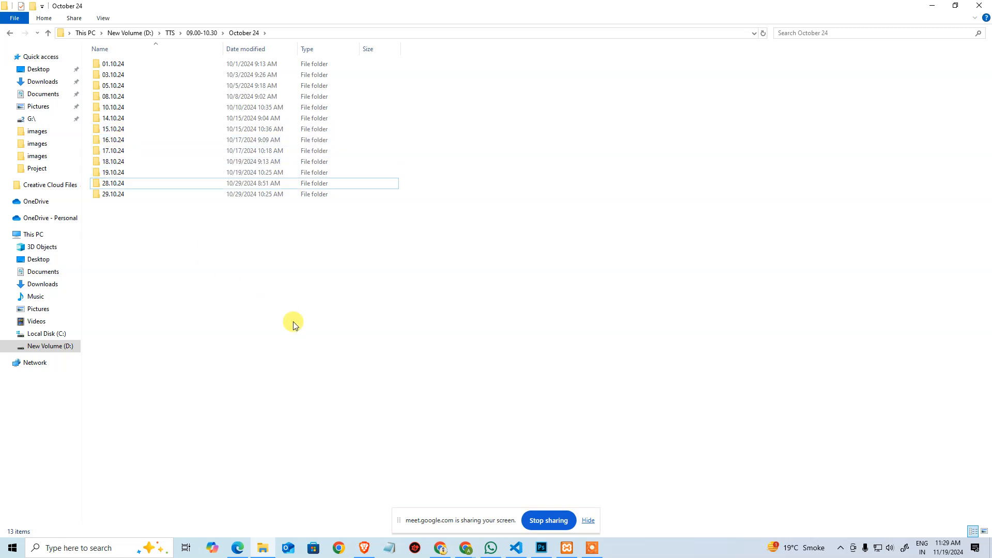
key("alt+Up")
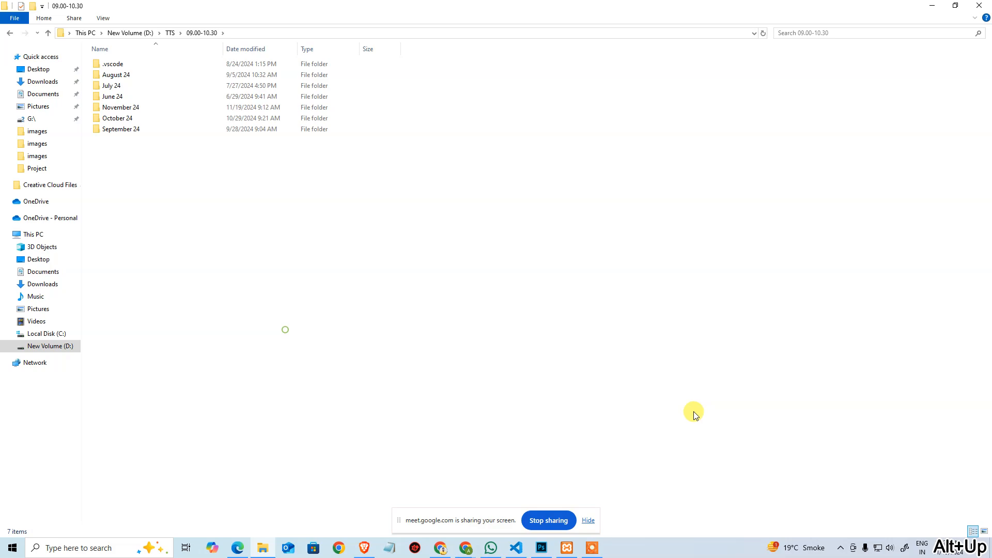
key("alt+Tab")
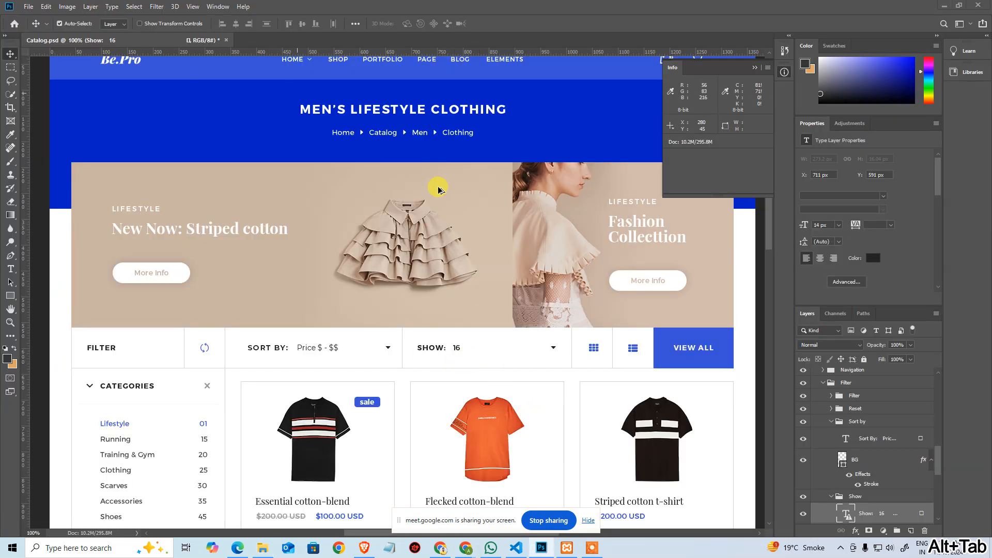
key("alt+Tab")
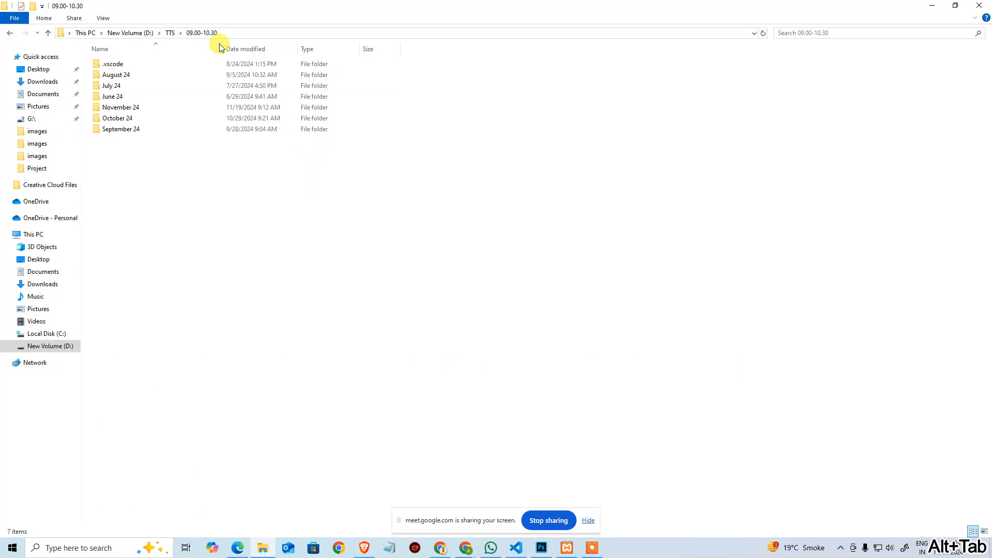
- Open November 24, check the 05.11.24 folder, and go into the 06.11.24 folder instead
double_click(132, 106)
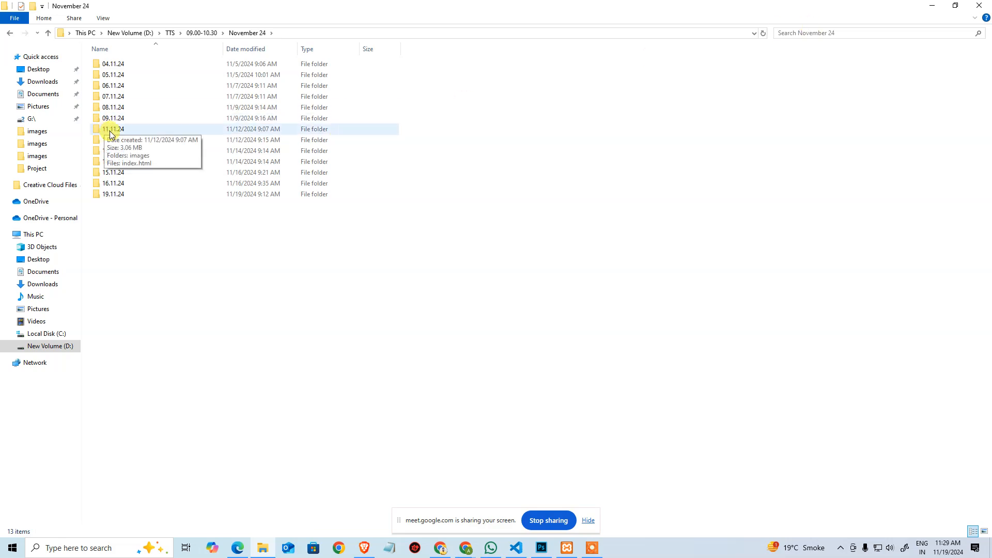
left_click(128, 75)
double_click(129, 75)
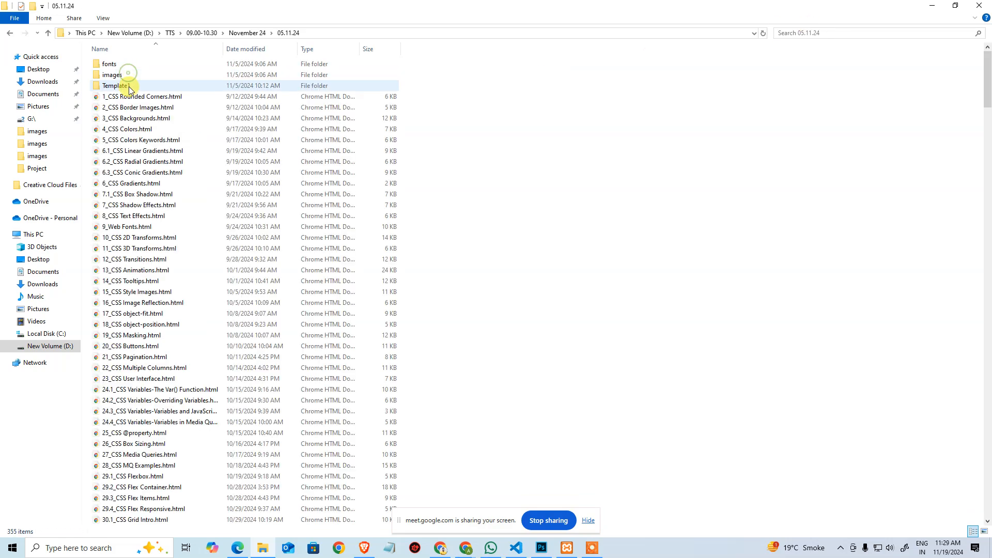
key("alt+Left")
double_click(127, 86)
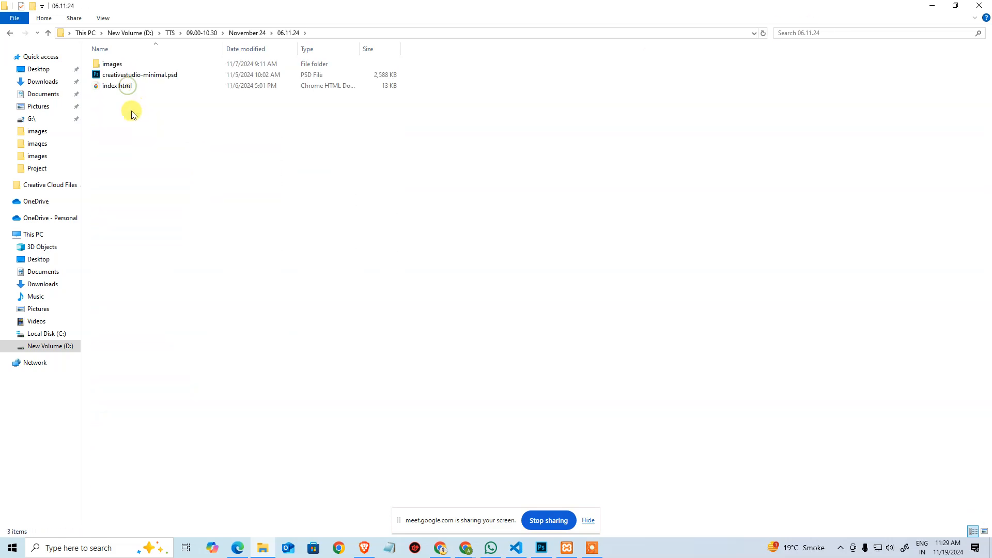
- Open creativestudio-minimal.psd in Photoshop without updating its text layers
double_click(147, 75)
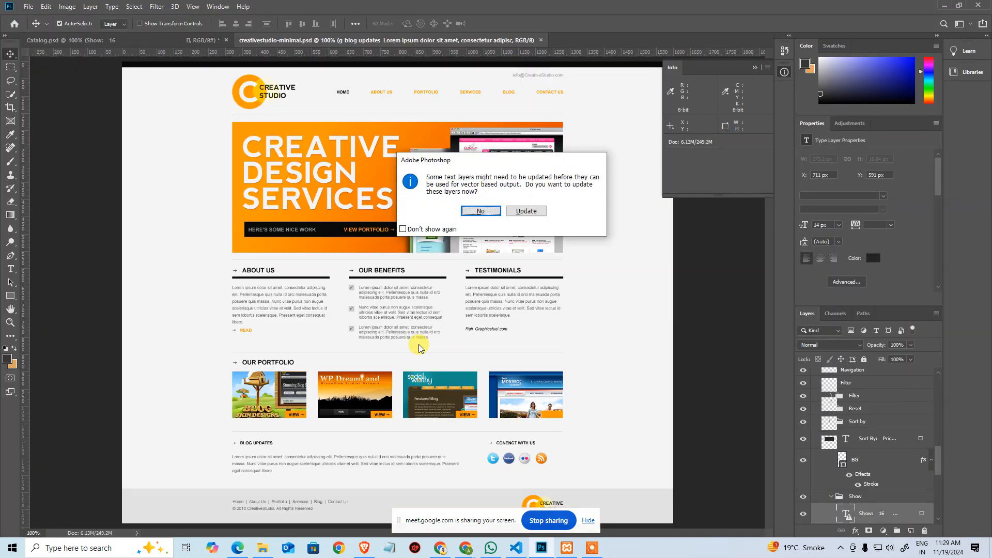
key("Return")
left_click(423, 347)
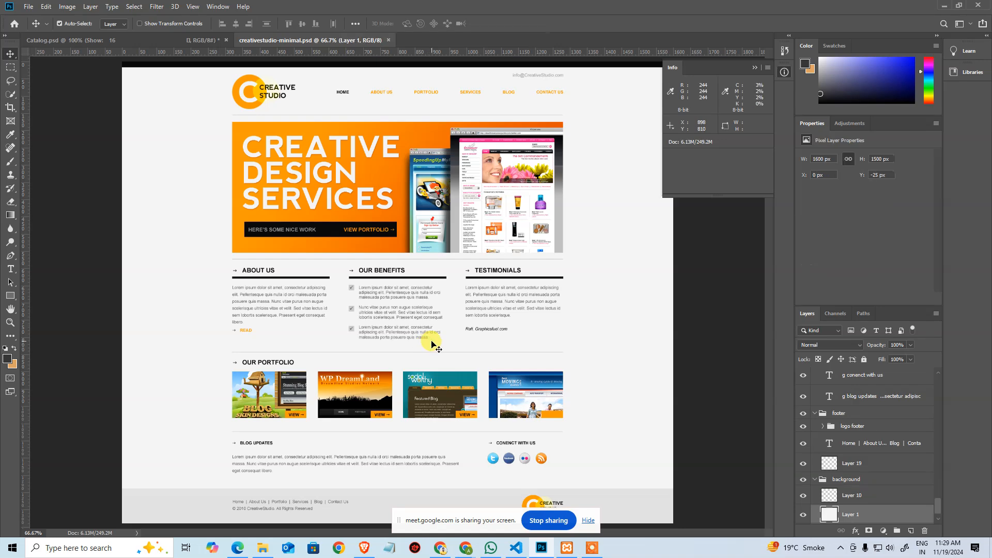
- View the Creative Studio design at 100%, collapse the Info panel, and examine the portfolio, blog updates and footer sections
key("ctrl+alt+0")
scroll(467, 418, "down", 2)
scroll(466, 418, "down", 4)
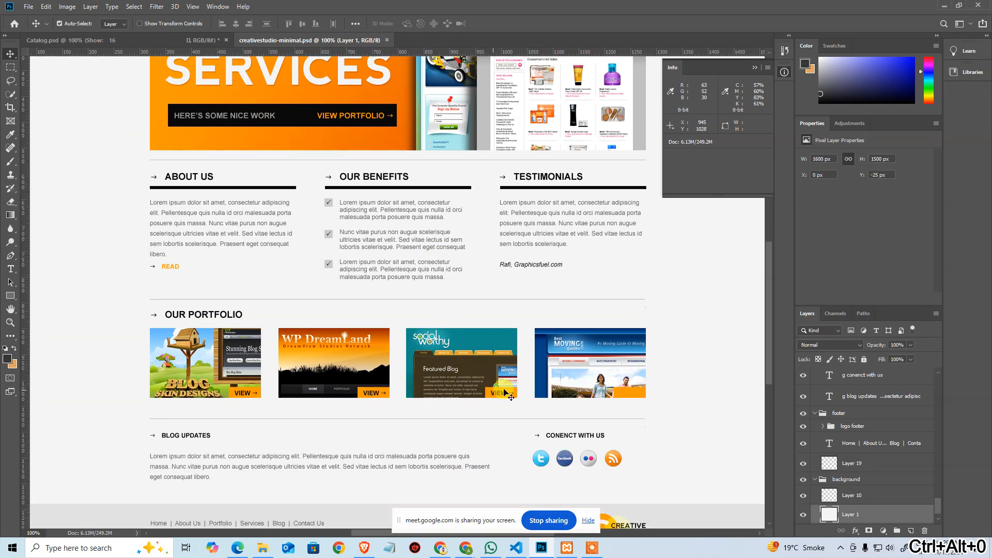
left_click_drag(566, 299, 630, 305)
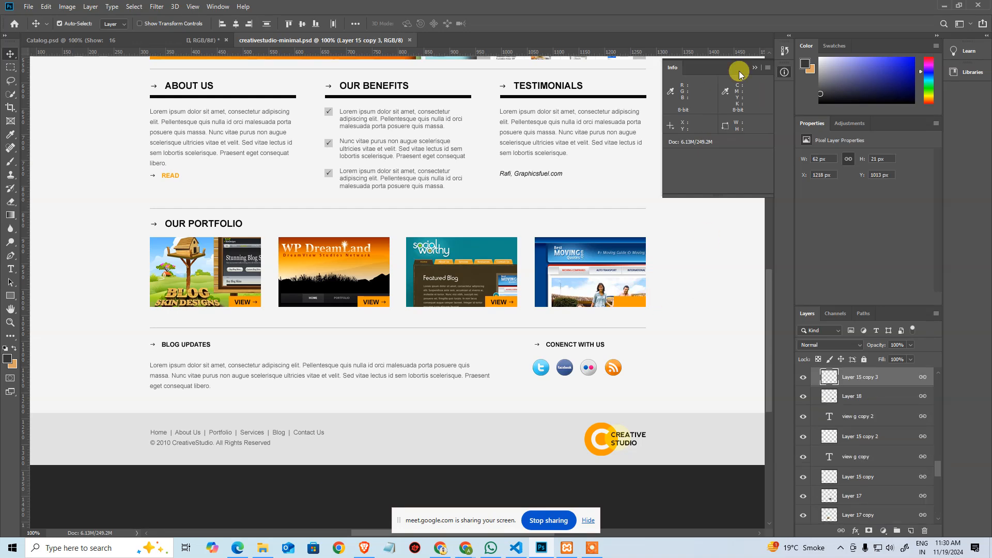
left_click(785, 72)
scroll(569, 272, "down", 2)
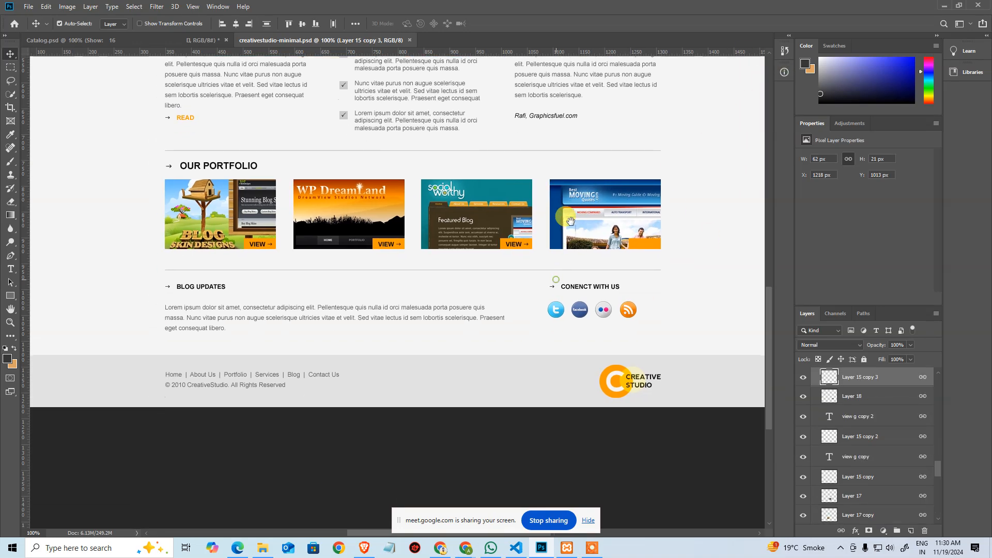
left_click(532, 220, "ctrl")
left_click_drag(518, 219, 547, 251)
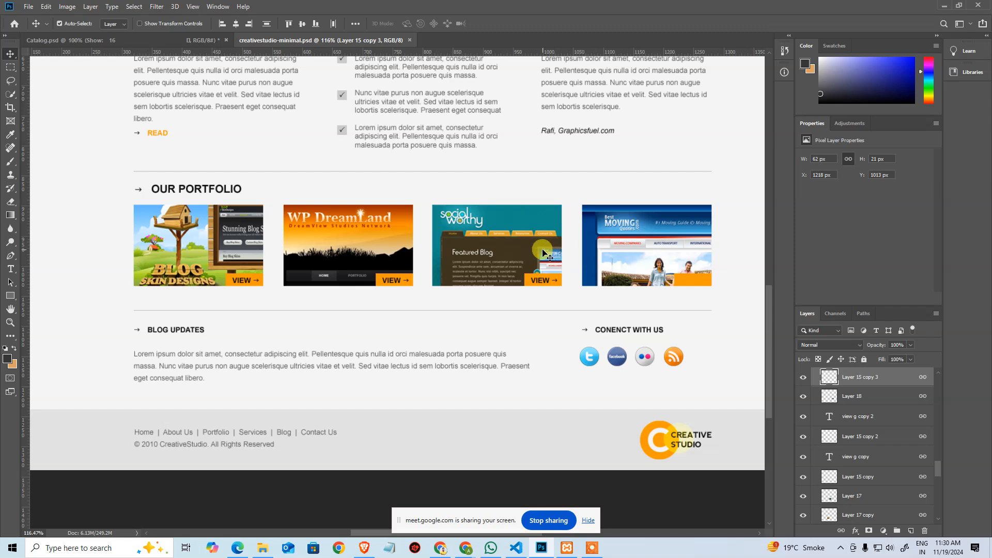
key("ctrl+minus")
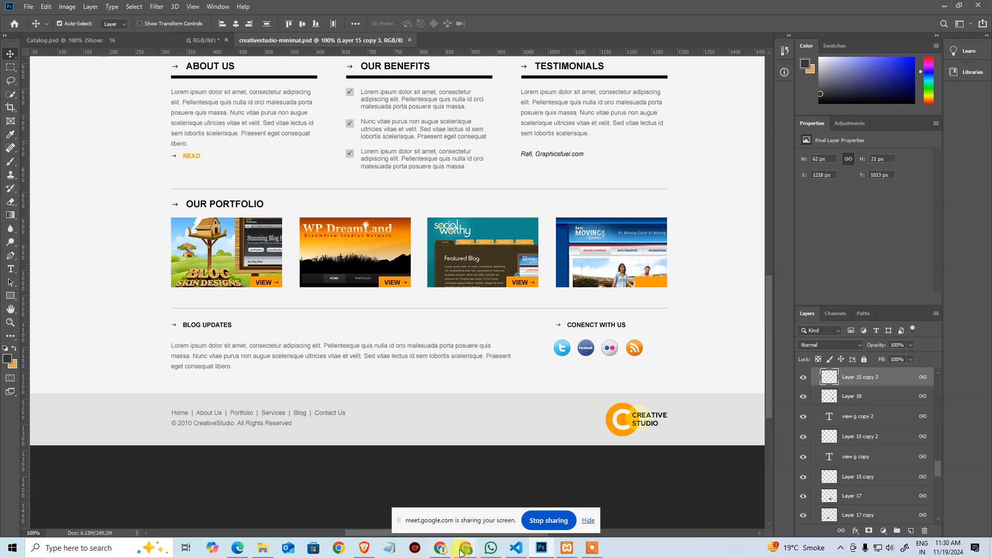
- Switch to the Elementor Home page in Chrome and compare its lower sections with the design's Our Portfolio area
mouse_move(465, 547)
left_click(425, 475)
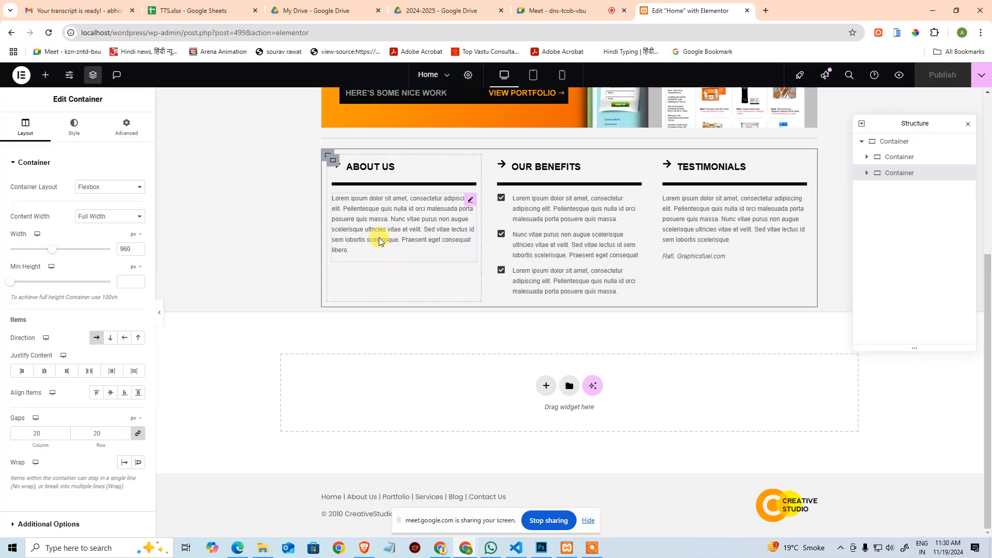
key("alt+Tab")
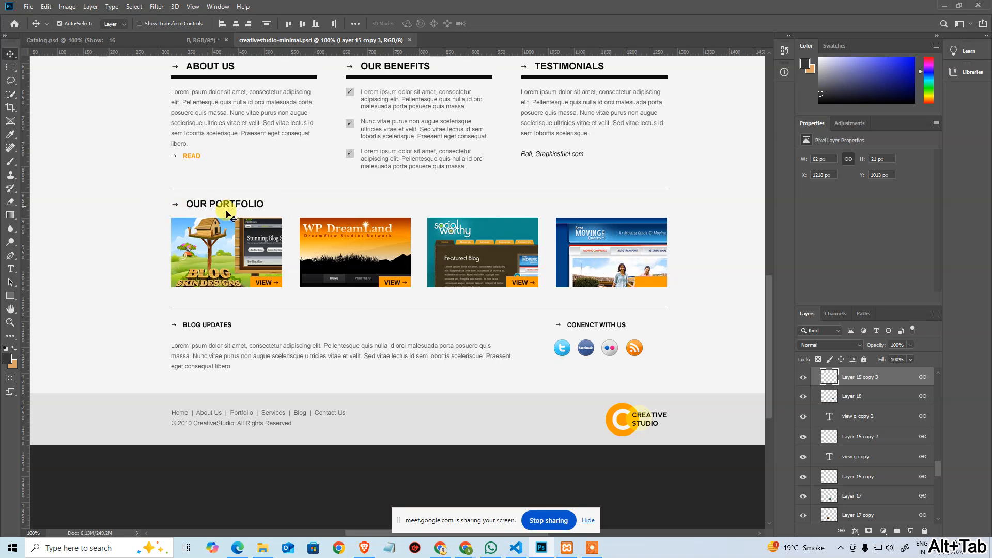
key("alt+Tab")
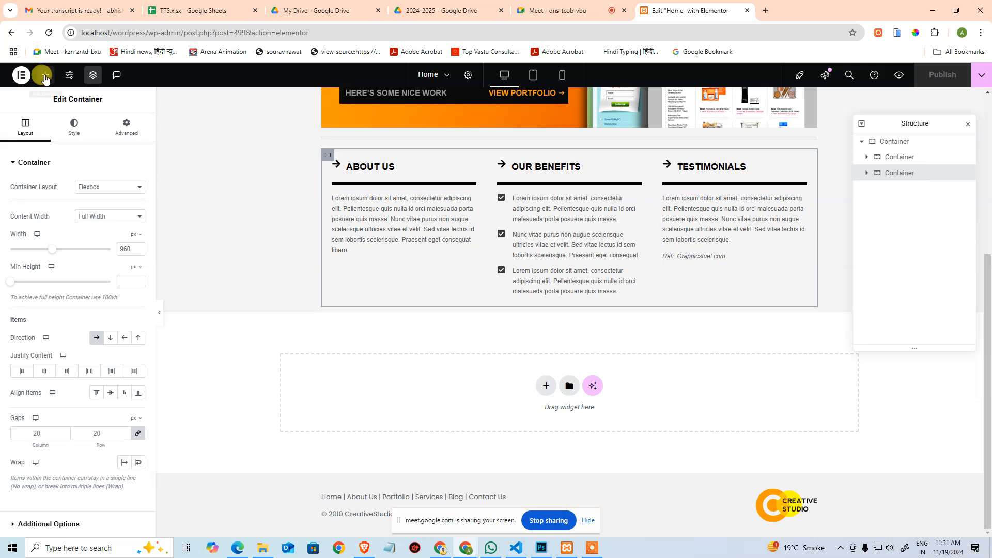
left_click(45, 75)
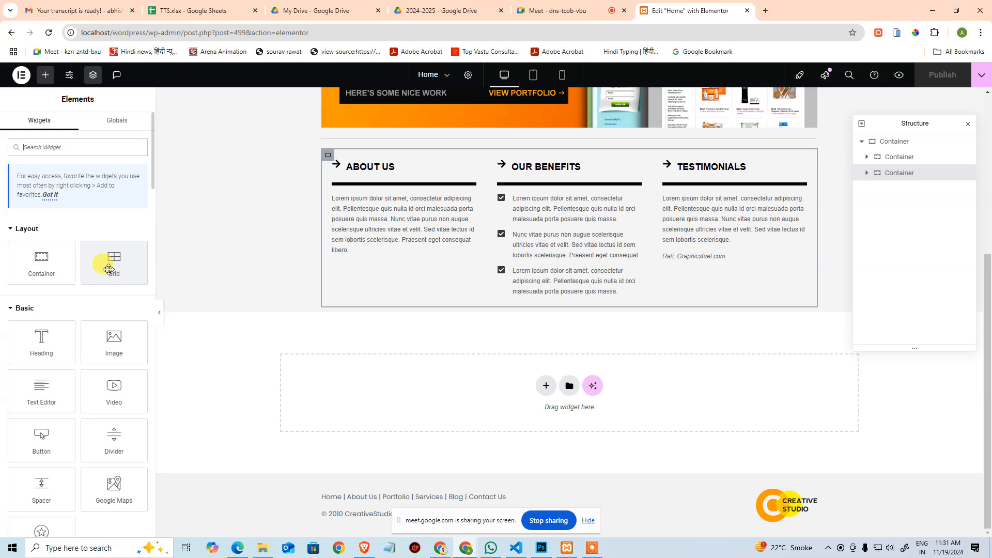
mouse_move(101, 263)
left_mouse_down()
mouse_move(296, 303)
mouse_move(122, 262)
mouse_move(104, 268)
left_mouse_up()
left_click(106, 267)
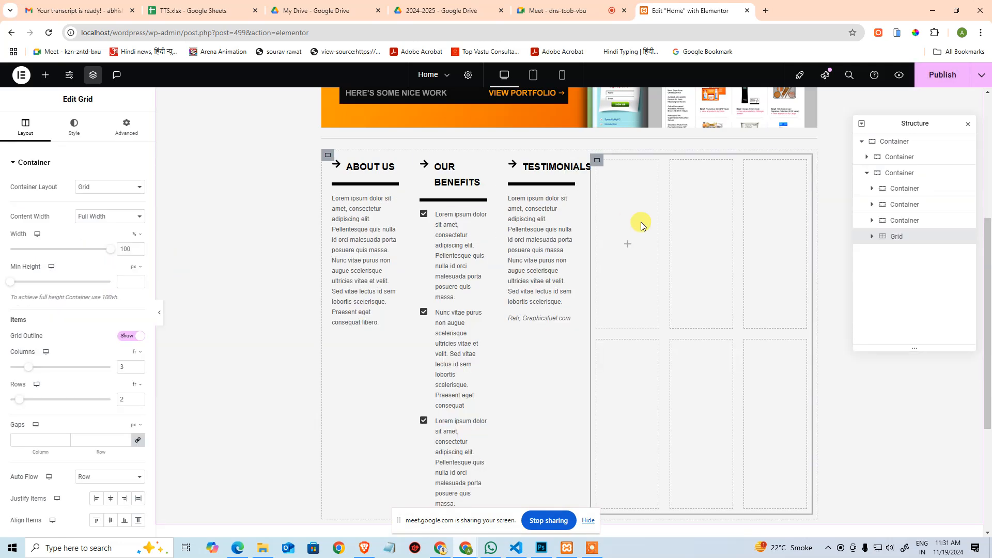
key("ctrl+z")
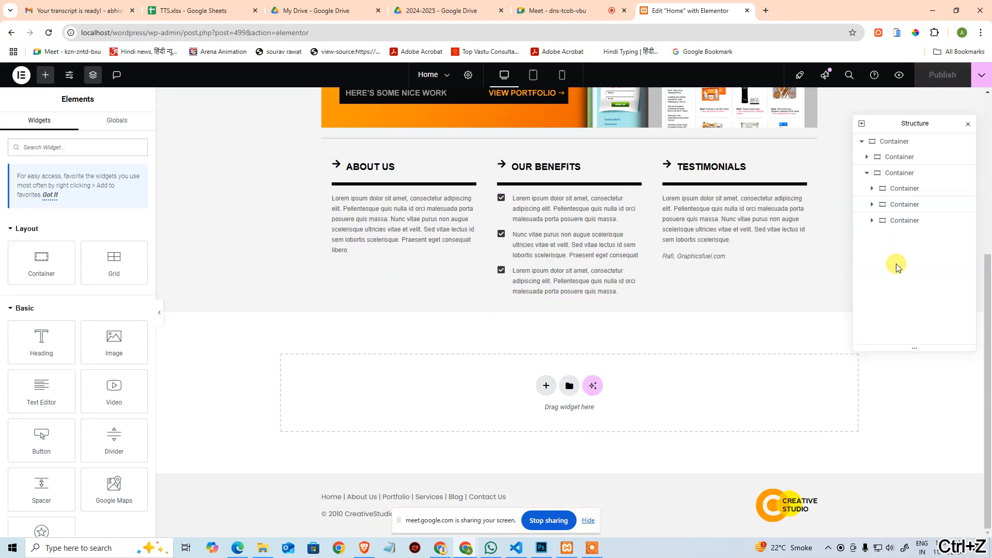
- Add a grid to the outermost container, beneath the About Us, Our Benefits and Testimonials row
left_click(867, 174)
left_click(884, 142)
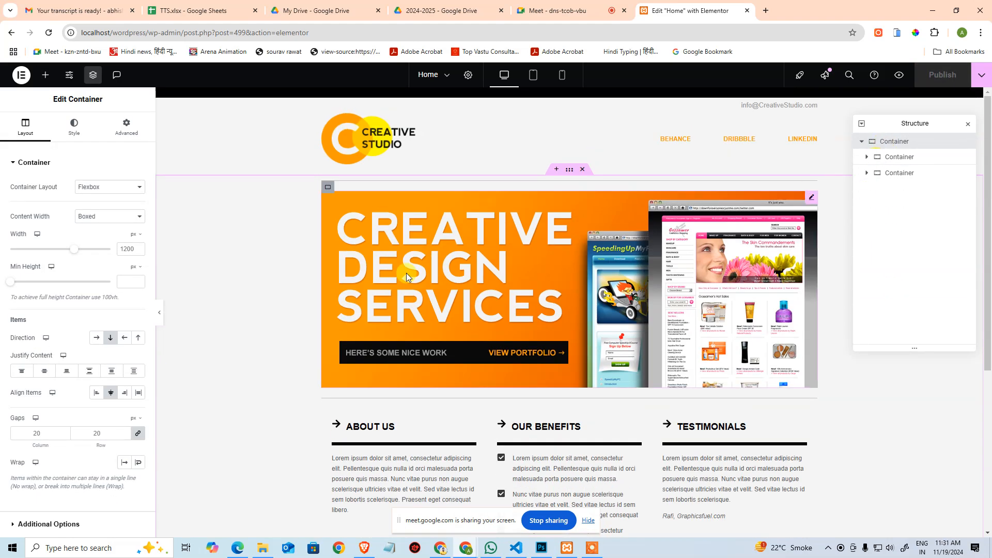
left_click(44, 76)
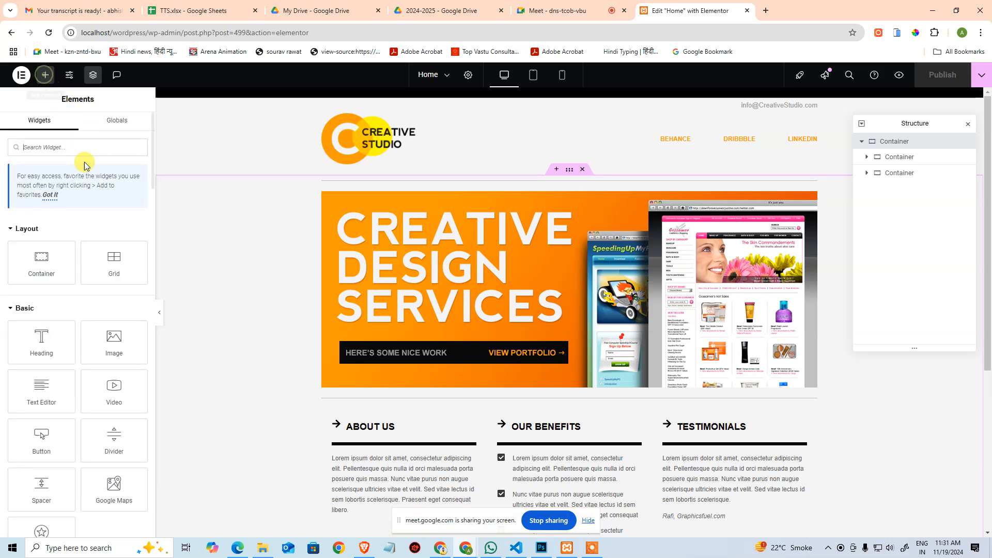
left_click(105, 266)
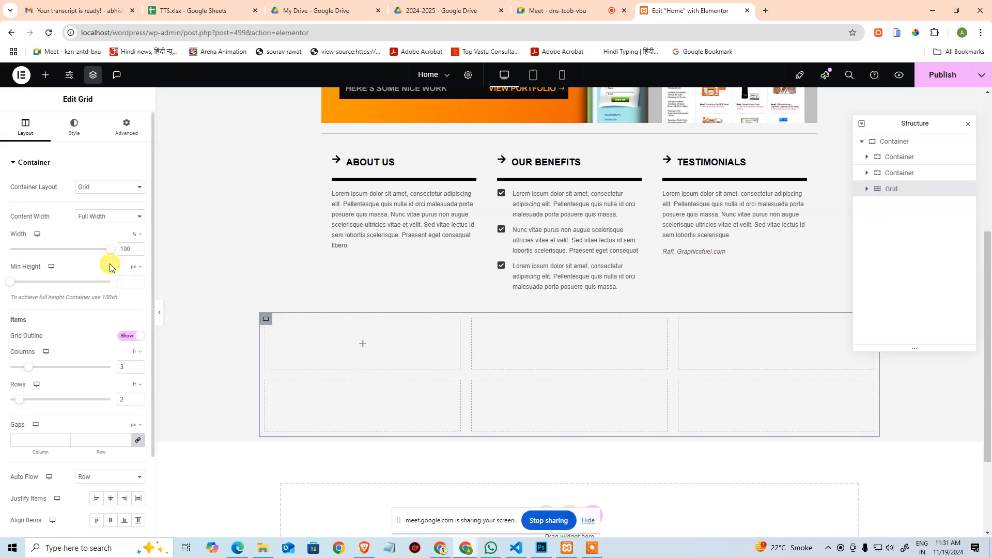
- Set the new grid's width to 960 px and its layout to 4 columns and 1 row
left_click(136, 235)
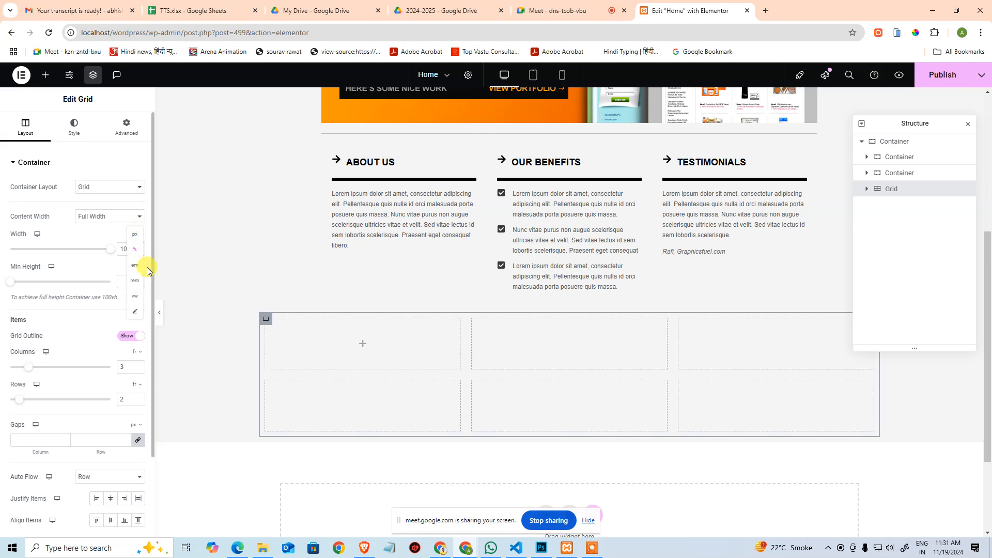
left_click(134, 235)
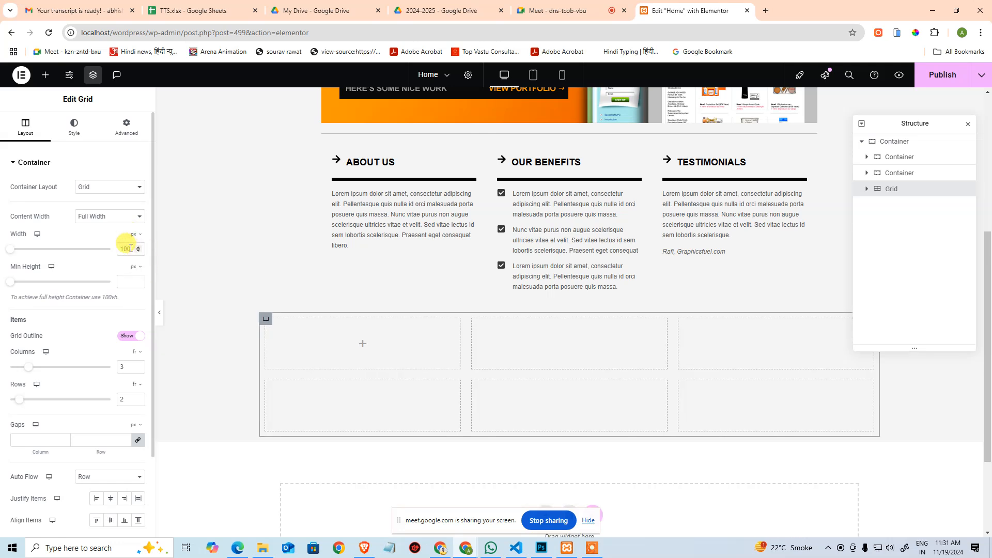
left_click(130, 250)
type("960")
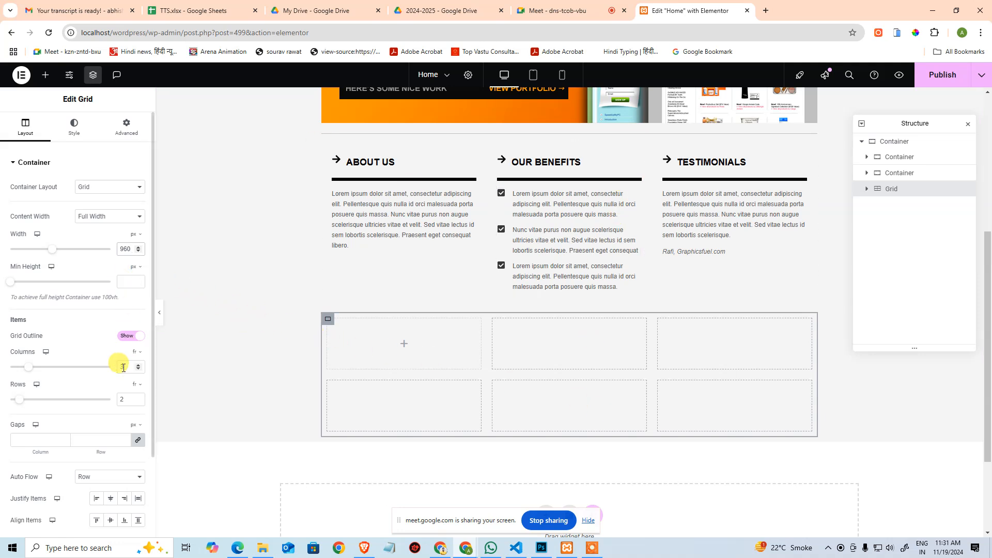
left_click(138, 365)
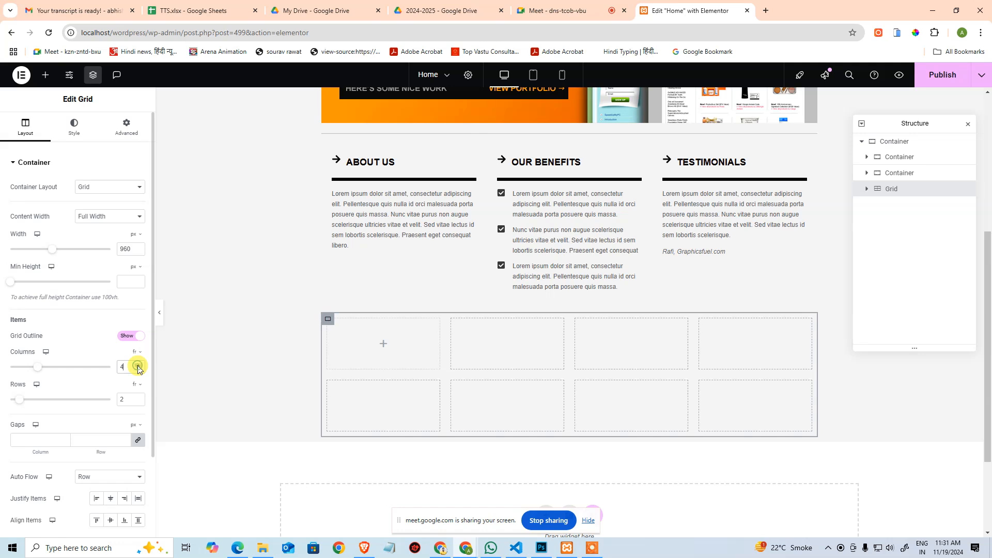
left_click(138, 397)
double_click(139, 402)
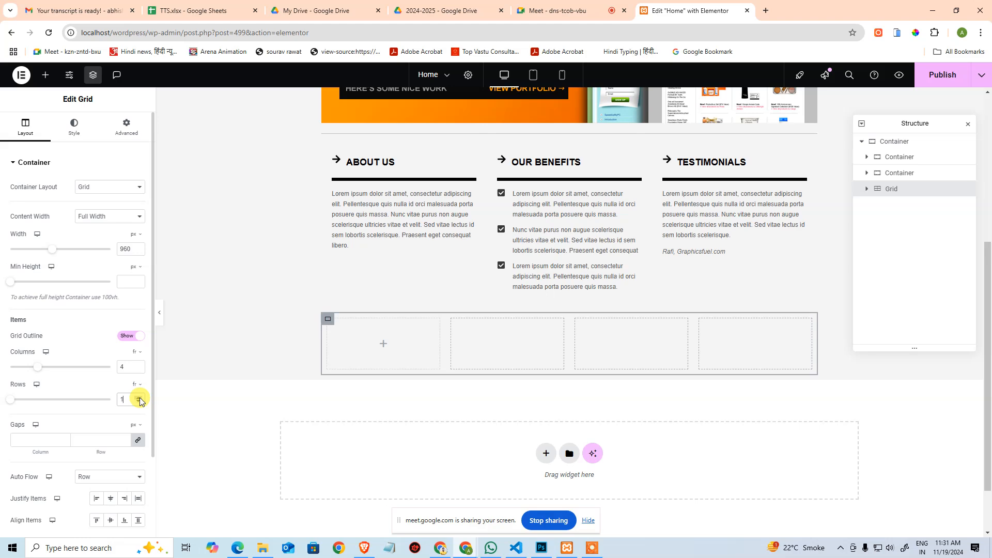
- Switch back to Photoshop and check the Our Portfolio images against the new four-column grid
key("alt+Tab")
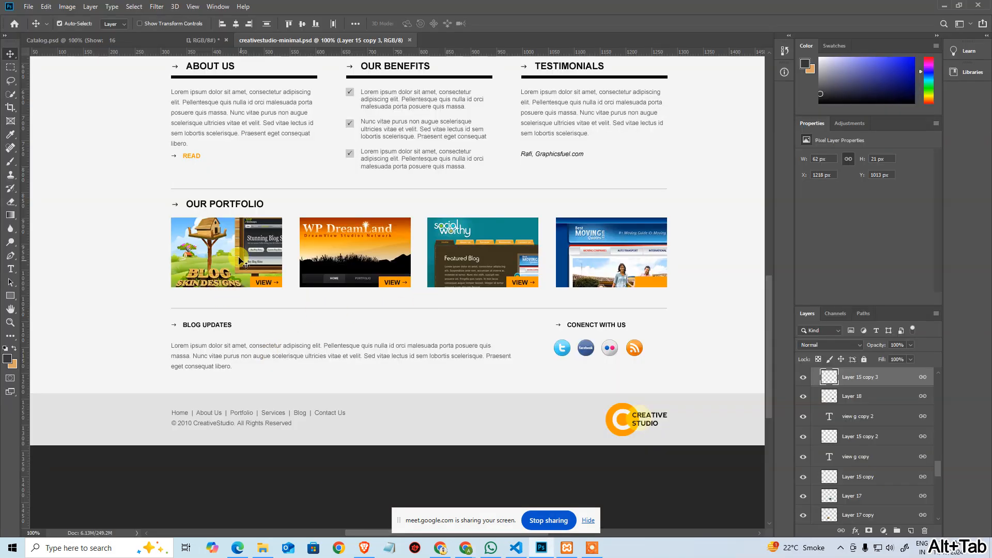
key("alt+Tab")
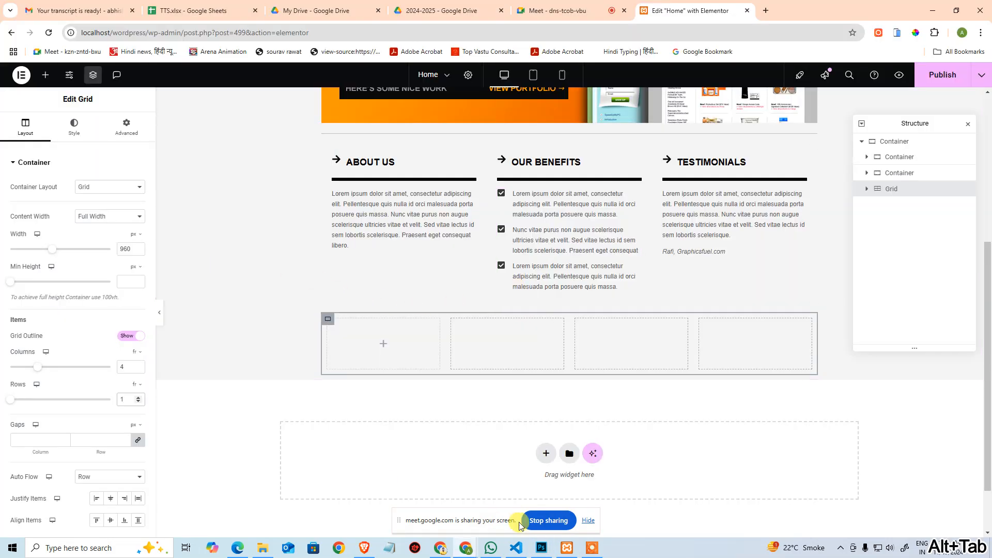
left_click(542, 548)
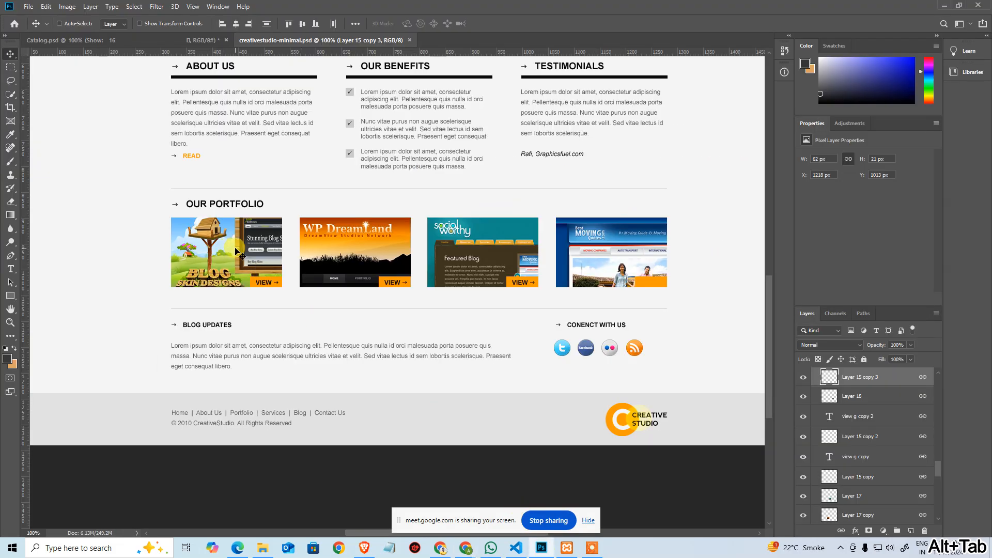
key("ctrl+shift+s")
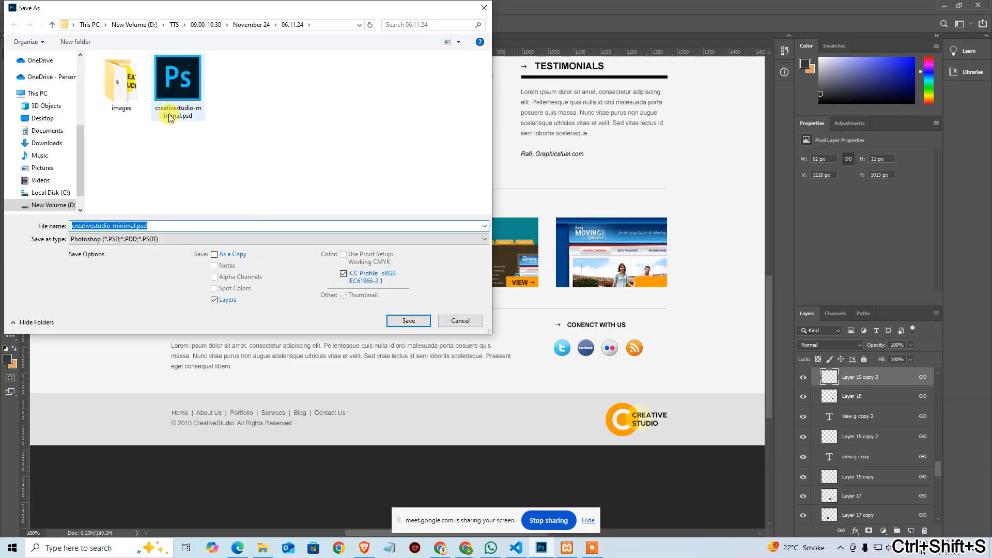
double_click(108, 96)
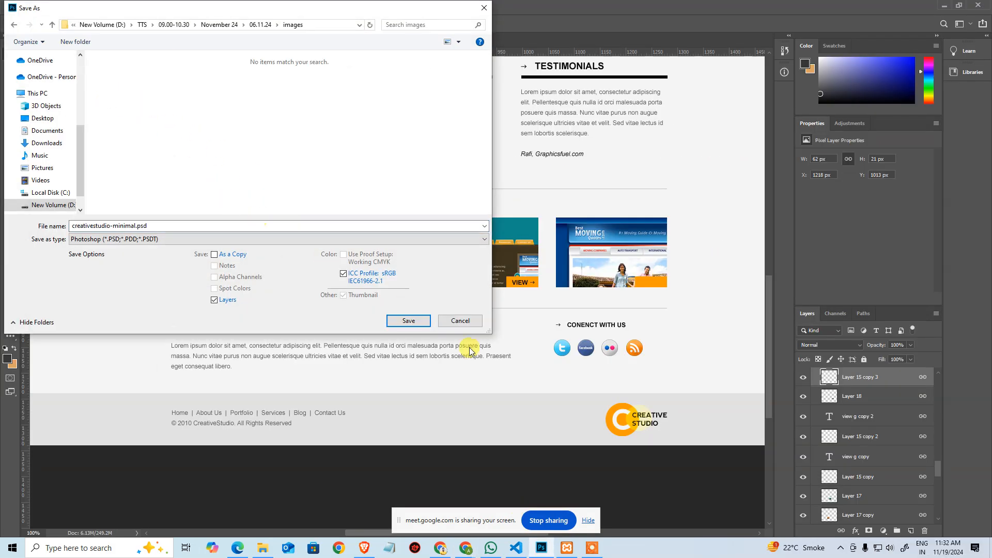
left_click(474, 321)
key("ctrl+alt+shift+s")
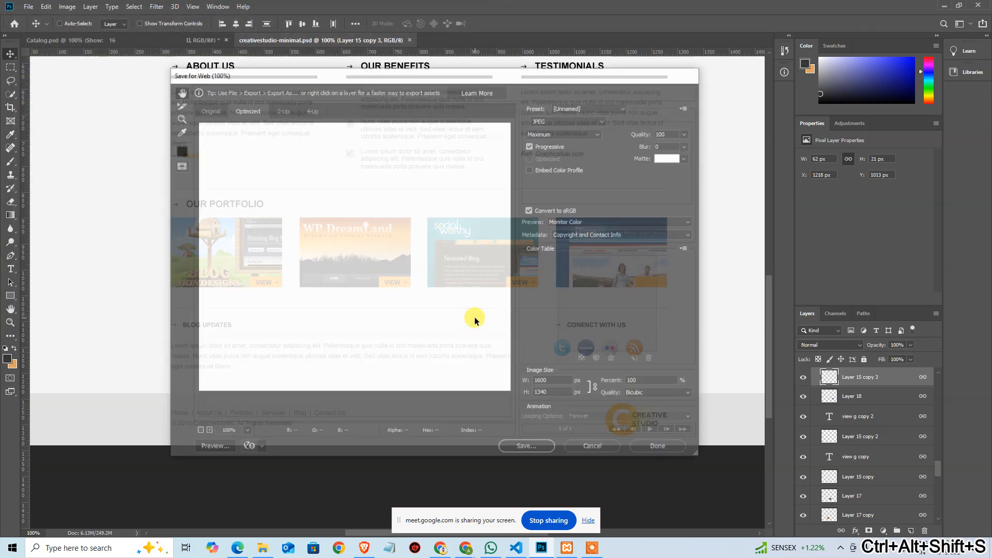
left_click(528, 448)
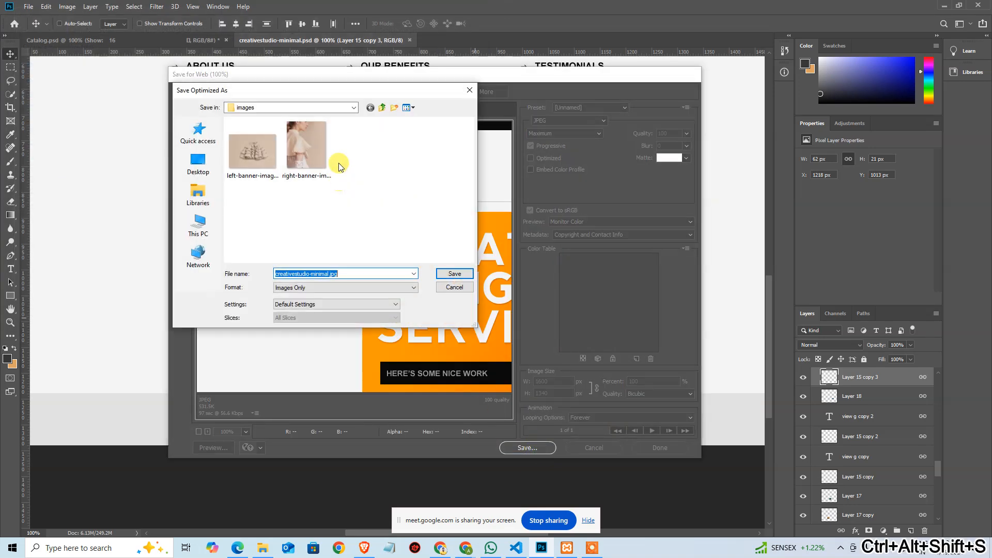
key("Return")
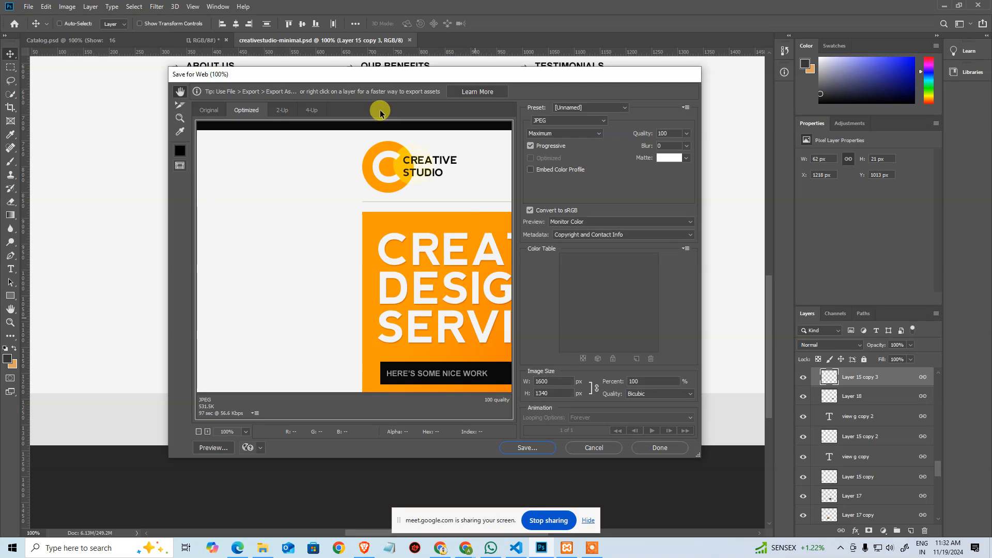
- Browse from the Save As dialog to November 24 > 07.11.24 > images and list files of every type using the * filter
key("ctrl+shift+s")
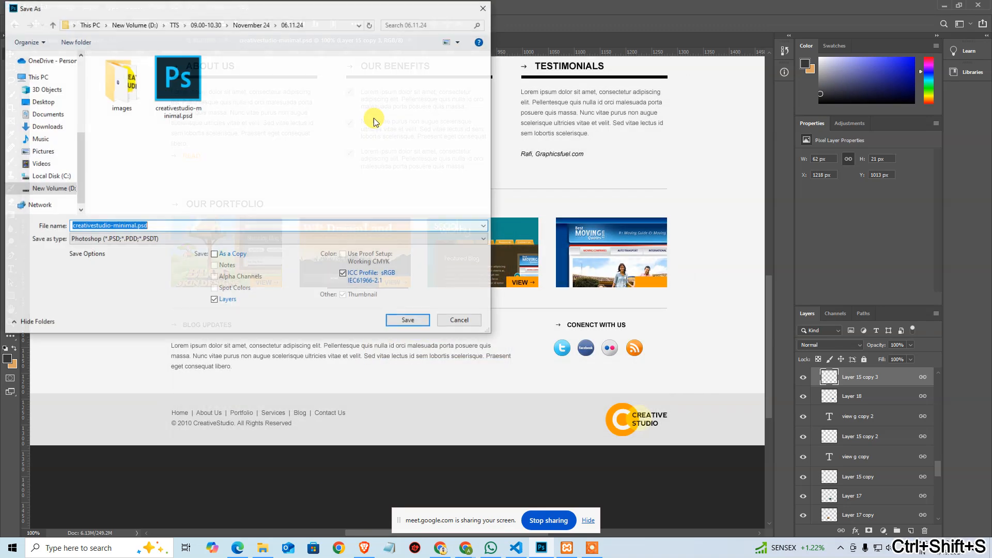
left_click(250, 25)
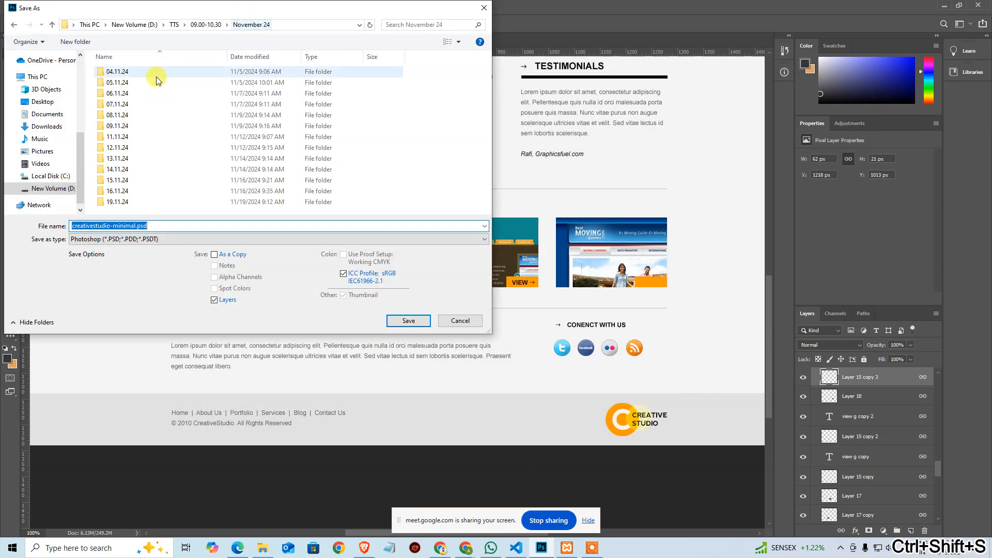
double_click(141, 102)
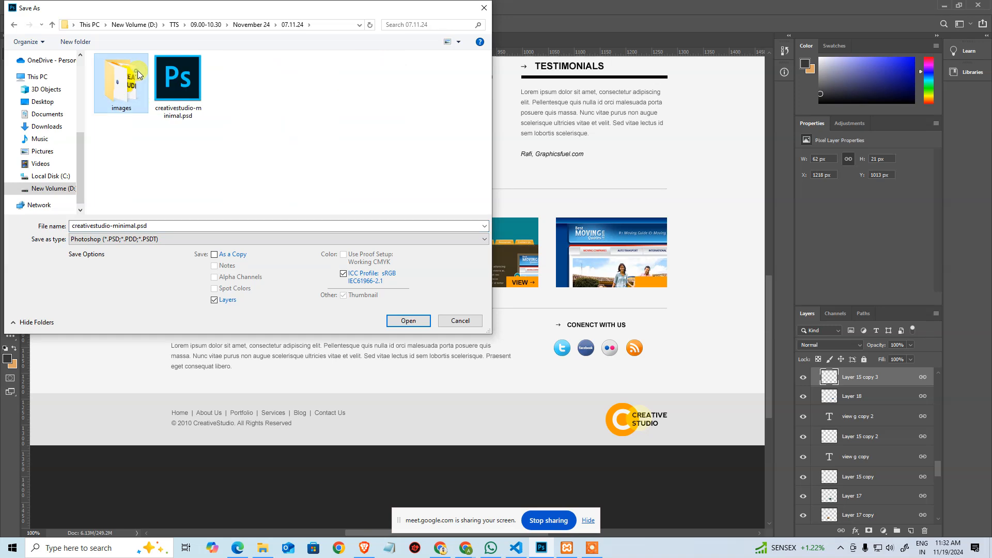
double_click(137, 70)
left_click(268, 231)
key("ctrl+a")
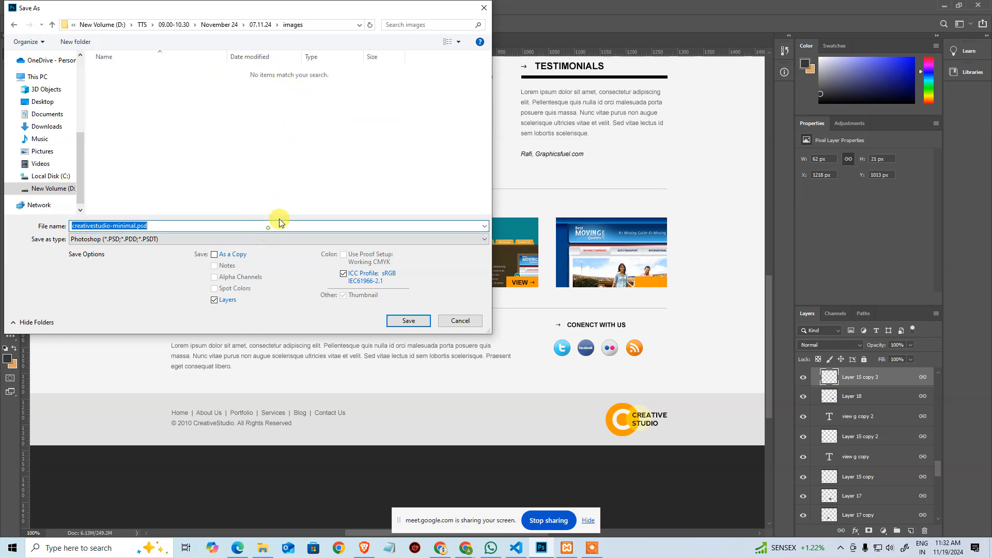
type("*")
key("Return")
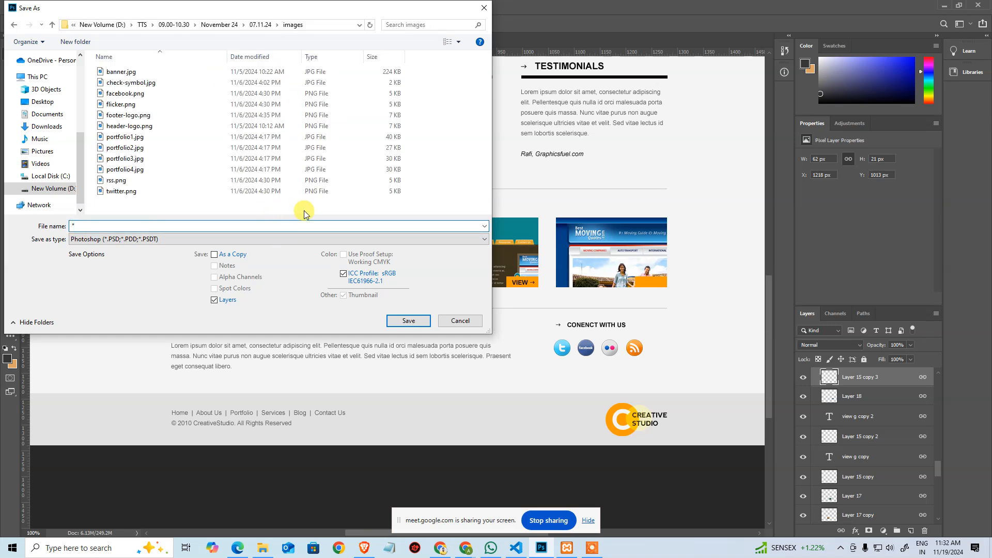
- Copy the path of the 07.11.24 images folder and close the Save As dialog without saving
left_click(326, 25)
key("ctrl+c")
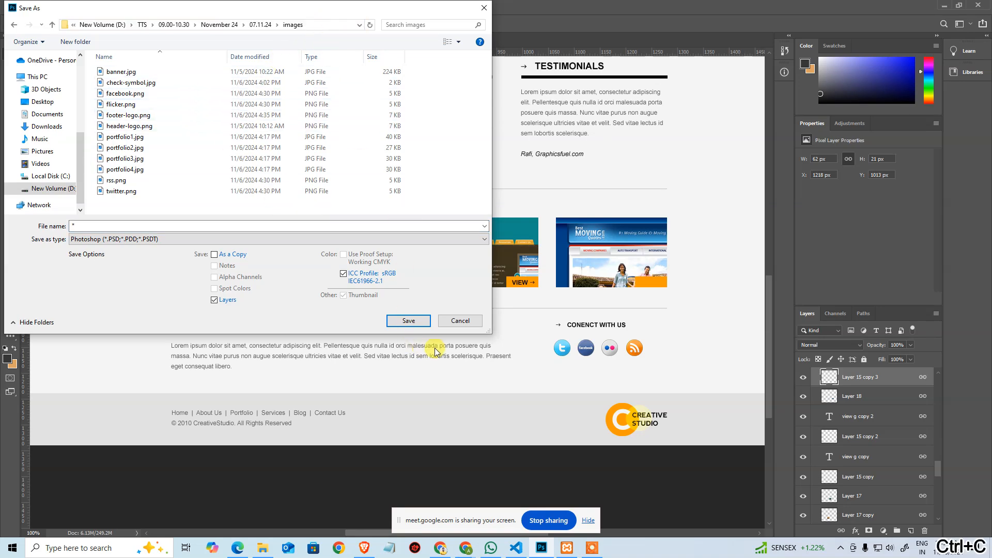
left_click(465, 322)
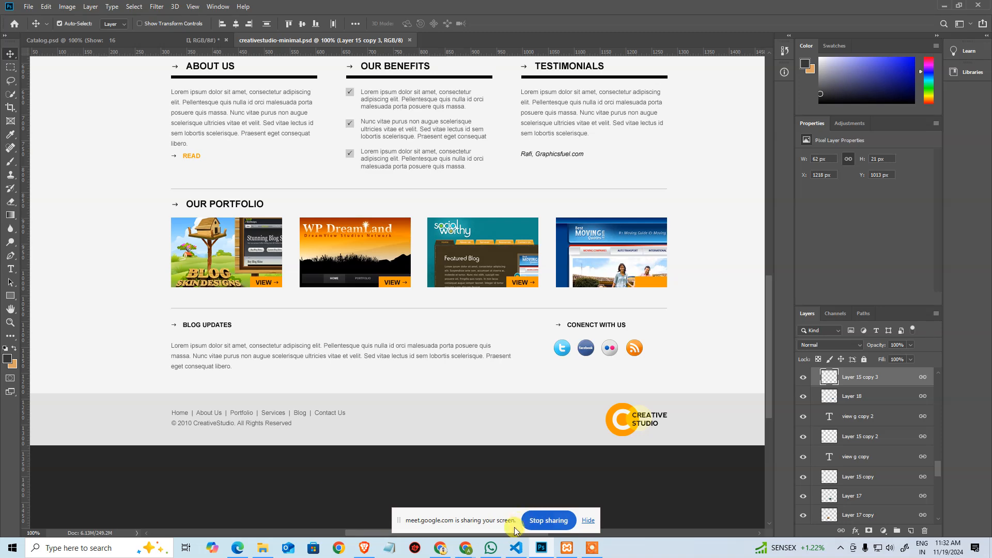
- Switch to Chrome, open the localhost/wordpress site in a separate tab and go through its dashboard to the Media Library
mouse_move(465, 547)
left_click(447, 507)
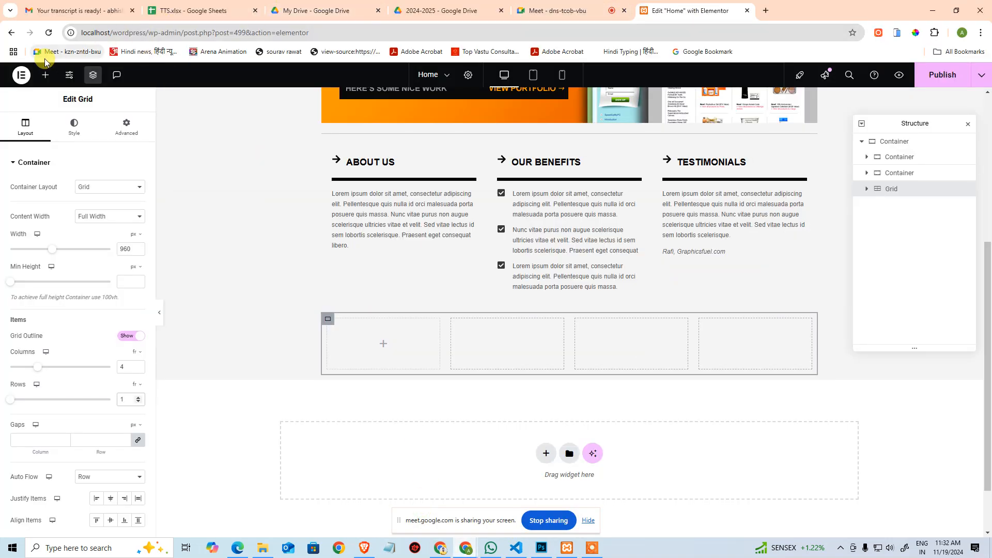
left_click_drag(149, 33, 744, 14)
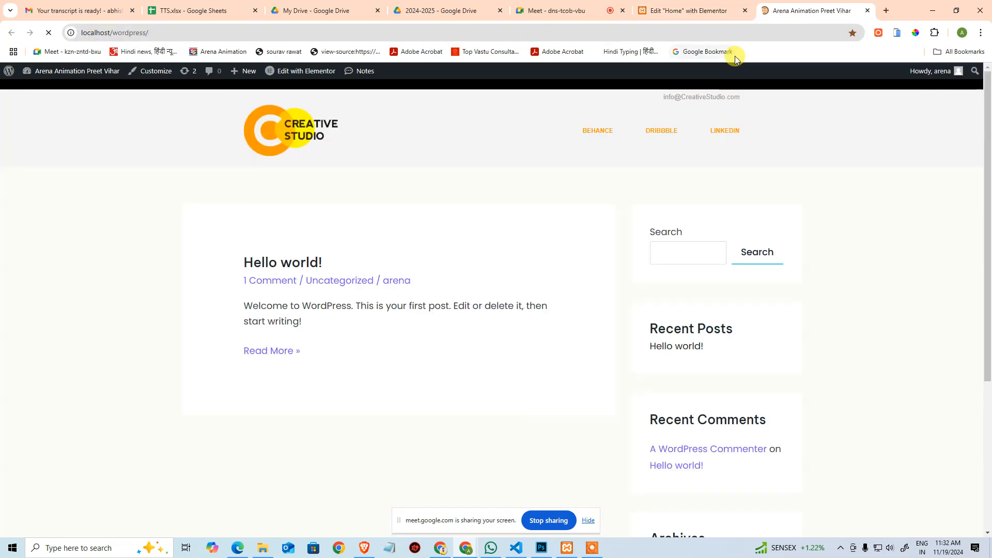
mouse_move(31, 72)
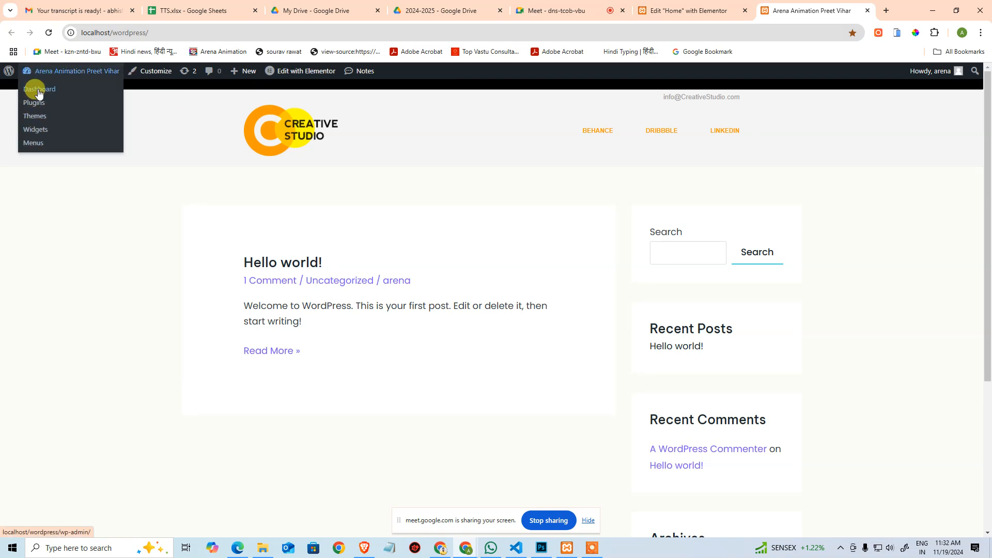
left_click(38, 93)
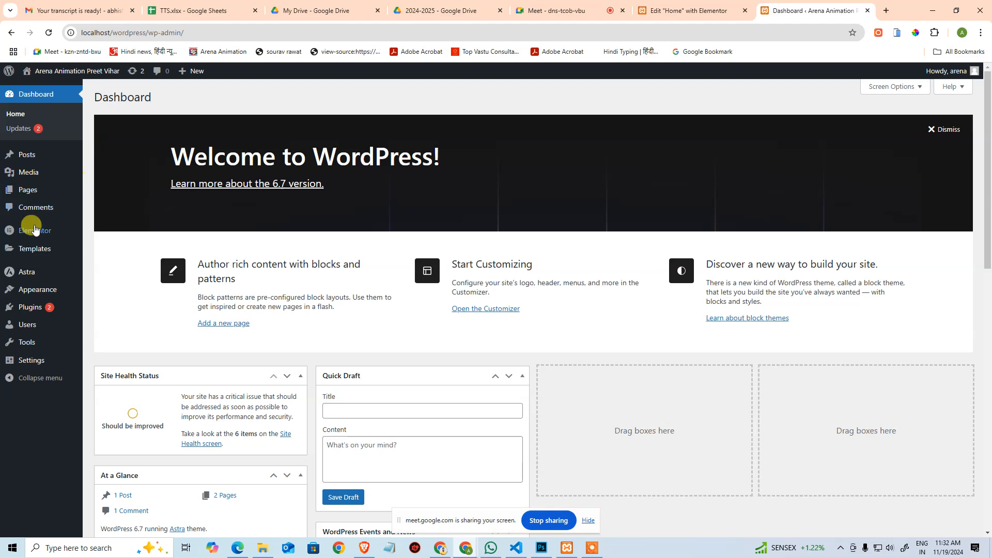
left_click(98, 176)
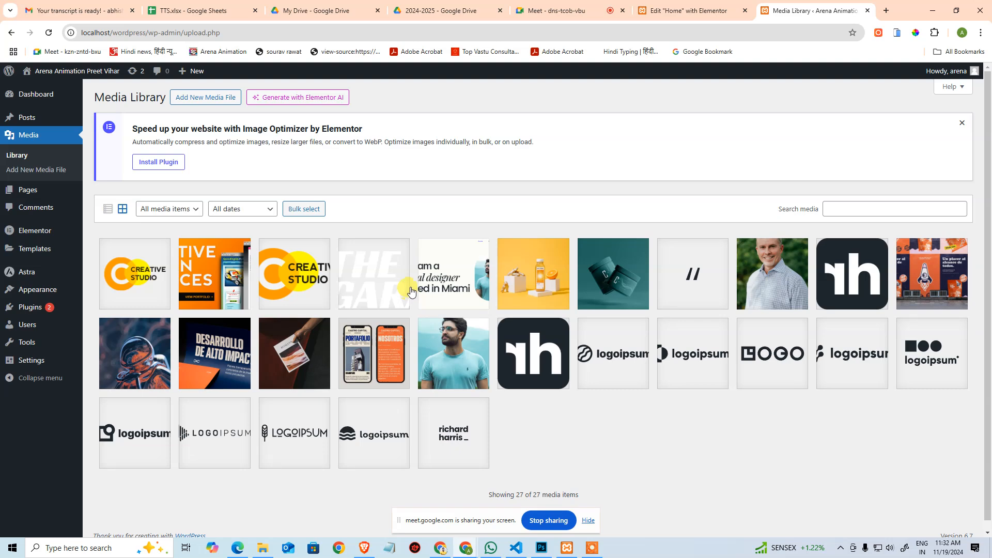
- Inspect the attachment details of demo-screenshot and visual-artist-logo in the Media Library
left_click(439, 290)
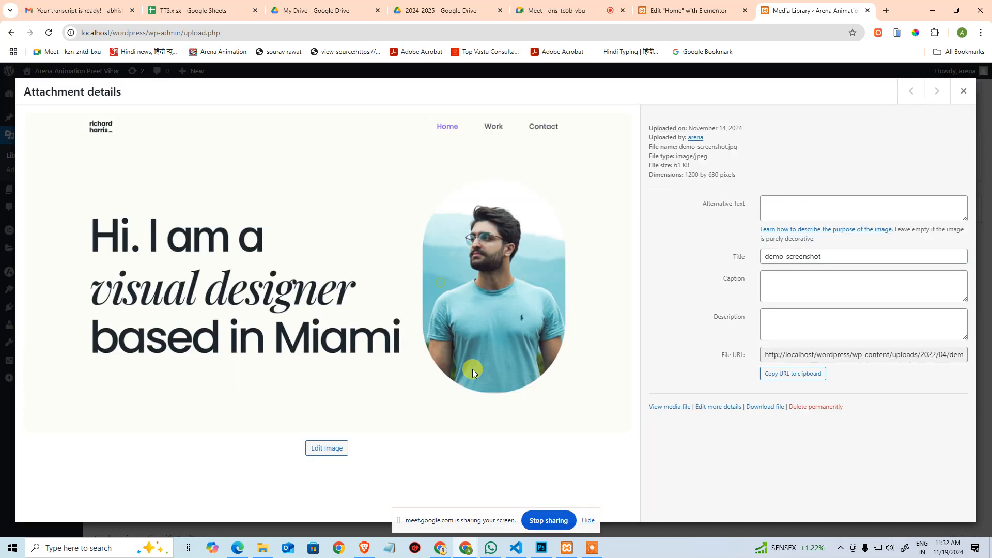
left_click(962, 91)
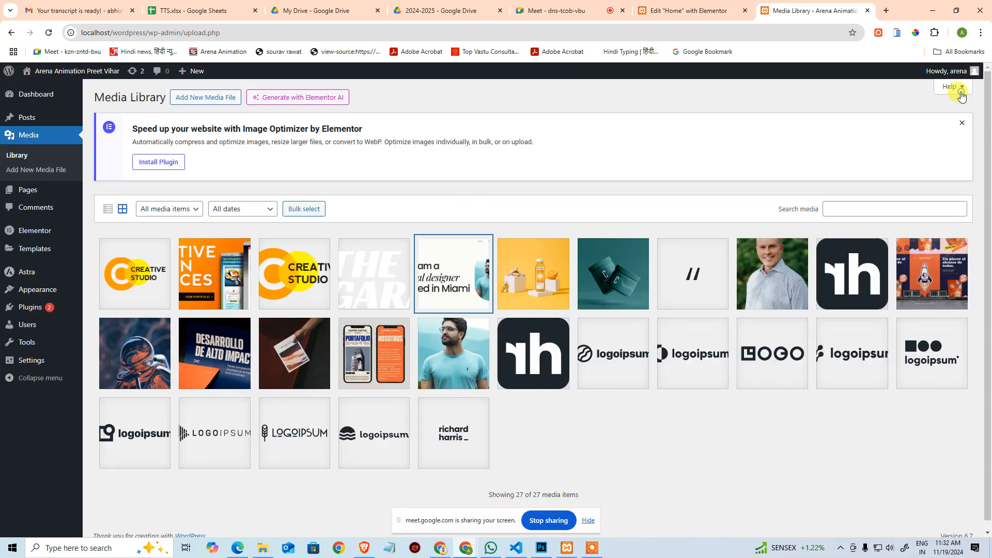
left_click(468, 413)
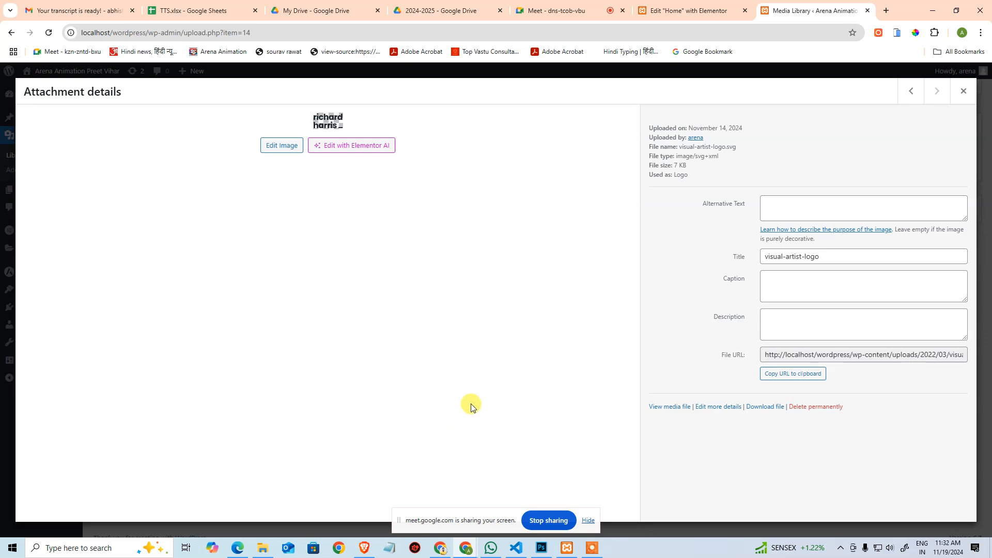
left_click(963, 92)
- Bulk-select the media items from demo-screenshot through visual-artist-logo and delete them permanently
left_click(306, 208)
left_click(454, 287)
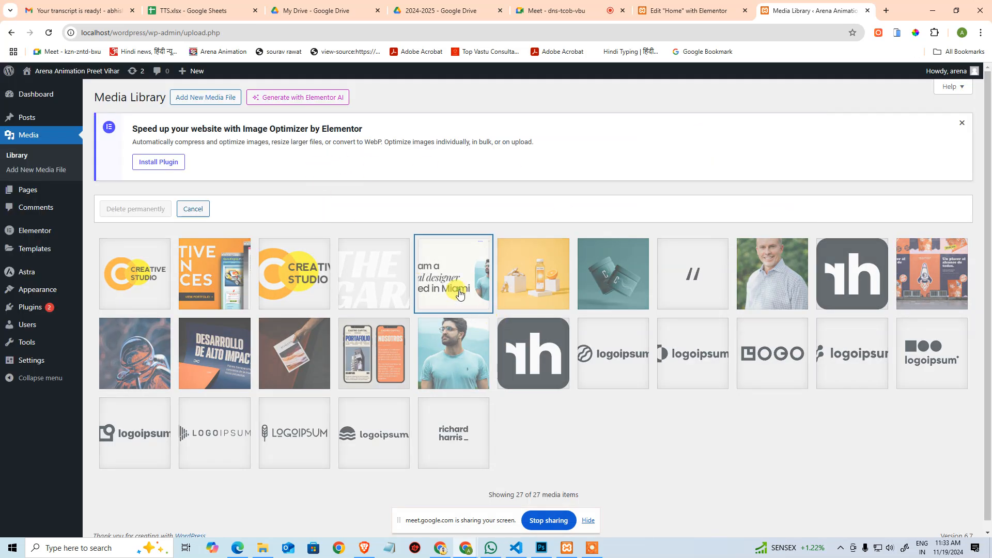
left_click(465, 416, "shift")
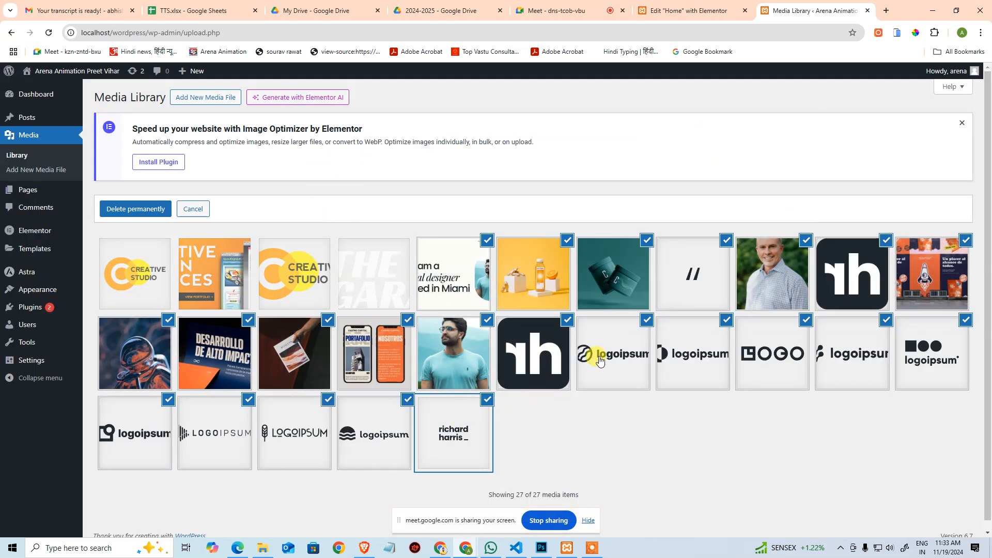
scroll(574, 361, "down", 1)
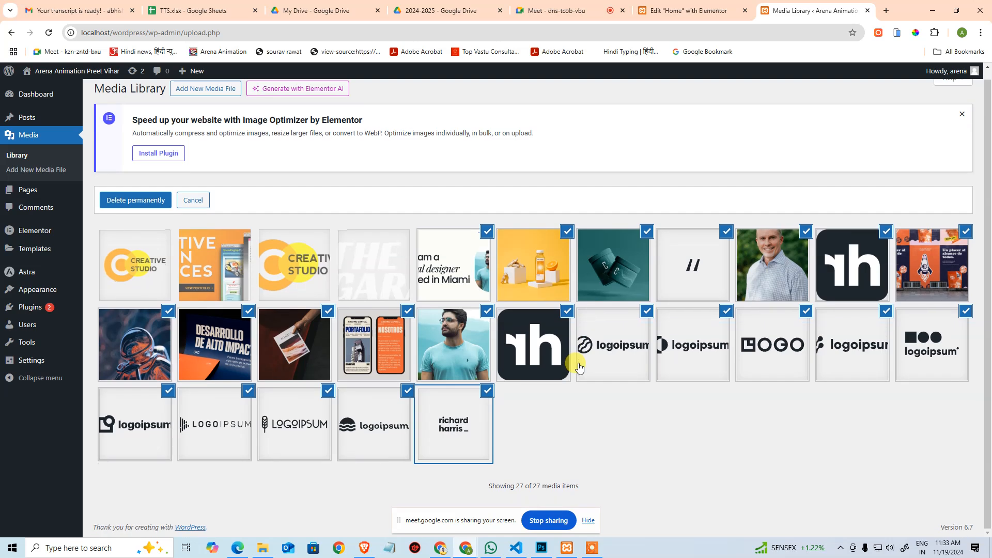
left_click(134, 202)
left_click(539, 131)
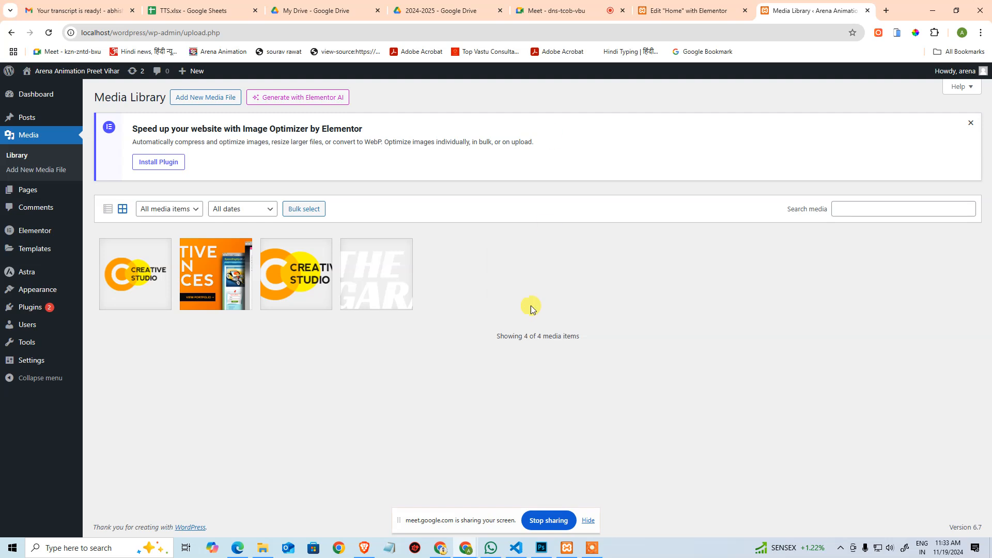
- Permanently delete Logo-Gym-New.png from the Media Library
left_click(383, 291)
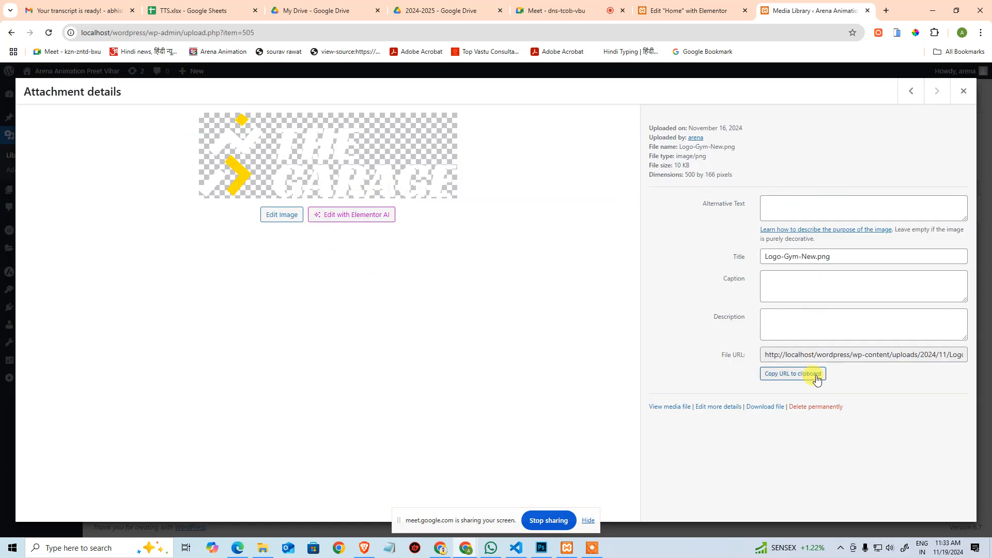
left_click(815, 406)
left_click(545, 123)
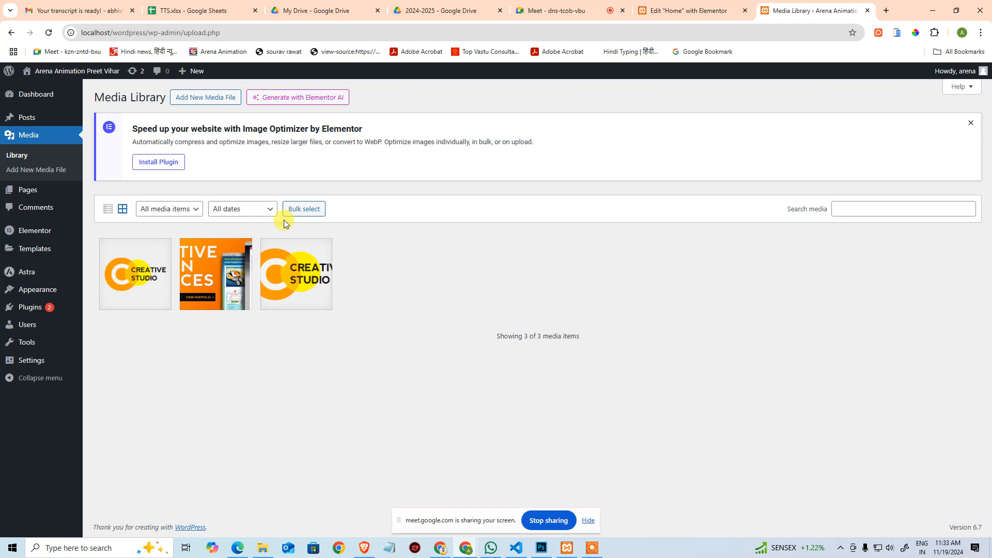
- Start a new media upload and browse to the 07.11.24 images folder using the copied path
left_click(214, 97)
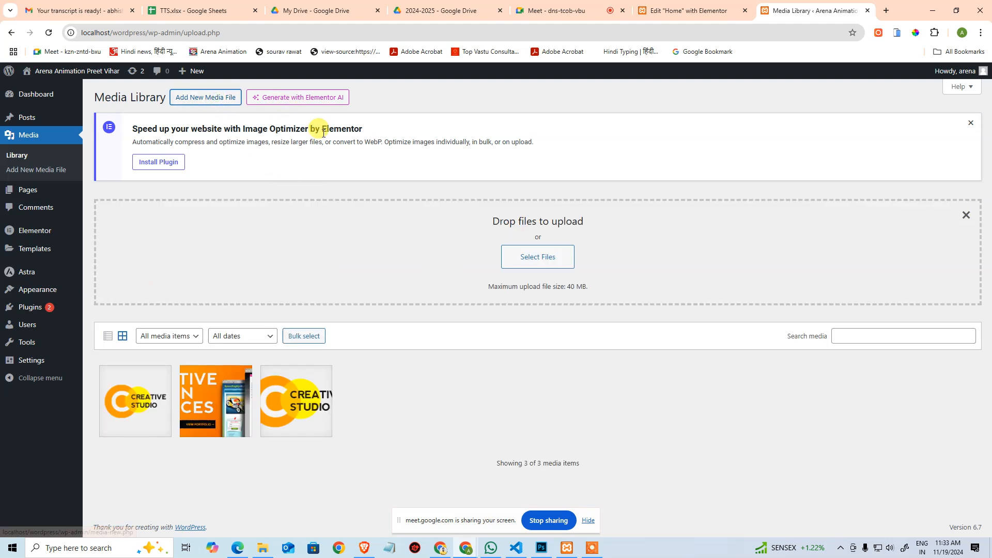
left_click(538, 264)
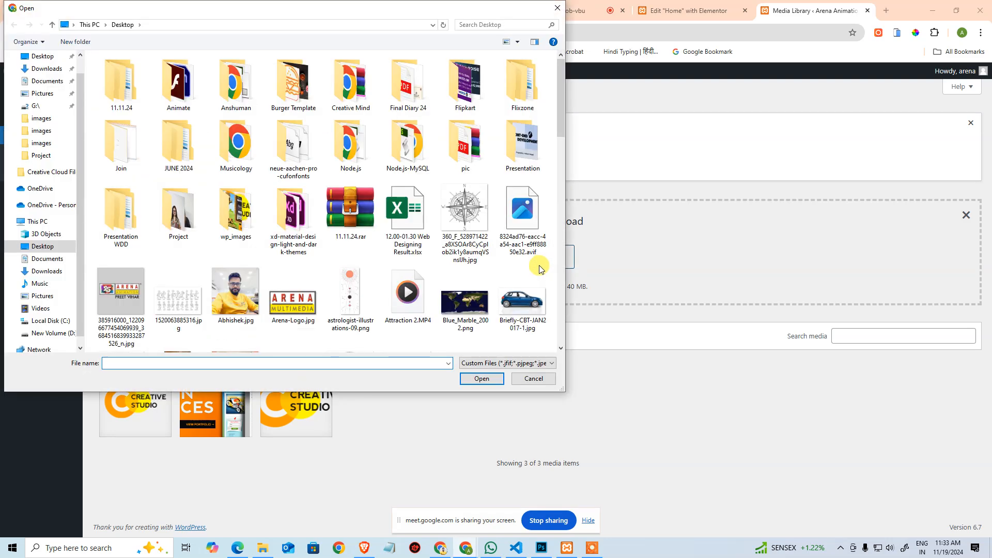
key("ctrl+v")
key("Return")
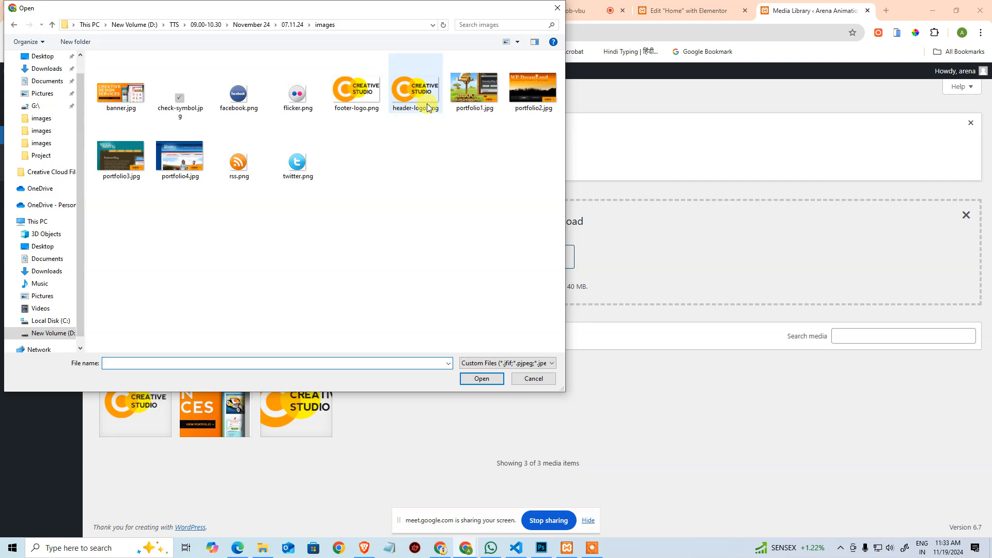
- Upload all images in the folder except banner.jpg, header-logo.png and footer-logo.png
key("ctrl+a")
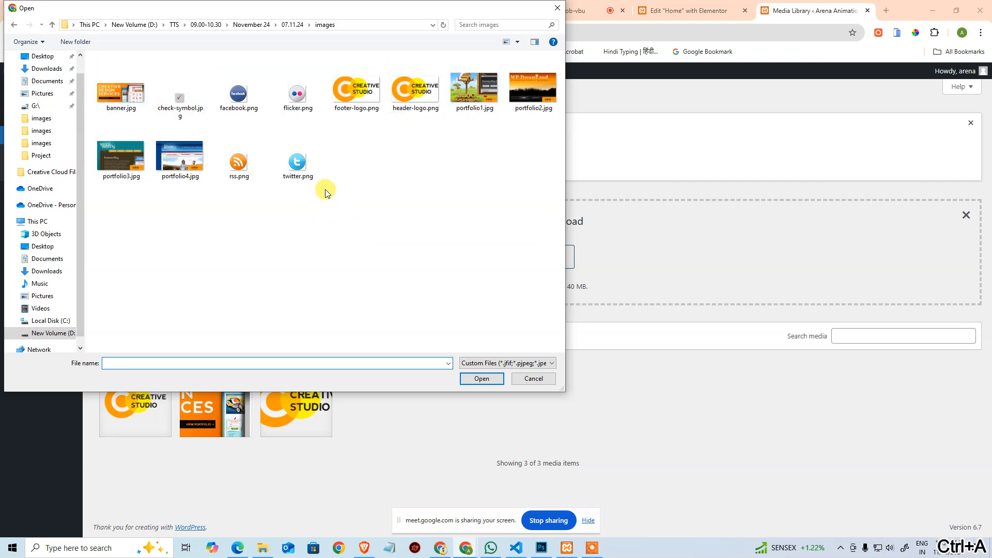
left_click(183, 101)
left_click(259, 107, "ctrl")
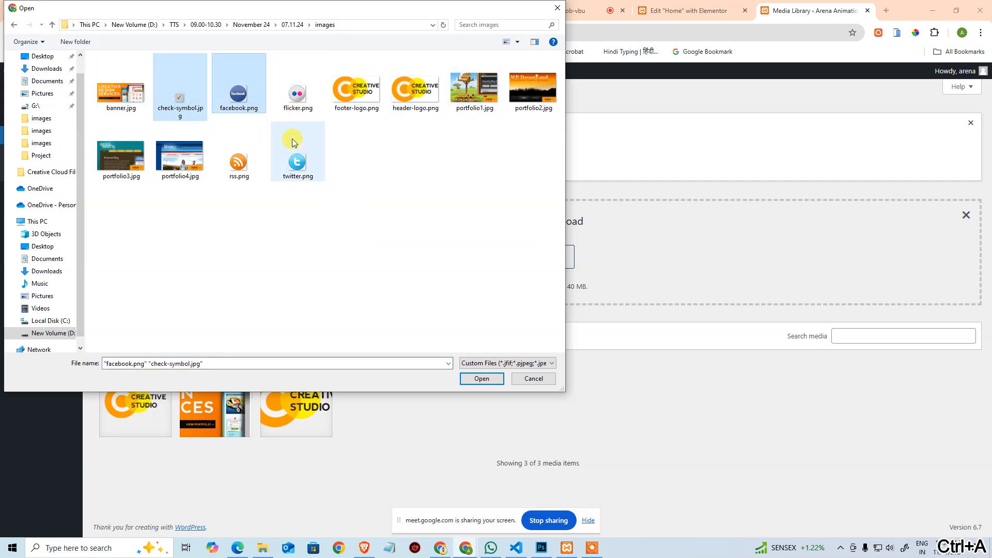
key("Home")
left_click(322, 176, "shift")
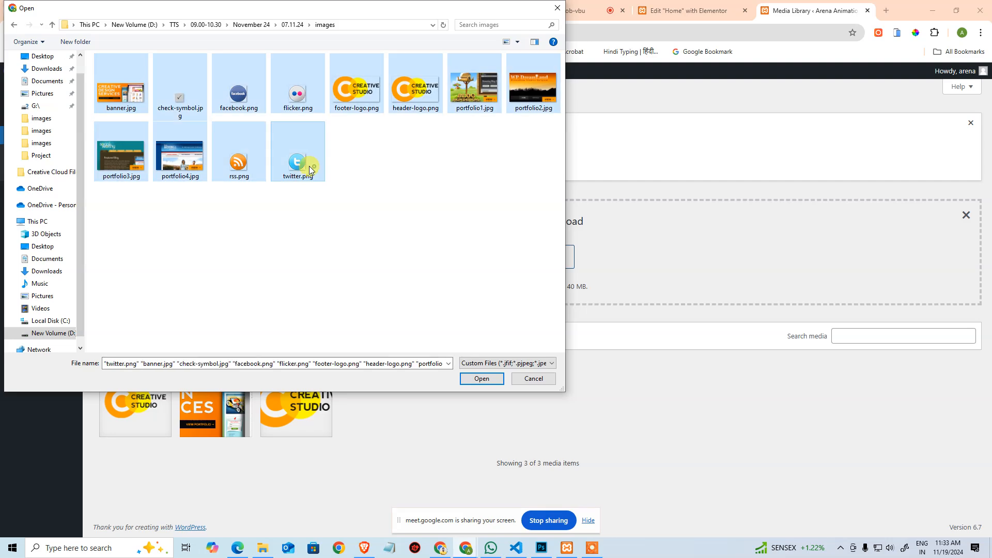
left_click(123, 89, "ctrl")
left_click(427, 111, "ctrl")
left_click(367, 97, "ctrl")
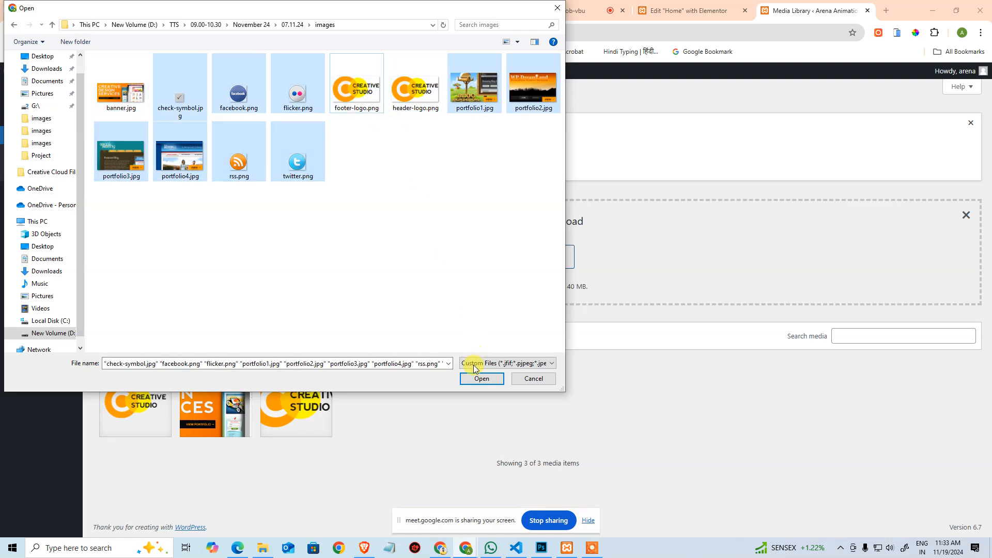
left_click(485, 380)
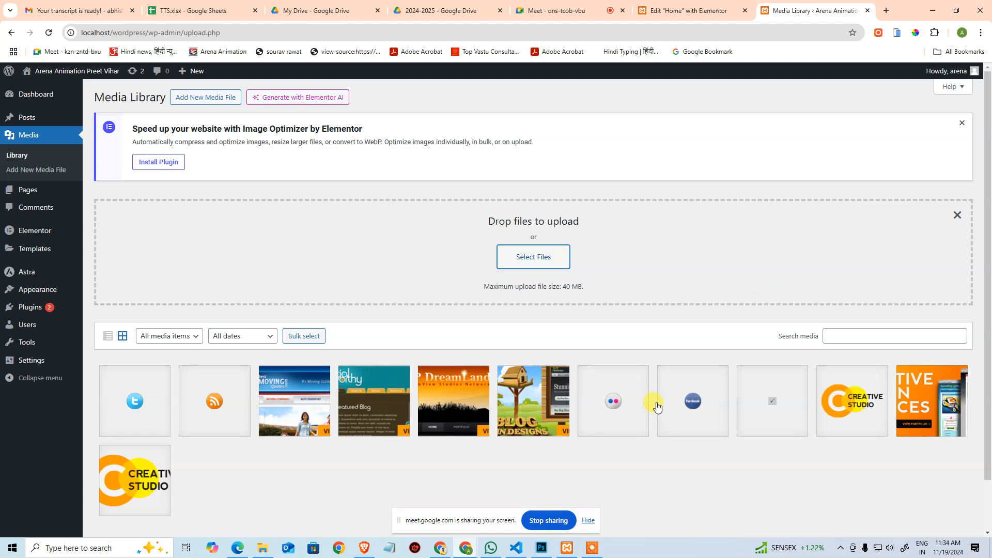
- Switch to VS Code, save index.html and return to the Media Library in Chrome
left_click(516, 548)
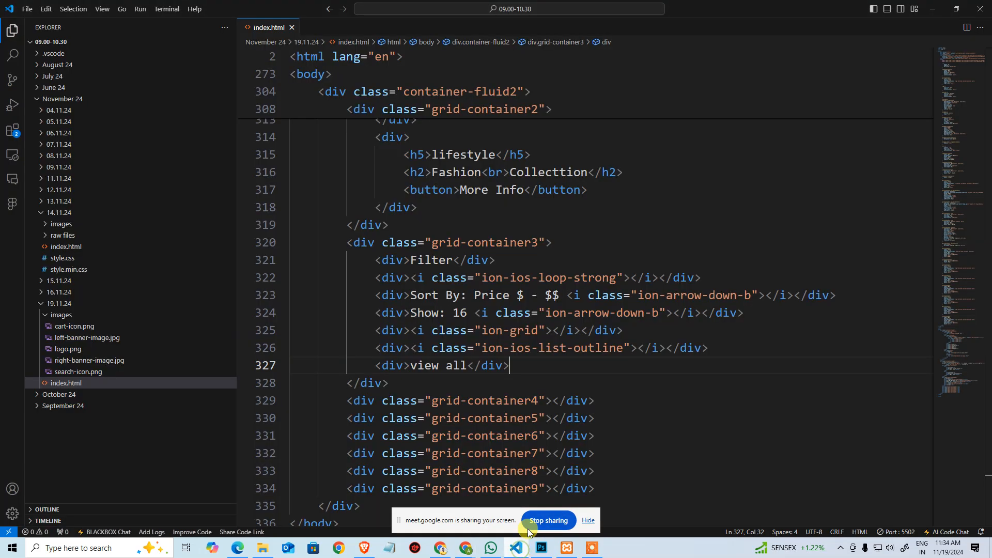
left_click(629, 399)
key("ctrl+s")
scroll(760, 162, "up", 6)
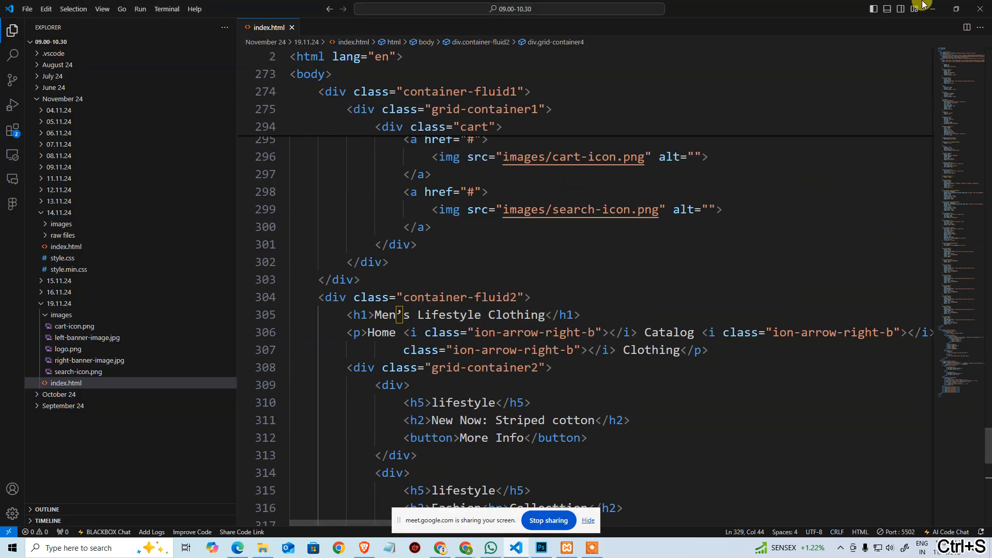
key("alt+Tab")
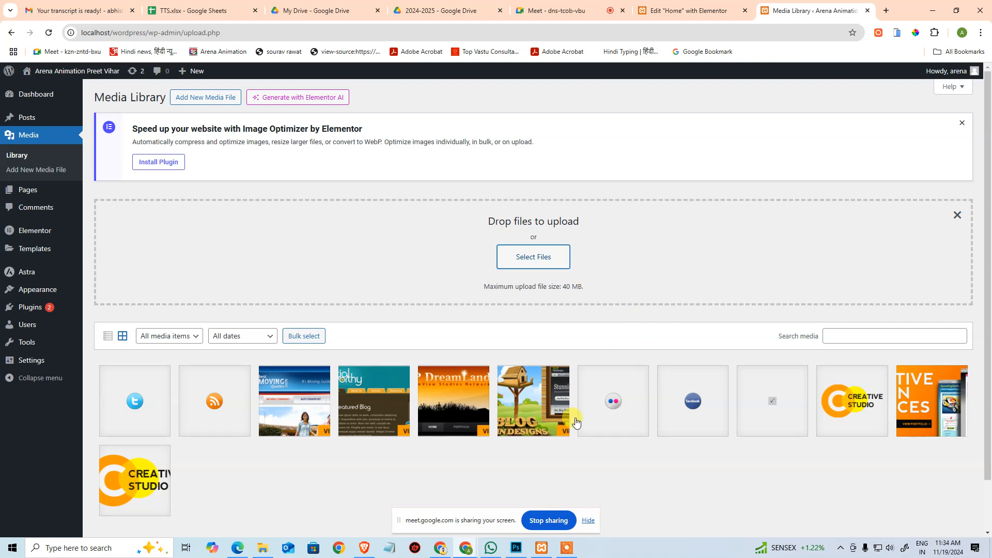
- Switch from the Media Library to the Home page open in the Elementor editor
left_click(567, 549)
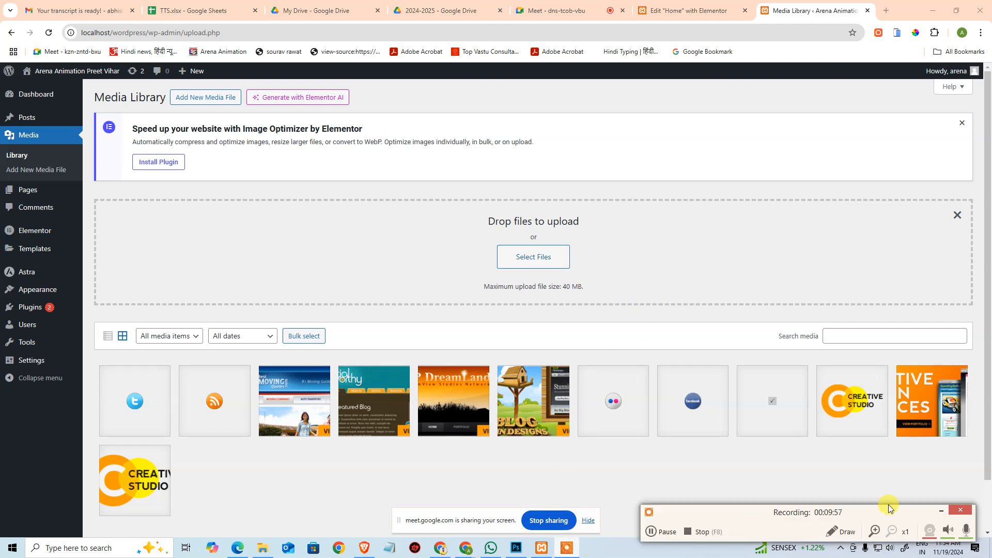
left_click(939, 512)
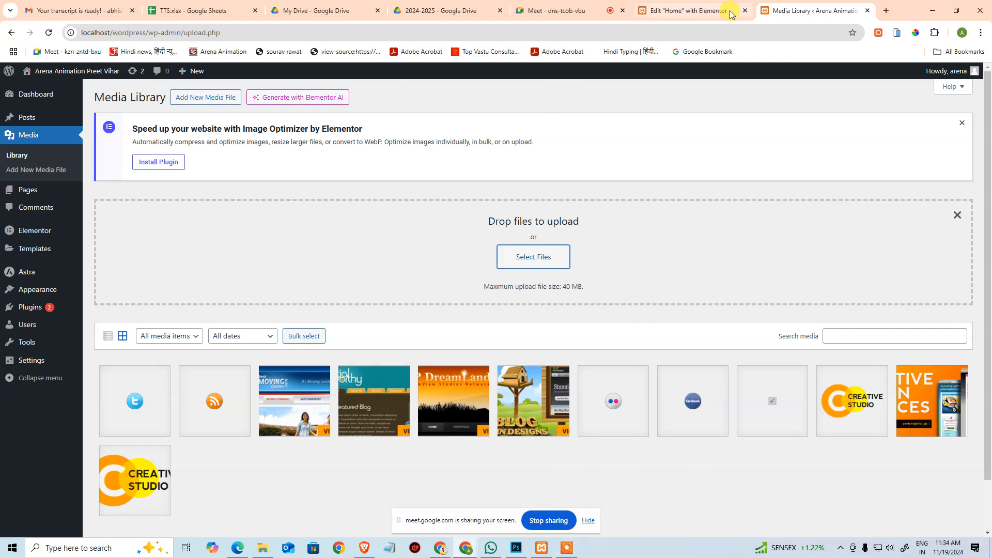
left_click(688, 10)
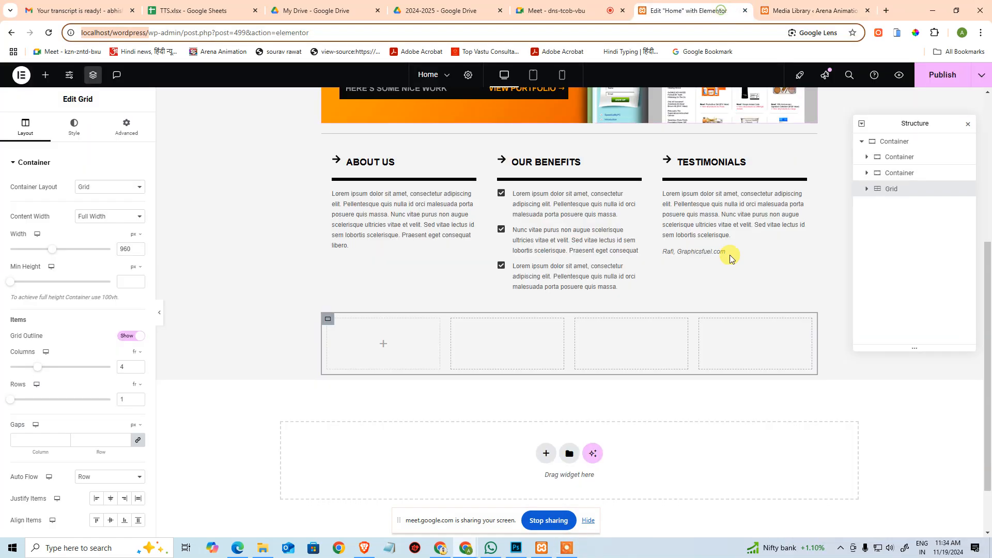
- Try placing an Image widget in the first cell of the four-column grid, and undo it
left_click(382, 345)
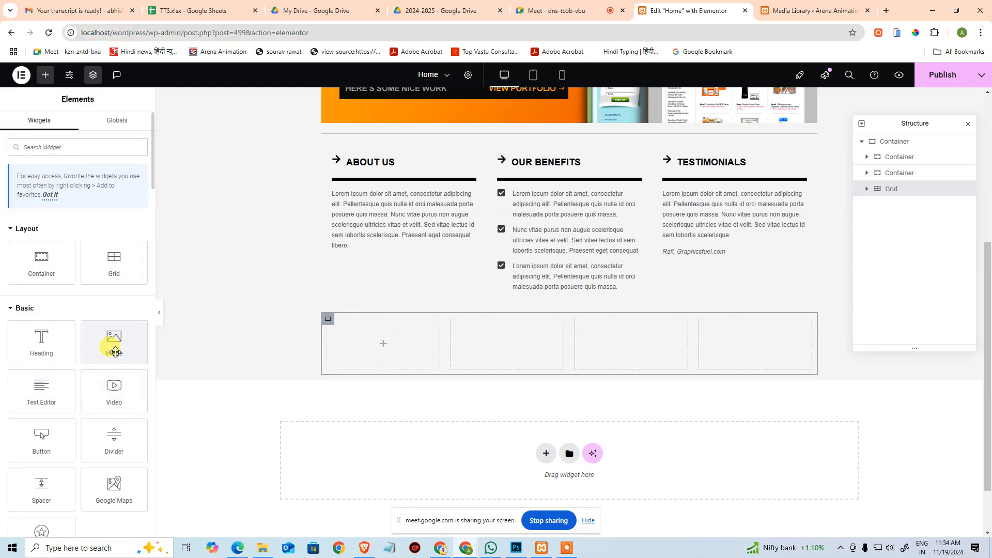
left_click_drag(114, 351, 370, 347)
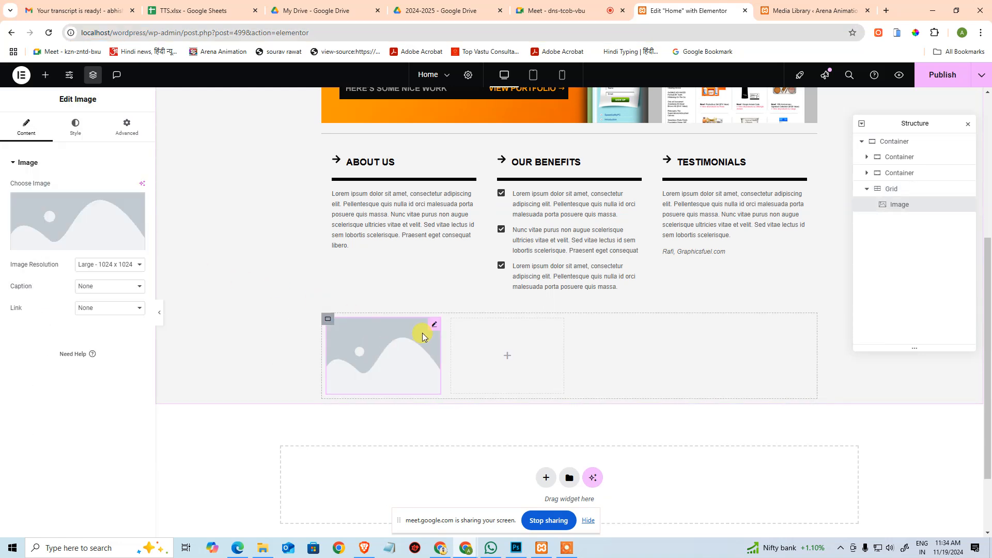
left_click(874, 192)
left_click(874, 194)
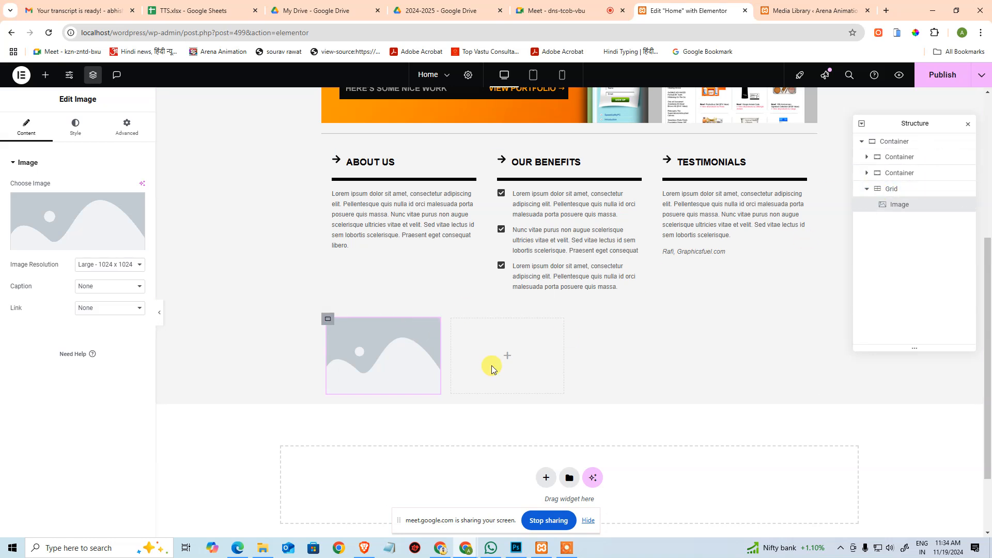
key("ctrl+z")
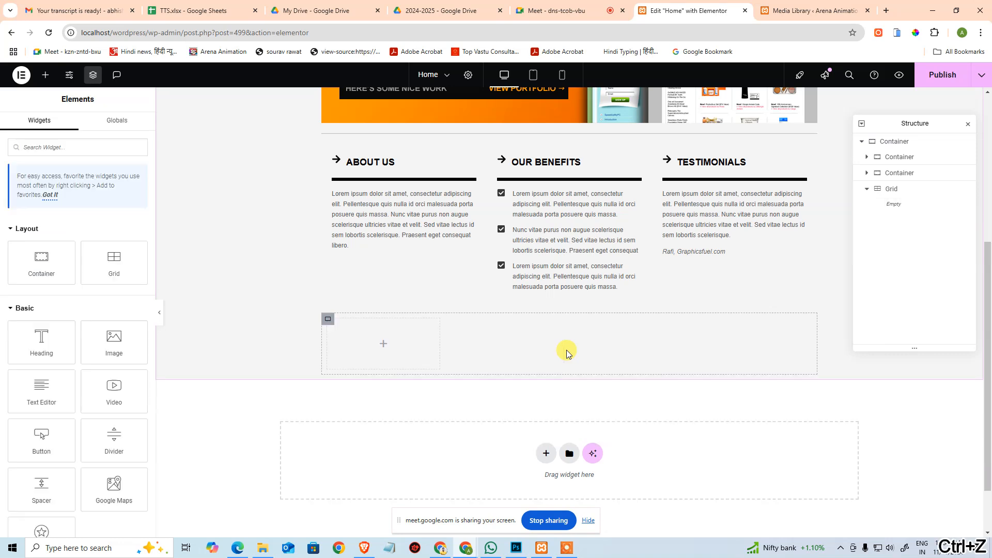
- Try nesting a container in the first cell of the four-column grid
left_click(326, 322)
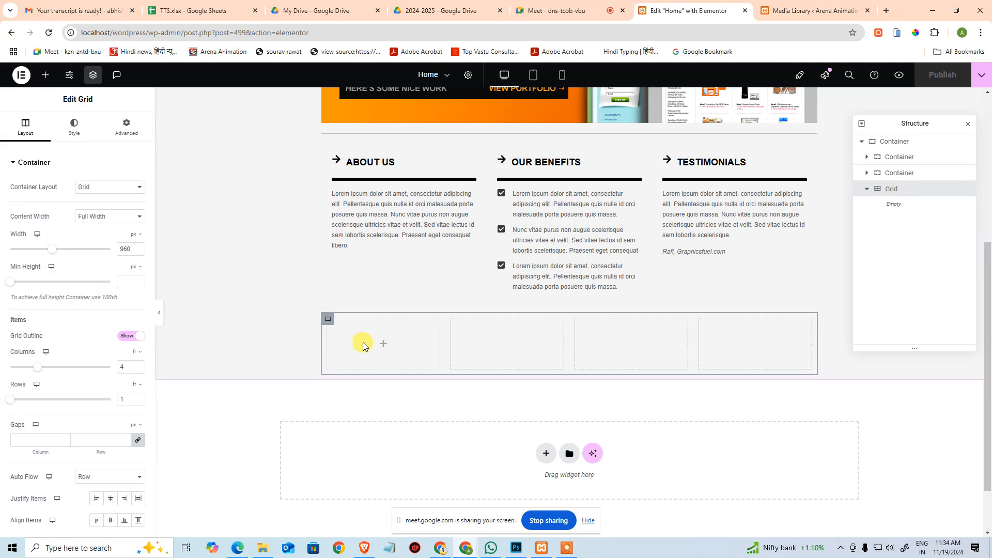
left_click(383, 347)
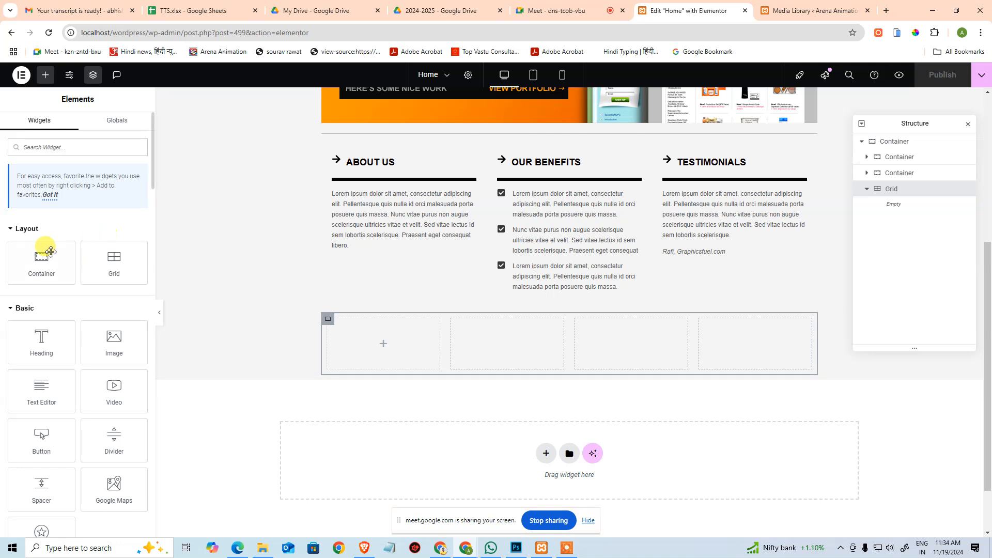
left_click_drag(45, 248, 365, 331)
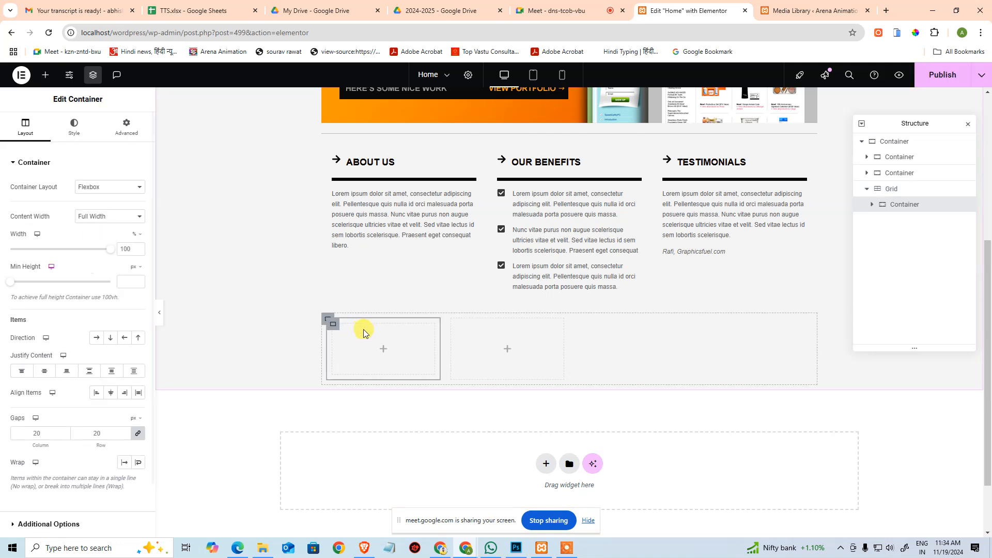
- Delete the four-column grid and add a new container inside the main container, below the About Us, Our Benefits and Testimonials row
left_click(328, 318)
key("Delete")
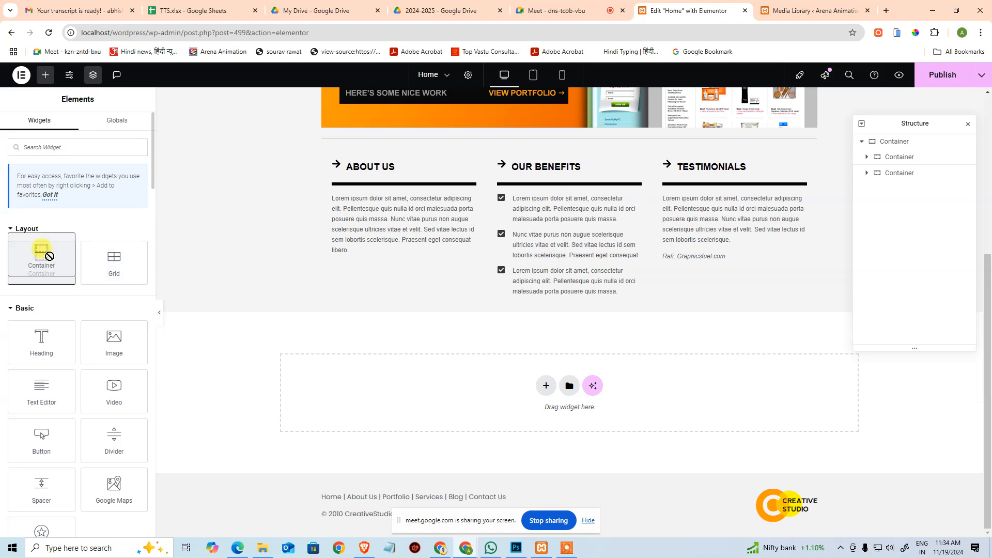
left_click(933, 141)
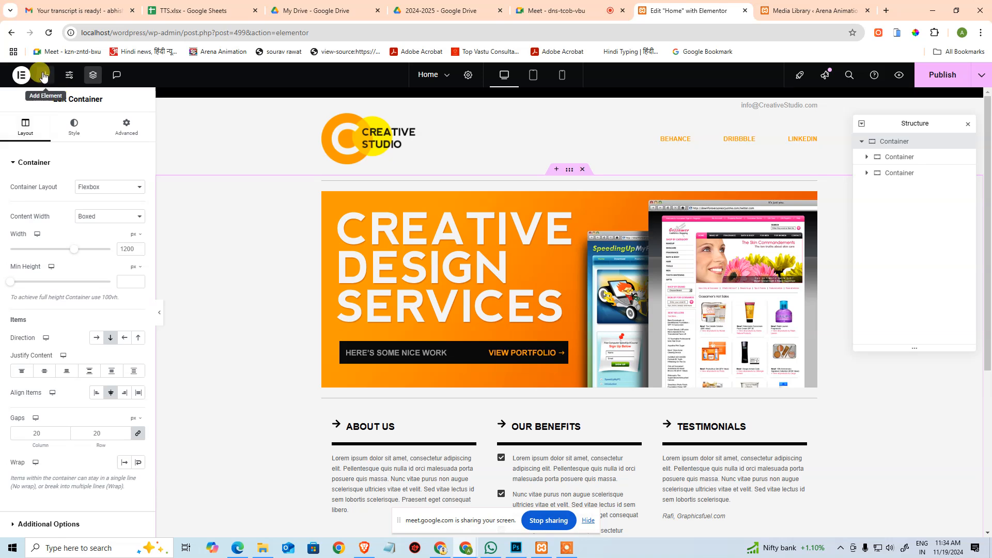
left_click(46, 75)
left_click_drag(38, 263, 228, 248)
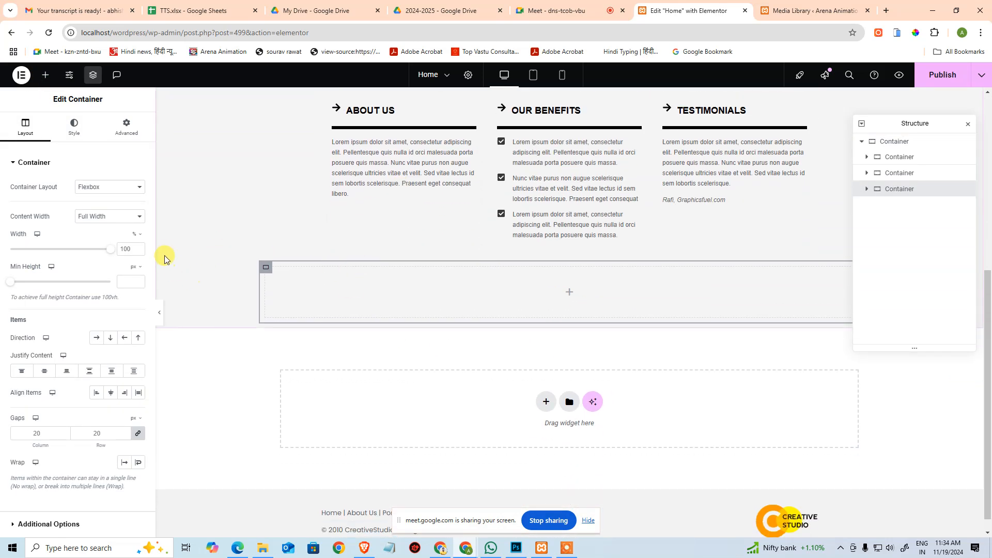
- Set the new container's width to 960 px
left_click(132, 248)
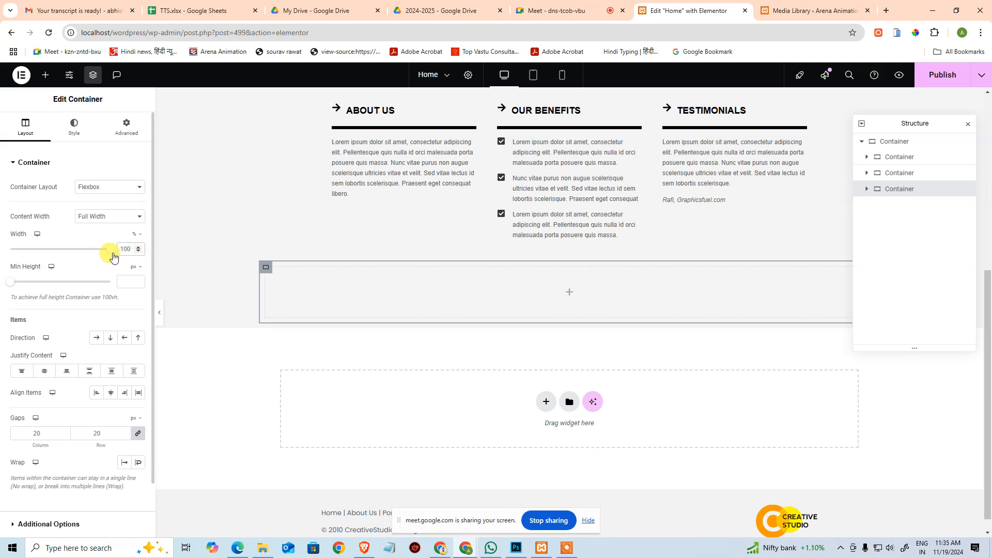
left_click(137, 234)
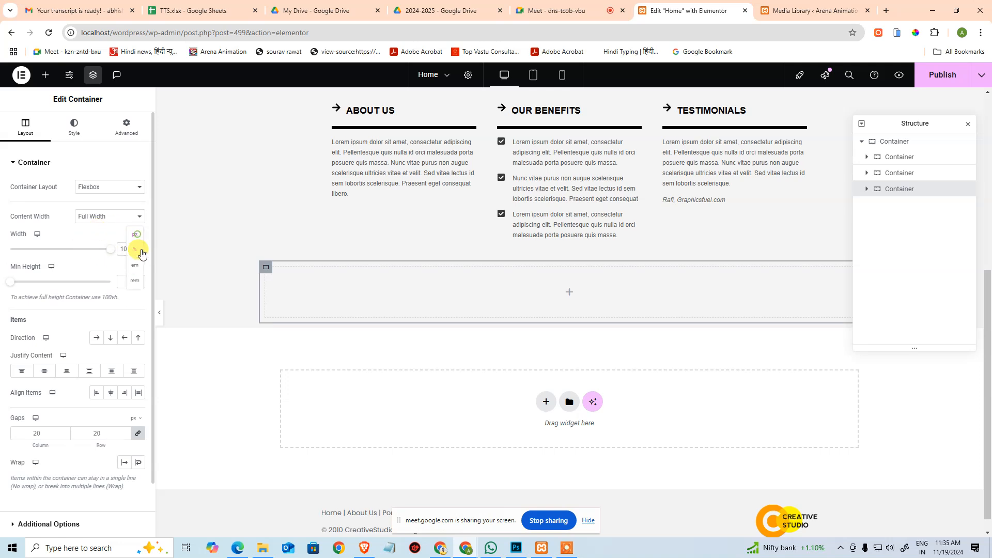
left_click(134, 235)
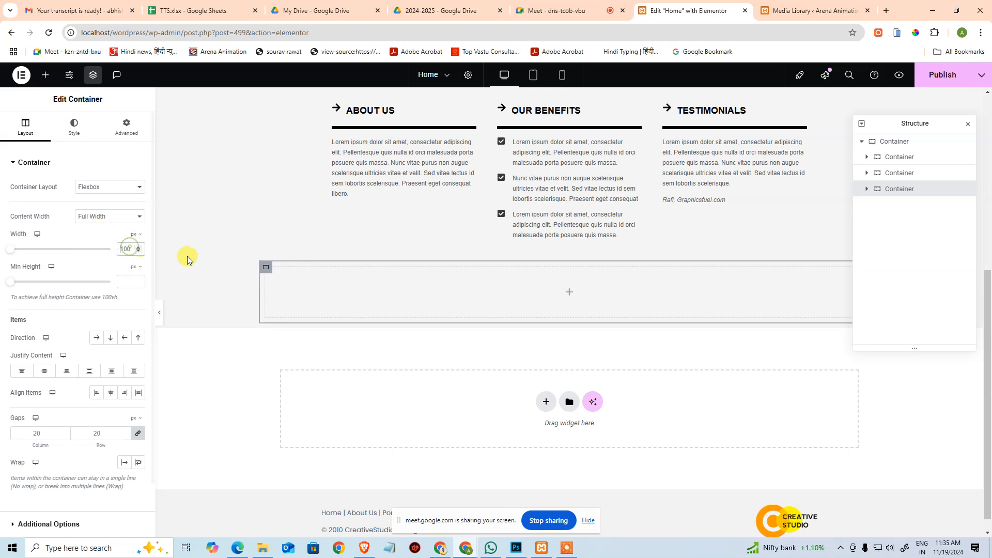
type("960")
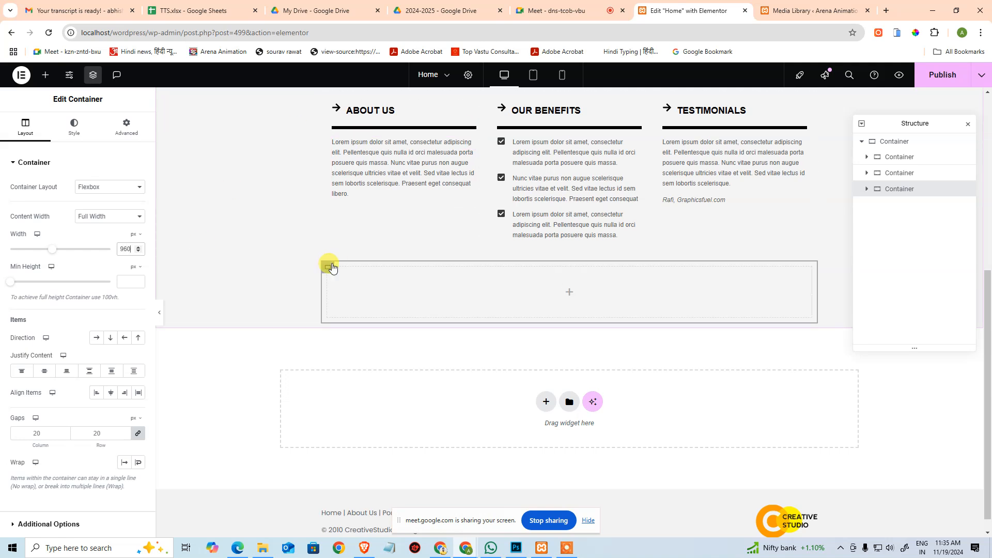
- Nest a container inside the 960 px container and set its width to 25%
left_click(569, 294)
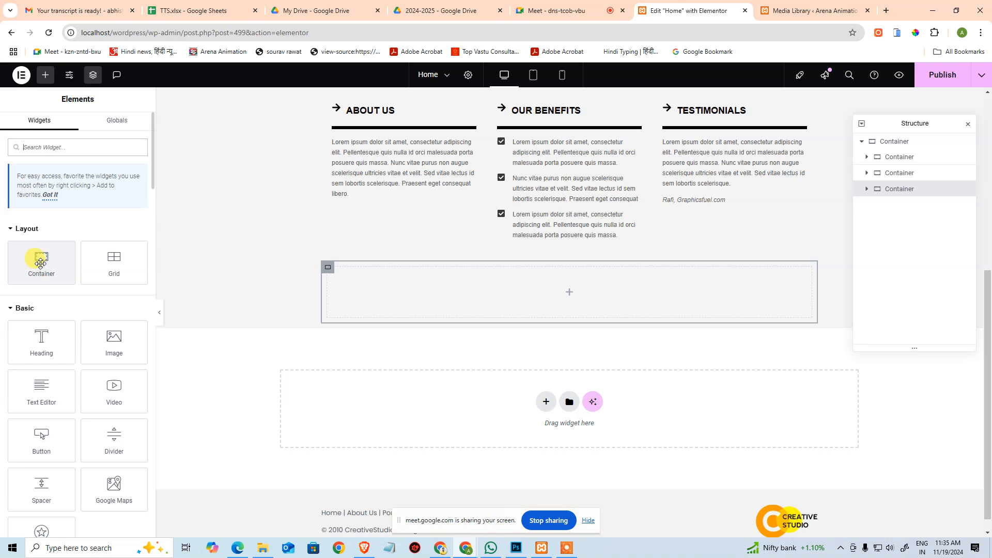
left_click(40, 263)
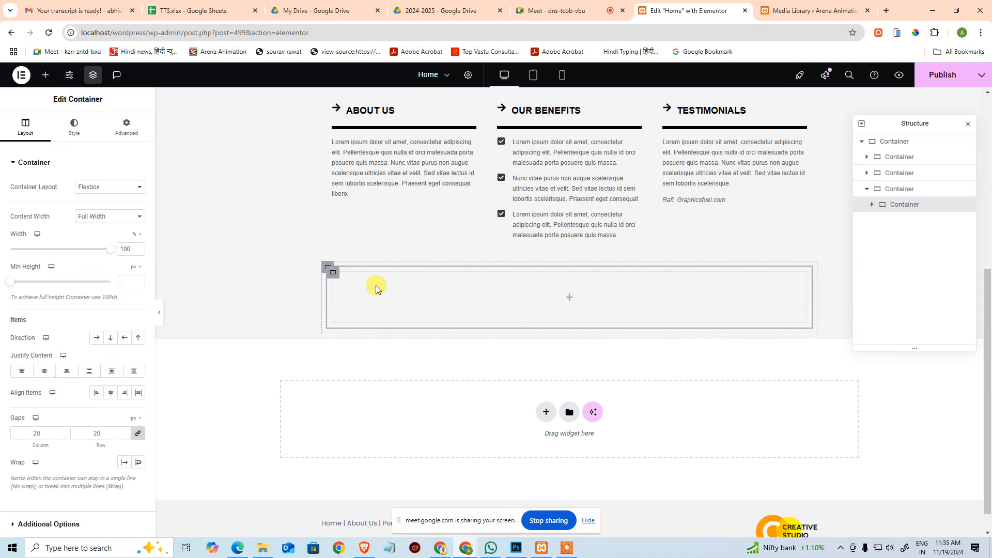
left_click(134, 250)
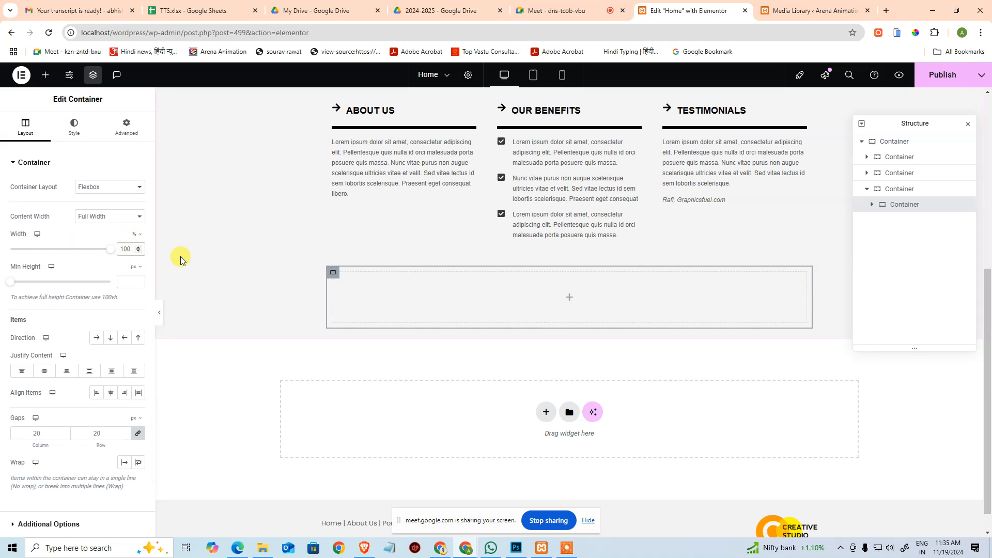
type("25")
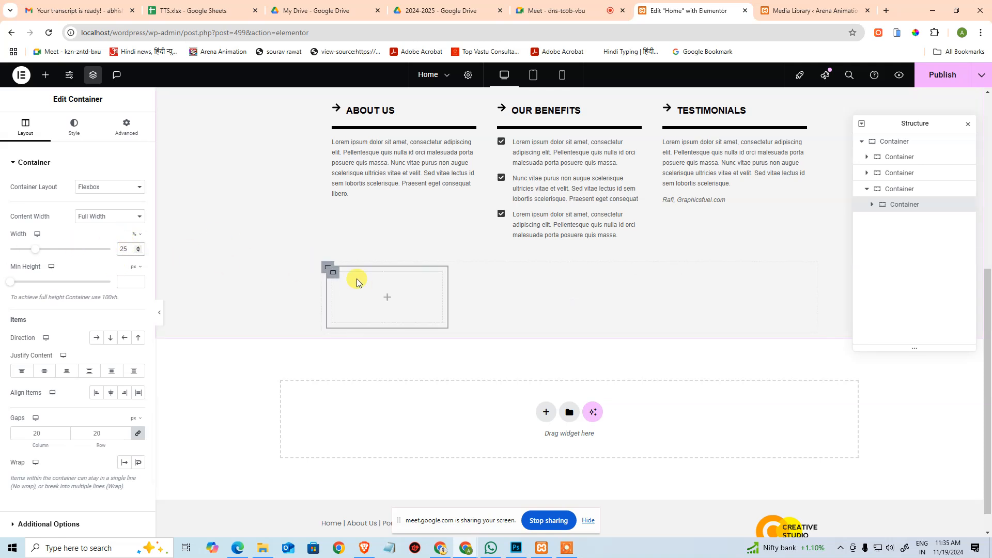
- Add an Image widget to the 25% container and use the Blog Skin Designs birdhouse picture from the Media Library
left_click(390, 300)
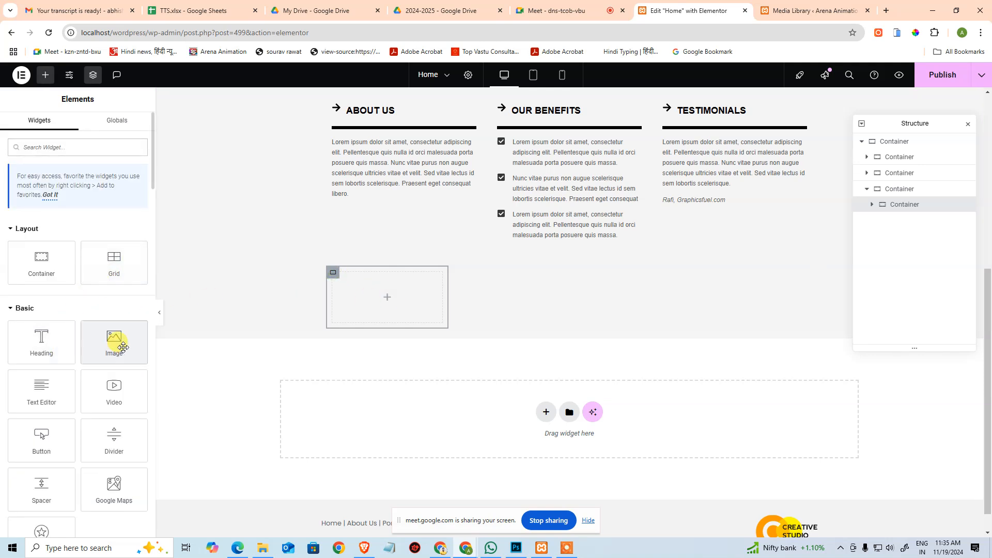
left_click_drag(109, 339, 382, 302)
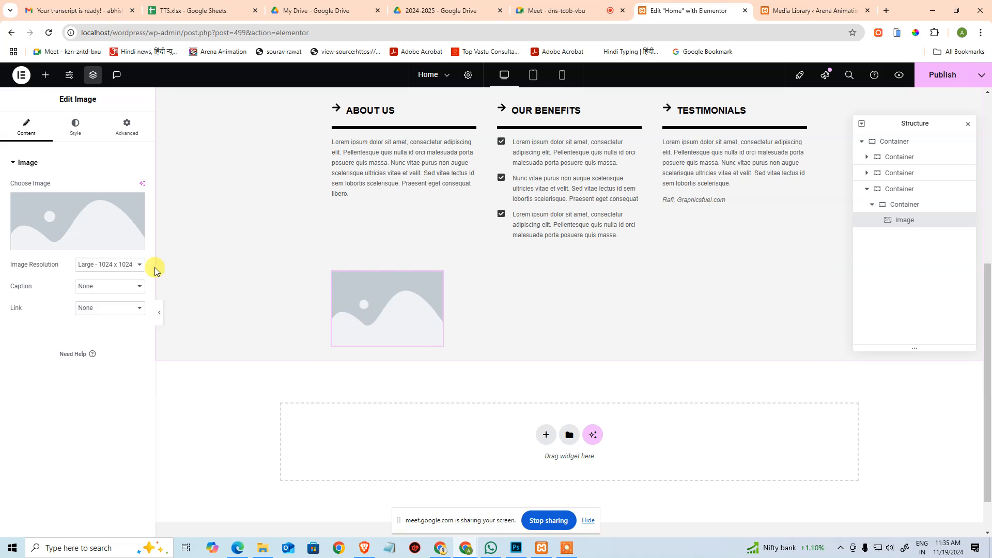
left_click(70, 240)
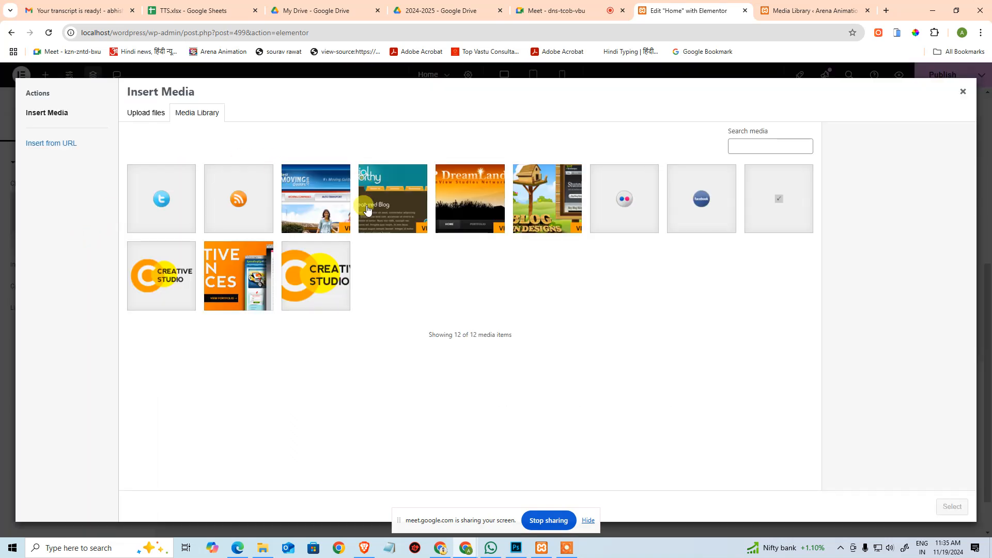
left_click(317, 214)
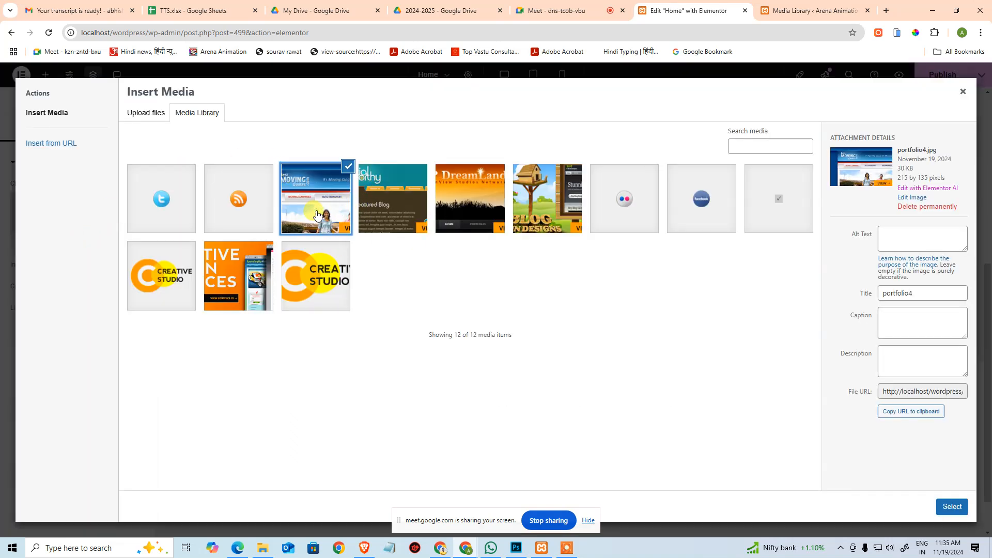
left_click(555, 201)
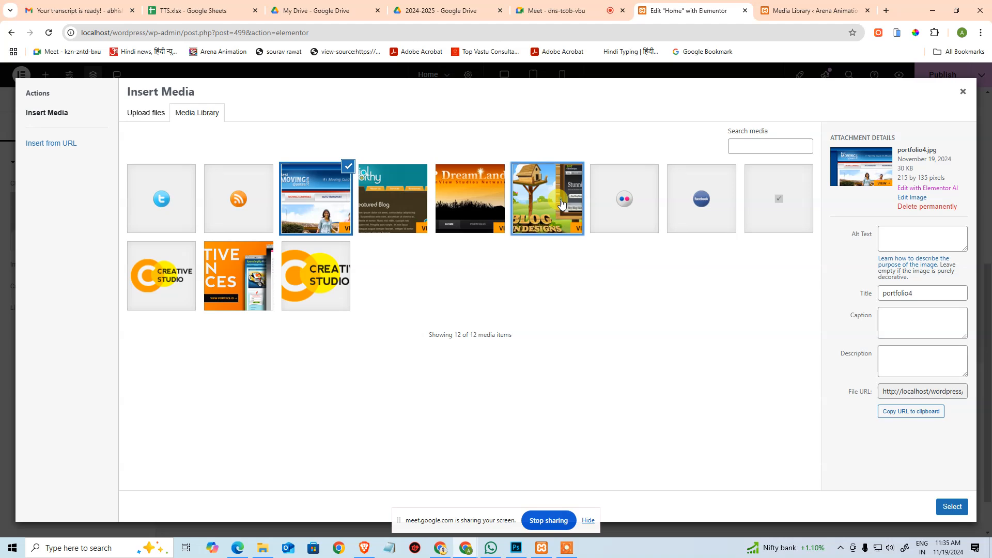
left_click(953, 506)
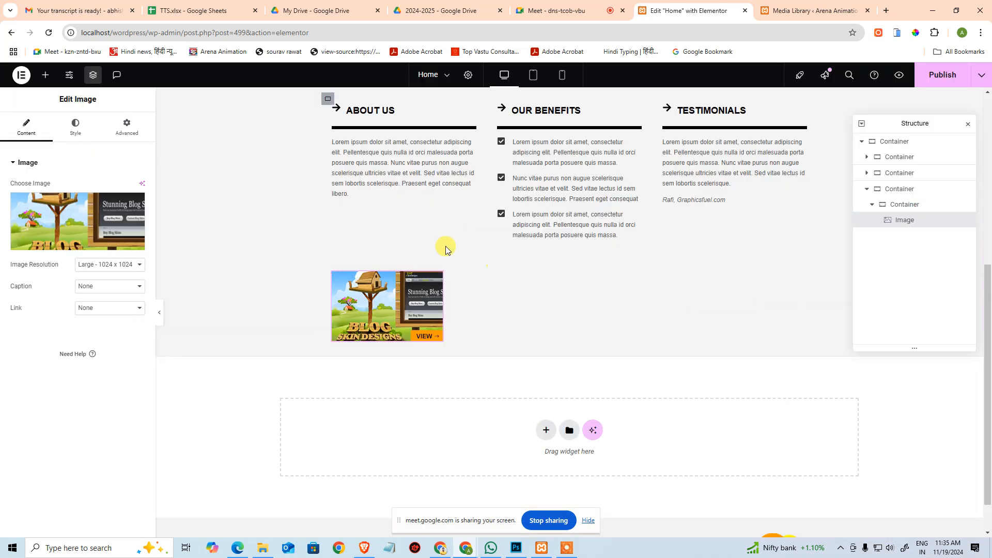
- Duplicate the 25% image container three times within the 960 px container
left_click(873, 206)
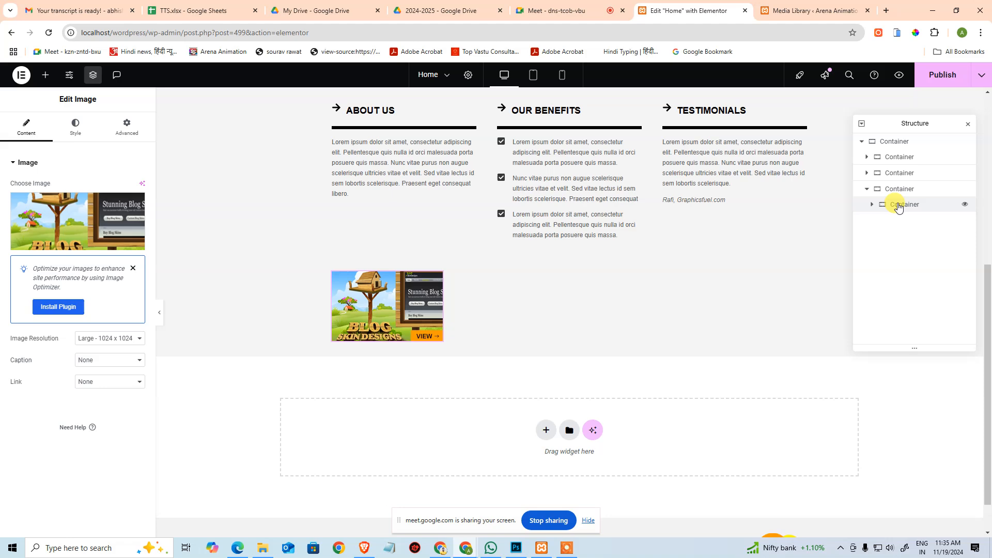
right_click(899, 205)
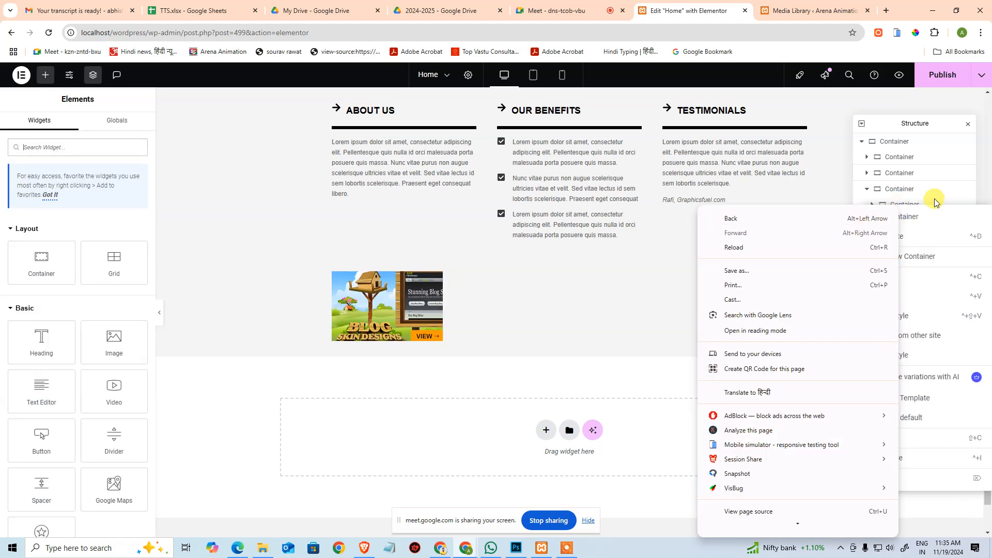
left_click(936, 202)
right_click(905, 206)
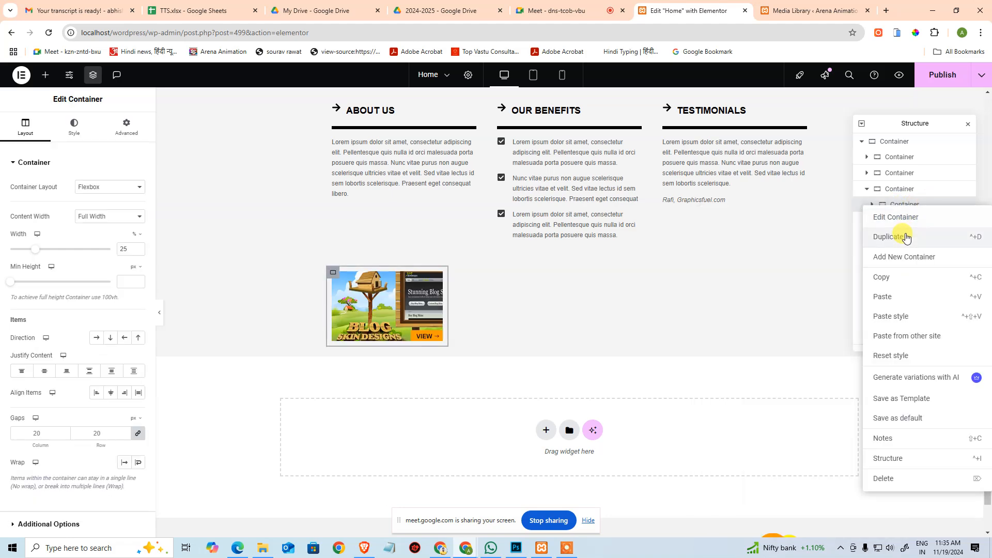
left_click(906, 237)
right_click(906, 227)
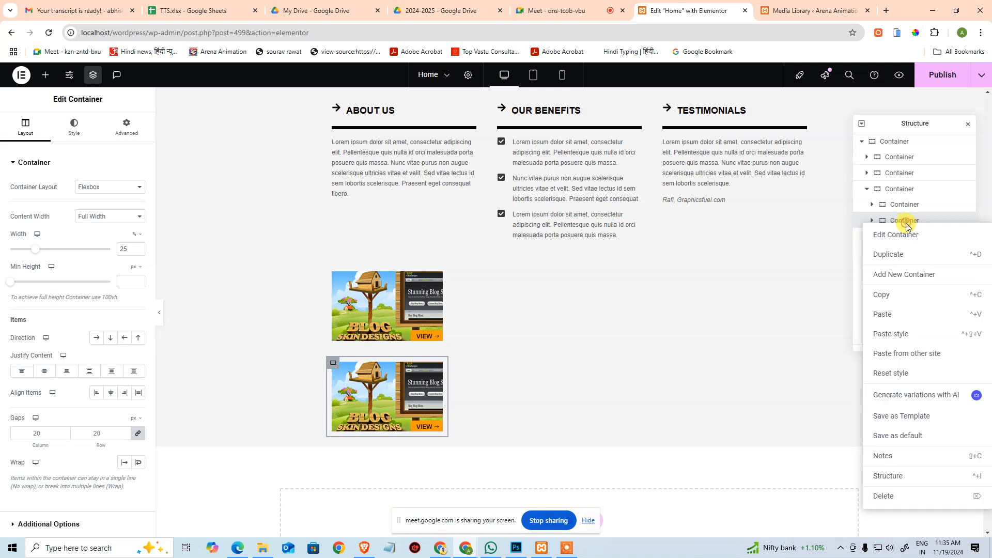
left_click(904, 253)
right_click(905, 240)
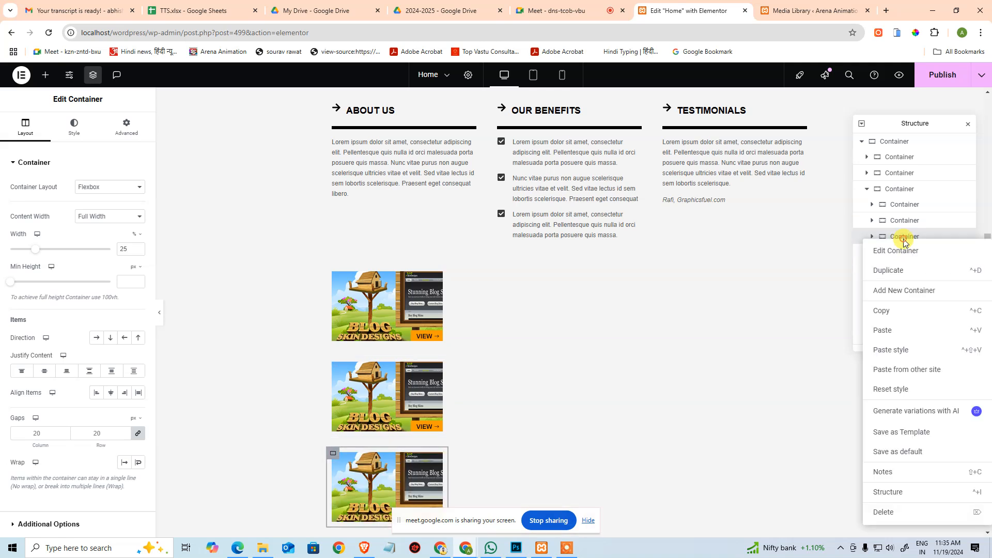
left_click(904, 267)
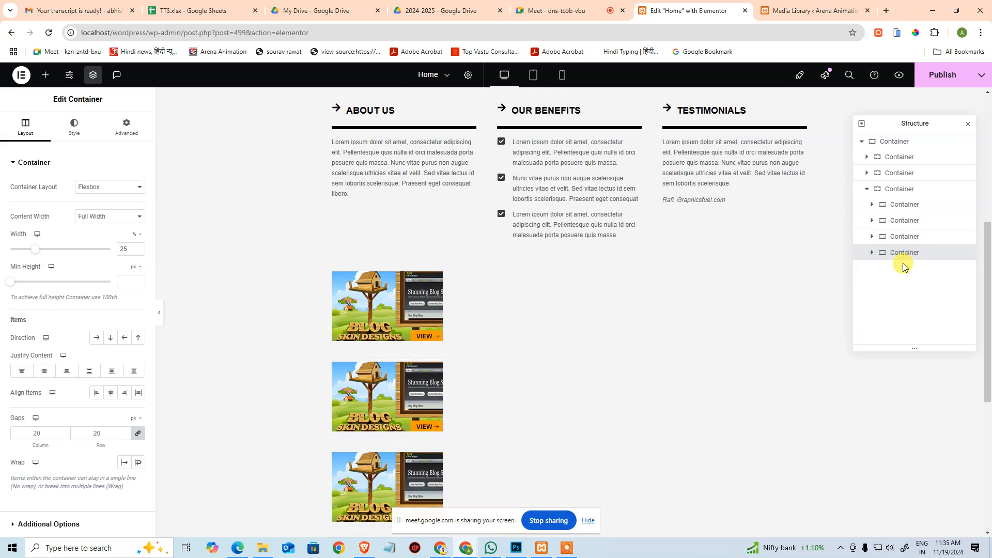
- Set the 960 px parent container's direction to a horizontal row
left_click(884, 189)
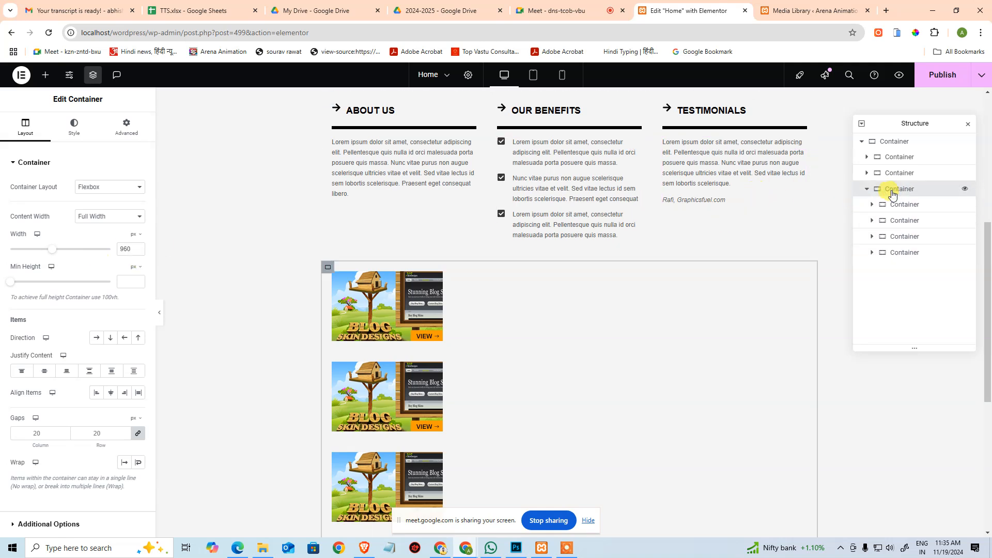
left_click(96, 337)
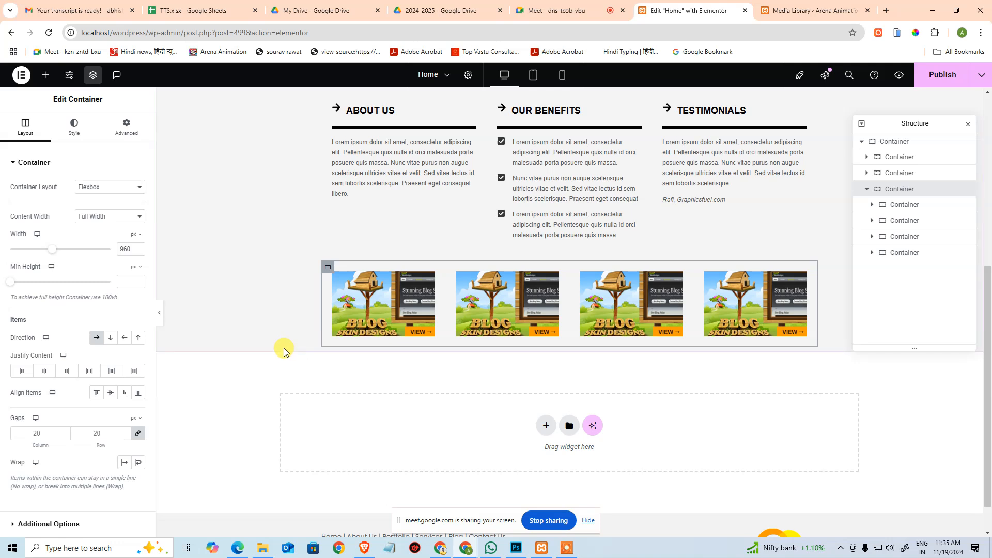
- Replace the second portfolio image with the WP DreamLand picture portfolio2.jpg from the Media Library
left_click(515, 316)
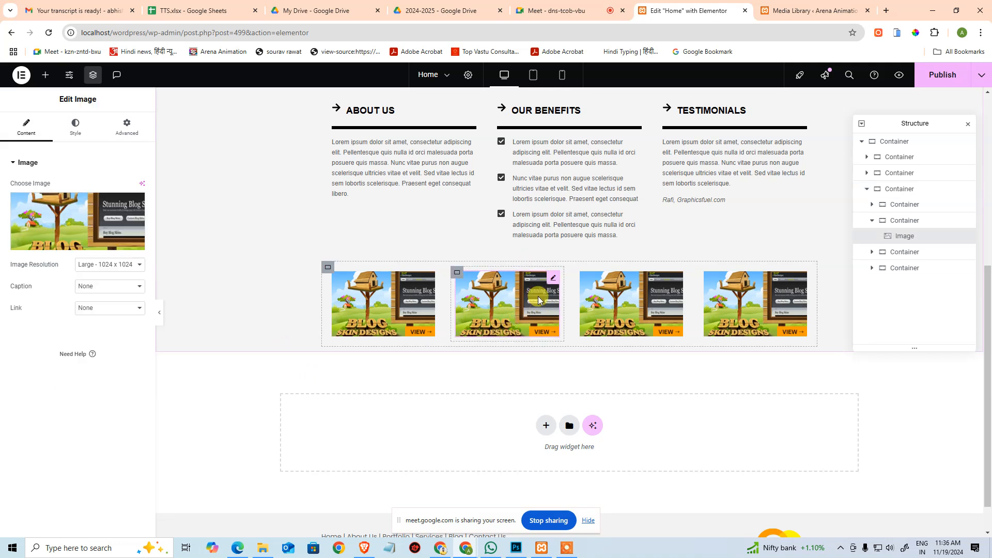
left_click(65, 240)
left_click(472, 207)
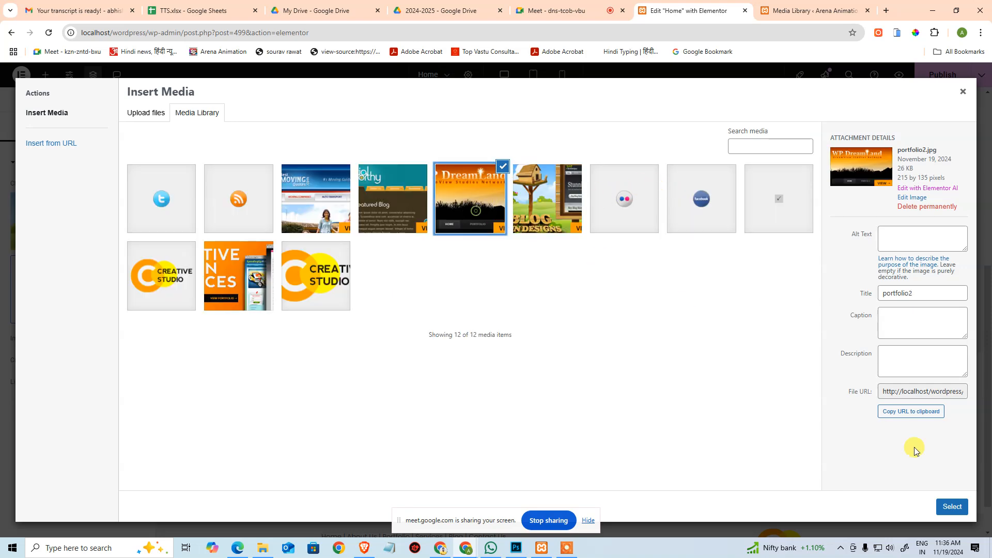
left_click(951, 506)
- Replace the third portfolio image with the Social Worthy picture portfolio3.jpg from the Media Library
left_click(650, 311)
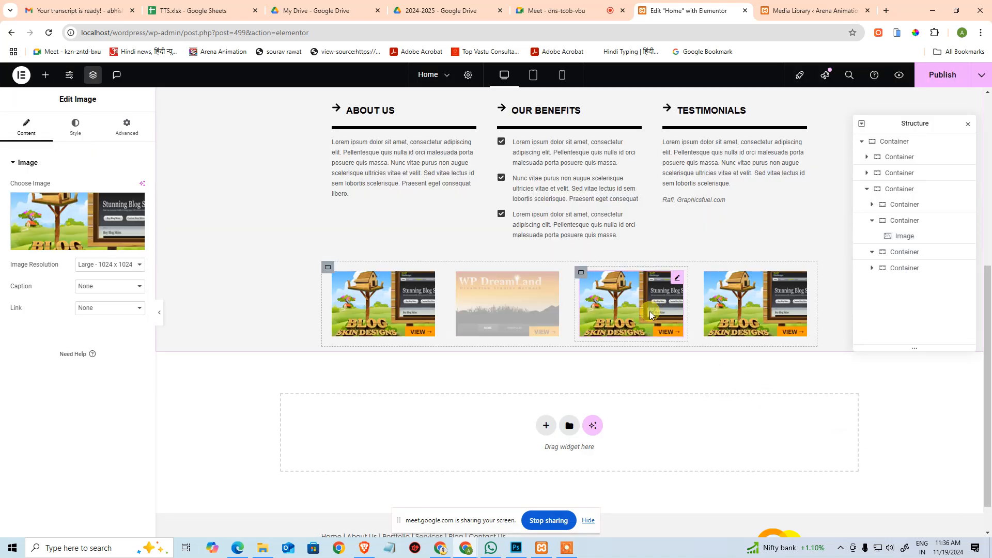
left_click(116, 232)
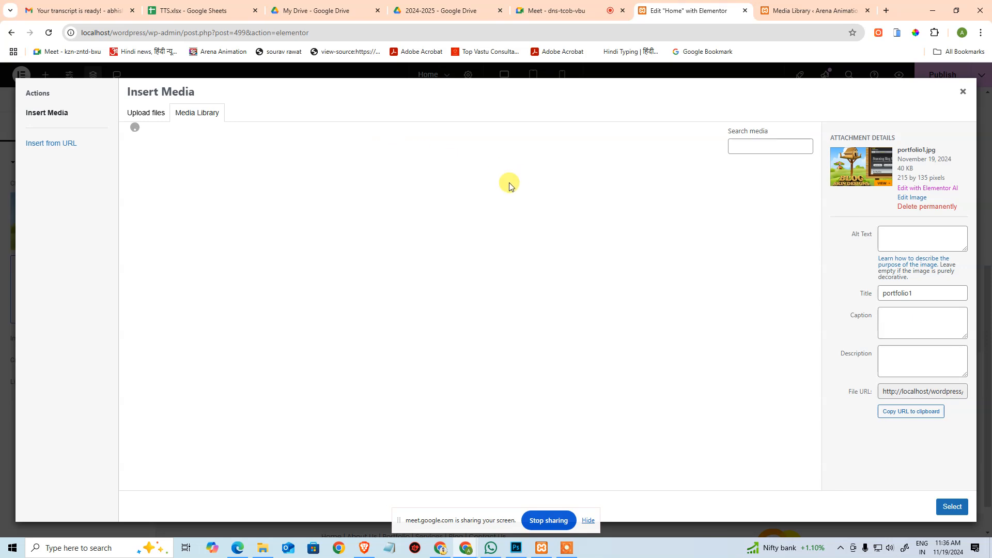
left_click(406, 204)
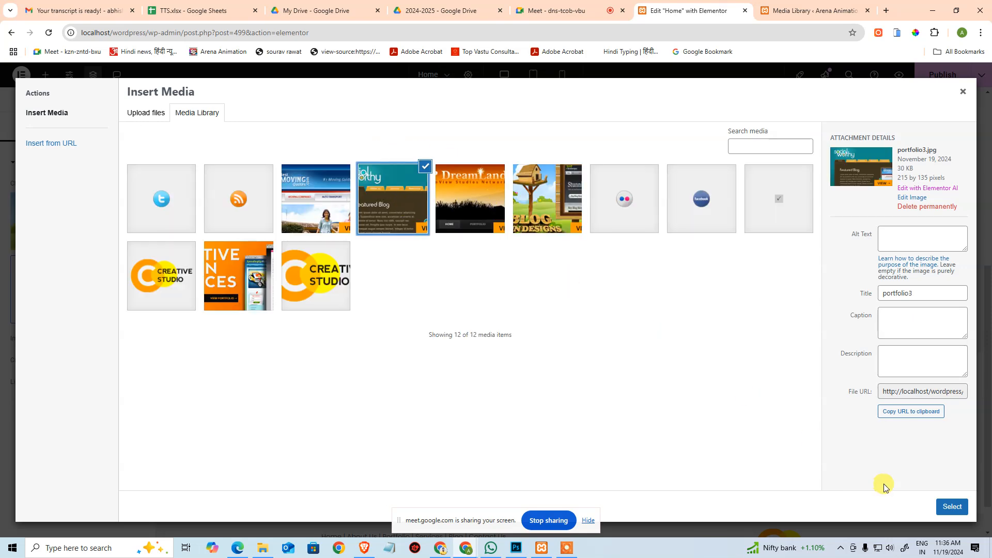
left_click(951, 506)
- Replace the fourth portfolio image with the blue Best Moving Quotes picture from the Media Library
left_click(745, 310)
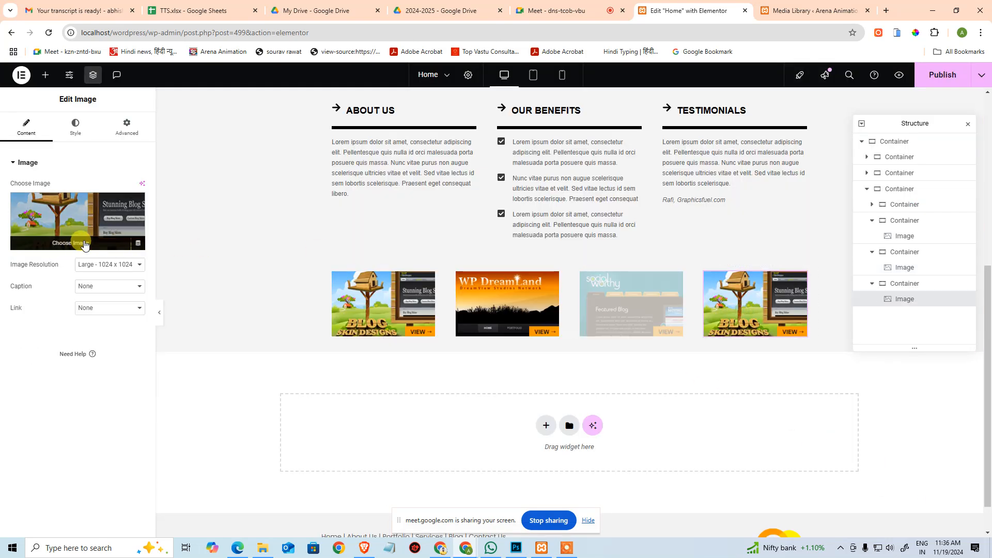
left_click(128, 247)
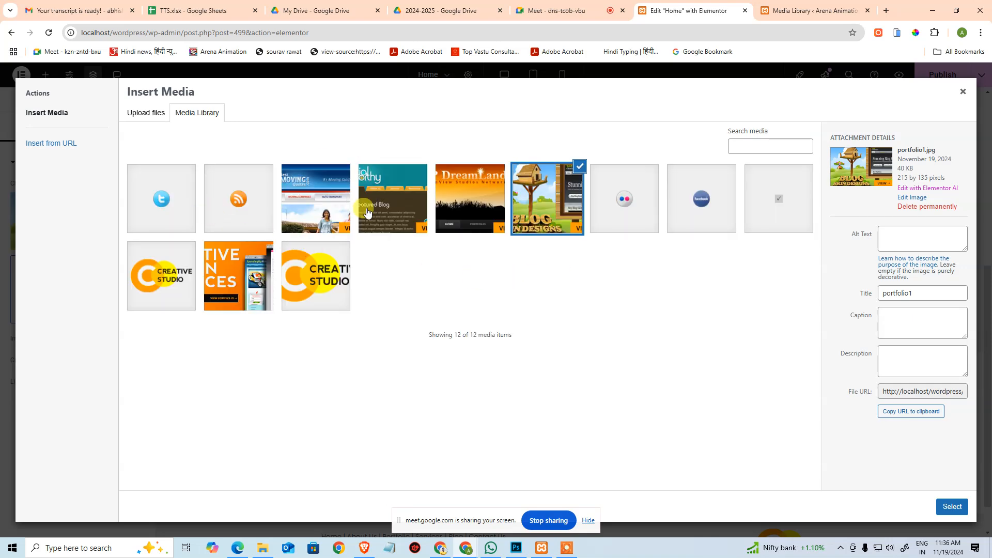
left_click(330, 207)
left_click(951, 506)
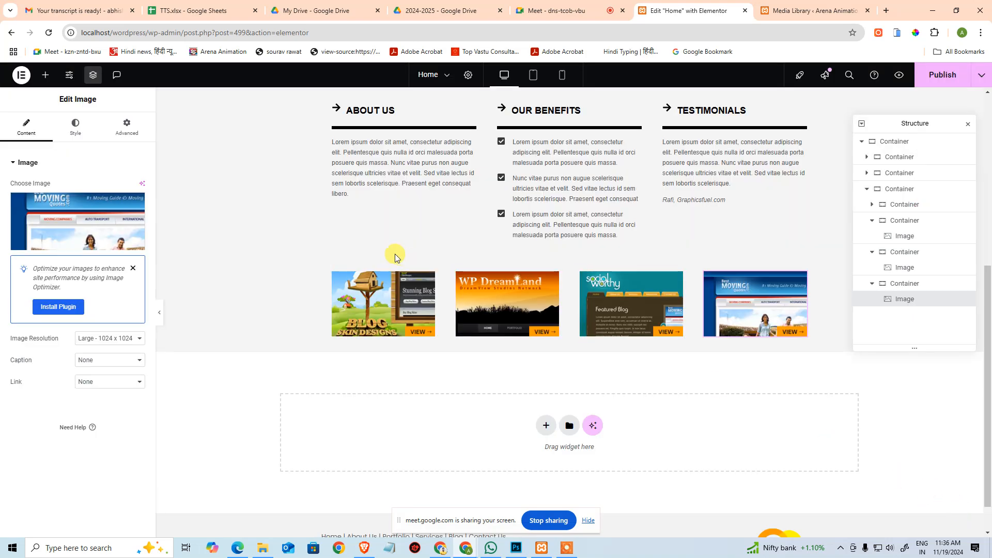
- Collapse the image containers in the structure tree and duplicate the 960 px portfolio row container
left_click(327, 266)
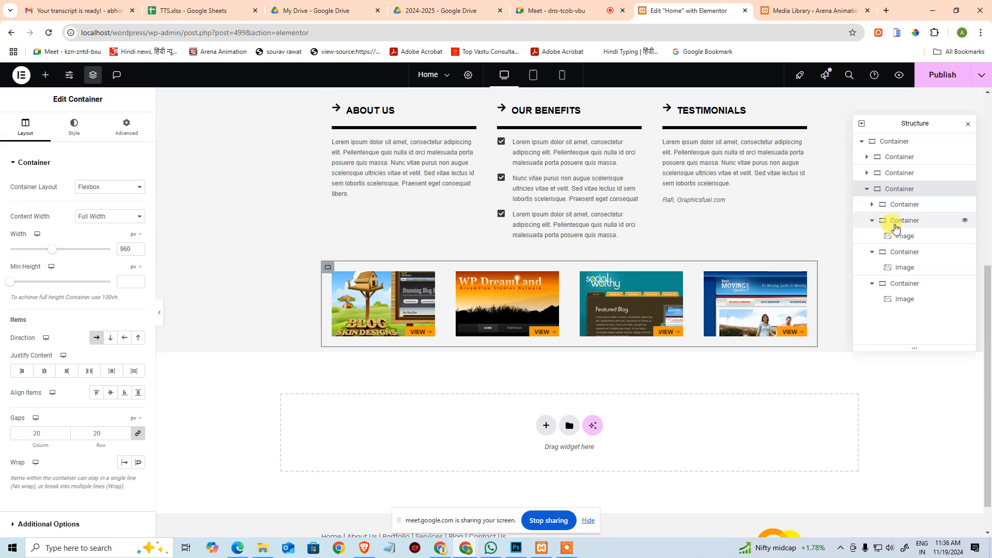
left_click(872, 252)
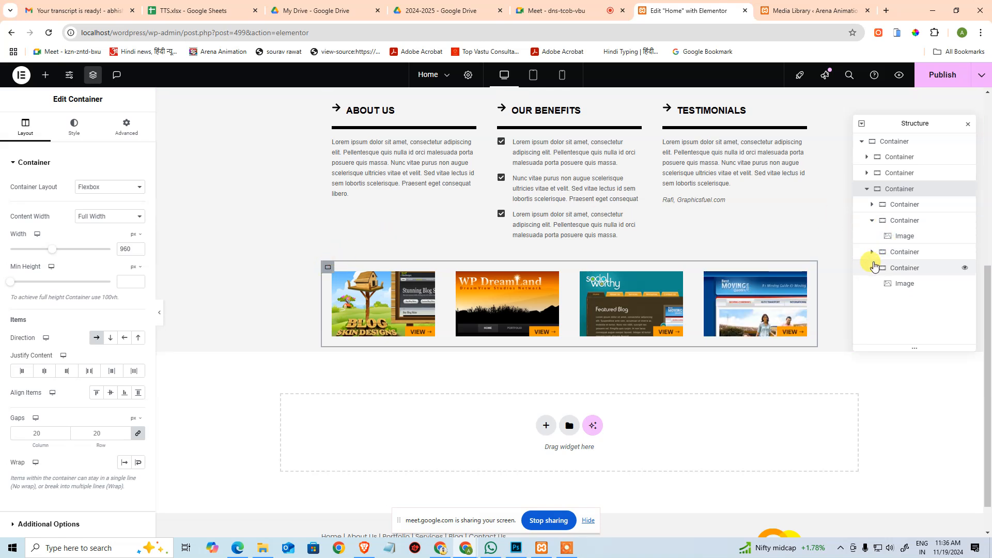
left_click(872, 220)
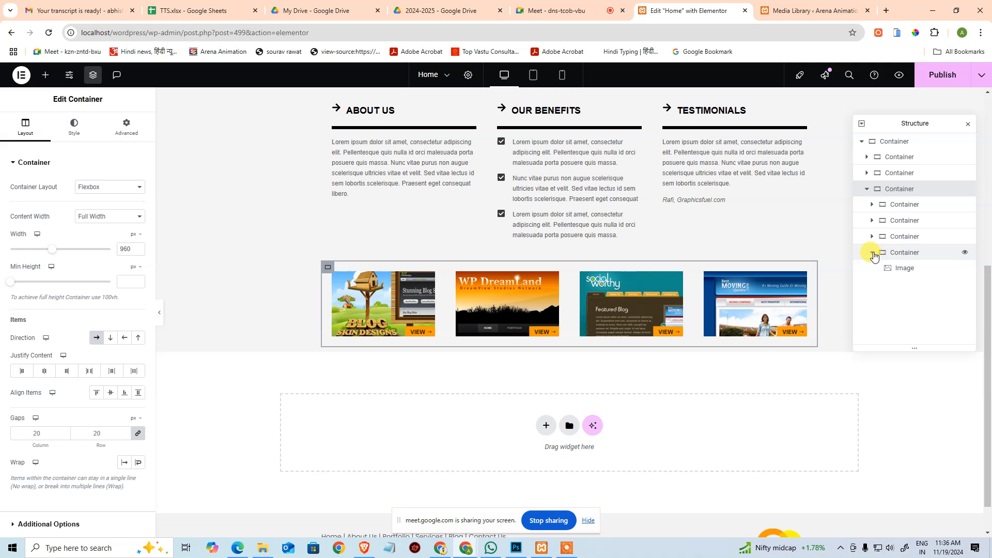
left_click(872, 252)
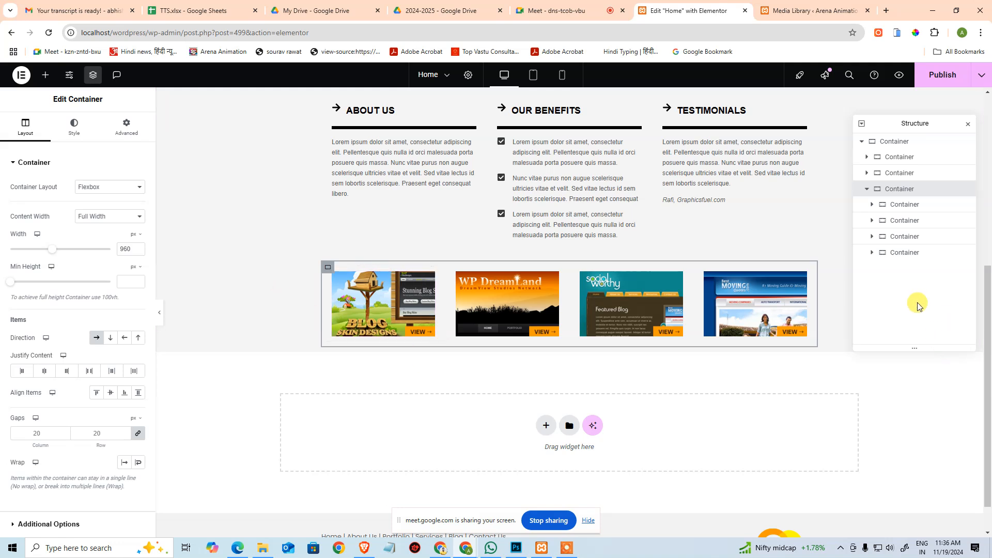
left_click(867, 190)
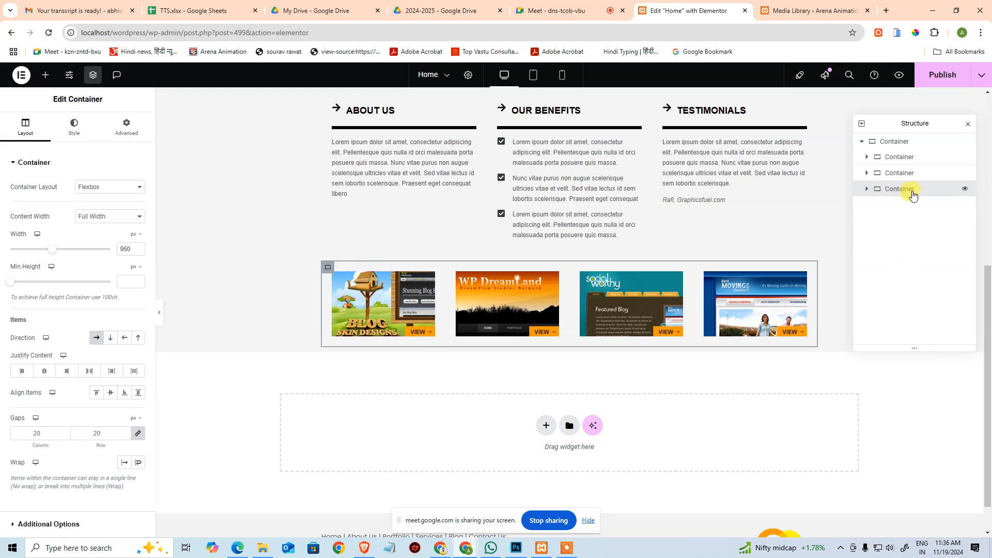
right_click(912, 193)
left_click(909, 224)
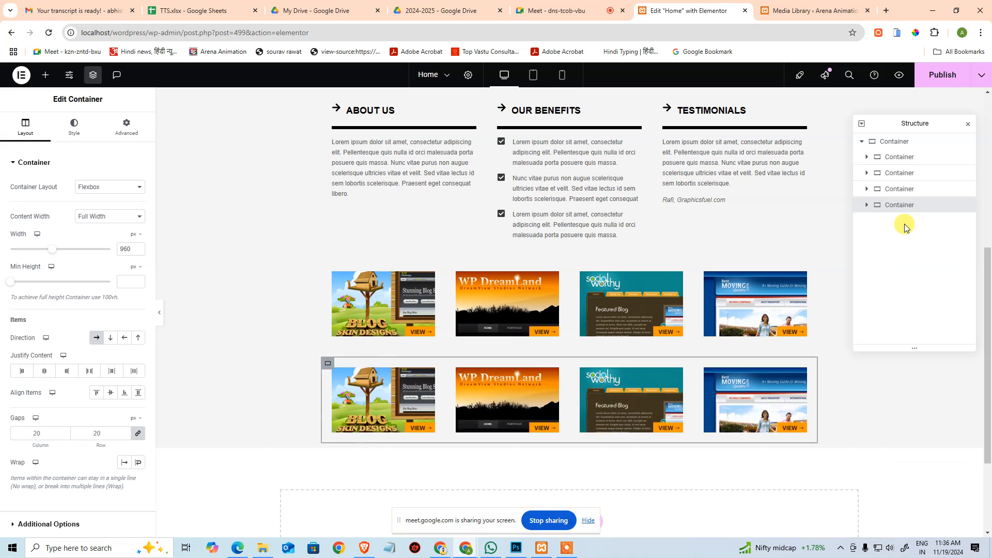
- Delete the fourth, third and second image containers from the upper of the two portfolio rows
left_click(867, 189)
left_click(925, 253)
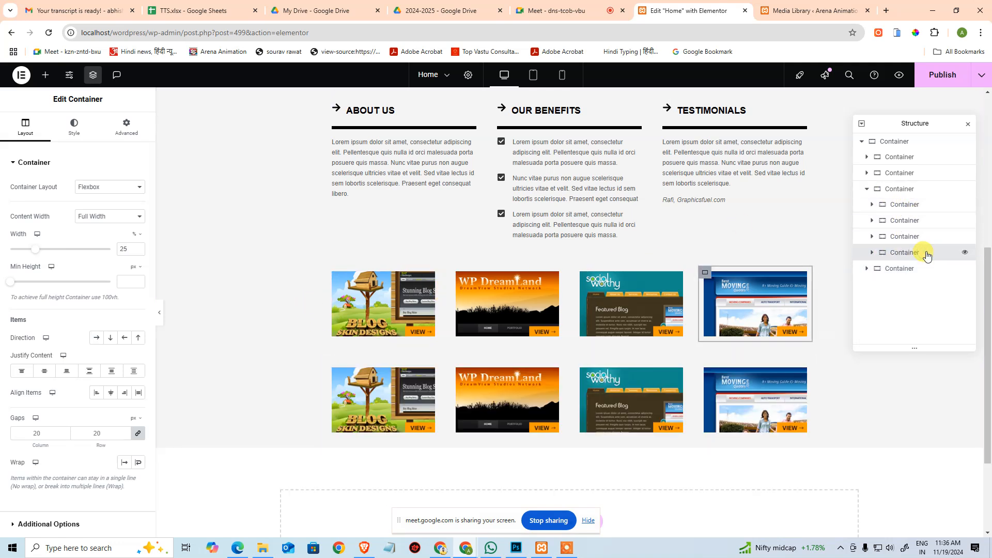
key("Delete")
left_click(917, 240)
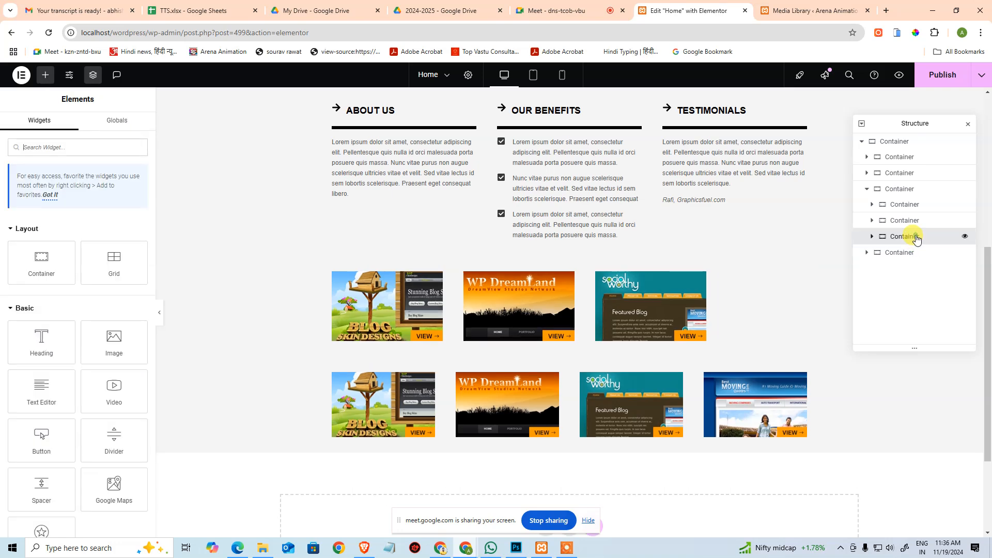
key("Delete")
left_click(913, 223)
key("Delete")
- Set the width of the upper row's remaining image container to 100%
left_click(908, 210)
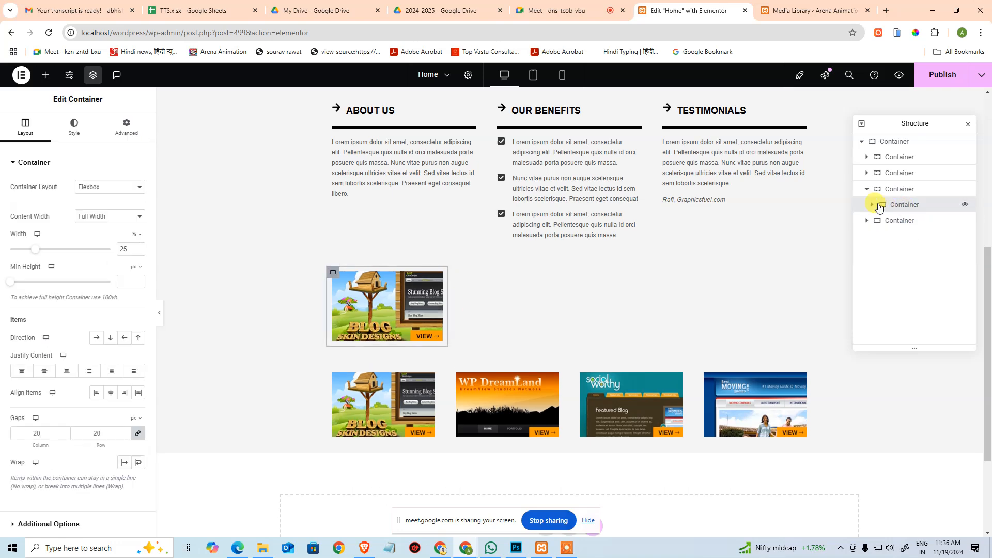
left_click_drag(130, 249, 102, 257)
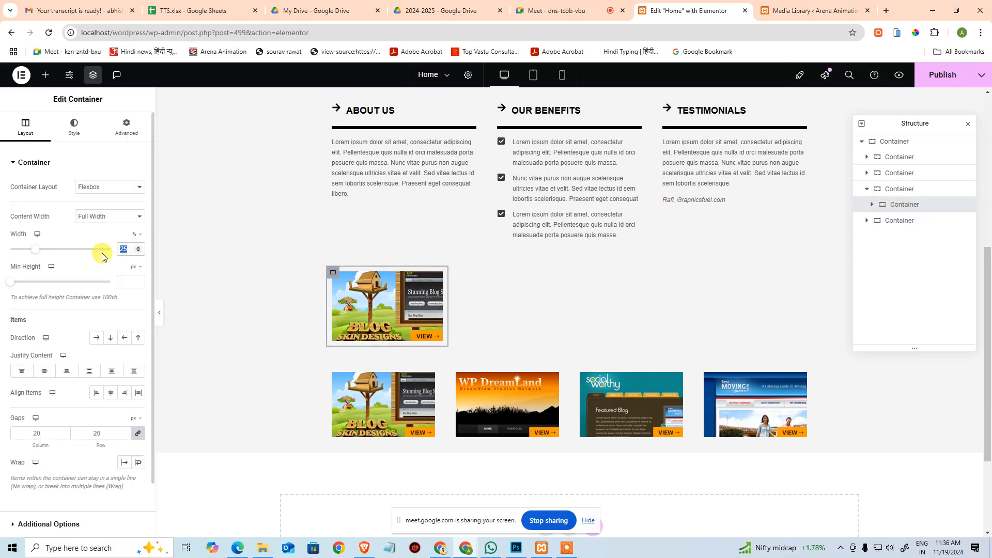
type("100")
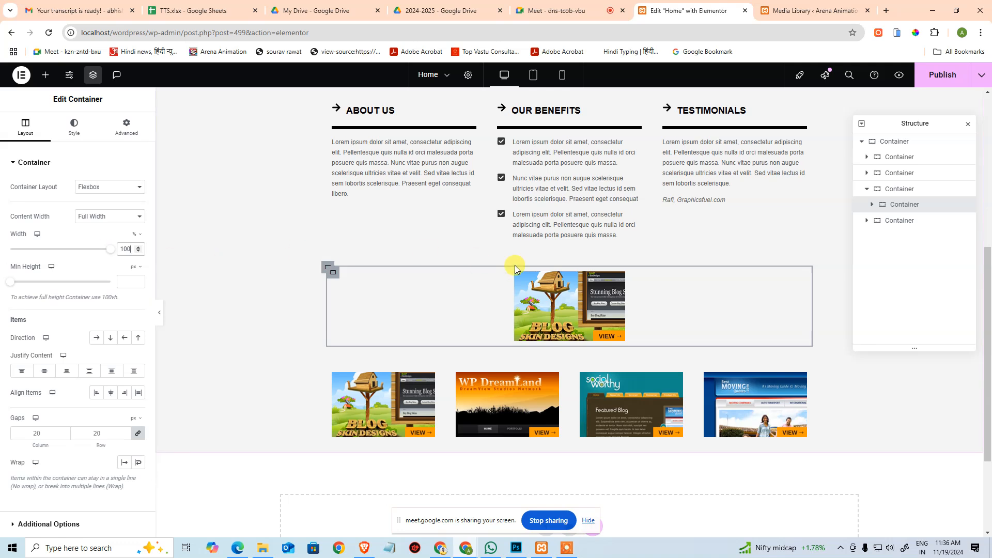
- Delete the birdhouse image and its inner container so that the upper 960 px container is empty
left_click(872, 205)
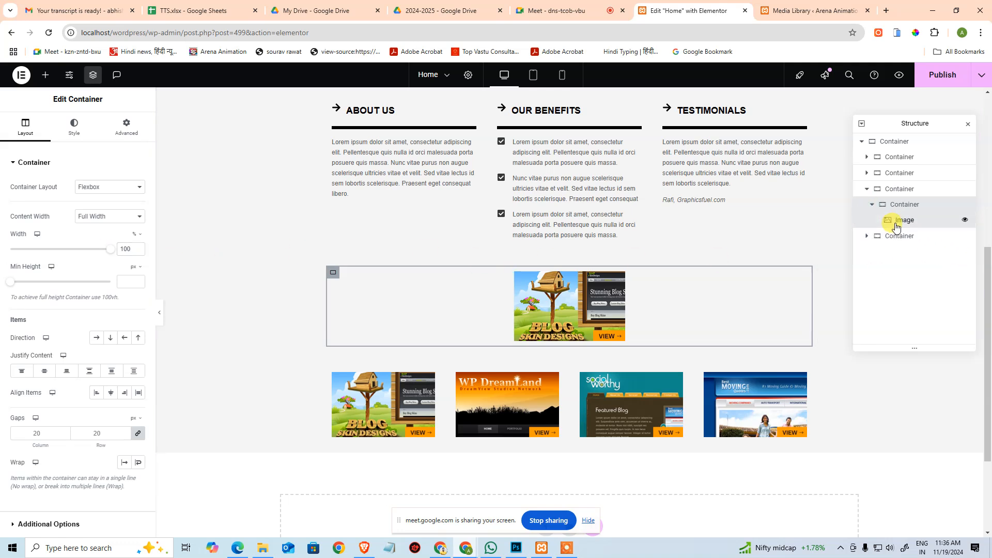
left_click(898, 220)
key("Delete")
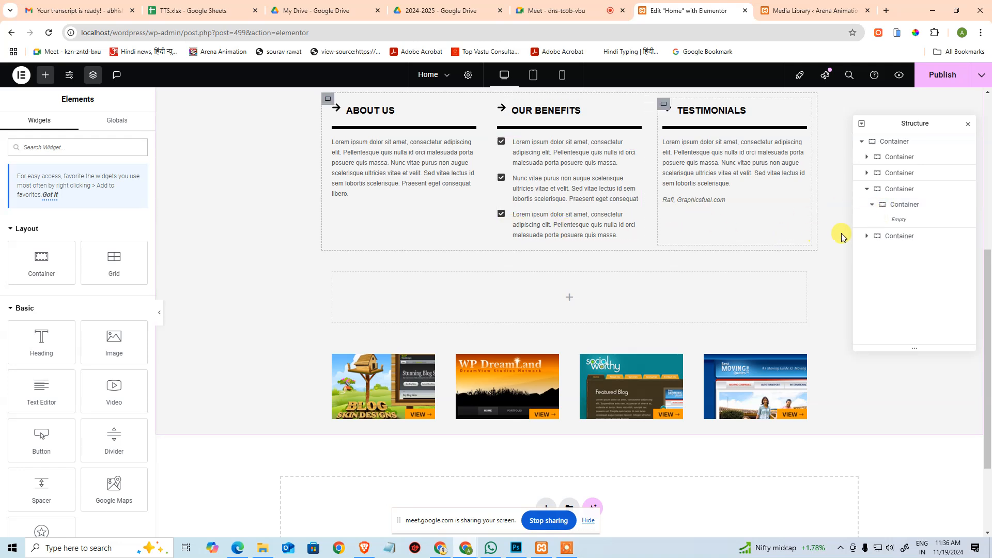
left_click(902, 206)
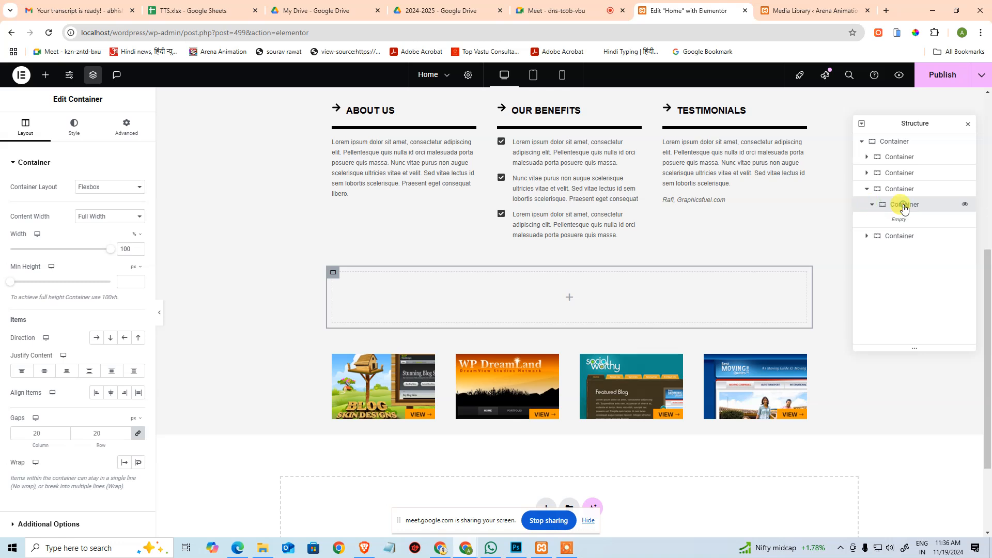
key("Delete")
- Duplicate the About Us icon box and move the copy into the empty 960 px container above the portfolio images
left_click(880, 192)
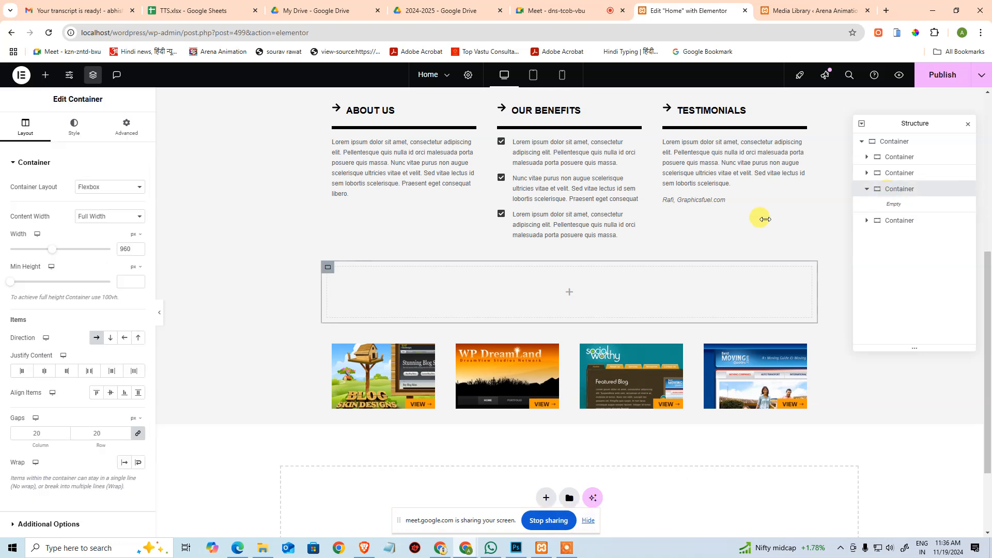
left_click(45, 75)
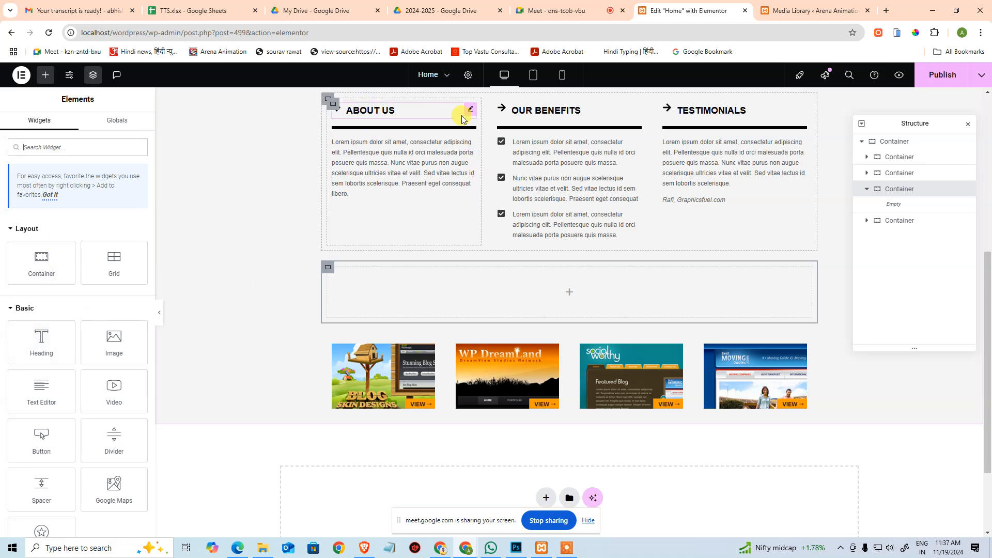
left_click(470, 112)
right_click(470, 111)
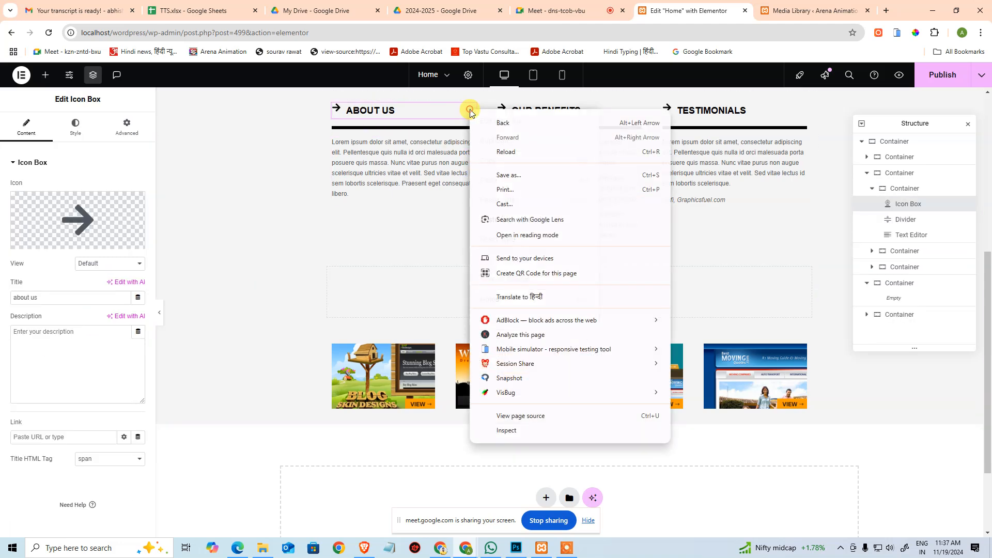
left_click(465, 118)
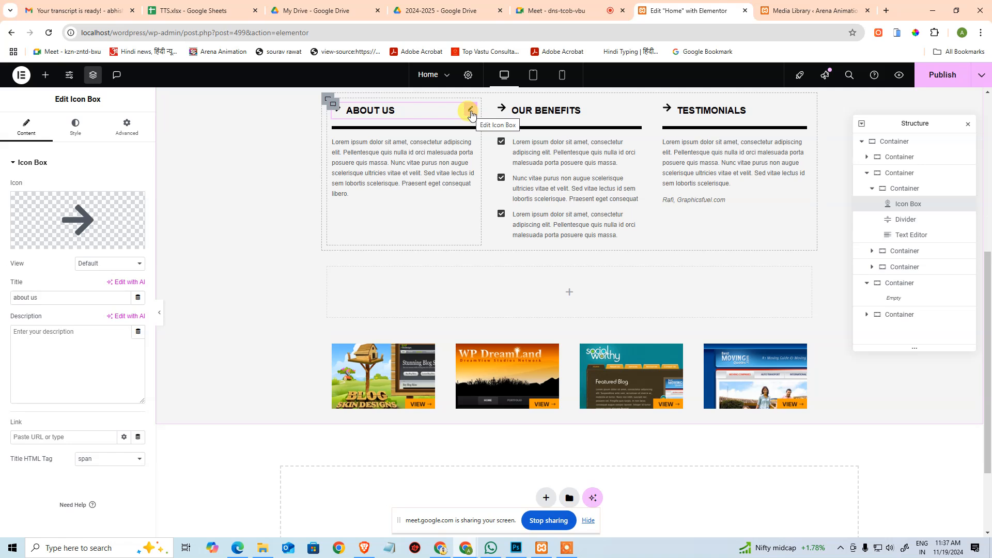
right_click(470, 112)
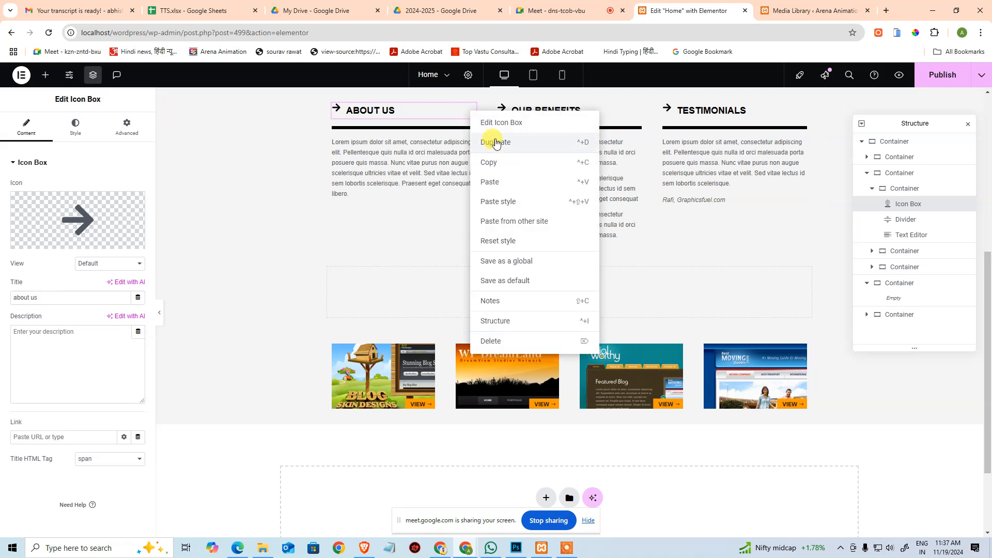
left_click(495, 140)
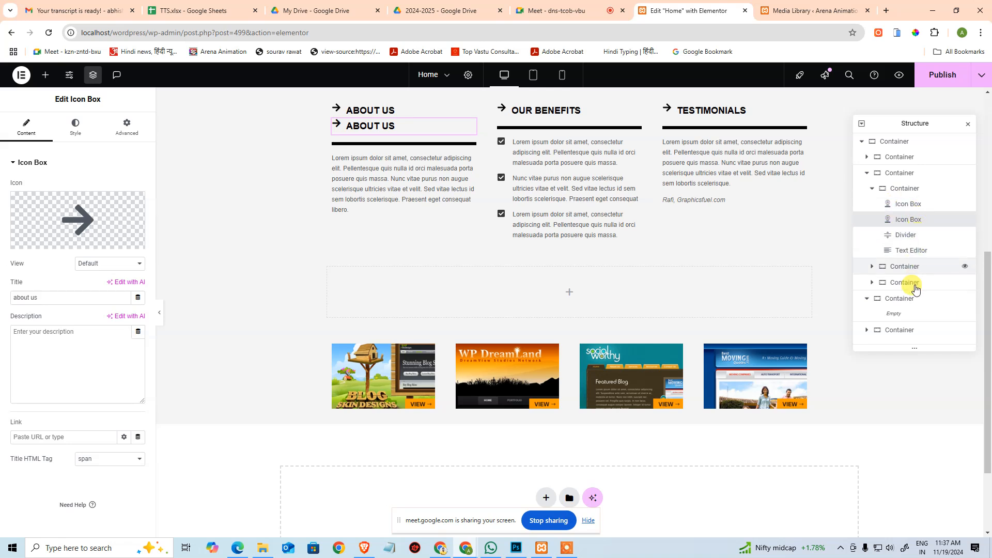
left_click_drag(912, 219, 900, 313)
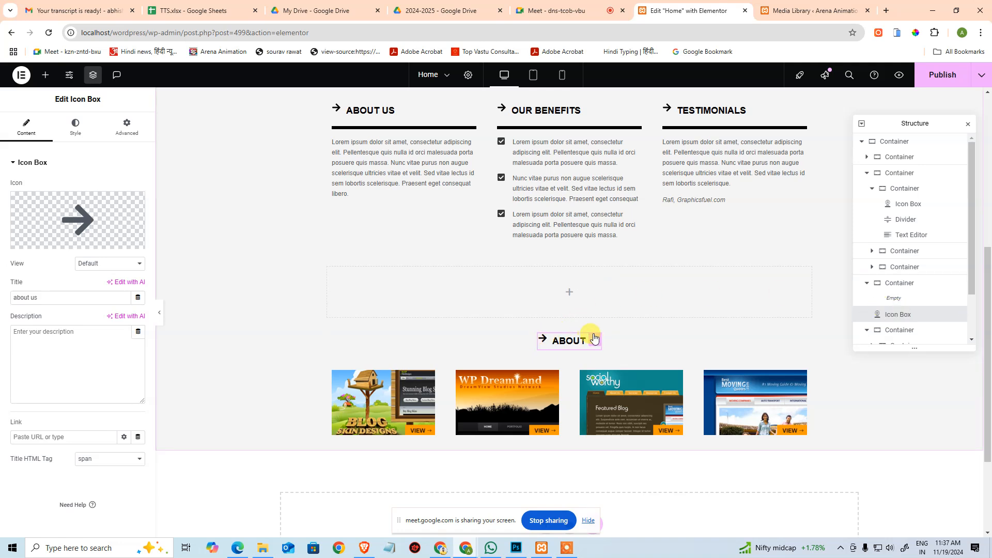
left_click_drag(597, 344, 573, 301)
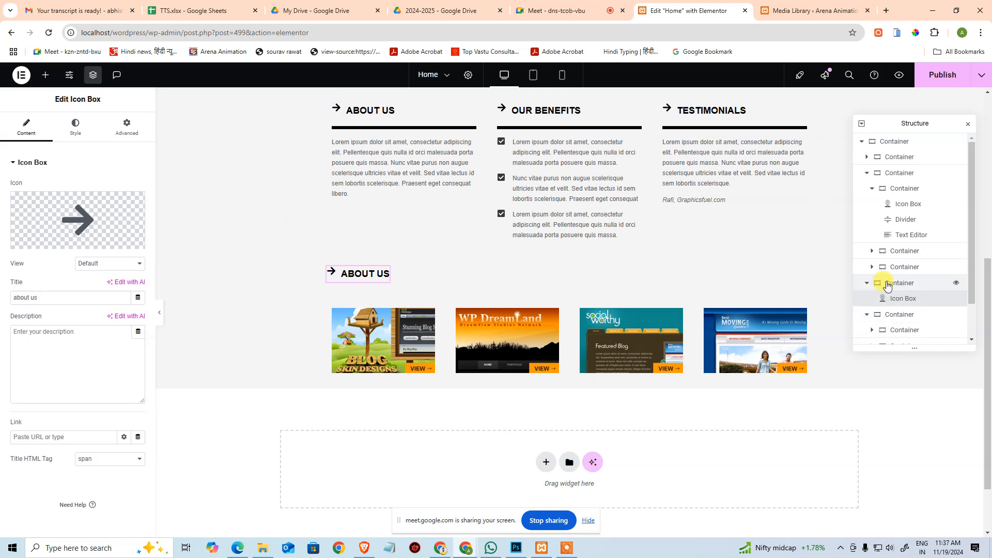
- Collapse the column, heading and portfolio row containers in the structure tree
left_click(872, 190)
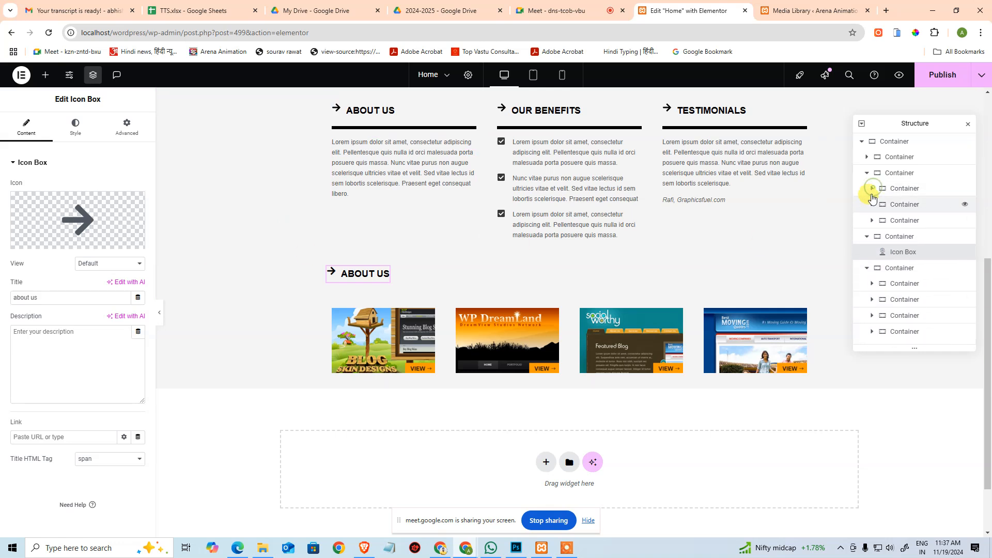
left_click(867, 173)
left_click(867, 190)
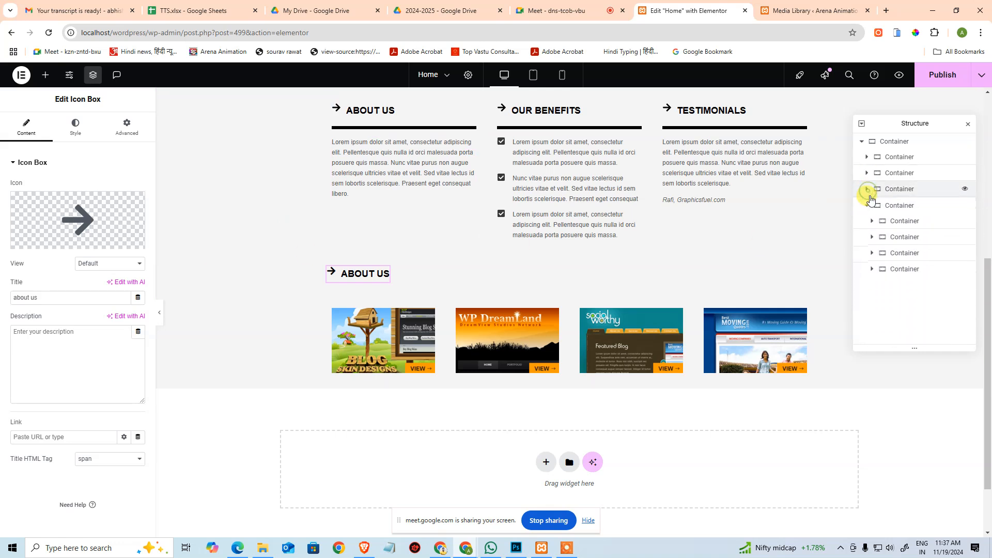
left_click(867, 204)
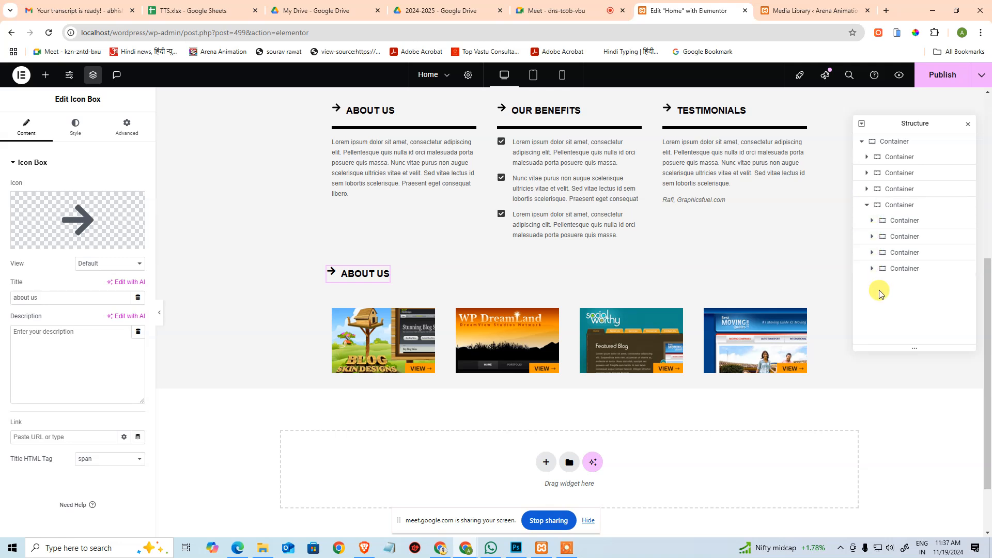
left_click(867, 205)
left_click(867, 190)
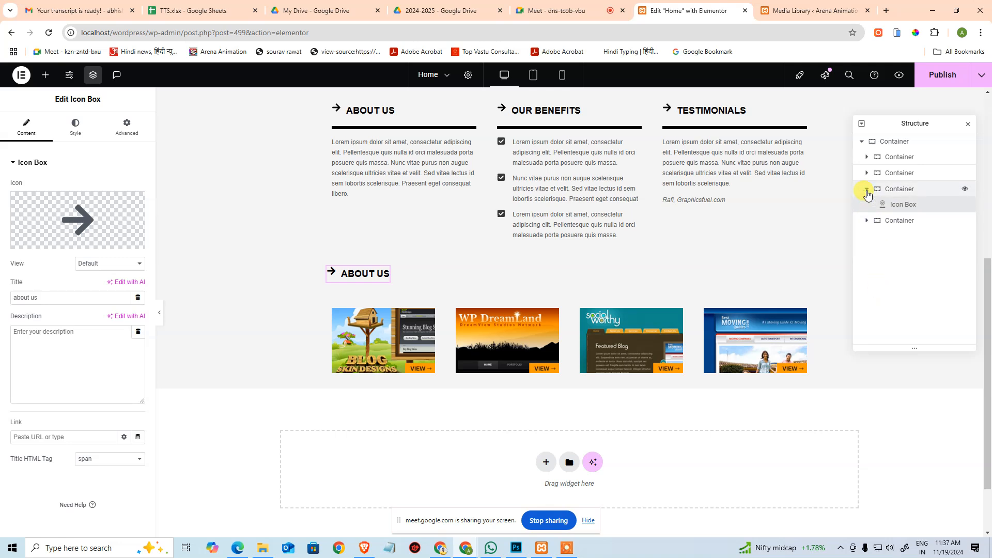
left_click(867, 190)
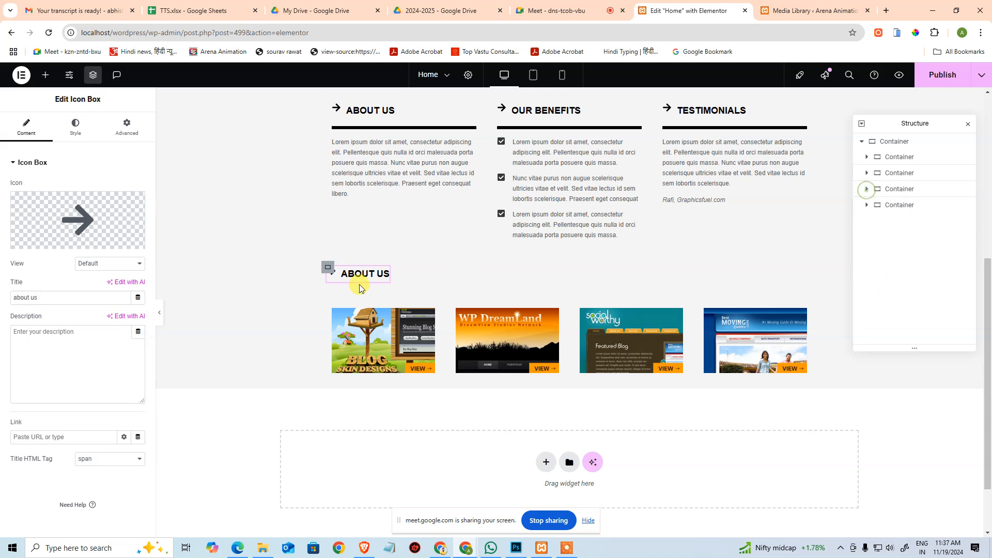
- Switch to Photoshop and copy the Our Portfolio heading text from creativestudio-minimal.psd
left_click(516, 547)
left_click(236, 206)
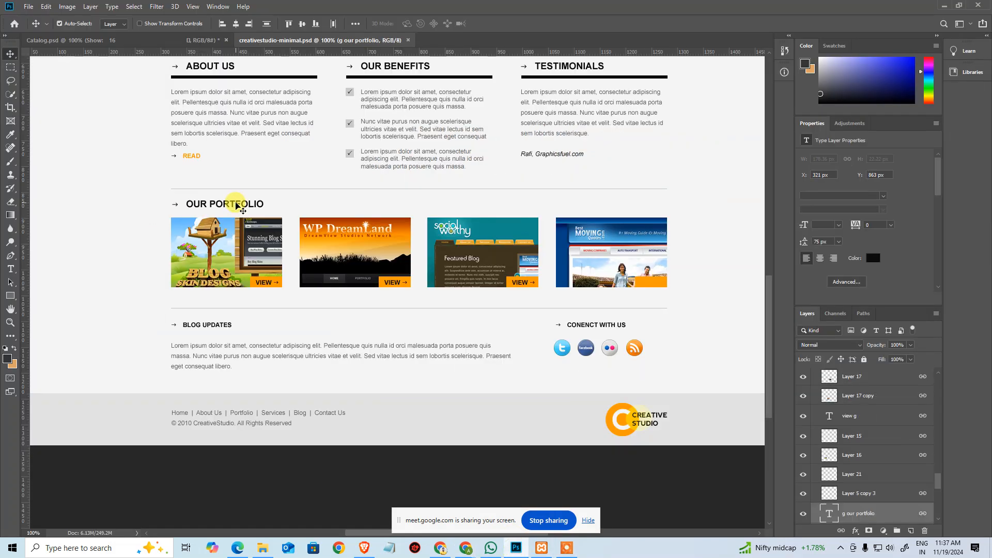
double_click(232, 203)
key("ctrl+c")
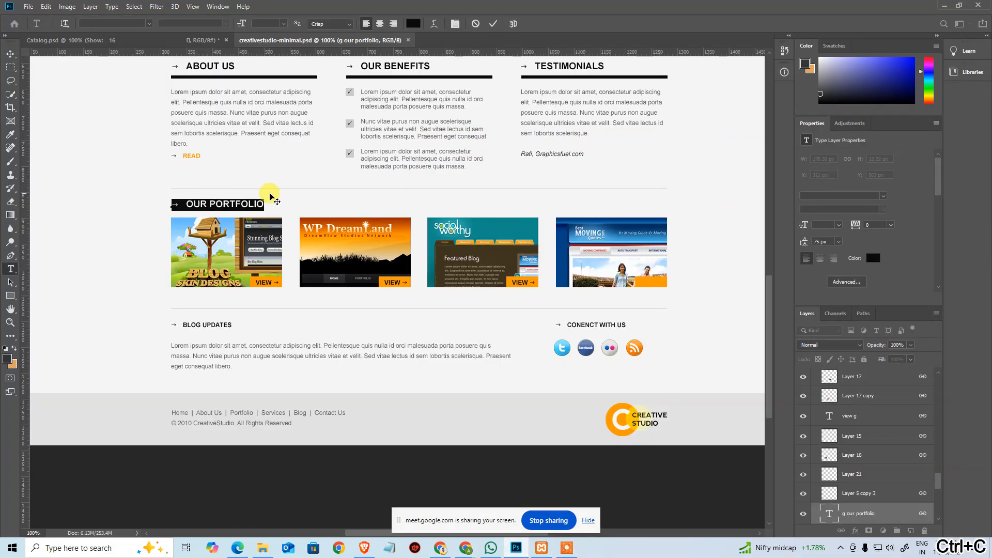
- Switch back to Elementor and replace the title of the icon box above the portfolio images with "our portfolio"
key("alt+Tab")
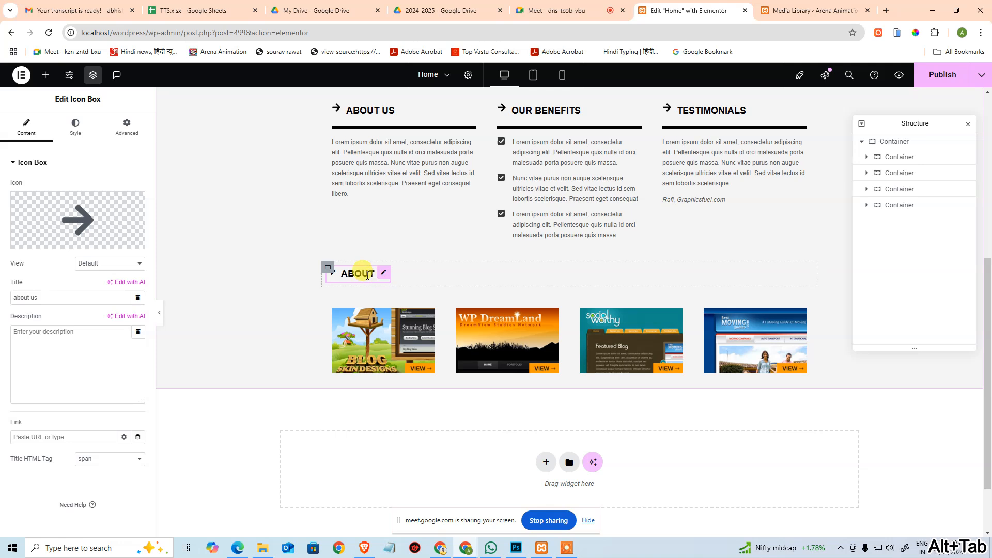
key("ctrl+a")
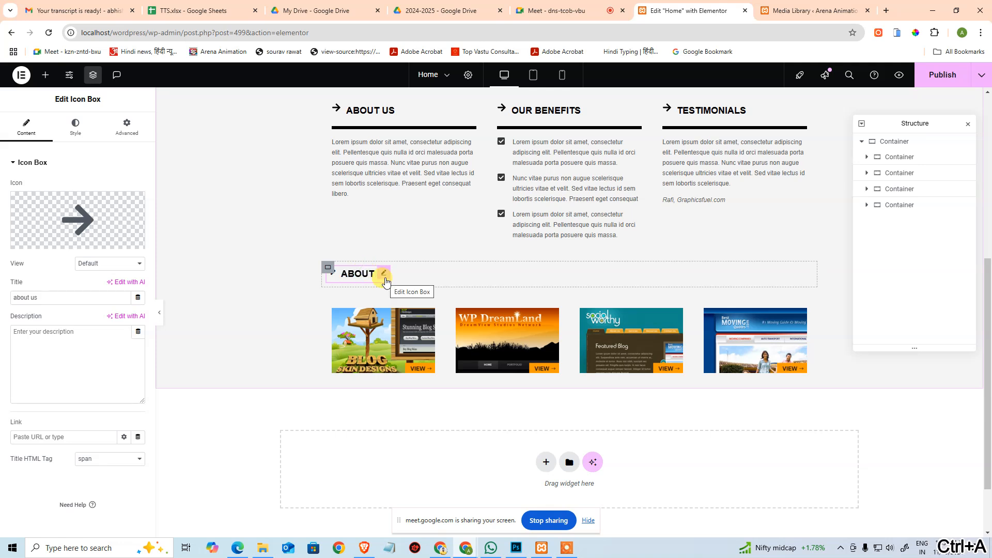
key("ctrl+a")
key("ctrl+v")
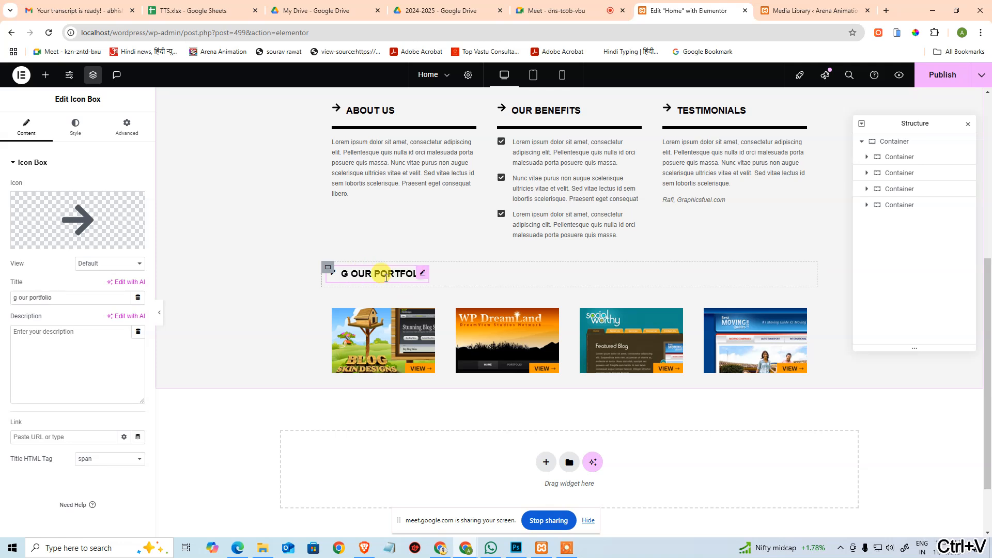
key("ctrl+Left")
key("BackSpace")
key("BackSpace")
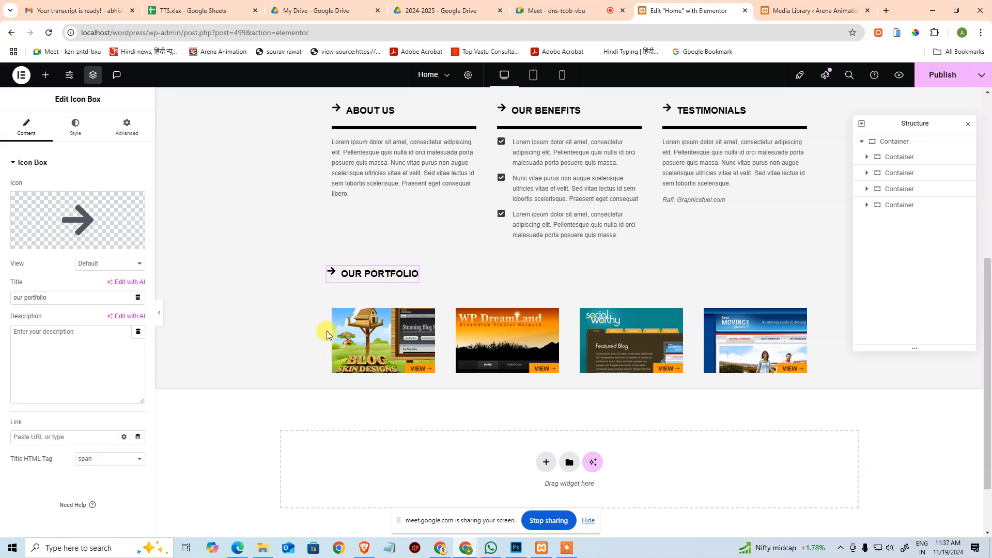
- Check the layout below the portfolio in the Photoshop design and duplicate the 960 px portfolio row container in Elementor
left_click(327, 304)
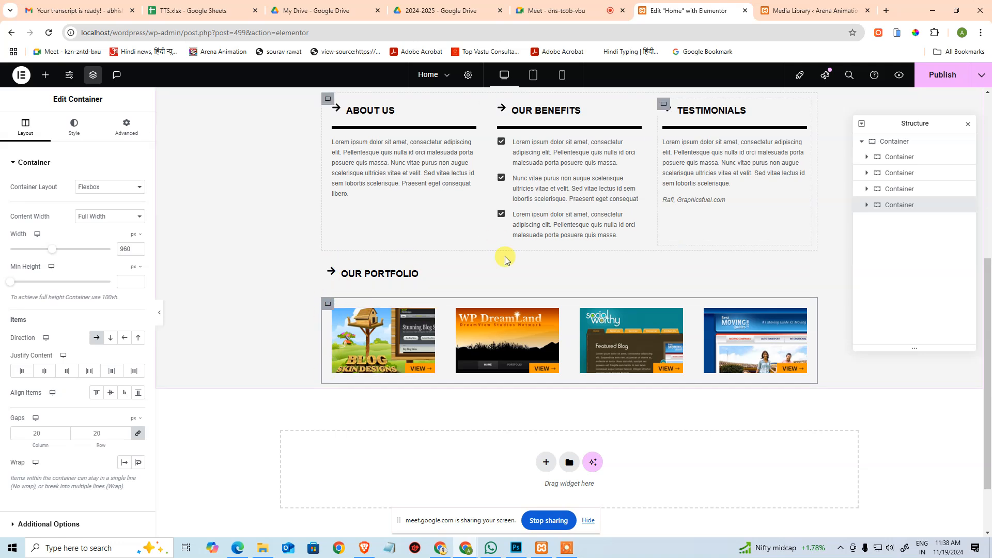
key("alt+Tab")
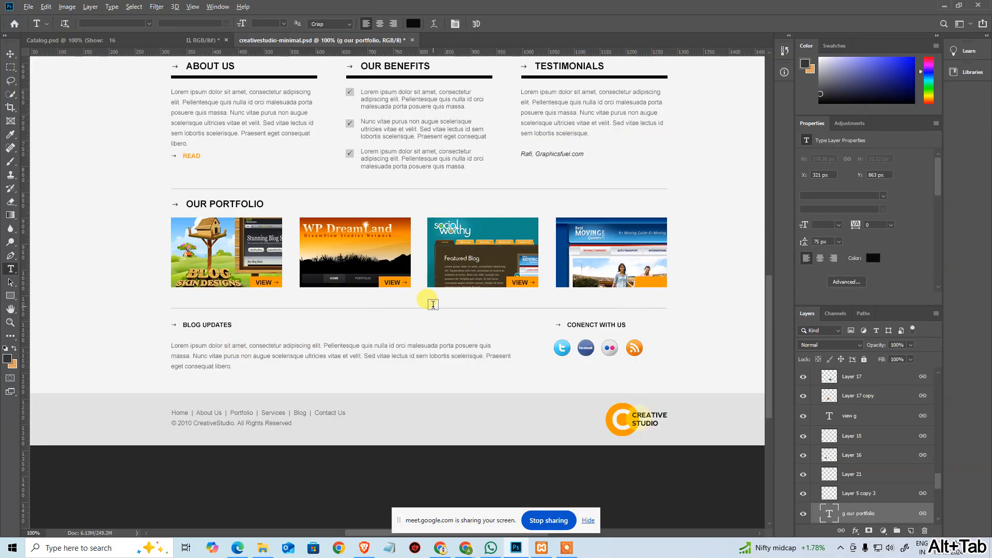
key("alt+Tab")
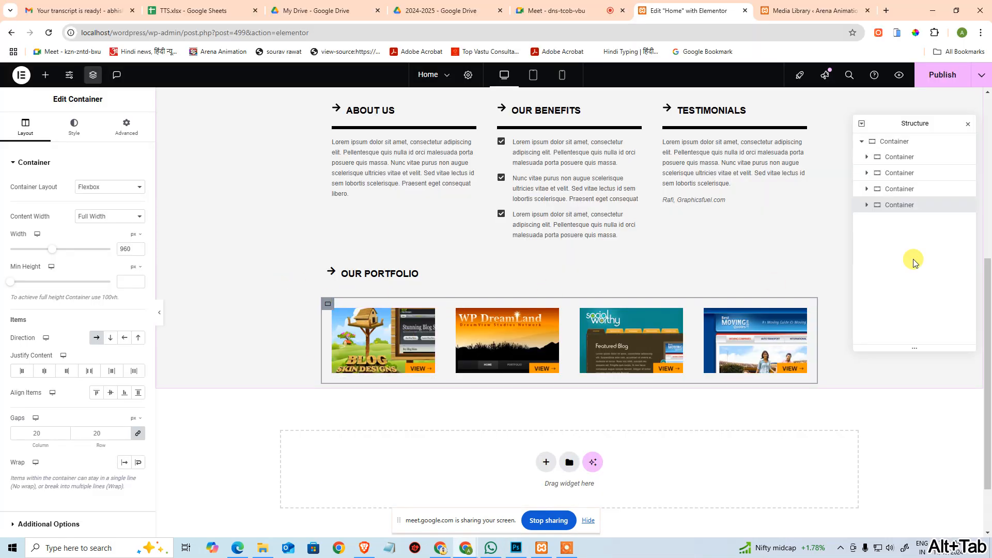
right_click(899, 205)
left_click(934, 201)
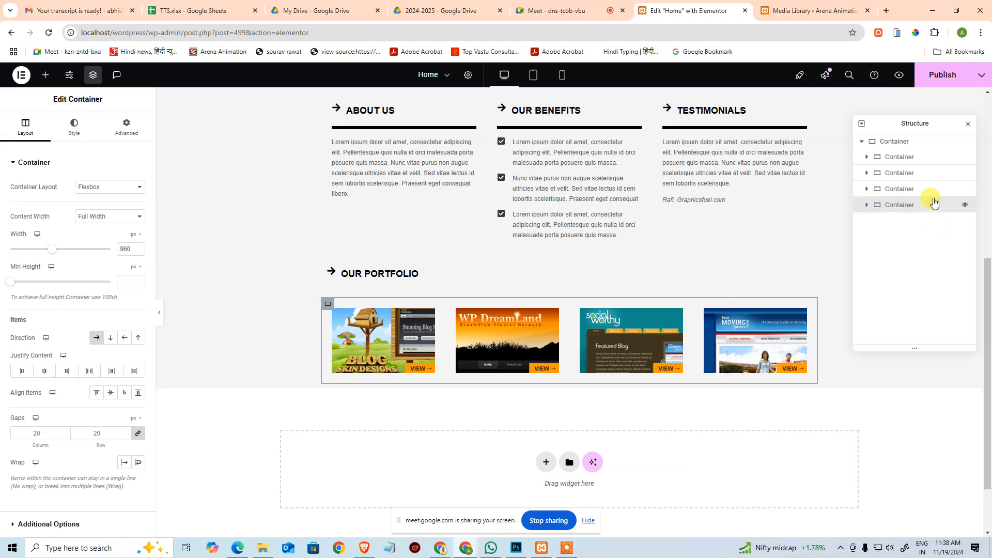
right_click(920, 206)
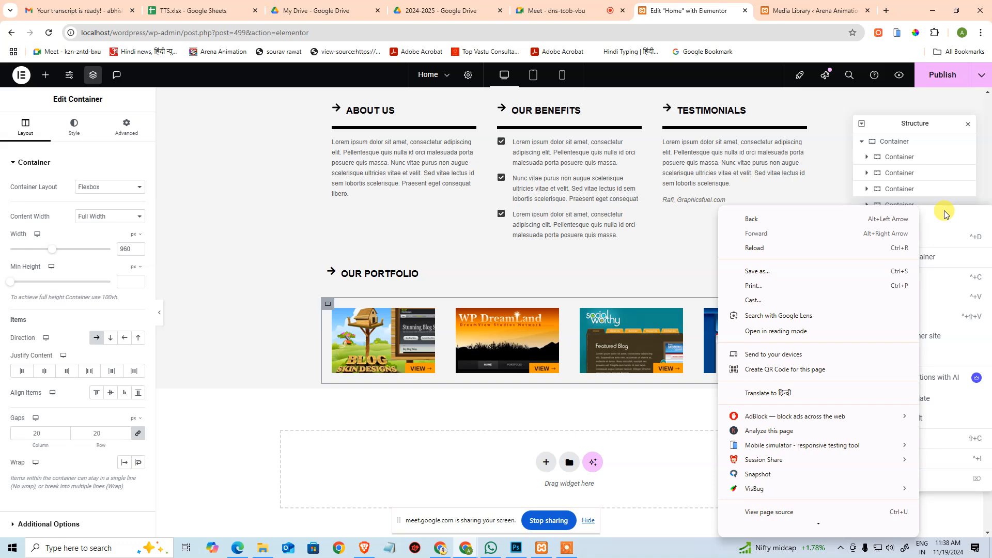
left_click(945, 215)
right_click(938, 208)
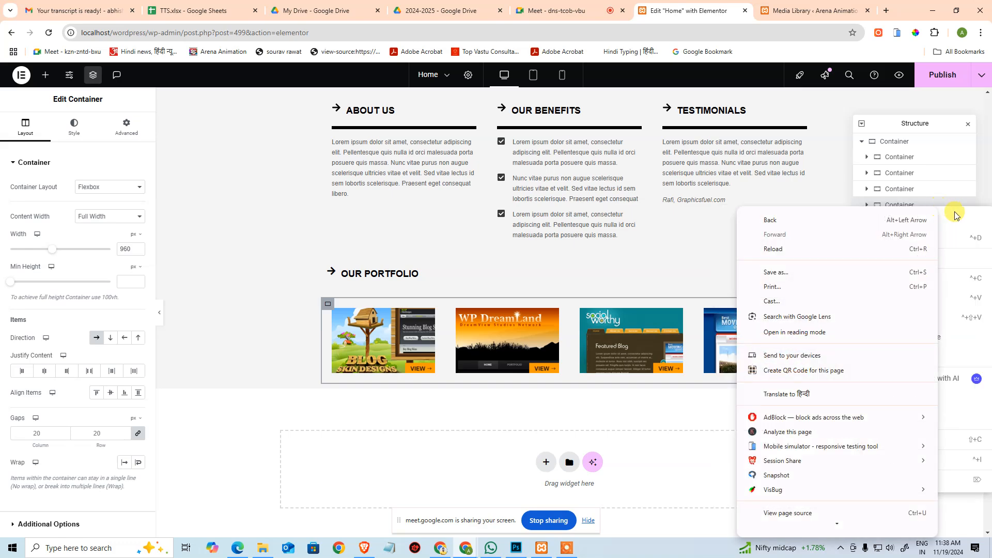
left_click(966, 237)
left_click(967, 237)
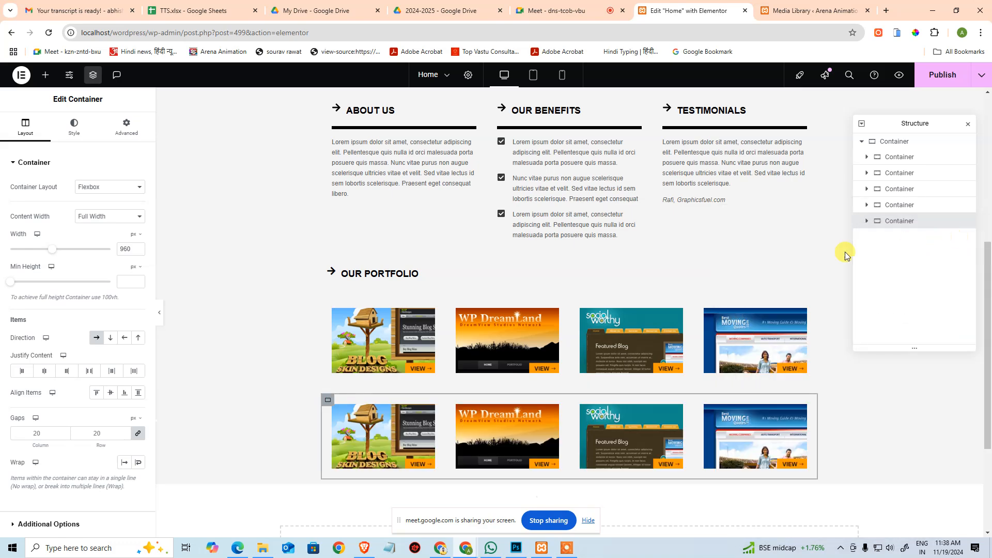
- Delete the Social Worthy and Best Moving image containers from the duplicated portfolio row, using the Photoshop design's two-column section as reference
scroll(418, 338, "down", 2)
key("alt+Tab")
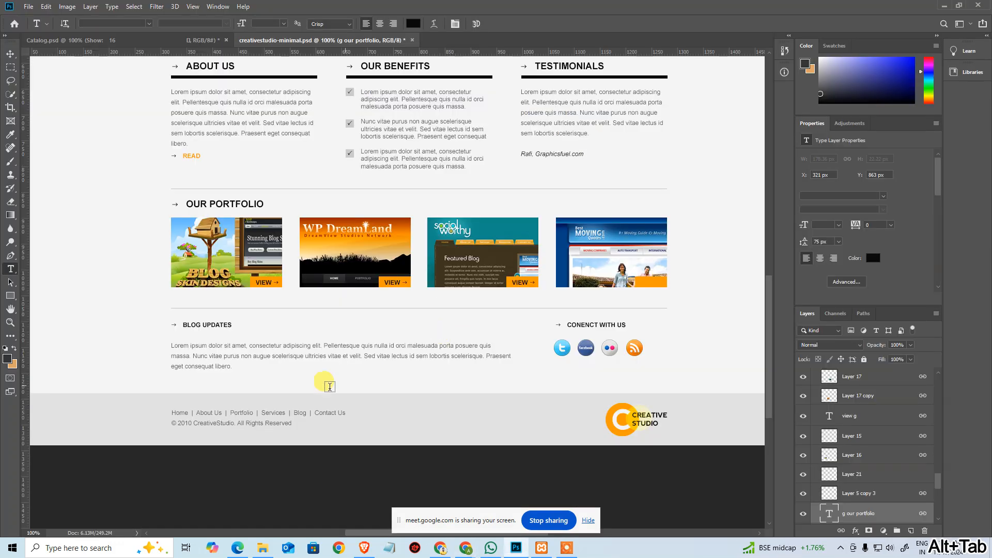
key("alt+Tab")
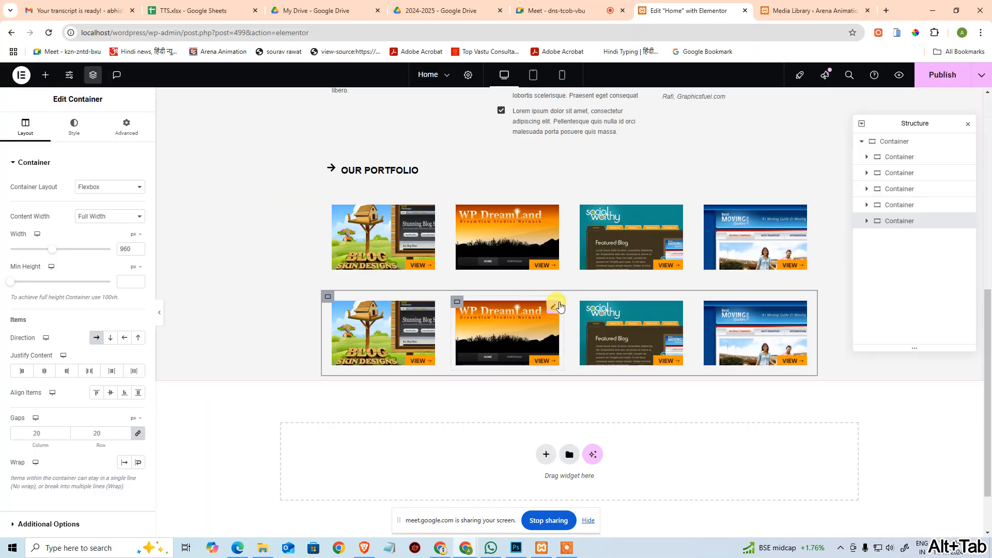
left_click(580, 306)
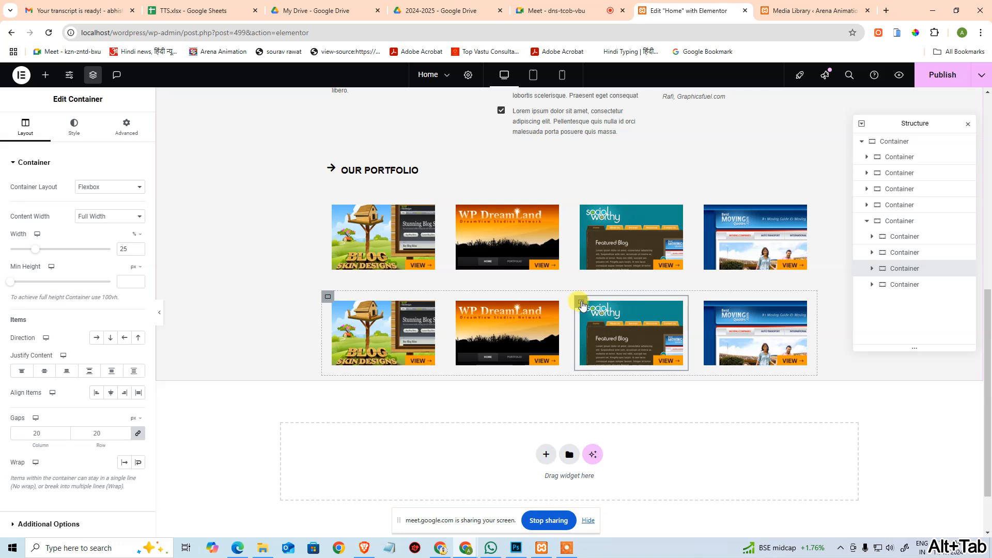
key("Delete")
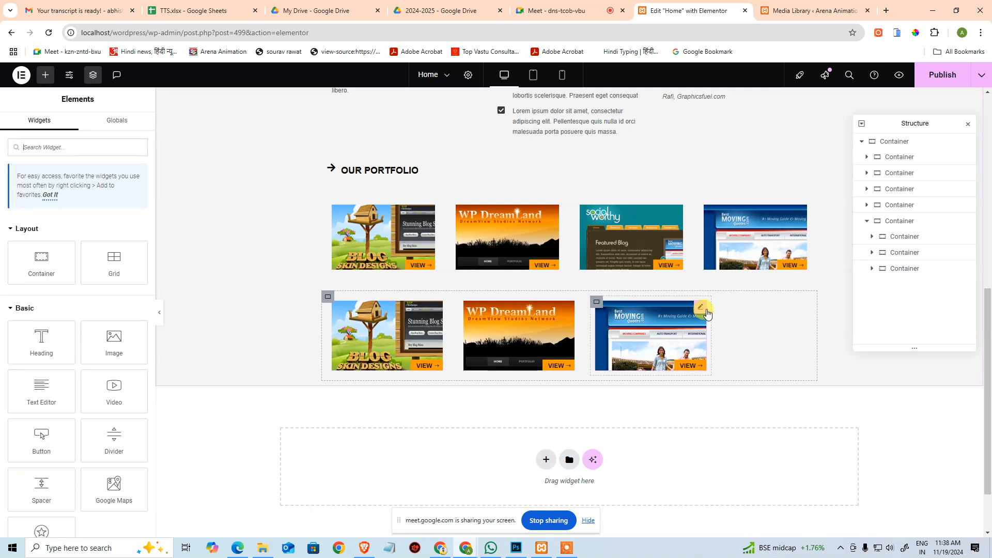
left_click(598, 303)
key("Delete")
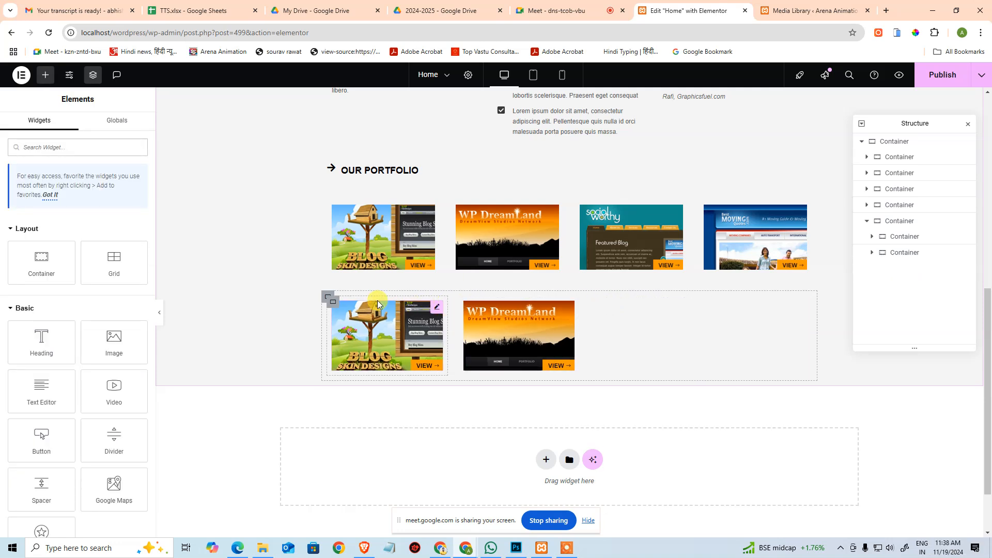
- Set the width of the lower row's birdhouse container to 75% and delete the images from both containers in that row
left_click(330, 299)
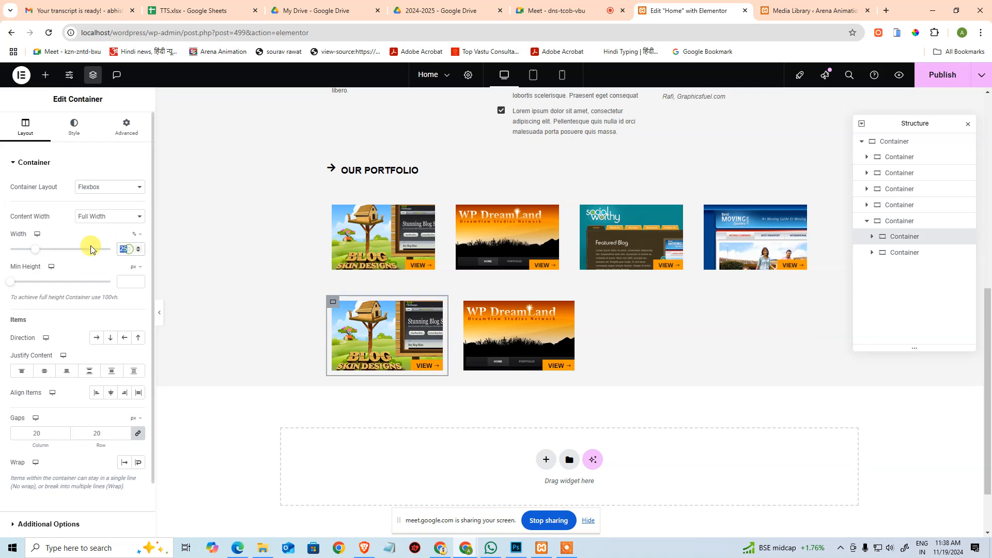
type("75")
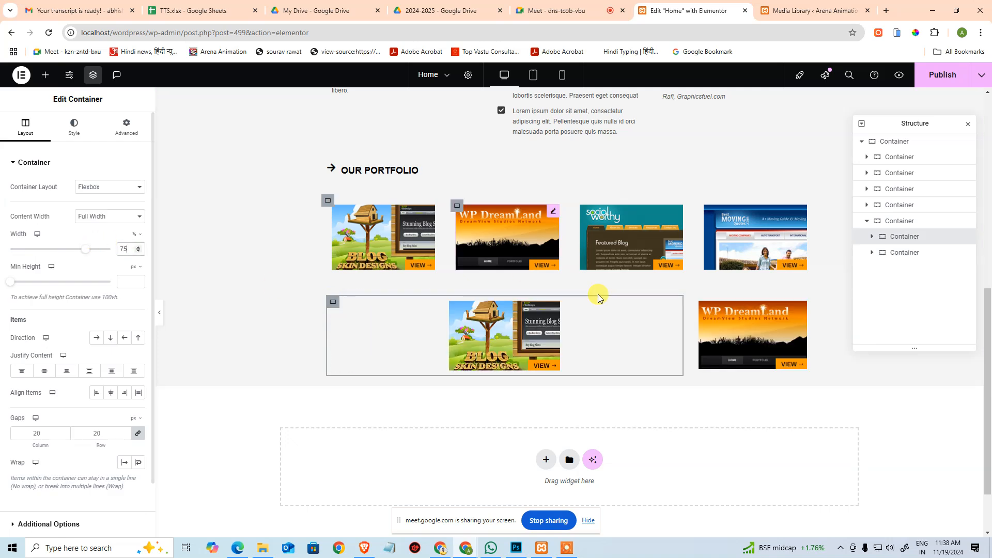
left_click(672, 310)
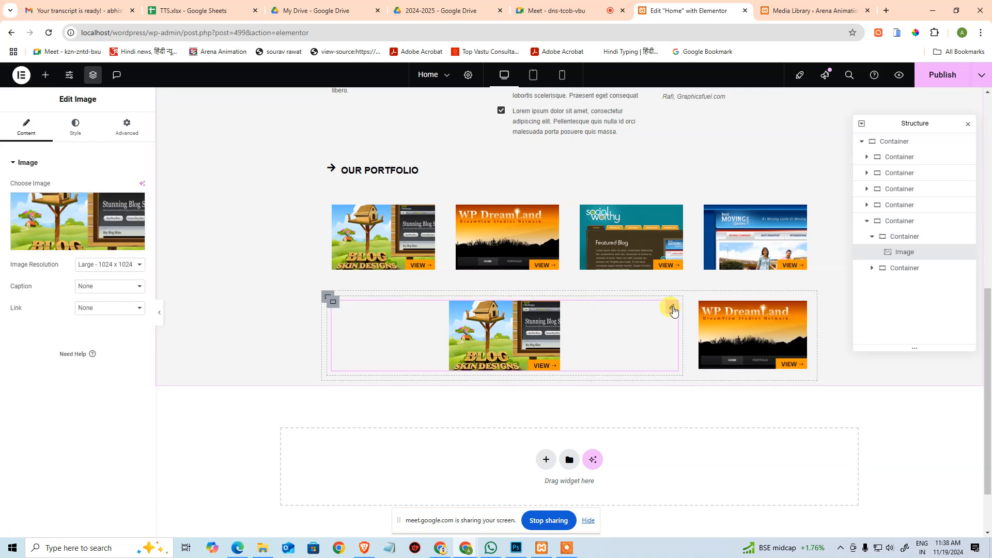
key("Delete")
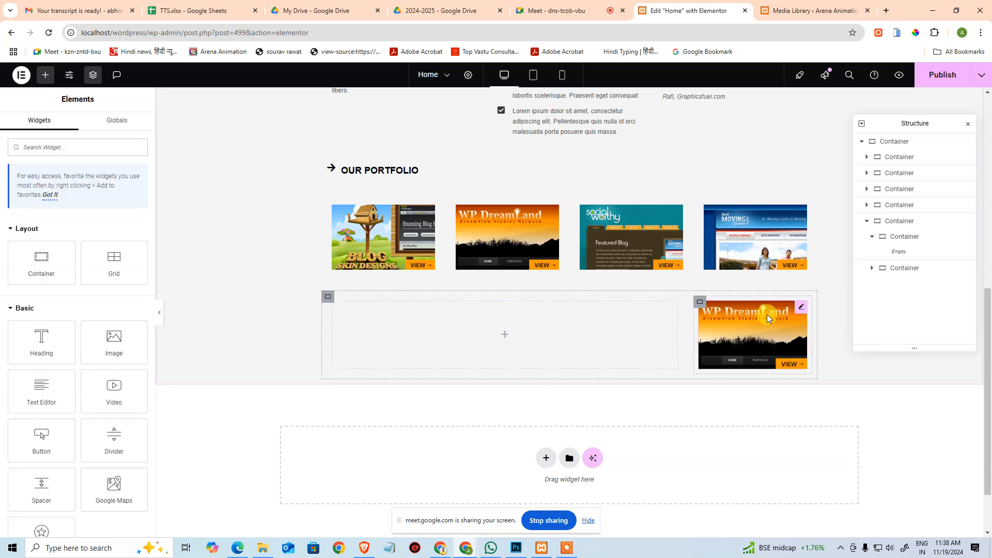
left_click(803, 308)
key("Delete")
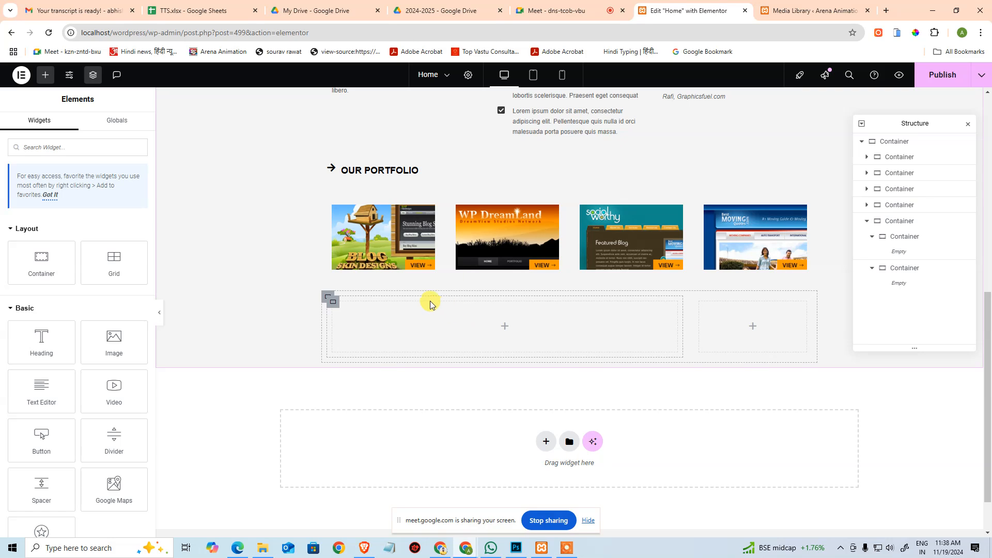
- Duplicate the About Us paragraph and move the copy into the empty 75% container below the portfolio images
key("alt+Tab")
key("alt+Tab")
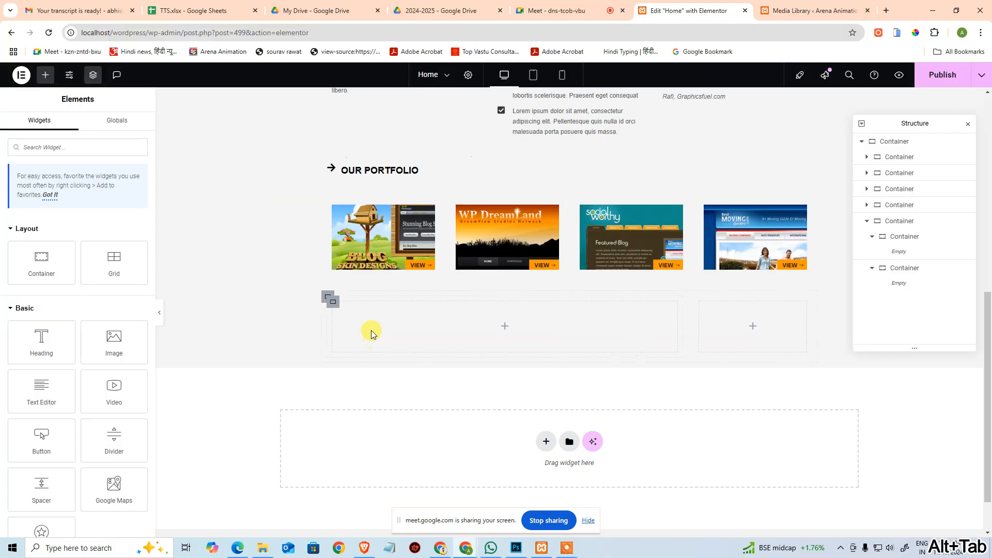
scroll(444, 209, "up", 3)
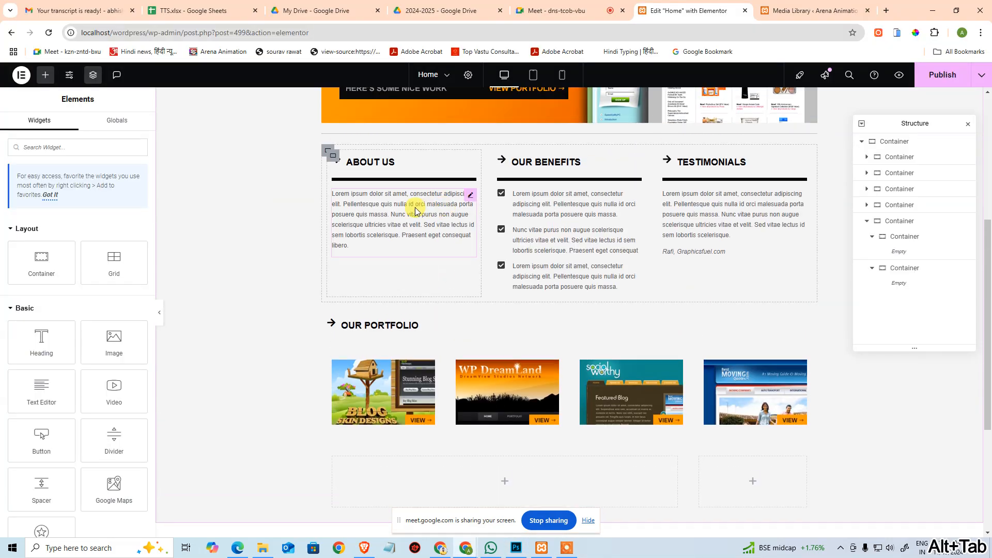
left_click(471, 197)
key("ctrl+d")
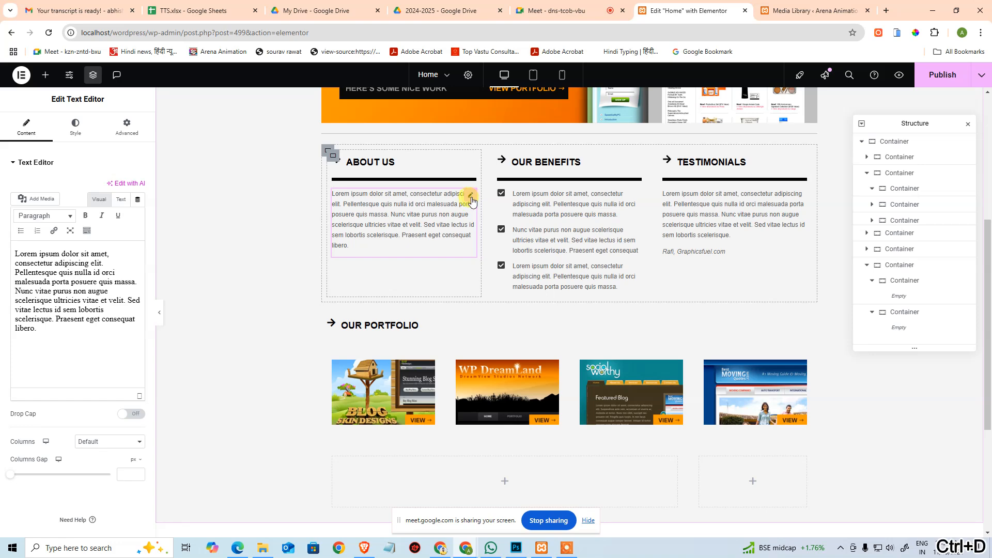
scroll(472, 261, "down", 3)
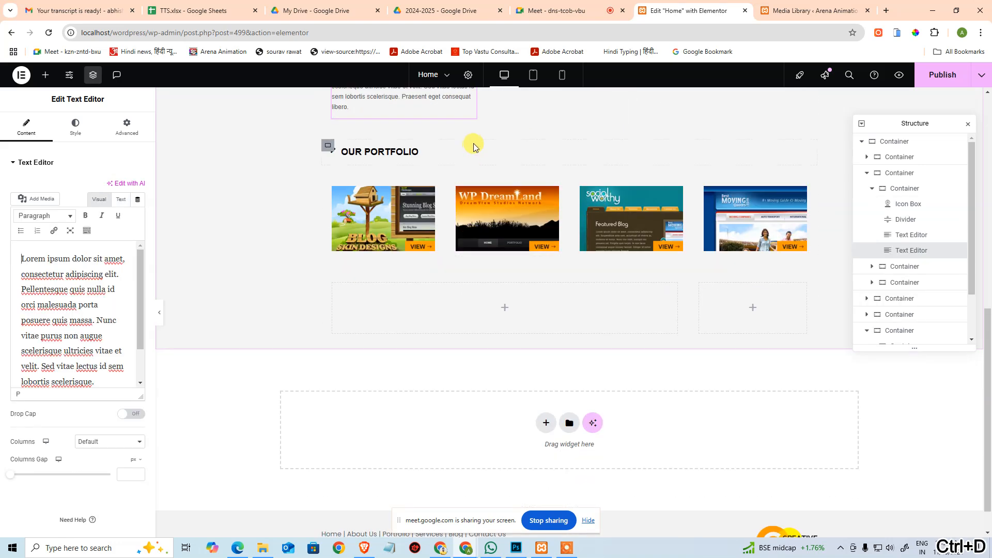
left_click_drag(470, 111, 485, 321)
- Duplicate the Our Portfolio icon box and move the copy above the paragraph in the 75% container
scroll(484, 322, "up", 3)
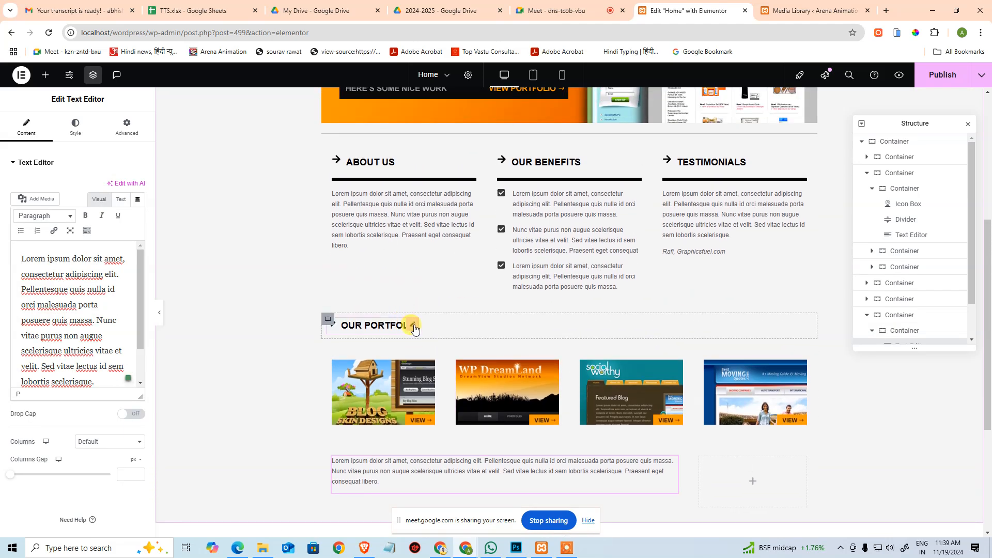
left_click(414, 327)
key("ctrl+d")
scroll(426, 315, "down", 2)
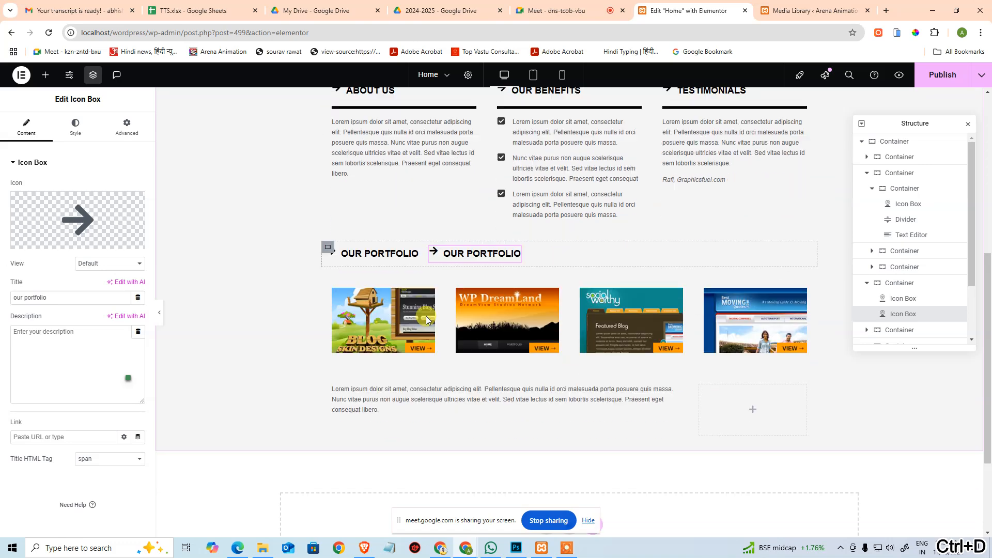
scroll(425, 315, "down", 2)
left_click_drag(517, 175, 407, 298)
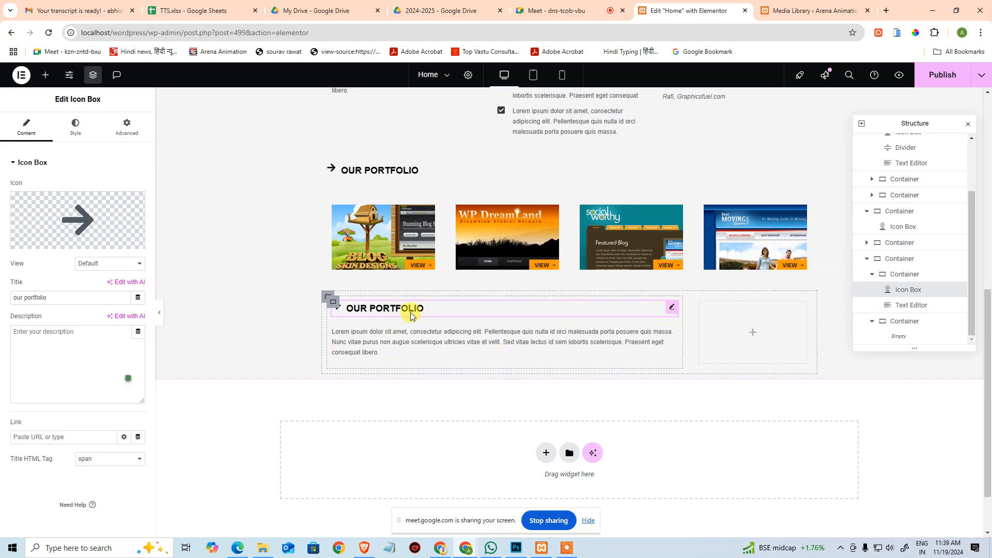
- Check the Blog Updates heading's font size in the Photoshop design and set the lower Our Portfolio icon box title to 12 px
key("alt+Tab")
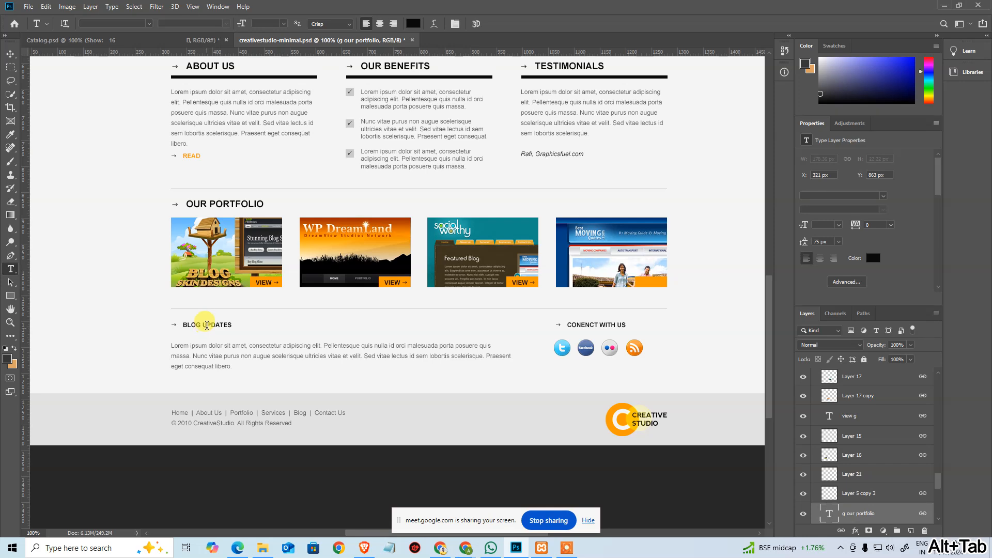
left_click(206, 325)
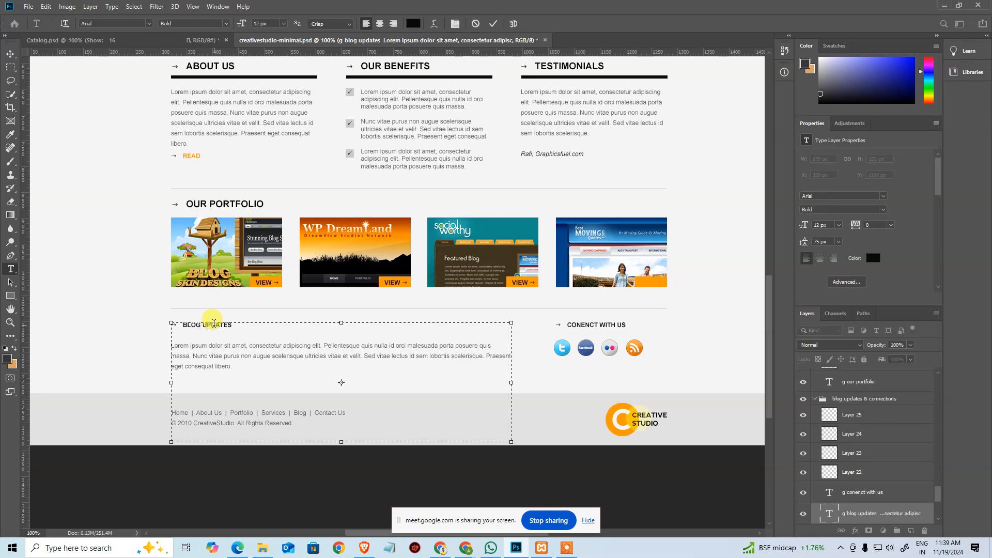
key("alt+Tab")
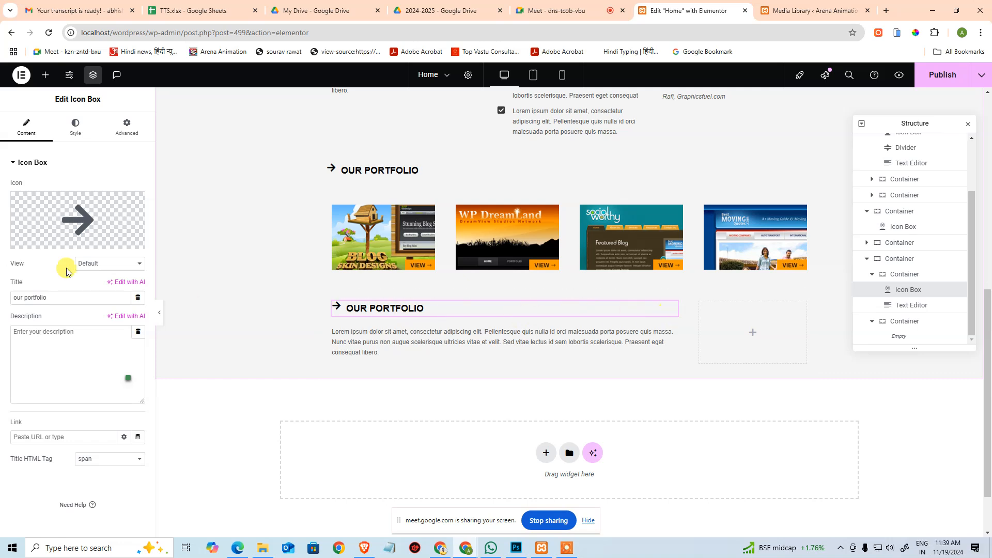
left_click(73, 128)
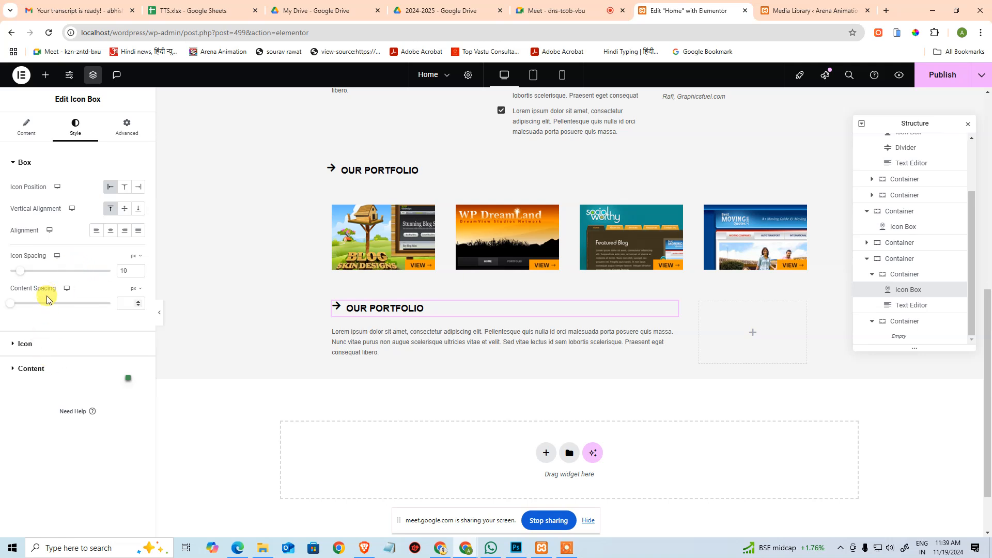
left_click(52, 368)
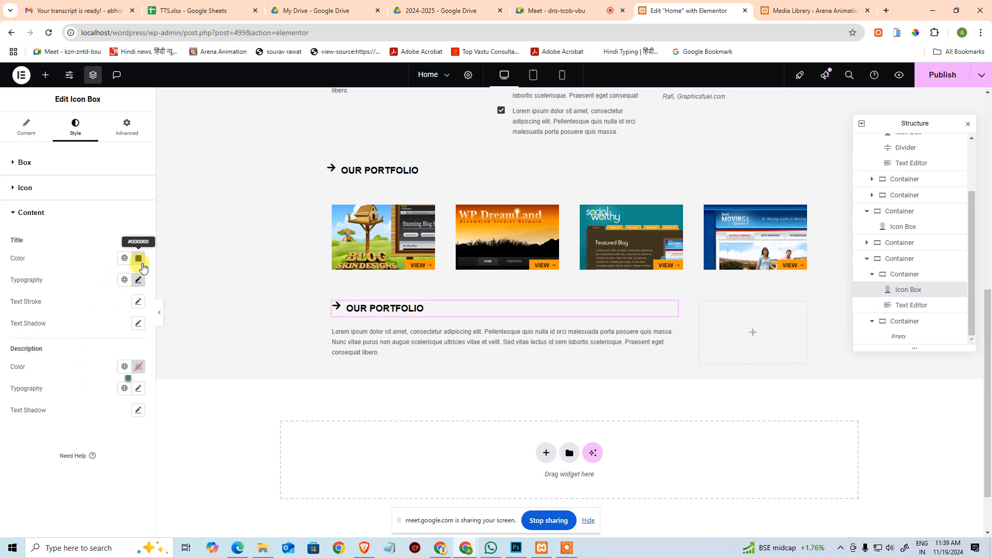
left_click(138, 280)
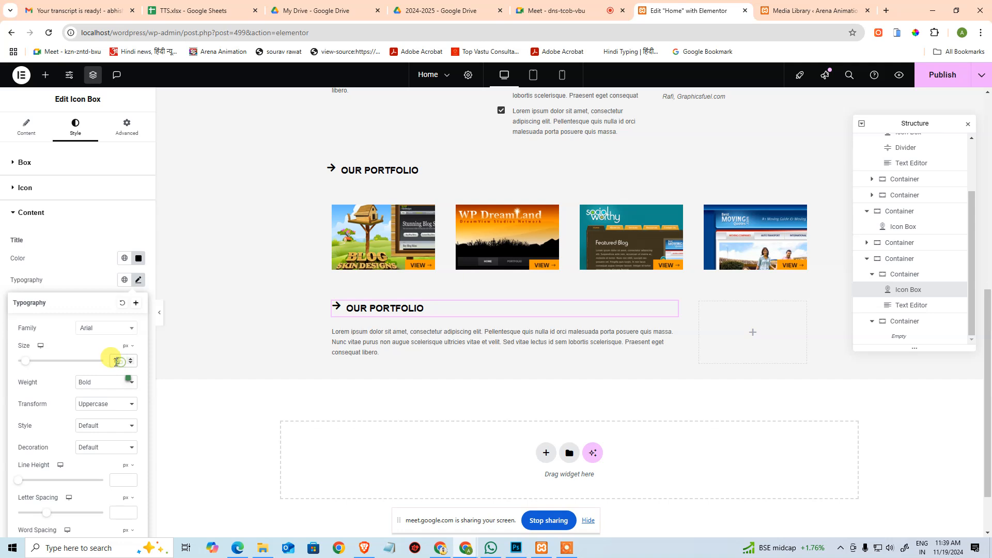
type("12")
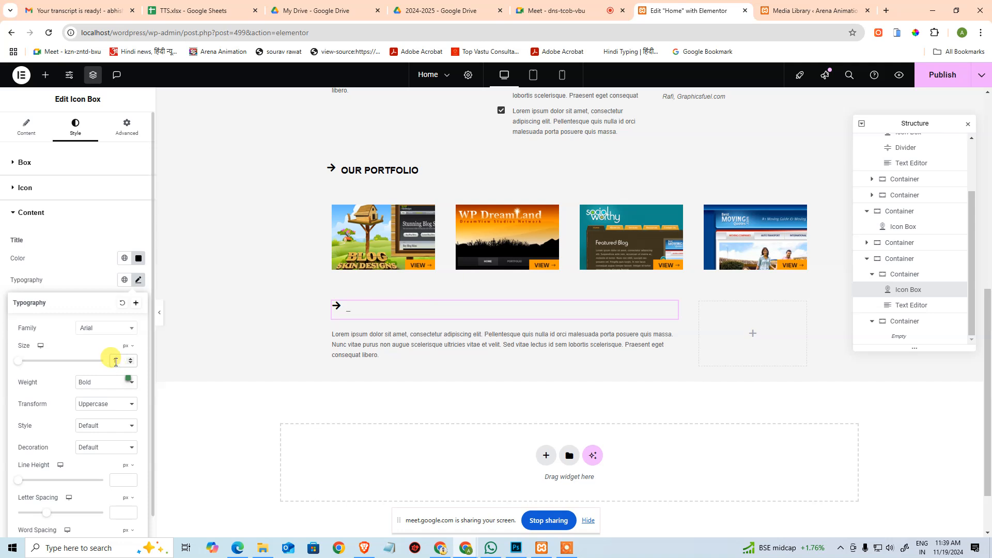
left_click(105, 261)
- Set the lower Our Portfolio heading's icon size to 12 px and its vertical alignment to middle
left_click(70, 189)
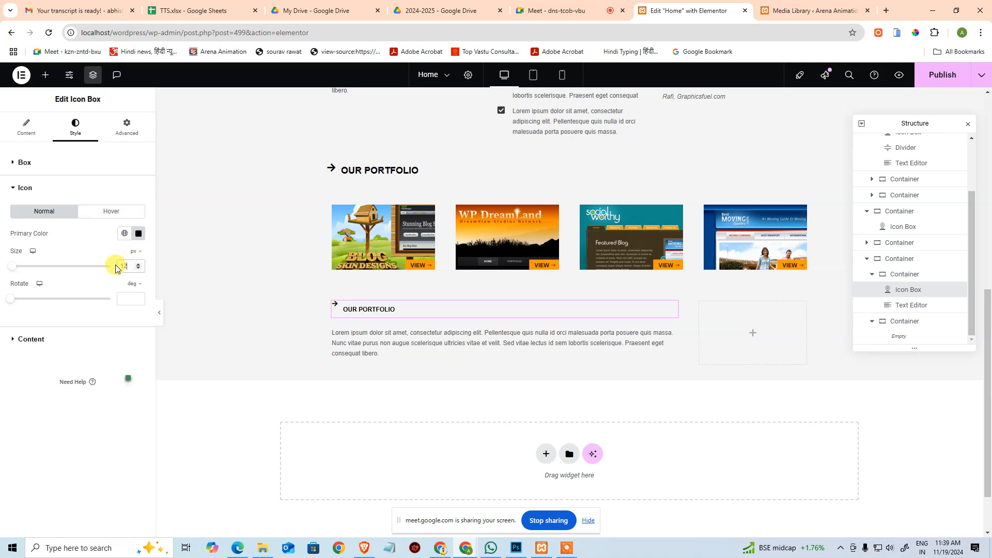
left_click(51, 184)
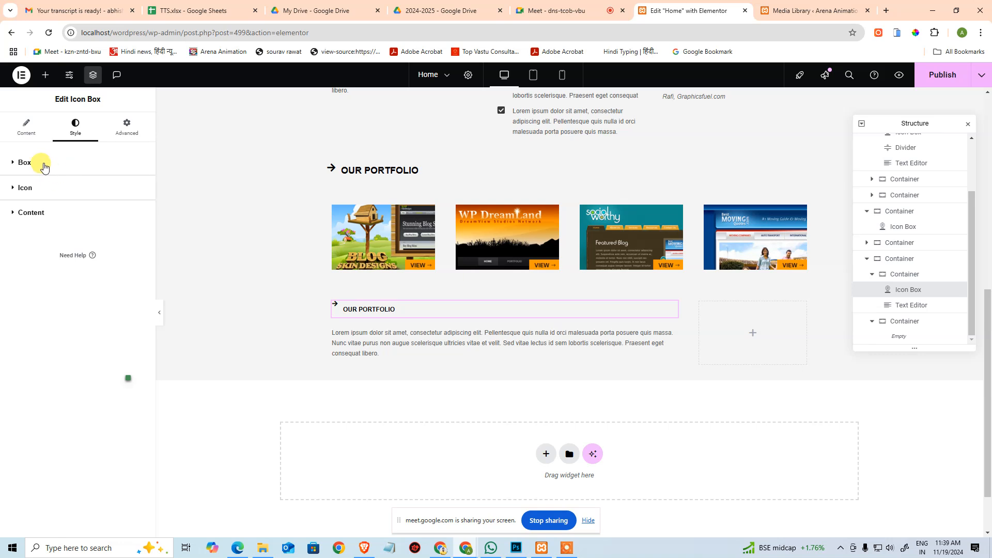
left_click(62, 196)
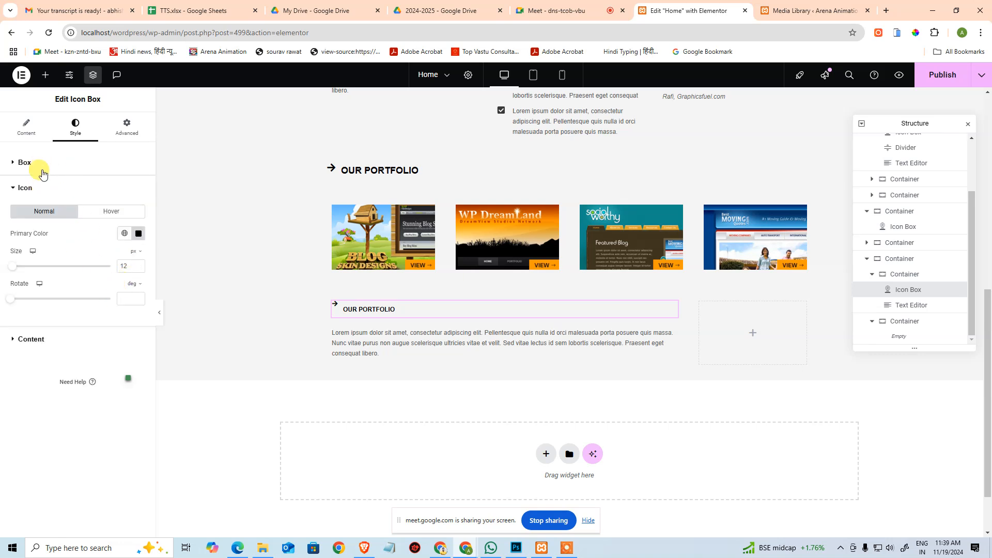
left_click(25, 127)
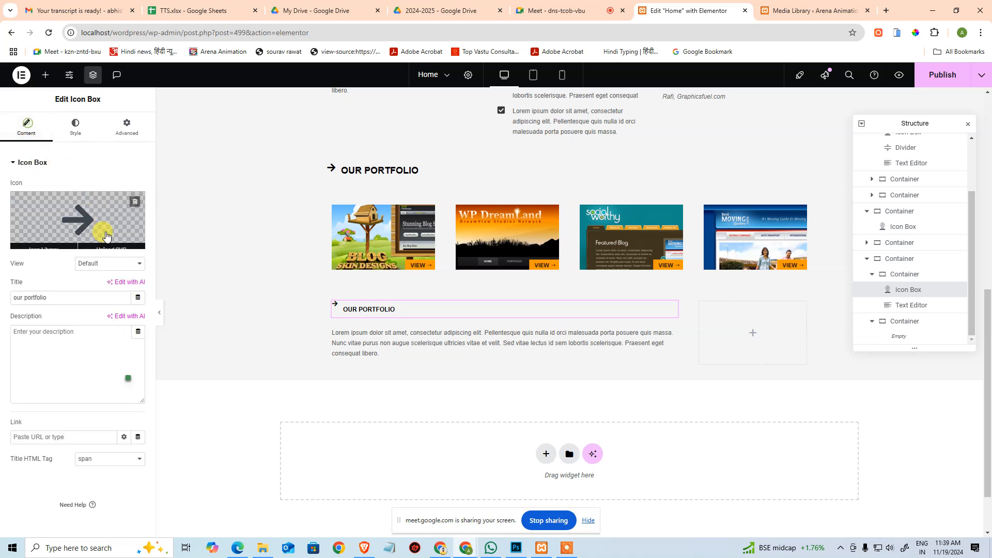
left_click(111, 128)
left_click(72, 127)
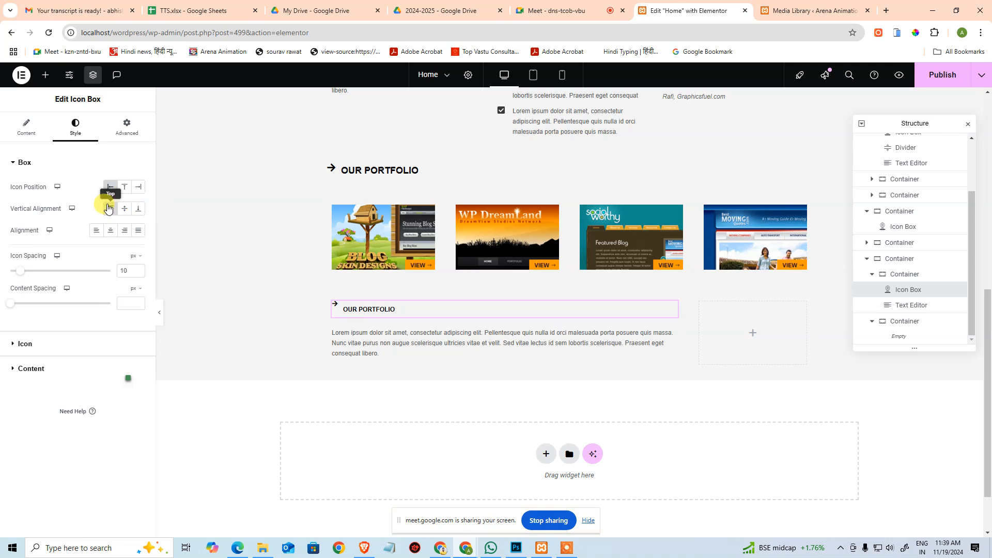
left_click(127, 208)
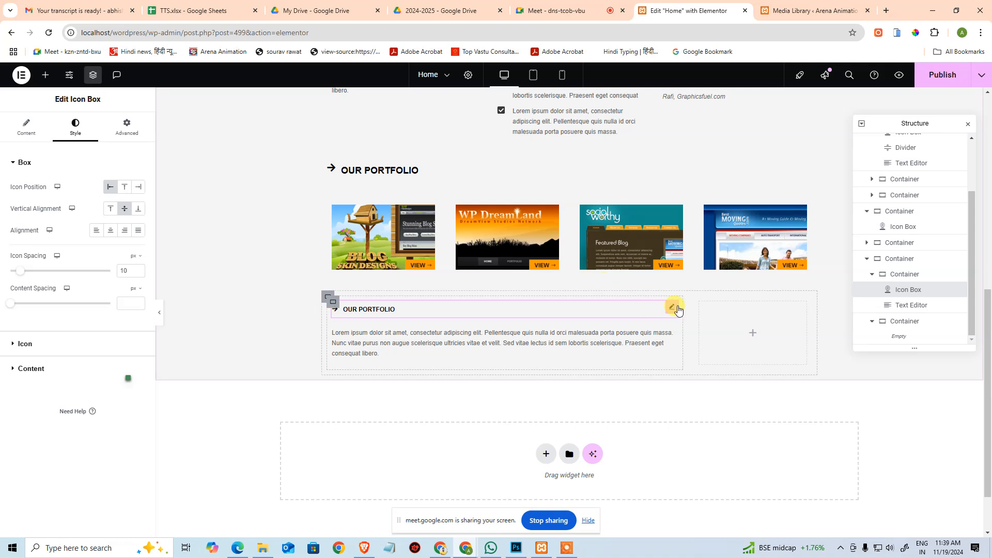
- Duplicate the small Our Portfolio icon box and move the copy into the empty narrow container beside it
left_click(672, 310)
key("ctrl+d")
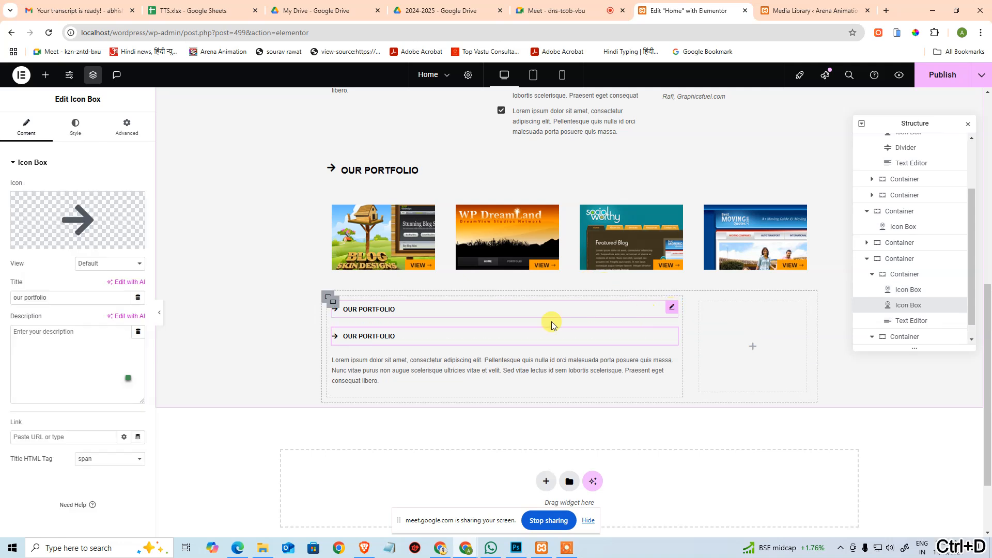
left_click_drag(674, 339, 746, 319)
- Copy the "conenct with us" text from the Photoshop design and use it as the title of the narrow container's icon box
key("alt+Tab")
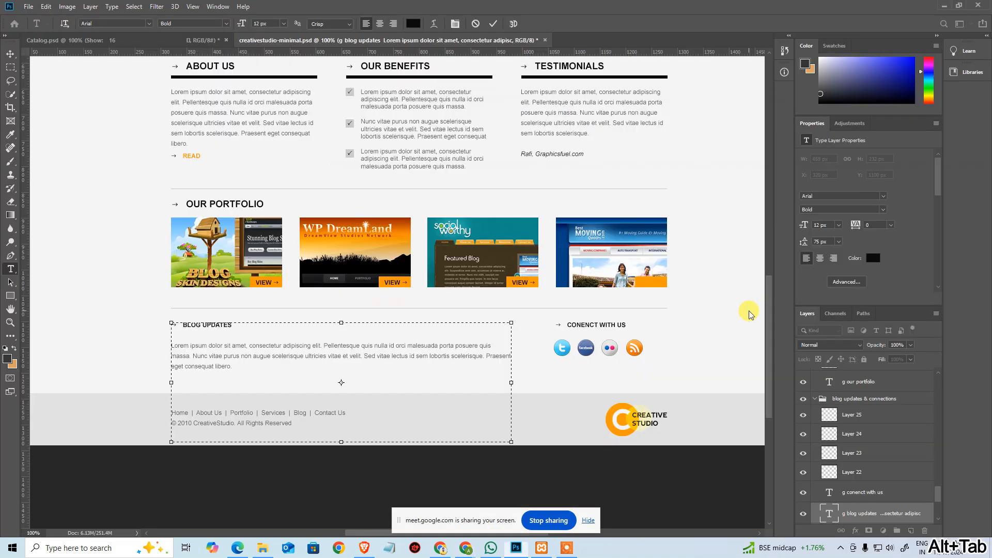
left_click_drag(625, 326, 565, 326)
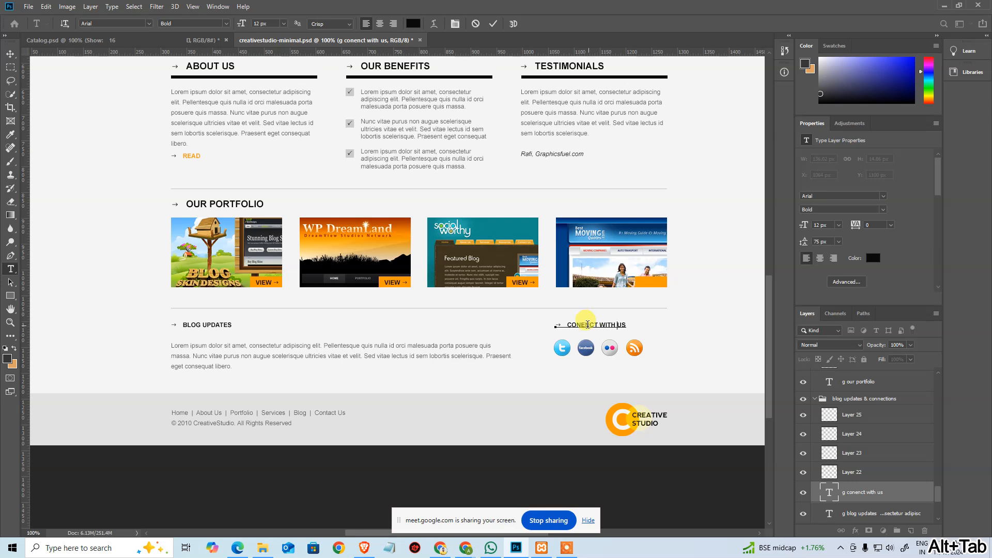
key("ctrl+c")
key("alt+Tab")
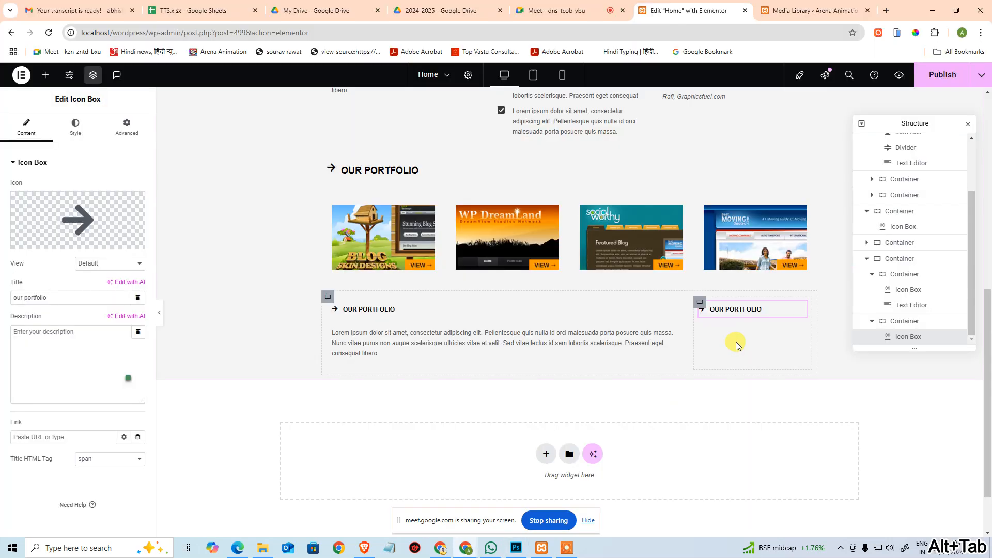
key("ctrl+shift+Left")
key("ctrl+shift+Left")
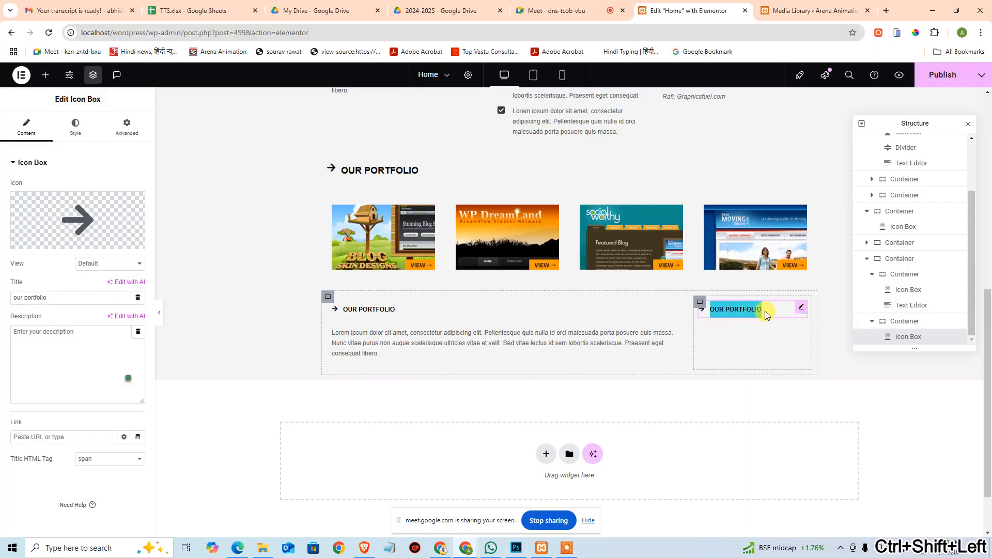
key("ctrl+v")
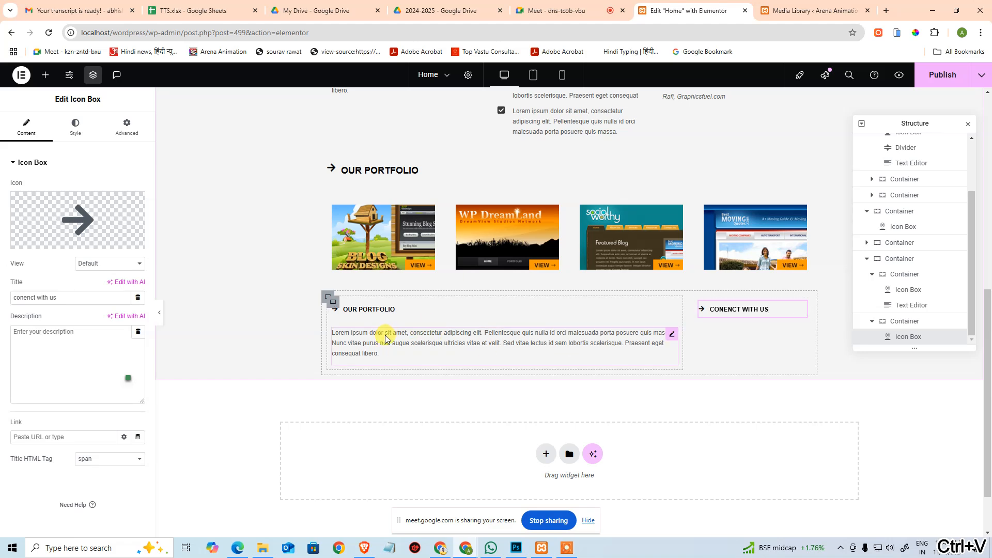
- Following the Photoshop design, add a Social Icons widget below the Conenct With Us heading
key("alt+Tab")
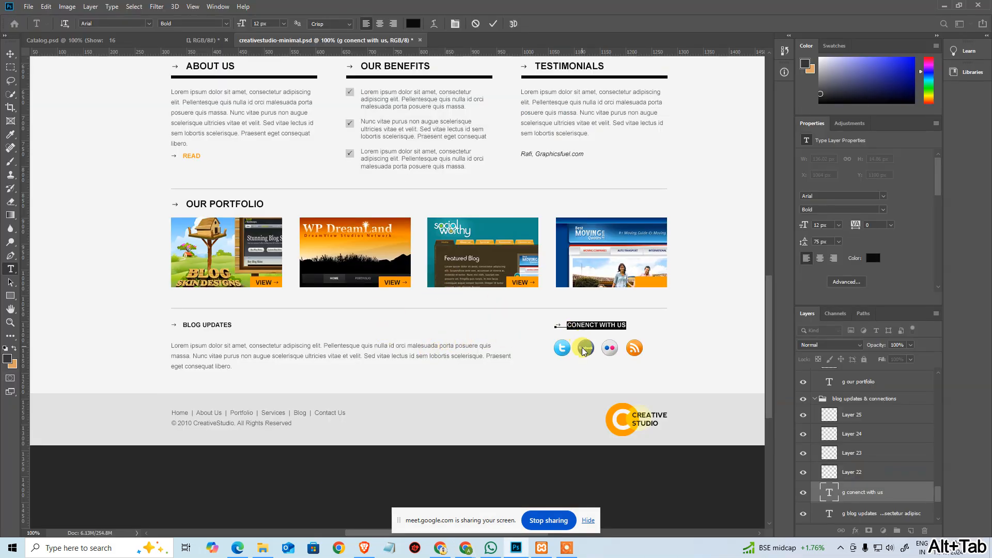
key("alt+Tab")
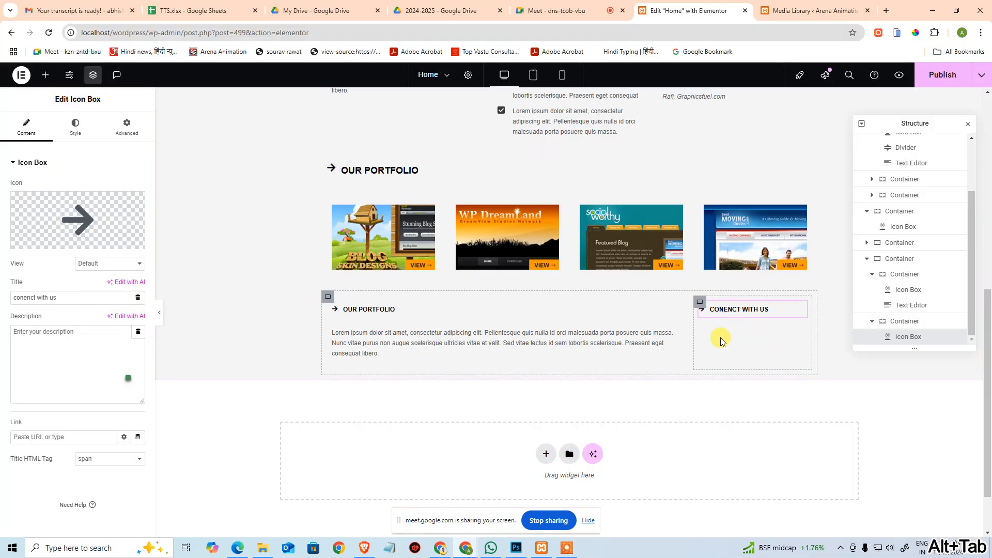
left_click(45, 75)
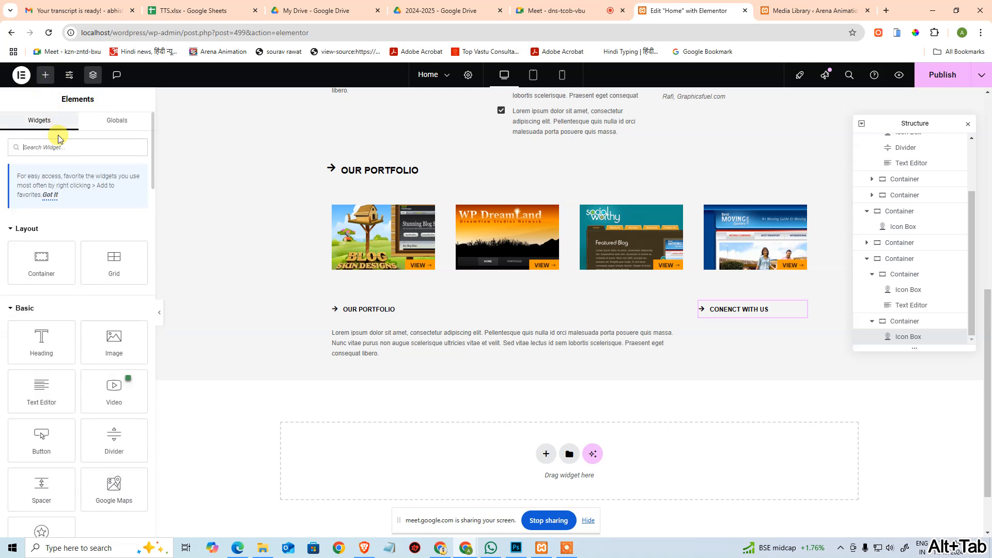
type("social")
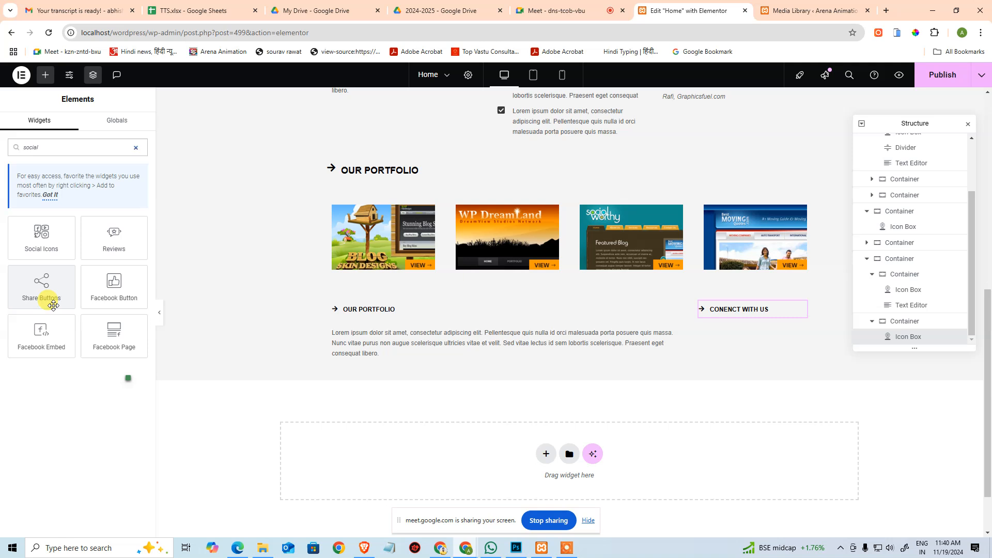
left_click_drag(42, 238, 752, 322)
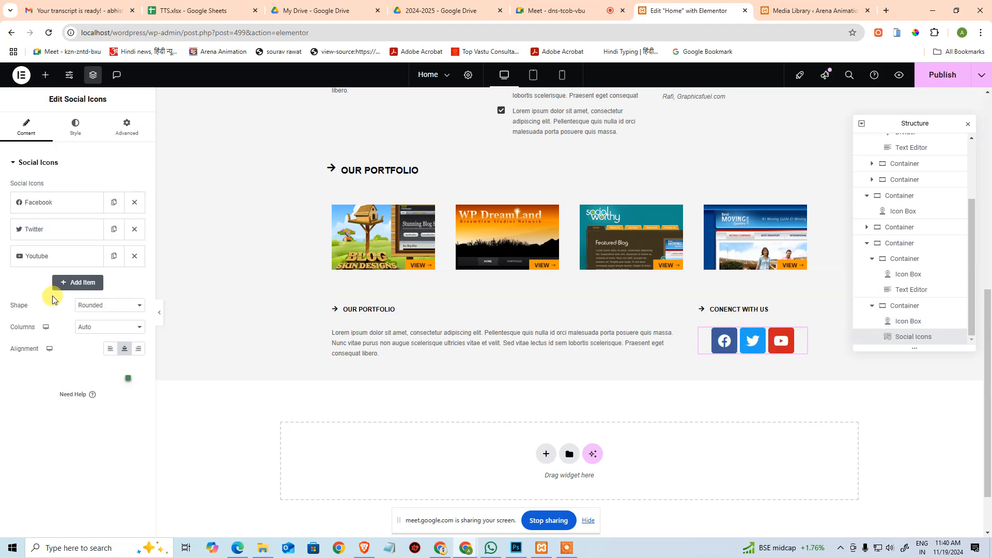
- Compare the social icon order with the Photoshop design and move Twitter ahead of Facebook
key("alt+Tab")
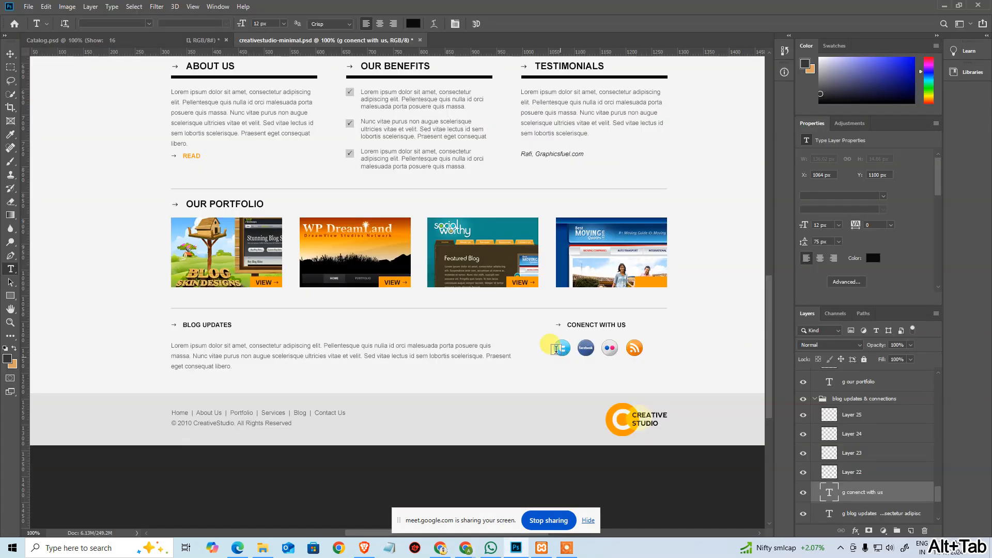
key("alt+Tab")
key("alt+Tab")
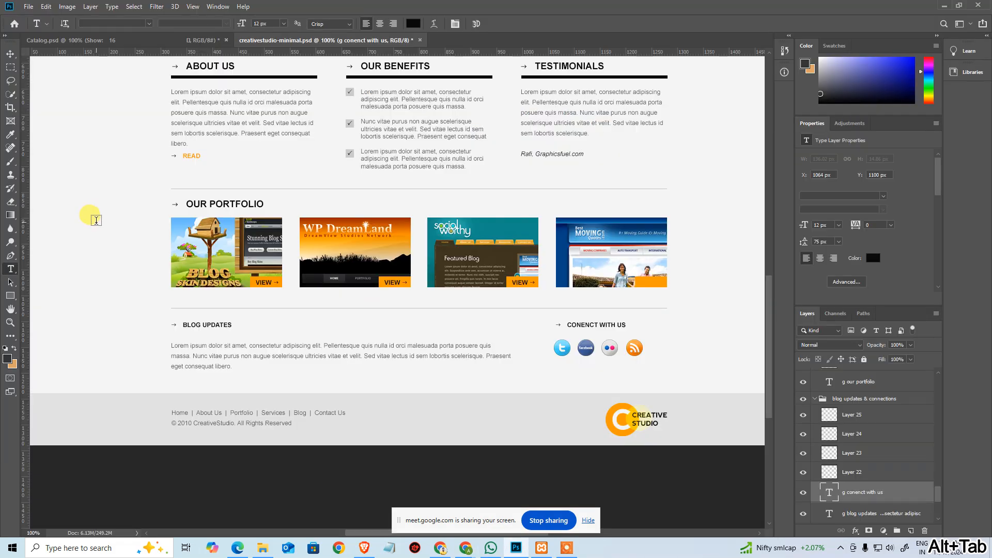
key("alt+Tab")
left_click_drag(60, 228, 62, 204)
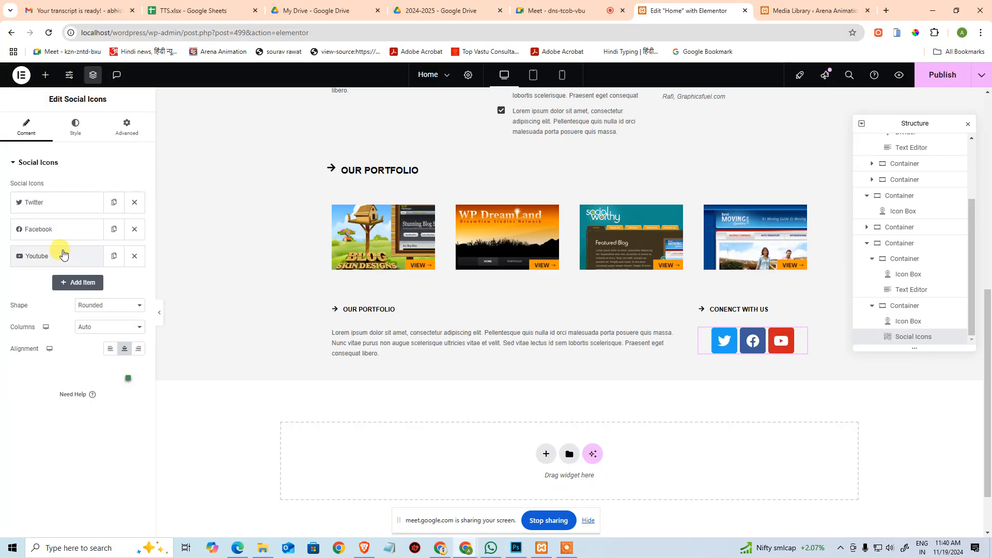
- Replace the Youtube item's icon with the Flickr icon from the icon library, matching the Photoshop design
key("alt+Tab")
key("alt+Tab")
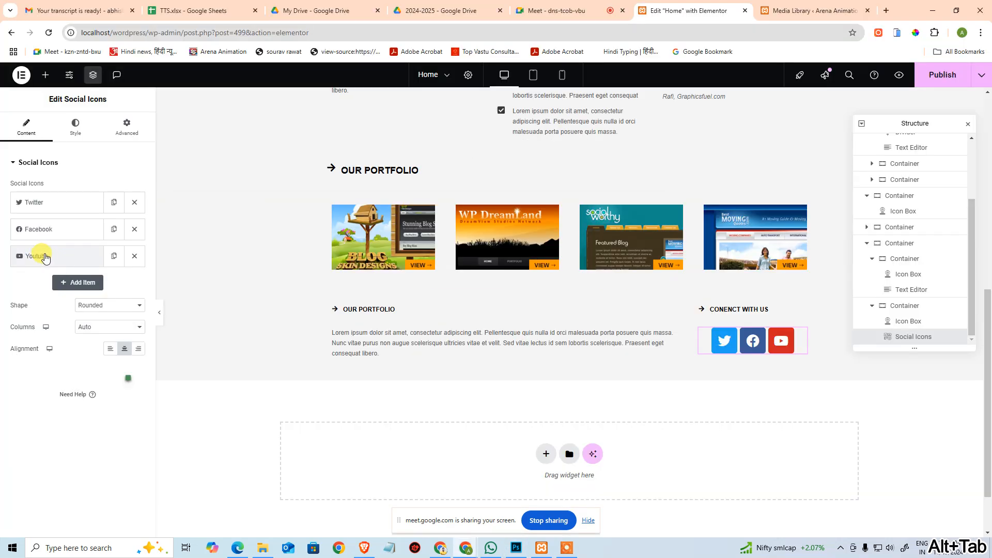
left_click(46, 256)
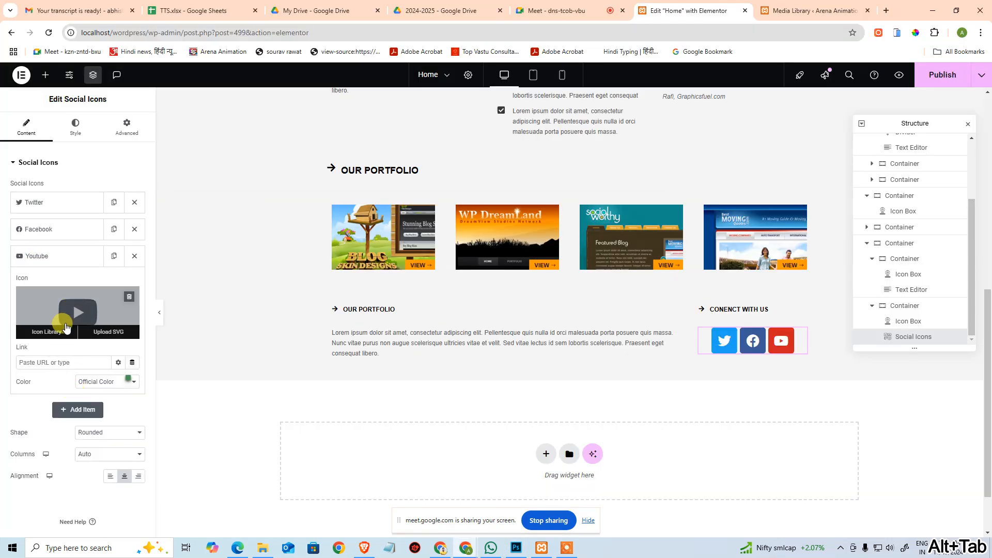
left_click(66, 327)
left_click(494, 138)
type("f")
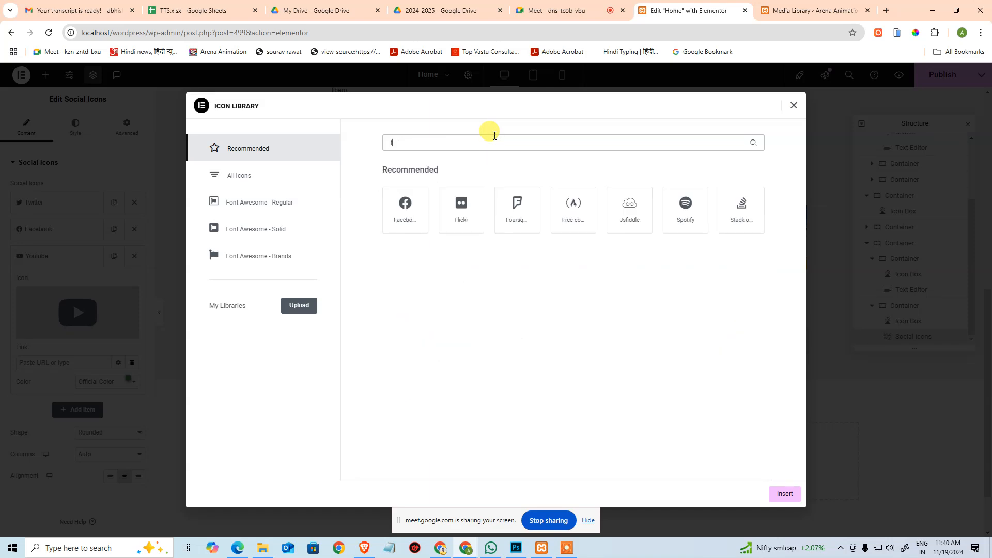
type("li")
left_click(416, 210)
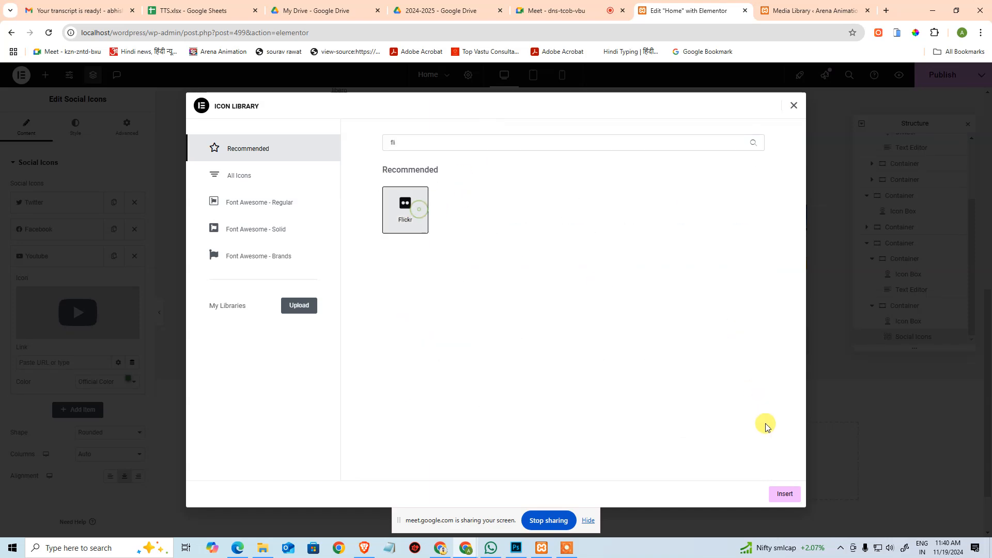
left_click(784, 494)
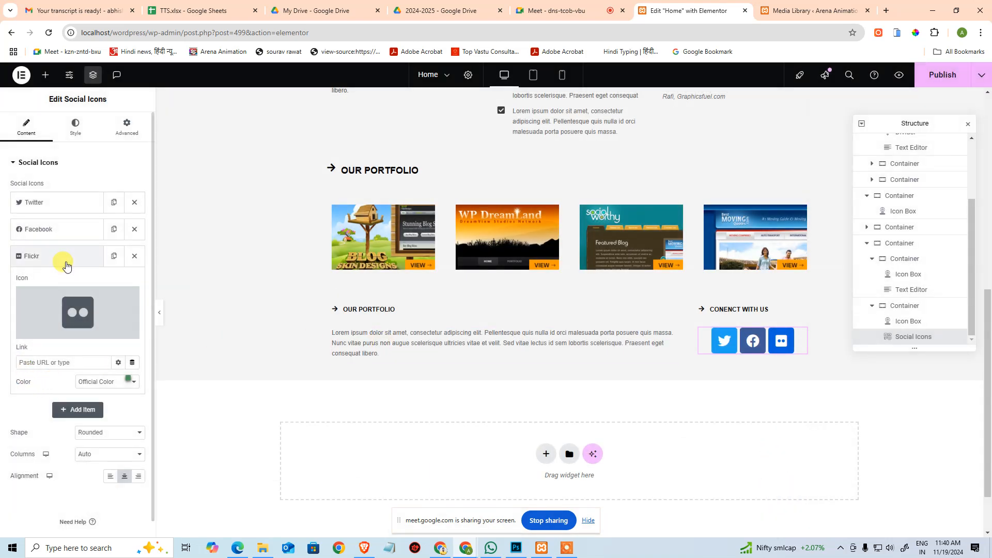
- Replace the Wordpress item's icon in the Social Icons widget with the Rss icon from the icon library
left_click(66, 265)
left_click(70, 282)
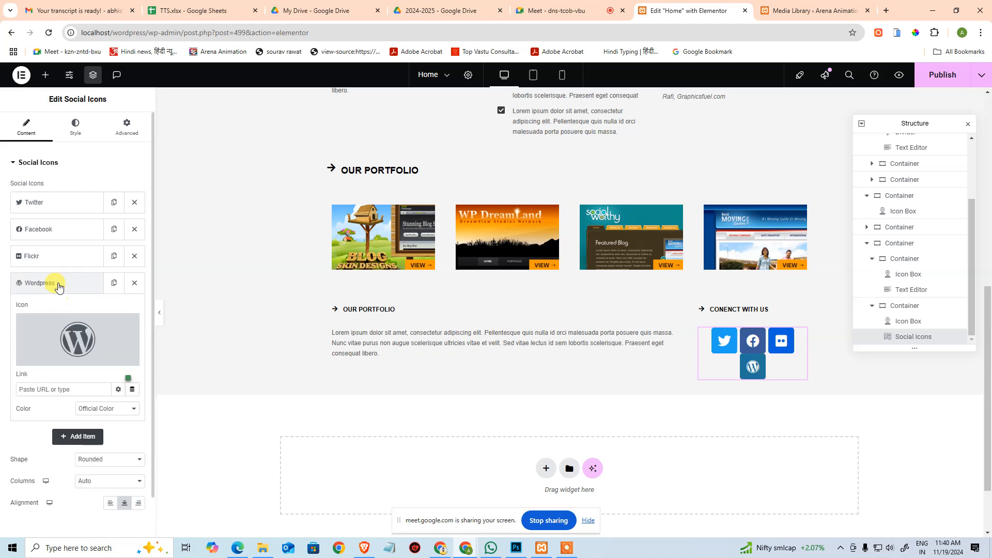
left_click(58, 284)
left_click(56, 284)
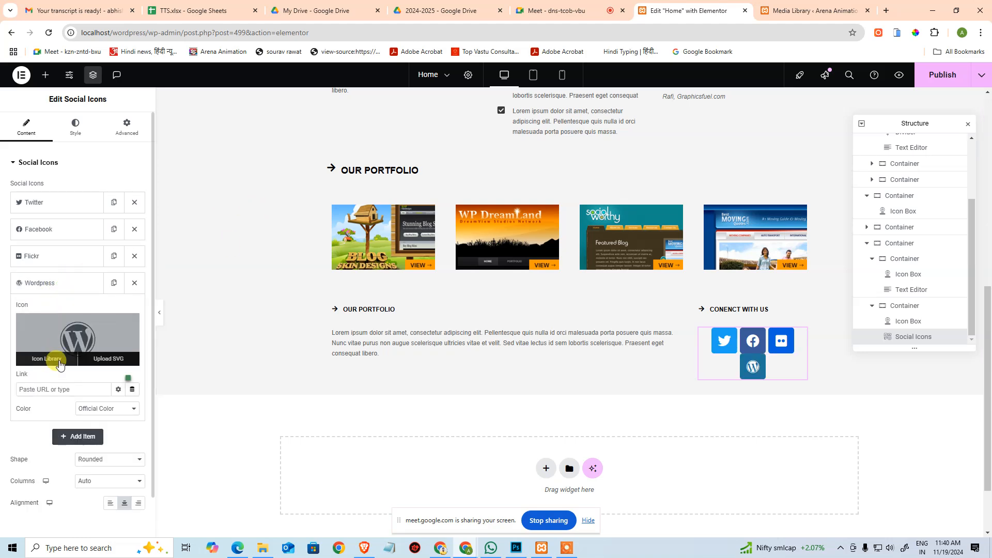
left_click(60, 363)
left_click(505, 141)
type("rss")
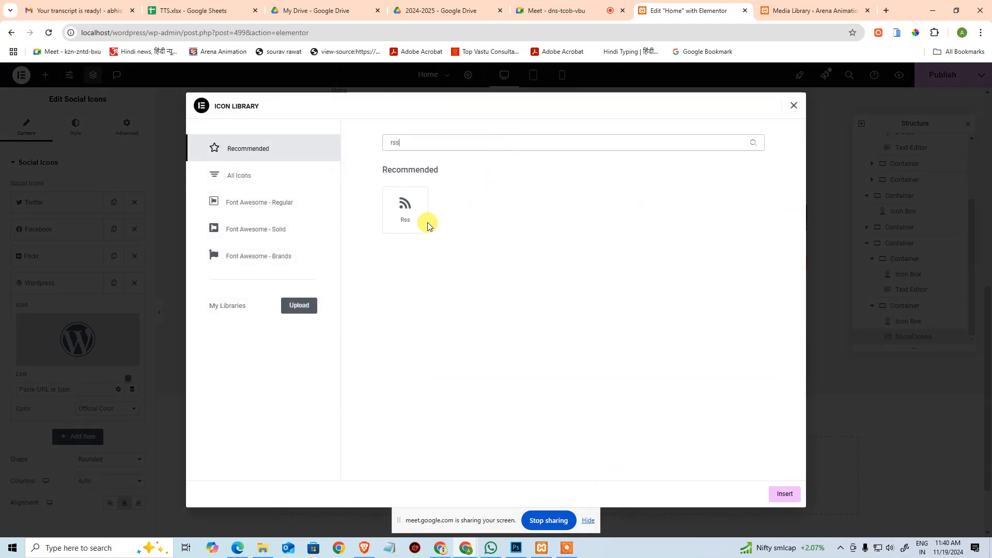
left_click(426, 225)
left_click(781, 494)
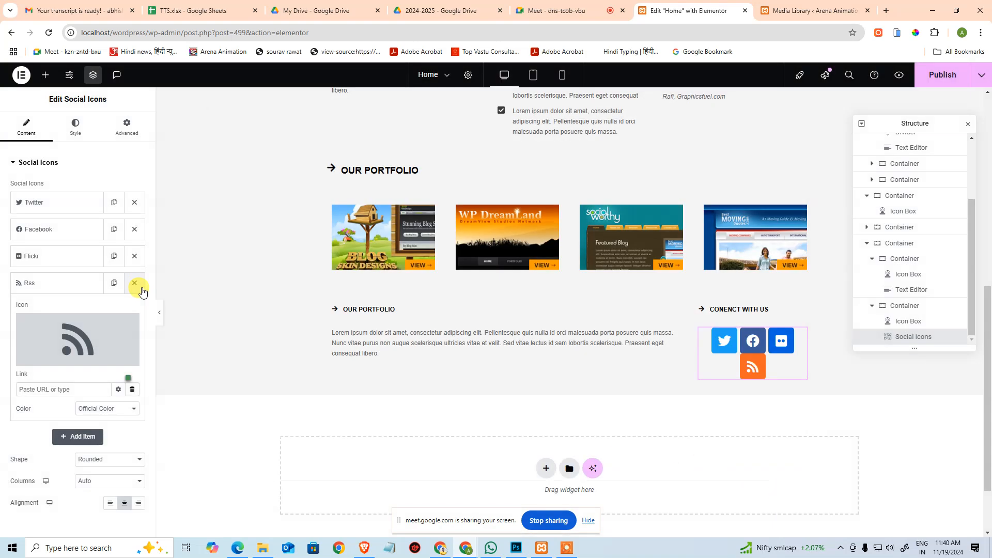
left_click(70, 281)
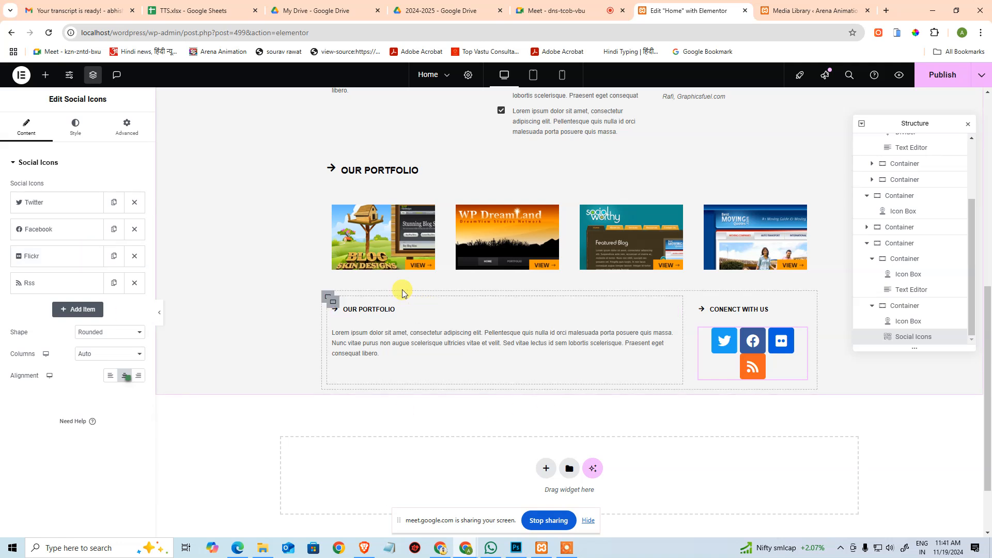
- Try the Square and Rounded shapes for the social icons, settle on Circle, and compare with the Photoshop design
left_click(94, 336)
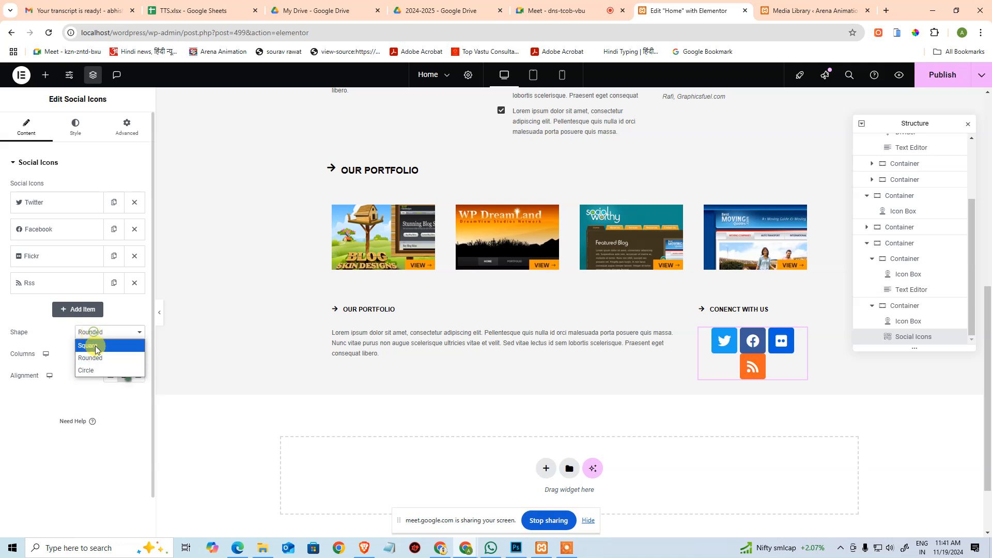
left_click(95, 343)
left_click(96, 336)
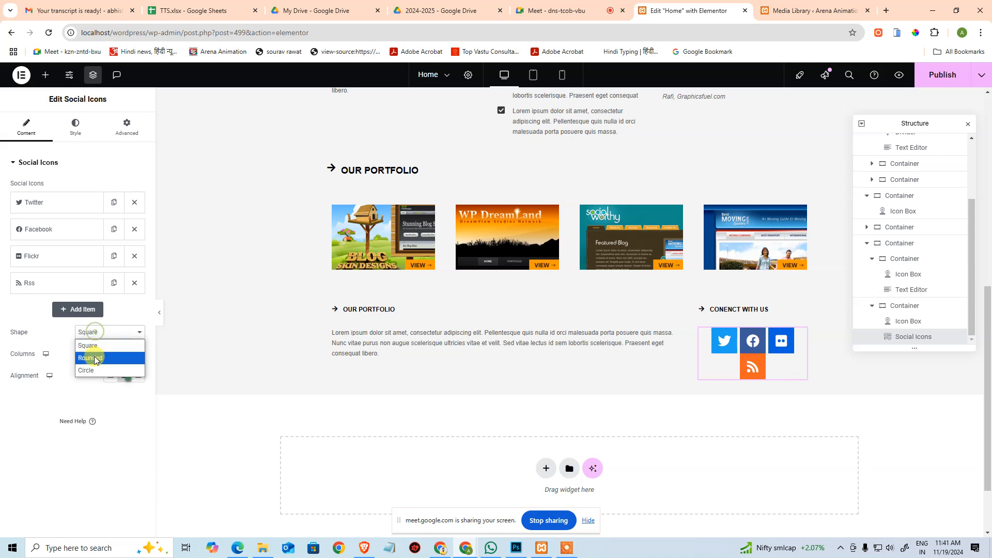
left_click(92, 358)
left_click(97, 336)
left_click(97, 371)
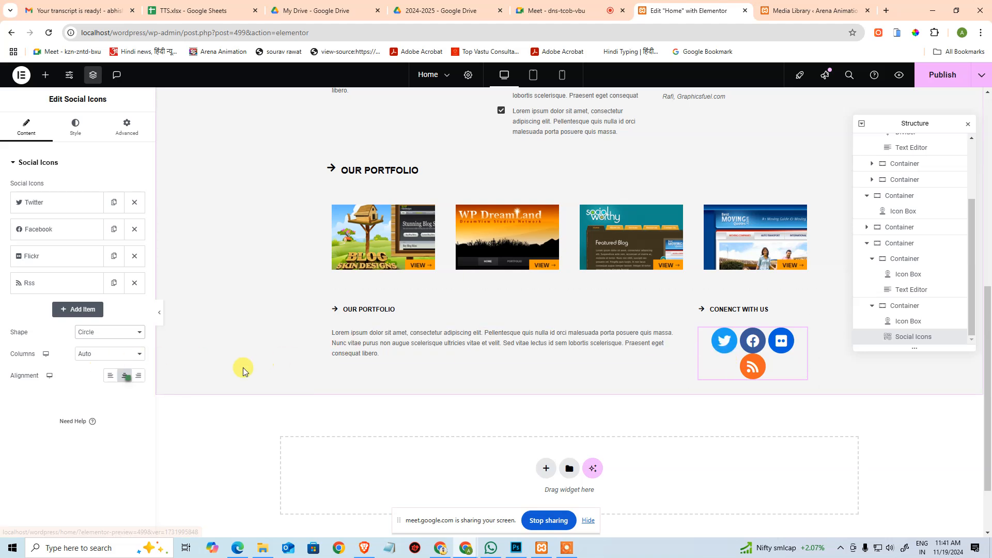
left_click(111, 333)
key("alt+Tab")
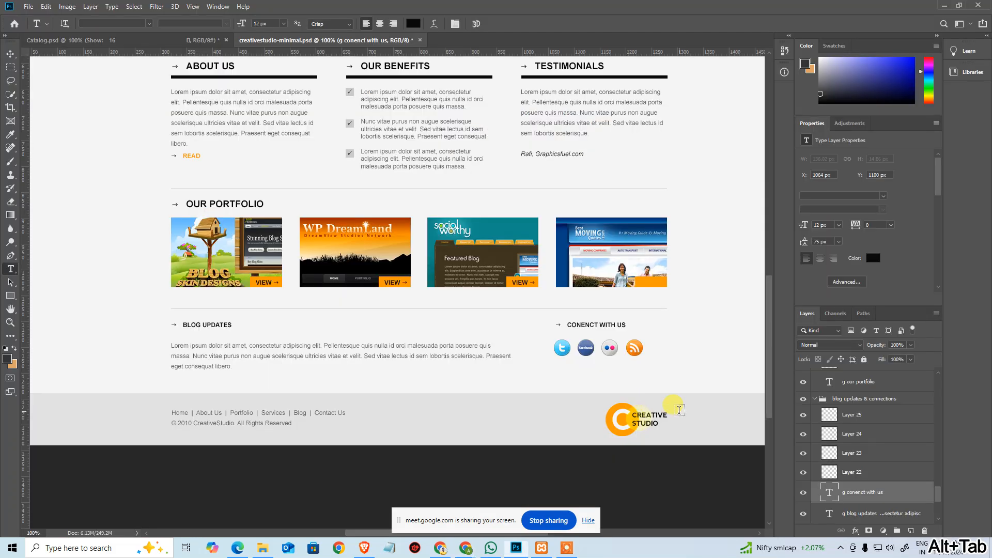
key("alt+Tab")
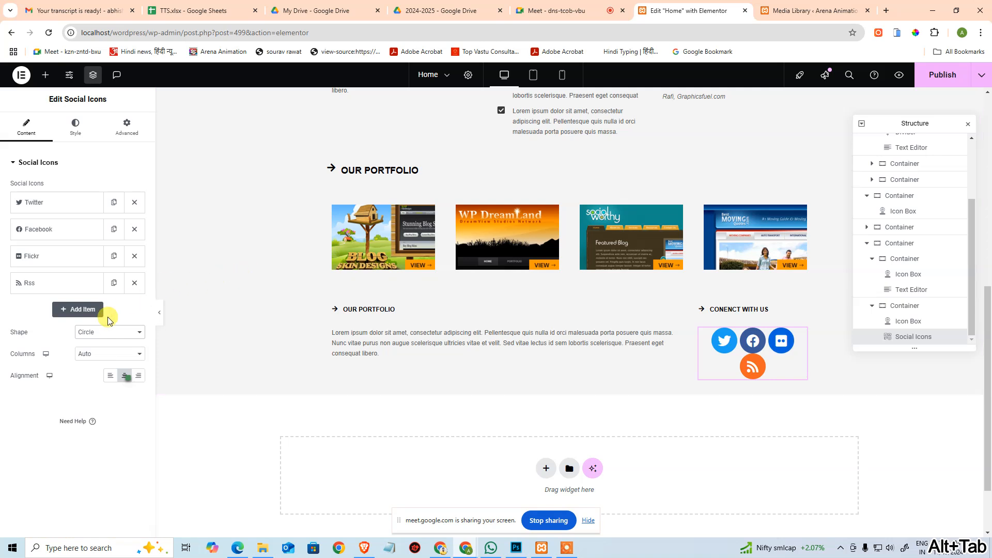
- Try 5 columns for the social icons and settle on 4
left_click(106, 355)
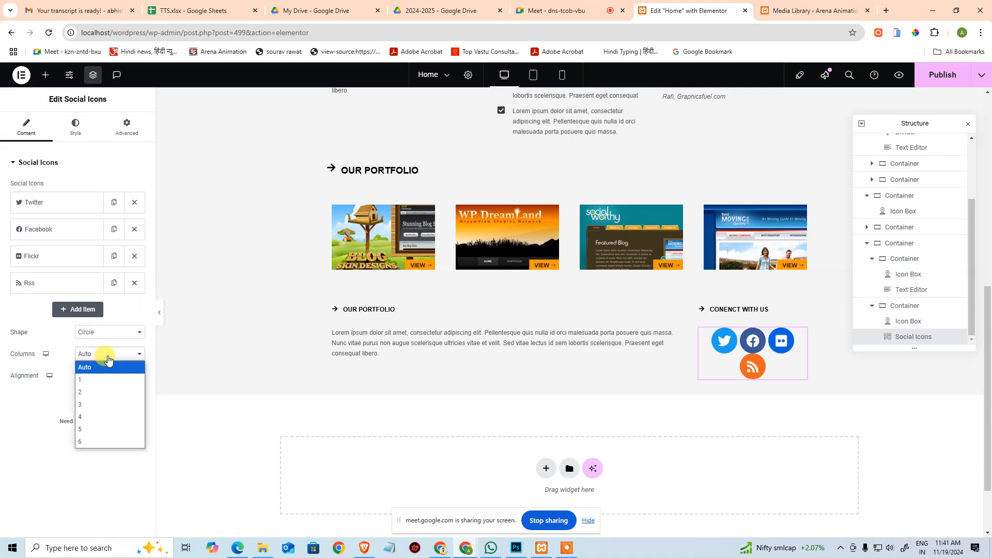
left_click(98, 428)
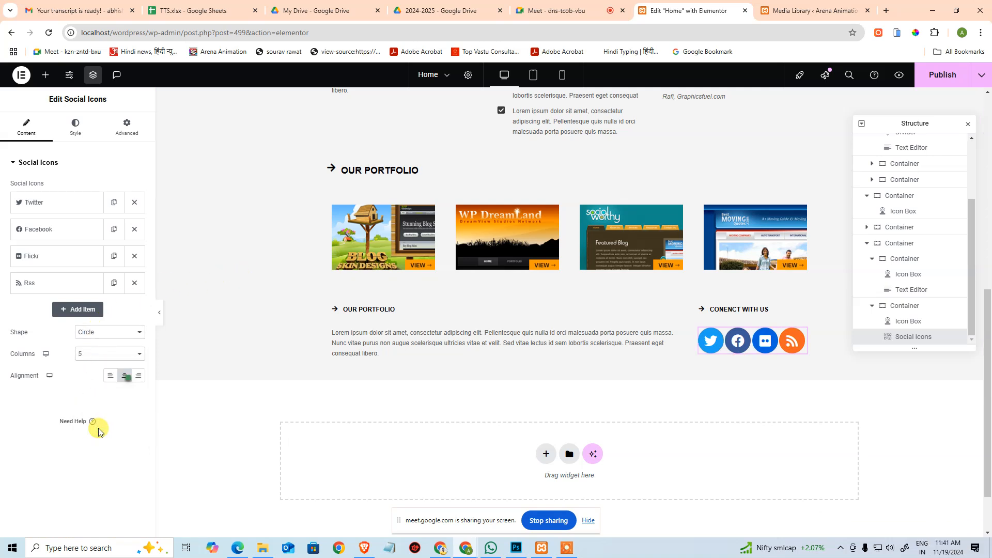
left_click(89, 355)
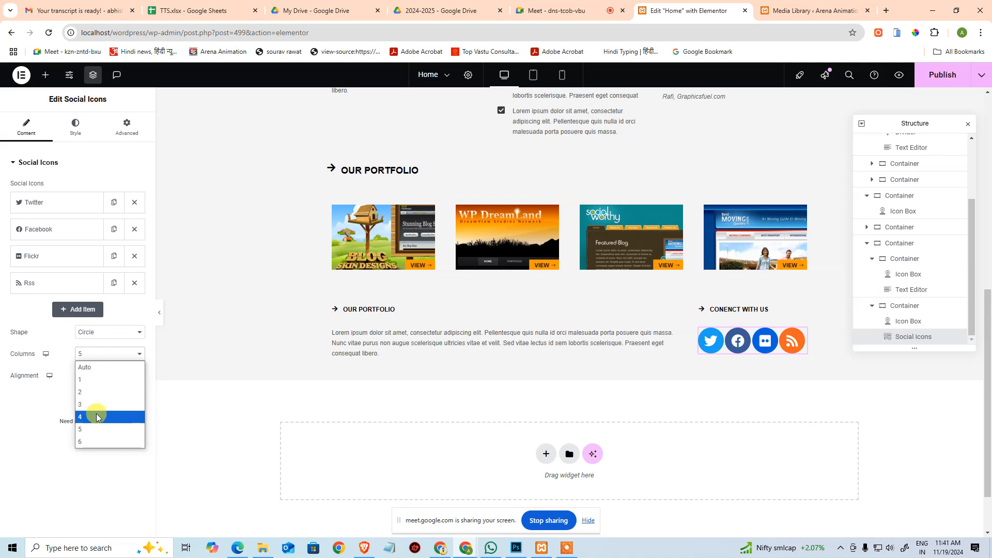
left_click(96, 415)
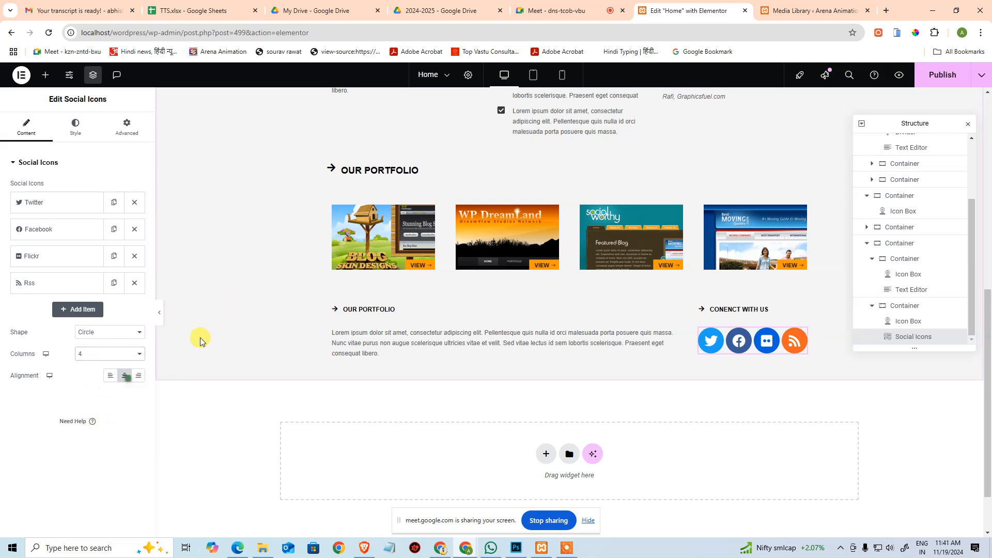
- Check the social icons' color style options and set their hover animation to Grow
left_click(78, 132)
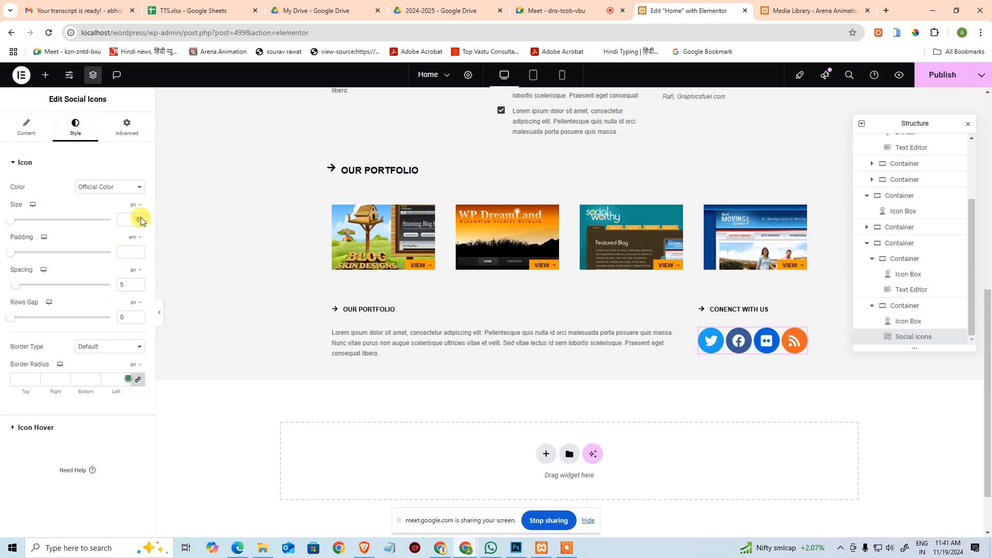
left_click(112, 191)
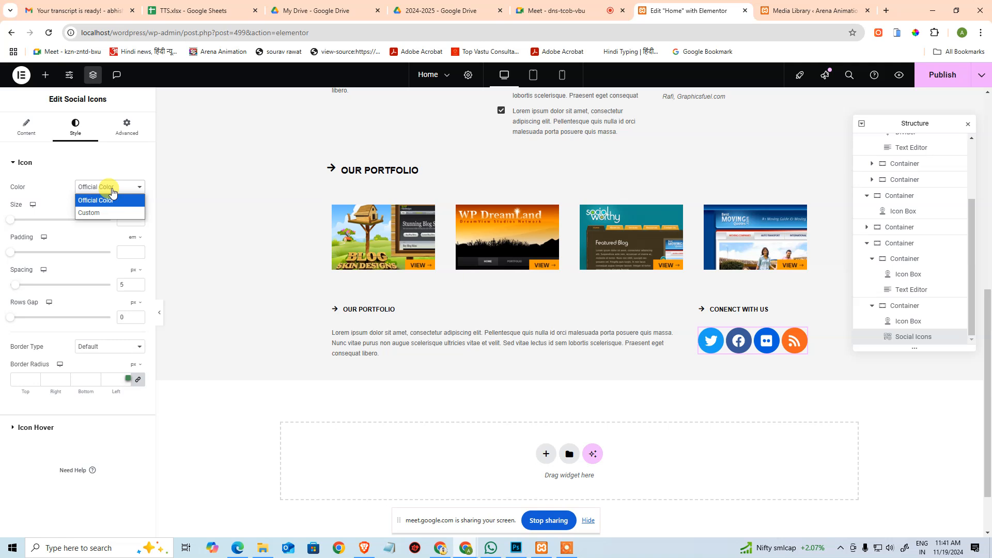
left_click(85, 169)
left_click(85, 169)
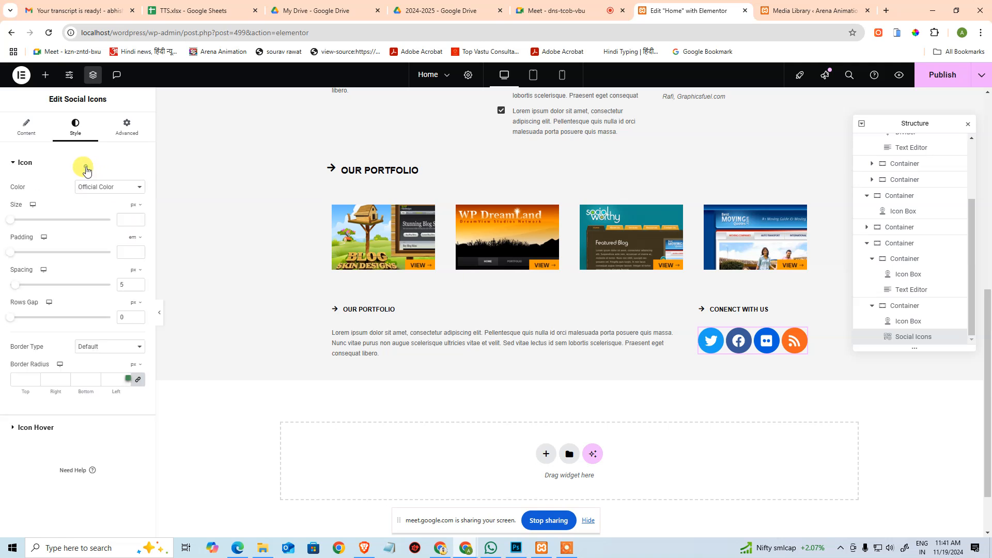
left_click(62, 164)
left_click(63, 188)
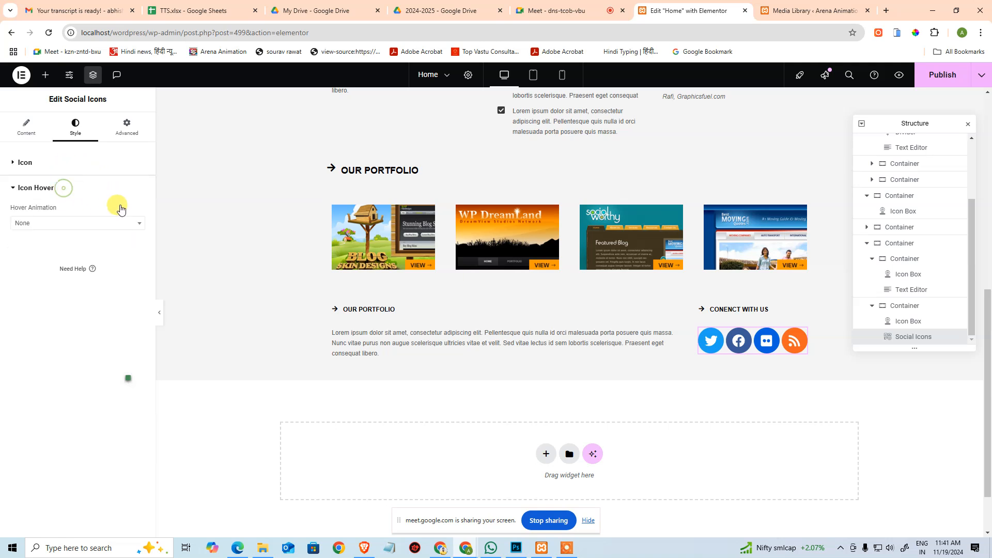
left_click(92, 224)
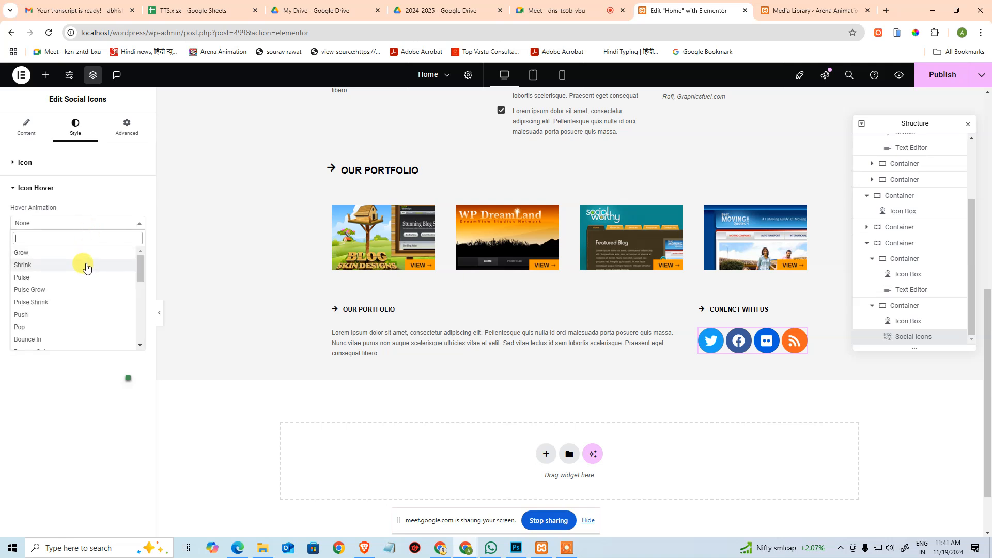
left_click(86, 253)
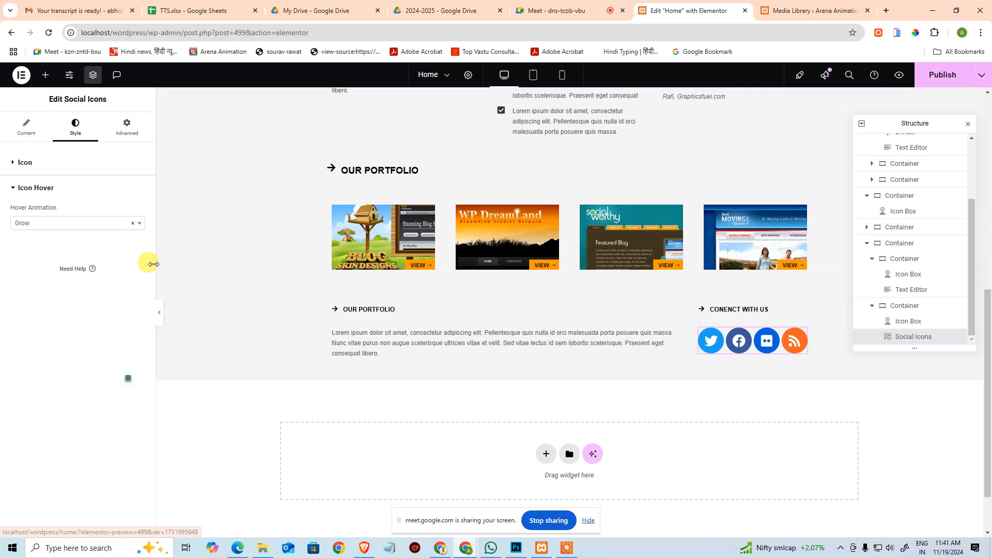
left_click(134, 225)
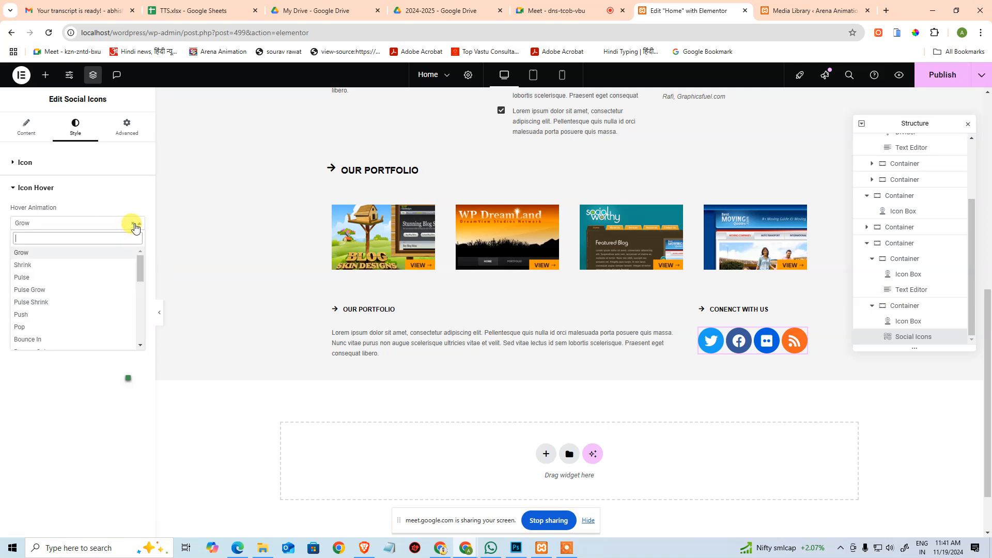
left_click(135, 228)
left_click(133, 226)
left_click(113, 201)
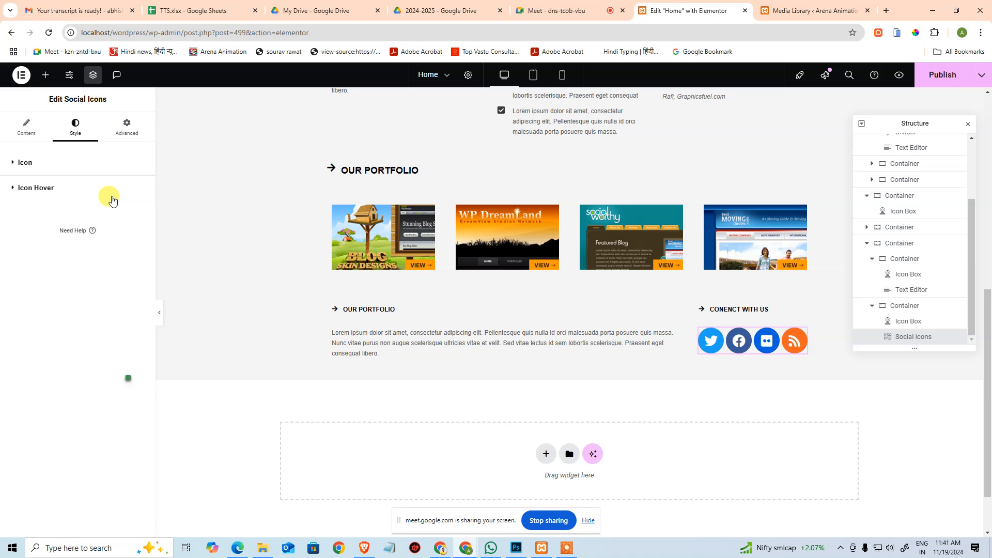
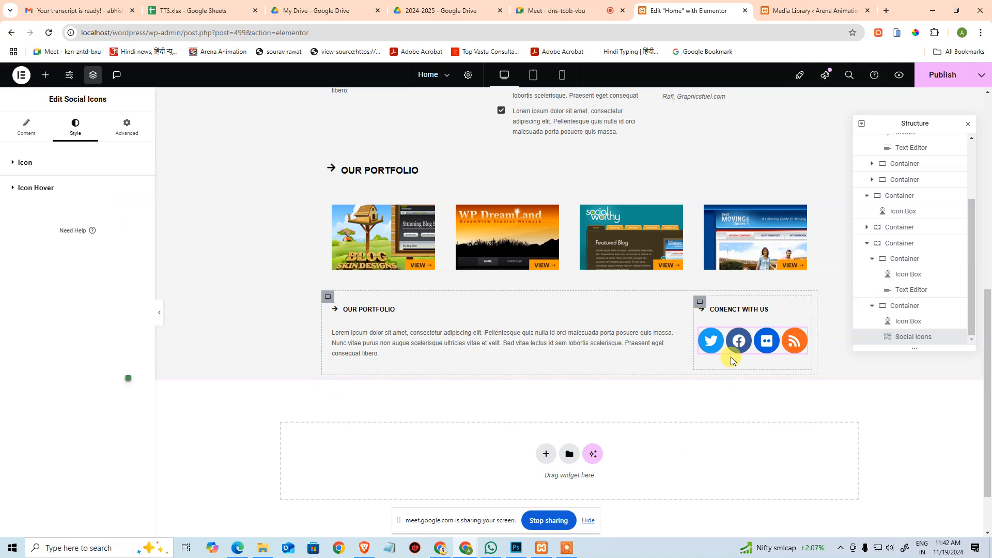
left_click(133, 134)
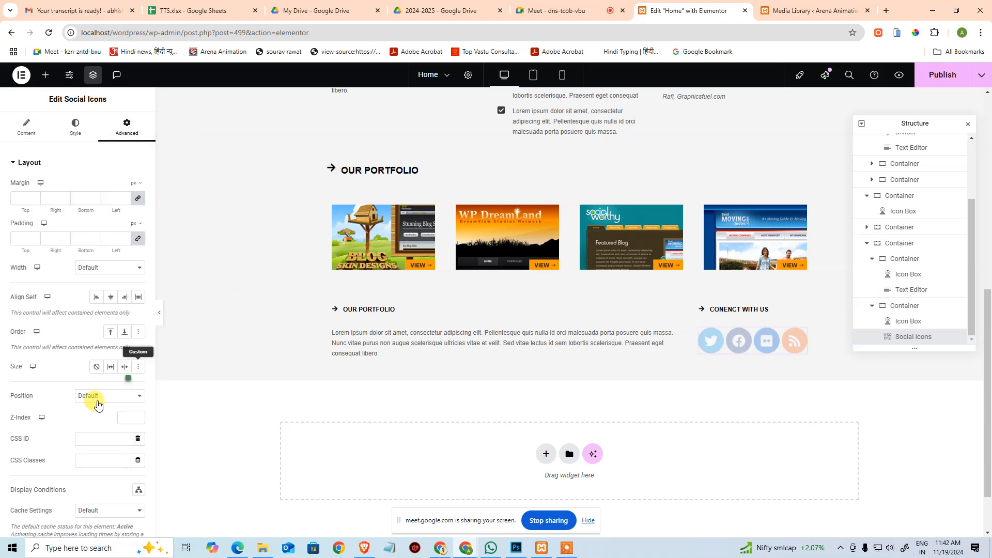
scroll(95, 414, "down", 6)
scroll(158, 382, "down", 1)
scroll(73, 322, "up", 6)
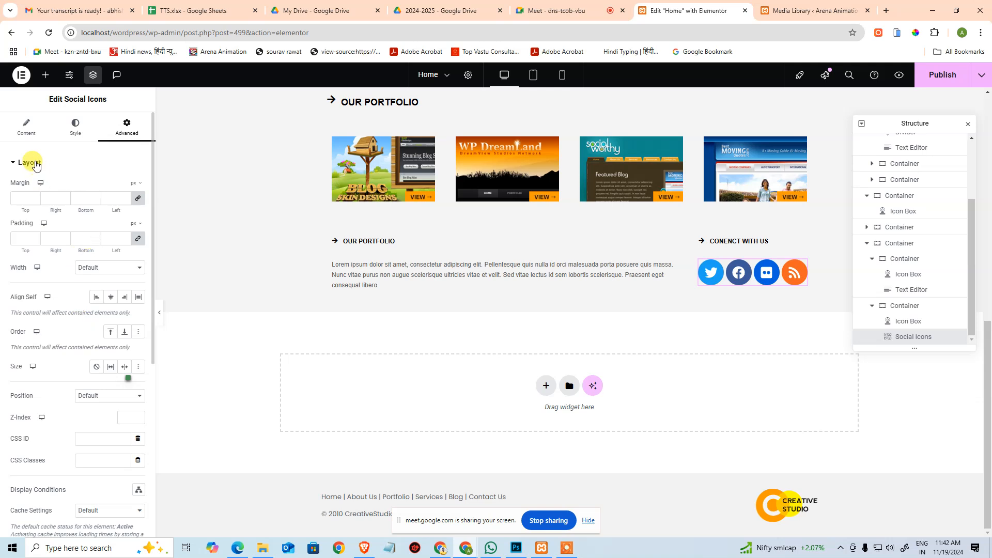
left_click(28, 136)
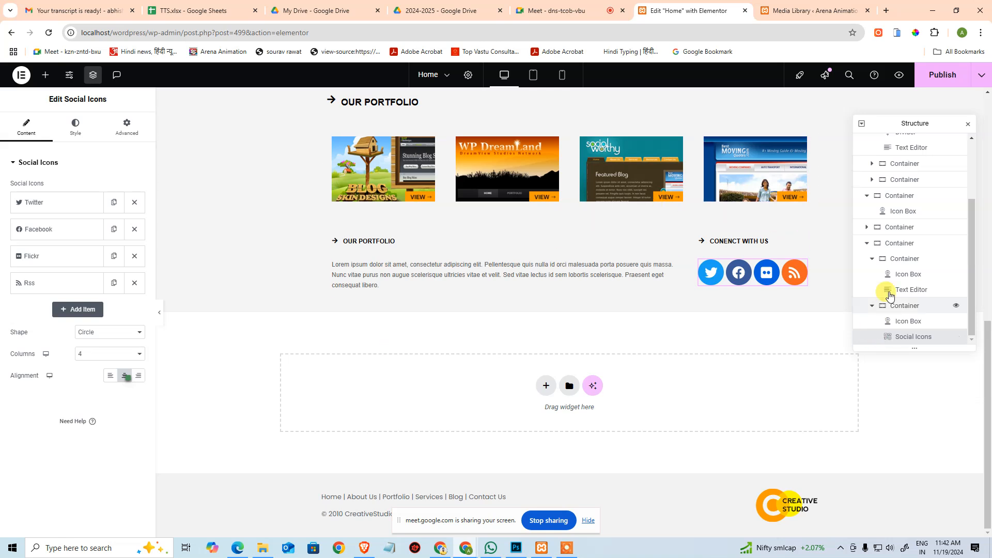
- Collapse the nested container that holds the three text columns in the page structure
scroll(886, 288, "up", 3)
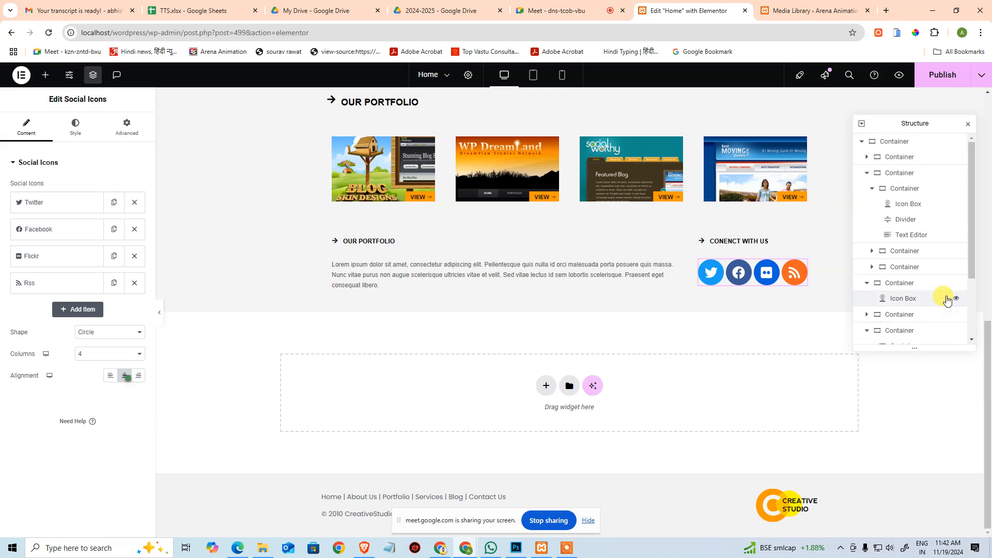
left_click(867, 174)
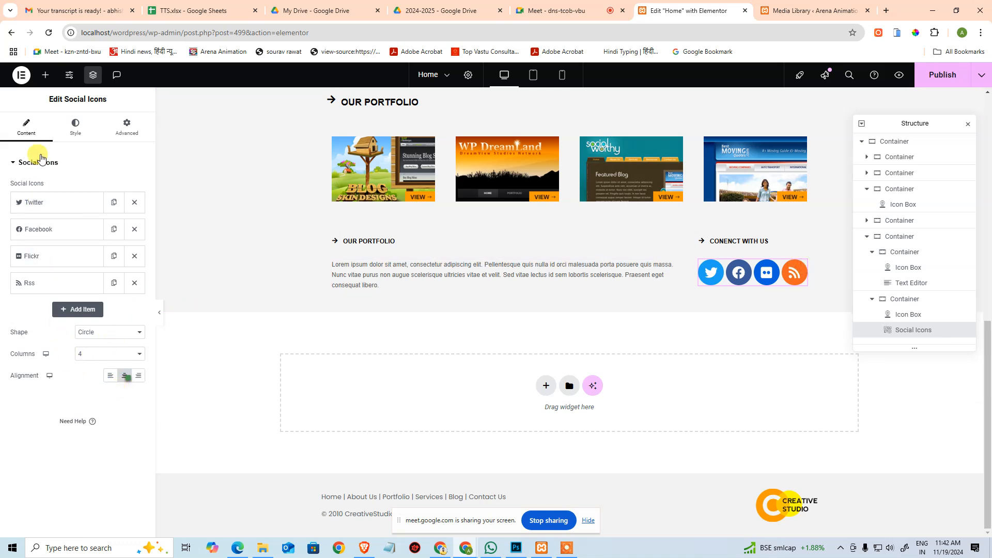
- Try a social icon size of 17 px
left_click(77, 134)
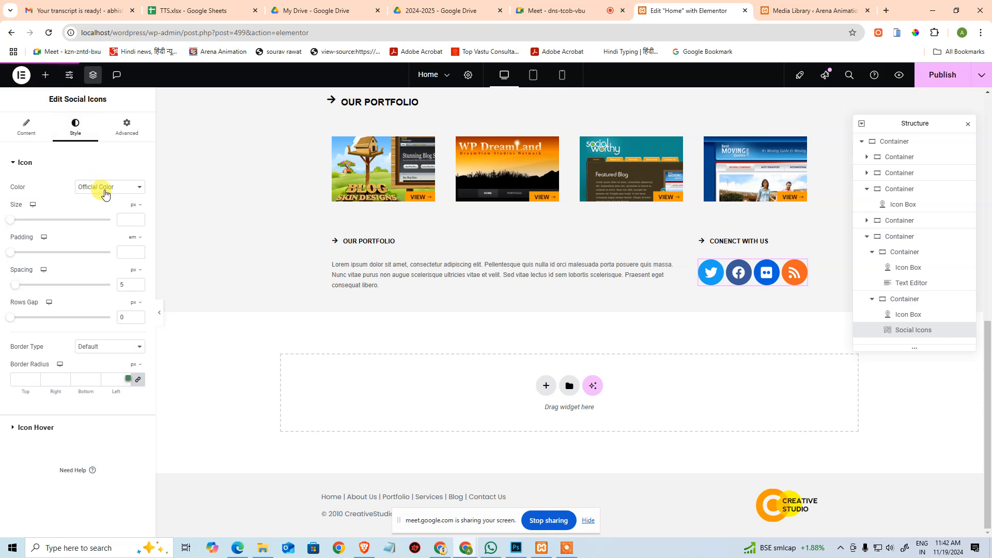
left_click_drag(12, 223, 16, 225)
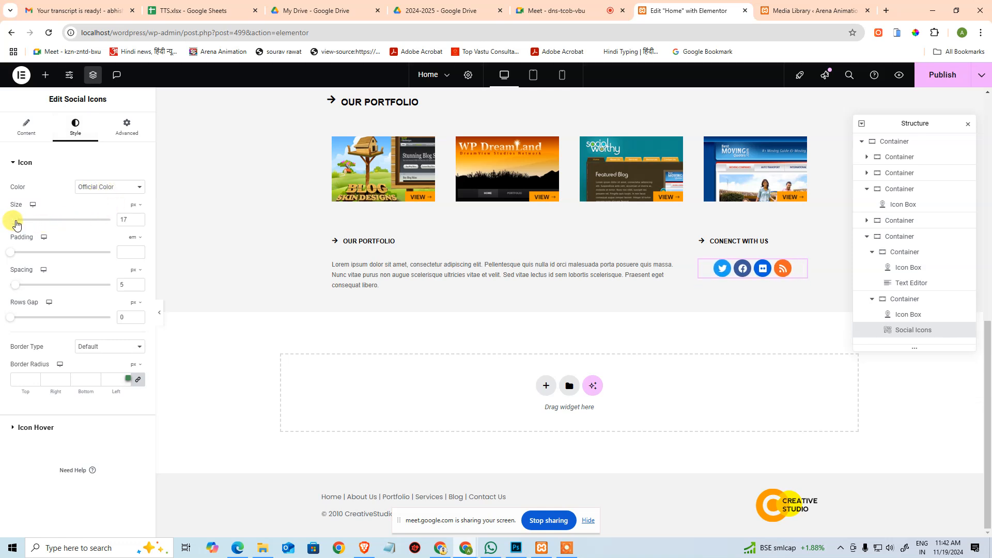
- Switch to Photoshop and check the Twitter icon's width and height in the design
left_click(516, 546)
key("v")
left_click(562, 347)
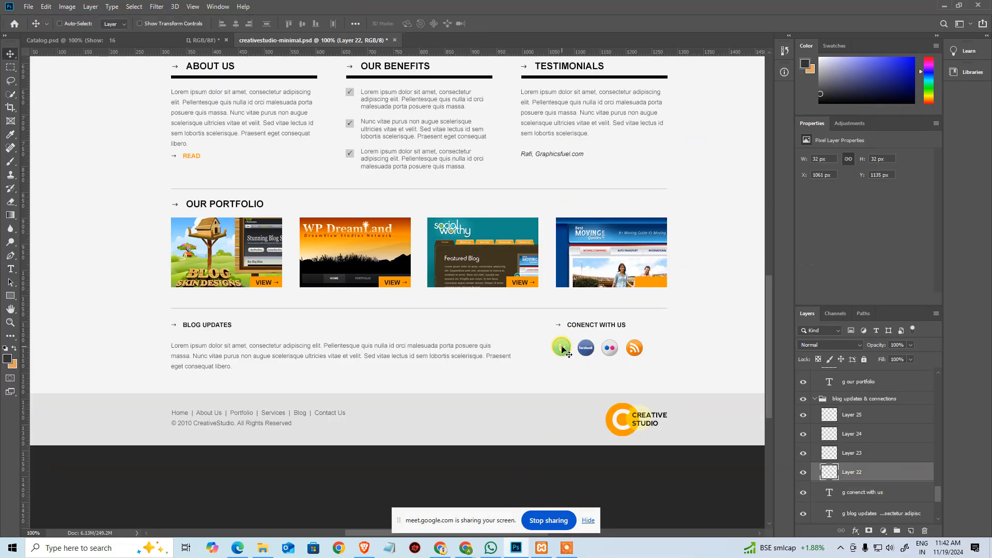
key("ctrl+t")
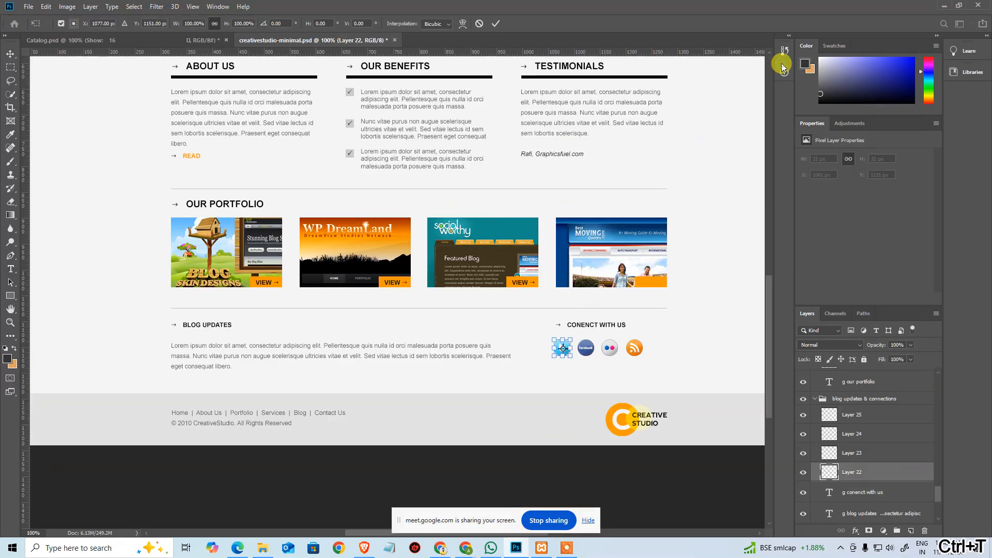
left_click(783, 72)
key("alt+Tab")
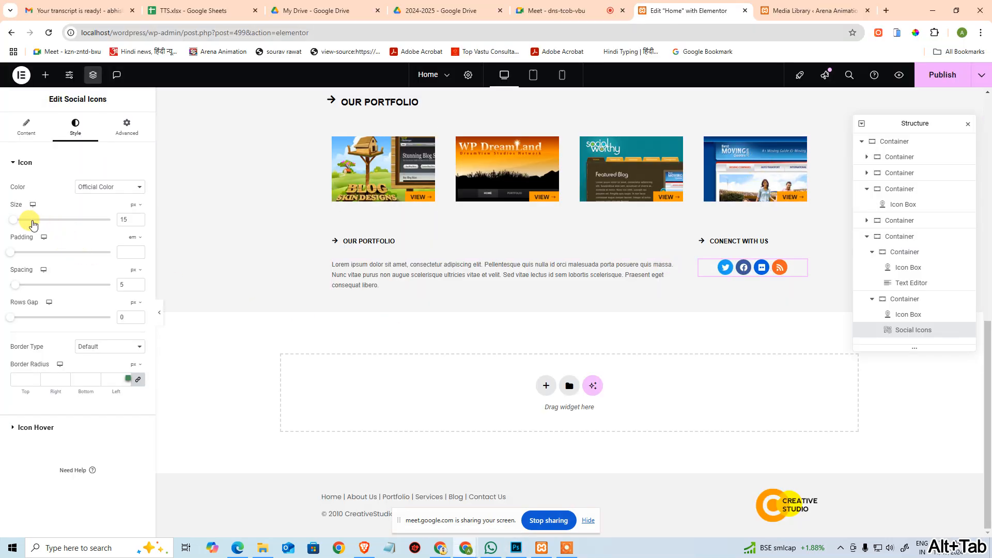
- Set the social icon size to 23 px and return to the Photoshop design for comparison
left_click_drag(11, 221, 16, 227)
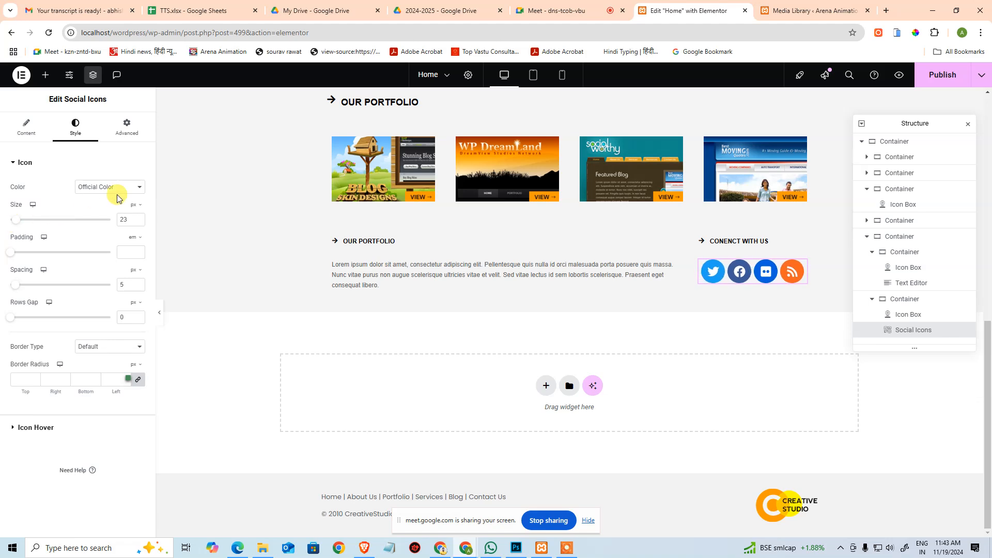
key("alt+Tab")
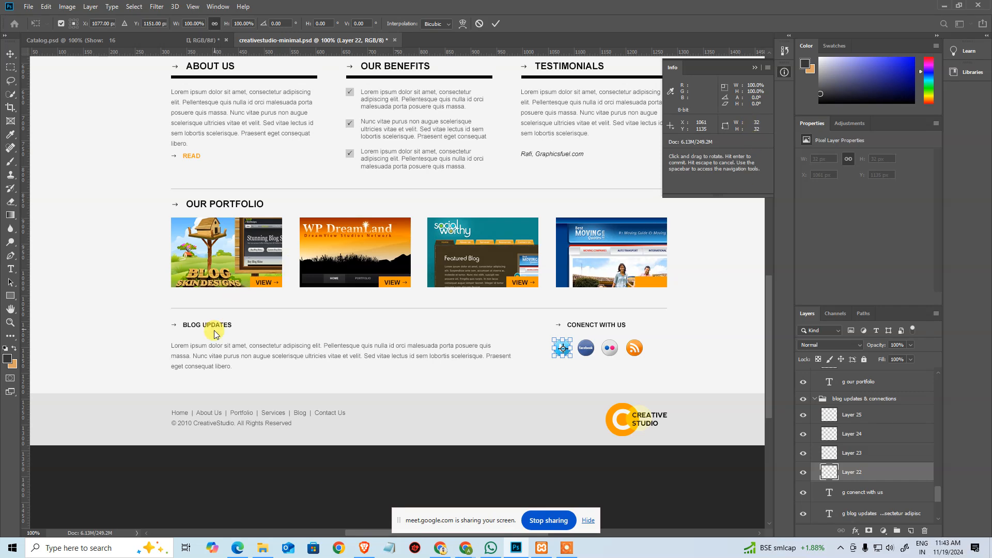
- Cancel the icon transform in Photoshop, return to Elementor and set the social icon size to 16 px
key("ctrl+alt+0")
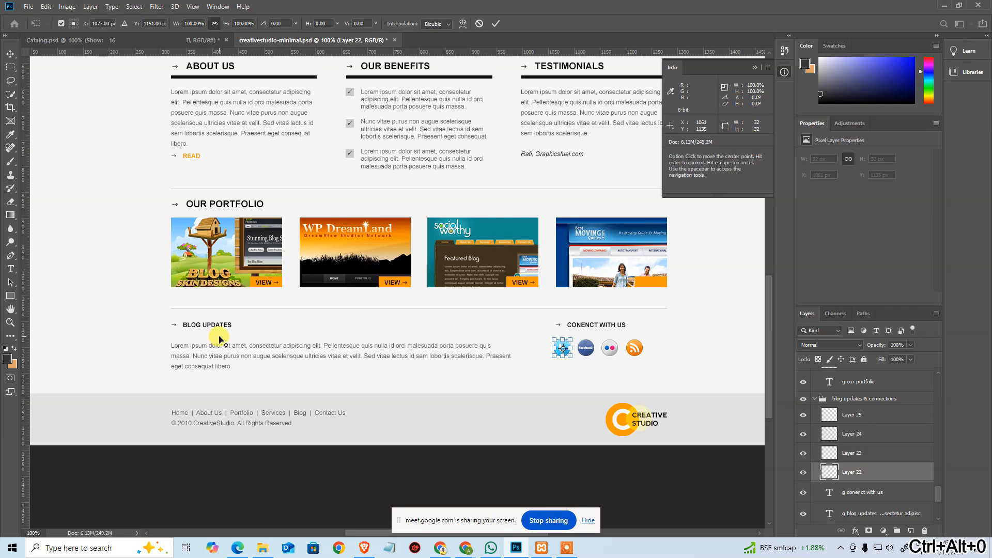
key("Escape")
key("alt+Tab")
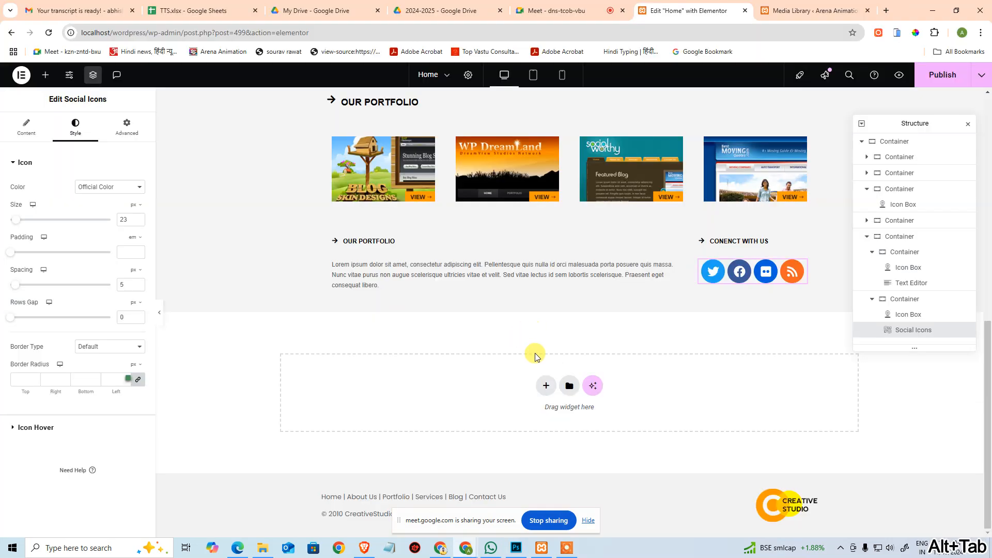
double_click(124, 219)
type("16")
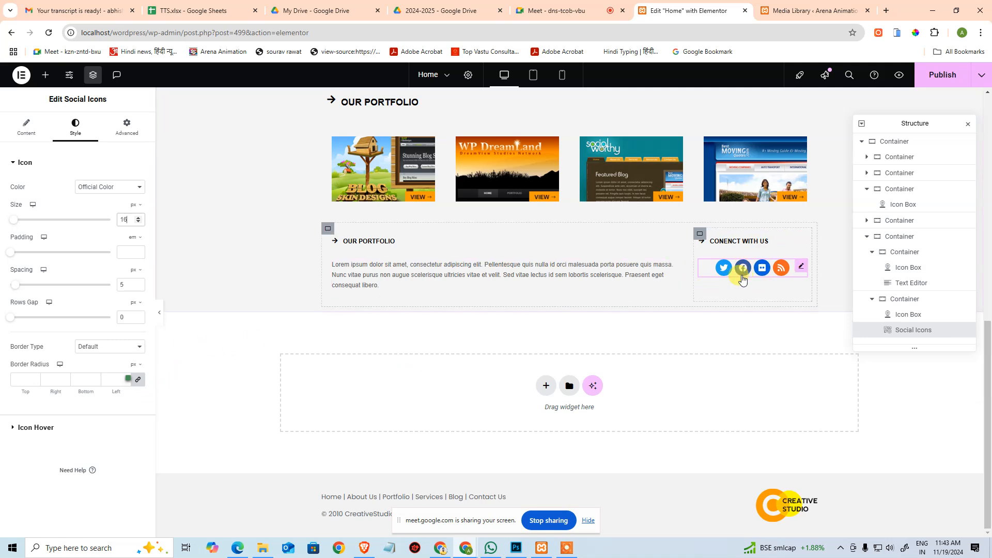
- Align the social icons to the left and set their spacing to 10 px
left_click(27, 126)
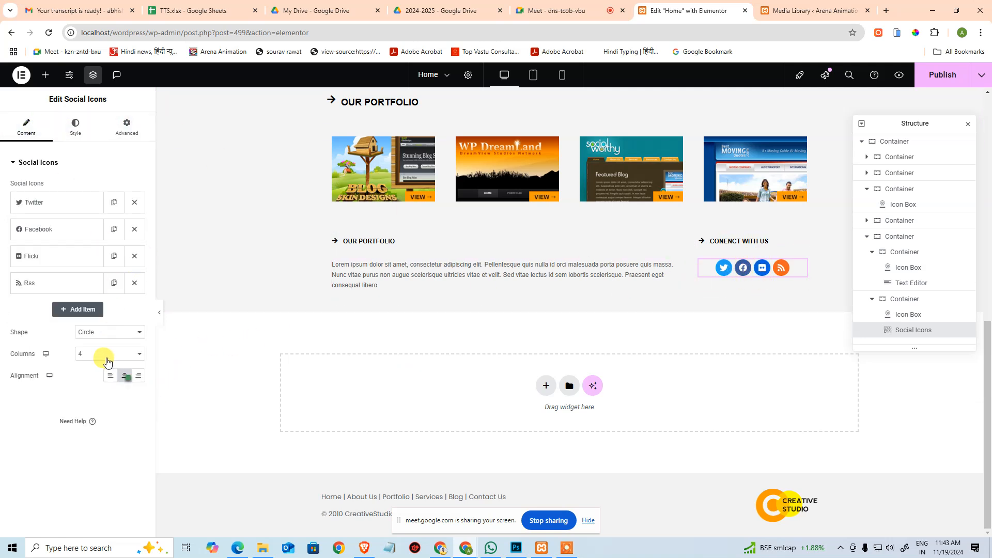
left_click(110, 376)
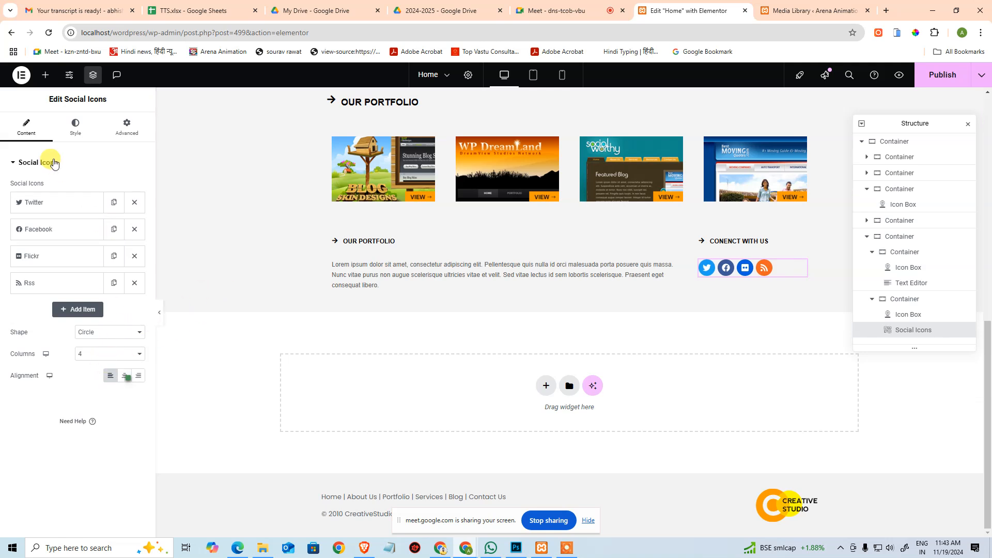
left_click(76, 126)
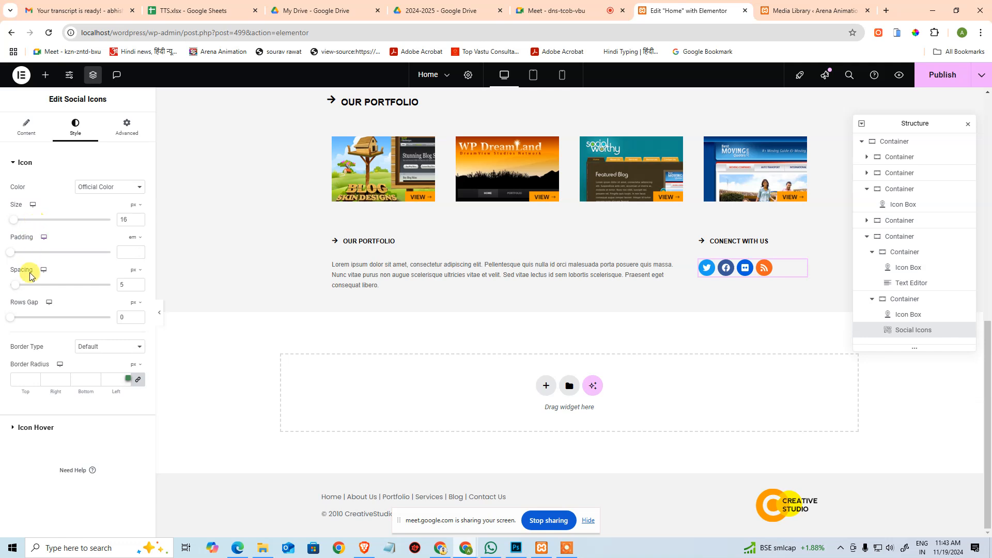
left_click(128, 285)
key("BackSpace")
type("10")
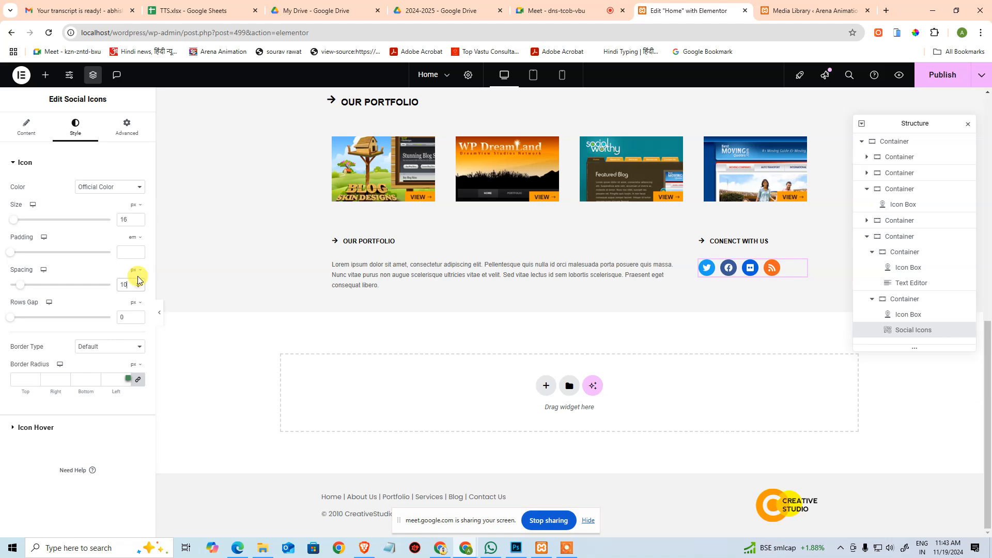
- Compare the social icons and the portfolio section with the Photoshop design, and return to Elementor
key("alt+Tab")
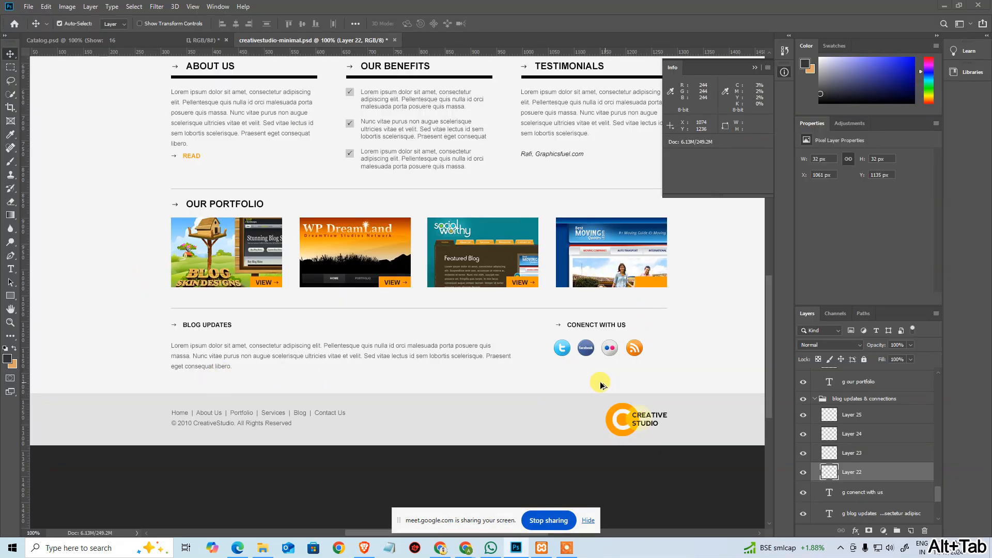
key("alt+Tab")
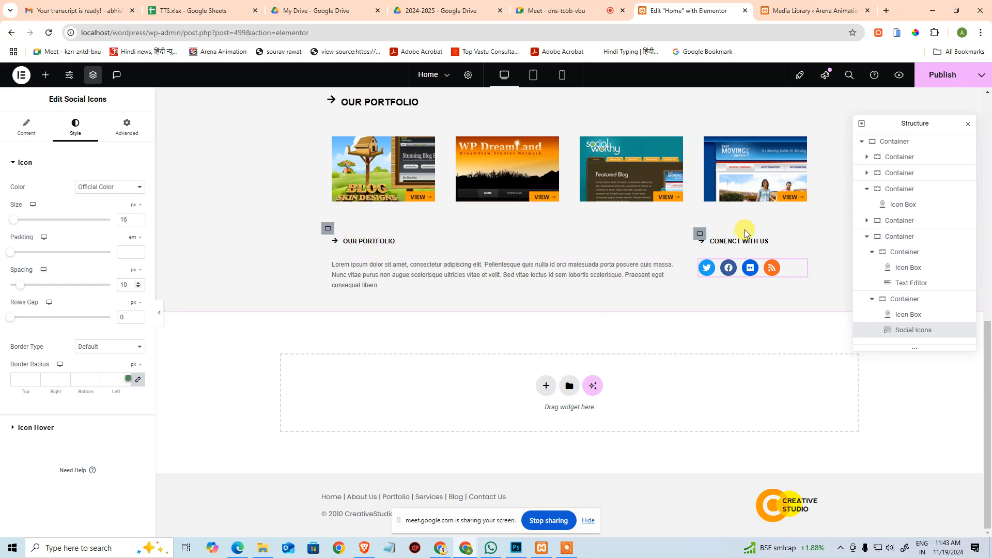
key("alt+Tab")
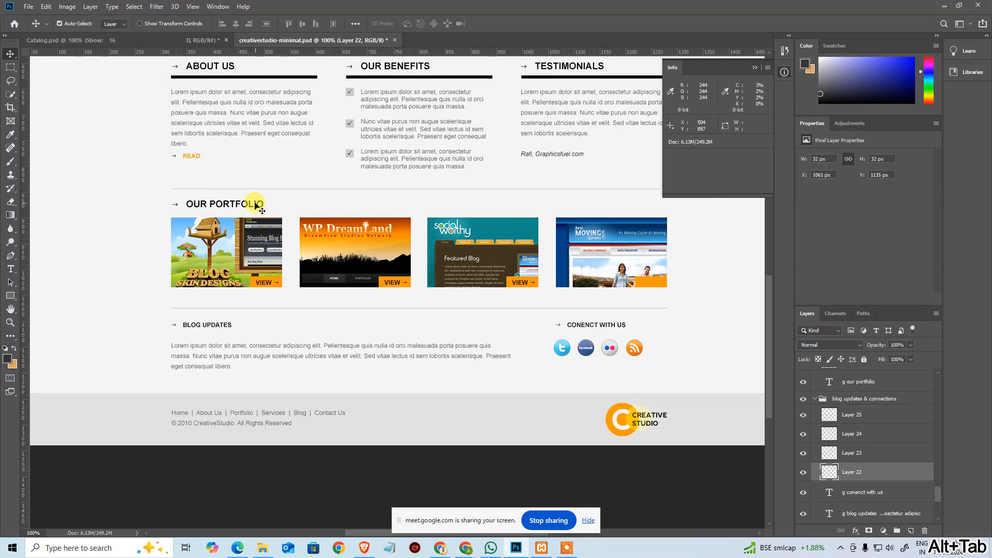
key("alt+Tab")
- Set the column and row gaps of the container holding the four portfolio images to 0 px
scroll(342, 287, "up", 3)
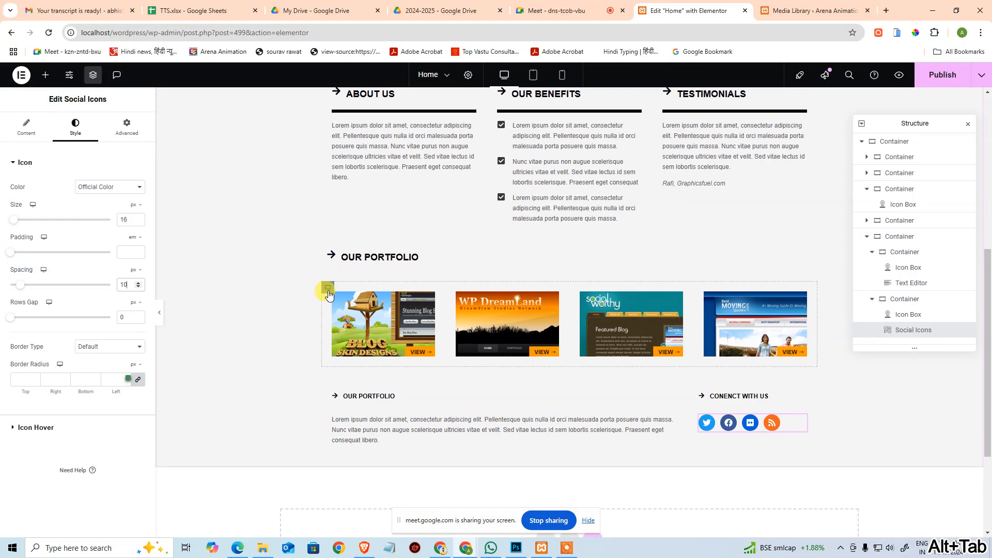
left_click(327, 288)
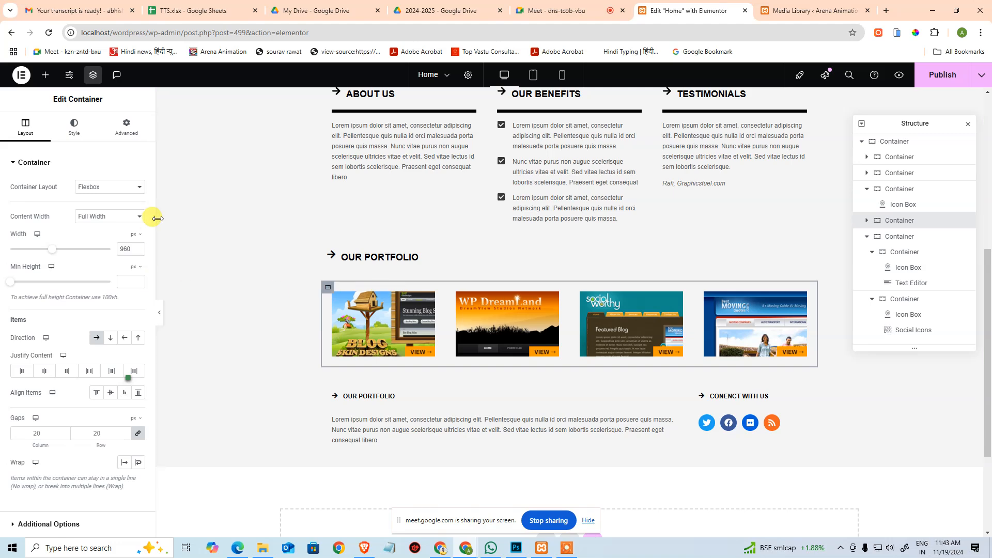
key("alt+Tab")
key("alt+Tab")
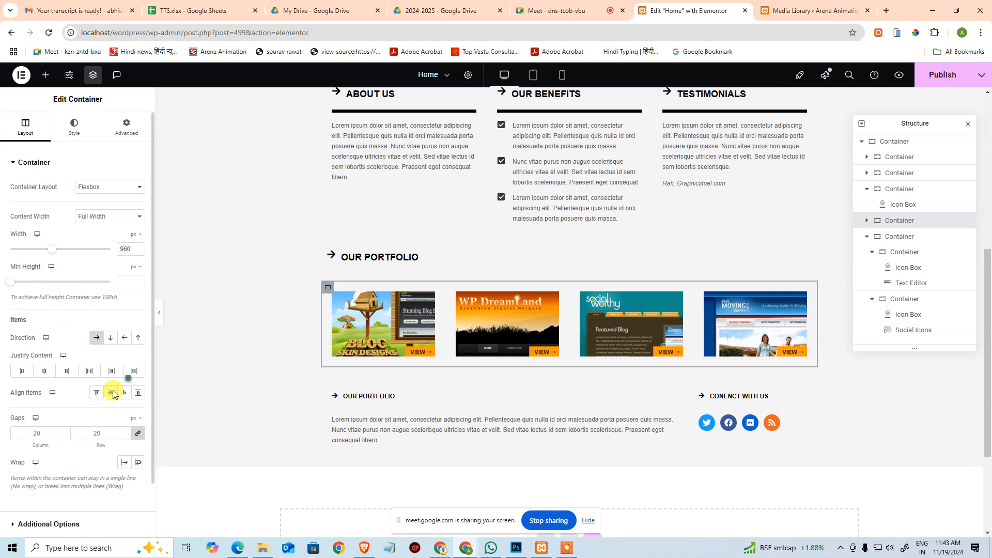
scroll(82, 465, "down", 1)
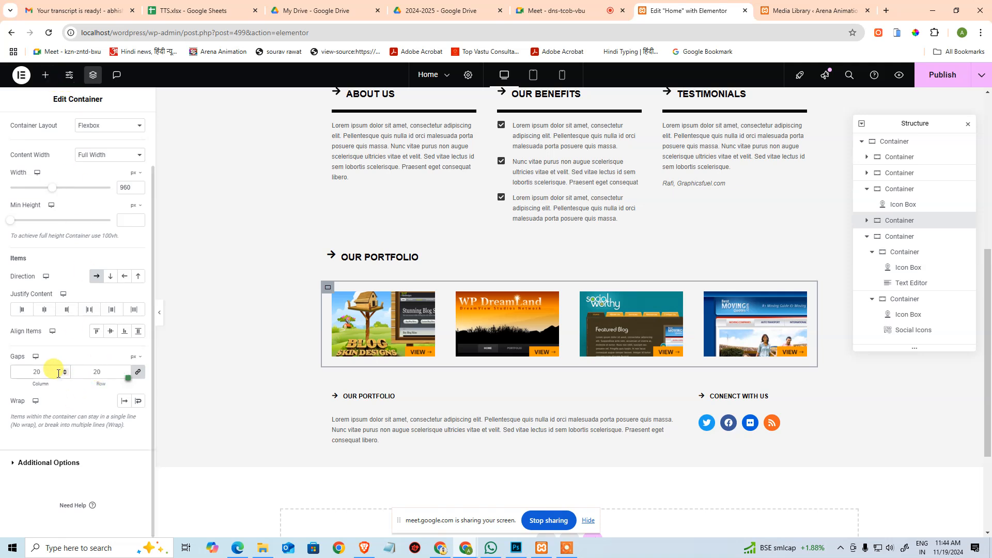
left_click(97, 372)
key("BackSpace")
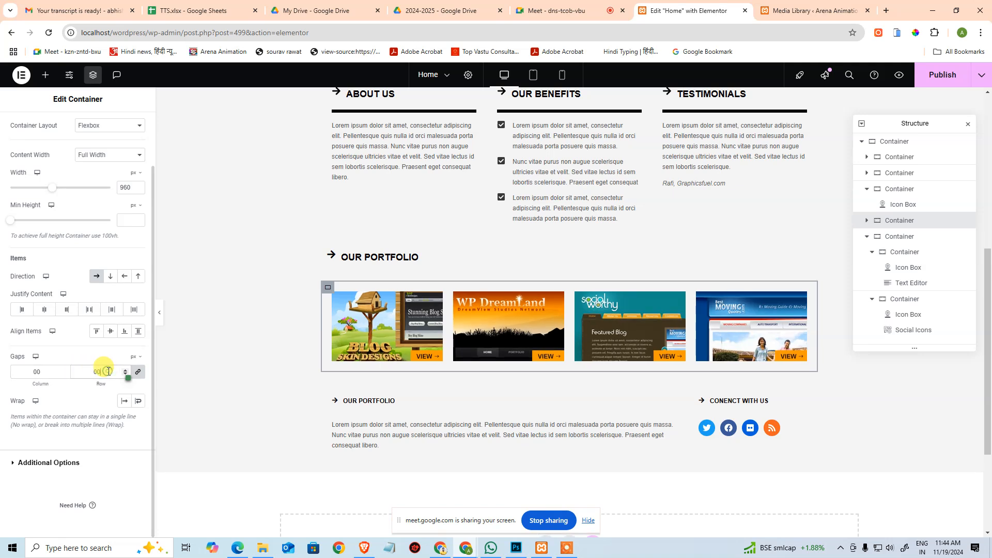
key("BackSpace")
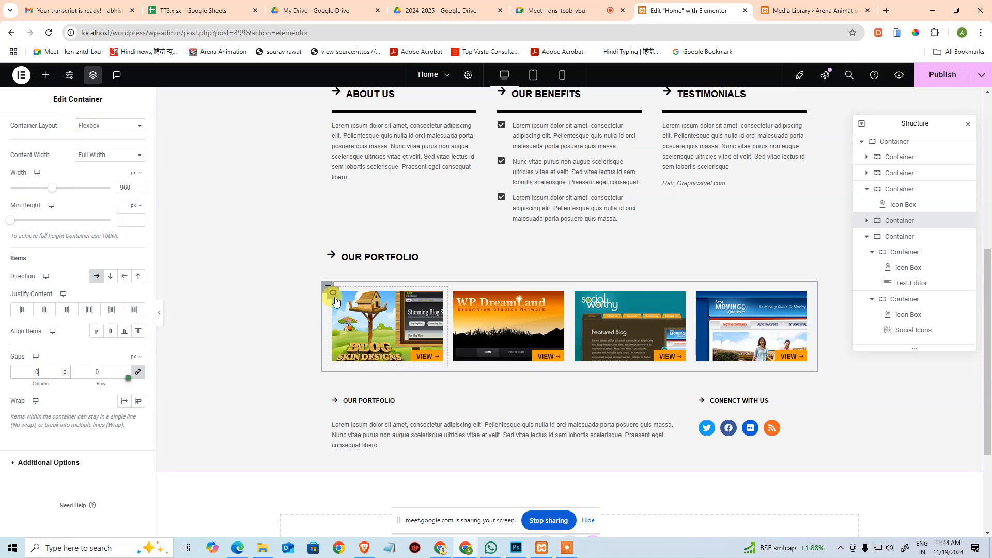
- Try a padding and margin of 0 px on all sides of the portfolio row's container
scroll(133, 222, "up", 2)
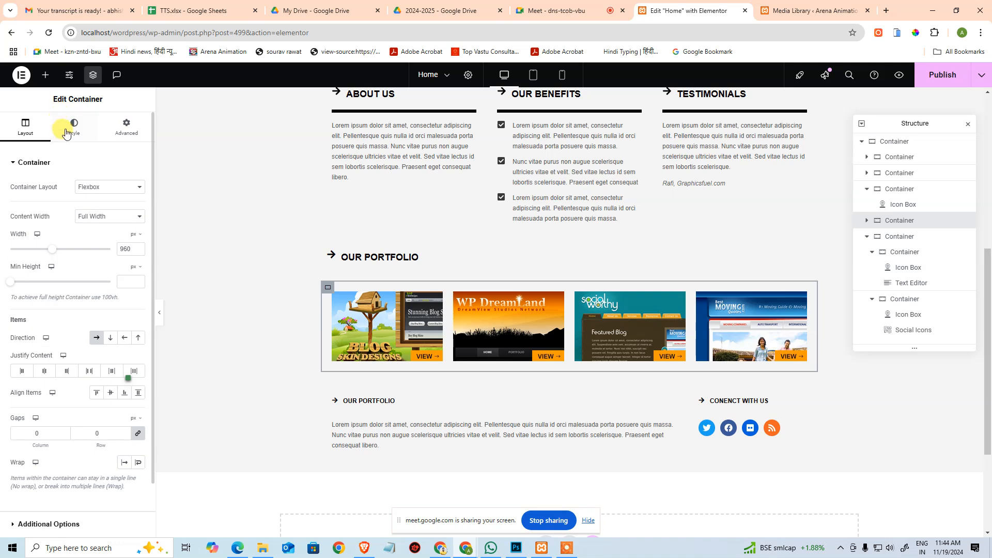
left_click(73, 127)
left_click(107, 129)
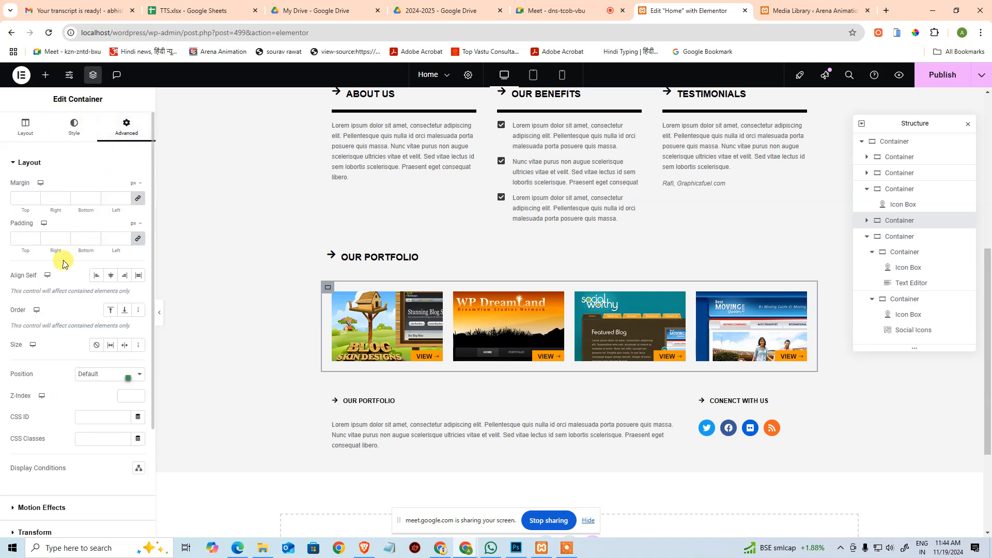
left_click(26, 239)
left_click(18, 199)
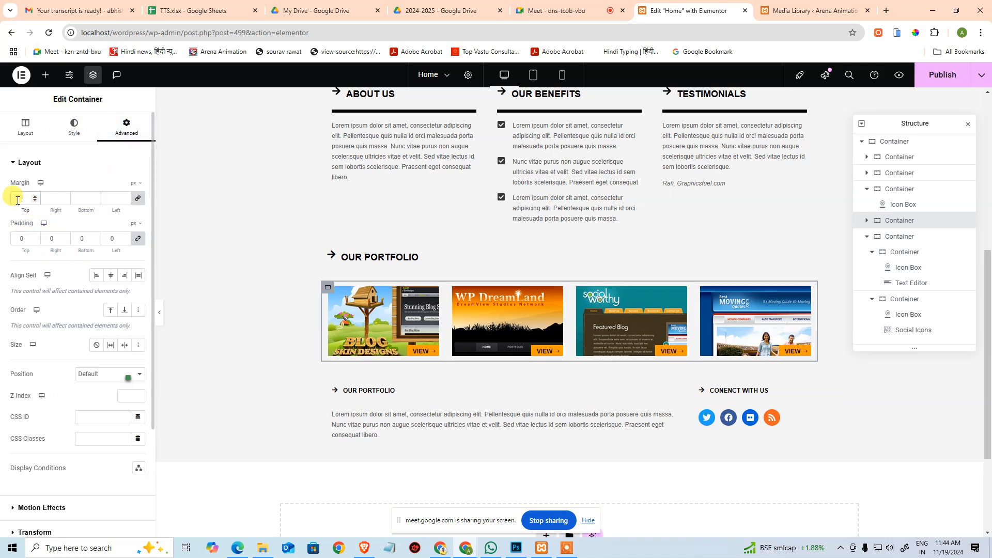
- Set the margin and padding of the first portfolio image's container to 0 px on all sides
left_click(327, 291)
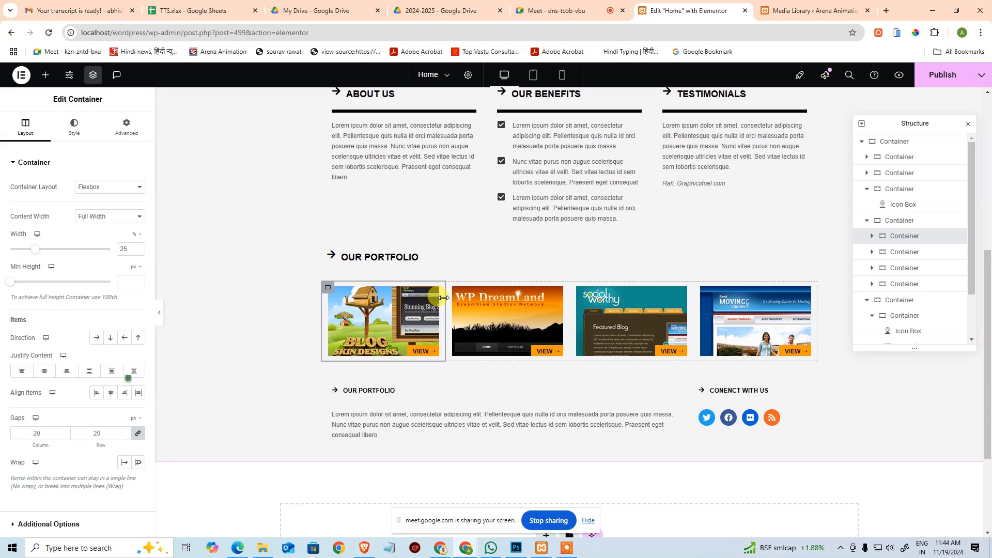
left_click(900, 221)
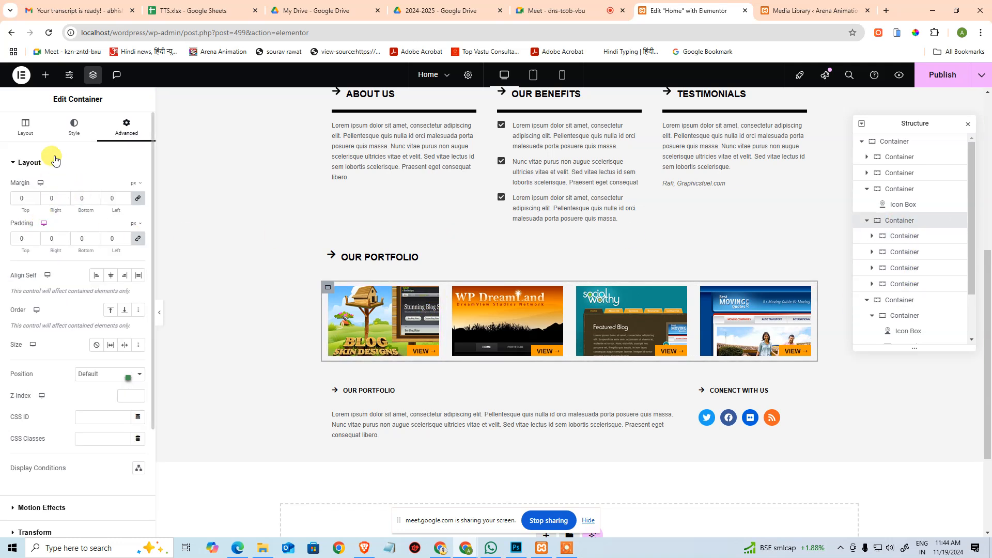
left_click(34, 135)
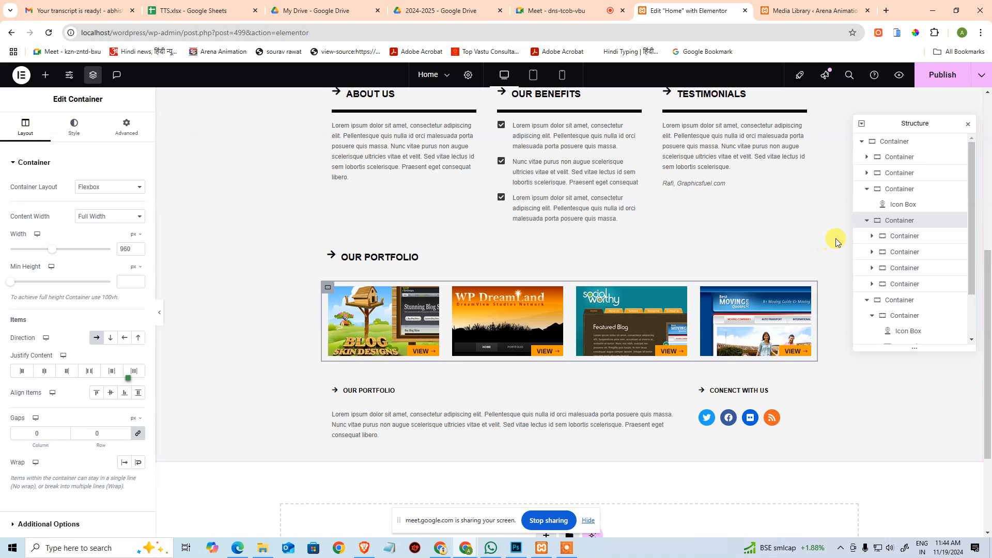
left_click(901, 283)
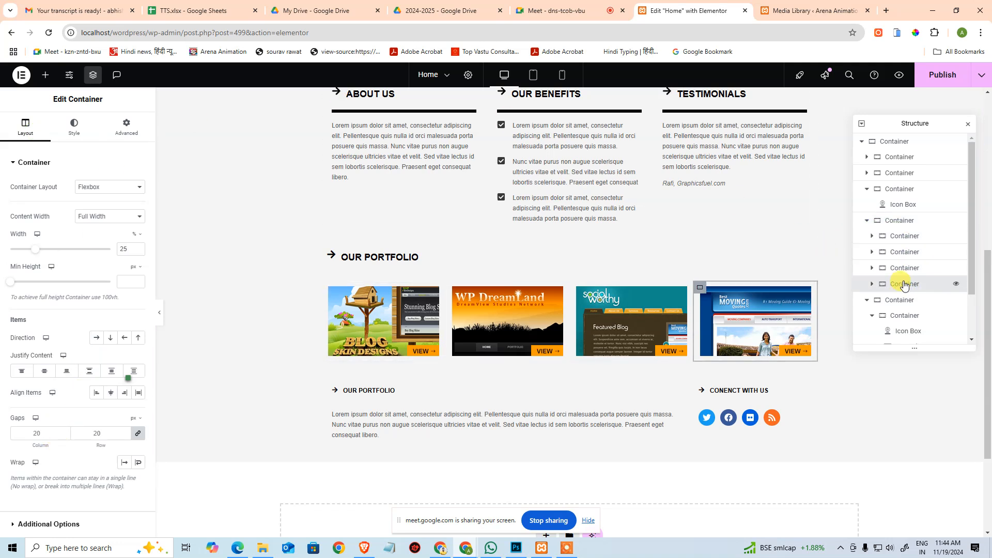
left_click(904, 236)
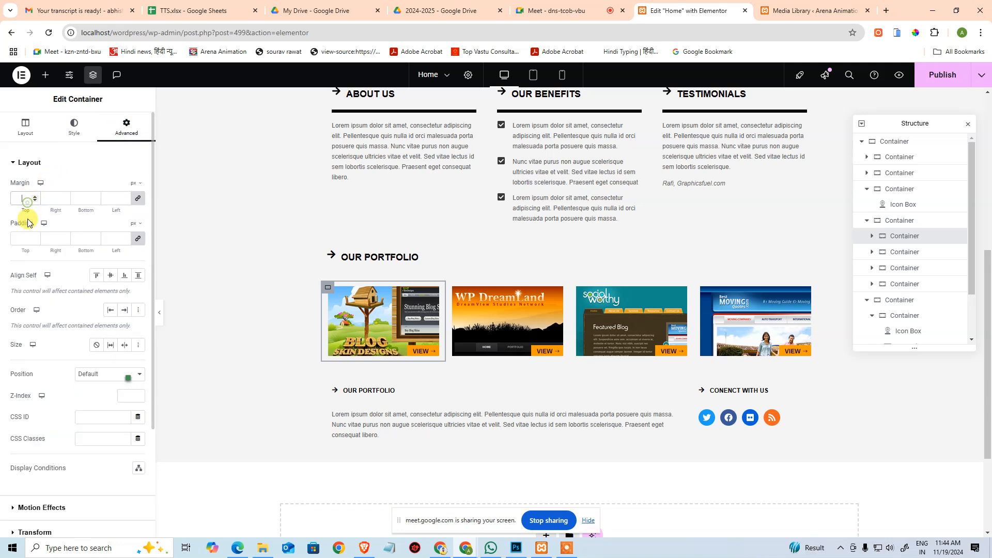
left_click(23, 238)
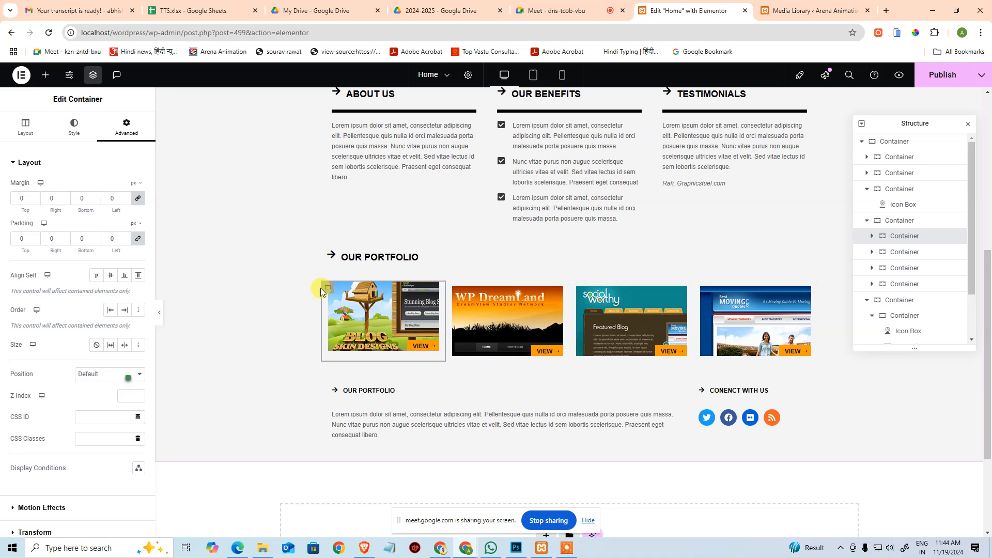
- Undo the recent spacing edits, and redo them up to the row's zero gaps and the first image container's zero padding
left_click(440, 290)
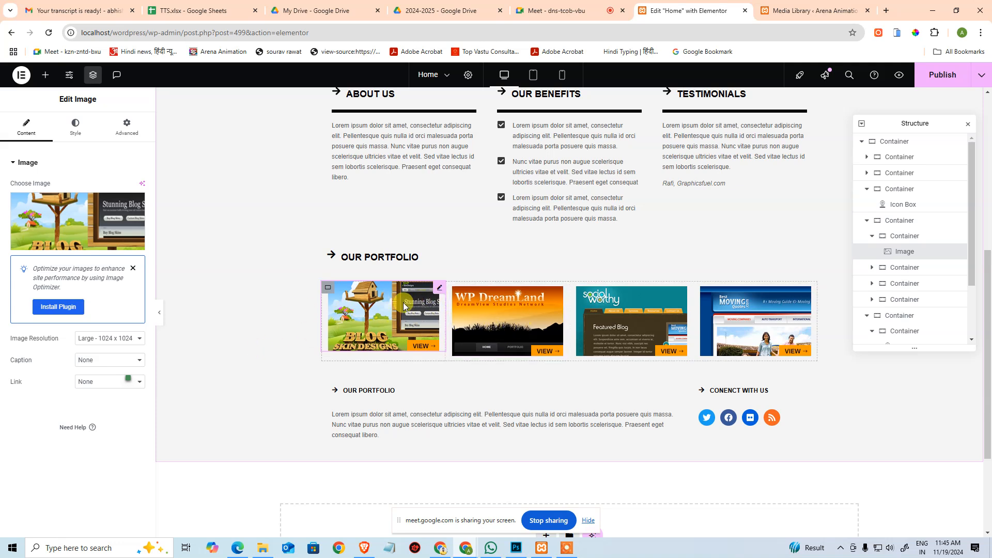
key("ctrl+z")
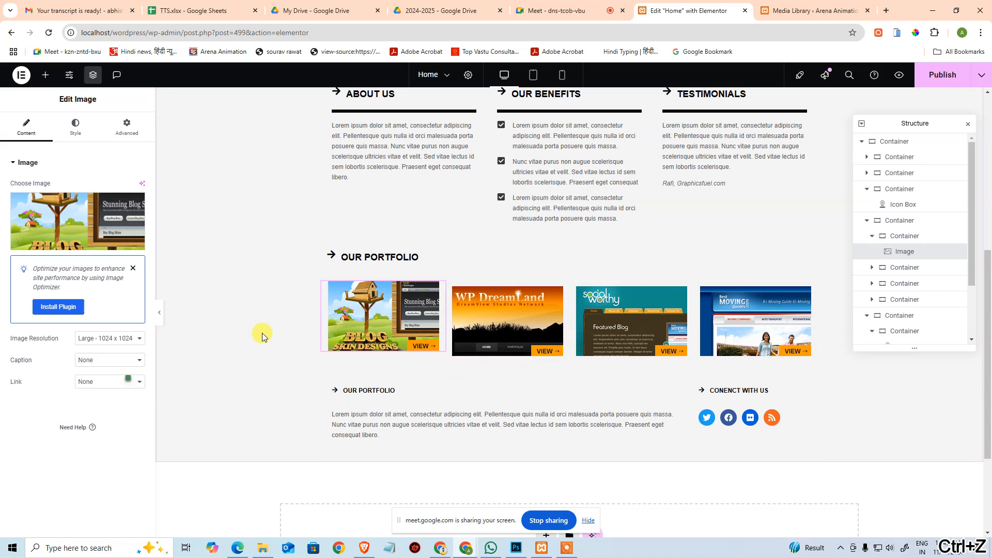
key("ctrl+z")
key("ctrl+z")
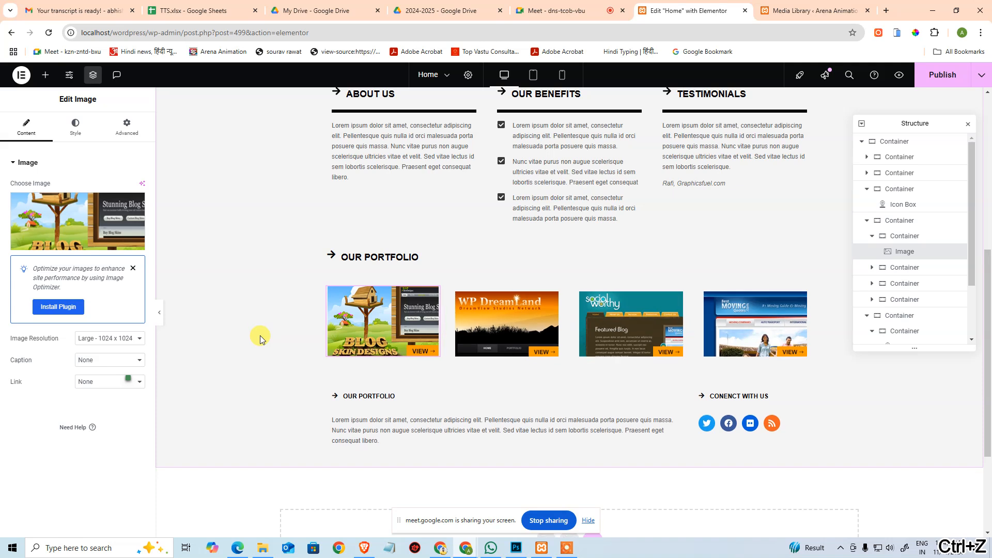
key("ctrl+z")
key("ctrl+shift+z")
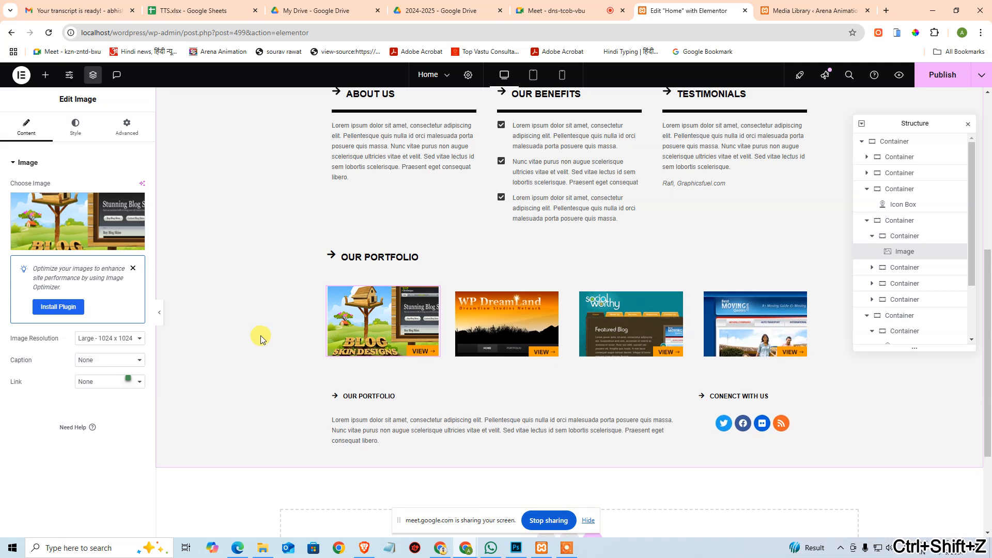
key("ctrl+y")
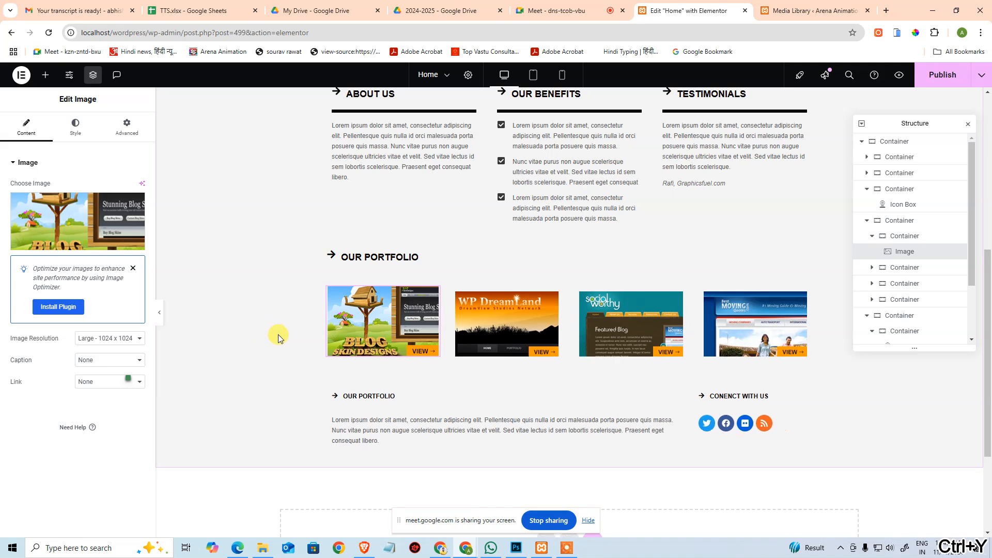
key("ctrl+y")
key("ctrl+y")
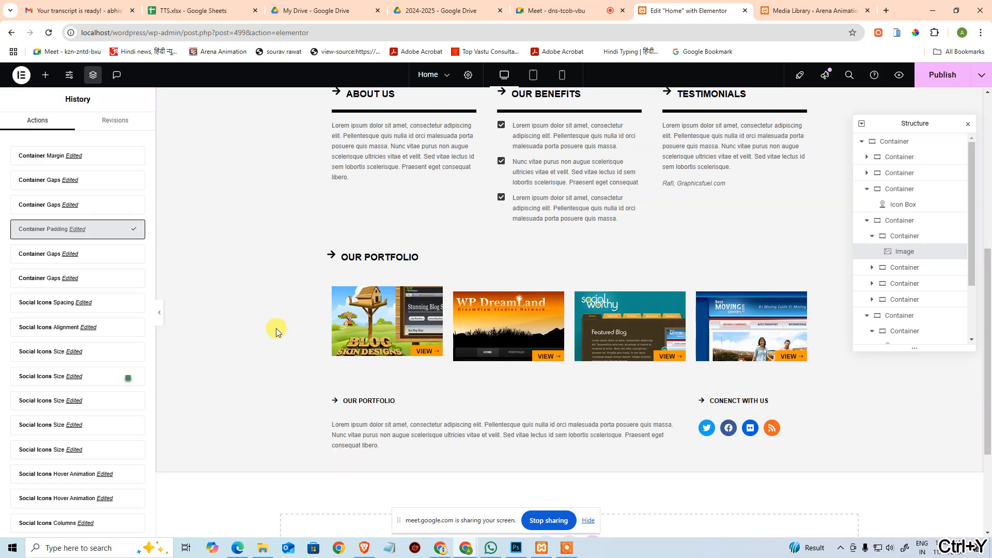
key("ctrl+y")
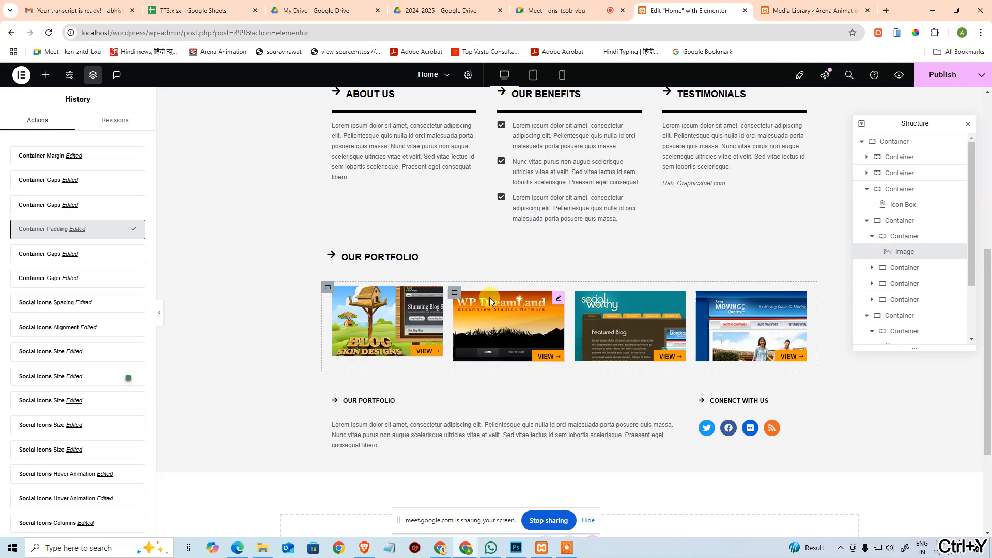
- Copy the second portfolio image's container and paste its style onto the first portfolio image's container
left_click(456, 294)
right_click(458, 296)
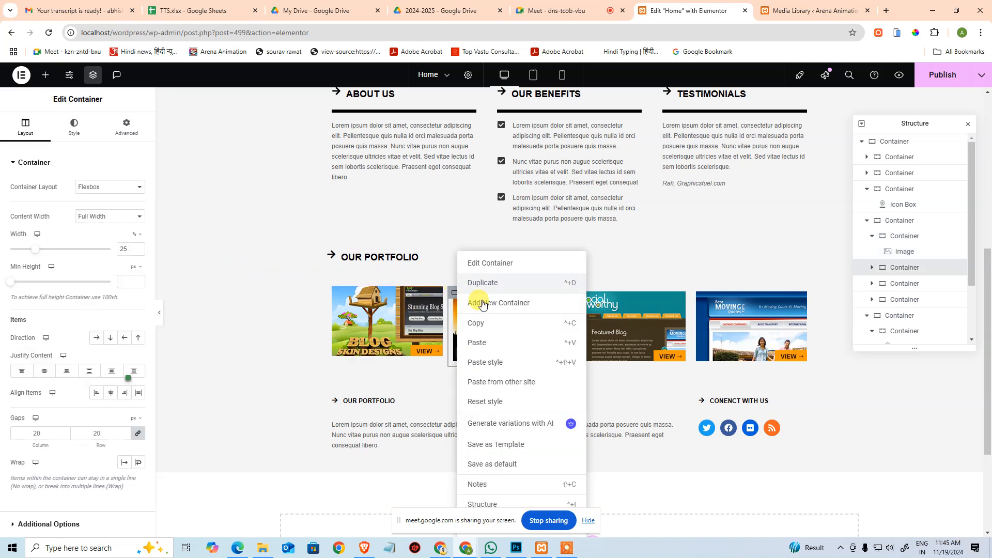
left_click(493, 330)
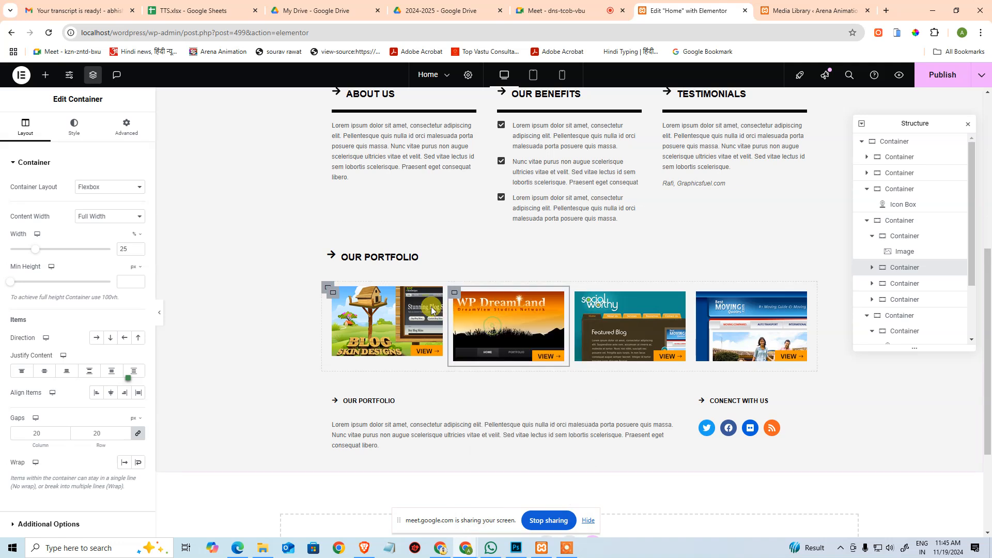
left_click(333, 294)
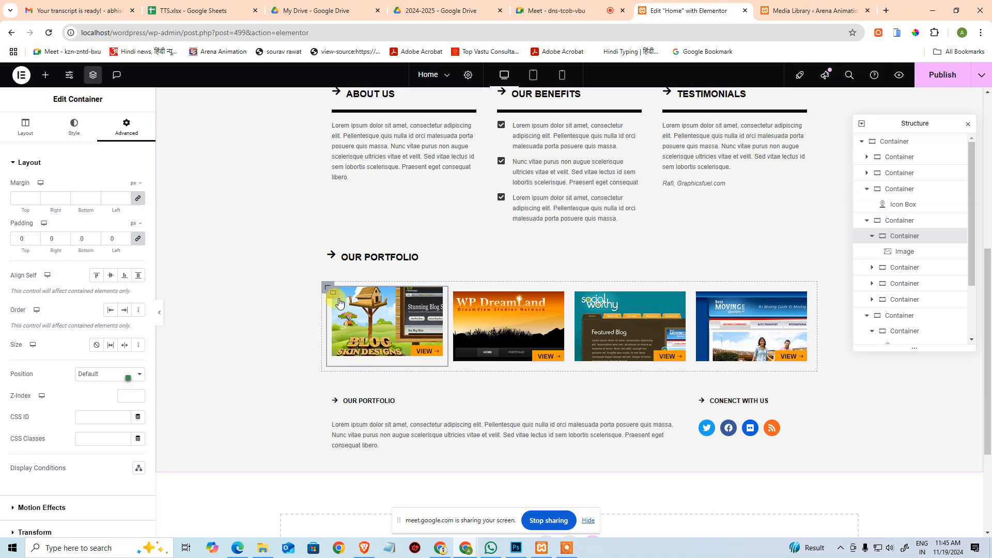
right_click(333, 293)
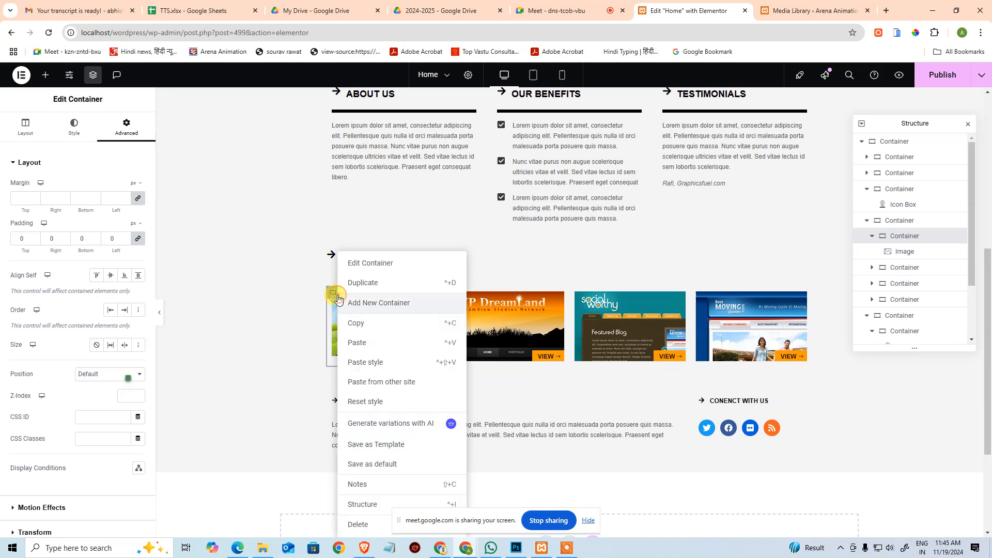
left_click(375, 361)
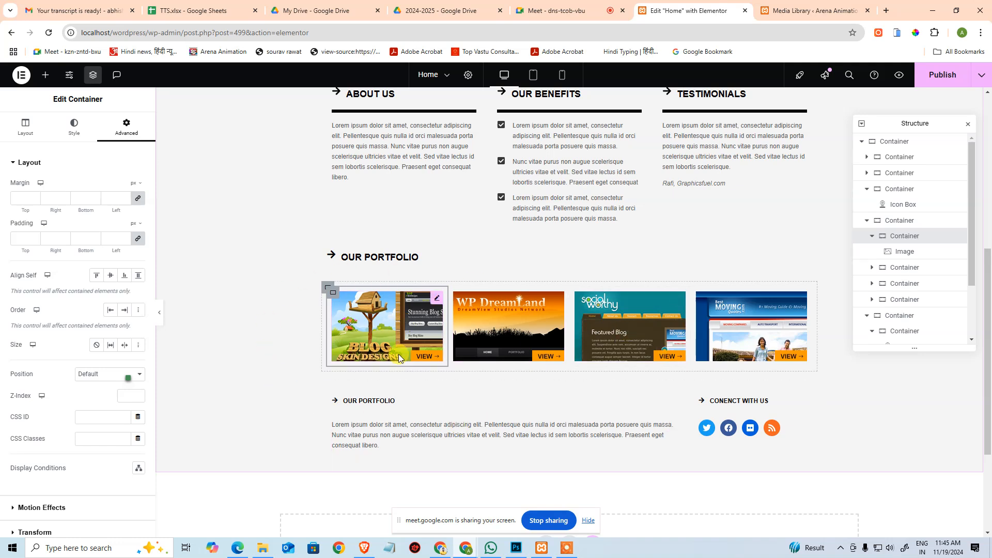
- Copy the container holding the Creative Design Services hero banner as a style source for the portfolio row
left_click(327, 288)
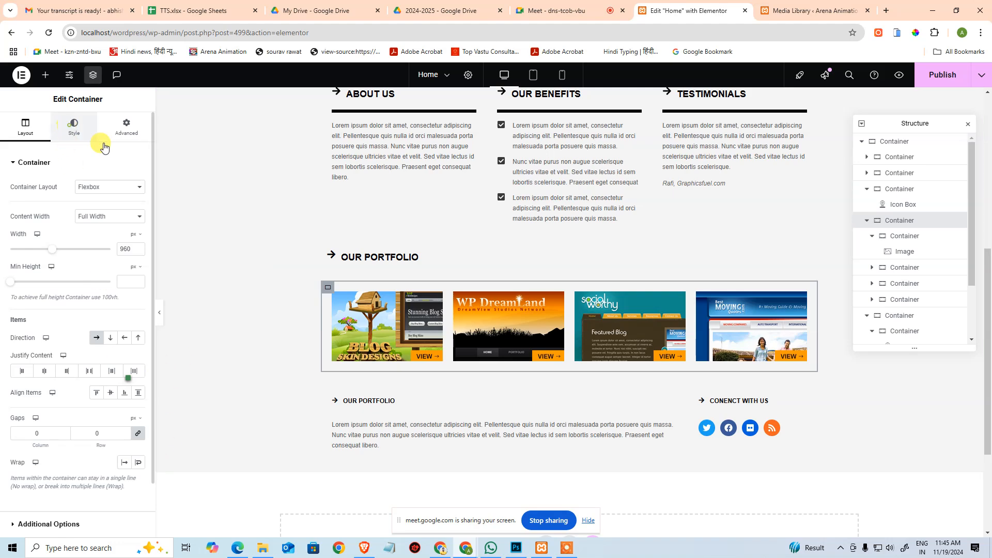
left_click(74, 127)
scroll(222, 212, "up", 5)
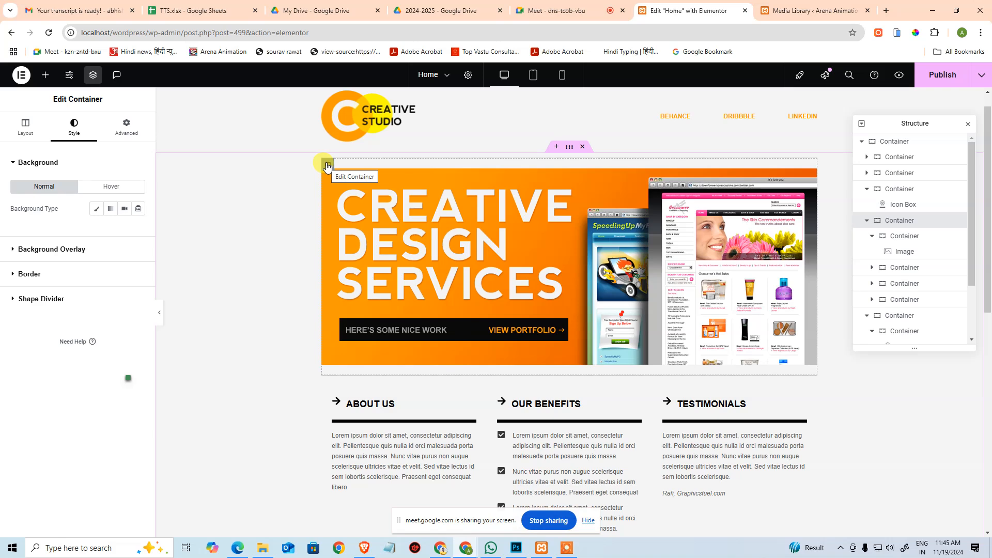
left_click(327, 165)
right_click(327, 166)
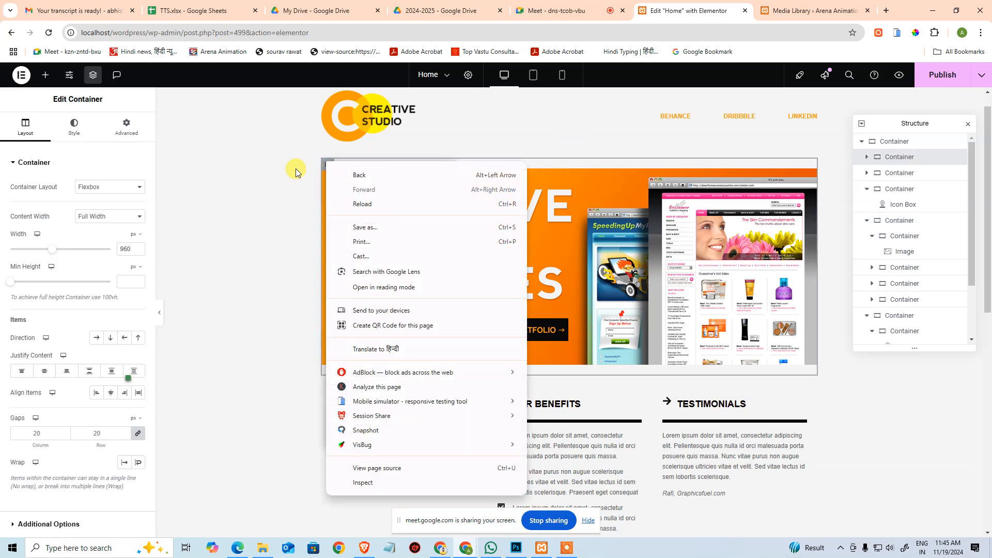
left_click(291, 173)
right_click(327, 165)
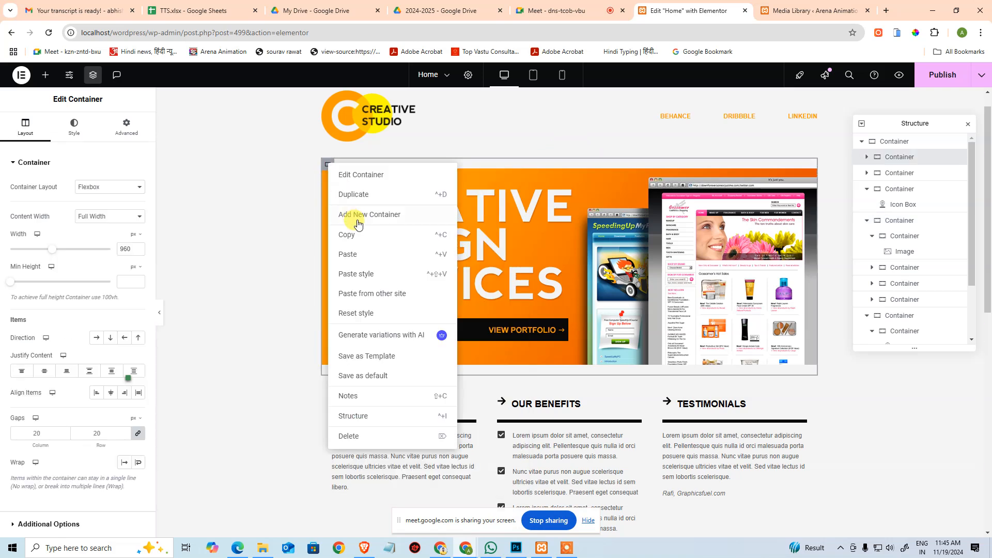
left_click(369, 234)
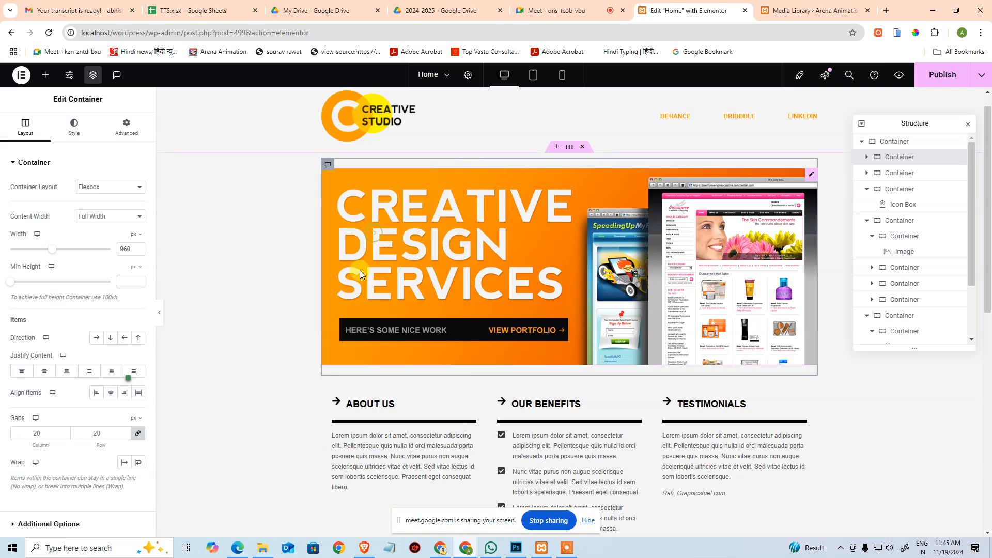
- Paste the copied hero banner container's style onto the container holding the four portfolio images
scroll(359, 271, "down", 6)
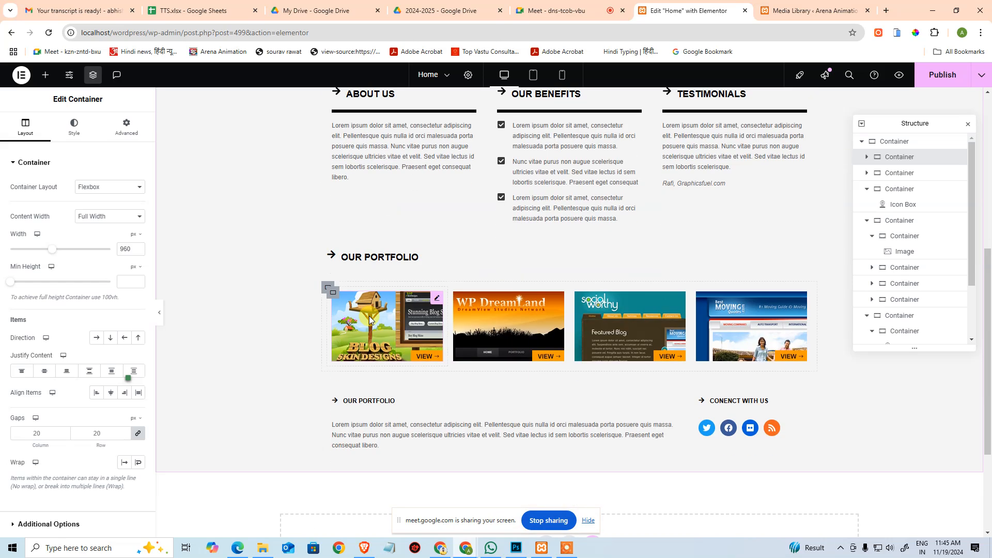
left_click(329, 289)
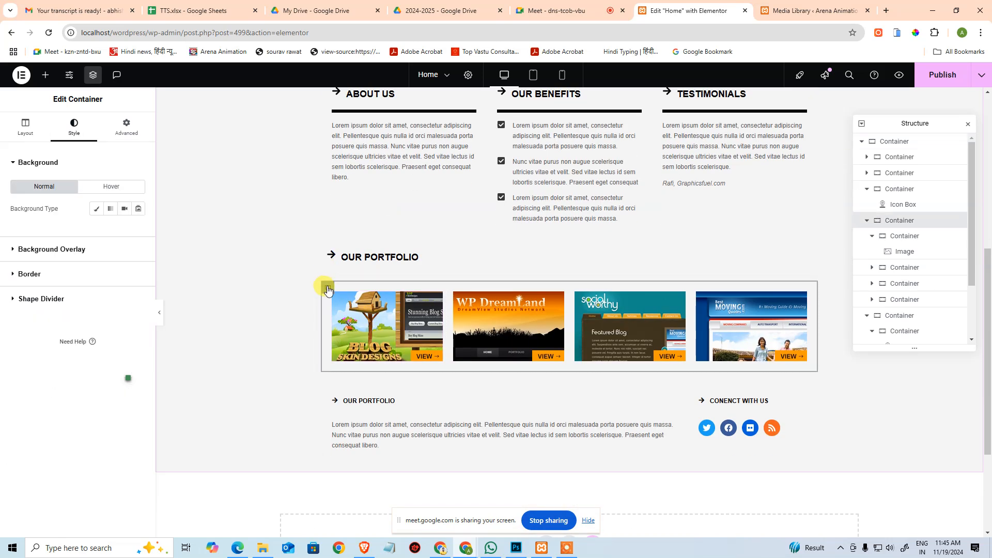
right_click(327, 290)
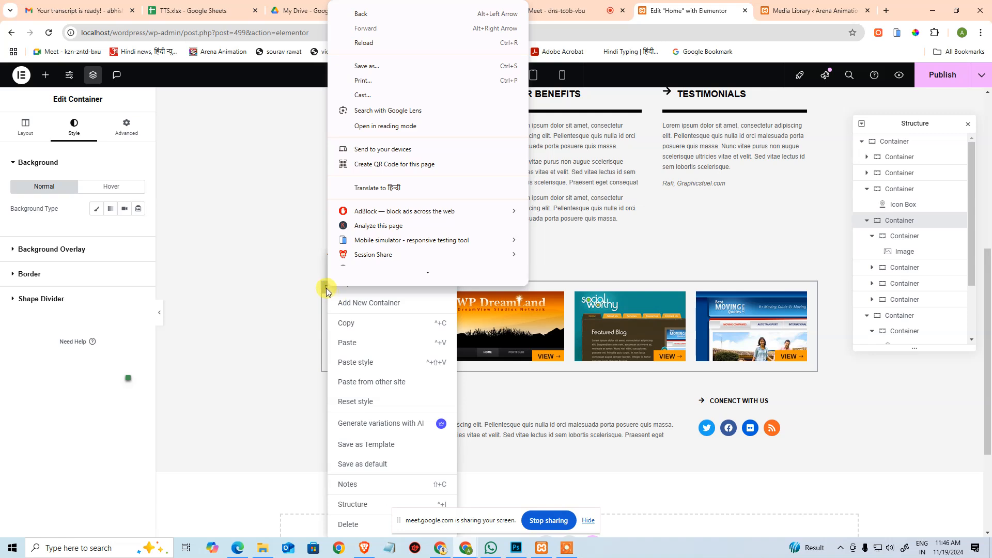
left_click(327, 288)
left_click(326, 288)
right_click(326, 289)
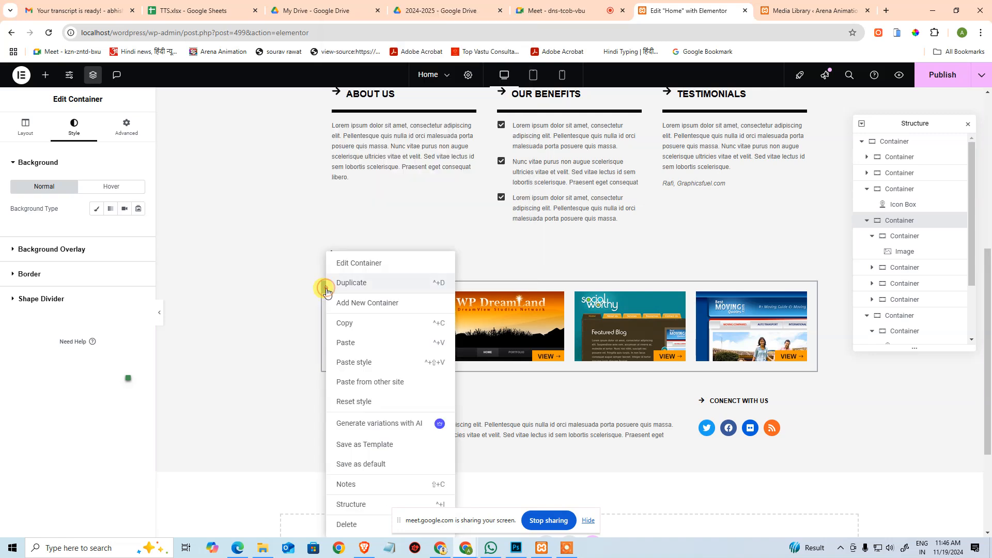
left_click(356, 363)
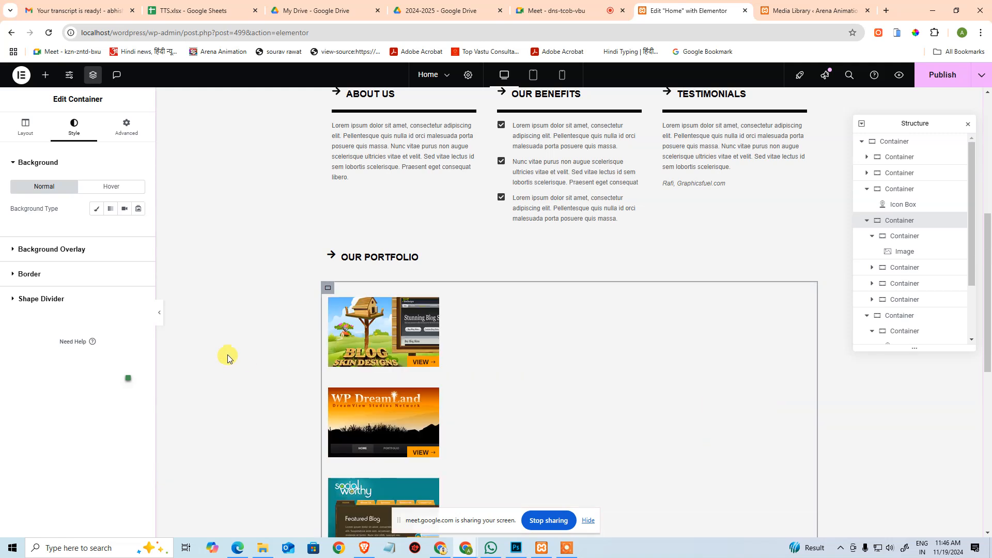
- Set the portfolio row container's direction to horizontal row and its top and bottom padding to 0 px
left_click(25, 125)
left_click(97, 337)
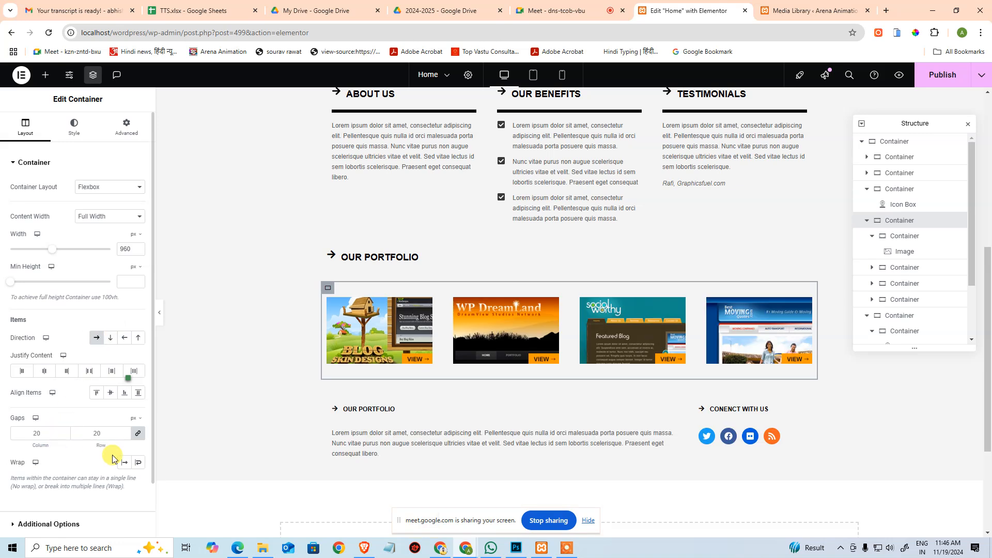
left_click(68, 126)
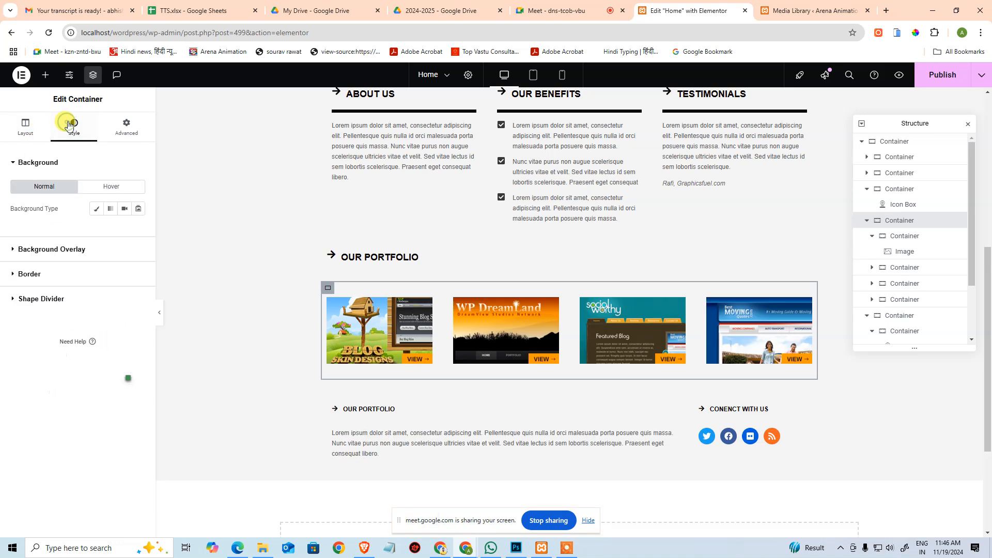
left_click(112, 130)
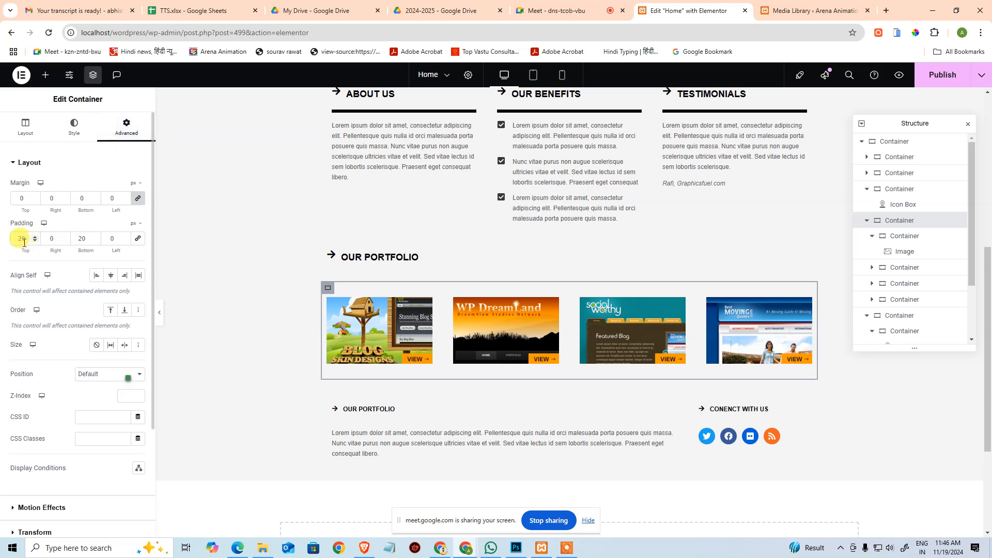
left_click_drag(24, 243, 1, 241)
type("0")
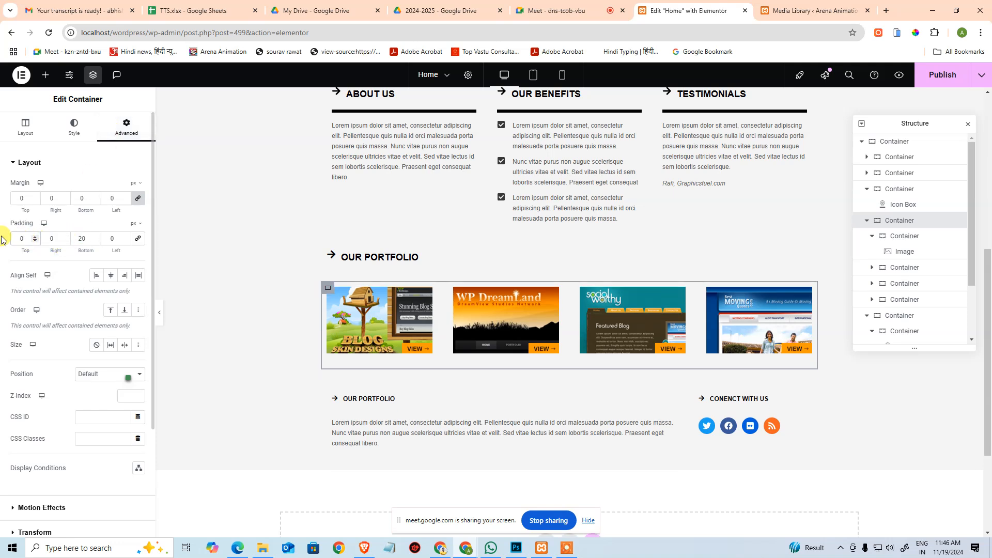
type("0")
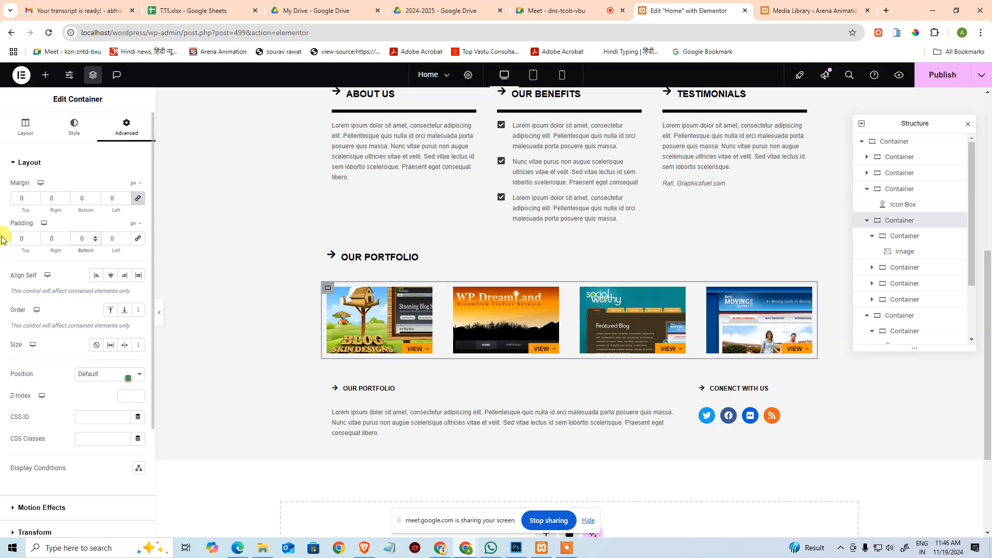
- Set the portfolio row container's column and row gaps to 0 px, and select its first image container
left_click(331, 288)
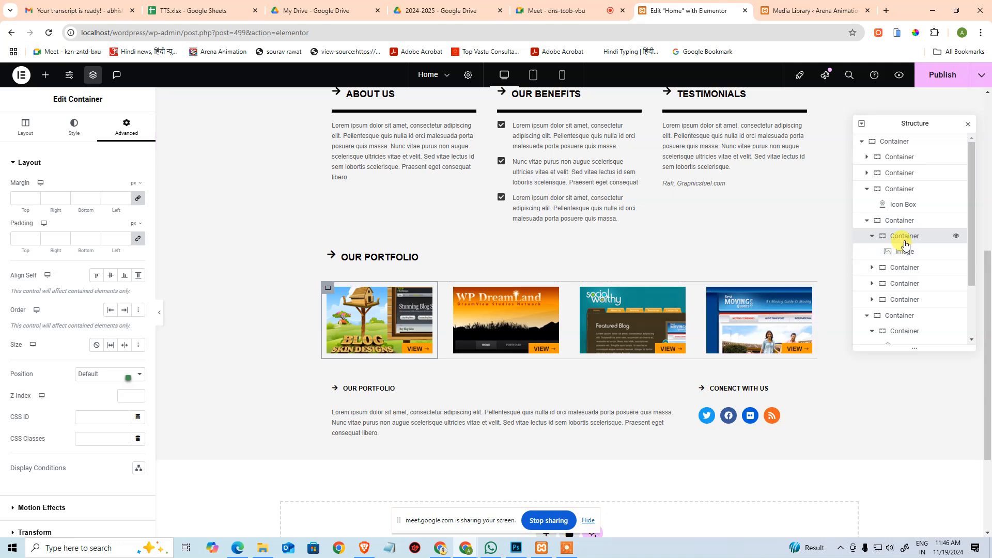
left_click(873, 235)
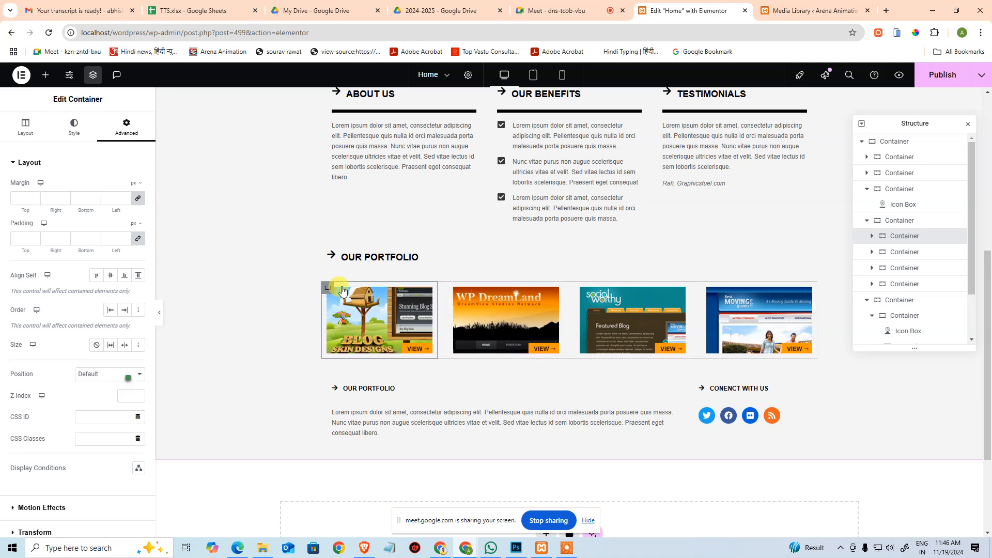
left_click(898, 221)
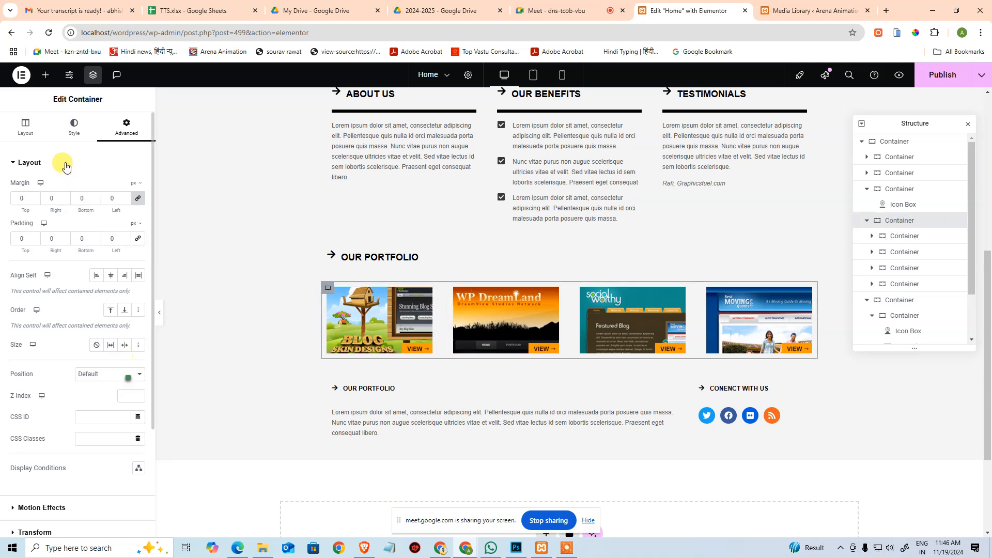
left_click(27, 129)
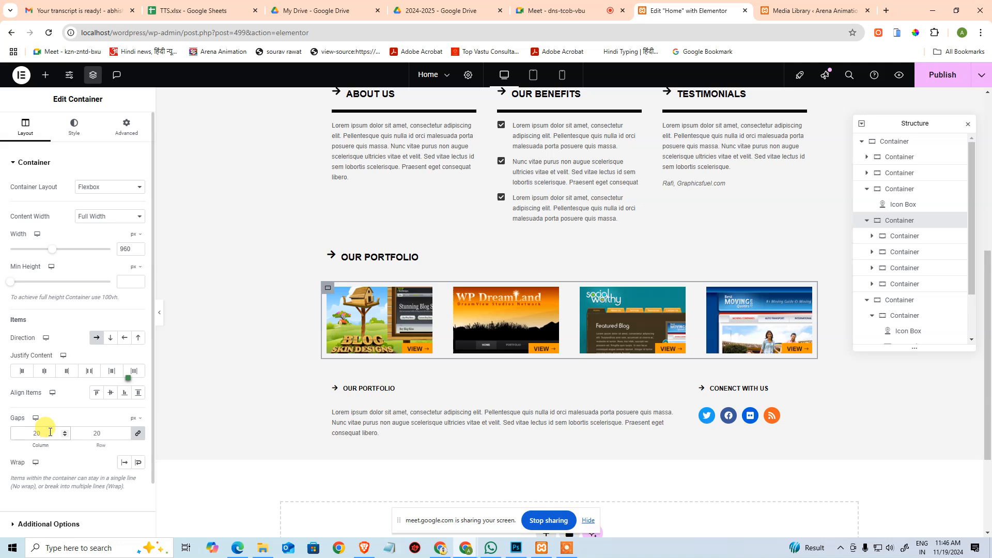
type("0")
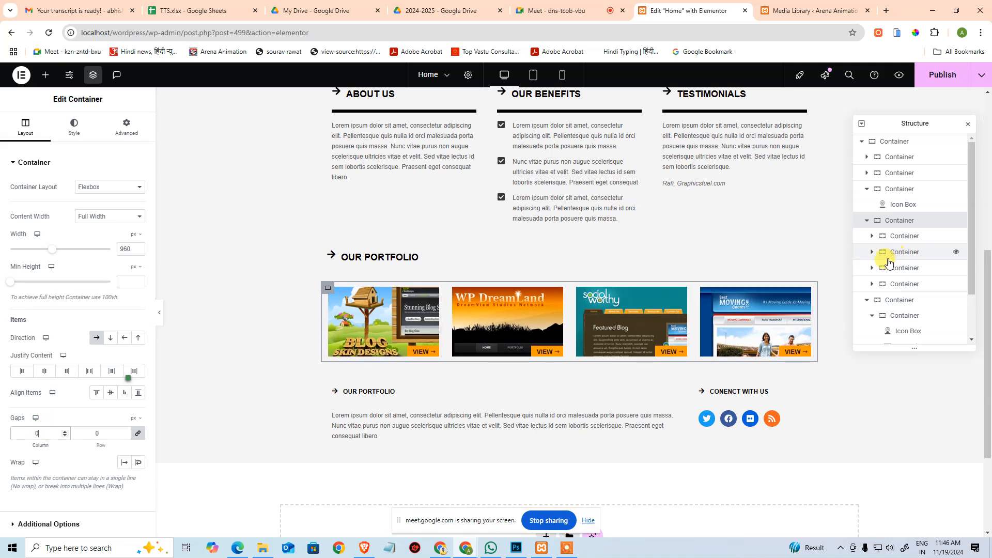
left_click(901, 235)
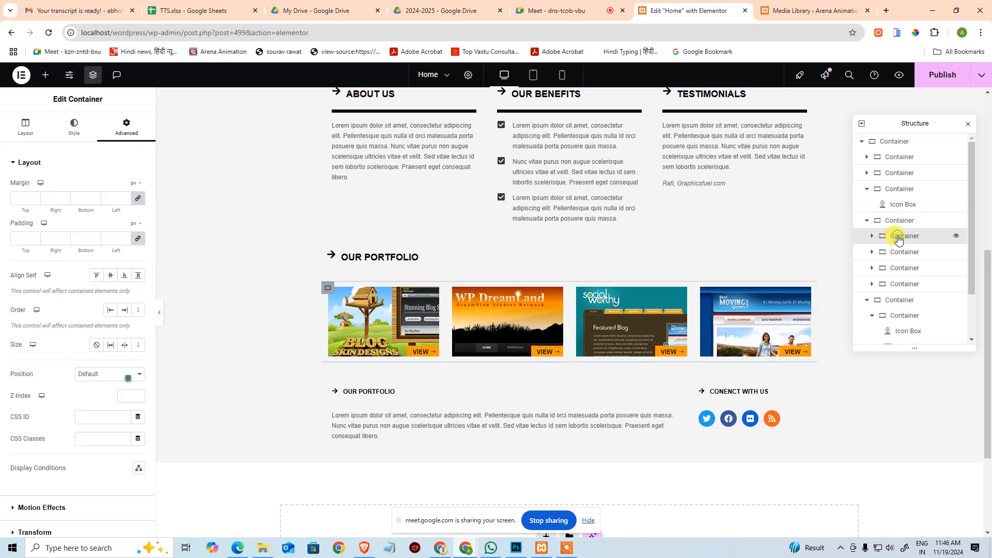
- Set the column and row gaps of the first portfolio image's container to 0
scroll(98, 423, "down", 3)
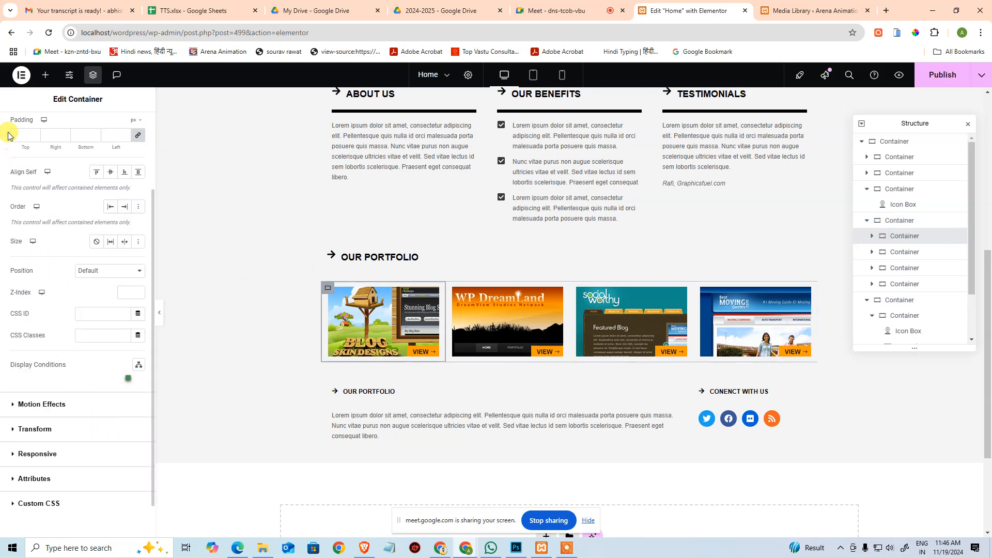
scroll(21, 126, "up", 3)
left_click(32, 122)
scroll(78, 310, "down", 2)
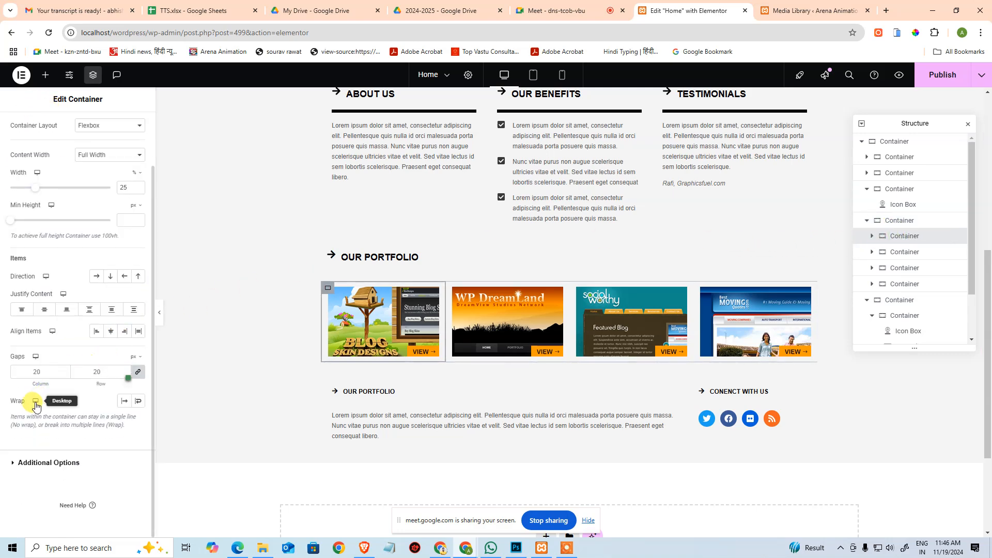
left_click(51, 371)
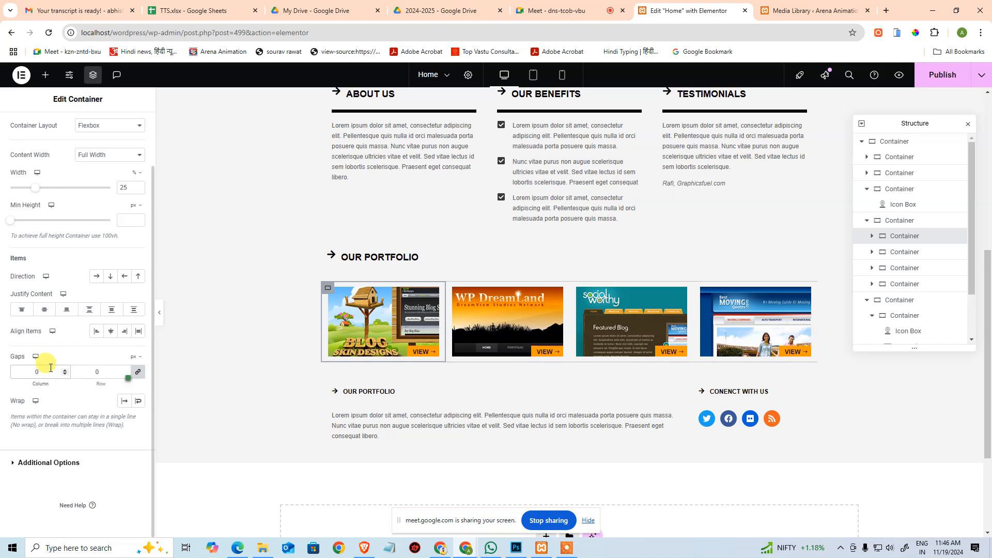
- Set the padding and margin of the first portfolio image's container to 0 on all sides
scroll(78, 233, "up", 5)
left_click(126, 127)
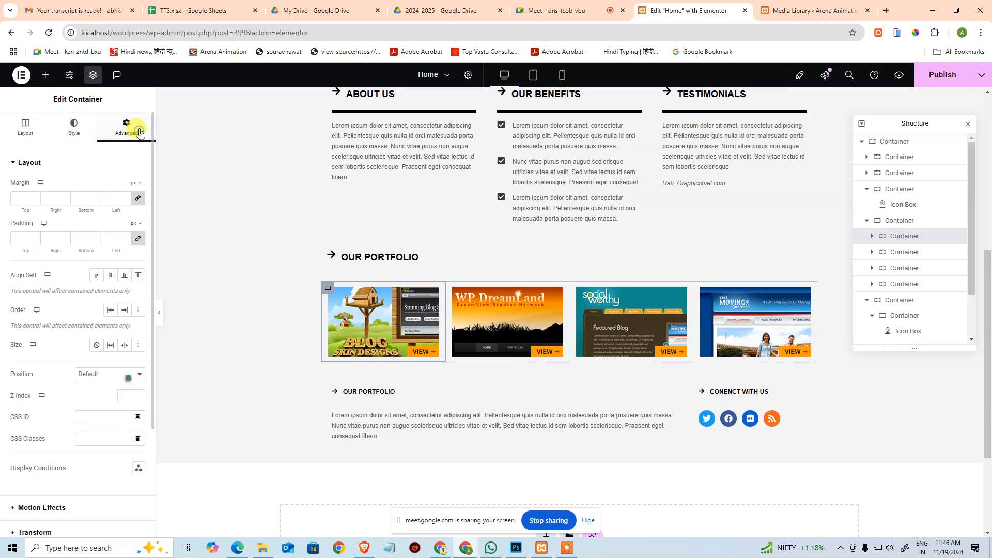
left_click(25, 236)
type("0")
left_click(23, 195)
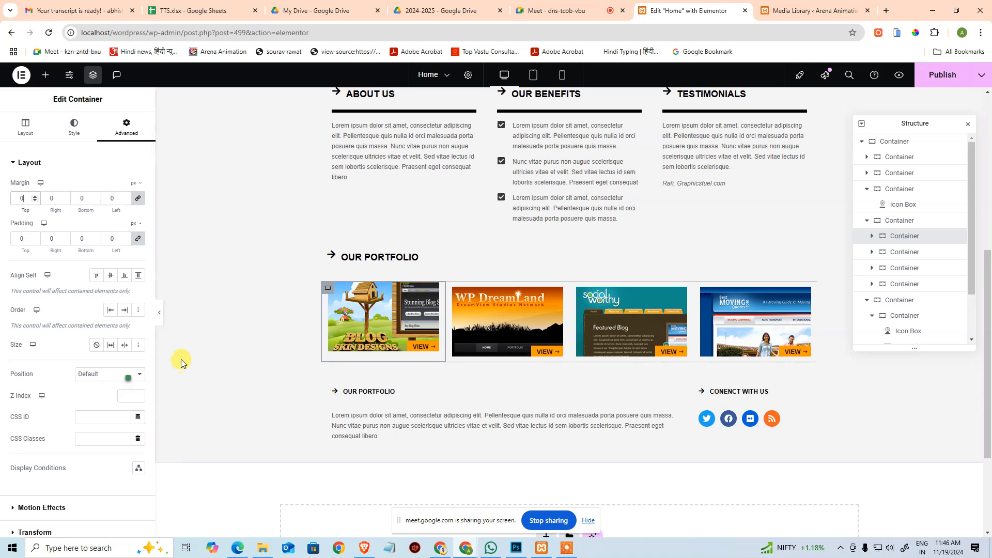
scroll(106, 399, "down", 3)
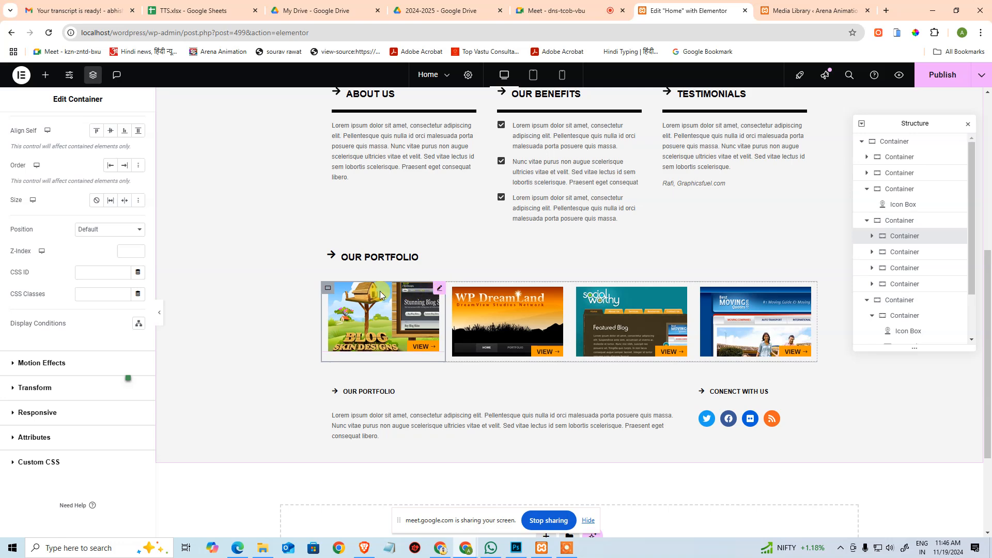
- Copy the first portfolio container and paste its style onto the second one, holding the WP DreamLand image
right_click(326, 288)
right_click(327, 289)
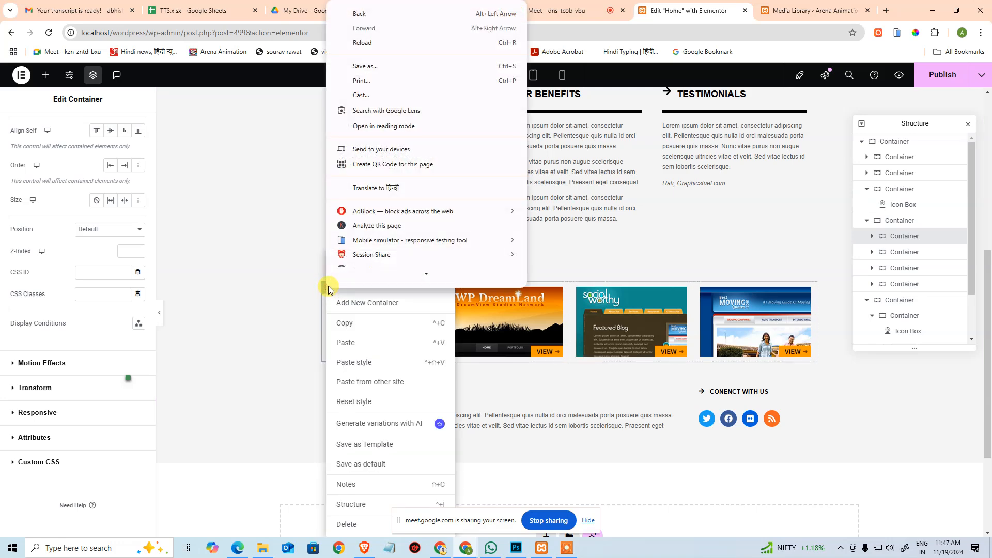
left_click(327, 287)
right_click(327, 288)
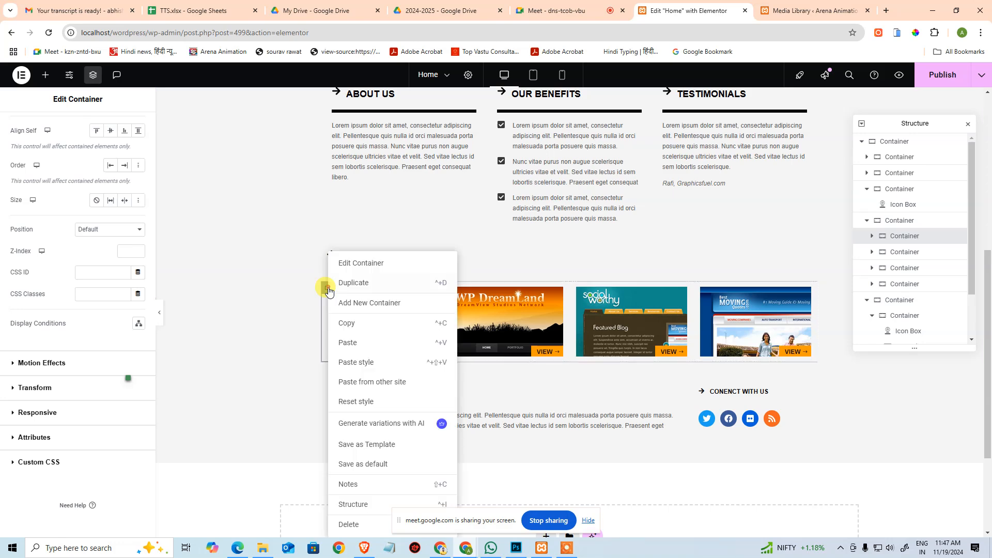
left_click(371, 330)
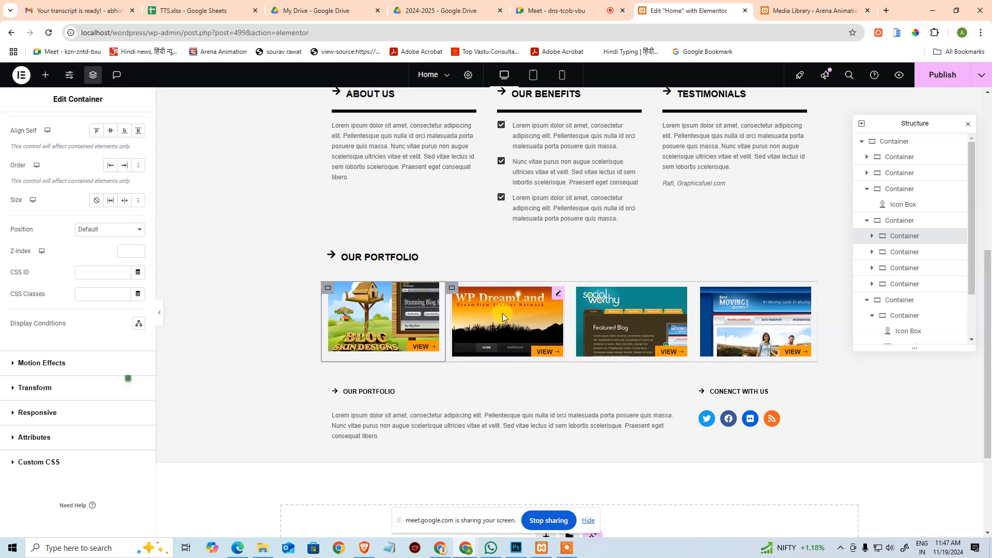
left_click(452, 289)
right_click(454, 289)
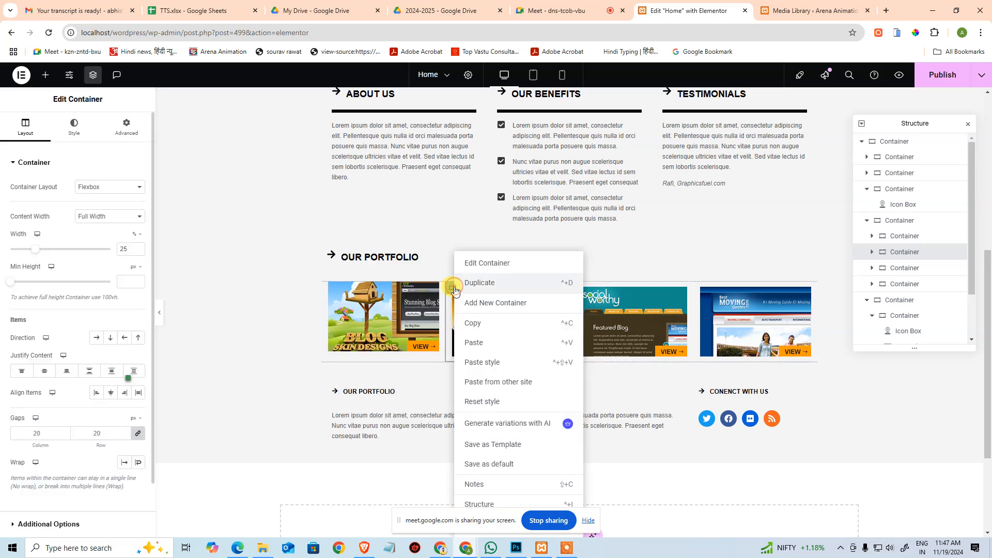
left_click(512, 368)
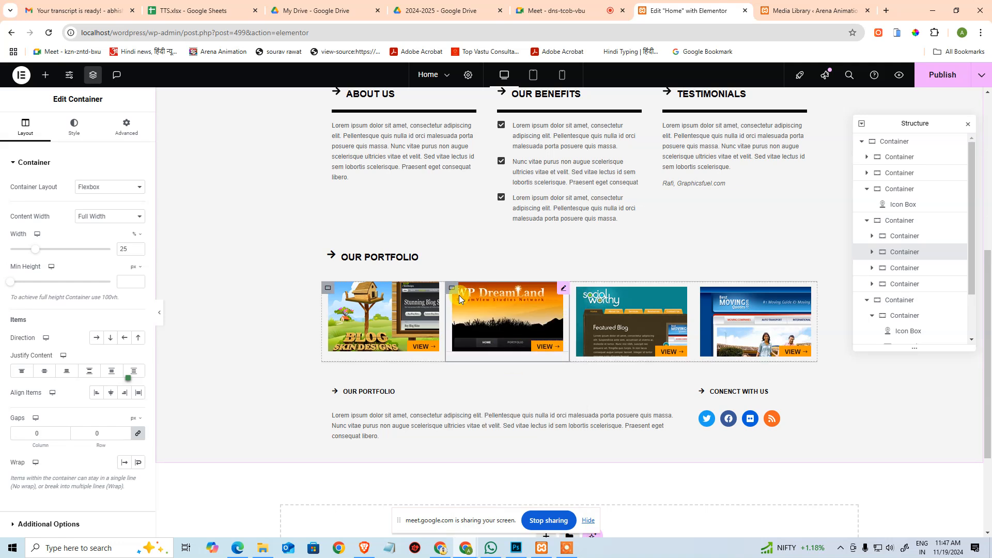
- Copy the first portfolio container again and paste its style onto the second, third and fourth portfolio containers
left_click(327, 294)
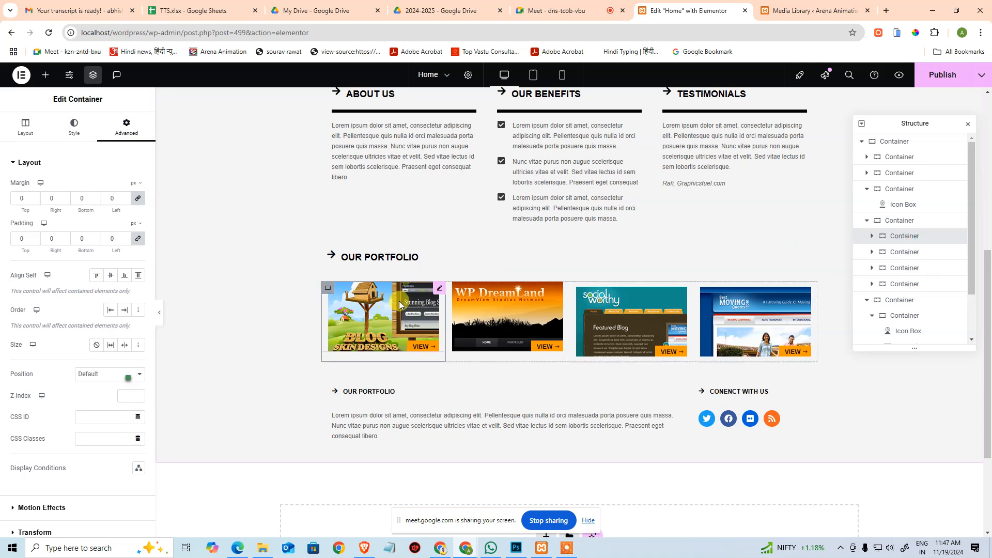
key("ctrl+c")
left_click(452, 290)
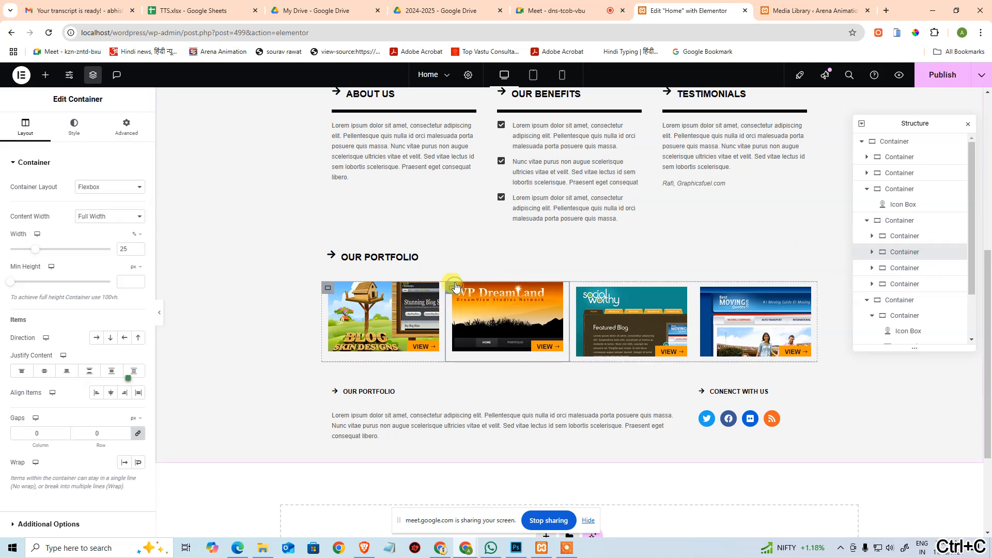
key("ctrl+shift+v")
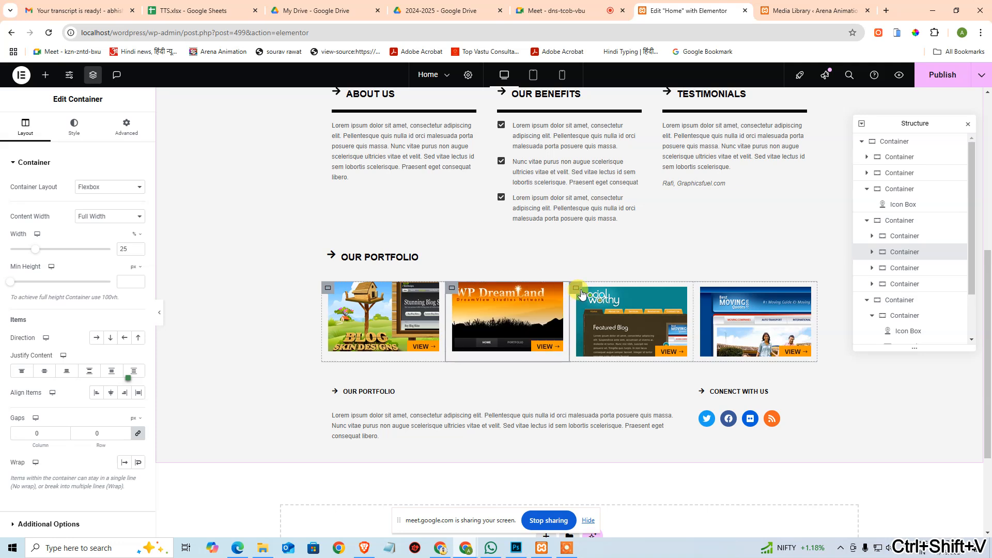
left_click(581, 294)
key("ctrl+shift+v")
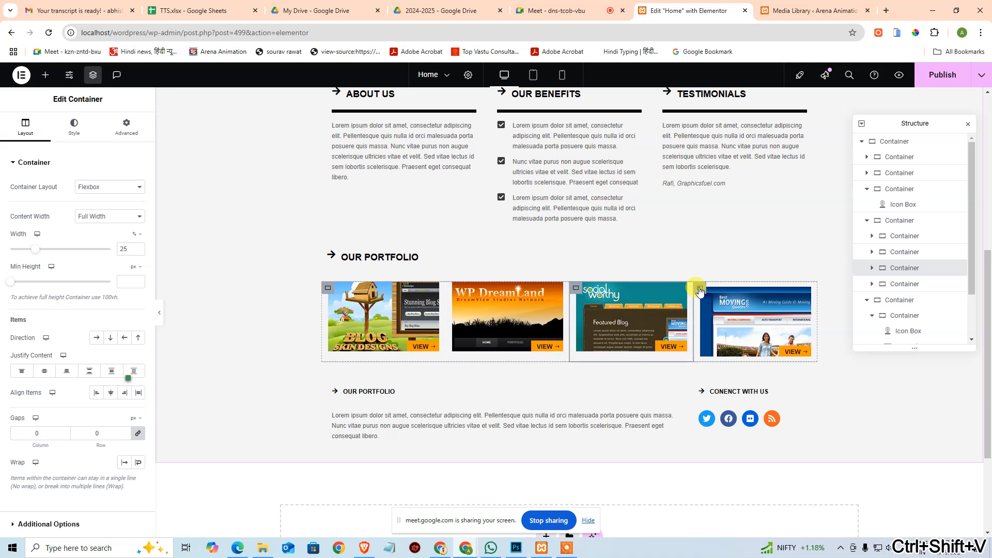
left_click(700, 292)
key("ctrl+shift+v")
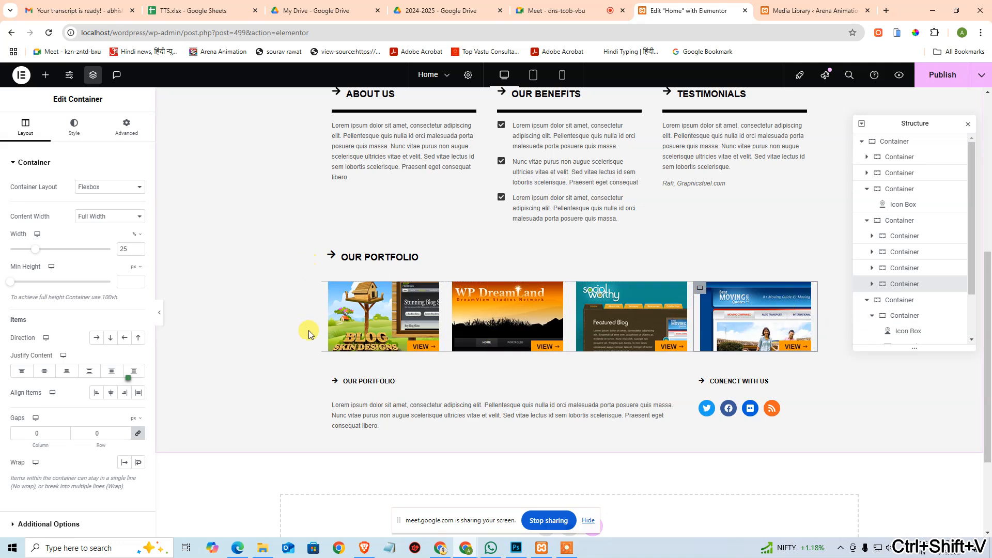
- Open the style settings of the image inside the first portfolio container
left_click(873, 237)
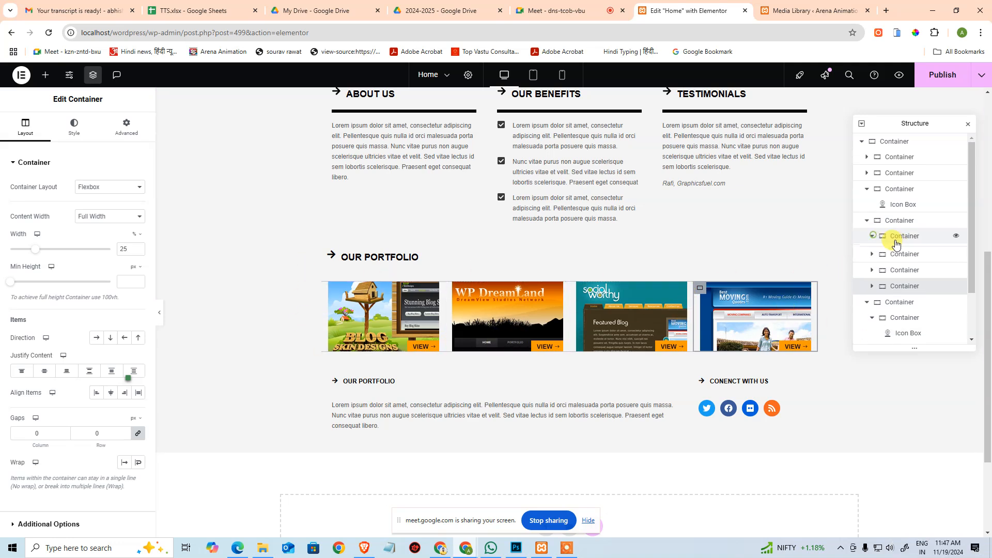
left_click(904, 251)
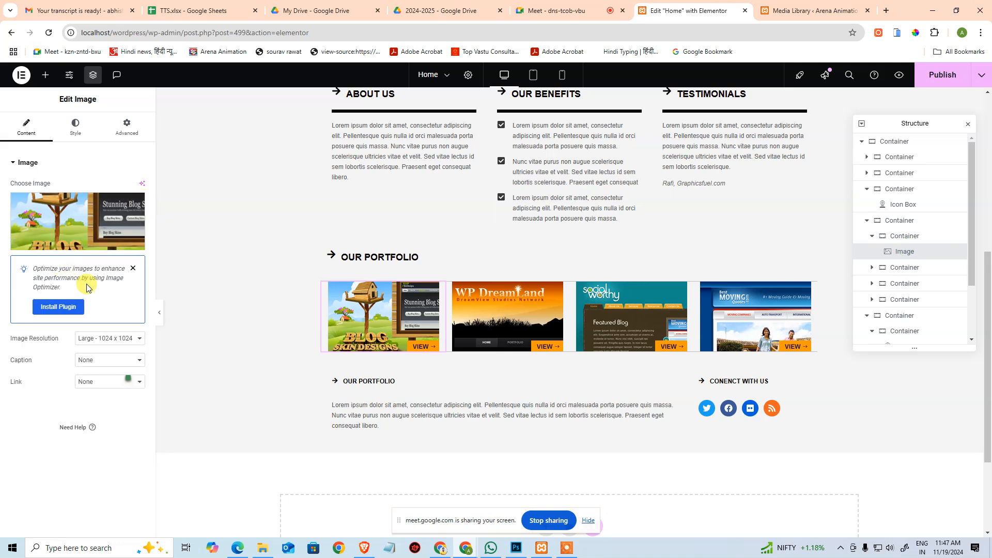
left_click(82, 129)
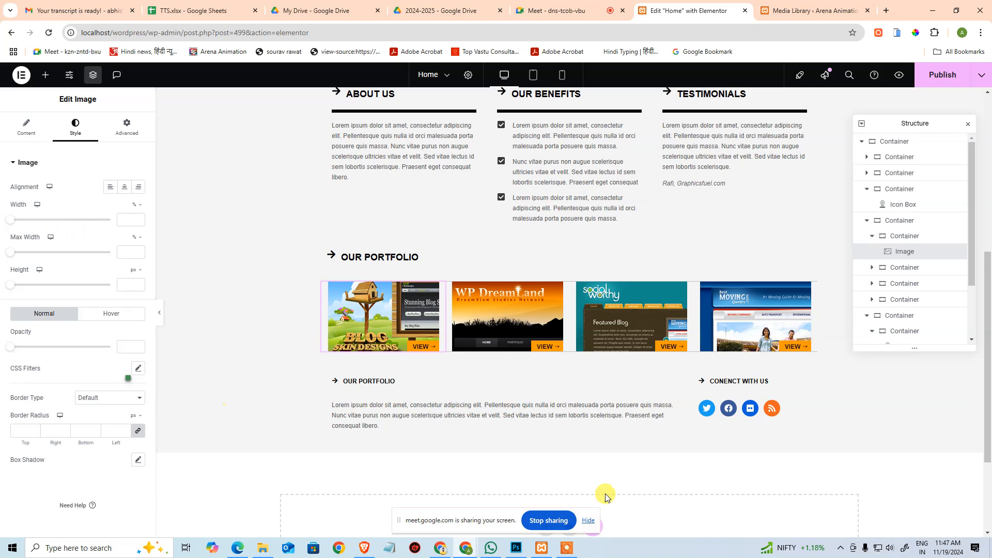
- Switch to Photoshop and check the size of the first portfolio thumbnail in creativestudio-minimal.psd
left_click(515, 548)
left_click(253, 246)
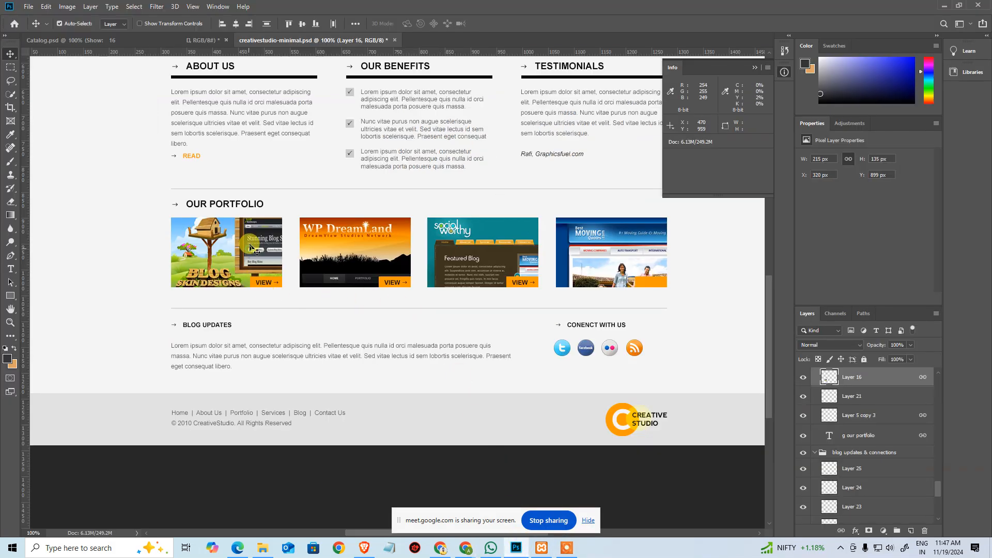
key("ctrl+t")
key("Return")
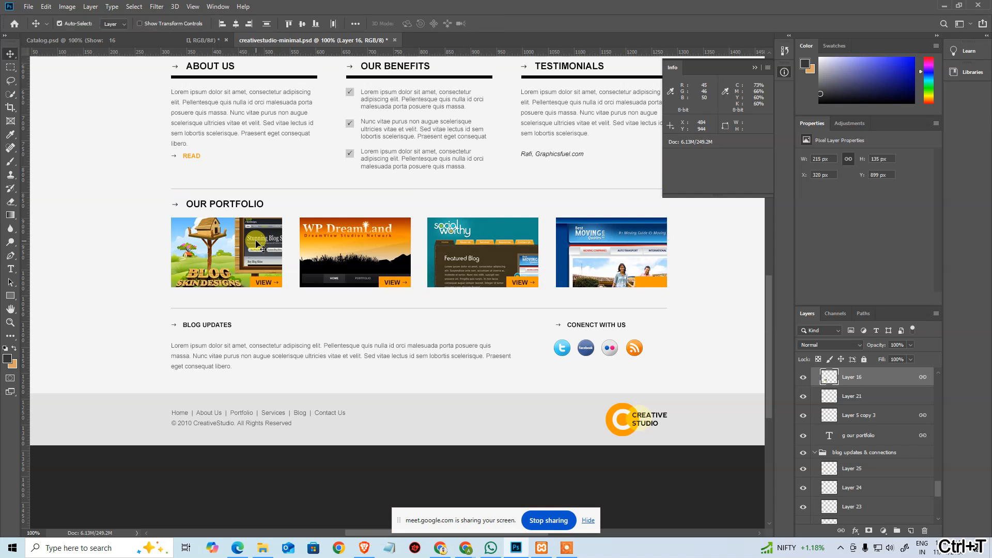
key("ctrl+t")
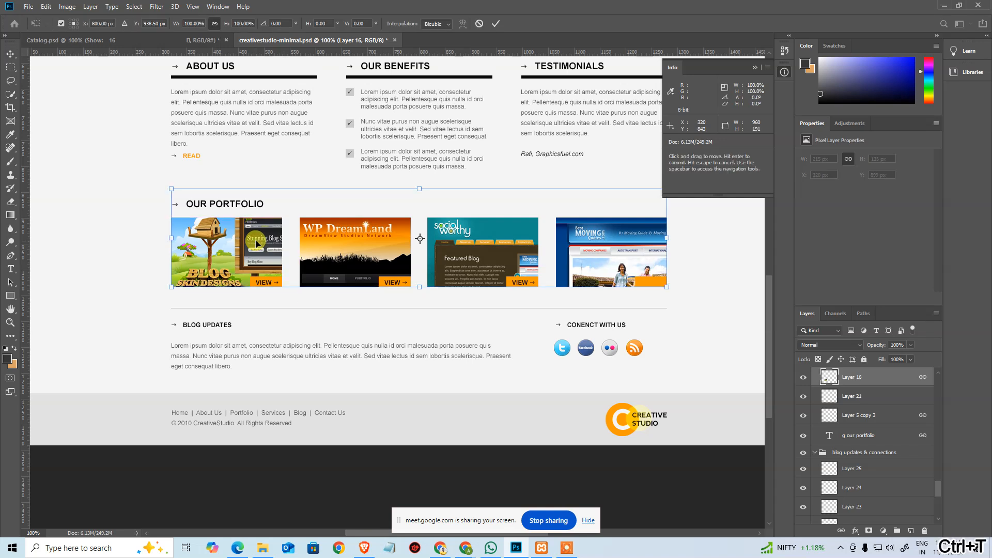
key("Return")
scroll(805, 401, "up", 2)
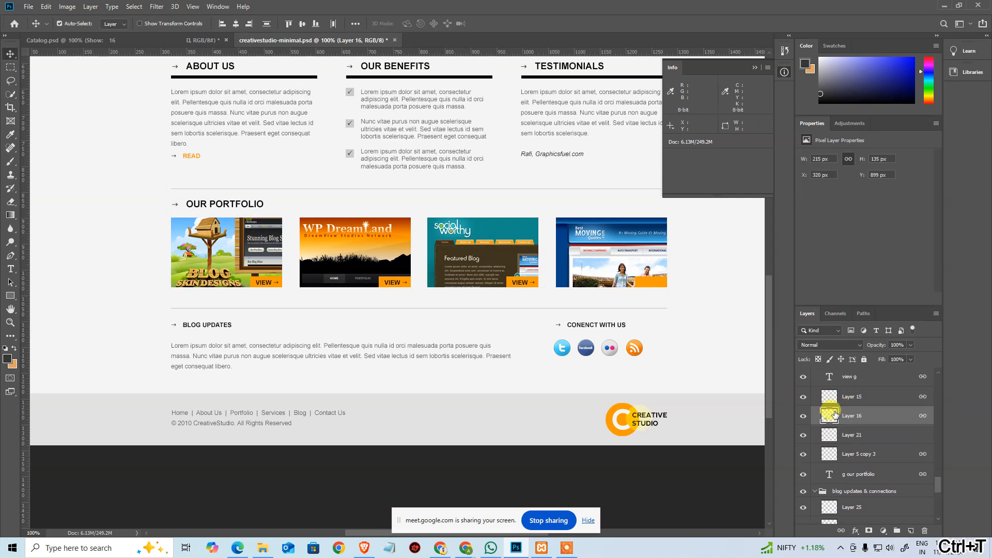
- Examine the portfolio group's layers and the spacing between thumbnails, looking closely at the first thumbnail
left_click(803, 398)
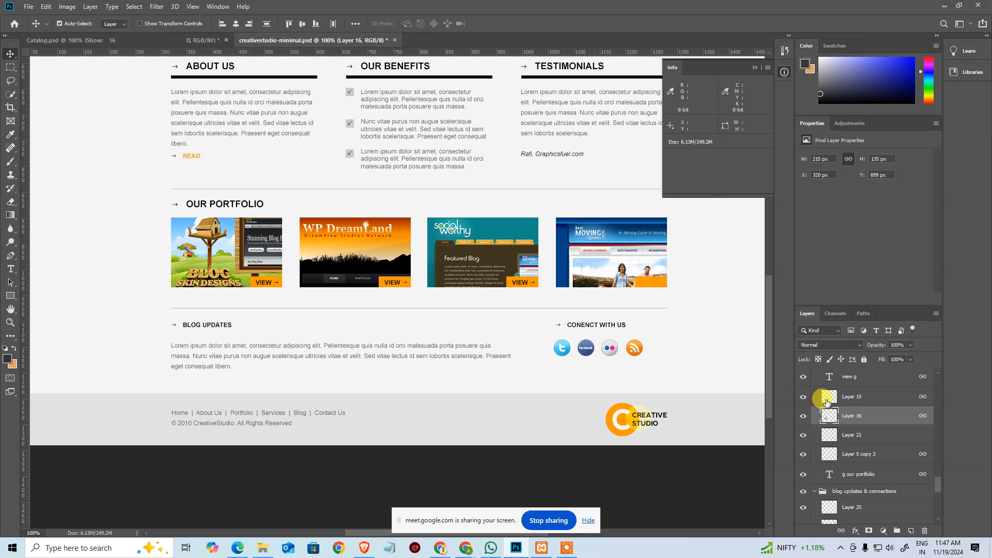
scroll(827, 413, "up", 5)
scroll(846, 418, "up", 3)
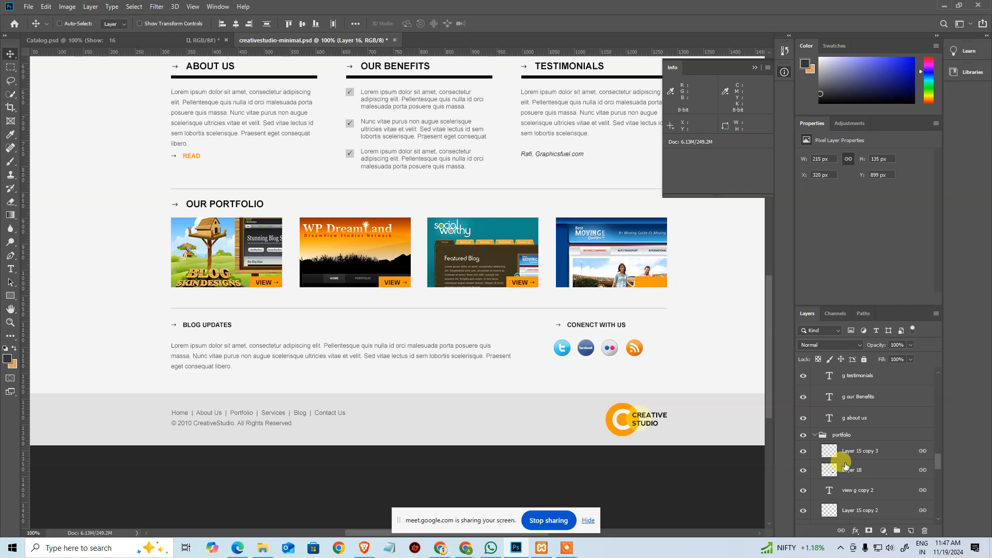
left_click(830, 453, "ctrl")
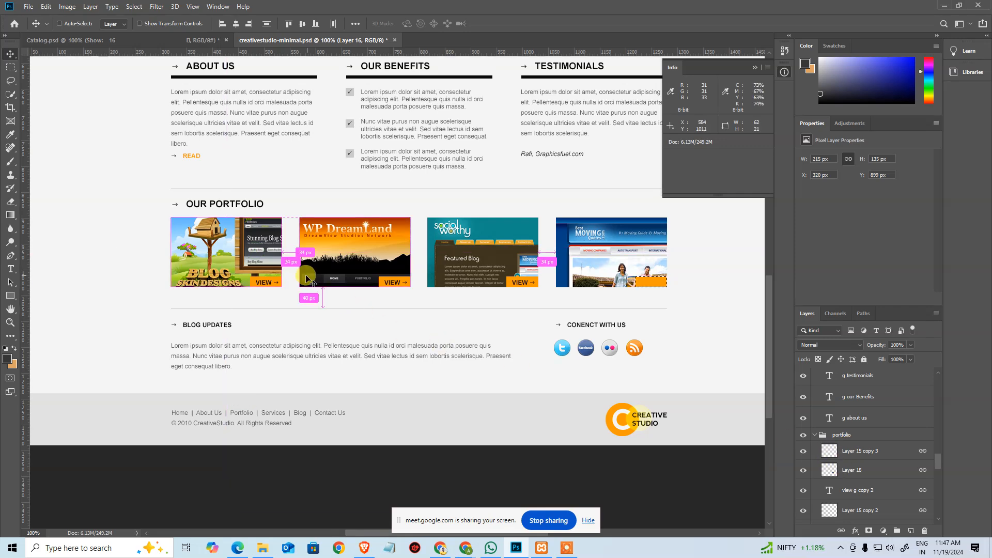
key("ctrl+d")
left_click(263, 253, "ctrl")
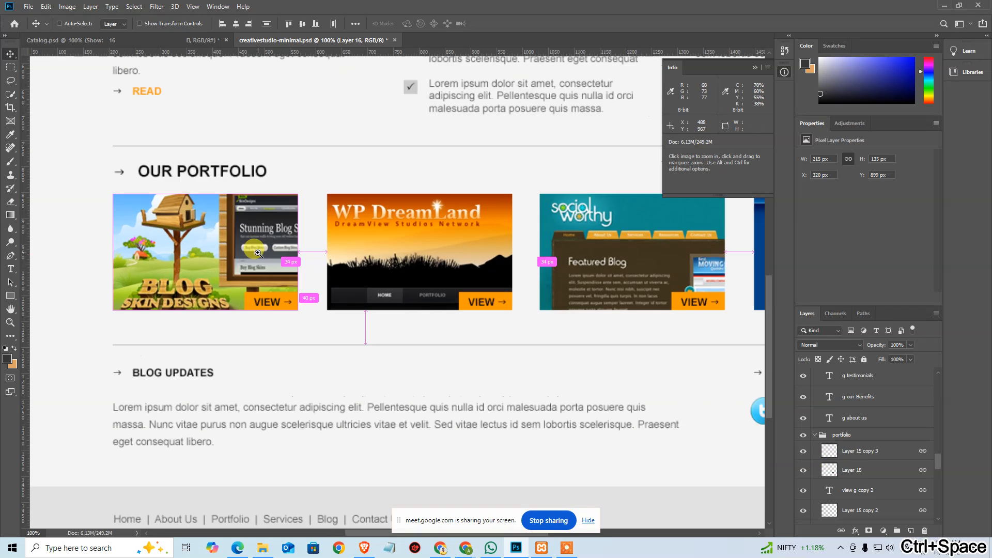
left_click(263, 253, "ctrl")
left_click_drag(190, 244, 380, 270)
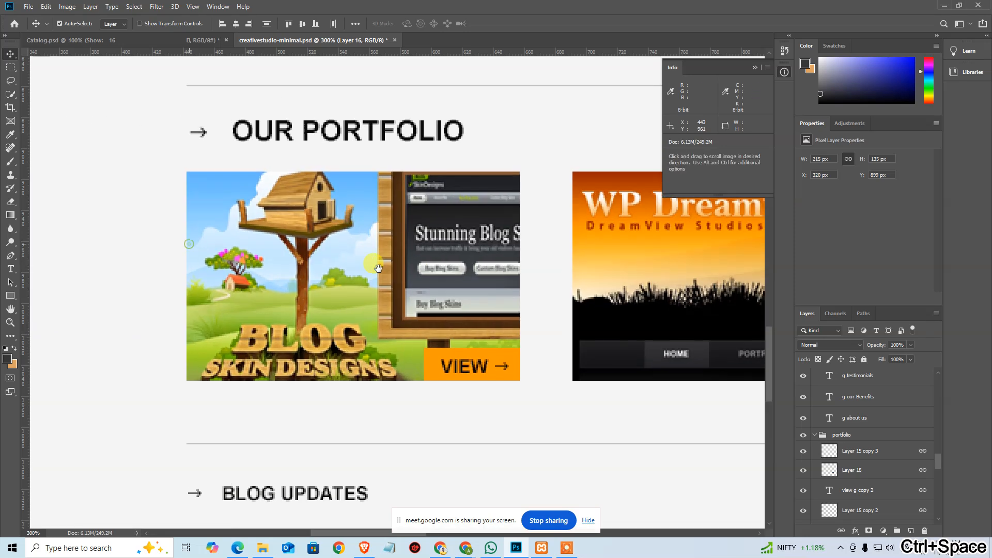
- Switch to File Explorer and check the pixel dimensions of portfolio1.jpg in the images folder
left_click(264, 549)
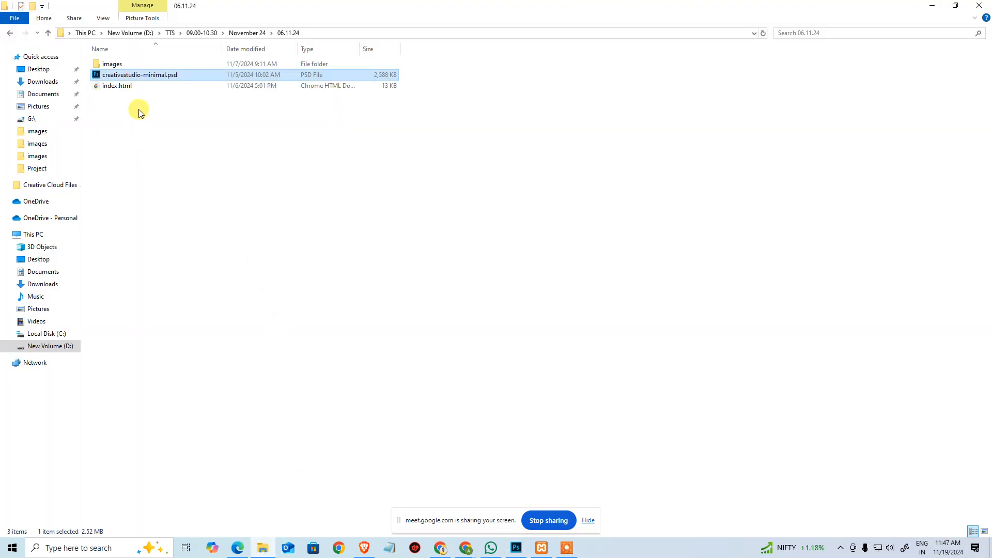
double_click(134, 62)
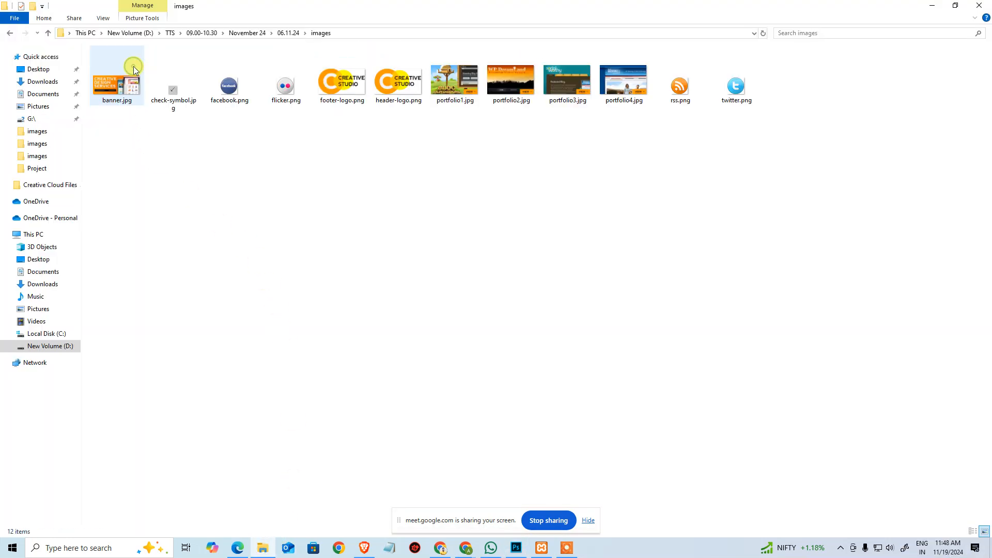
left_click(474, 91)
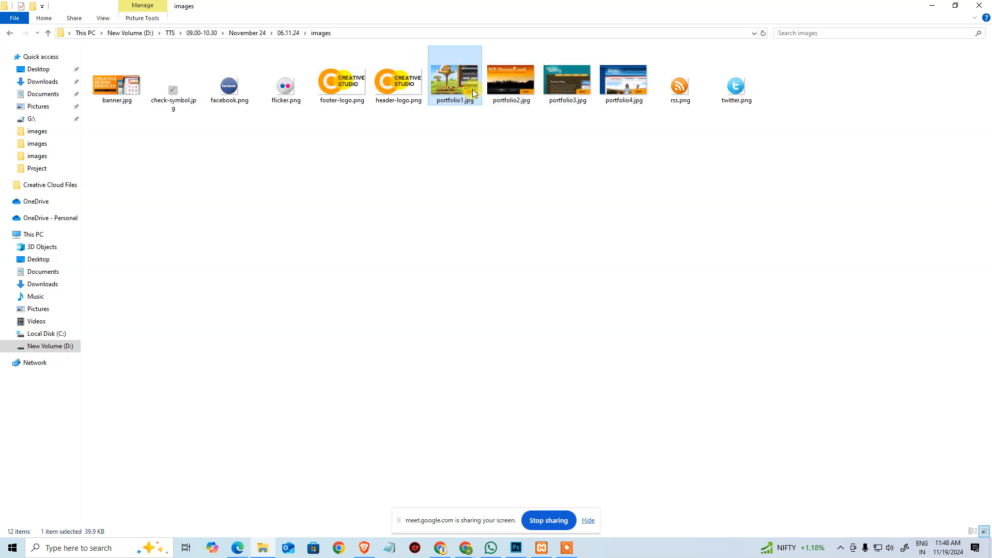
key("alt+Return")
left_click(545, 115)
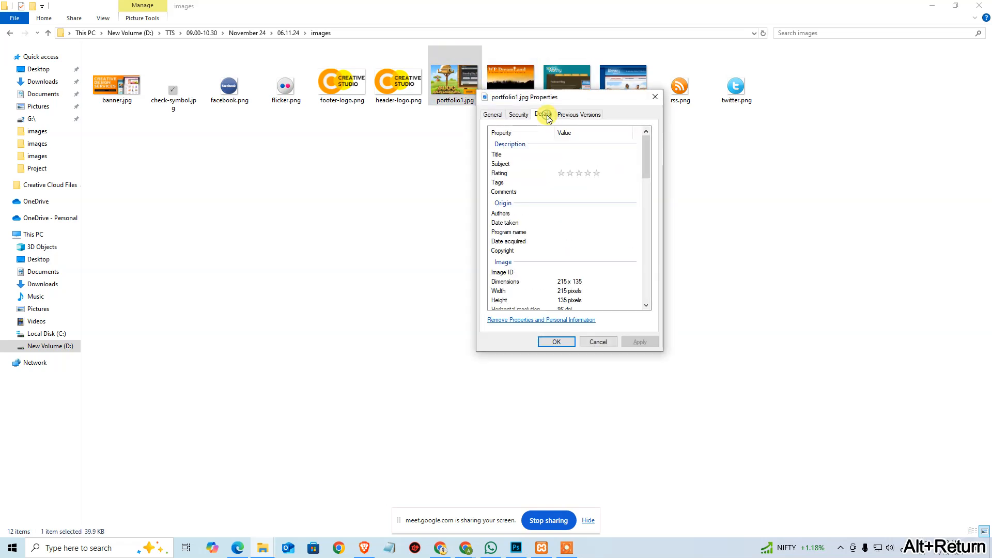
key("Escape")
- Switch back to the Home page open in Elementor in the browser
key("alt+Tab")
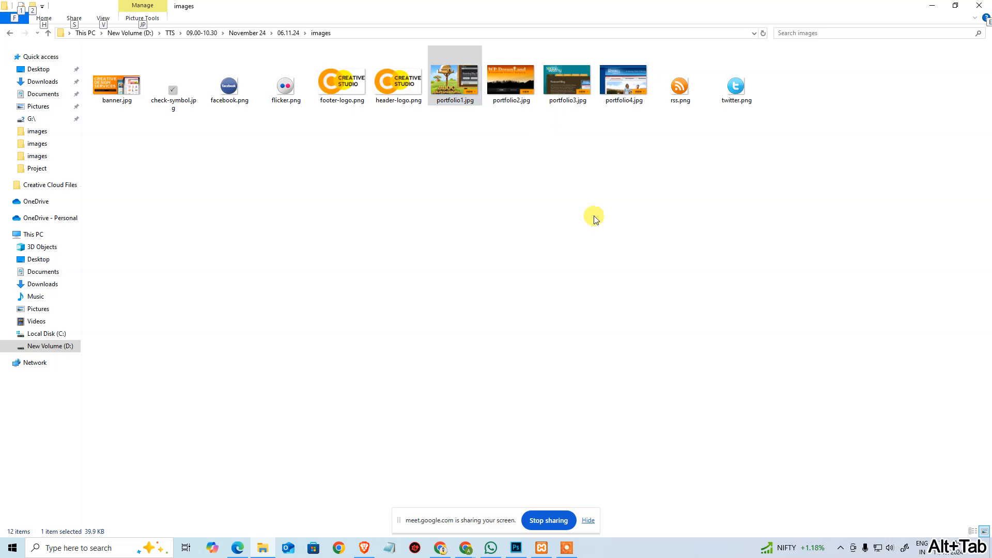
key("ctrl+alt+0")
key("alt+Tab")
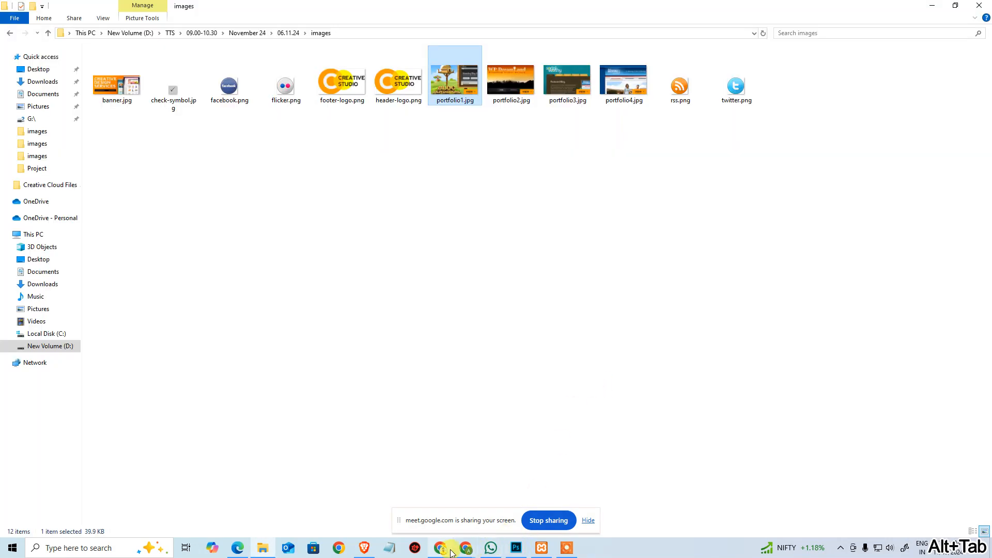
left_click(413, 494)
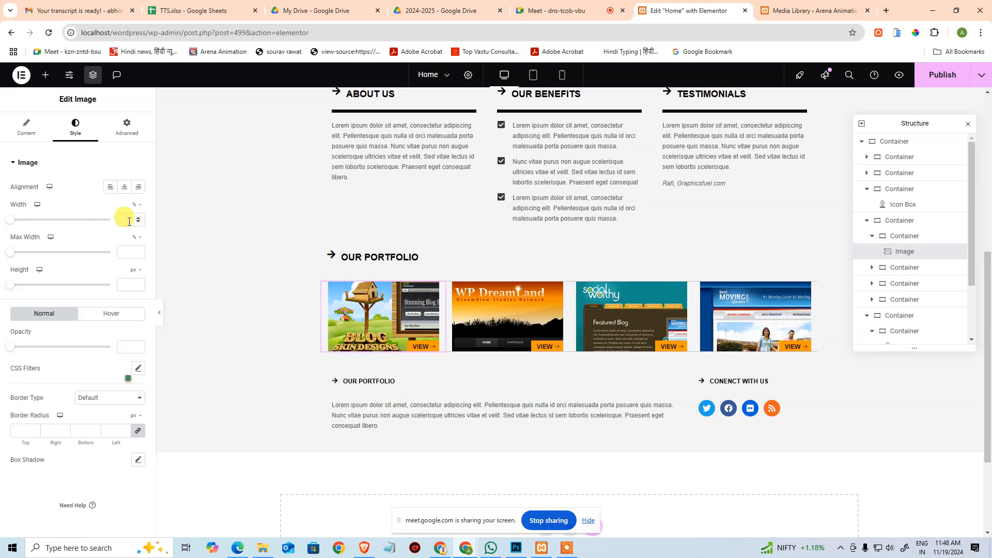
- Set the first portfolio image's width to 215% and leave its maximum width empty
left_click(129, 252)
type("215")
type("215")
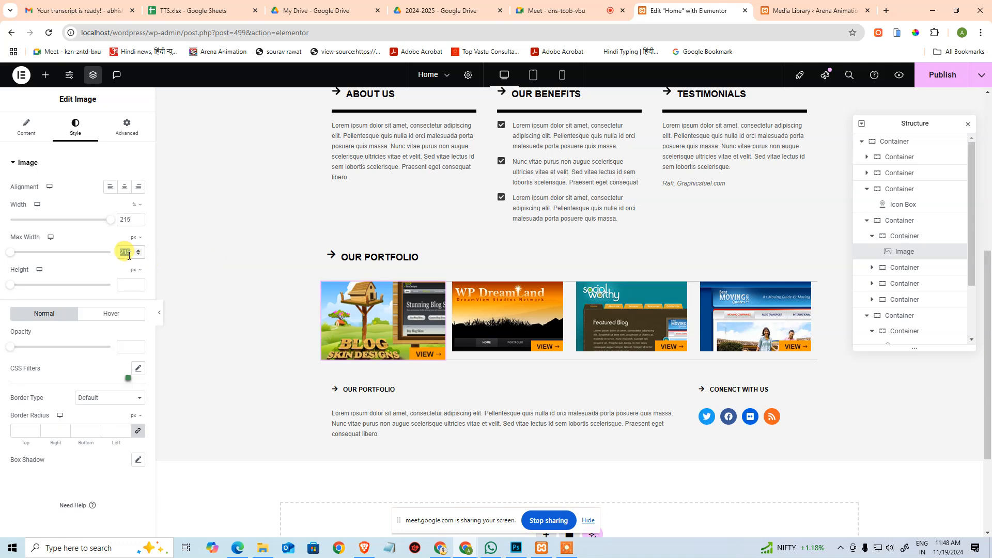
left_click(233, 322)
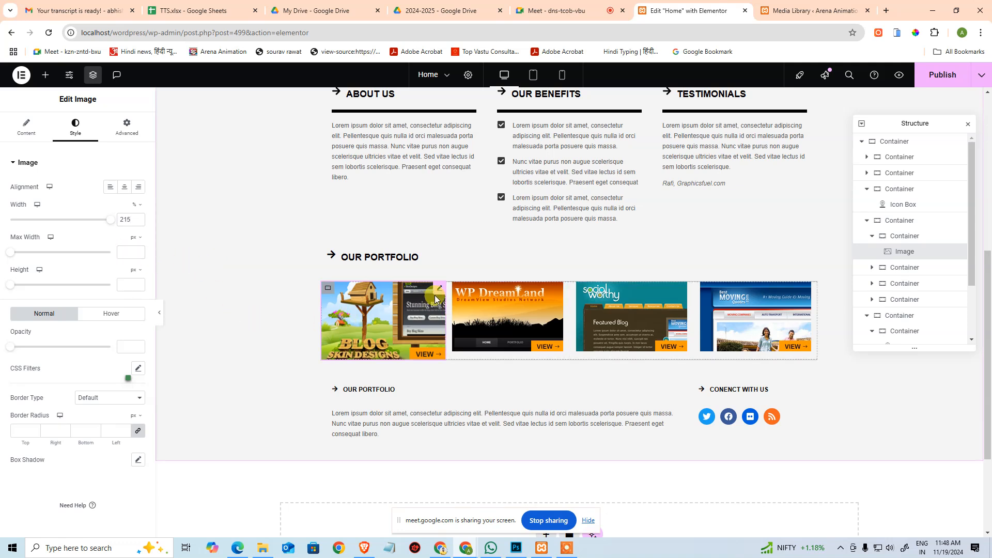
- Copy the first portfolio image's style and paste it onto the other three portfolio images
key("ctrl+c")
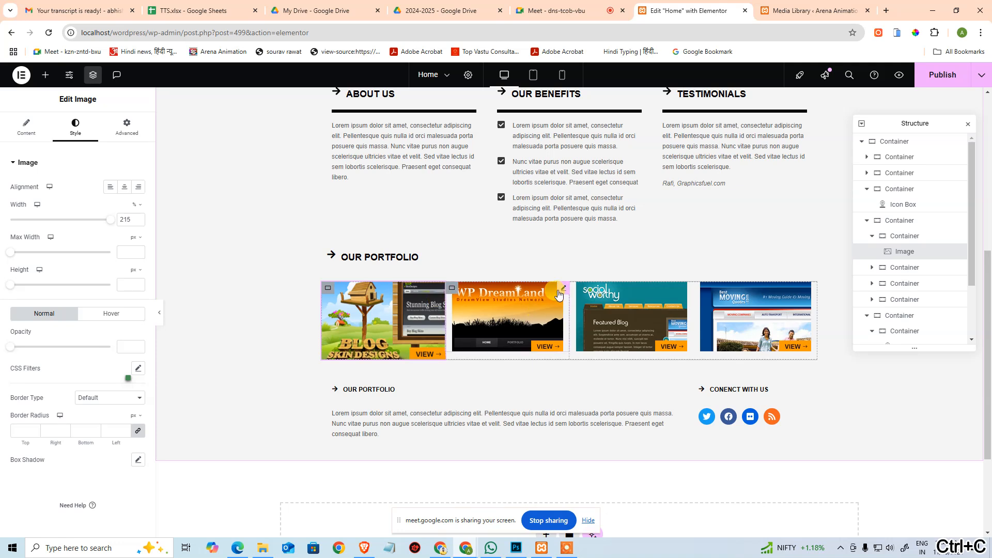
left_click(561, 291)
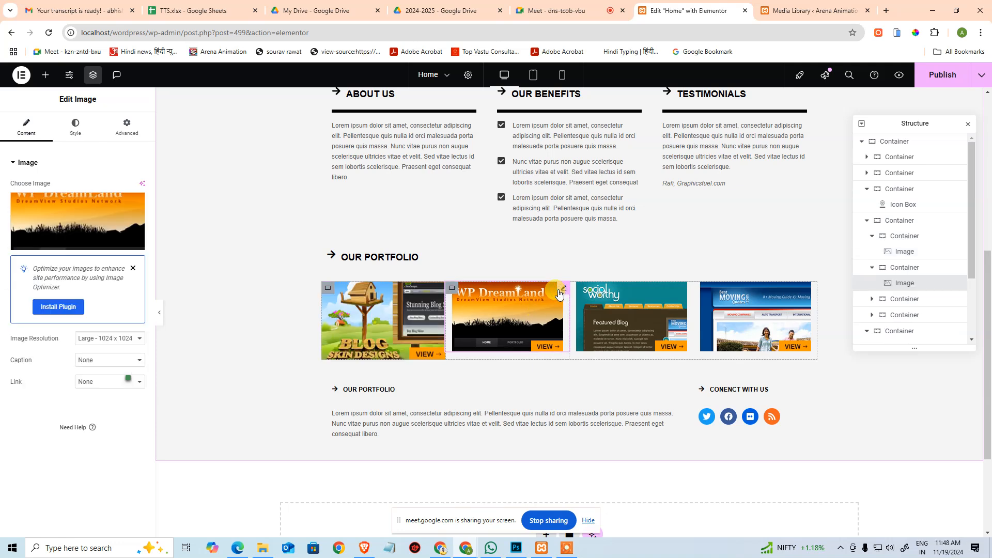
key("ctrl+shift+v")
left_click(687, 287)
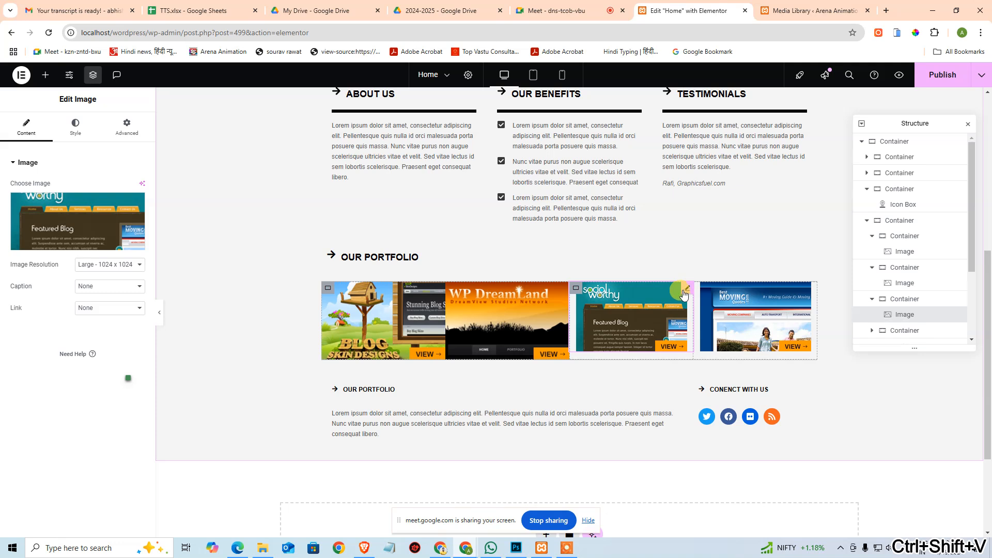
key("ctrl+shift+v")
left_click(810, 289)
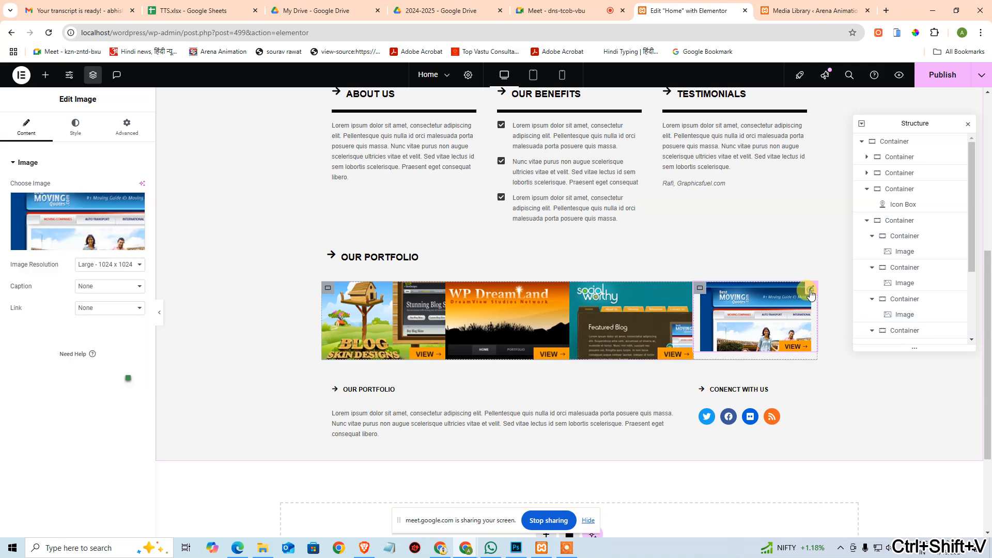
key("ctrl+shift+v")
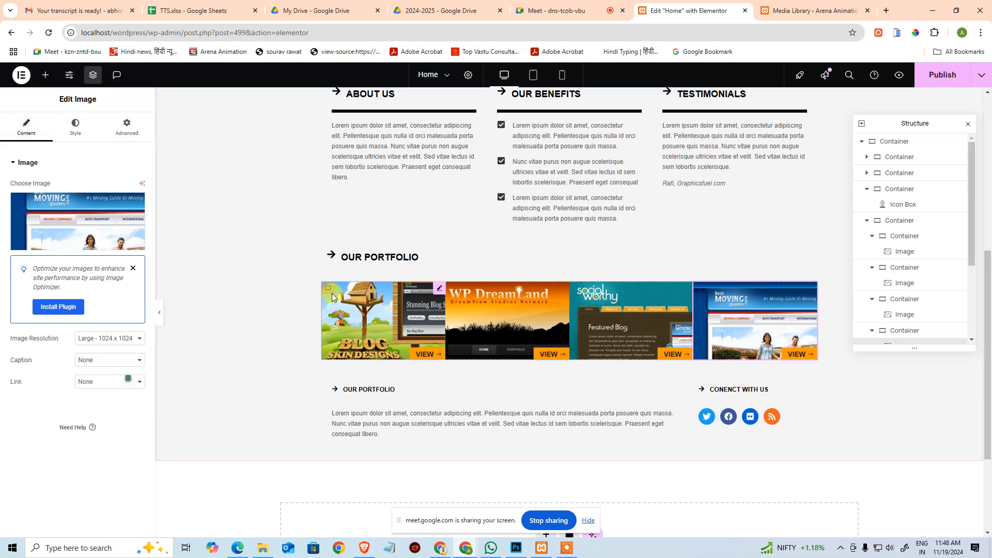
- Collapse the four portfolio image containers in the page structure and inspect the first and last containers' layout settings
left_click(873, 236)
left_click(871, 253)
left_click(872, 268)
left_click(872, 284)
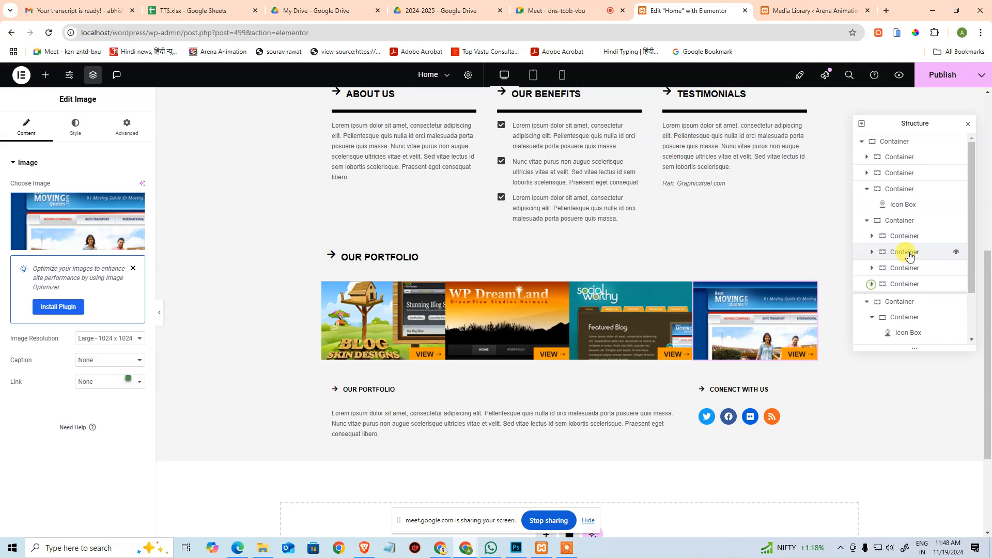
left_click(905, 237)
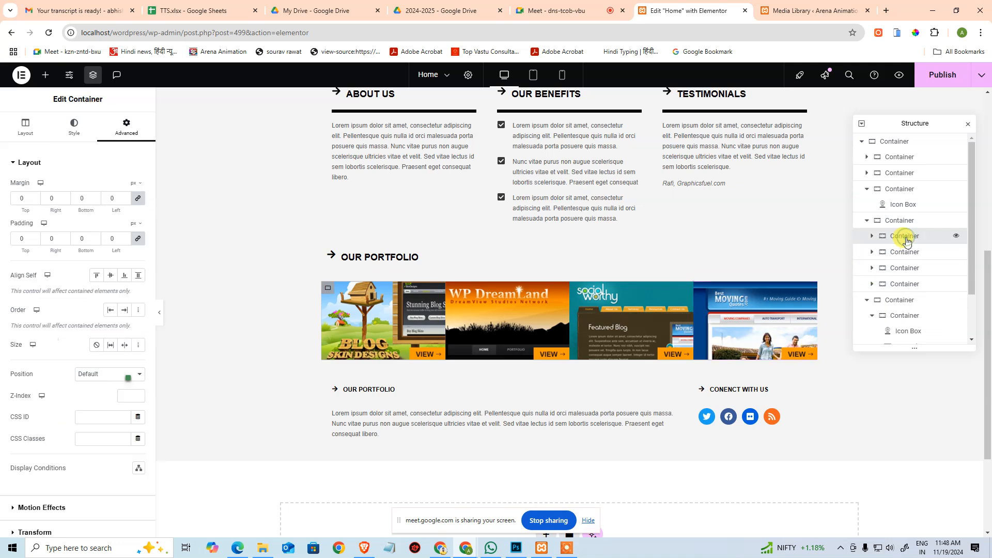
left_click(904, 283)
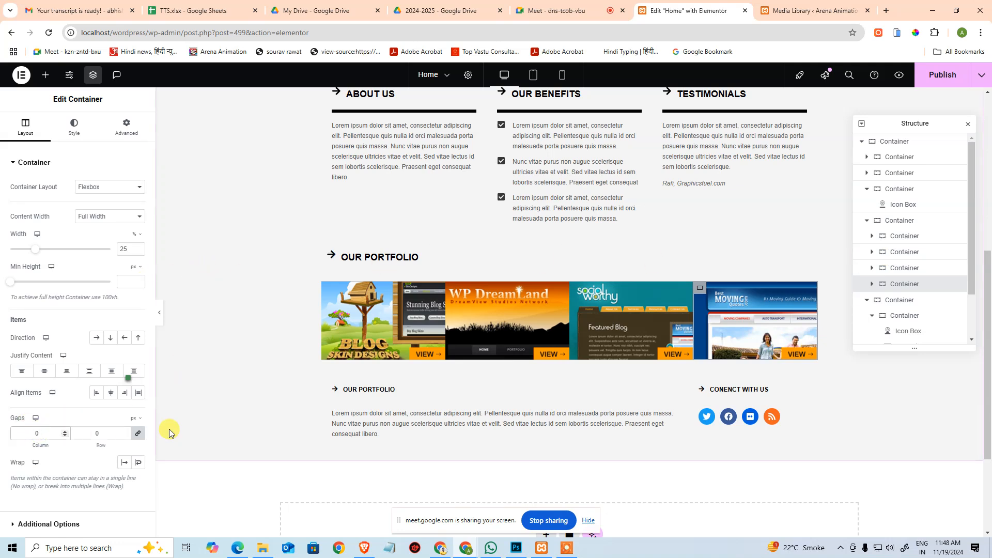
left_click(412, 324)
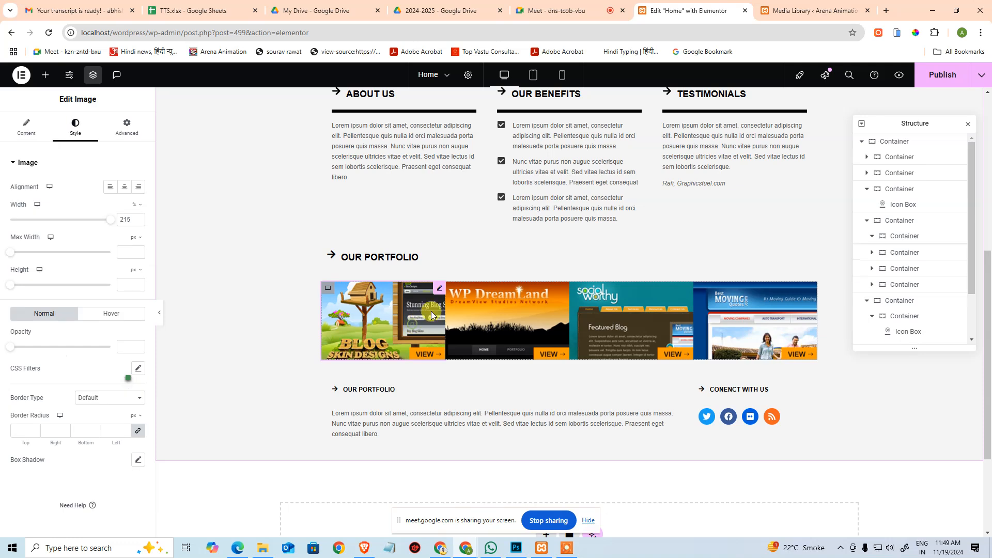
- Clear the zero gaps on the four portfolio image containers so they use the default 20 px
left_click(905, 235)
left_click(22, 137)
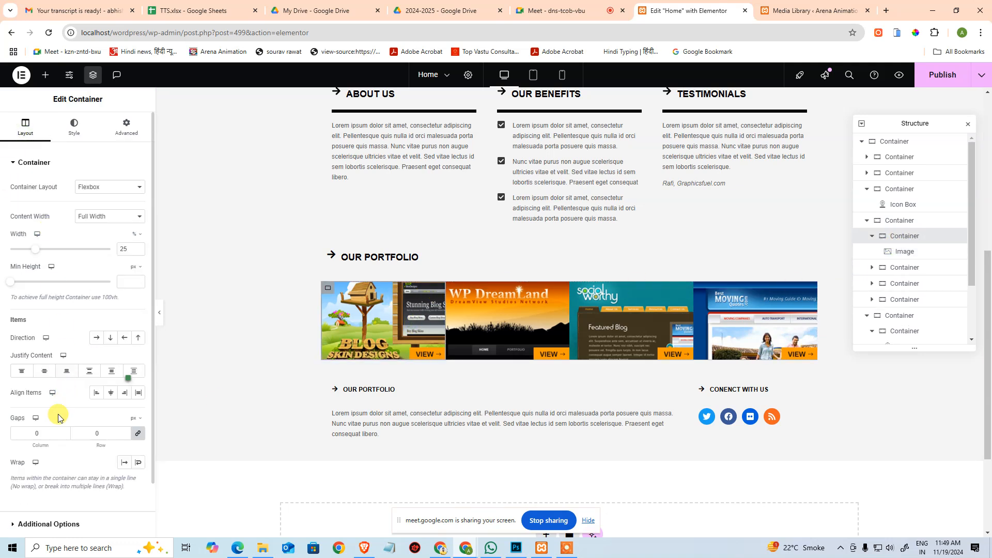
left_click(38, 433)
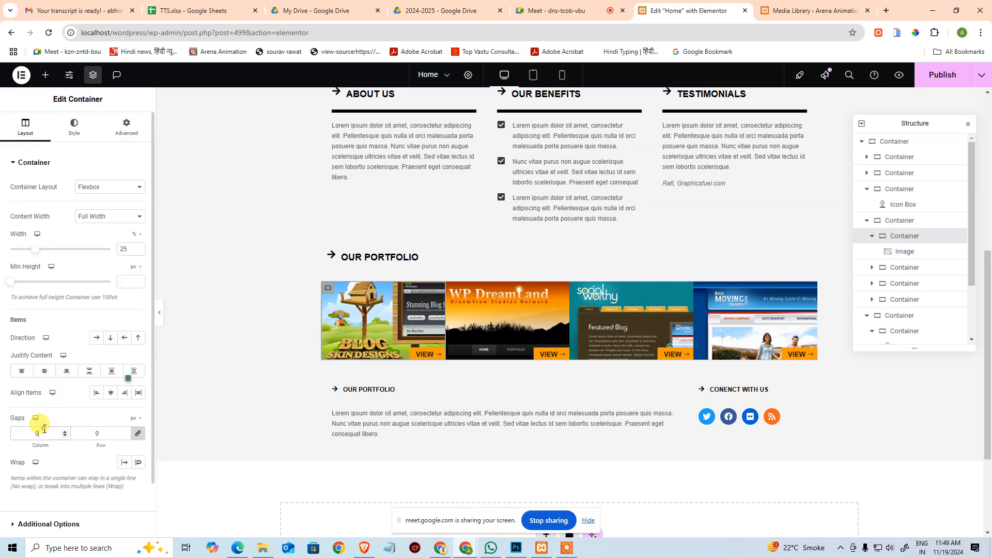
left_click(901, 267)
left_click(47, 432)
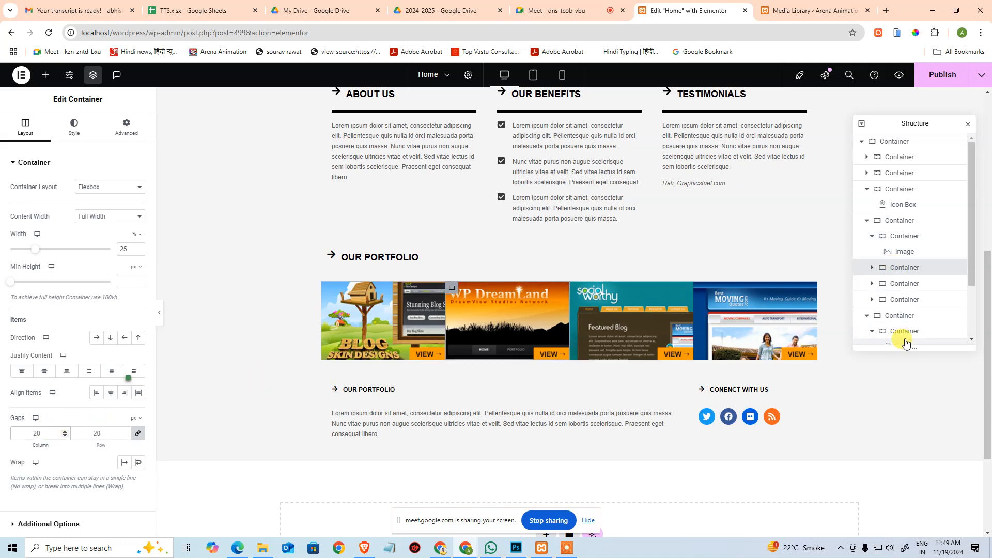
left_click(886, 284)
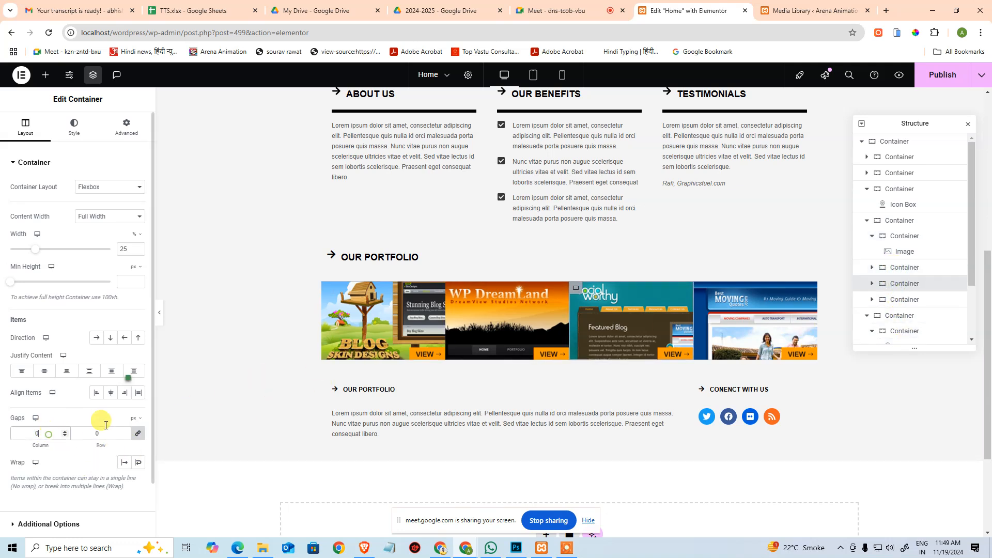
left_click(862, 300)
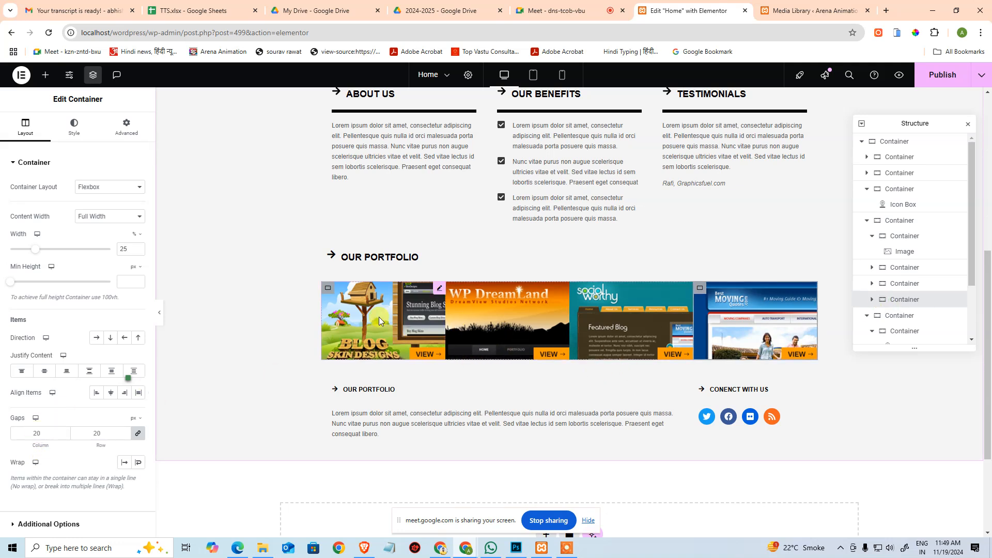
- Set the gaps of the parent container holding the four portfolio images to 20 px
left_click(444, 293)
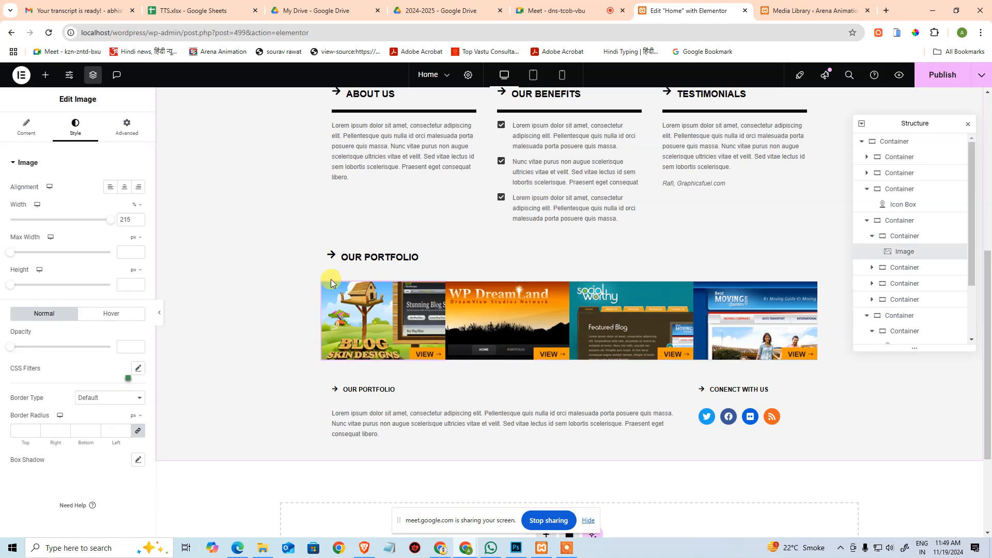
left_click(872, 236)
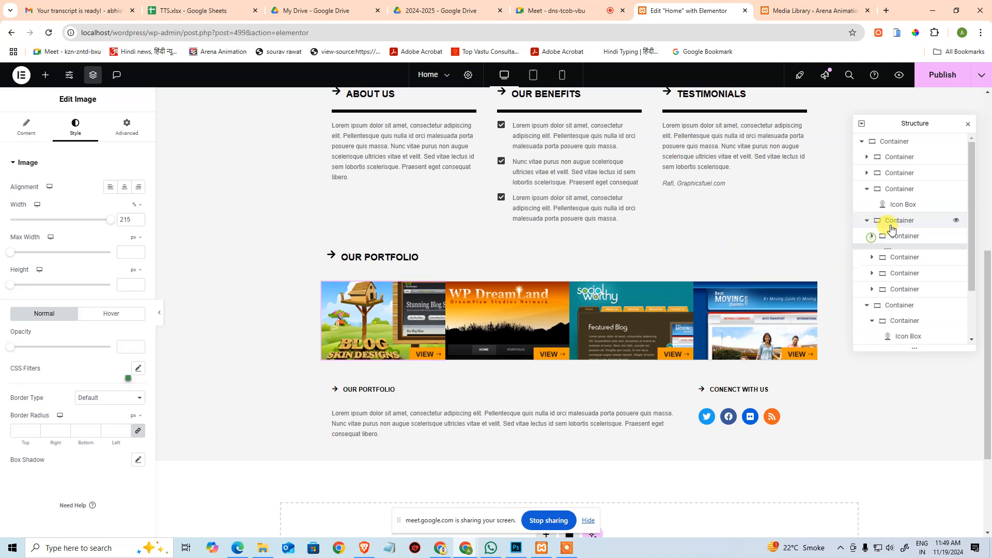
left_click(882, 221)
left_click(37, 433)
type("20")
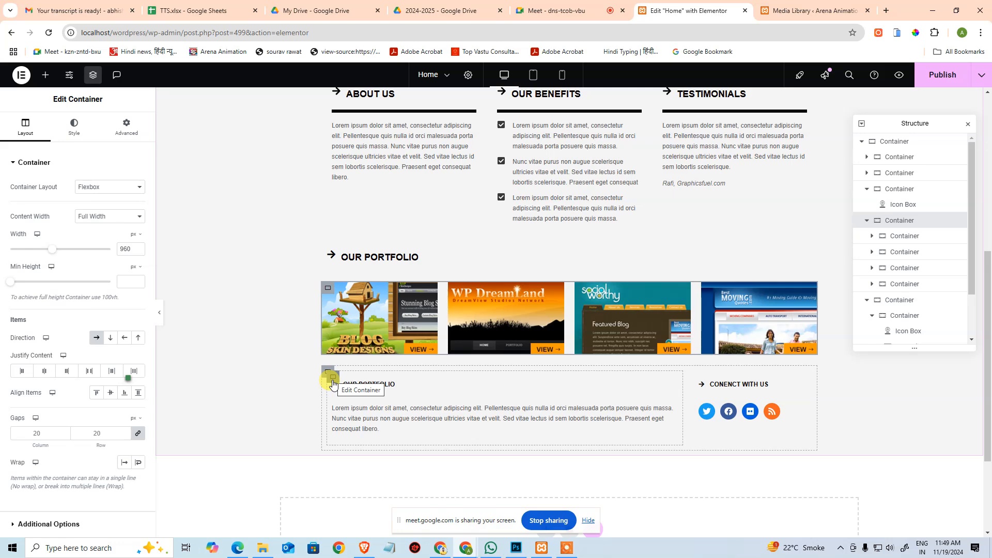
- Review the page's portfolio section and compare it with the creativestudio-minimal.psd design in Photoshop
scroll(342, 354, "up", 2)
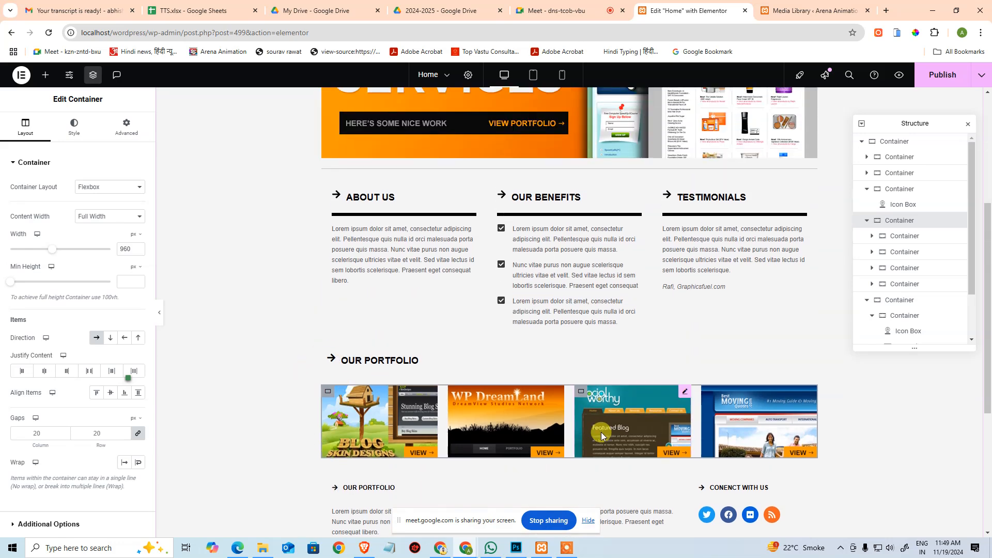
scroll(513, 468, "down", 5)
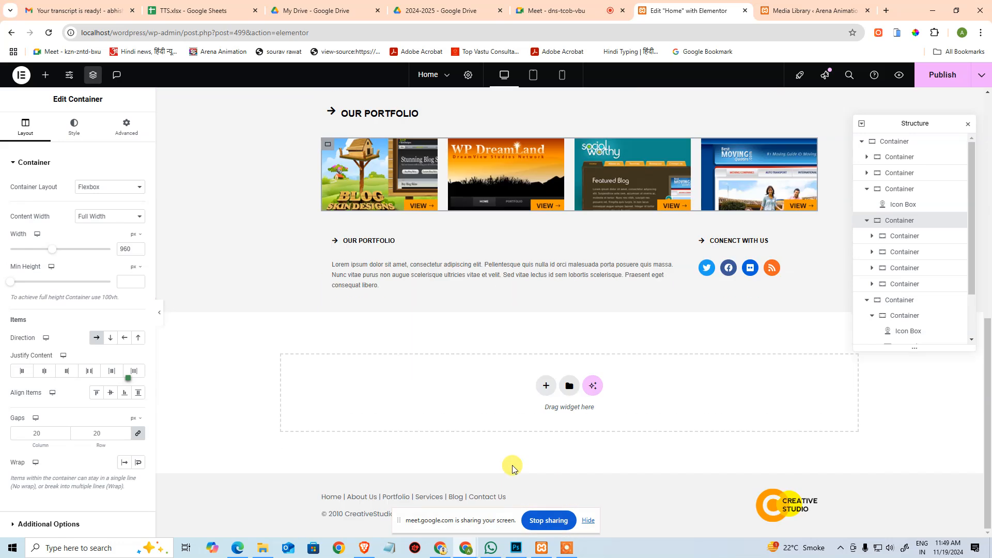
key("alt+Tab")
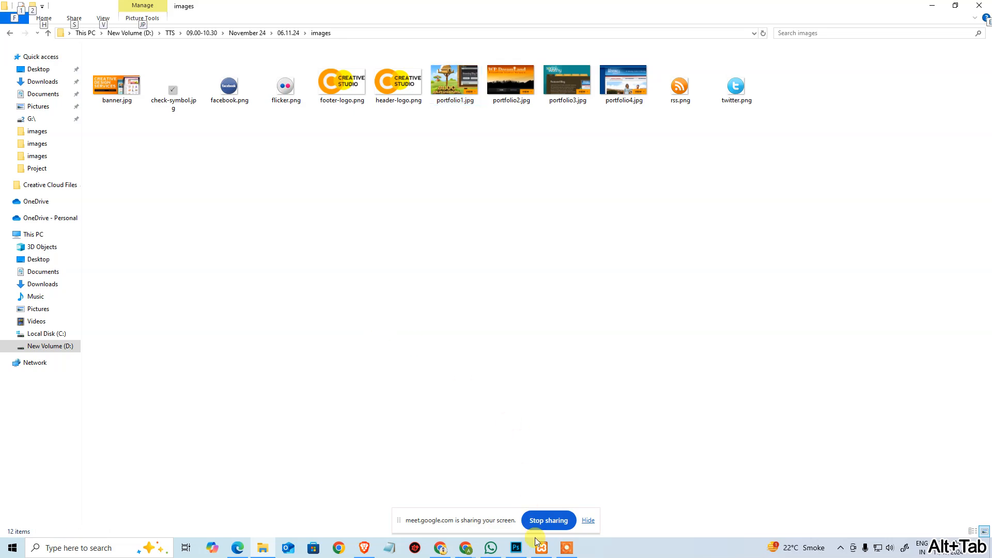
key("alt+Tab")
left_click(516, 548)
scroll(431, 410, "right", 3)
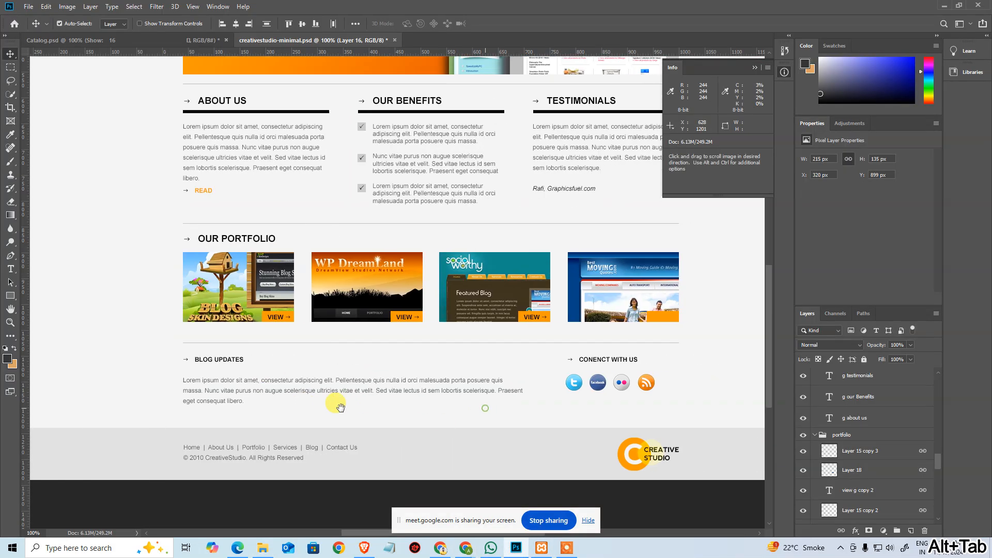
key("alt+Tab")
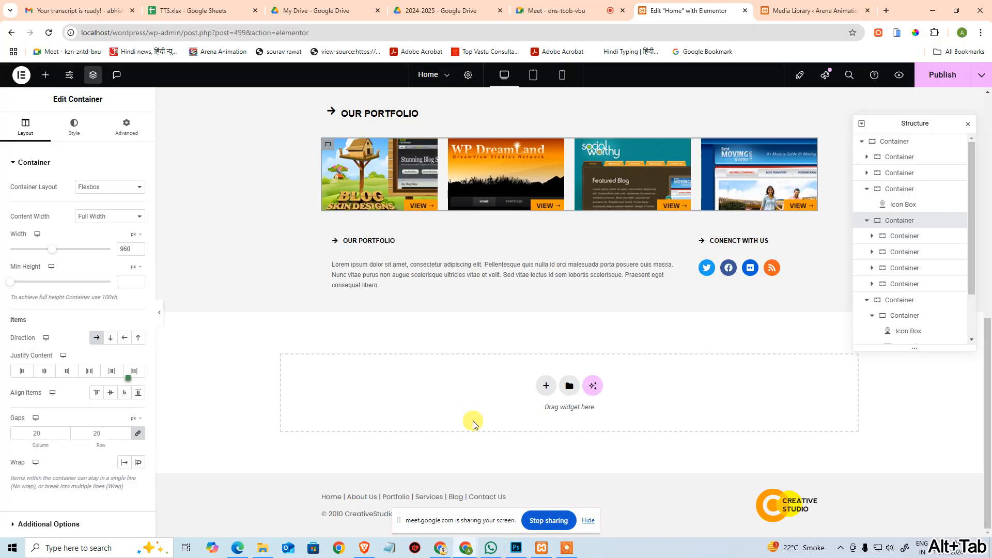
- Publish the Home page and open its preview to examine the portfolio section and footer
scroll(465, 438, "up", 10)
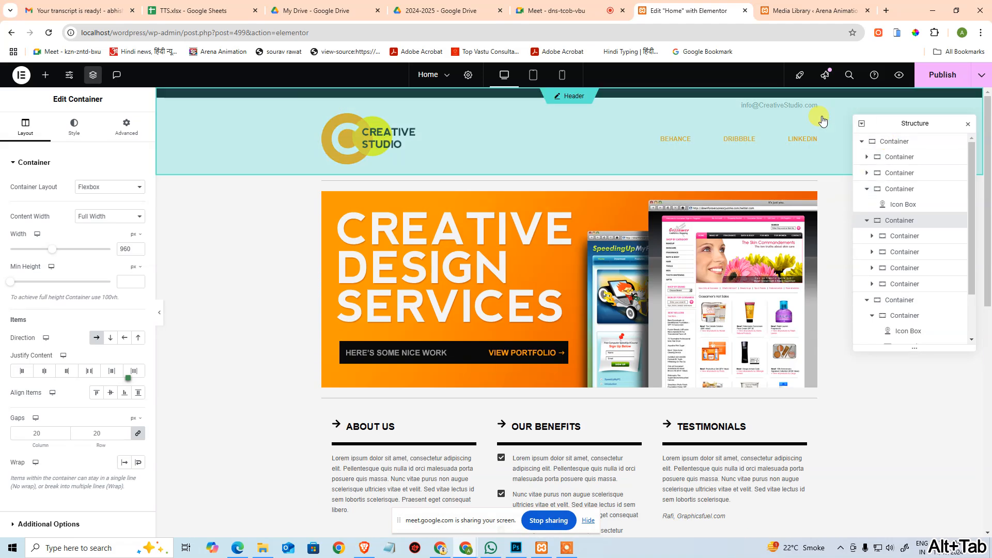
left_click(918, 78)
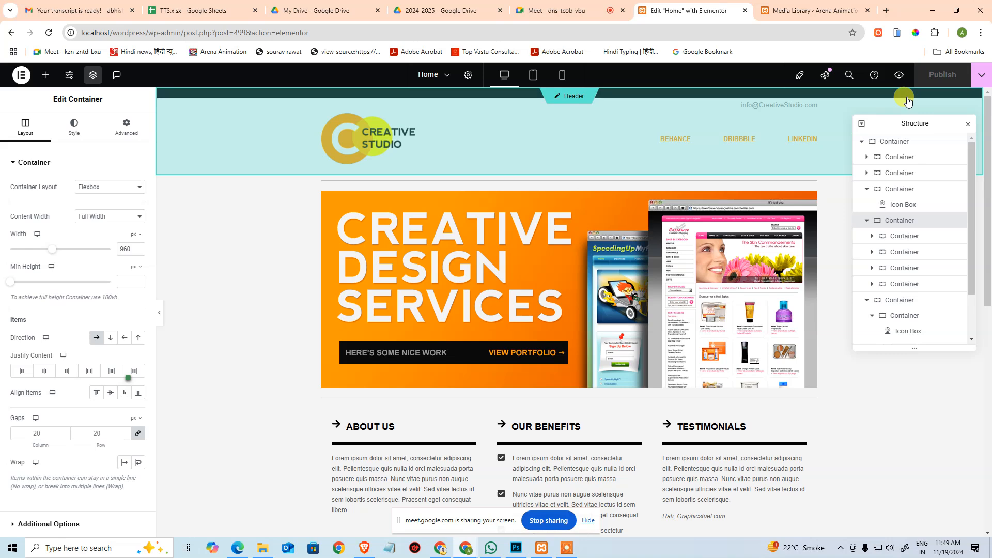
left_click(817, 10)
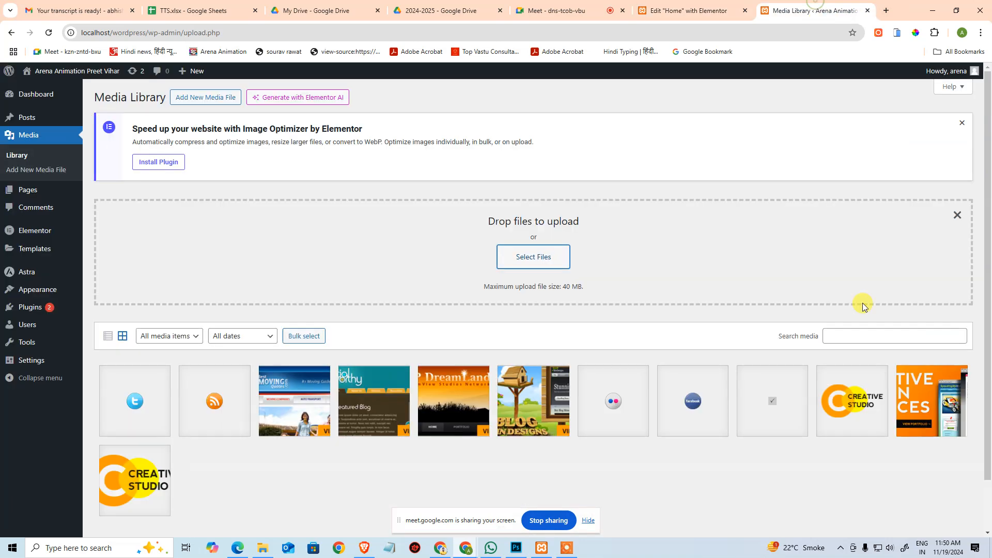
left_click(690, 7)
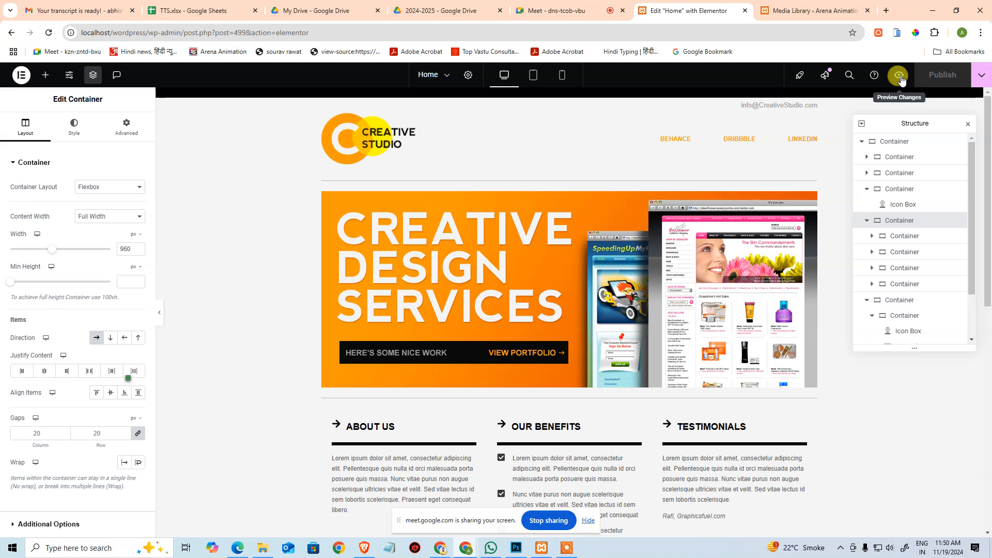
left_click(899, 77)
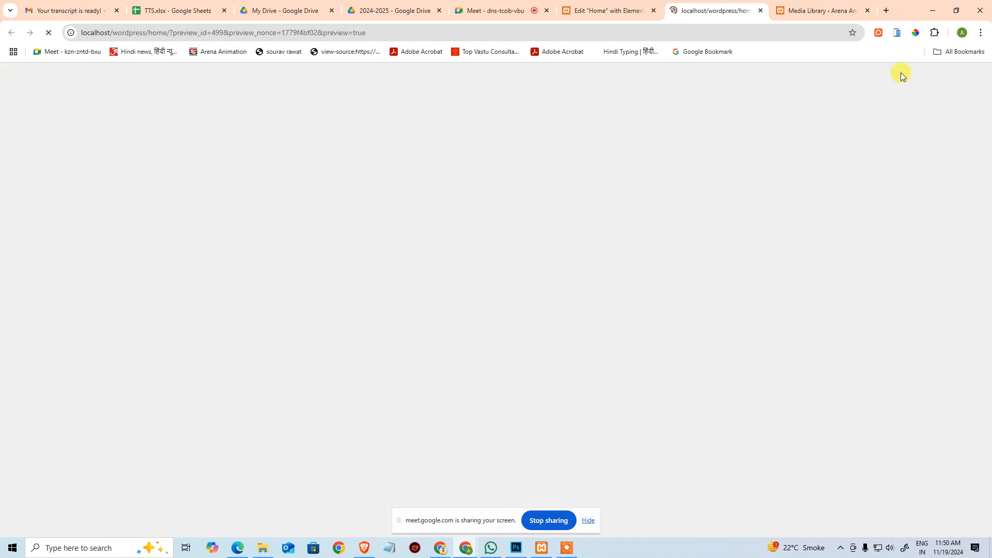
scroll(755, 187, "down", 6)
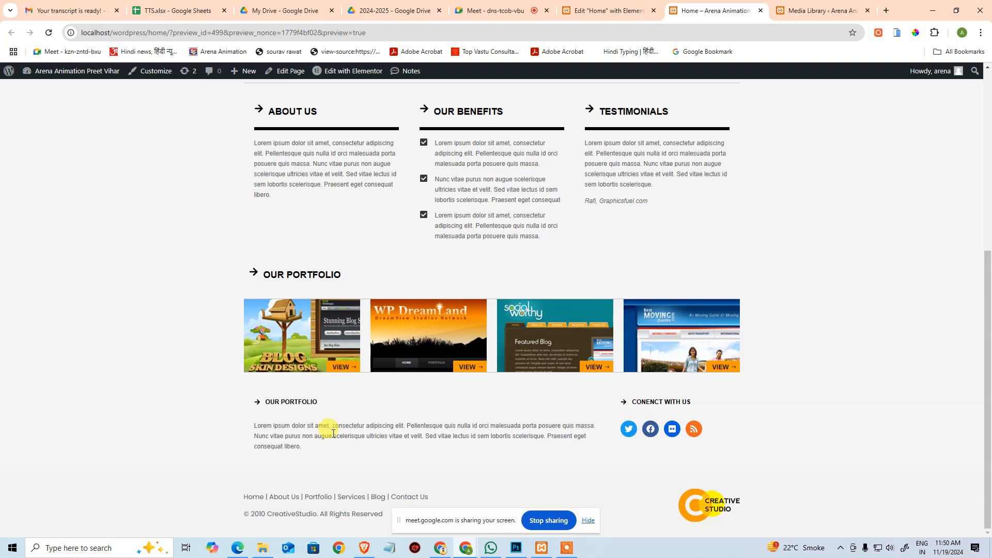
- Compare the previewed page with the Photoshop design and return to the portfolio section in the Elementor editor
key("alt+Tab")
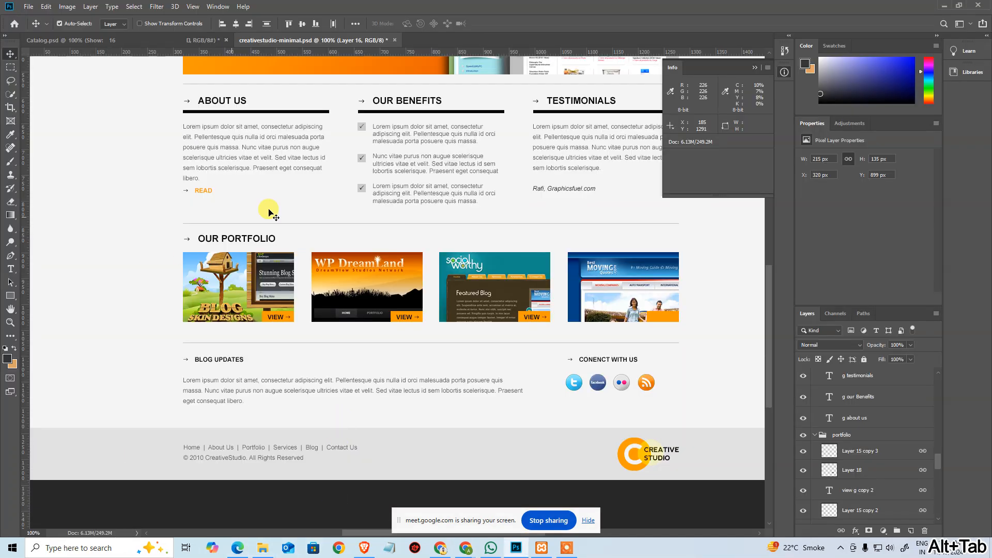
key("alt+Tab")
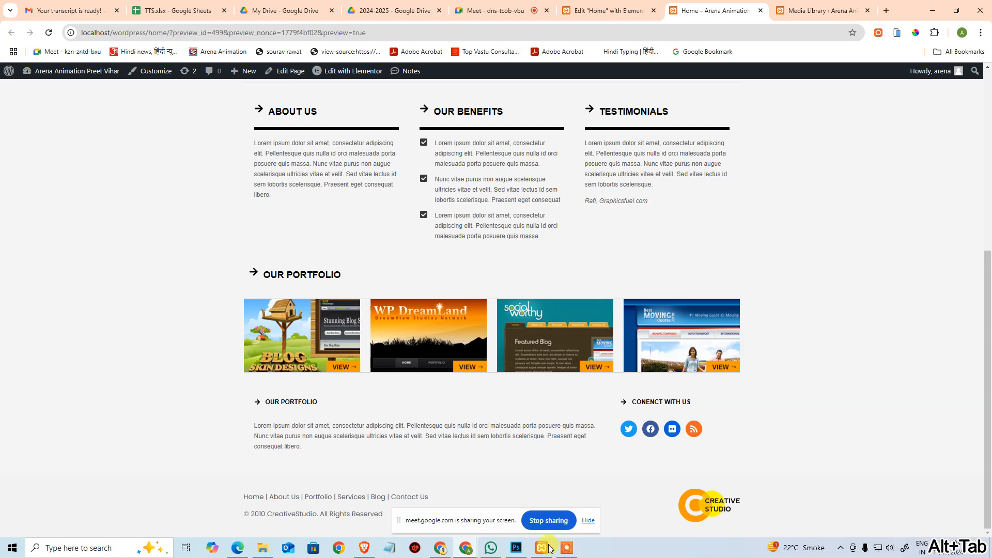
left_click(627, 7)
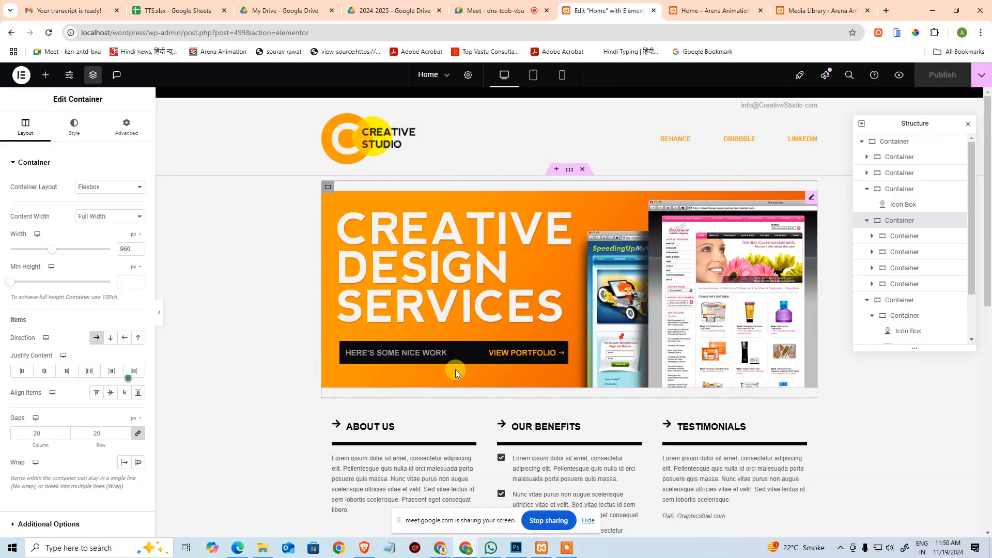
scroll(454, 370, "down", 9)
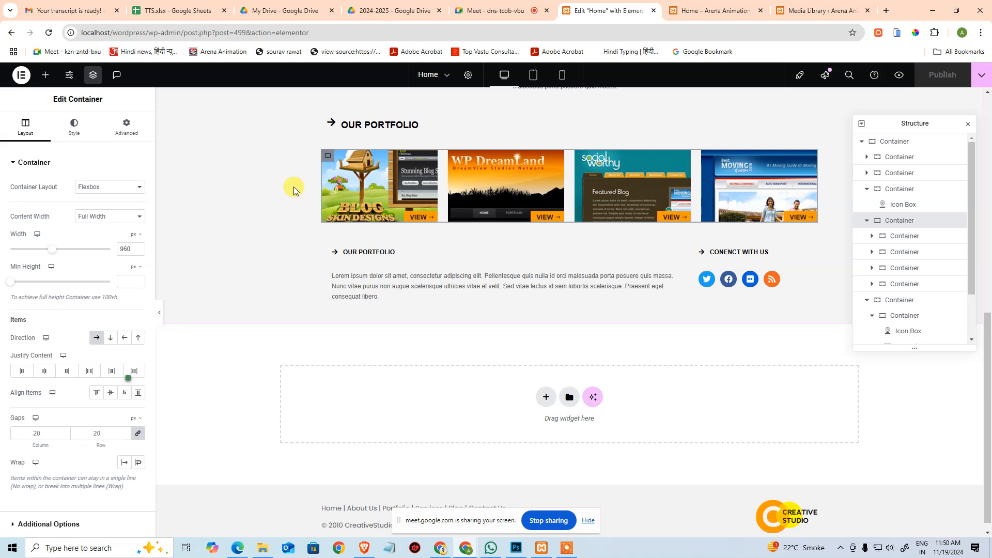
scroll(68, 455, "down", 2)
scroll(75, 151, "up", 2)
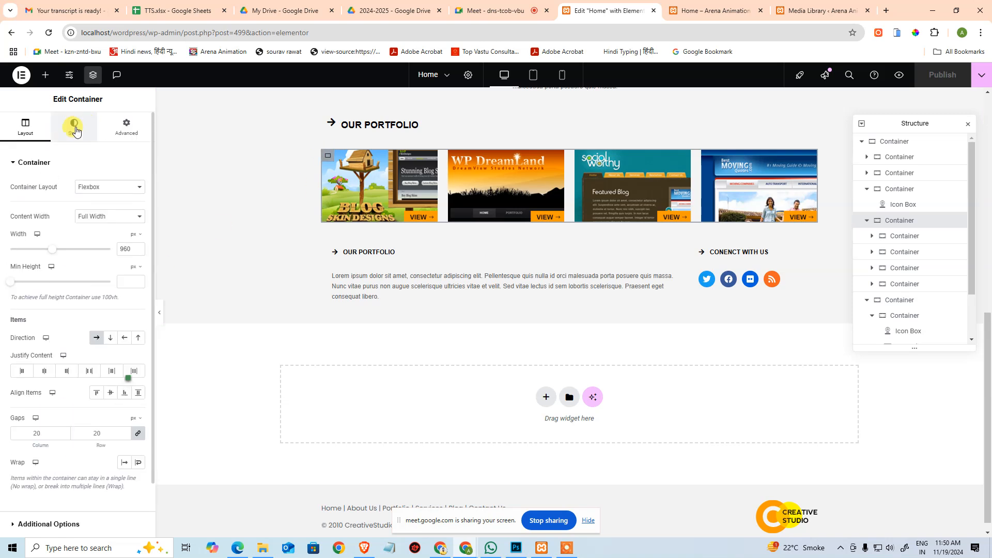
- Set the top border width of the container holding the four portfolio images to 0
left_click(75, 129)
left_click(86, 276)
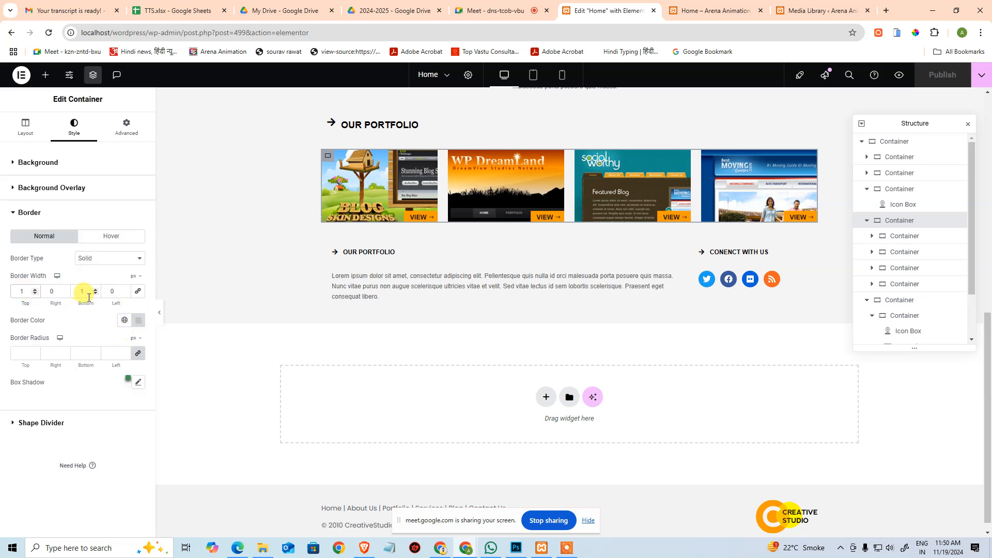
key("BackSpace")
type("0")
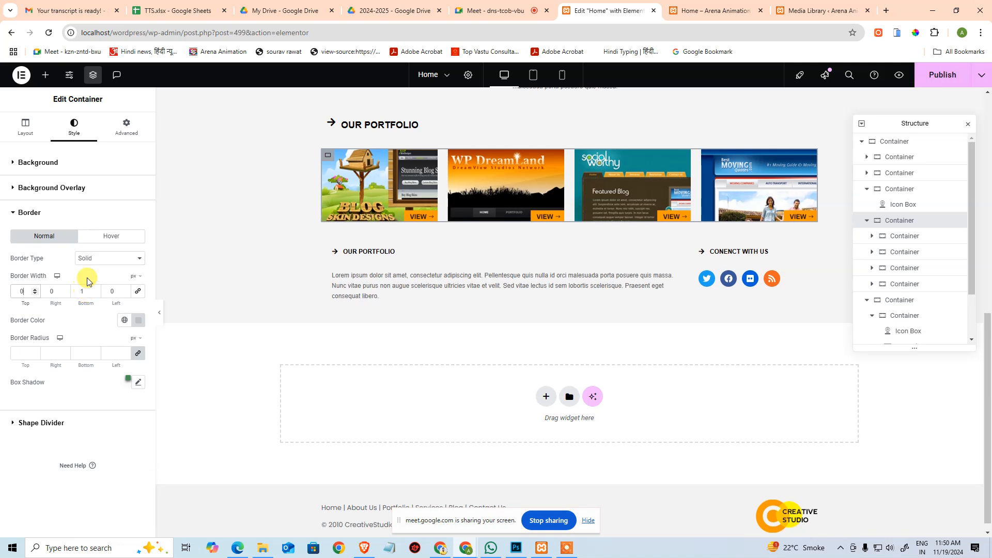
- Set the bottom padding of the four-image portfolio container to 20 px
left_click(25, 126)
left_click(124, 126)
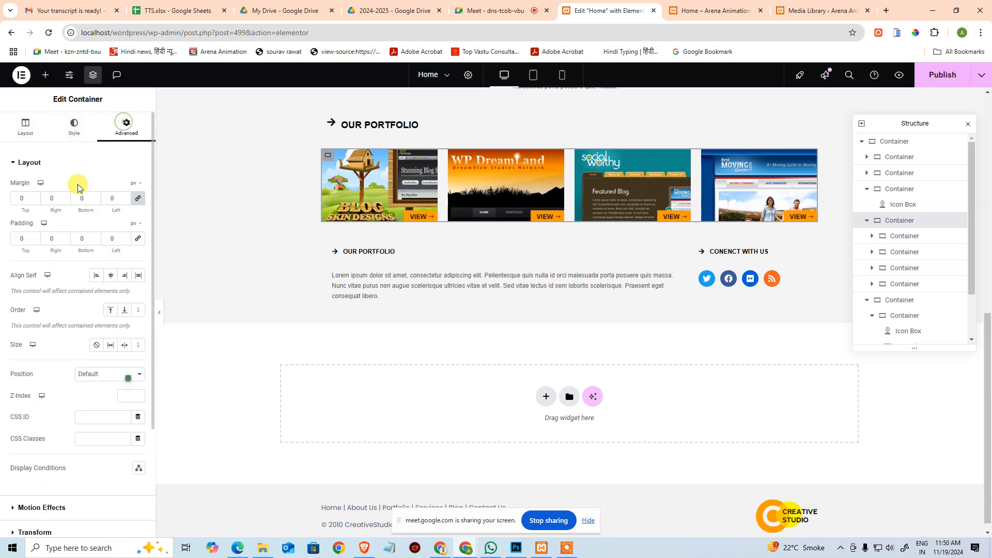
left_click(138, 239)
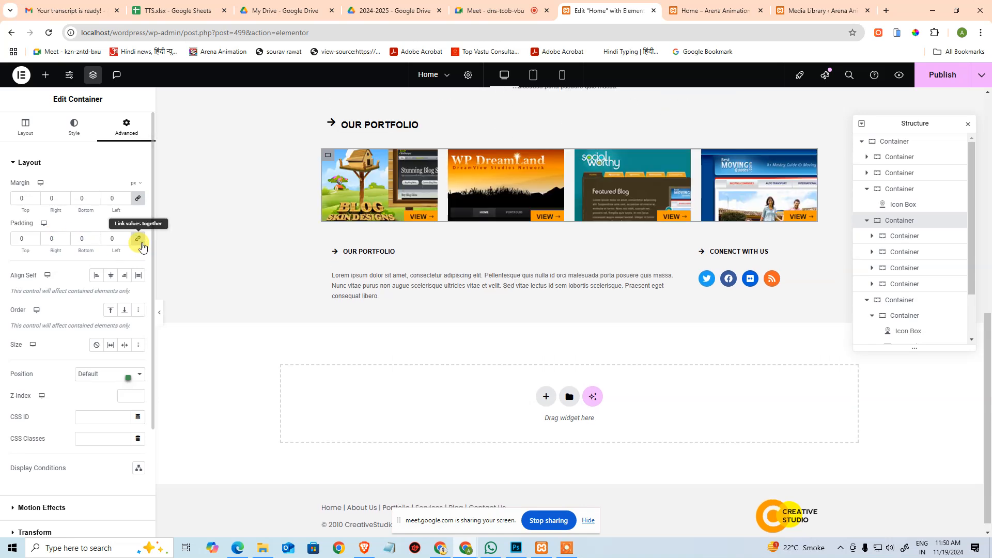
left_click(140, 243)
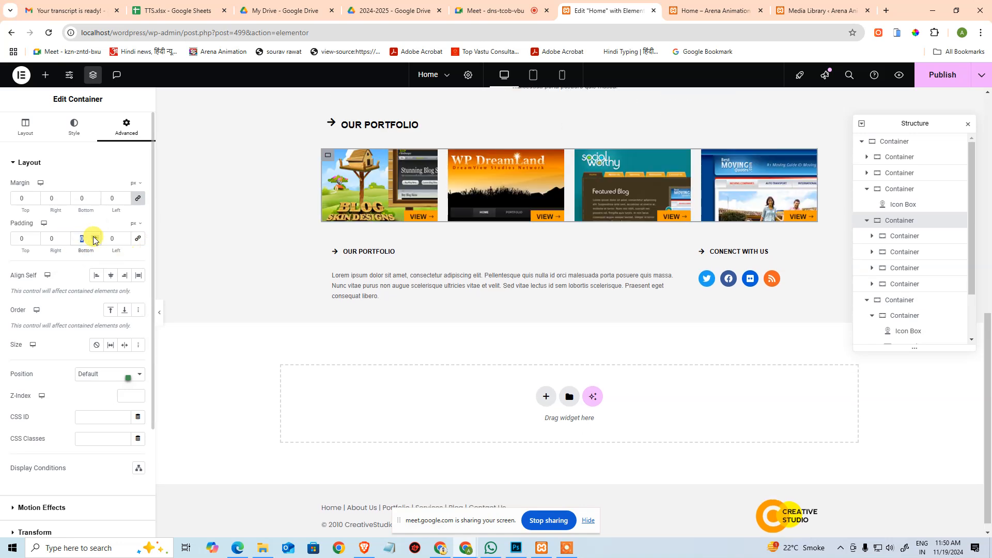
type("20")
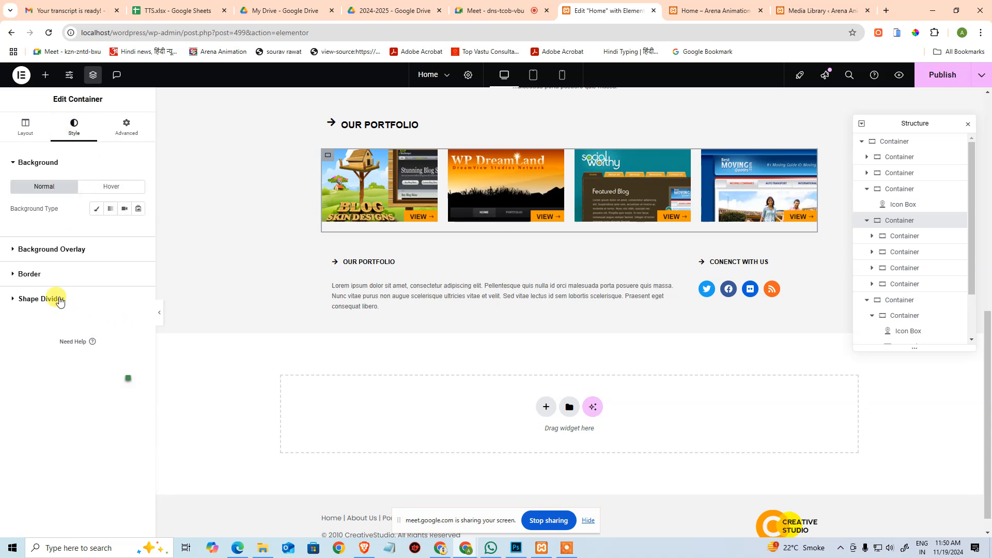
- Copy the four-image container and paste its style onto the container of the OUR PORTFOLIO heading
left_click(57, 272)
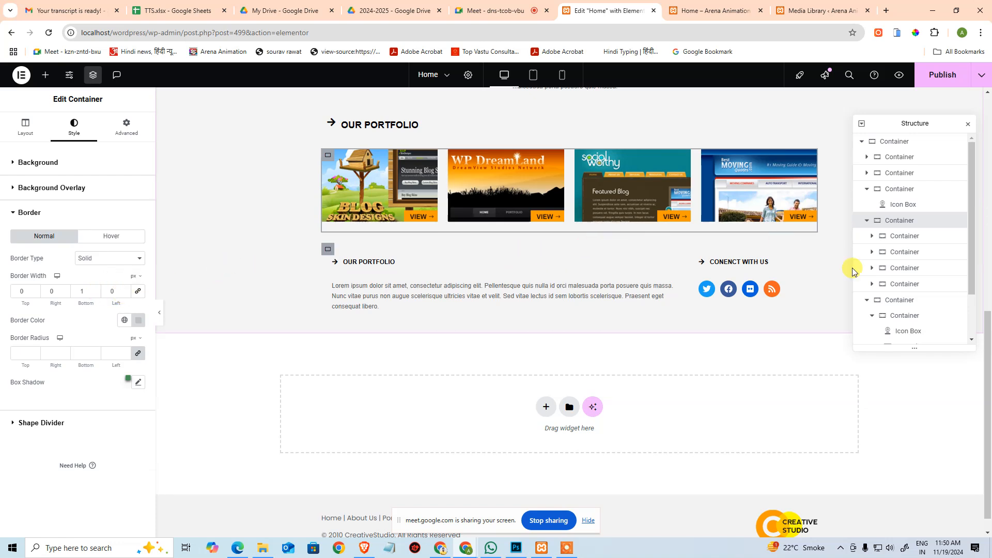
left_click(892, 253)
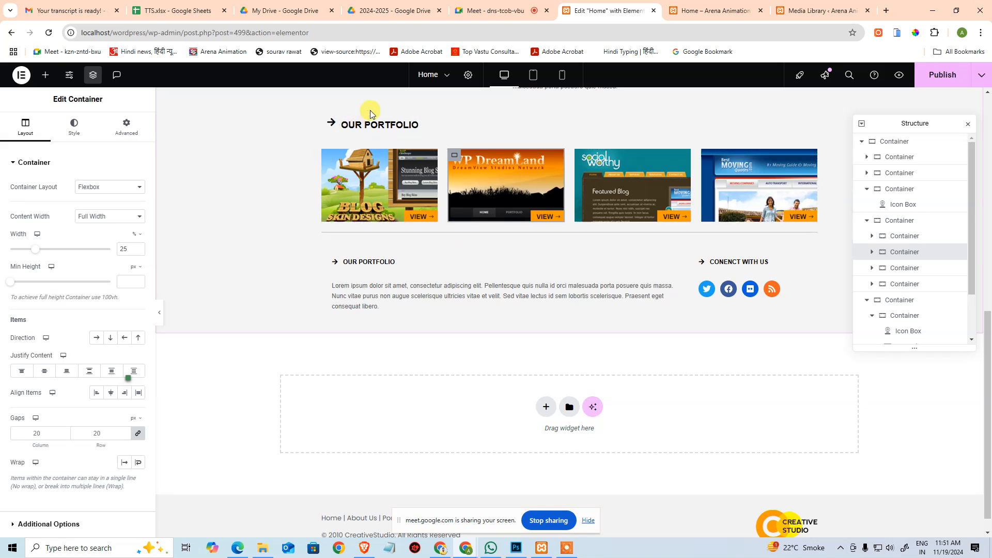
left_click(327, 120)
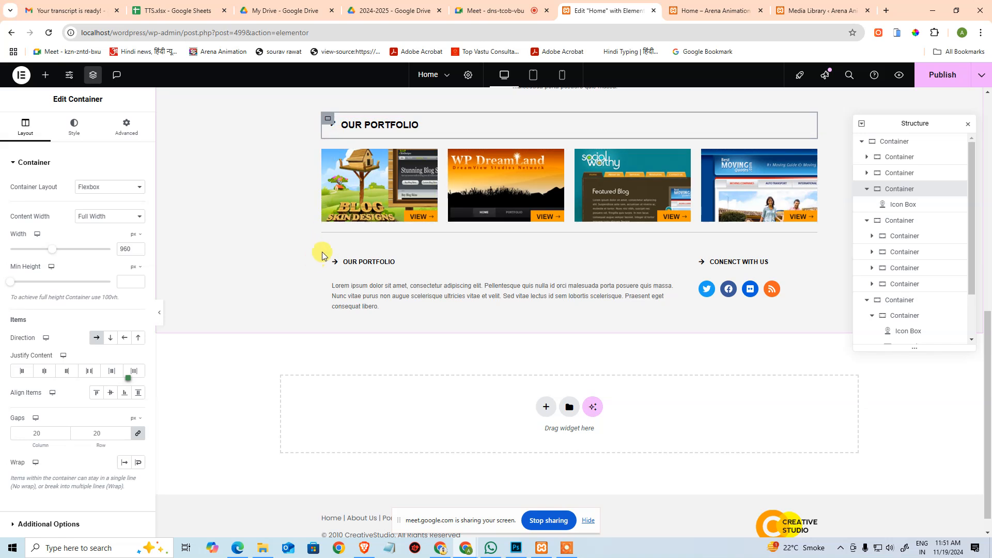
left_click(885, 221)
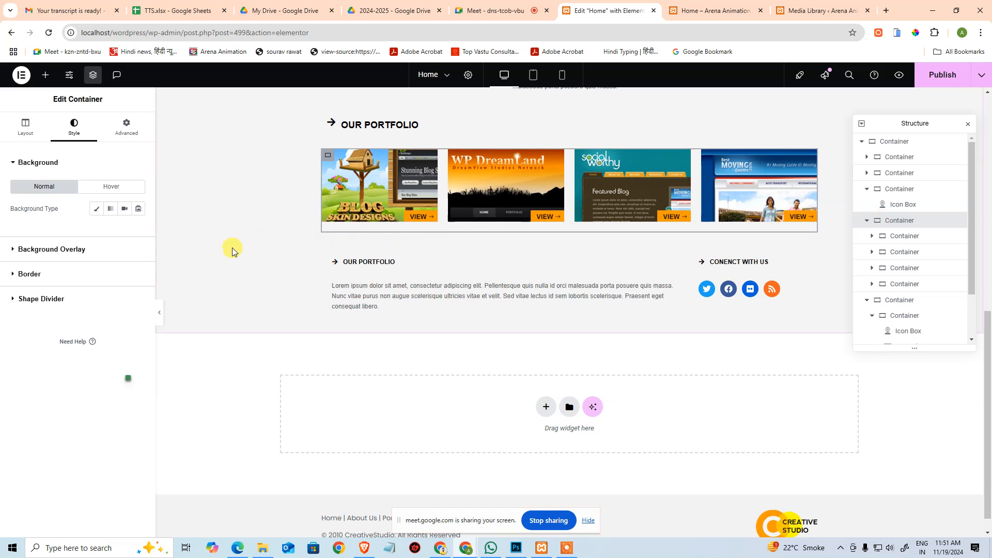
key("ctrl+c")
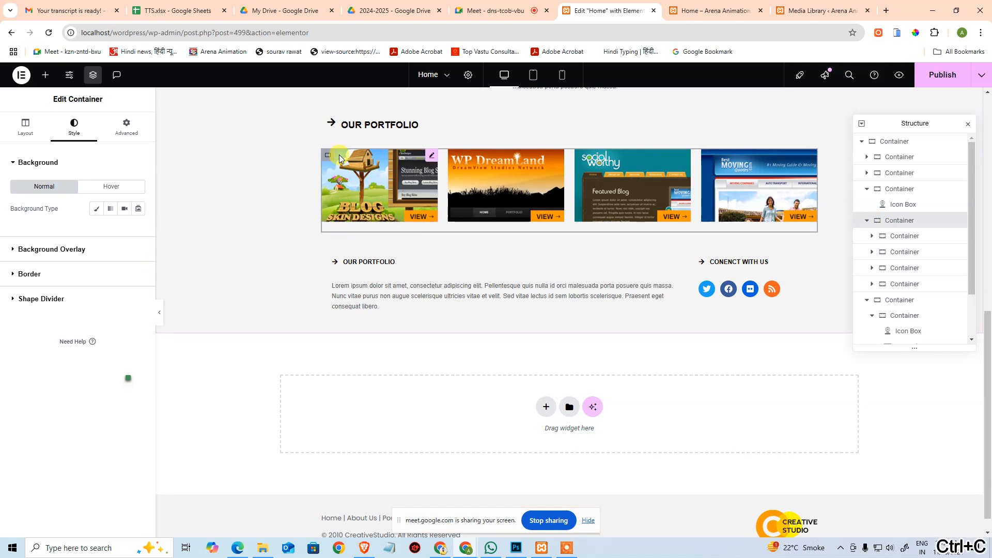
left_click(327, 121)
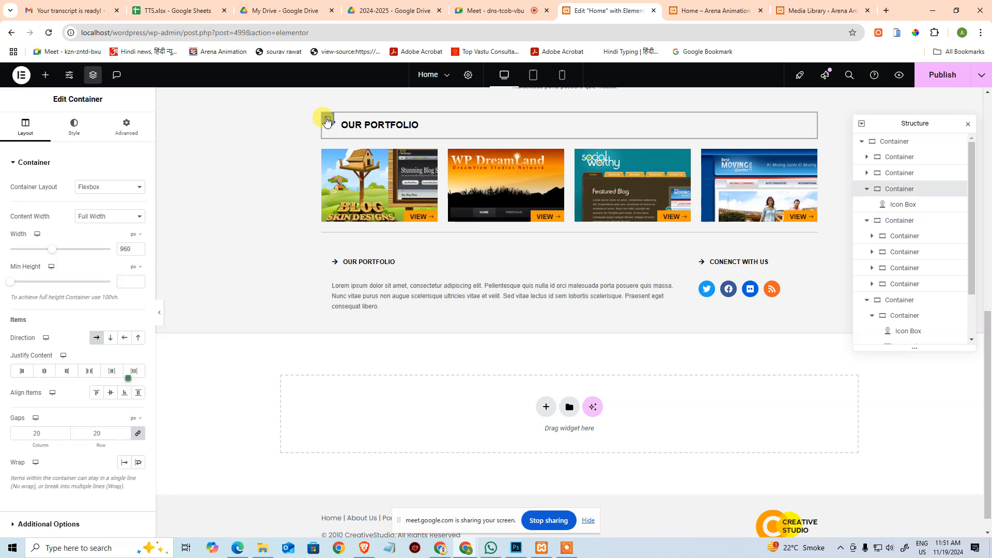
key("ctrl+shift+v")
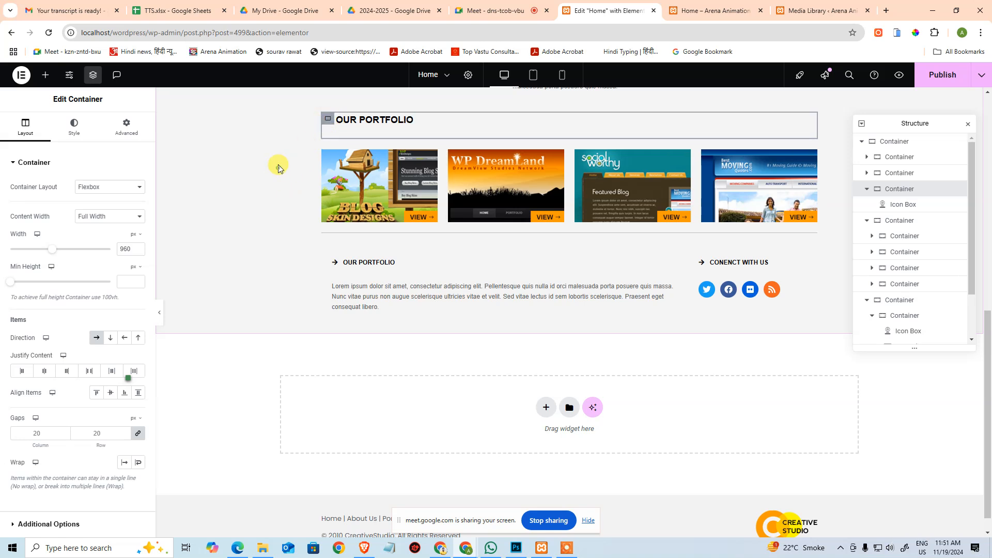
- Change the OUR PORTFOLIO heading container's border widths to 0 at the bottom and 1 px at the top
left_click(327, 155)
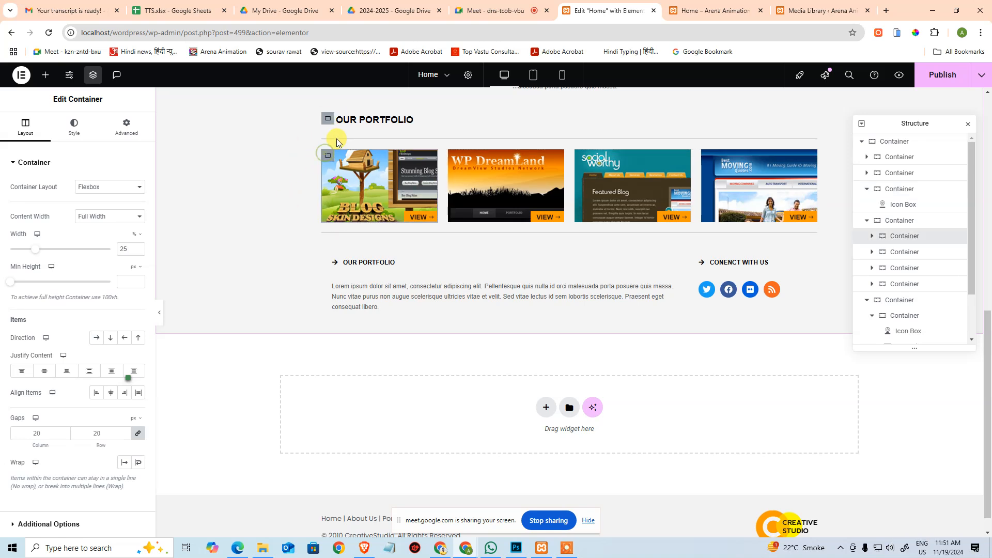
left_click(328, 119)
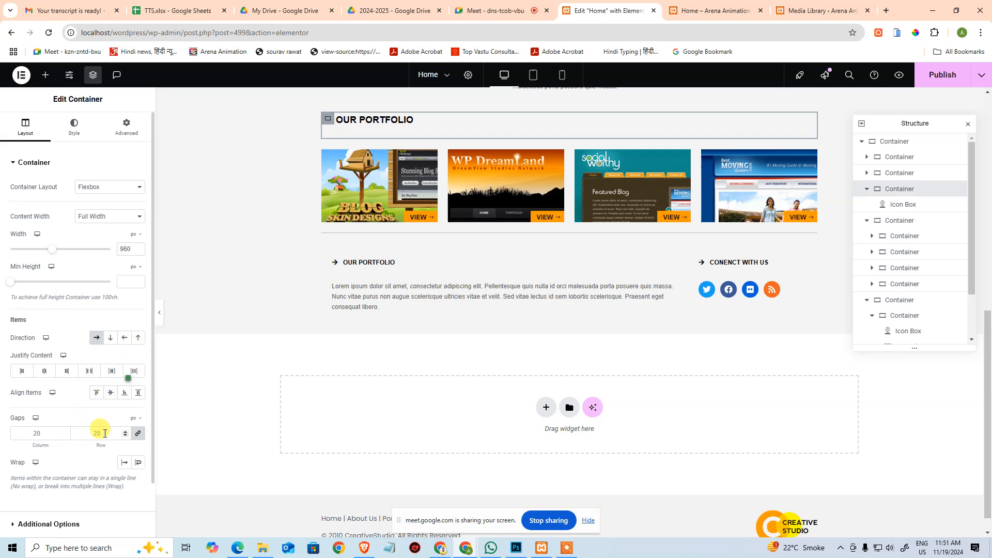
left_click(78, 126)
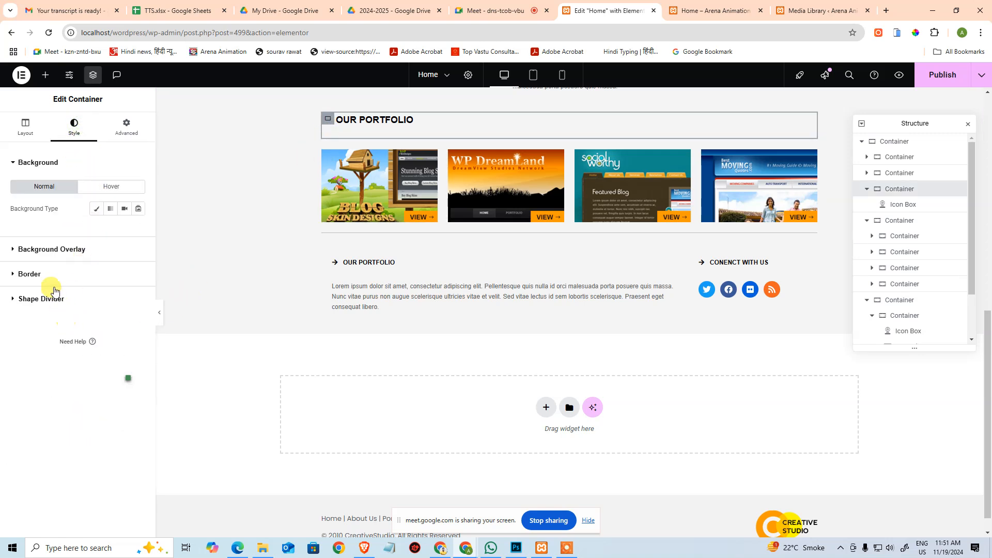
left_click(52, 276)
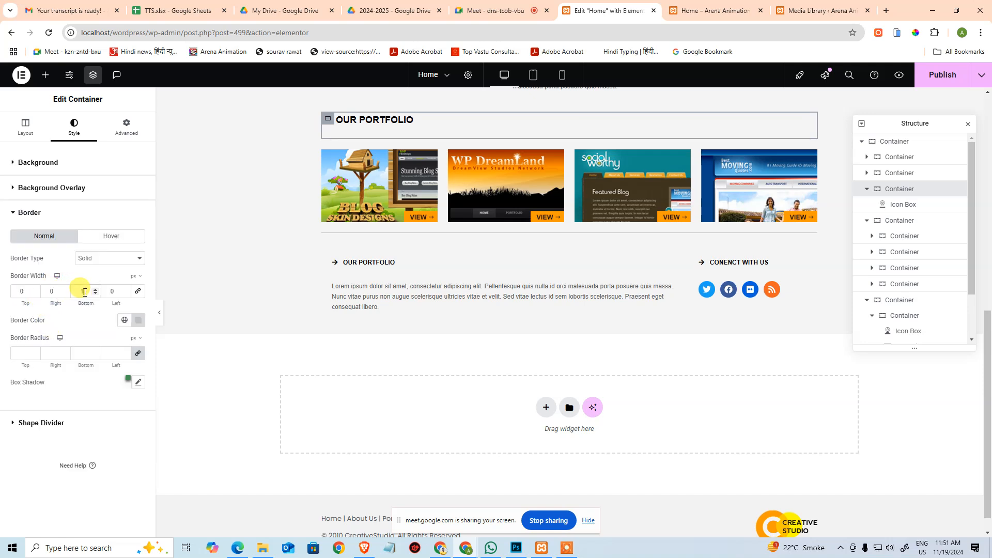
type("0")
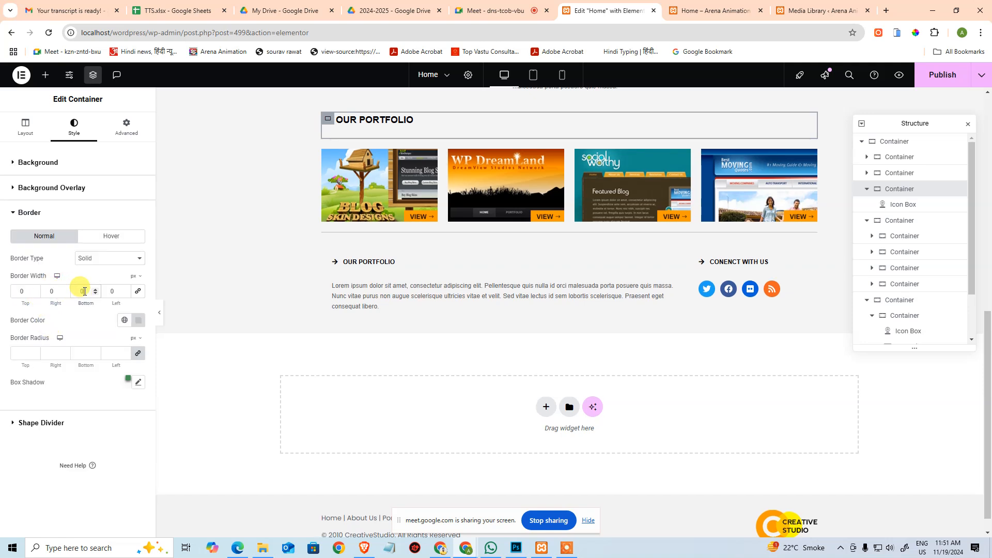
left_click(25, 291)
type("1")
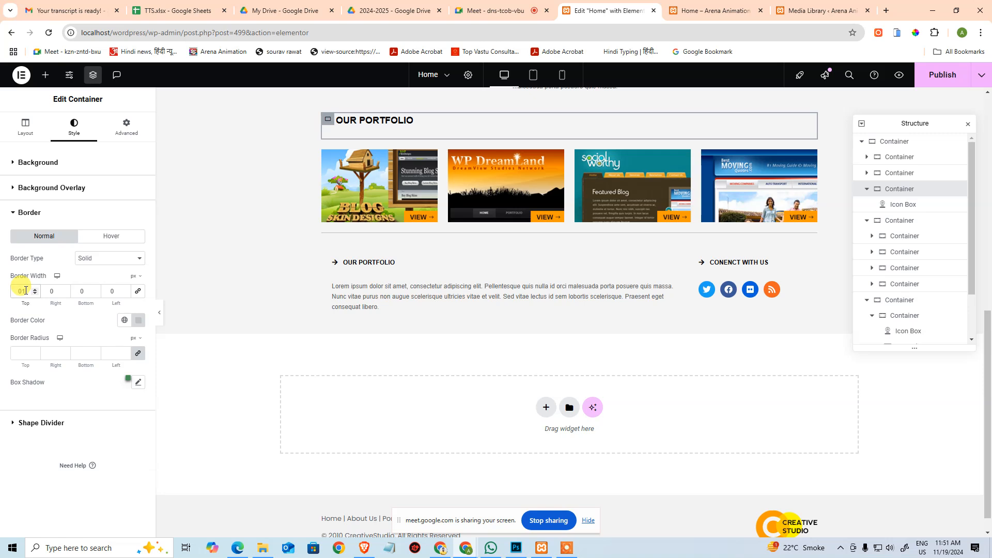
type("1")
- Set the OUR PORTFOLIO heading container's padding to 0 at the bottom and 20 px at the top
left_click(126, 127)
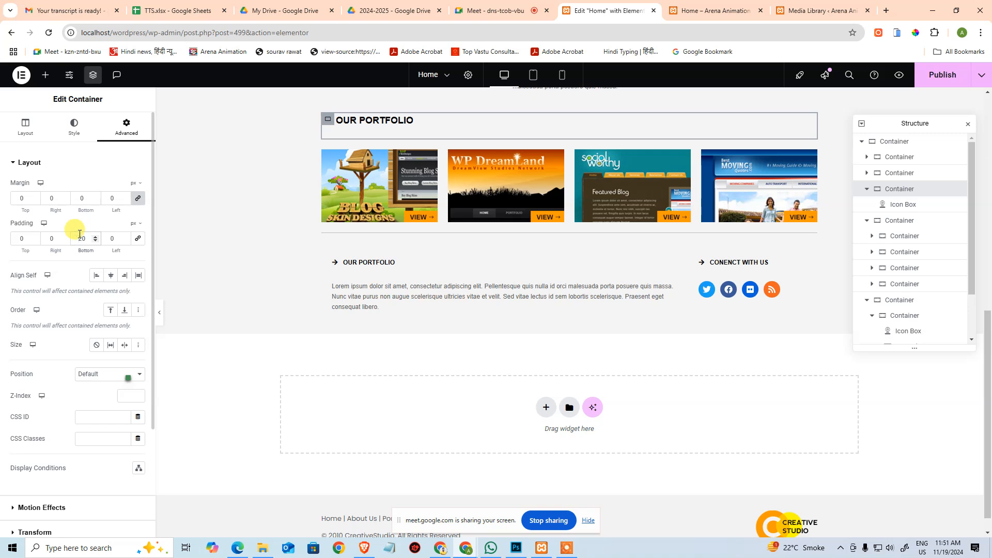
key("BackSpace")
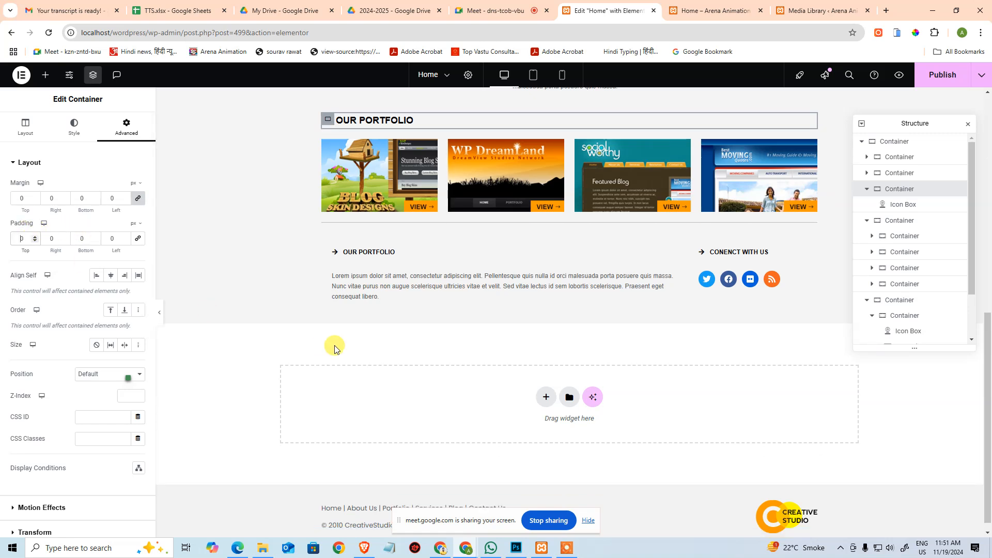
type("2")
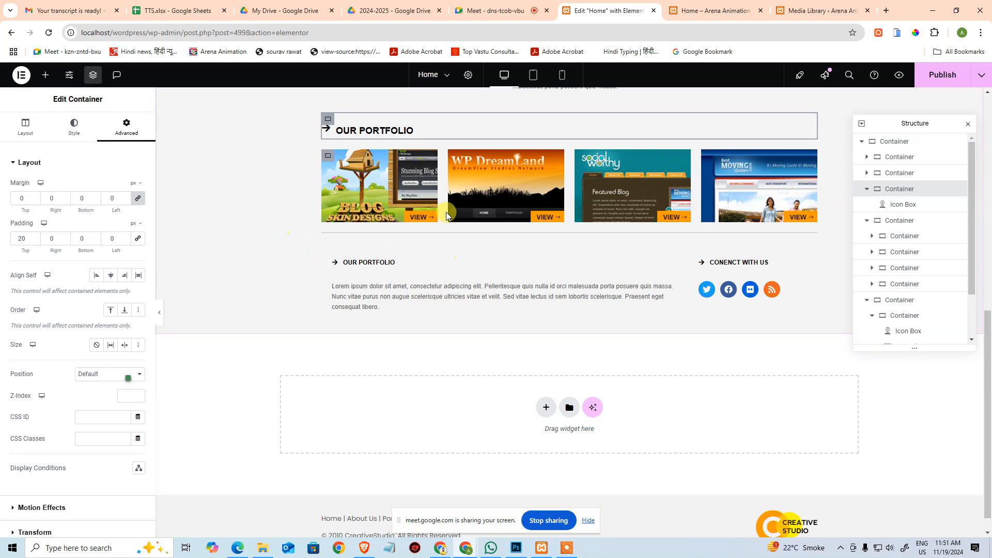
- Set the vertical alignment of the OUR PORTFOLIO icon box to middle
left_click(441, 296)
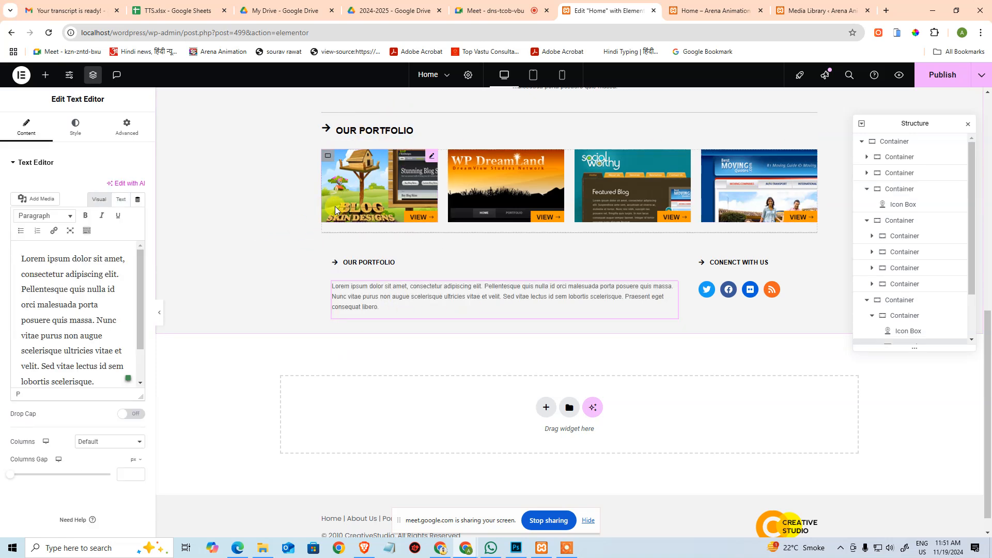
left_click(401, 129)
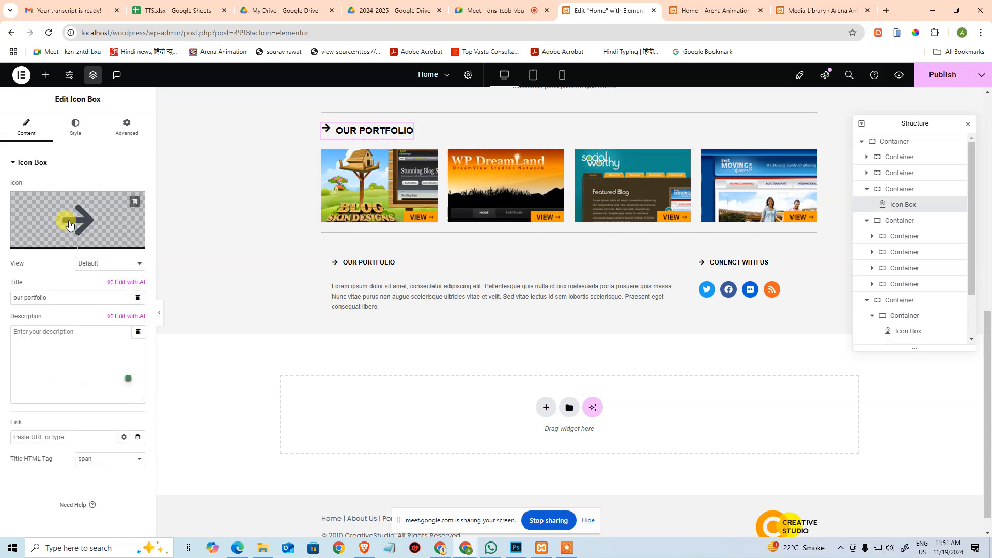
left_click(77, 136)
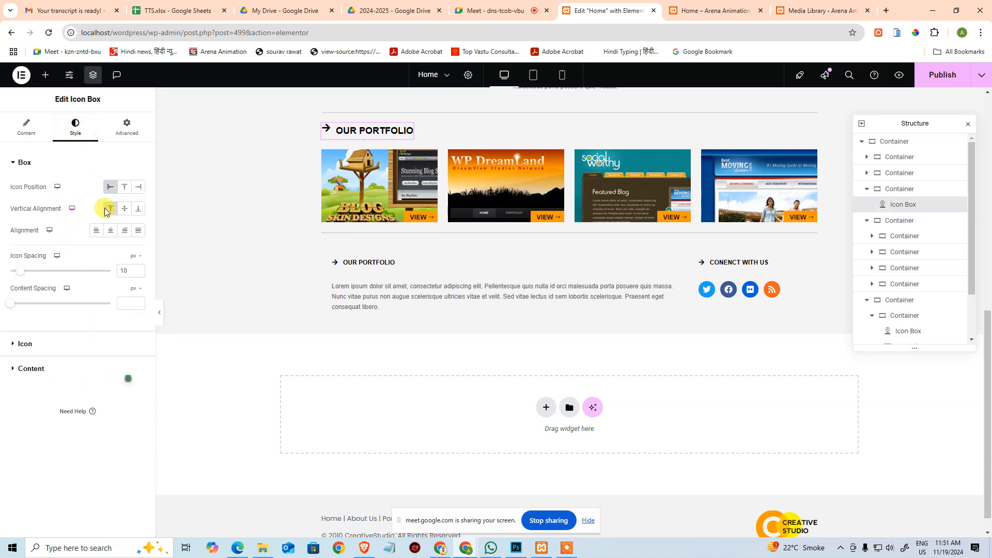
left_click(124, 210)
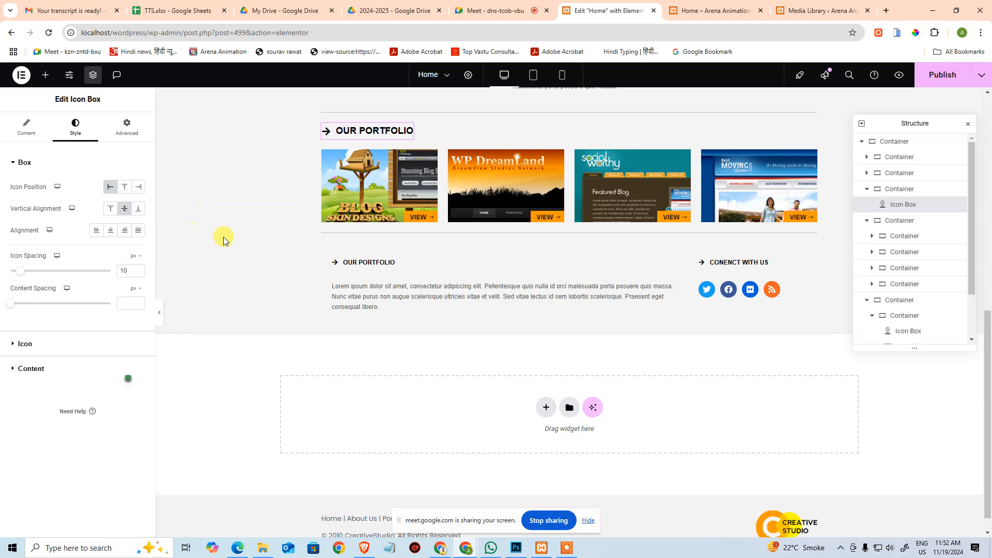
- Set all margins and padding of the container holding ABOUT US, OUR BENEFITS and TESTIMONIALS to 0
scroll(259, 262, "up", 3)
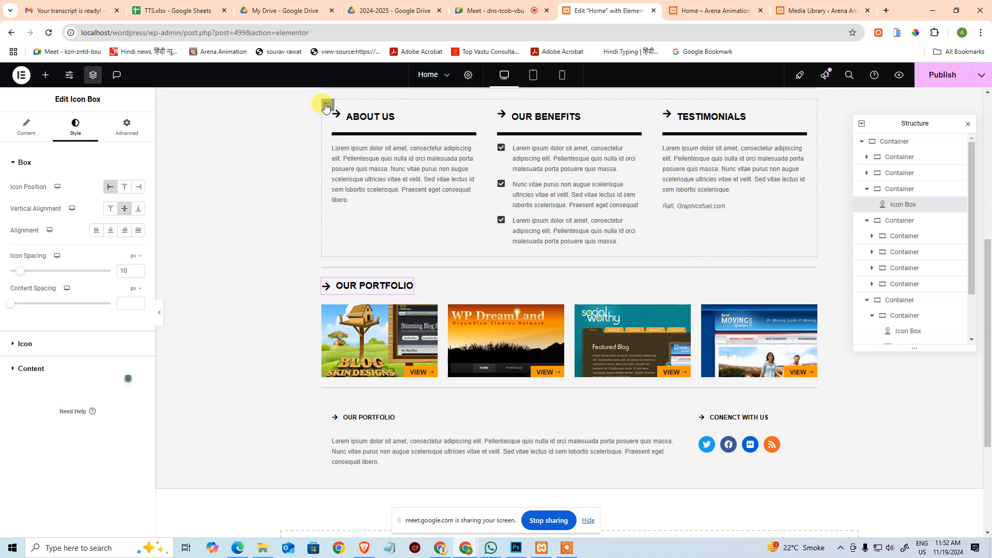
left_click(326, 106)
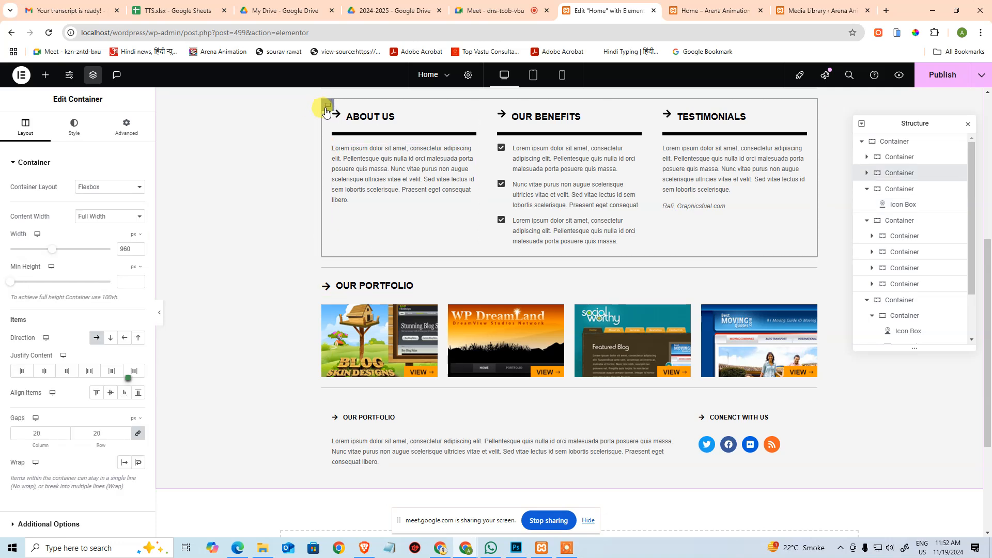
left_click(124, 129)
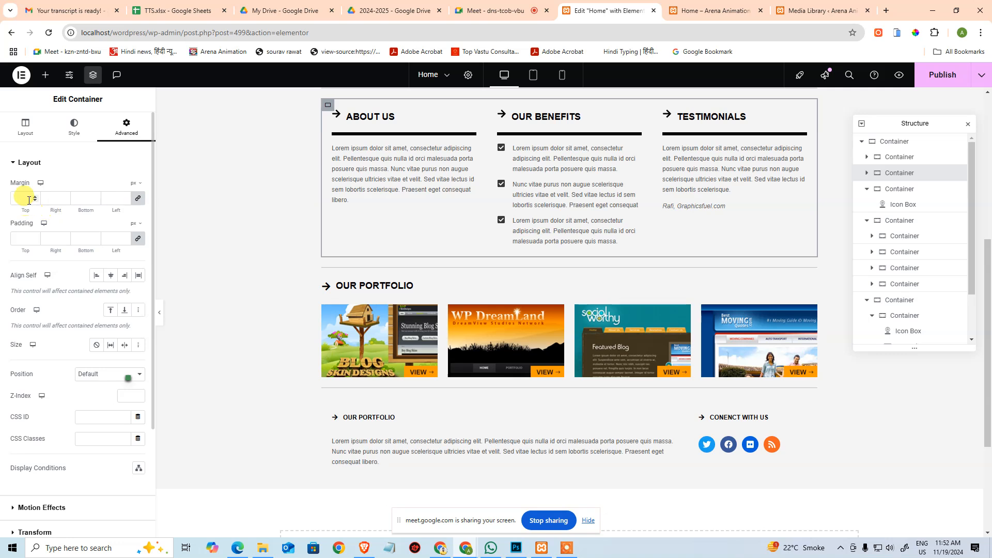
left_click(22, 237)
type("0")
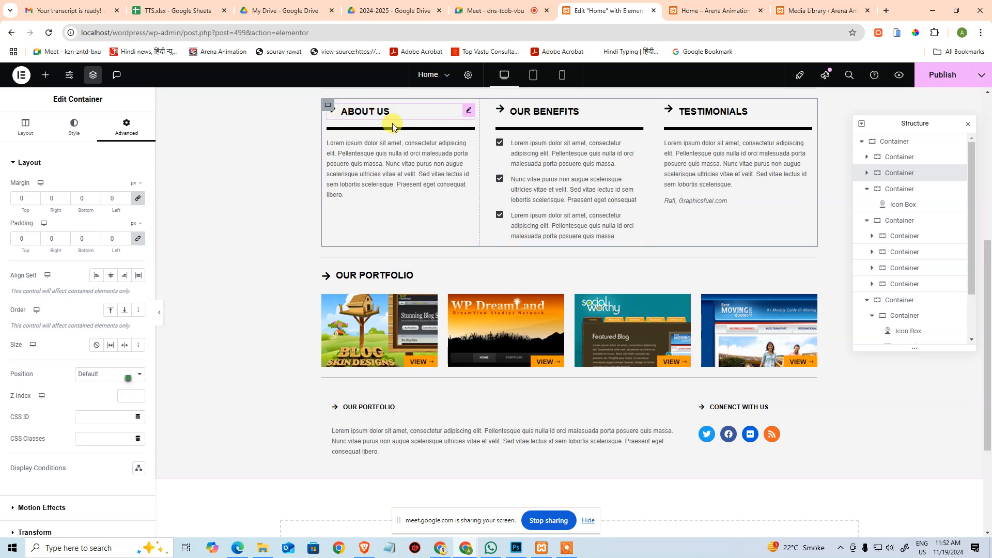
- Set all margins and padding of the ABOUT US column container to 0
left_click(867, 190)
left_click(867, 204)
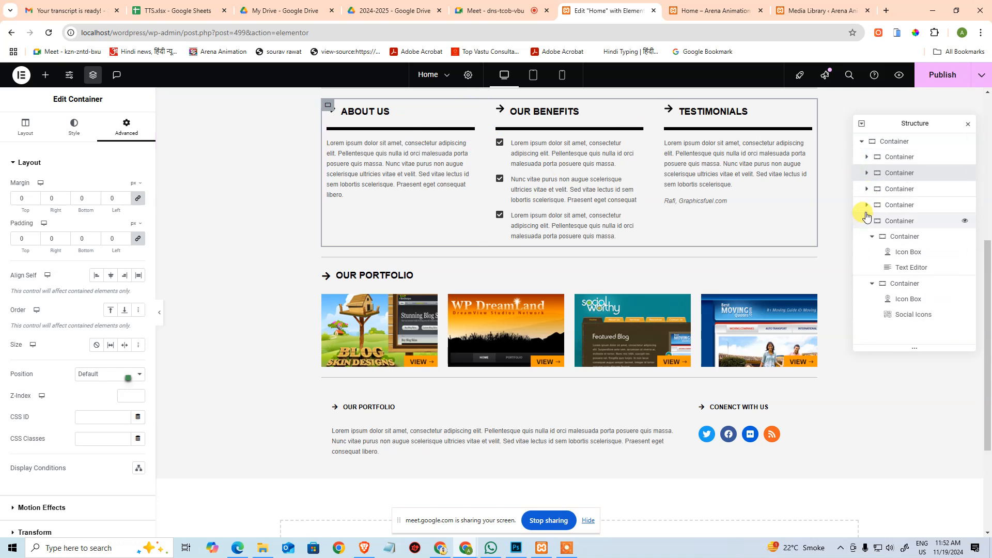
left_click(866, 172)
left_click(869, 190)
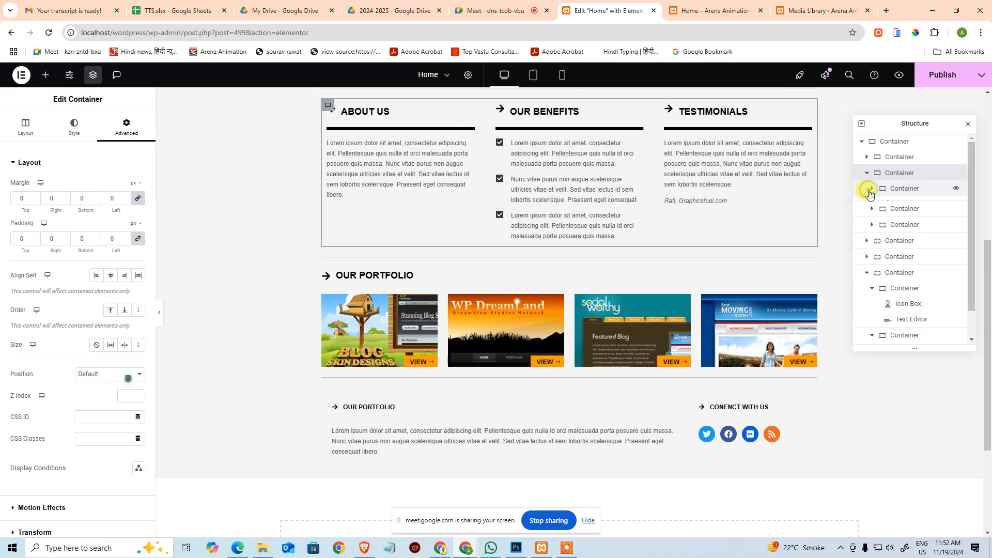
left_click(895, 190)
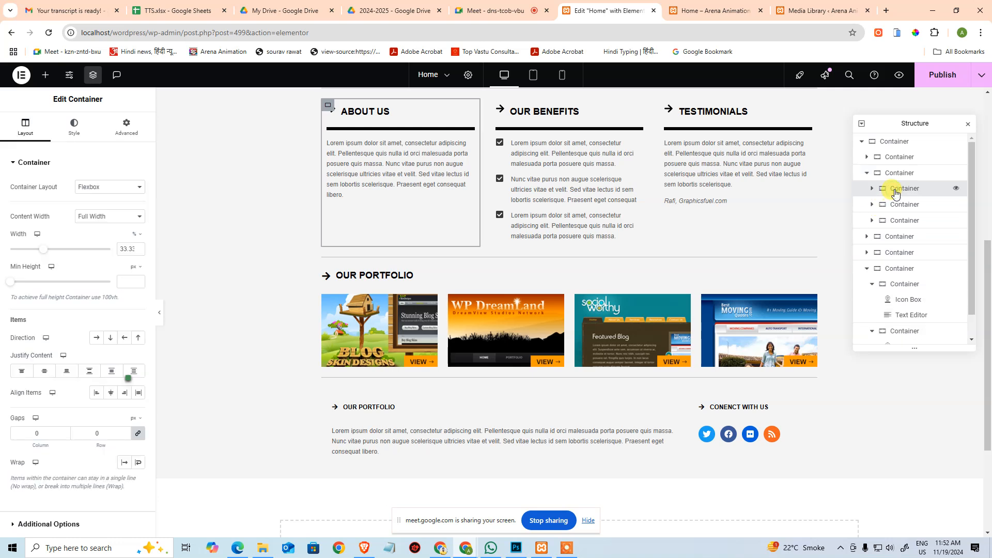
left_click(126, 127)
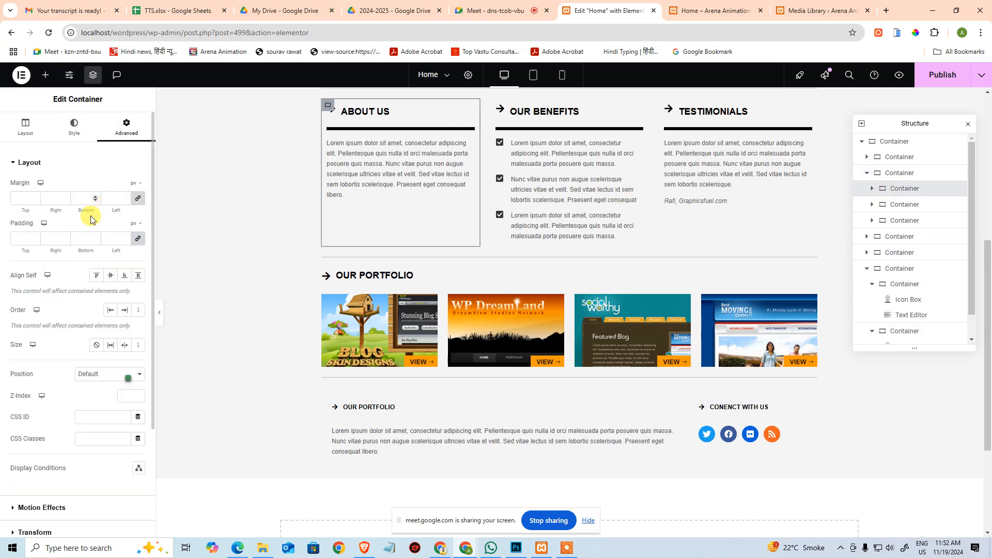
left_click(24, 200)
type("4")
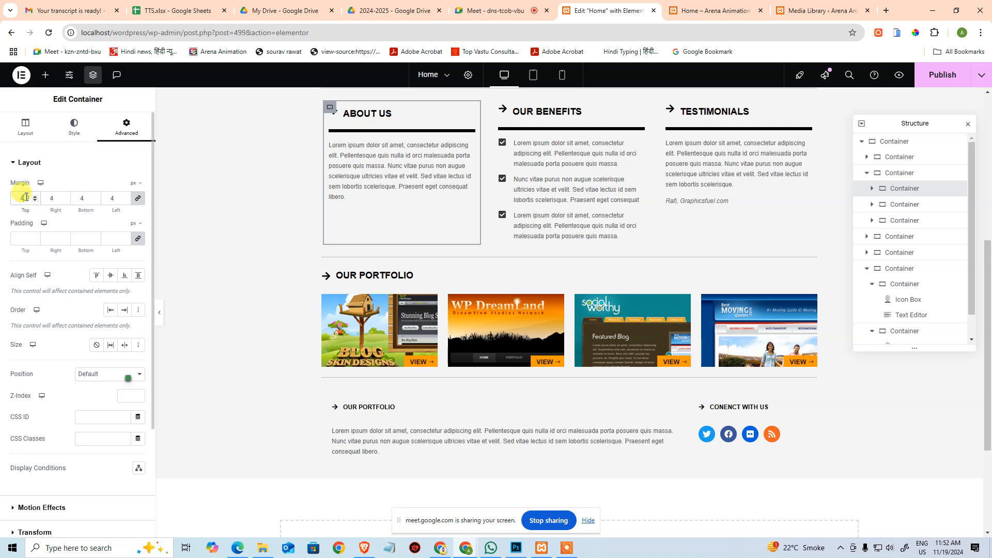
key("BackSpace")
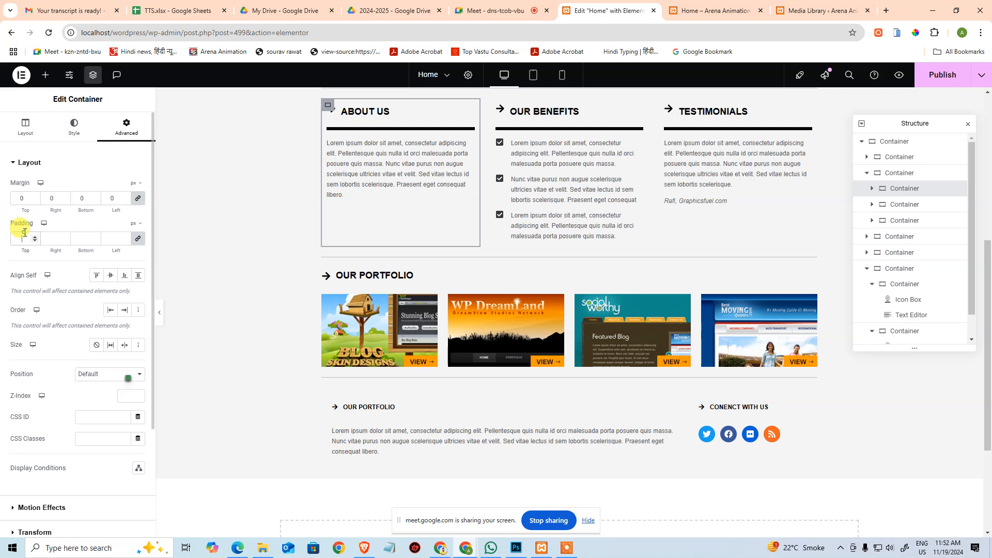
type("0")
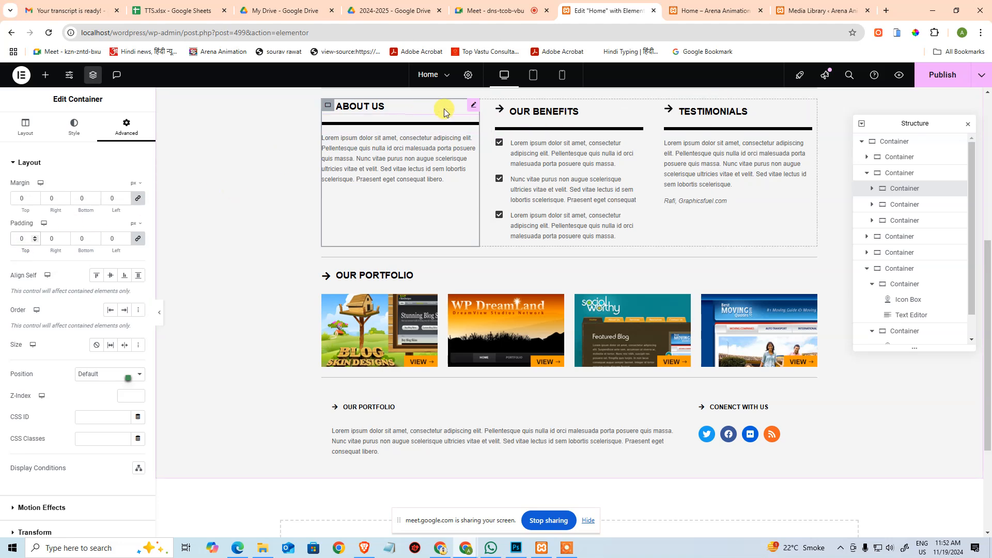
- Try to paste the ABOUT US column container's style onto the OUR BENEFITS column container, and undo the paste
key("ctrl+c")
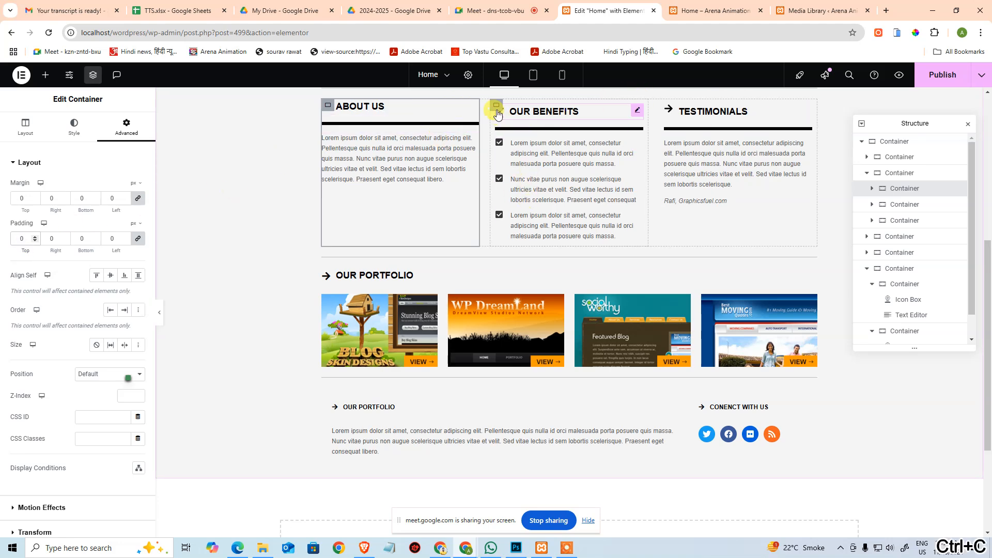
left_click(496, 107)
key("ctrl+shift+v")
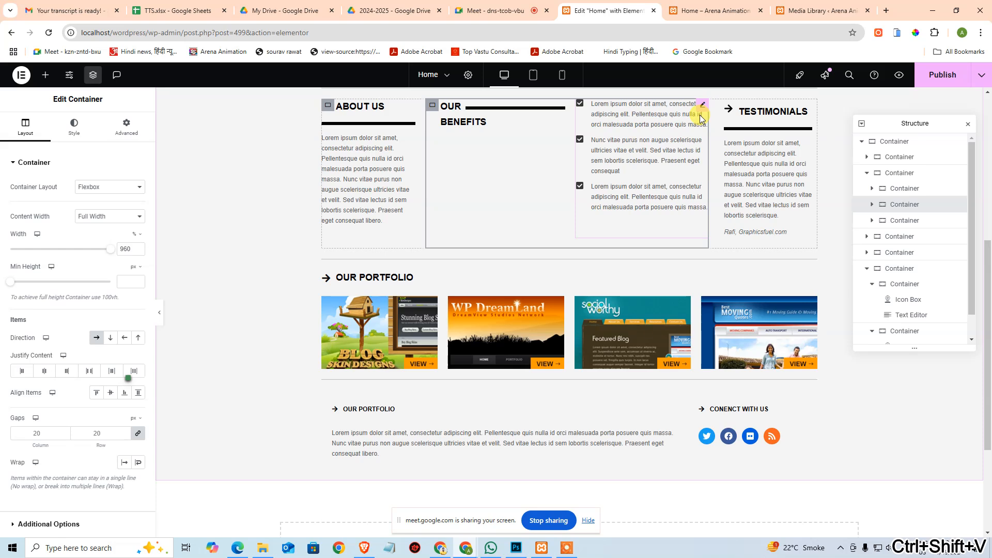
key("ctrl+z")
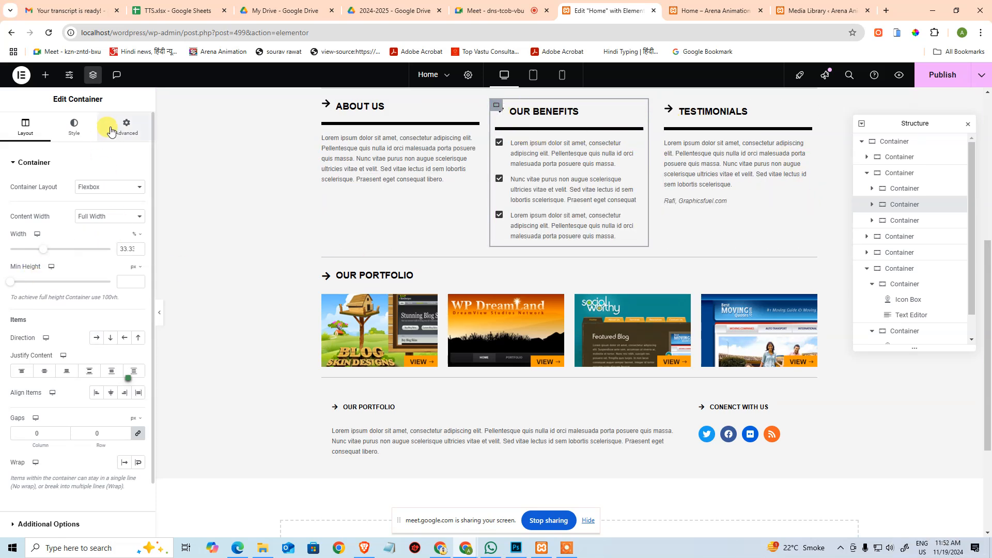
- Set all margins and padding of the OUR BENEFITS column container to 0
left_click(77, 125)
left_click(126, 125)
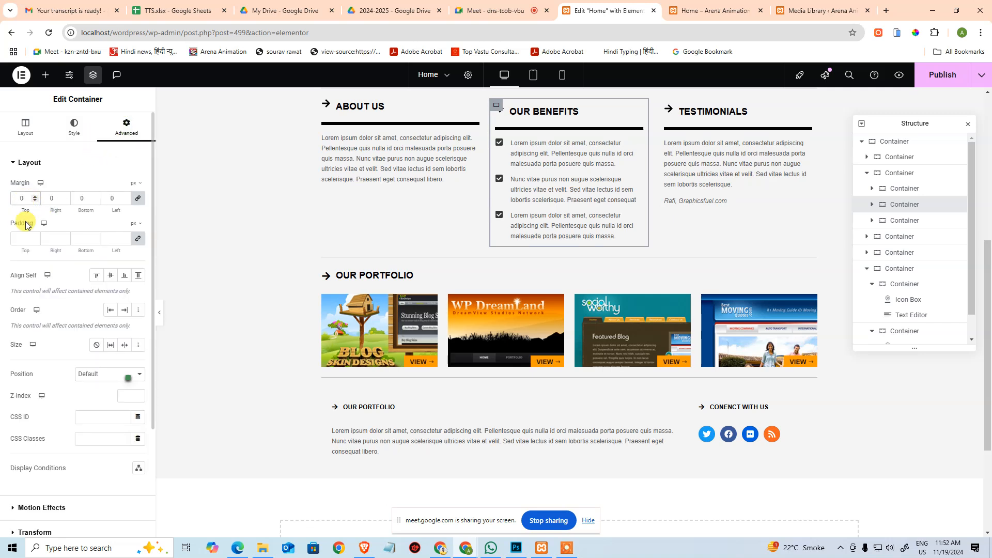
left_click(21, 236)
type("0")
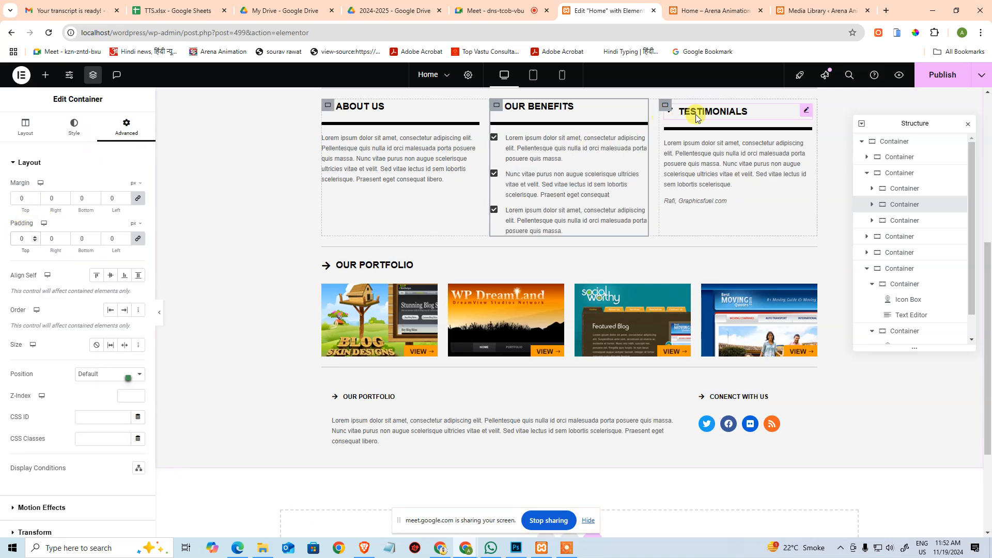
- Set all margins and padding of the TESTIMONIALS column container to 0
left_click(666, 106)
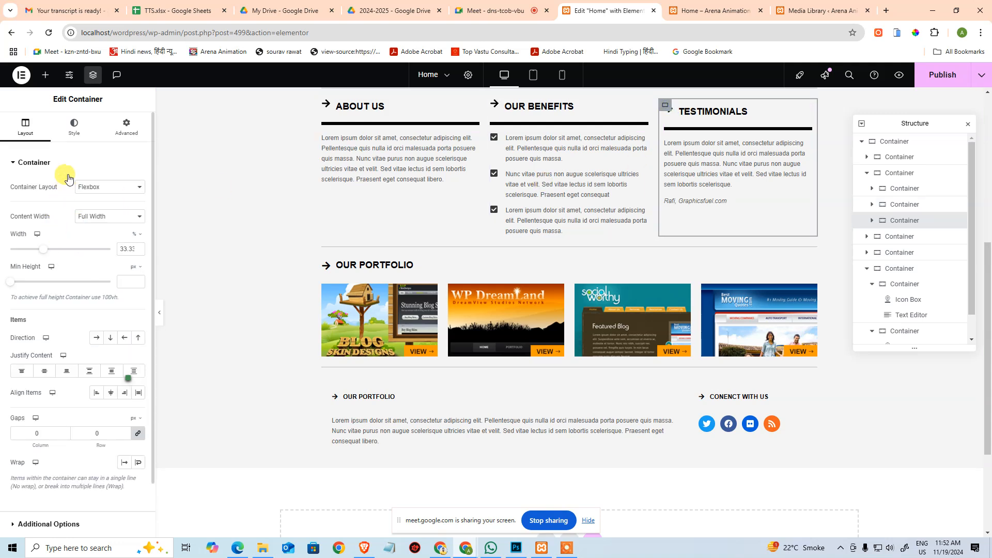
left_click(127, 126)
left_click(26, 194)
type("0")
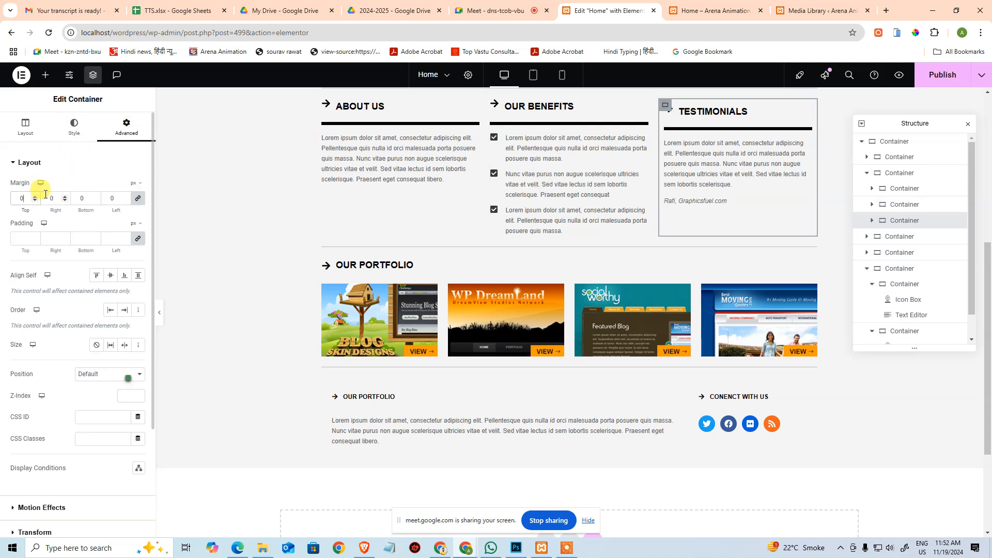
type("0")
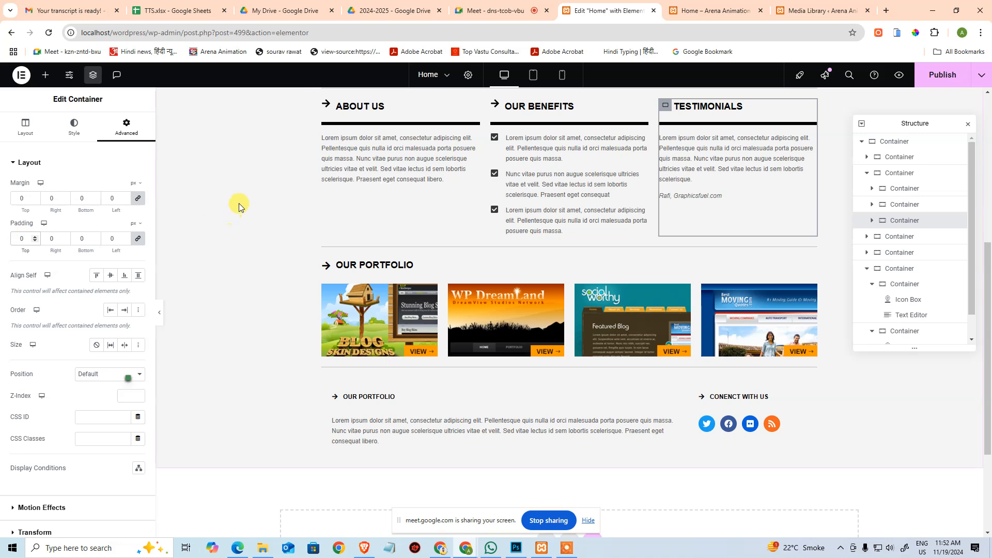
- Set all margins and padding to 0 on the container holding the lower OUR PORTFOLIO text and CONENCT WITH US columns
scroll(638, 214, "up", 2)
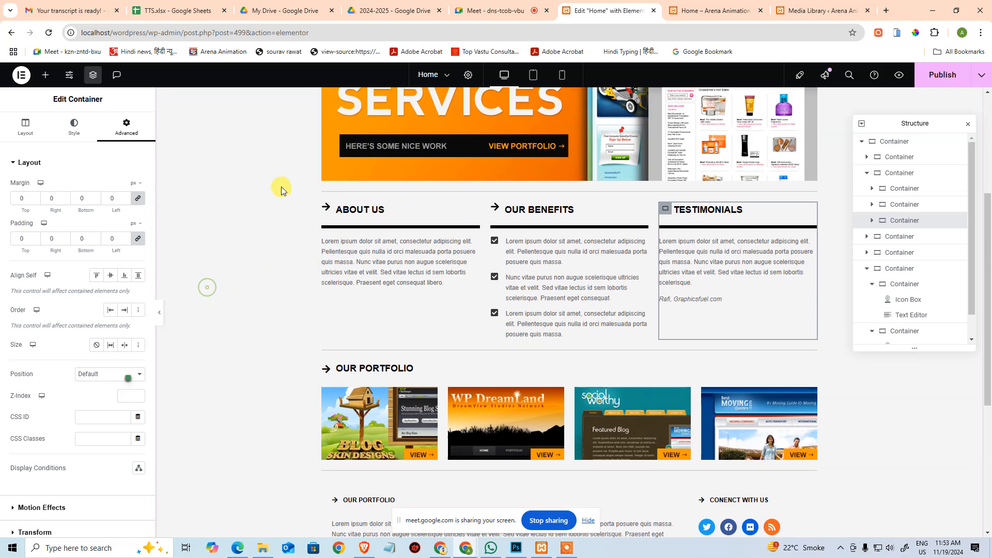
scroll(446, 238, "up", 3)
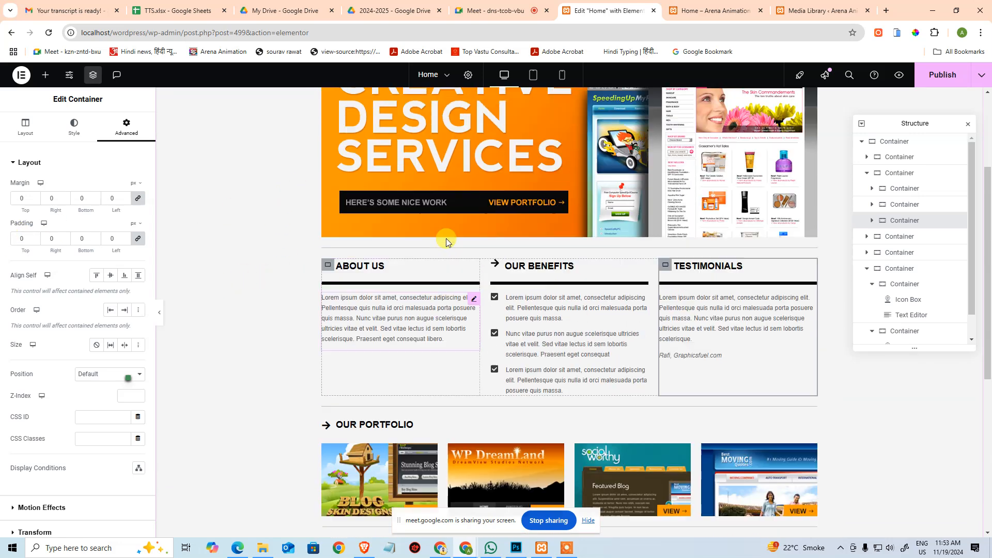
scroll(361, 310, "down", 7)
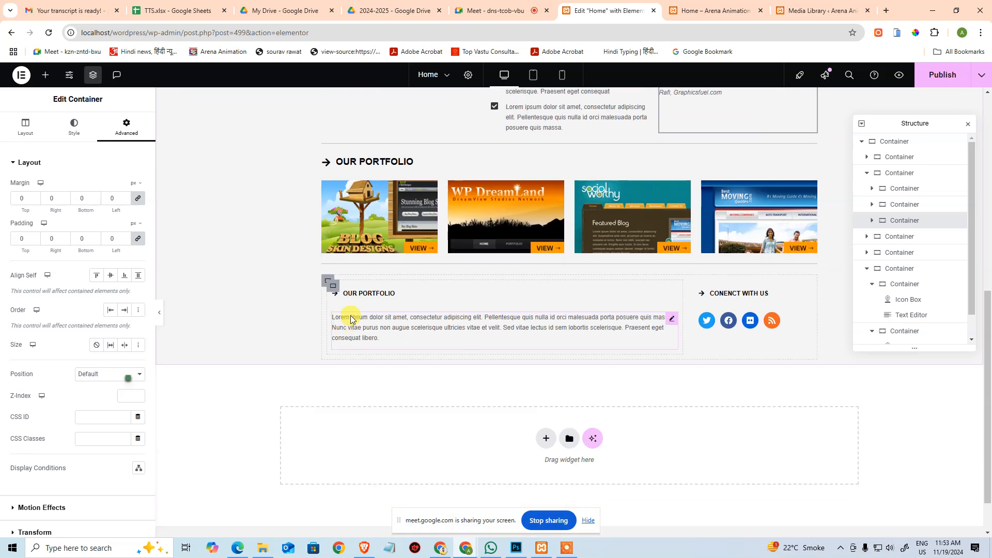
left_click(328, 282)
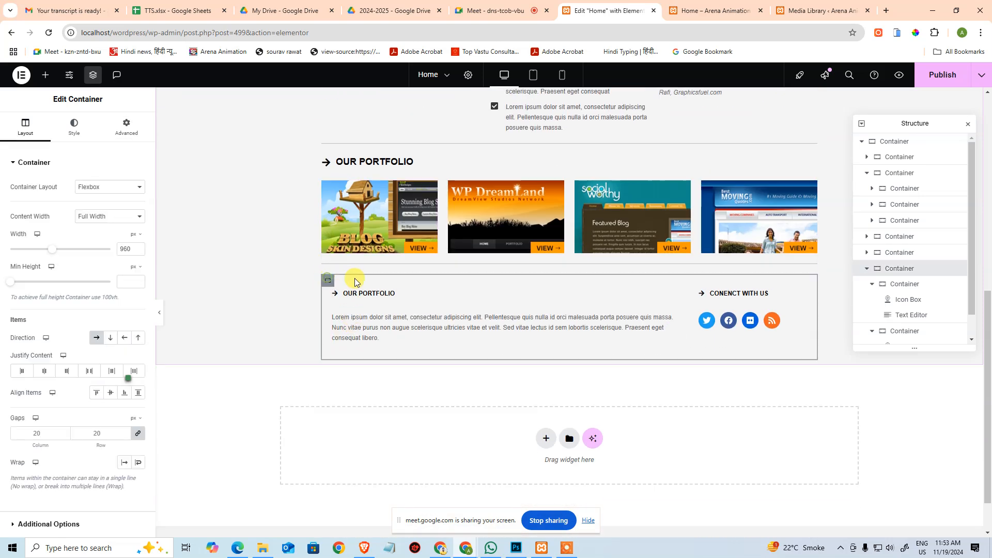
left_click(122, 125)
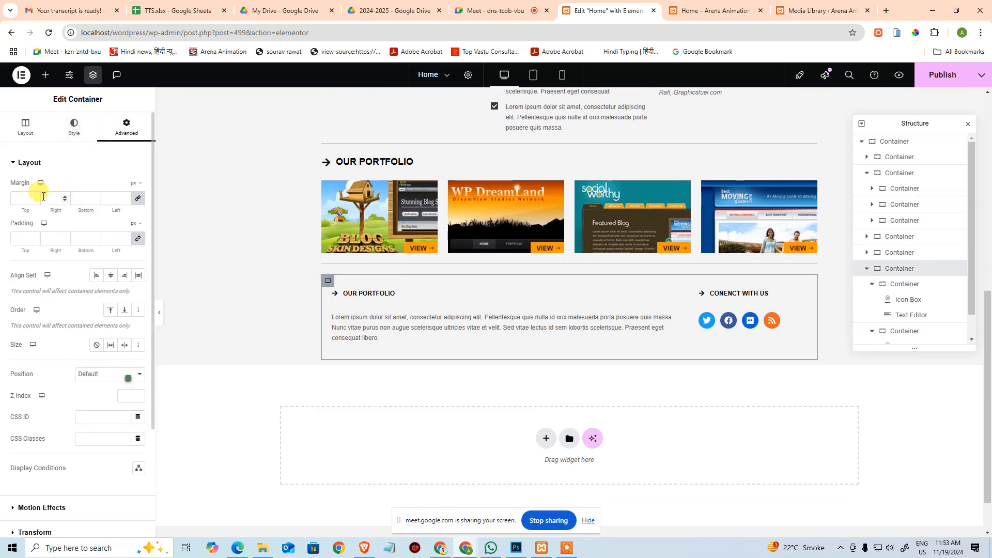
left_click(24, 200)
type("0")
left_click(23, 239)
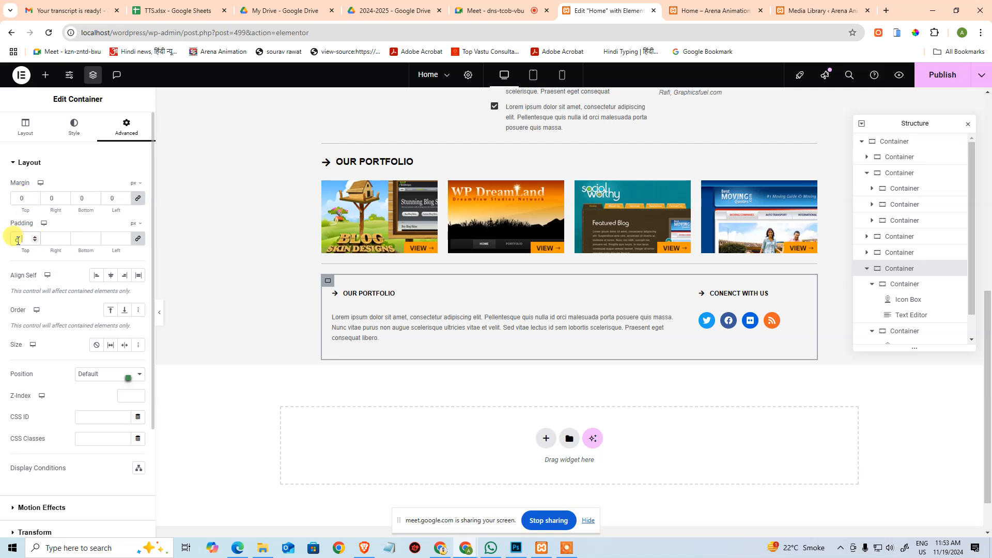
type("0")
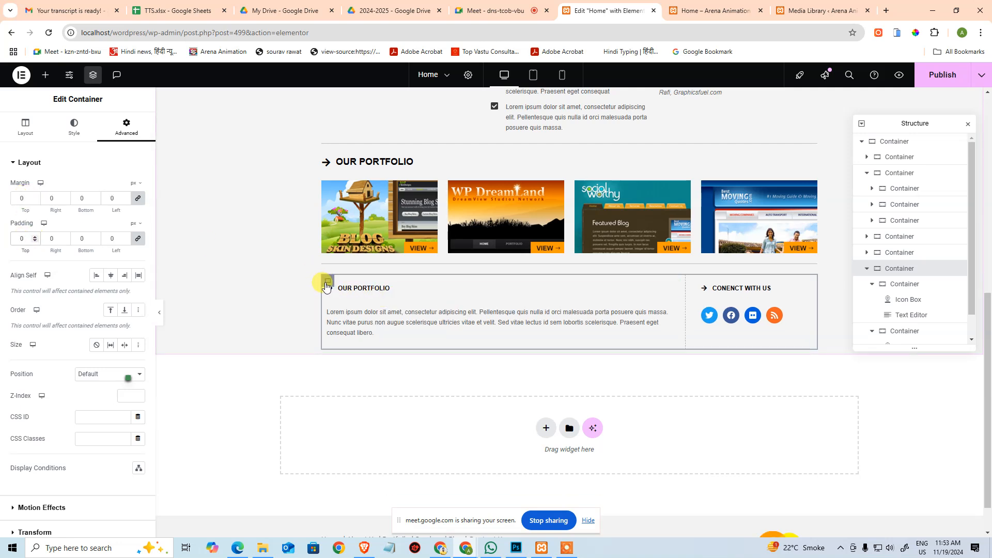
- Set all margins and padding of the lower OUR PORTFOLIO text column container to 0
left_click(888, 284)
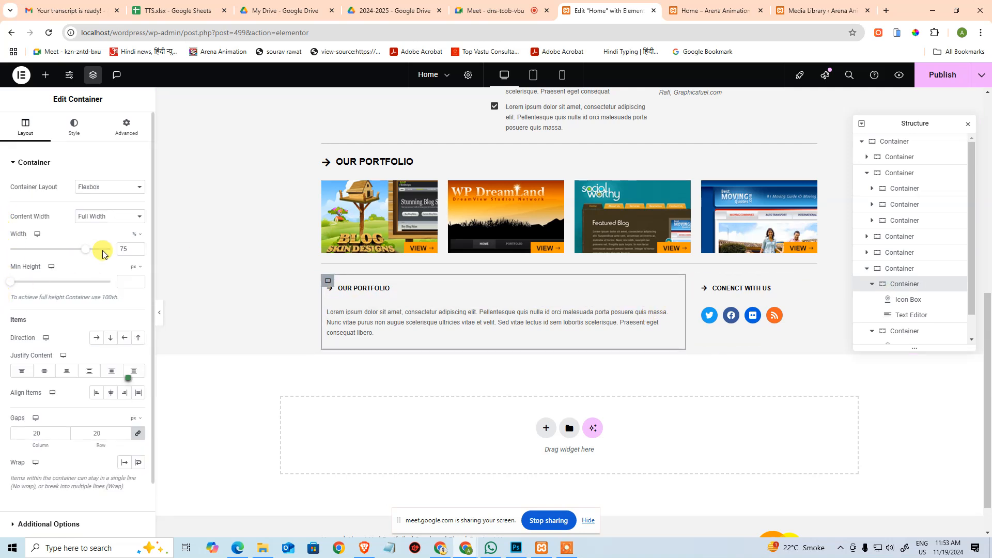
left_click(119, 126)
left_click(31, 198)
type("-1")
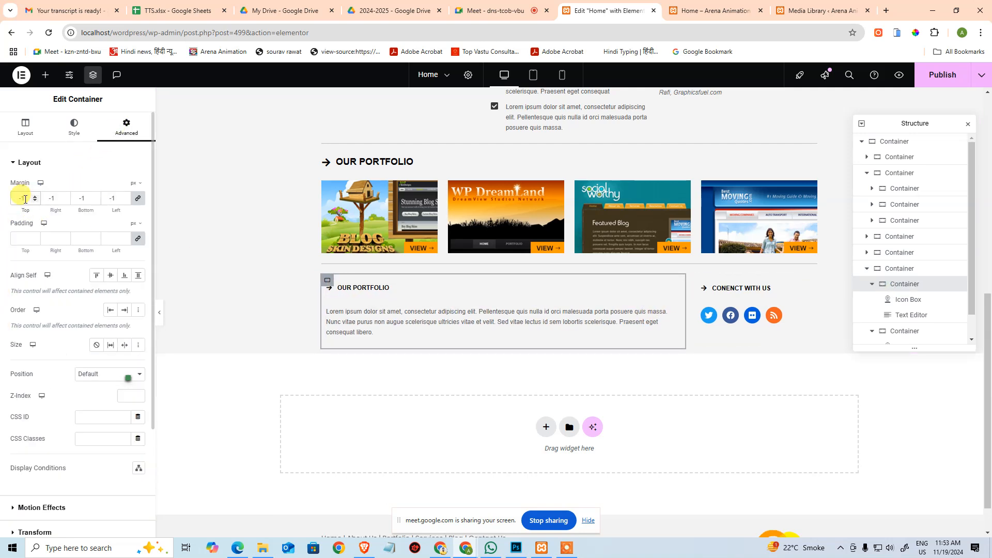
key("BackSpace")
key("BackSpace")
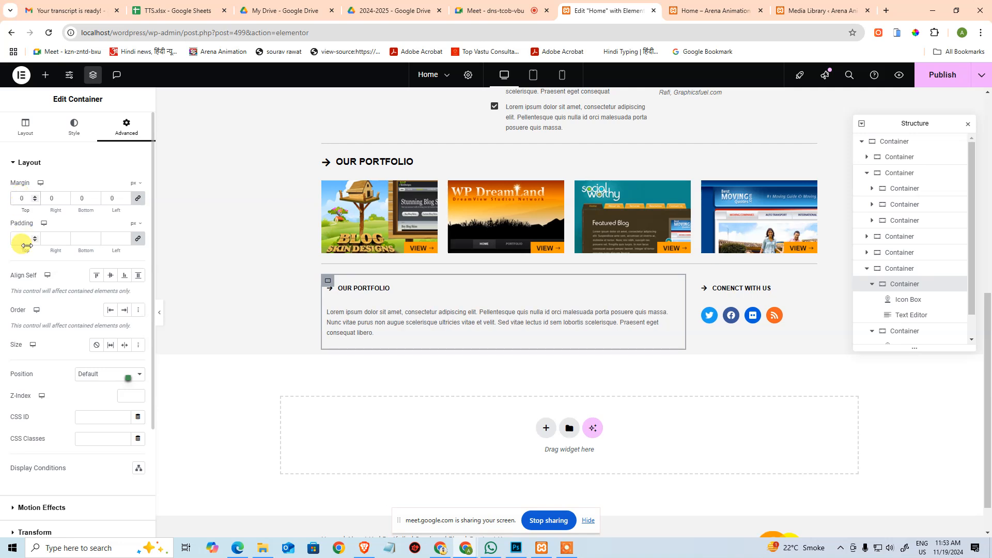
type("0")
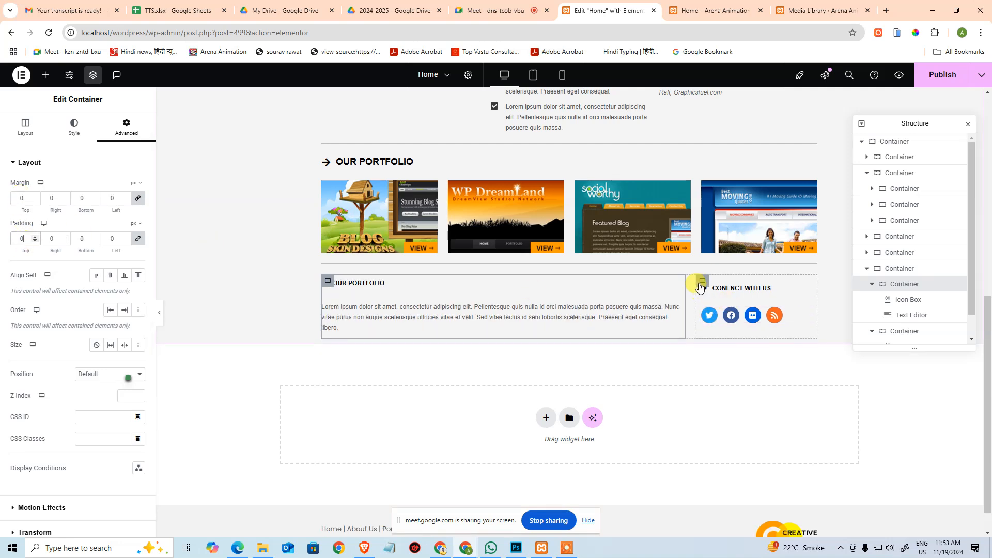
- Set all margins and padding of the CONENCT WITH US column container to 0
left_click(701, 281)
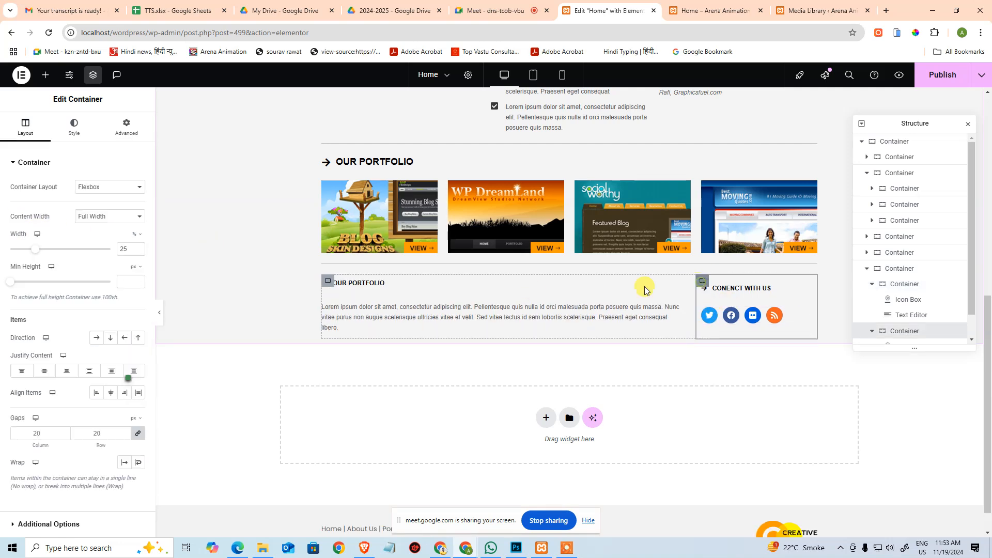
left_click(124, 133)
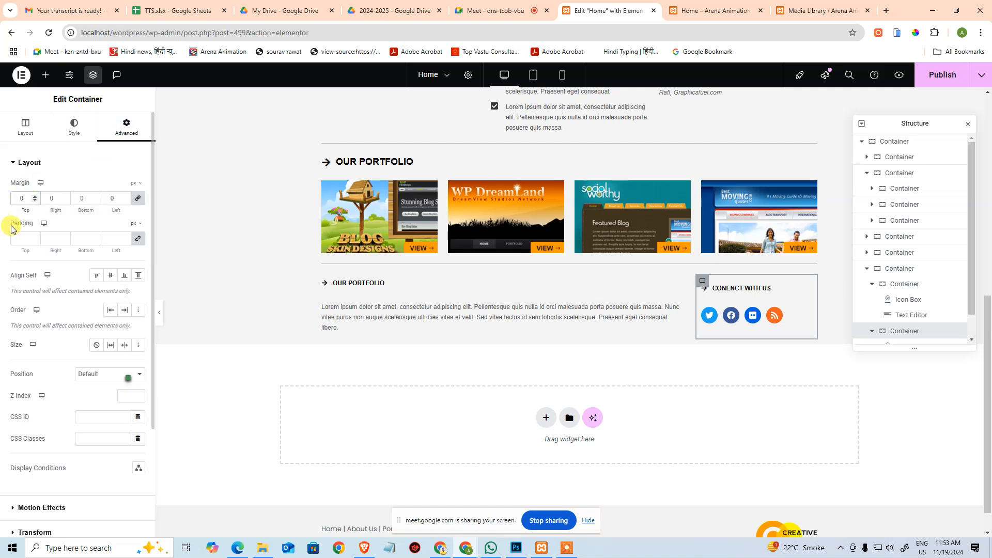
type("0")
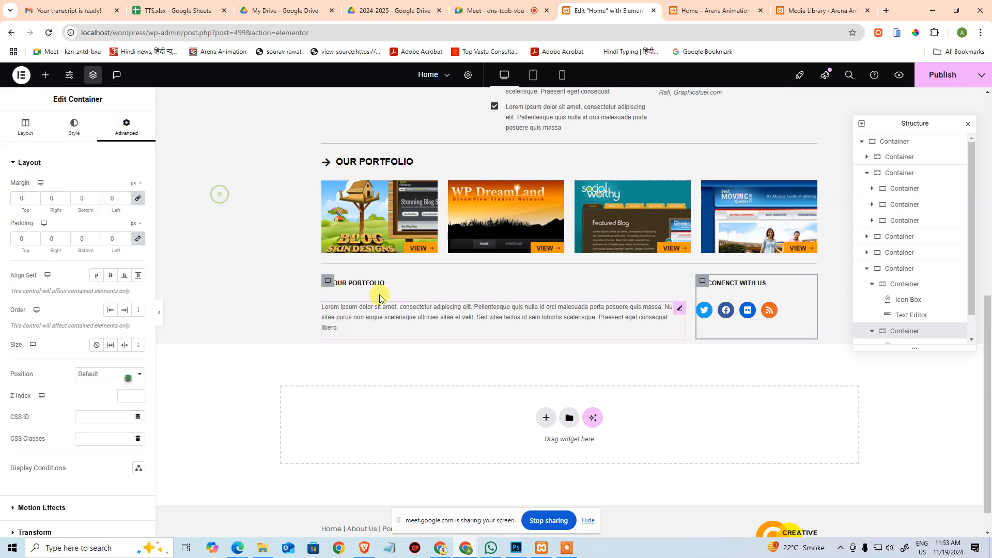
- Publish the updated Home page and open its footer template for editing
scroll(327, 191, "up", 4)
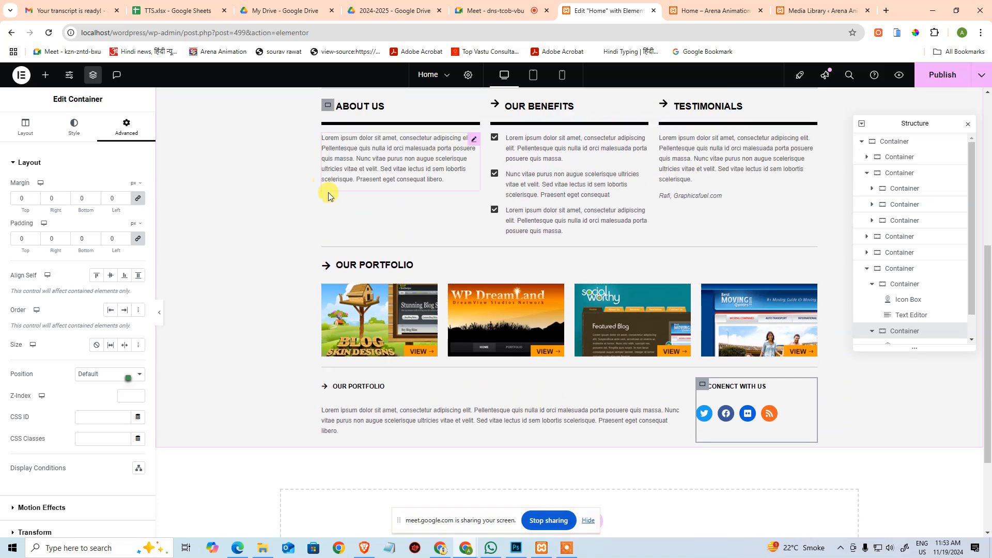
scroll(343, 243, "up", 4)
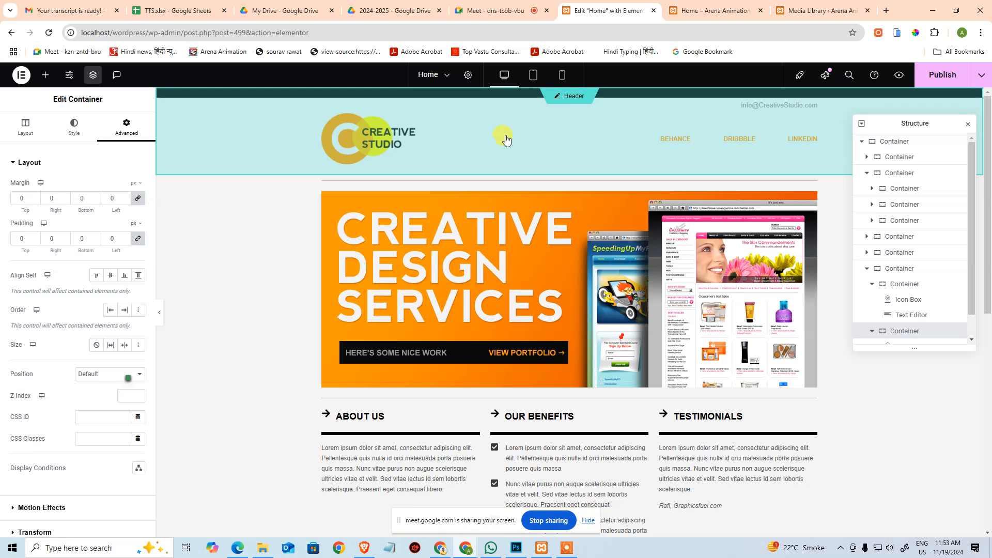
scroll(680, 304, "down", 9)
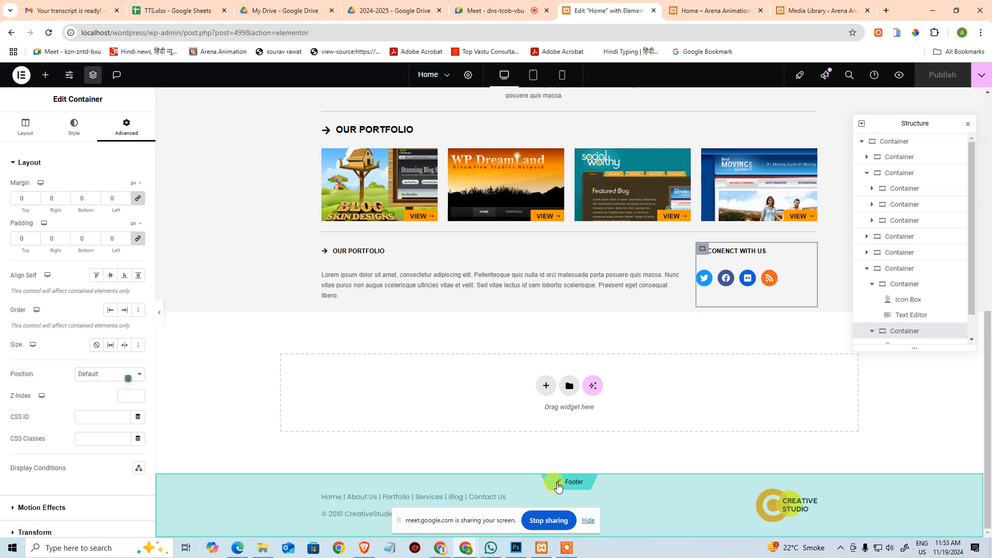
left_click(558, 483)
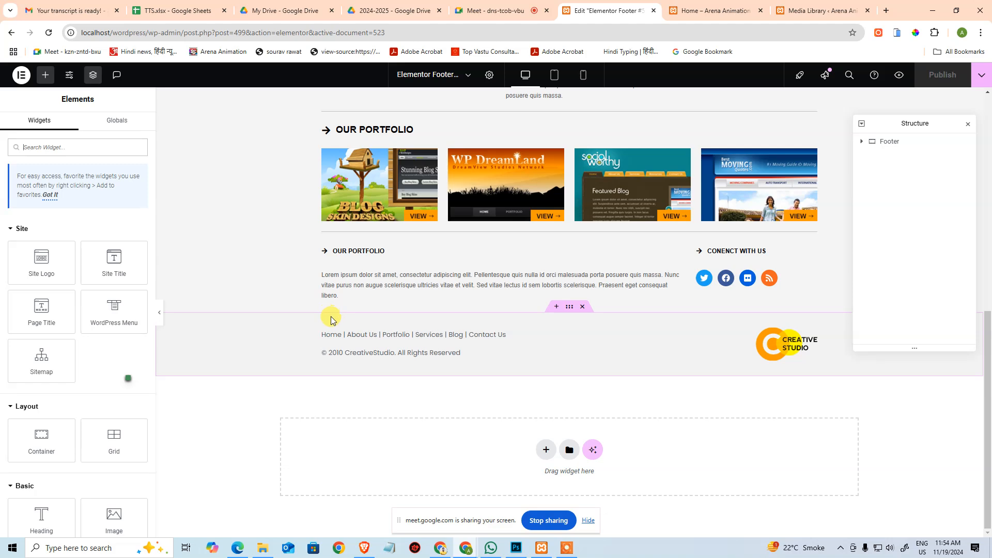
- Examine the lower sections and footer in the Home page preview, and return to the footer editor
left_click(816, 9)
left_click(734, 9)
scroll(473, 305, "down", 5)
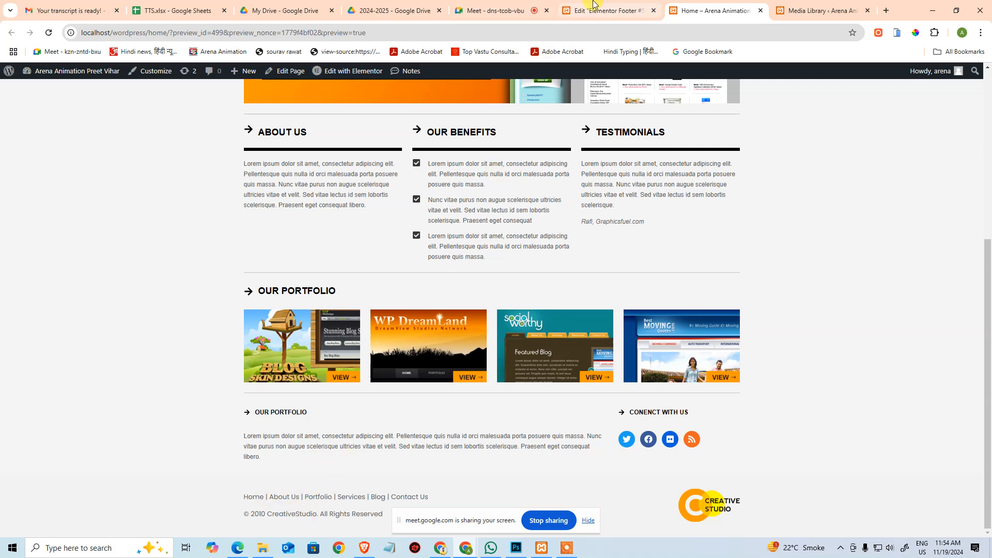
left_click(604, 10)
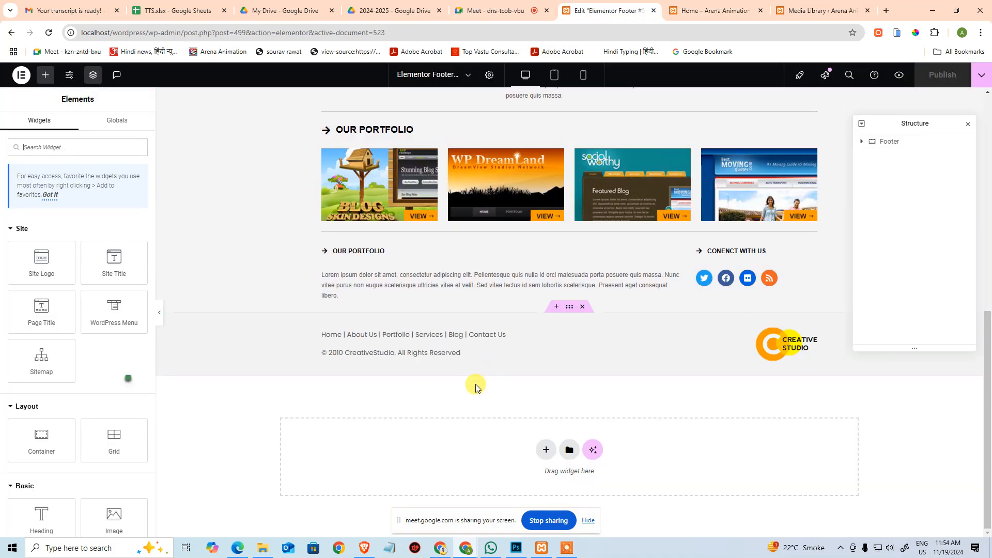
- Switch to Photoshop, copy the footer text's colour code 5d5d5d from the design, and return to the Elementor footer editor
left_click(516, 547)
double_click(275, 448)
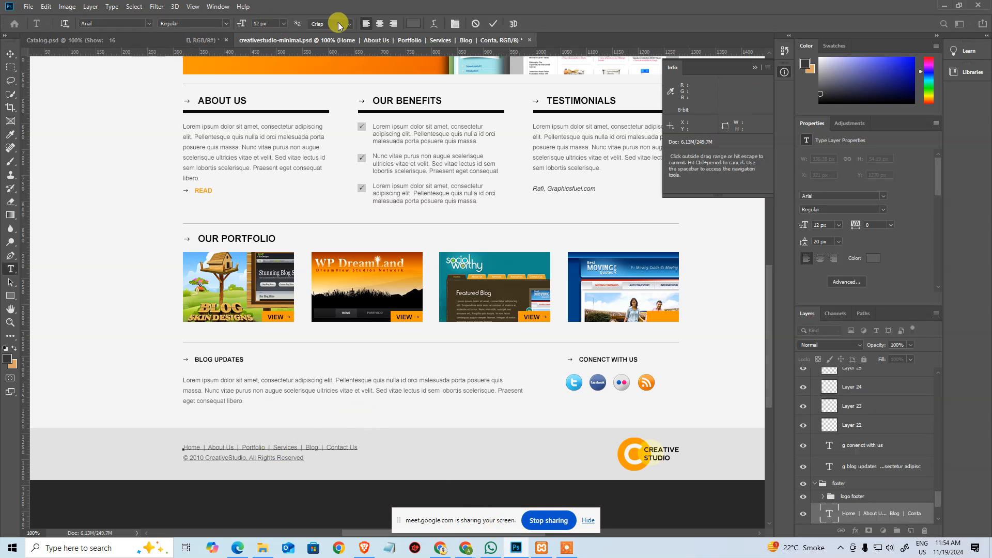
left_click(413, 24)
key("ctrl+c")
left_click(489, 328)
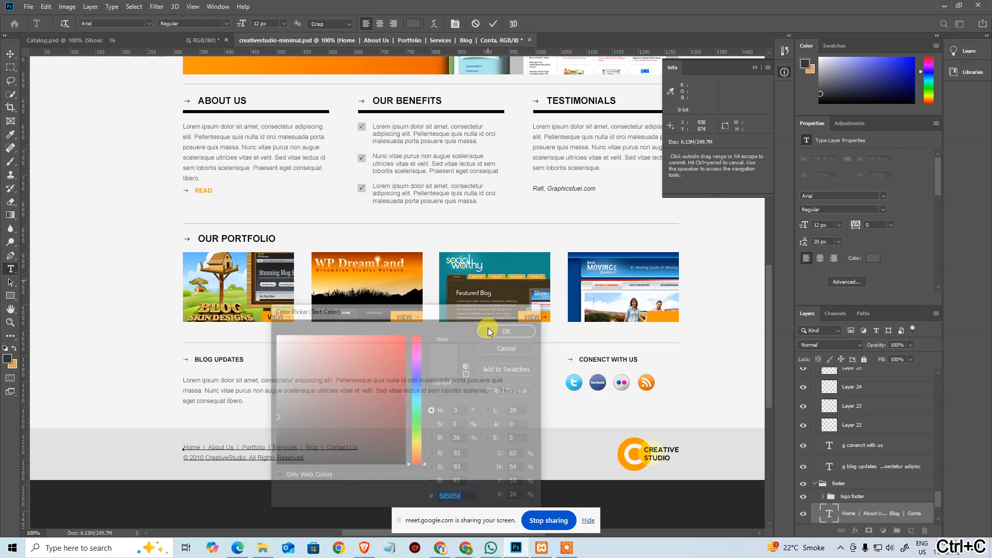
key("alt+Tab")
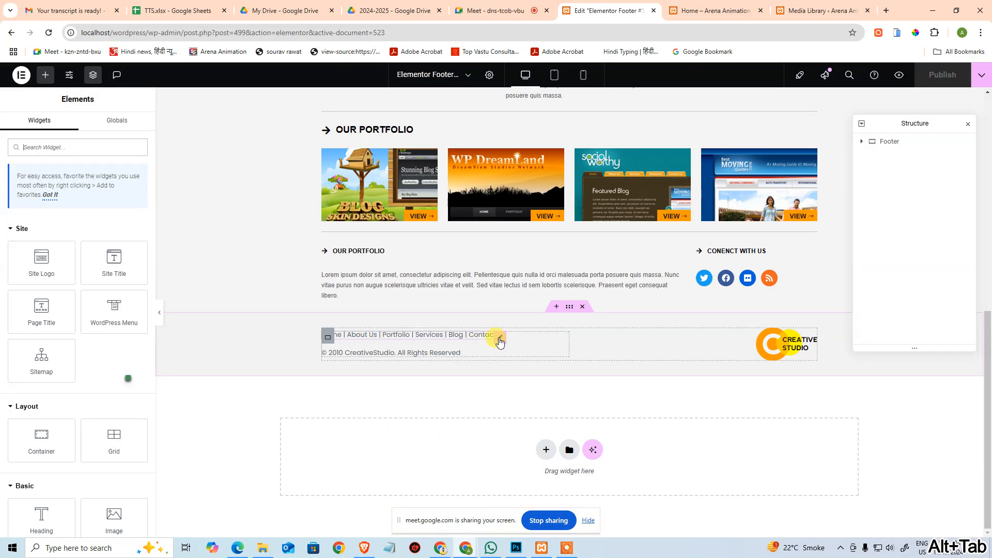
- Set the footer navigation line's font family to Arial and its size to 12 px
left_click(498, 339)
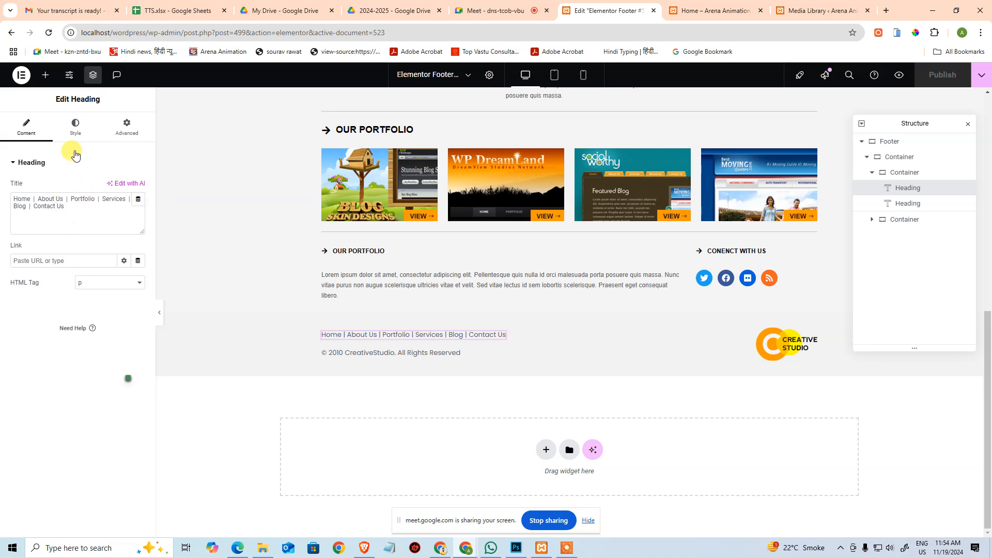
left_click(73, 127)
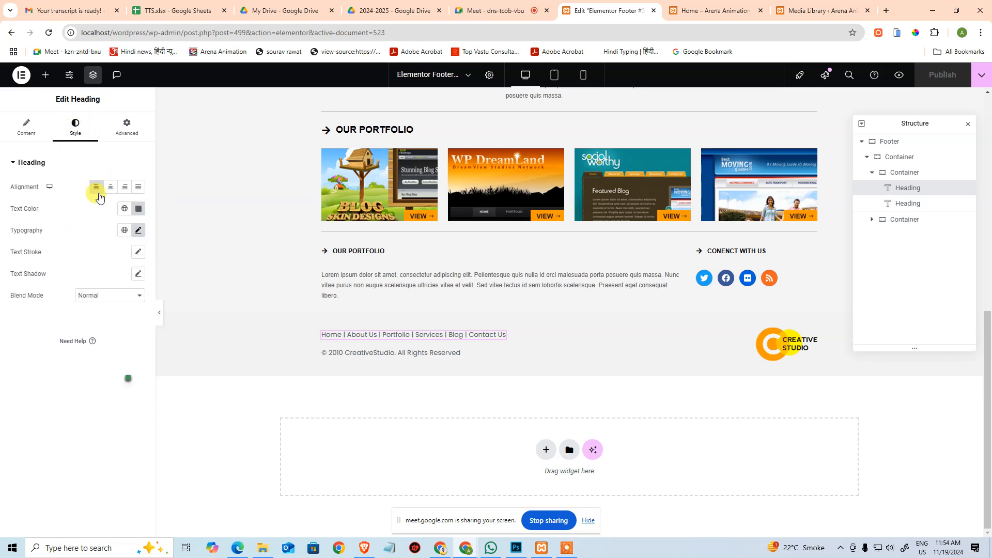
left_click(139, 231)
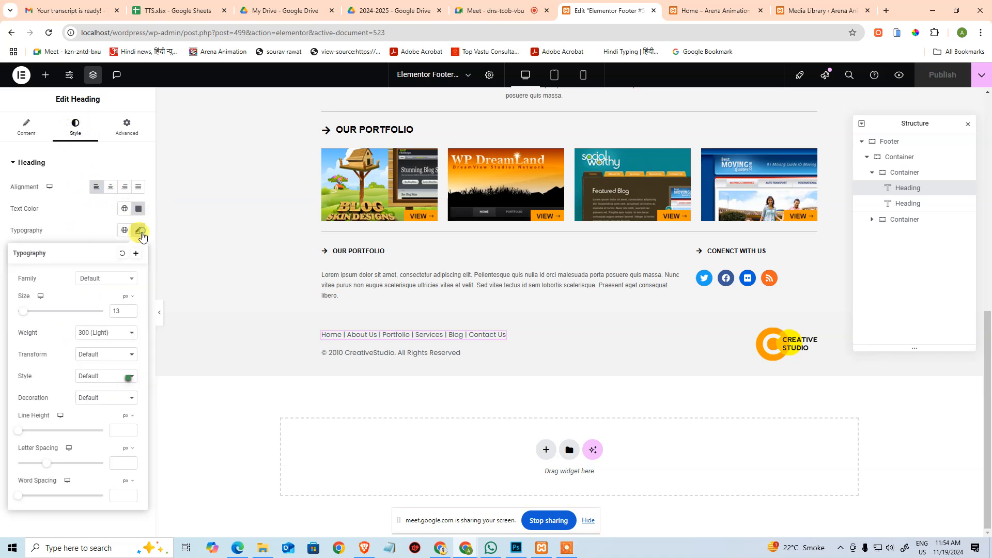
left_click(99, 279)
left_click(102, 333)
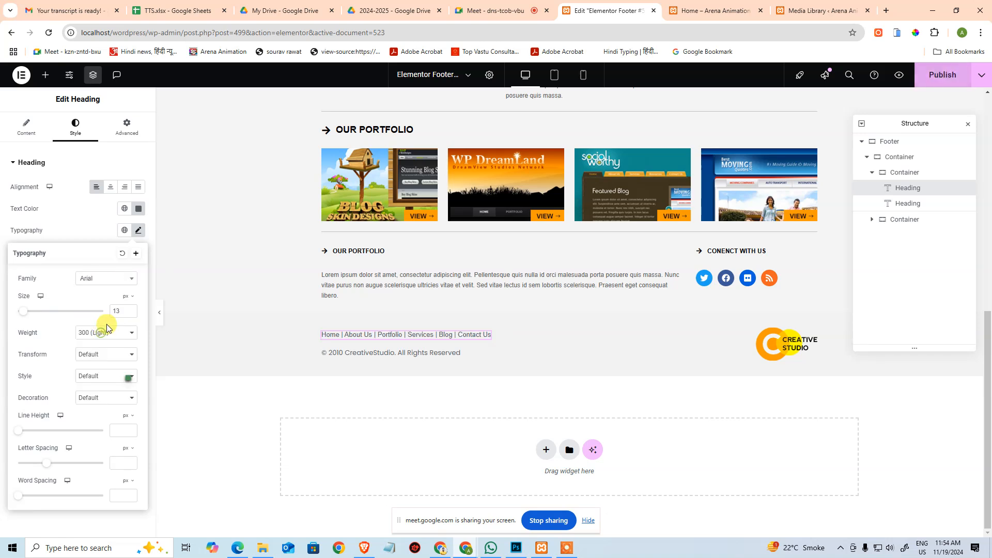
left_click(130, 313)
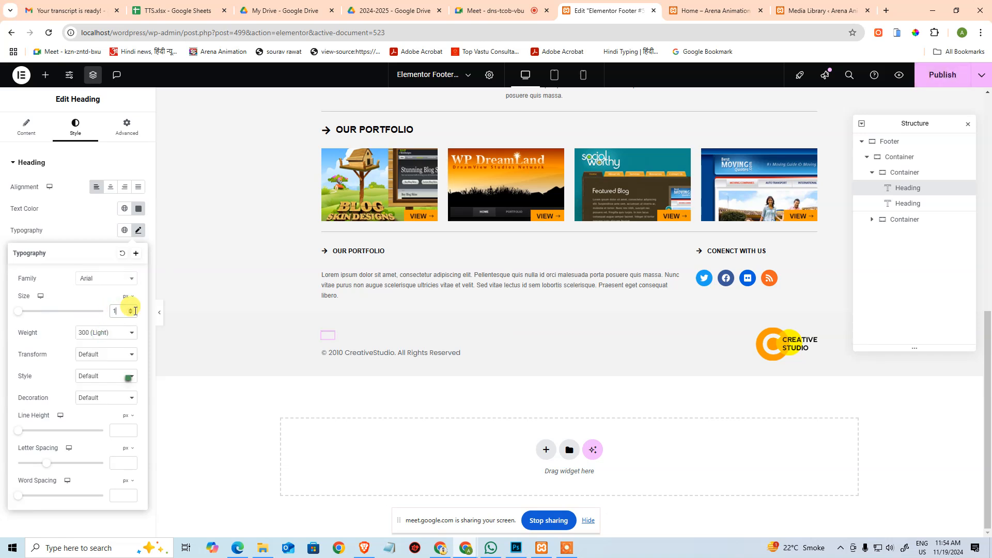
- Set the footer navigation line's text colour to the copied 5d5d5d
left_click(139, 209)
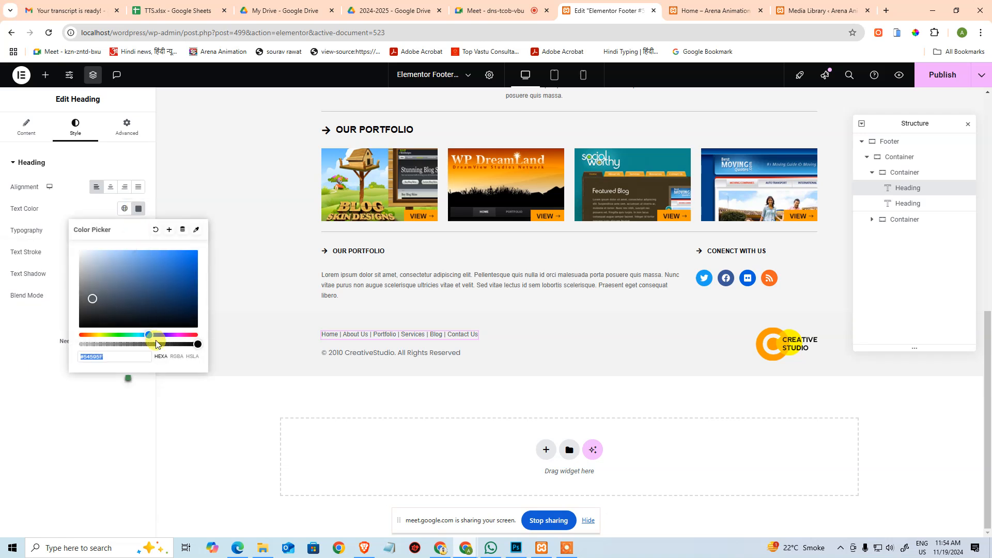
double_click(129, 356)
key("ctrl+v")
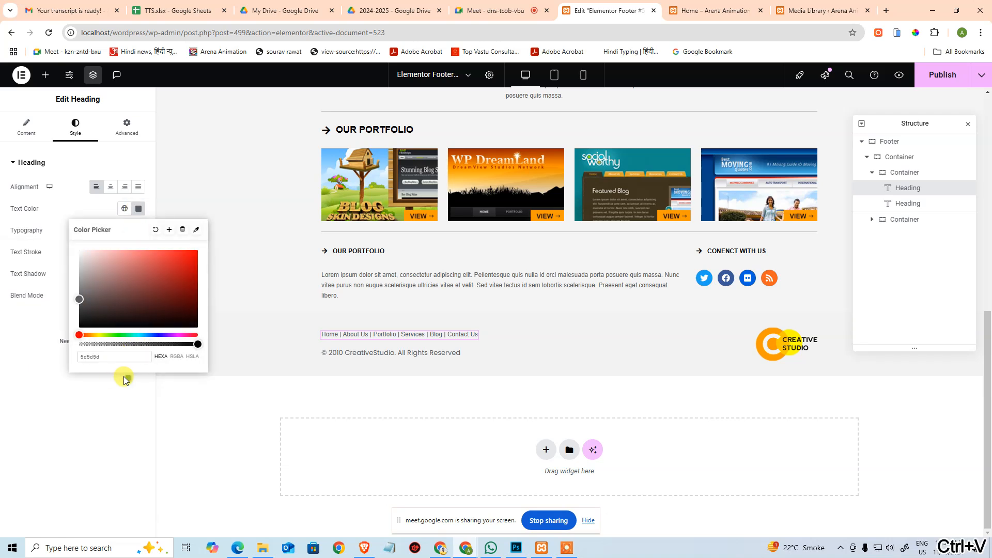
- Copy the footer navigation line's style and apply it to the copyright line below it
left_click(457, 356)
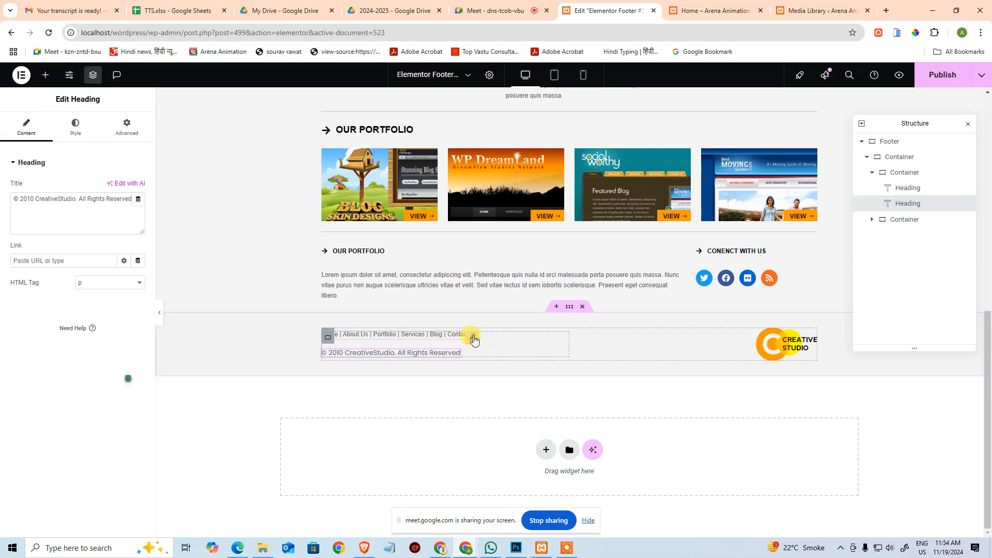
left_click(473, 335)
key("ctrl+c")
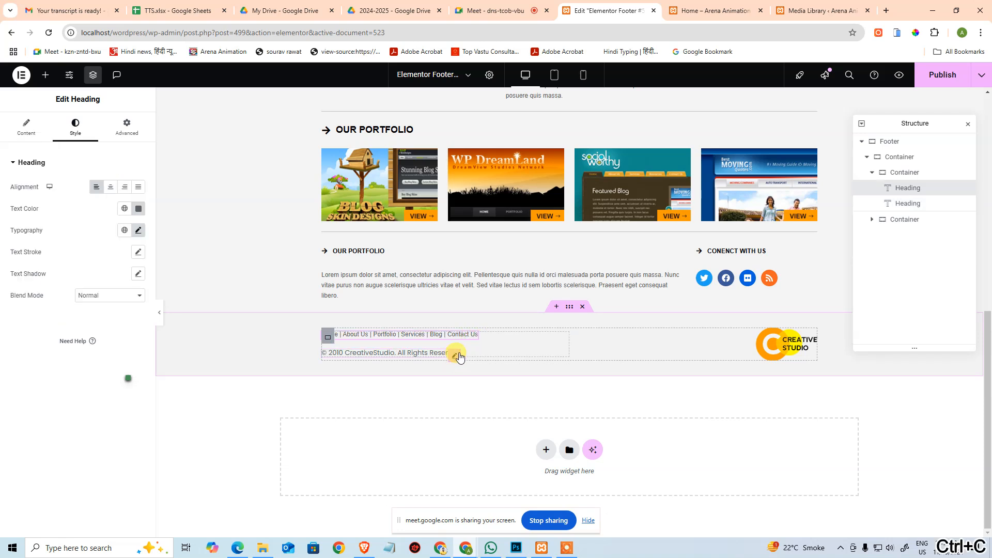
left_click(454, 354)
key("ctrl+shift+v")
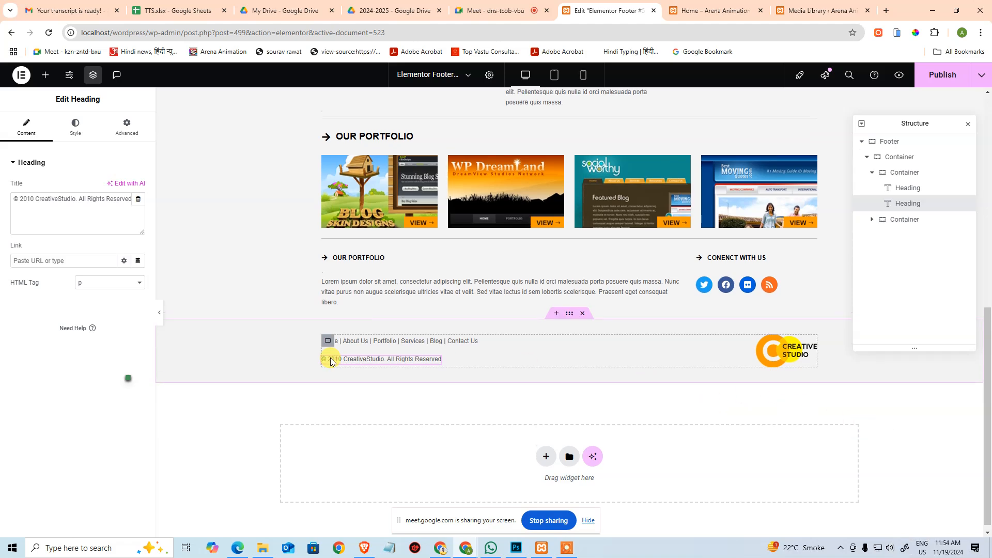
- Compare the restyled footer with the Photoshop design and open the outer footer container's settings
scroll(331, 357, "up", 2)
key("alt+Tab")
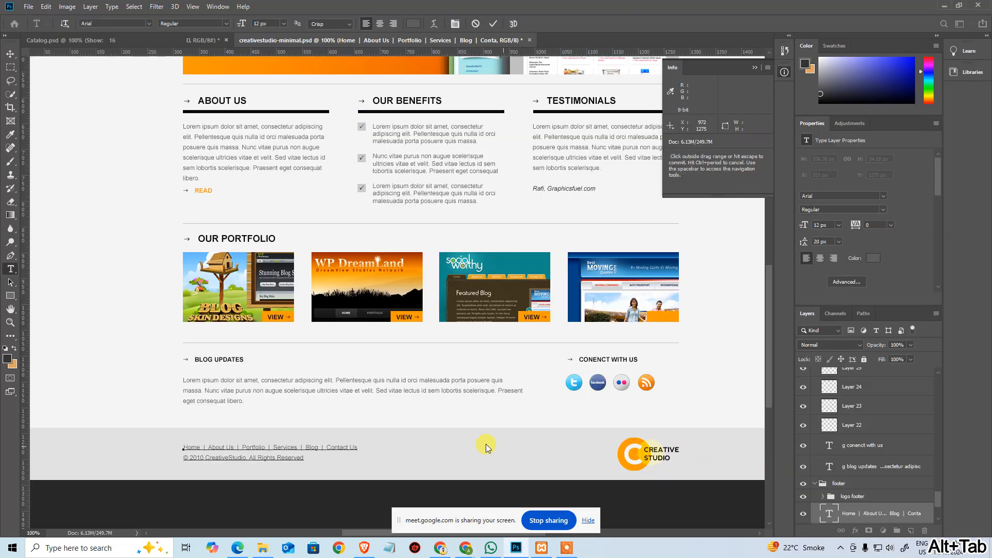
key("alt+Tab")
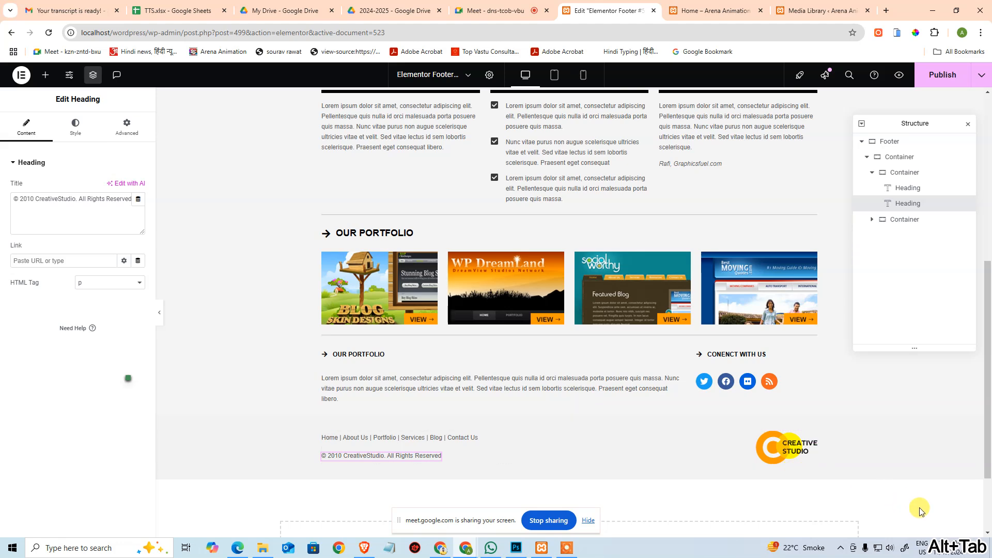
key("alt+Tab")
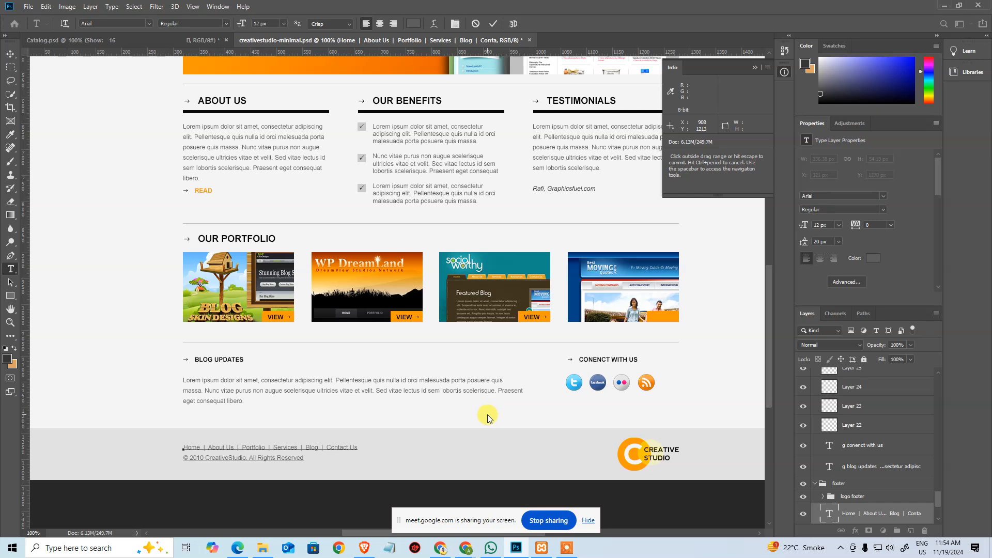
key("alt+Tab")
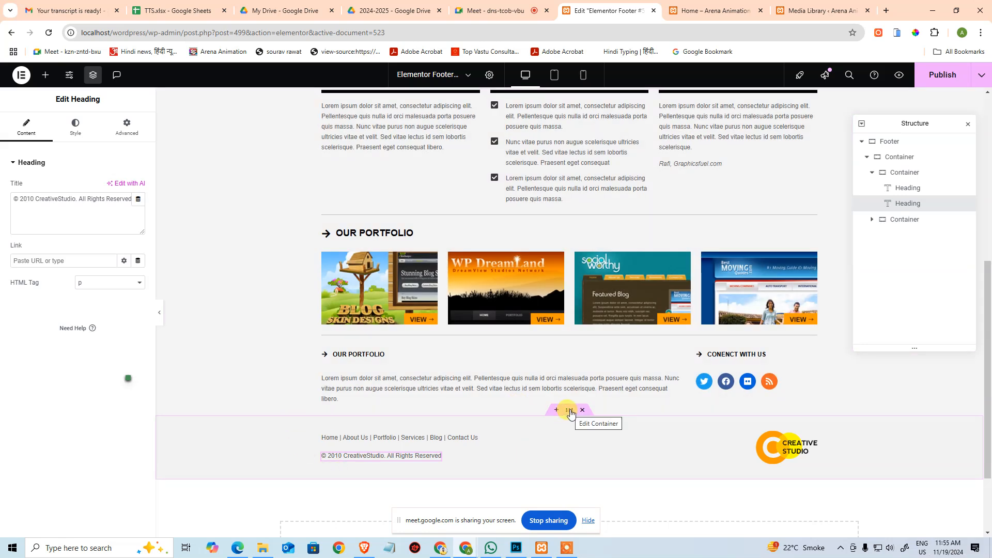
left_click(571, 412)
scroll(129, 268, "down", 1)
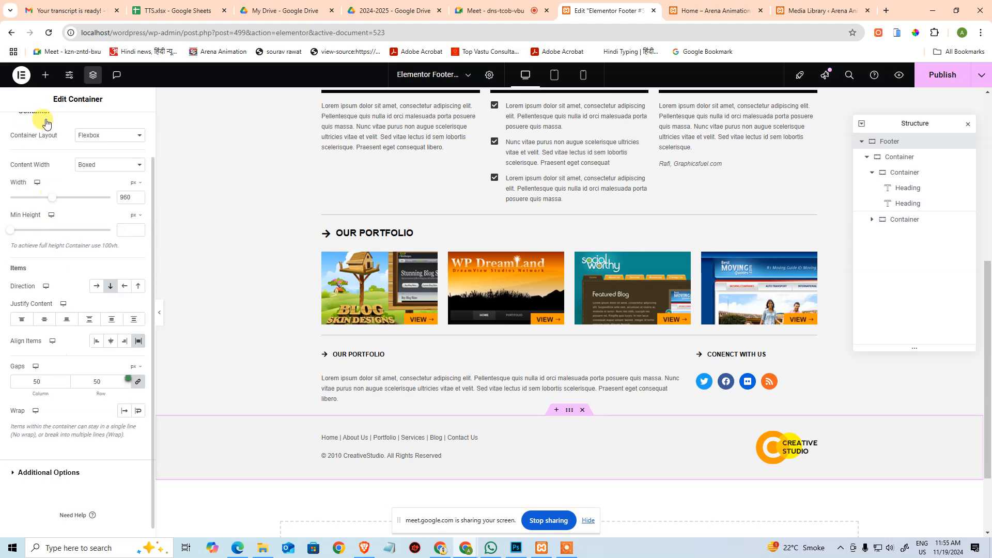
scroll(115, 341, "up", 1)
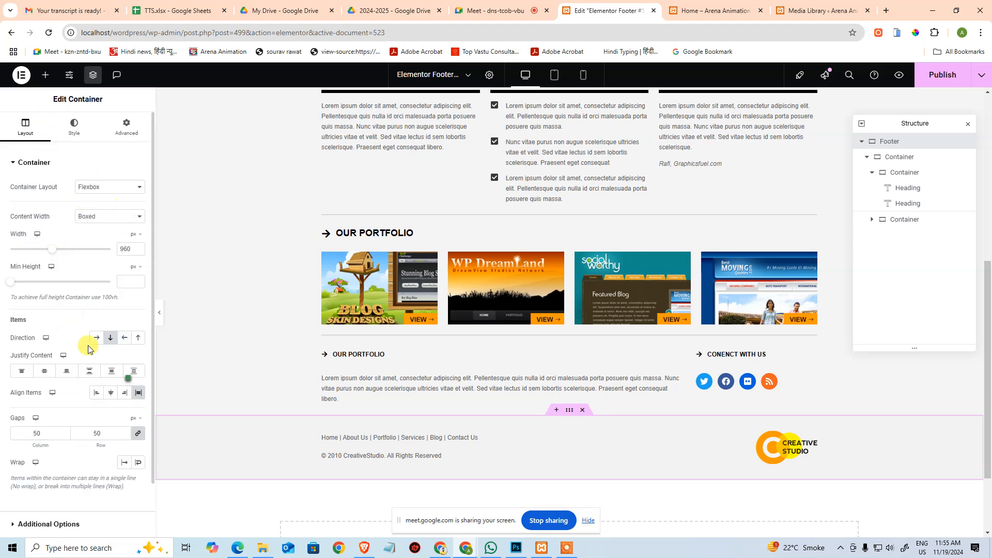
scroll(126, 408, "down", 1)
key("alt+Tab")
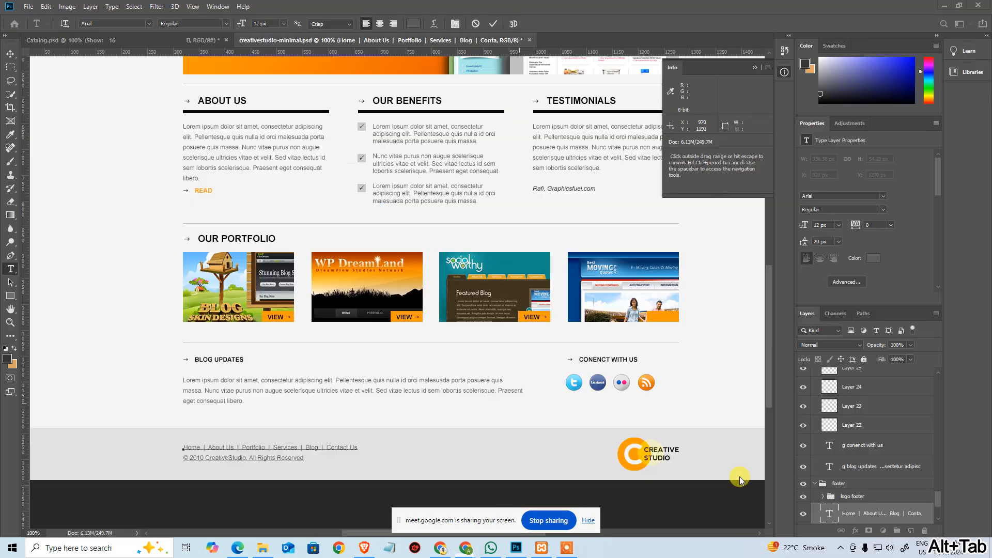
- Sample the grey footer band's colour in the Photoshop design, copy its code e2e2e2, and return to the browser
left_click(559, 443)
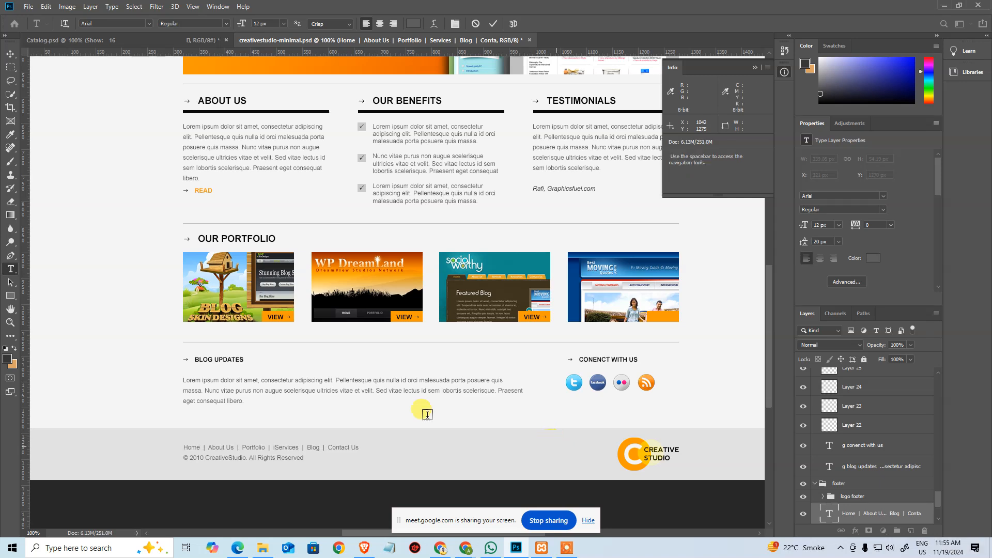
left_click(11, 54)
left_click(4, 36)
left_click(207, 445)
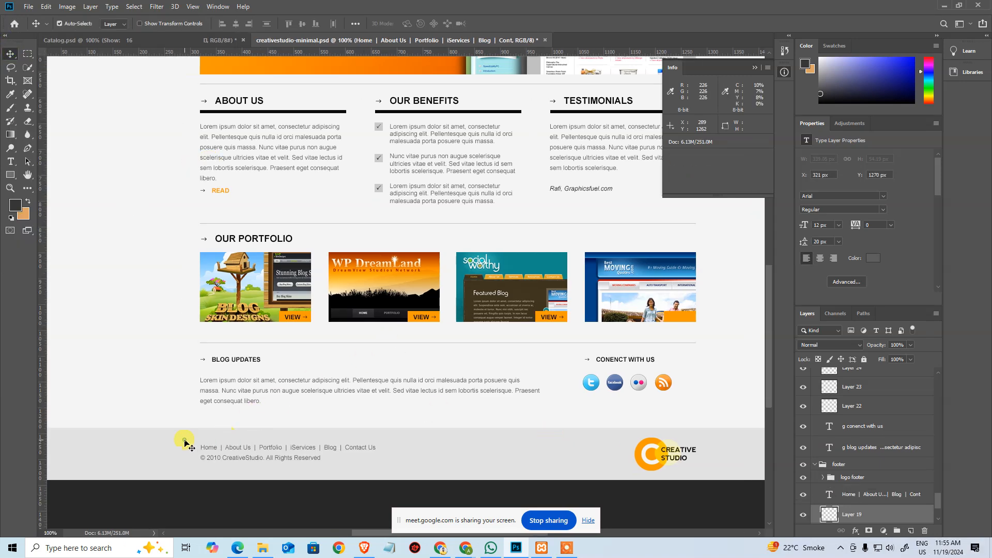
key("i")
left_click(151, 439)
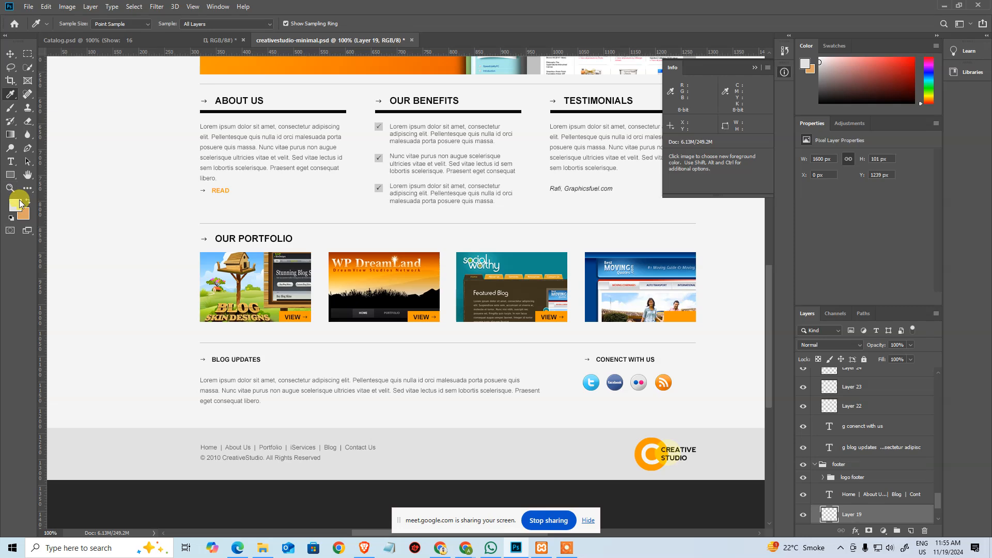
left_click(15, 205)
key("ctrl+c")
key("alt+Tab")
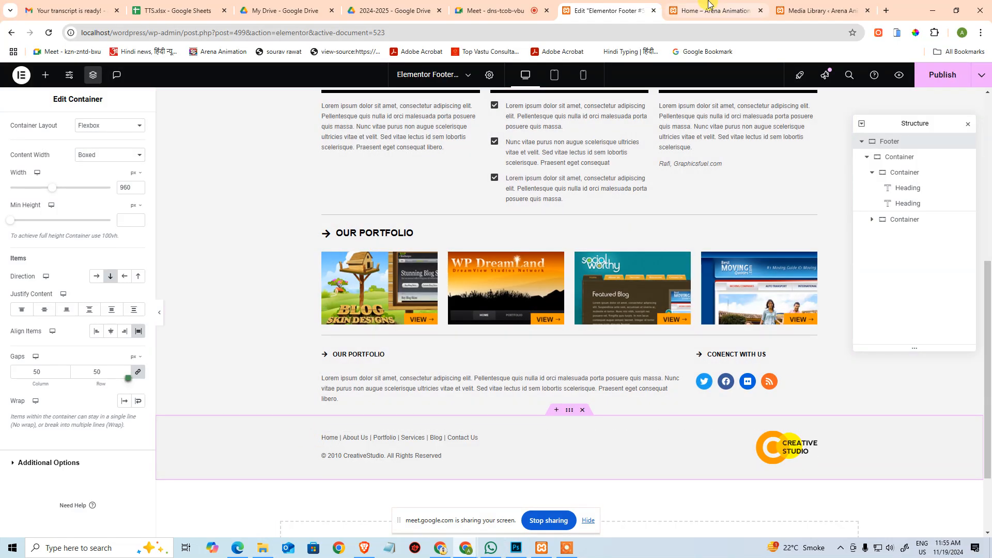
- Set the outer footer container's background colour to the copied e2e2e2
left_click(713, 11)
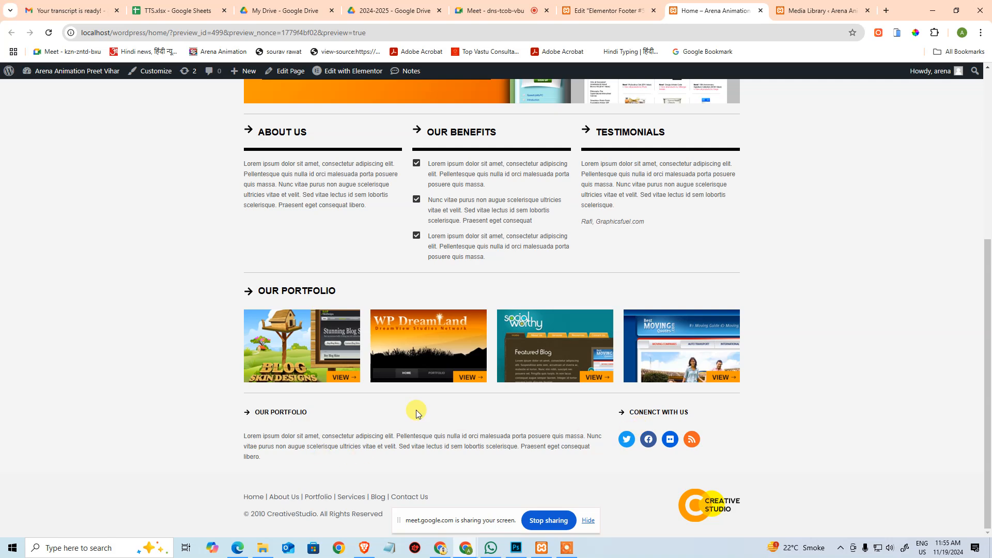
left_click(594, 7)
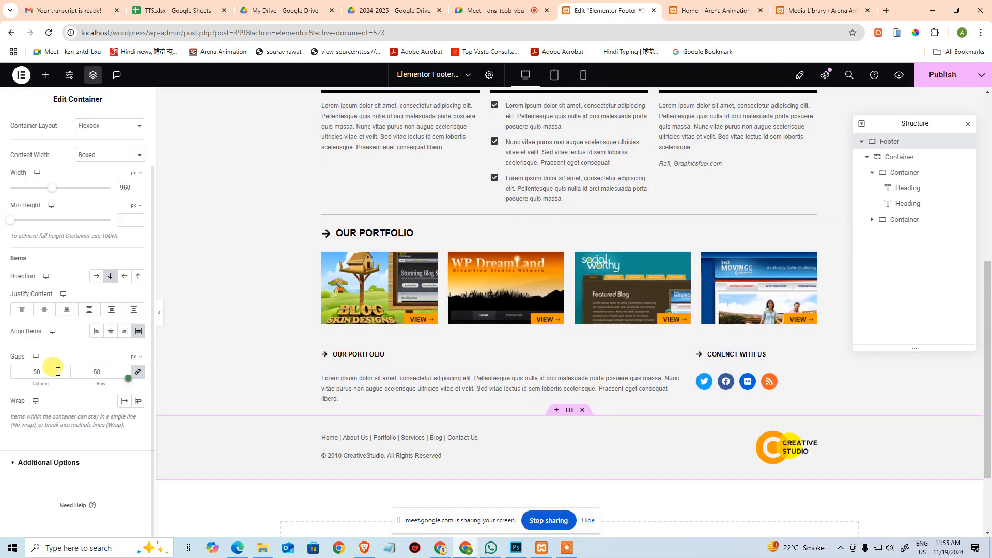
scroll(97, 399, "up", 2)
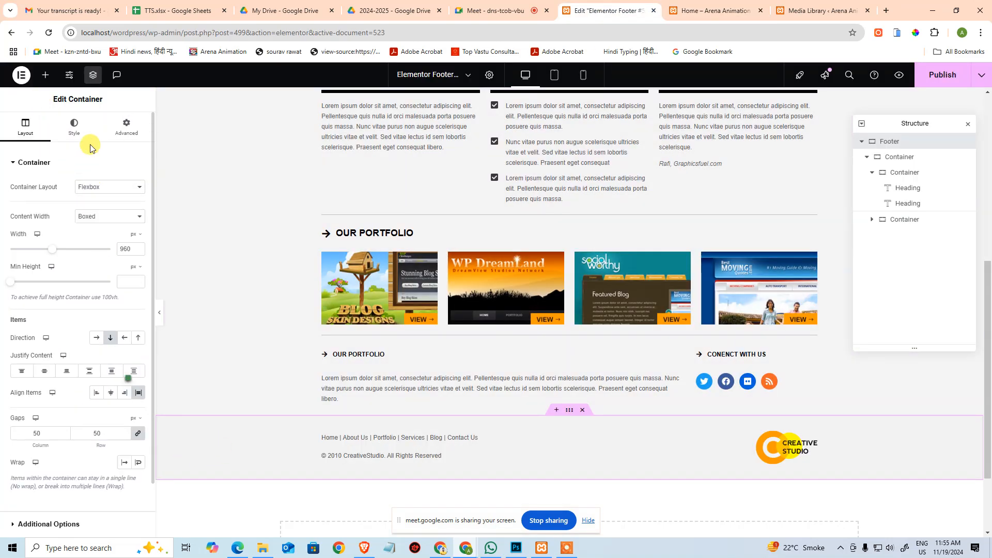
left_click(74, 139)
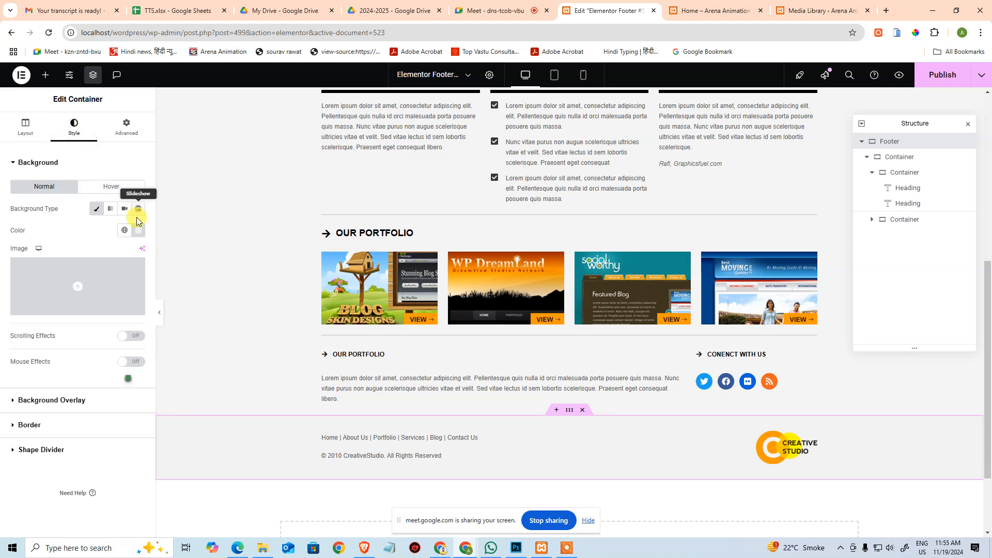
left_click(144, 232)
key("ctrl+v")
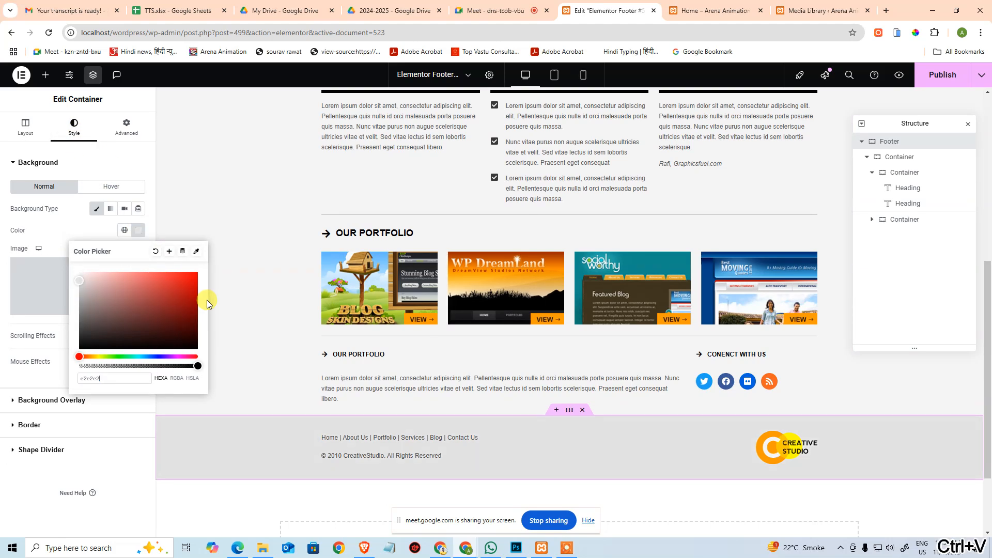
left_click(263, 499)
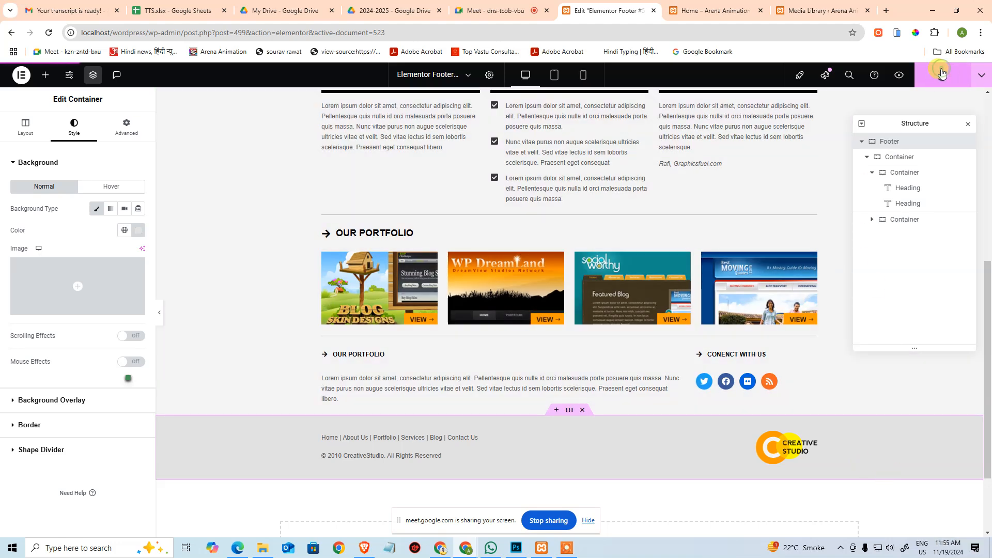
- Publish the footer template, reload the Home page preview and check the page from footer to header
left_click(941, 73)
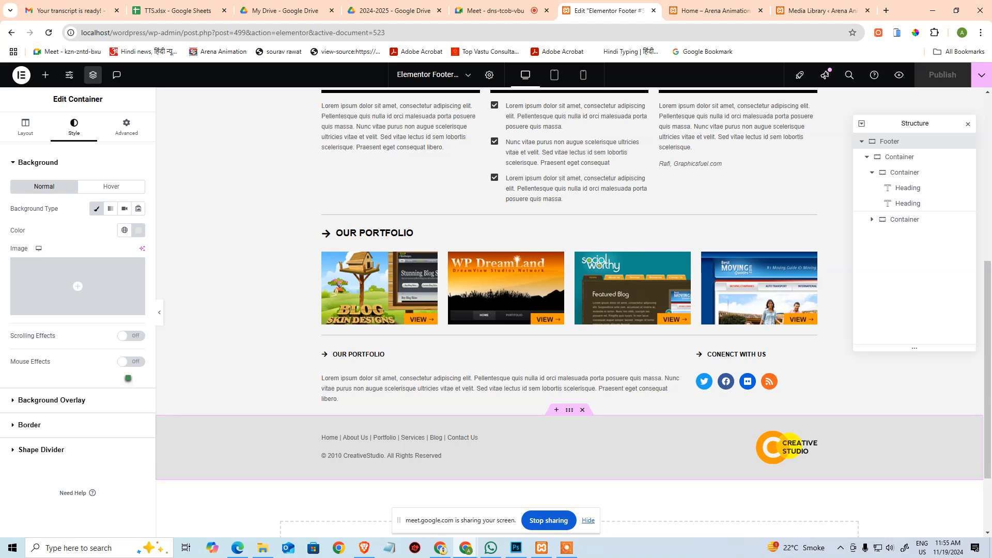
left_click(737, 5)
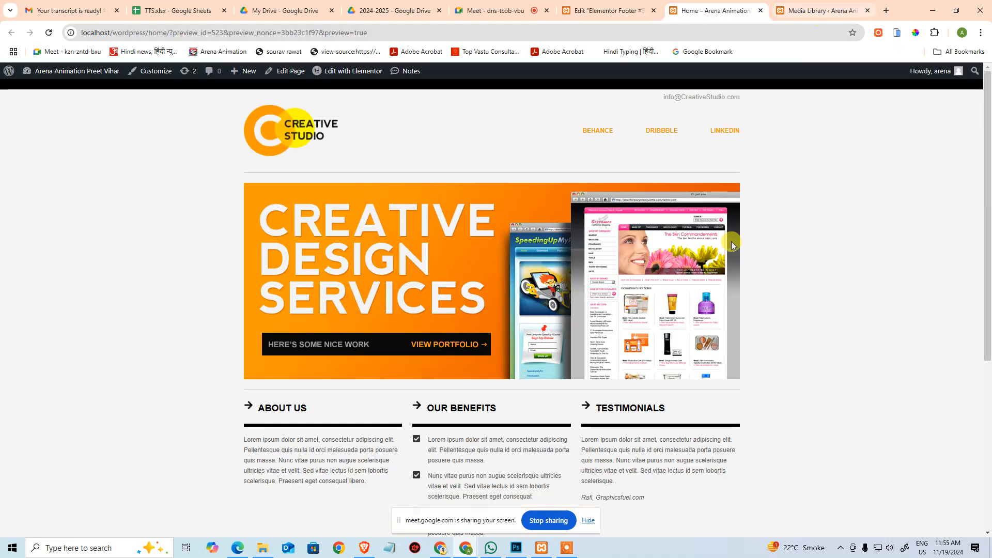
left_click(49, 33)
scroll(627, 235, "down", 5)
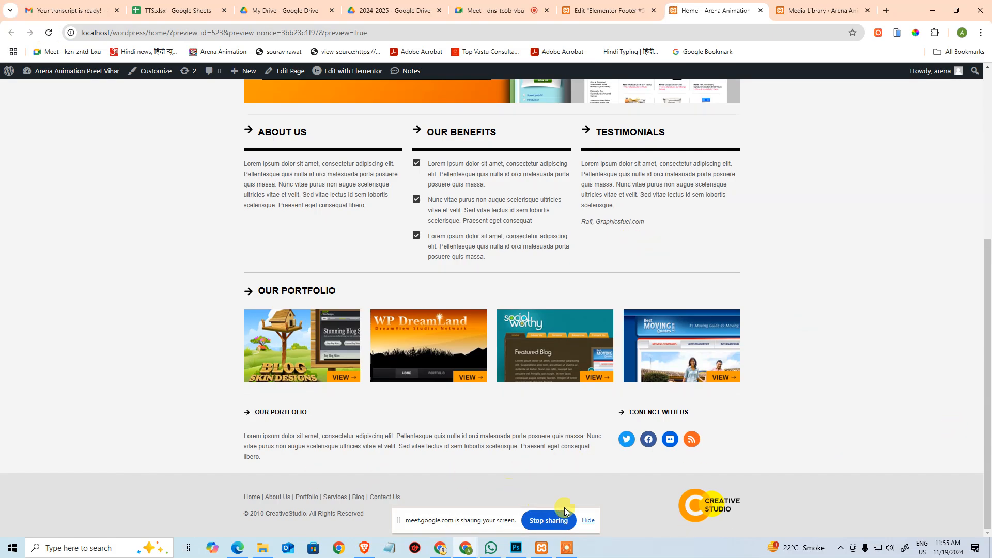
left_click(588, 520)
scroll(827, 362, "up", 5)
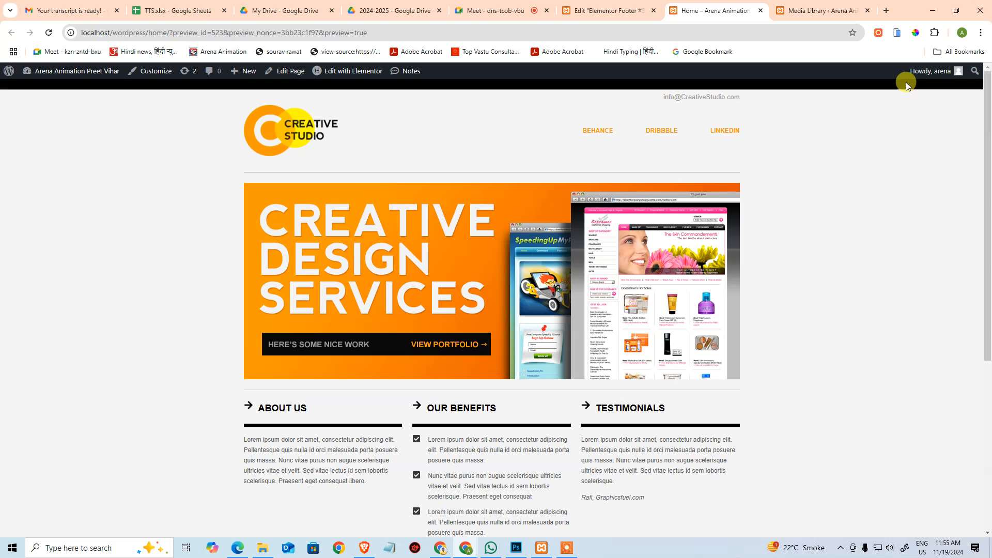
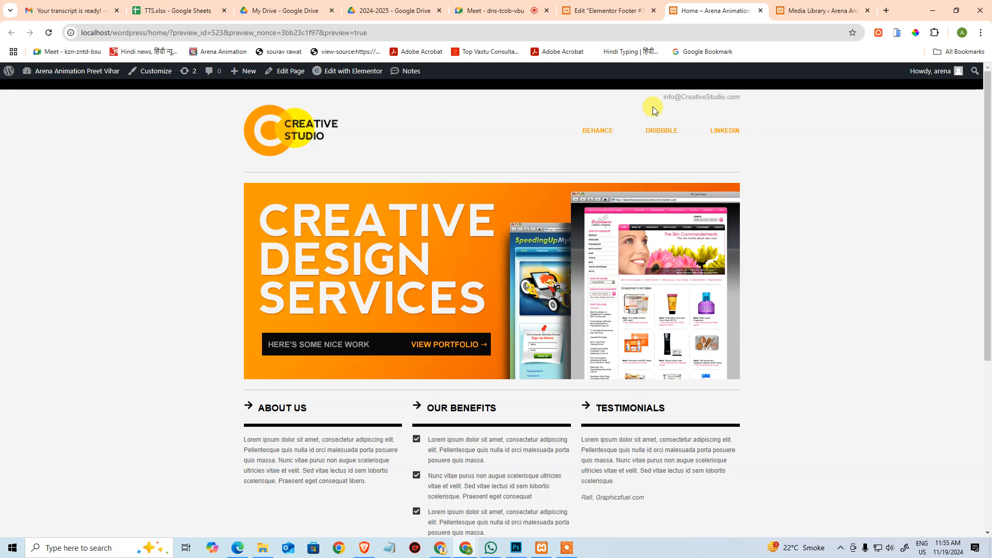
- Copy the site's root address localhost/wordpress/ from the preview and open it in a new incognito window
mouse_move(927, 71)
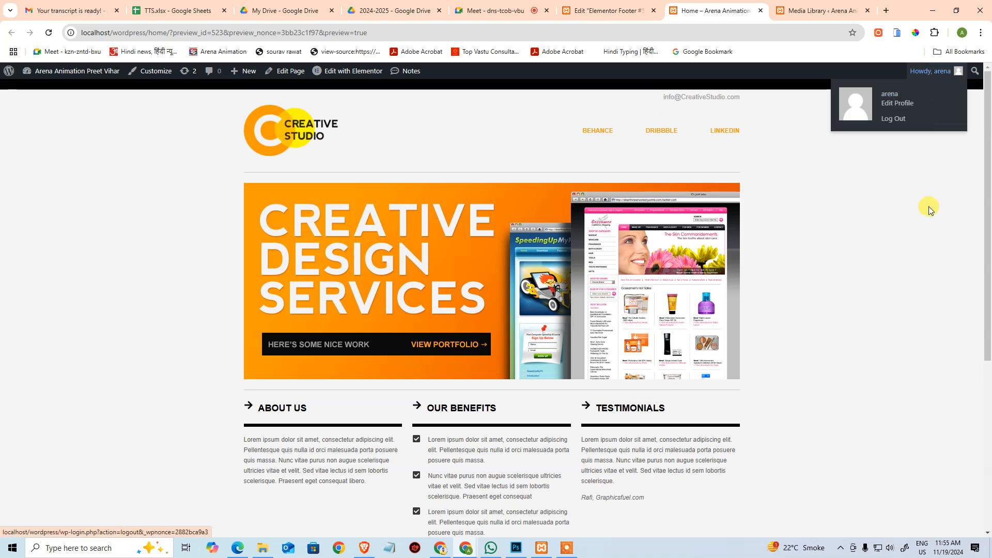
mouse_move(950, 82)
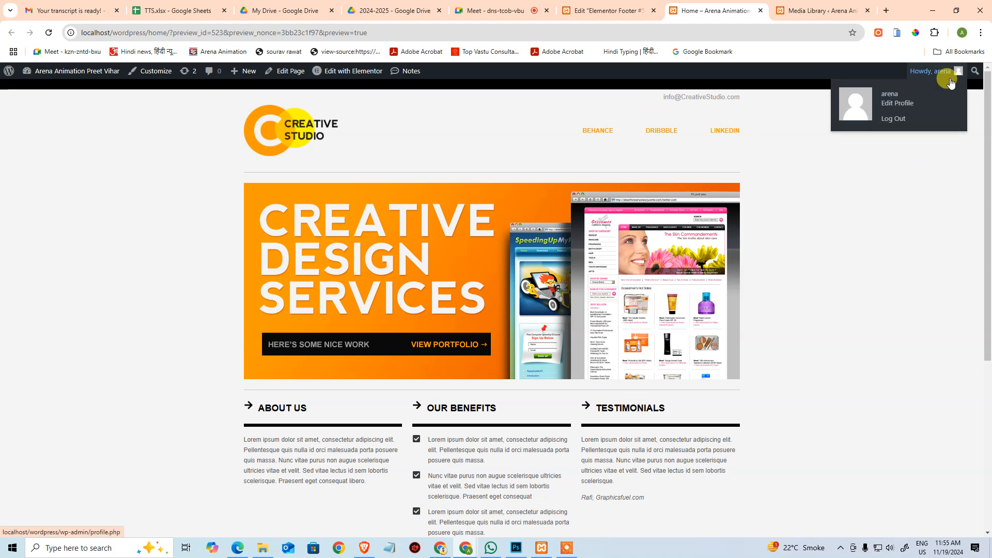
left_click(470, 32)
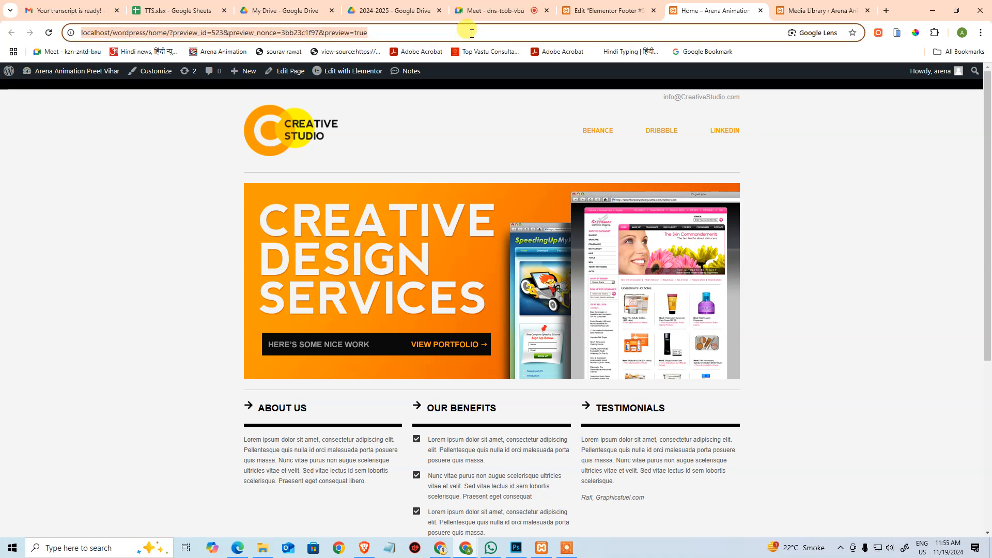
left_click(149, 33)
key("shift+Home")
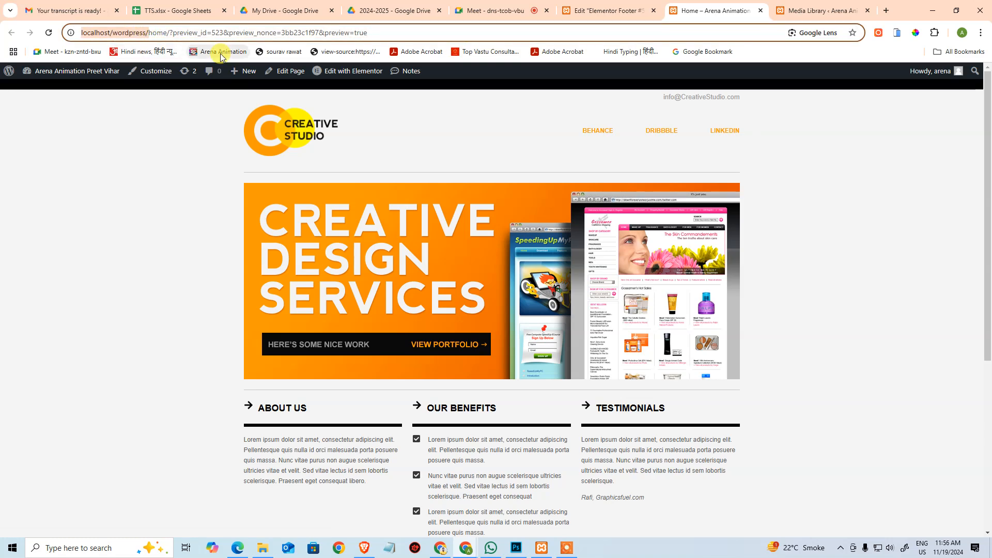
key("ctrl+c")
key("ctrl+shift+n")
key("ctrl+v")
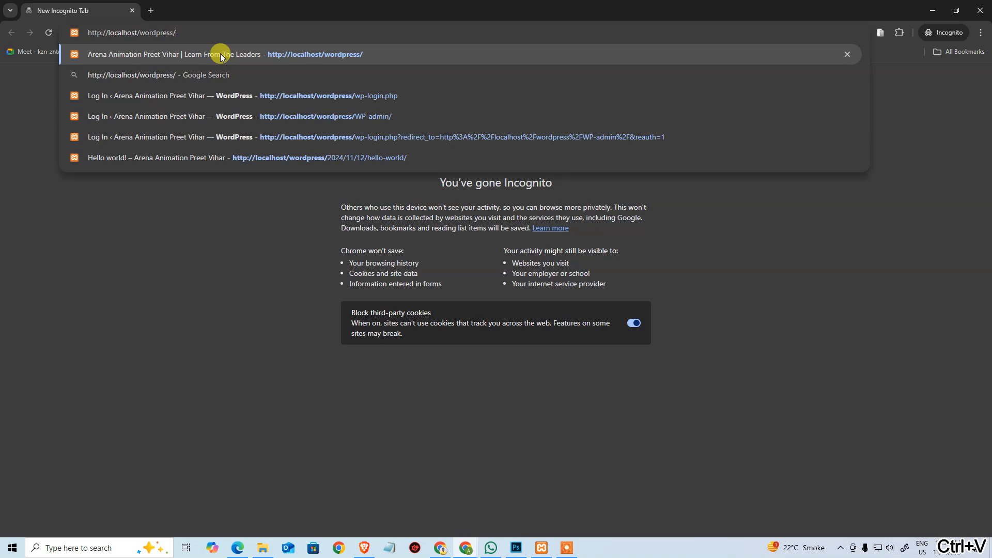
key("Return")
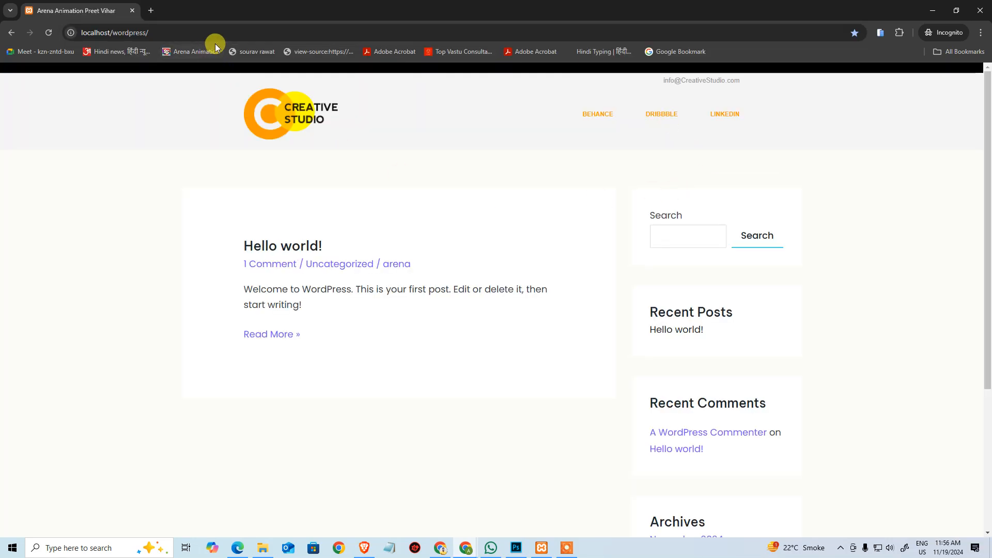
- Return to the regular browser window and open the published Home page through the WordPress dashboard's page list
key("alt+Tab")
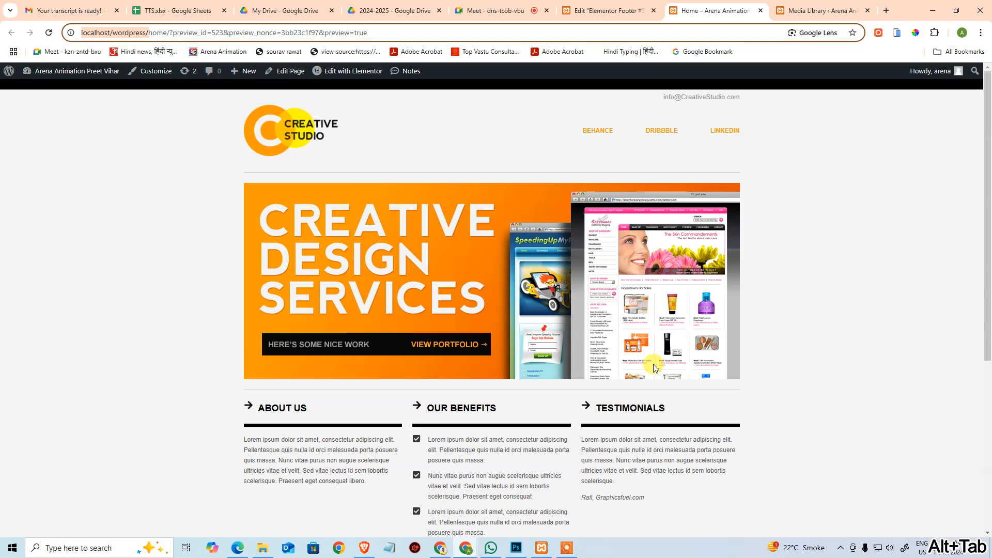
left_click(614, 10)
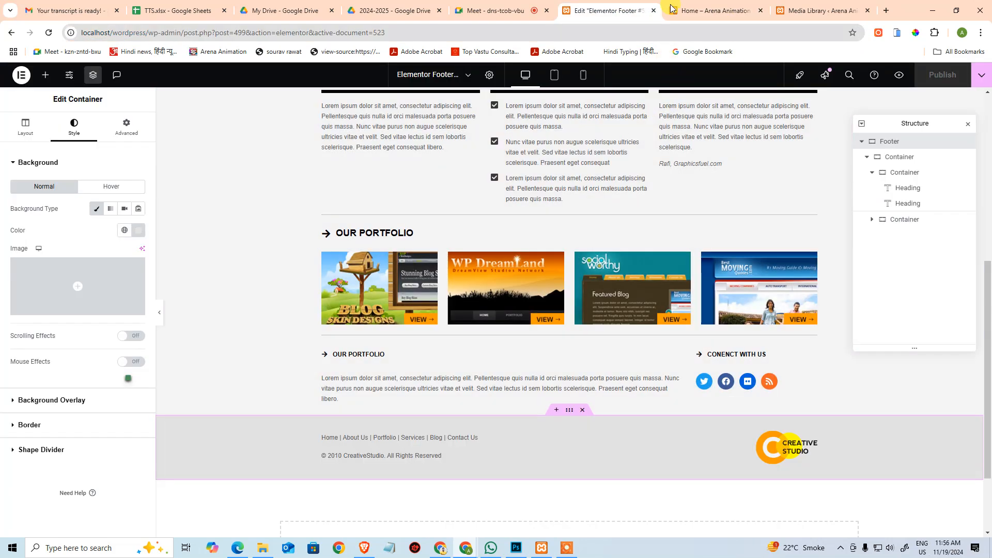
left_click(718, 10)
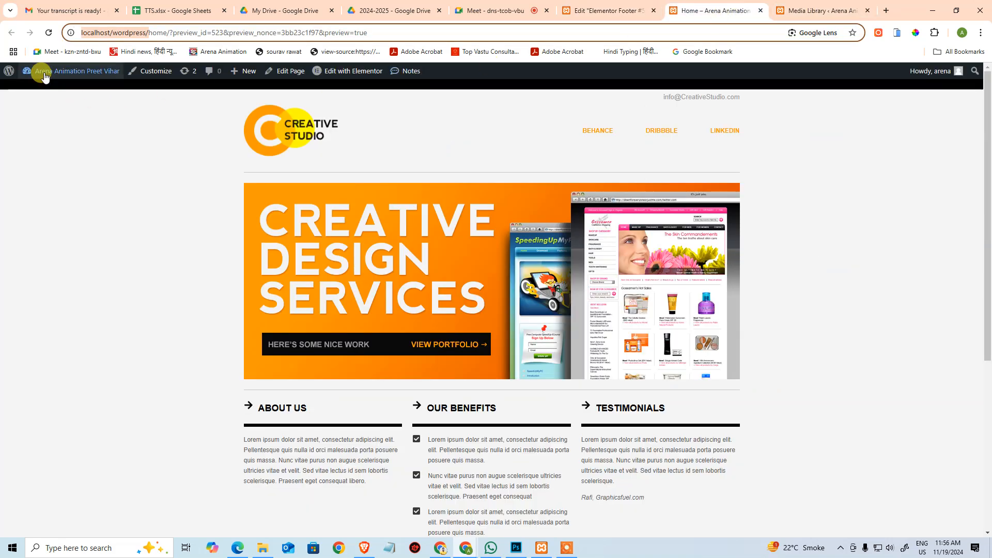
mouse_move(43, 74)
left_click(32, 93)
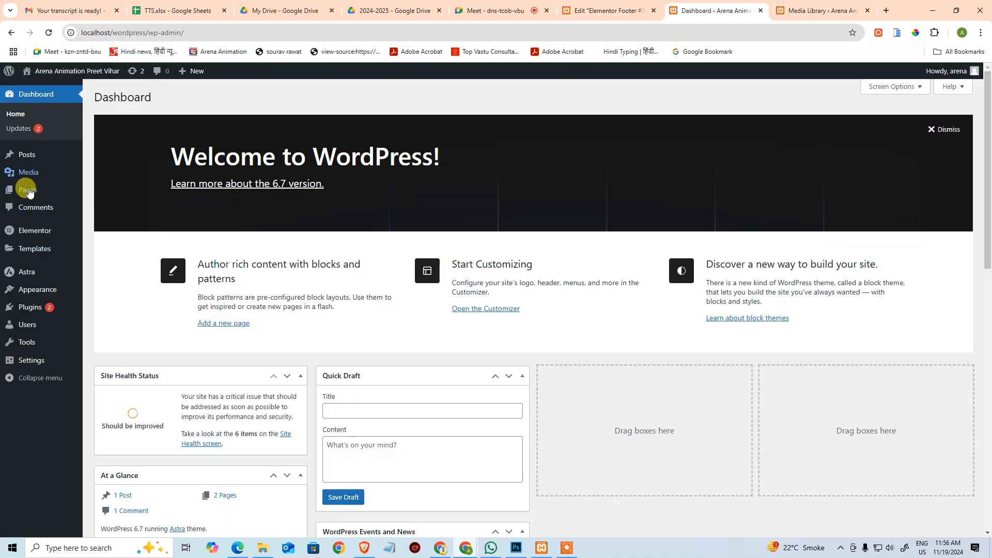
mouse_move(29, 192)
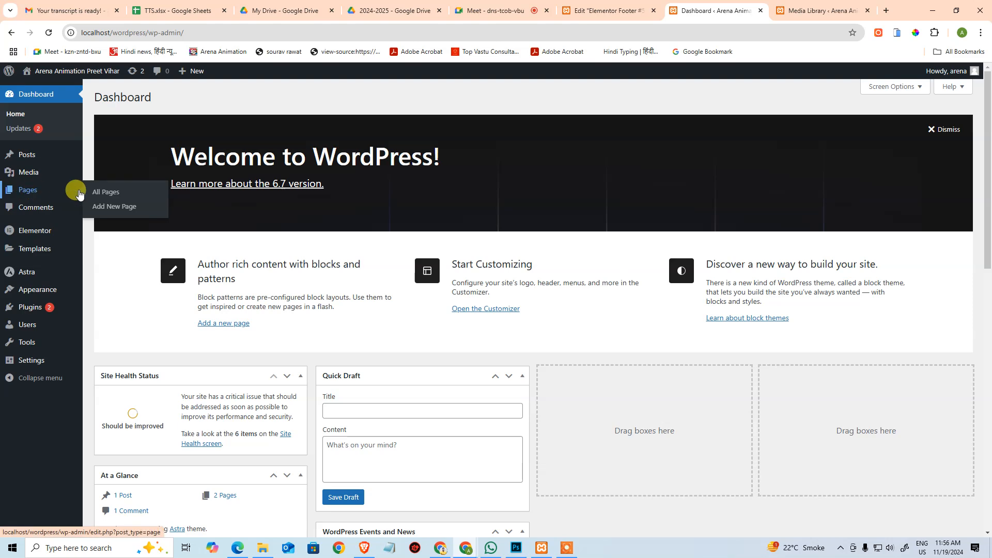
left_click(96, 189)
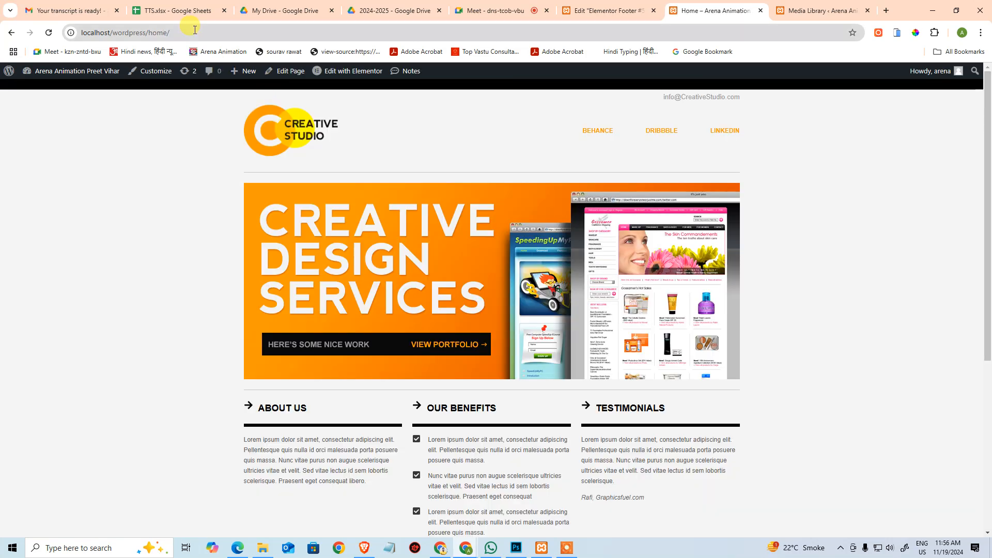
- Copy the published Home page's address localhost/wordpress/home/ and load it in the incognito window
left_click(194, 30)
key("ctrl+c")
key("alt+Tab")
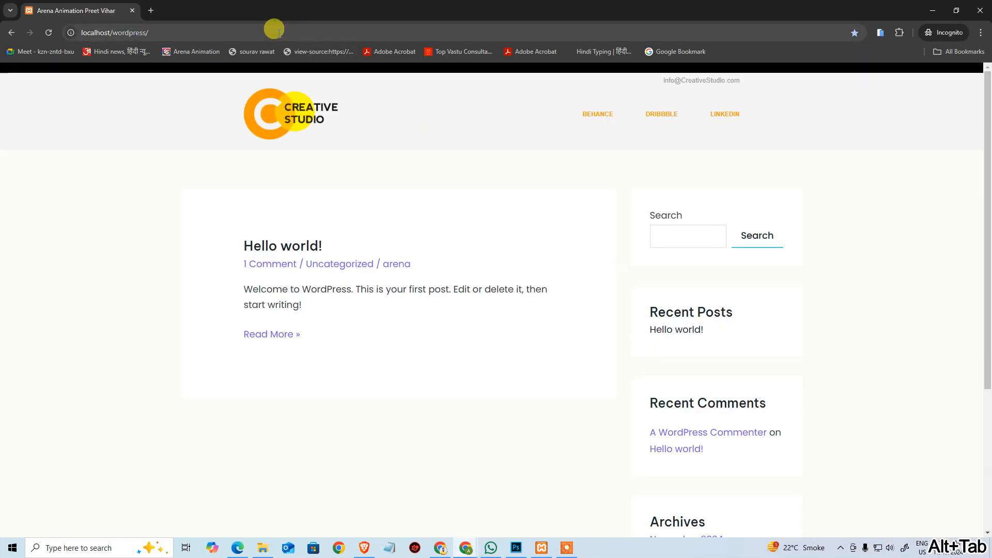
left_click(274, 29)
key("ctrl+v")
key("Return")
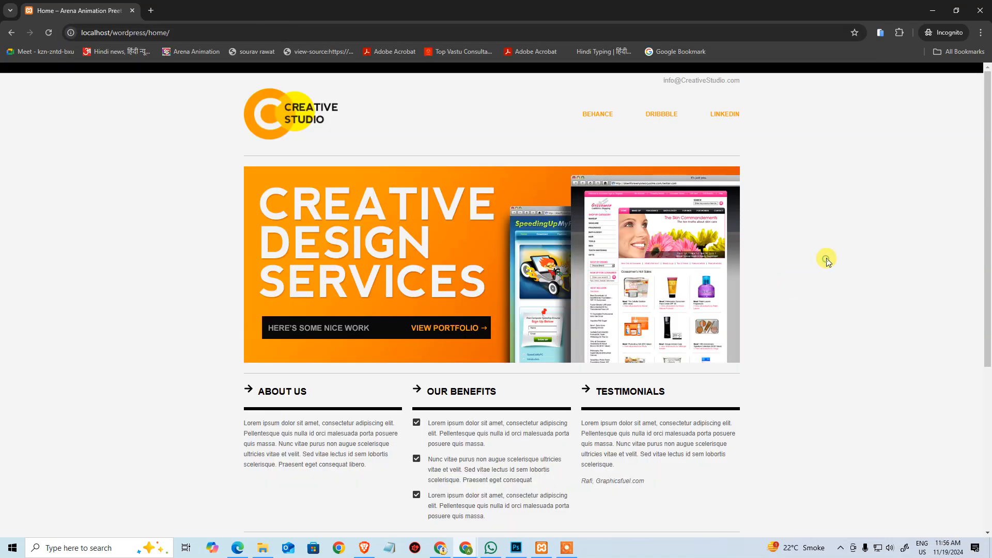
- Examine the logged-out Home page from header to footer, first in full screen and again in the normal window
key("F11")
scroll(826, 259, "down", 3)
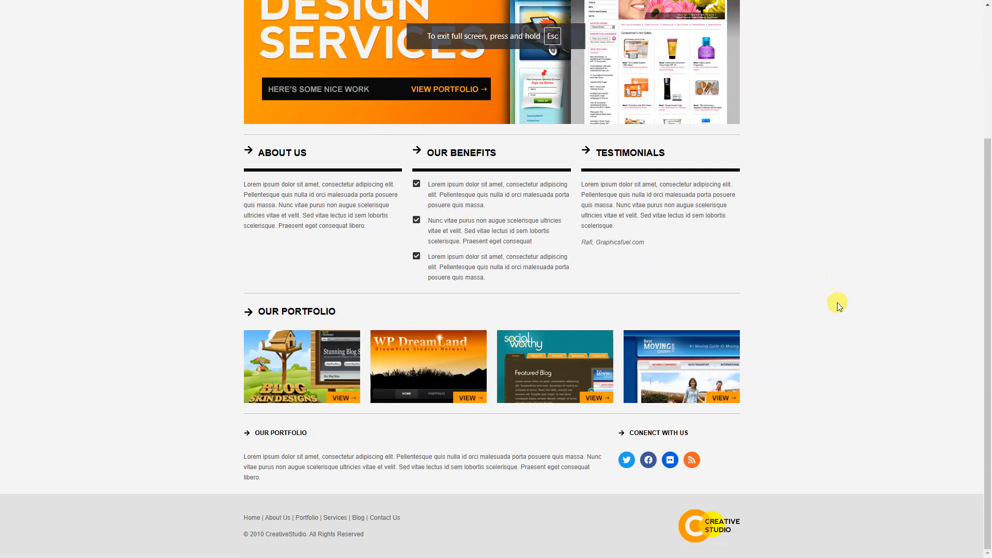
scroll(842, 294, "up", 3)
key("F11")
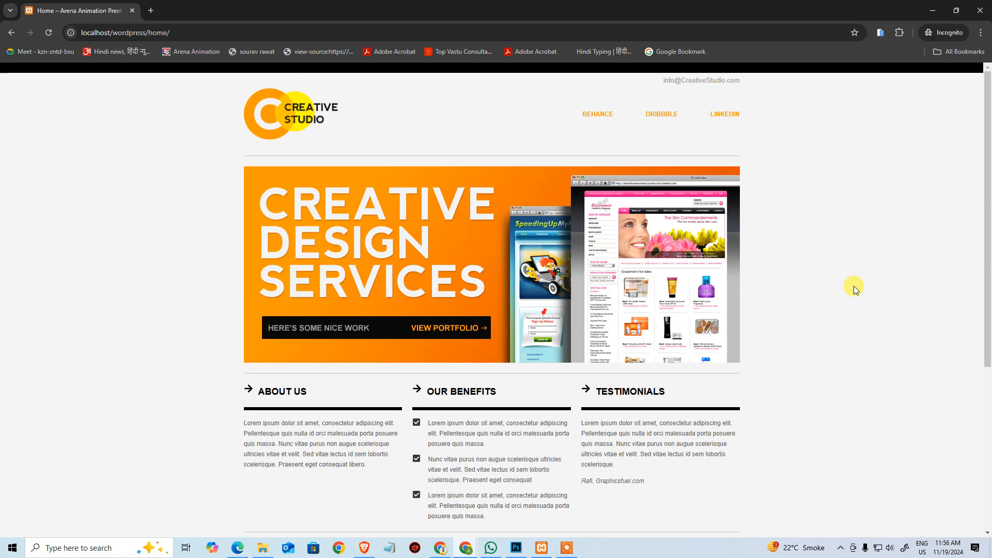
scroll(868, 313, "down", 5)
scroll(869, 313, "up", 5)
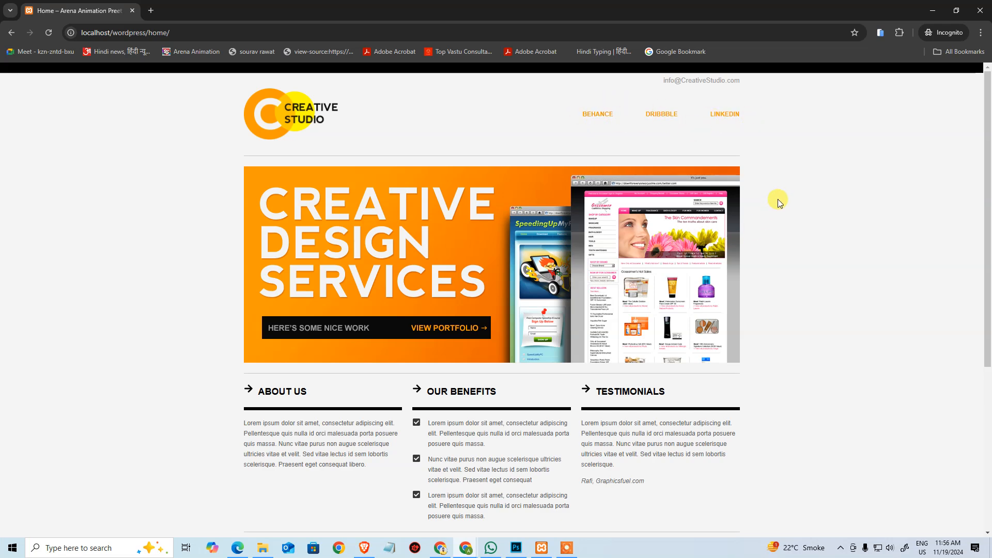
- Return to the regular browser window and open the WordPress menu management page
key("alt+Tab")
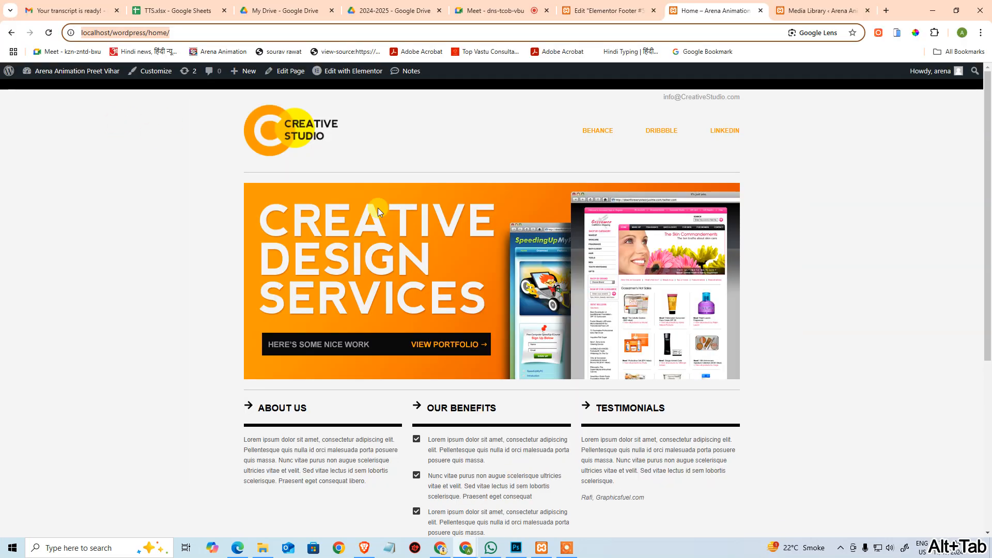
left_click(626, 10)
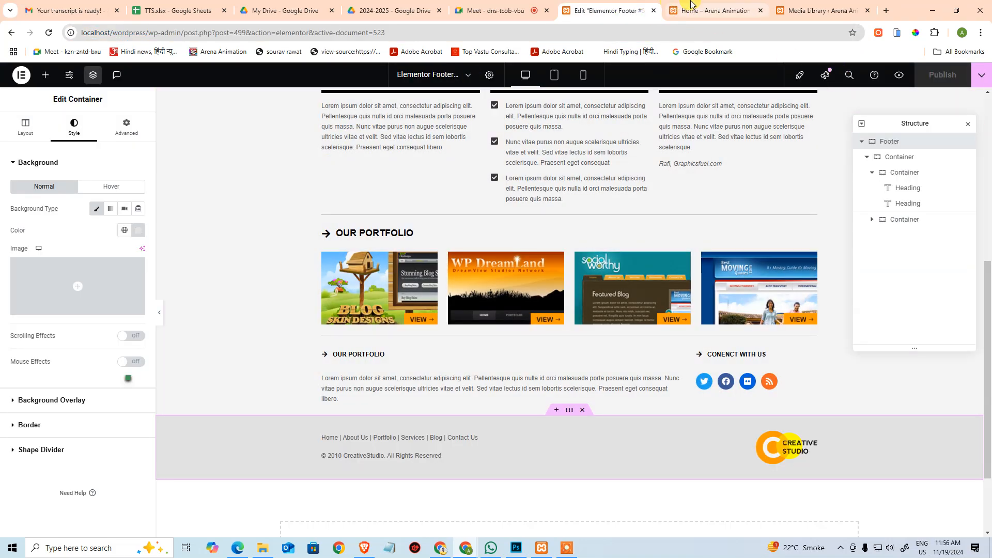
left_click(691, 6)
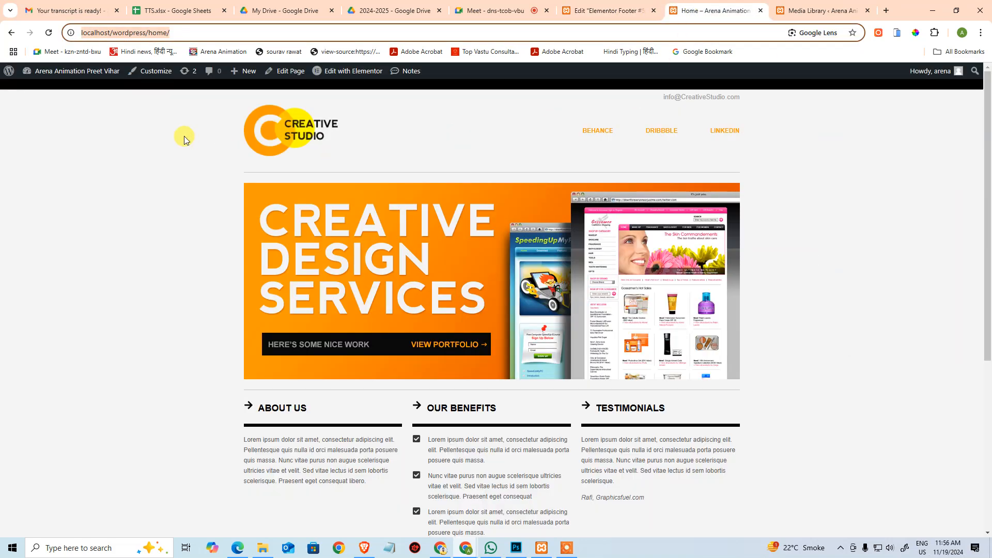
mouse_move(40, 73)
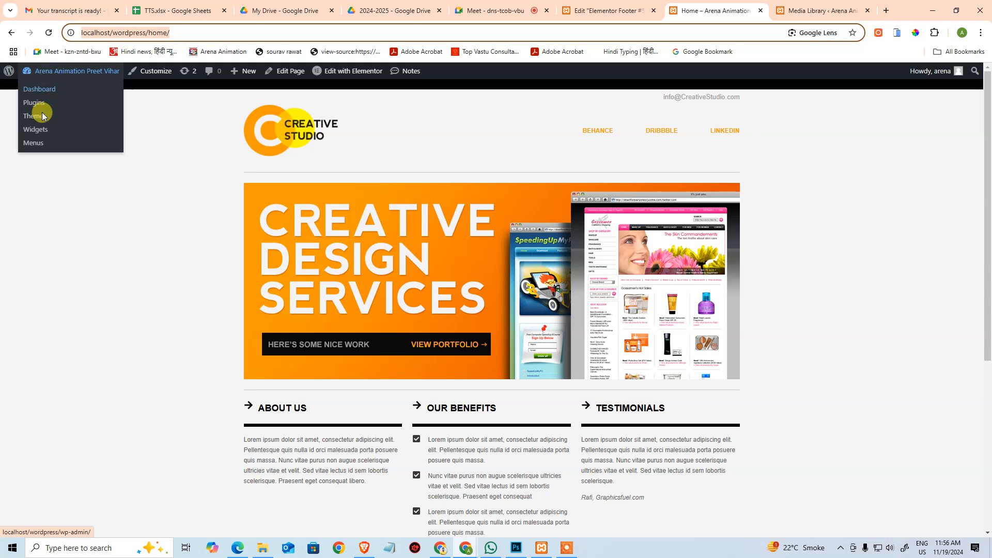
left_click(32, 142)
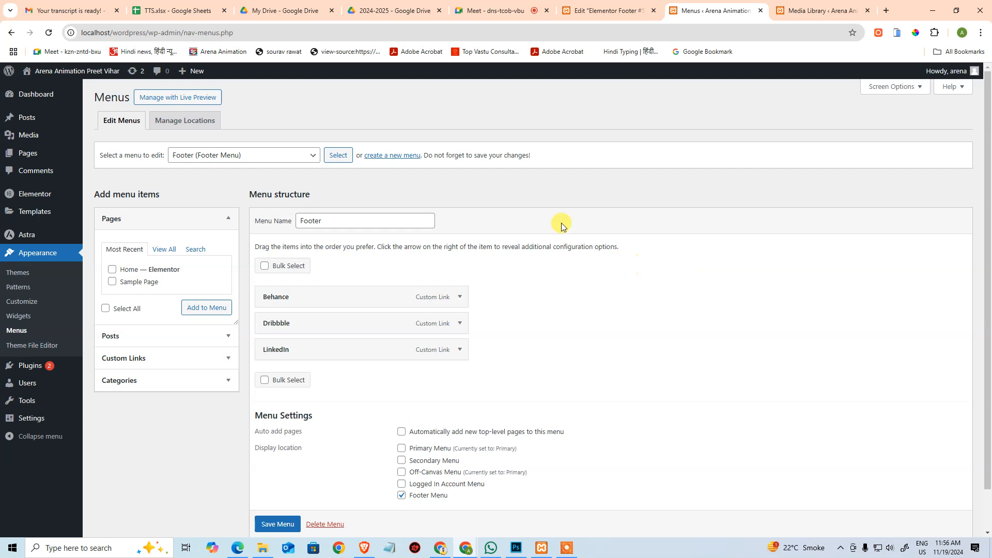
left_click(281, 158)
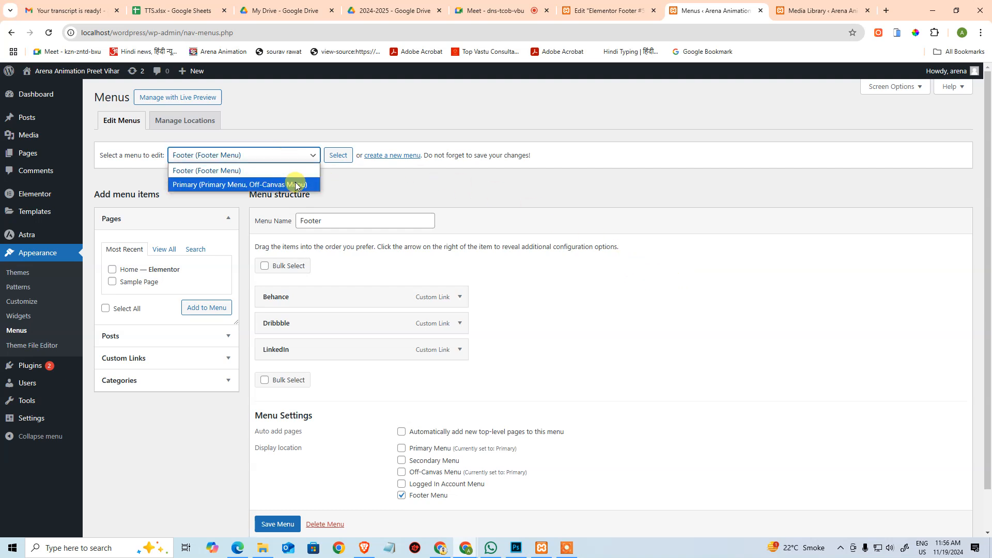
left_click(296, 182)
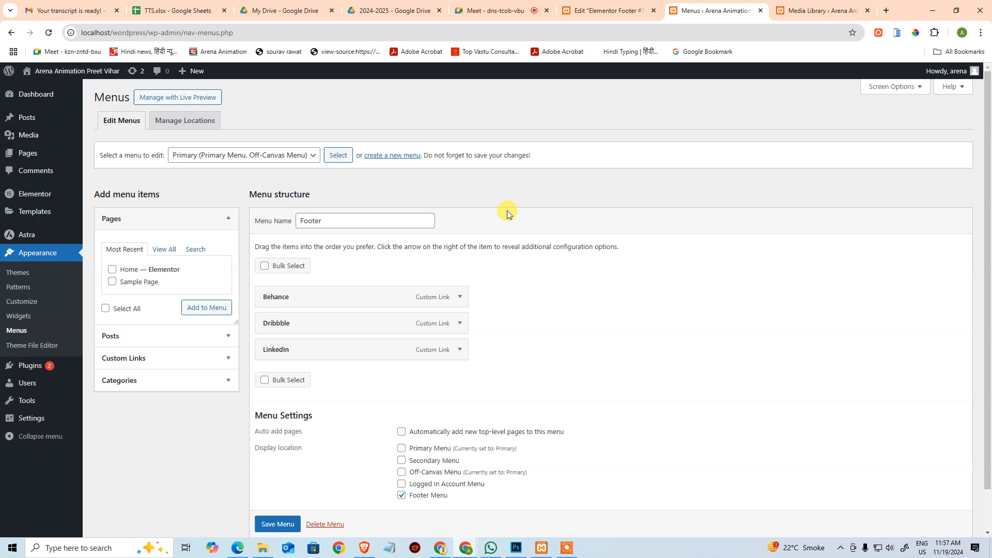
left_click(324, 222)
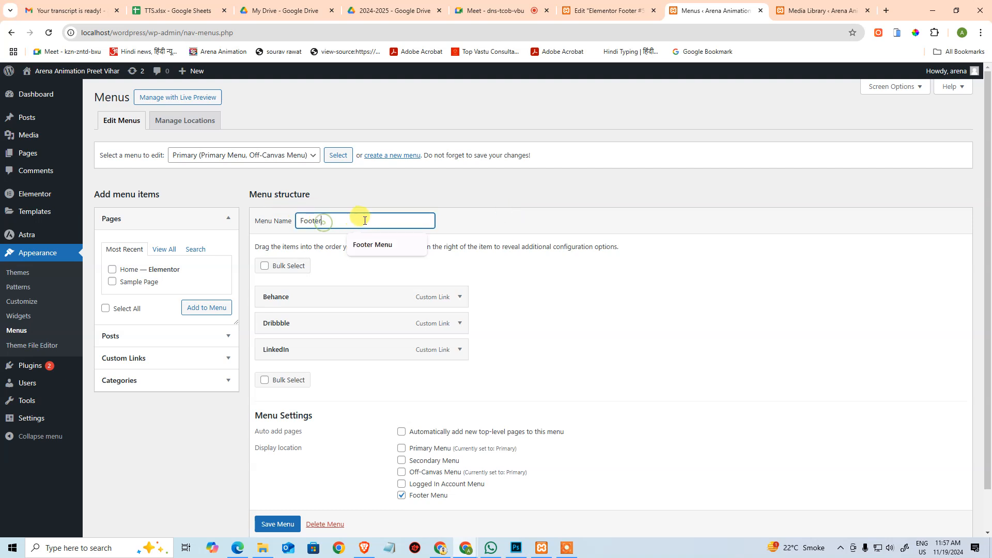
left_click(342, 199)
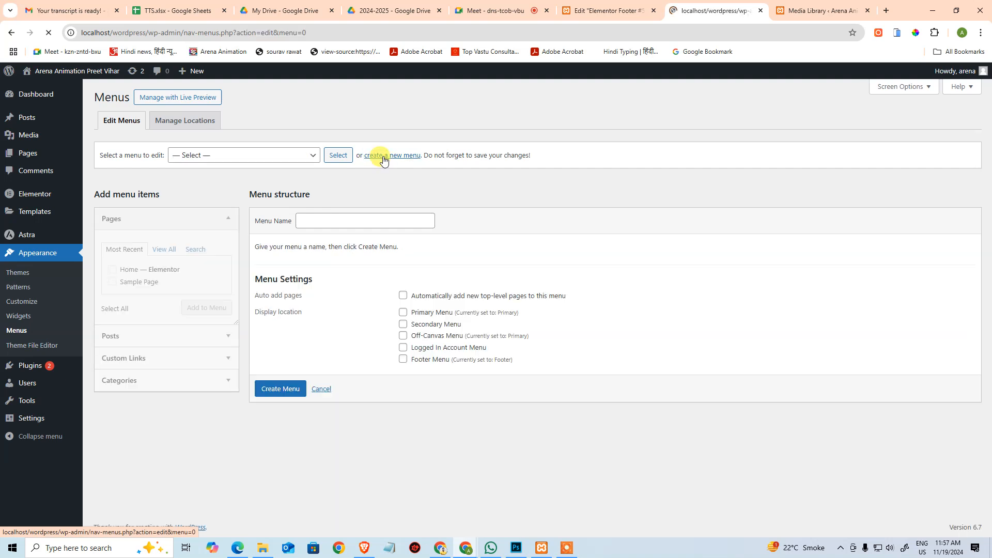
- Create a menu named Primary Menu with automatic top-level page adding and the Primary Menu location, and add the Home — Elementor page
left_click(345, 221)
left_click(374, 244)
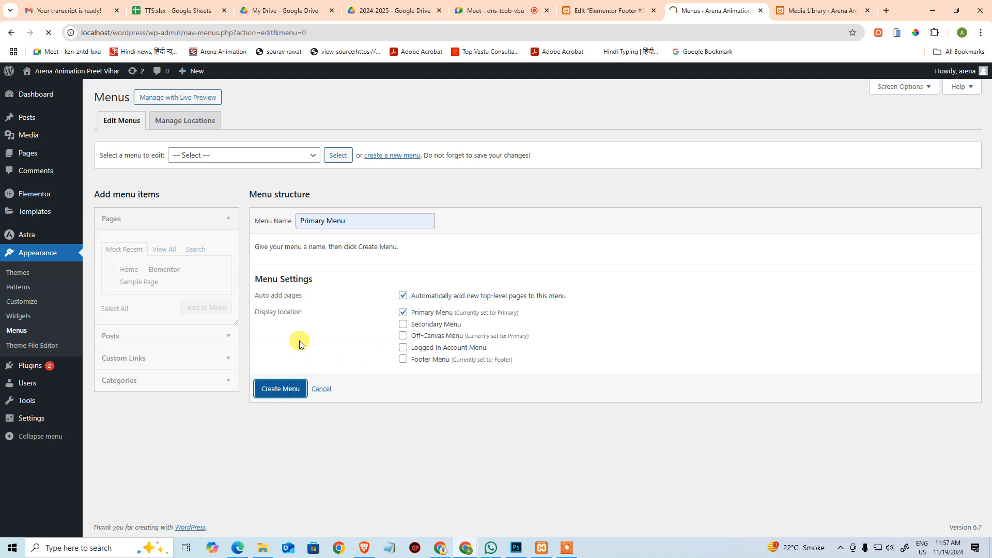
left_click(171, 250)
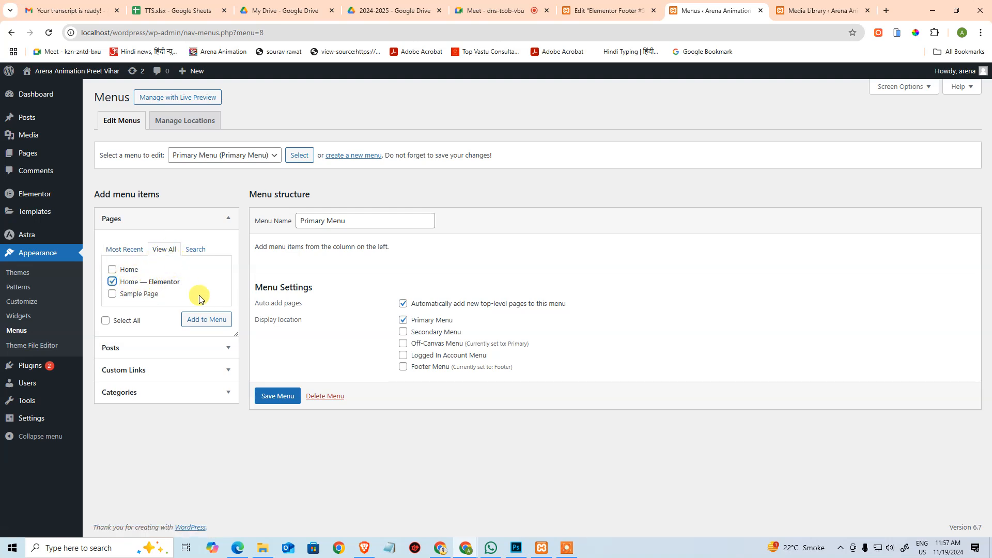
left_click(202, 319)
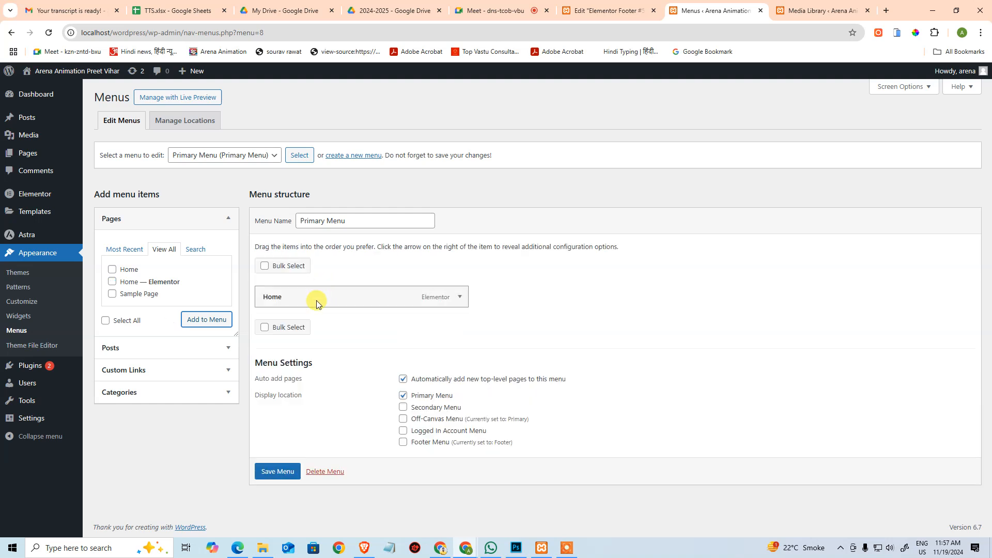
- Expand the custom link options and check the menu items in the creativestudio-minimal.psd design in Photoshop before returning to the browser
left_click(165, 372)
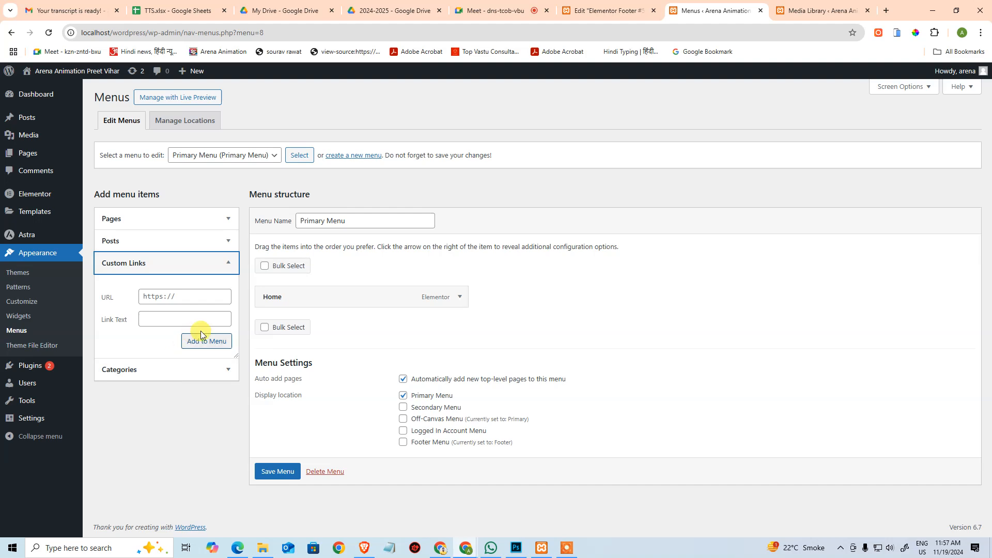
left_click(516, 548)
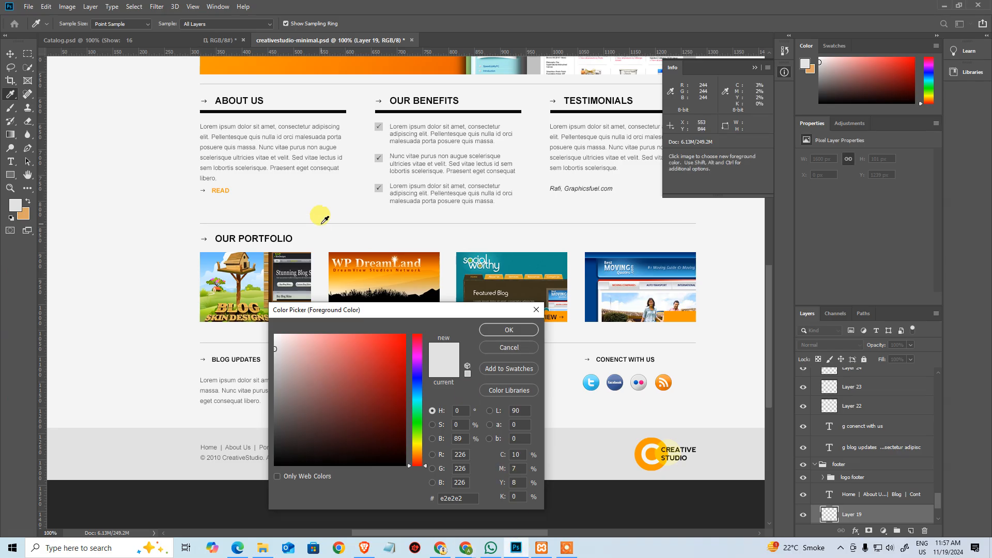
key("Return")
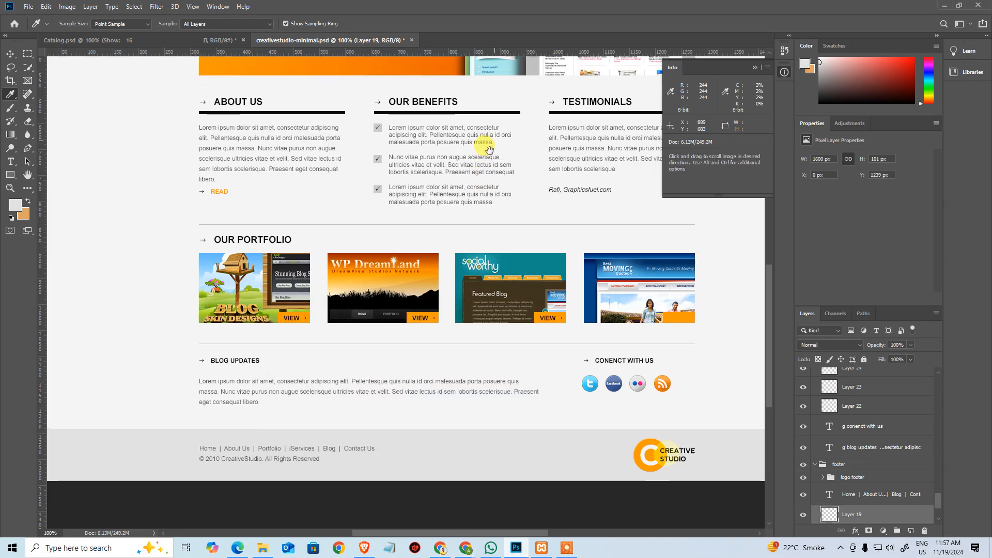
left_click_drag(489, 149, 426, 434)
key("alt+Tab")
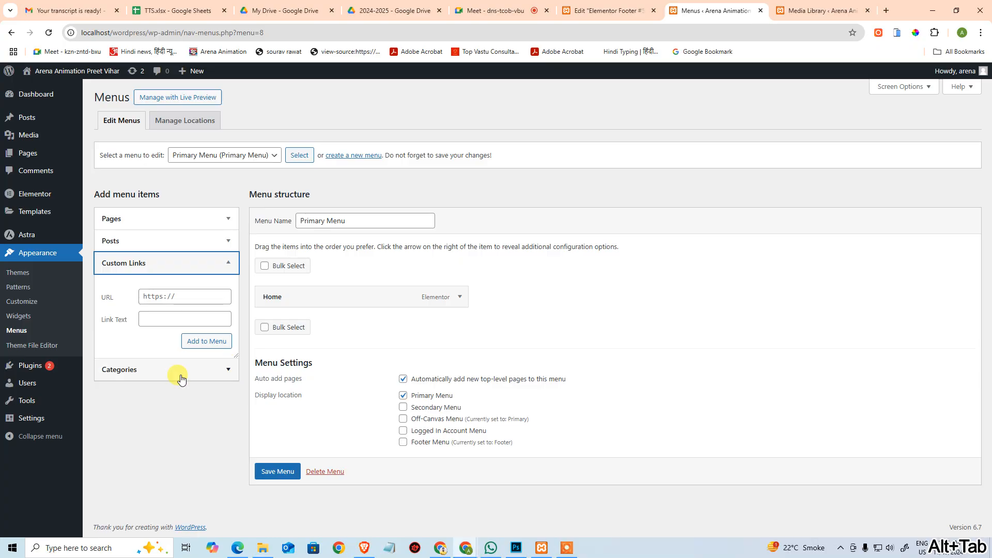
- Add a custom link labelled "about us" with the URL # to the Primary Menu
left_click(169, 318)
type("abo")
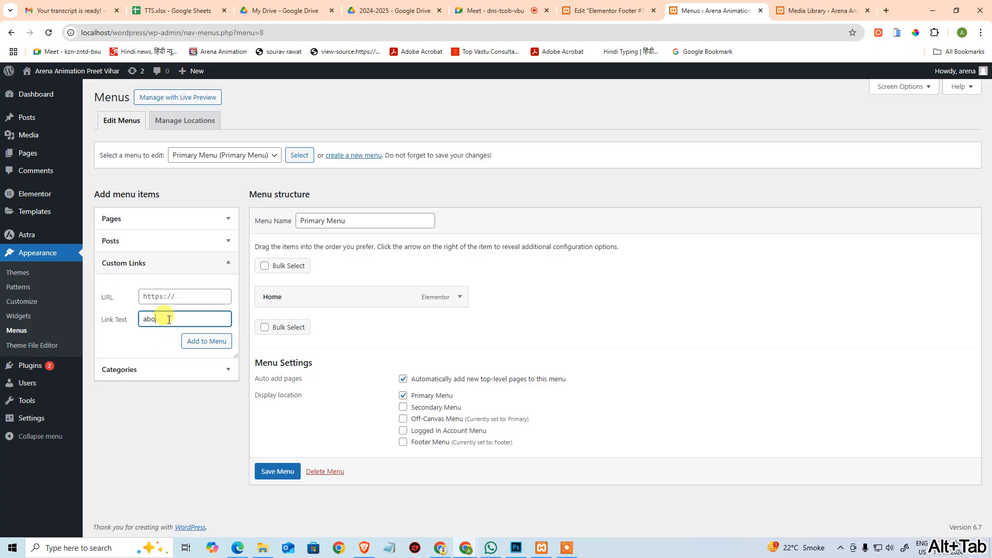
type("ut us")
key("shift+Tab")
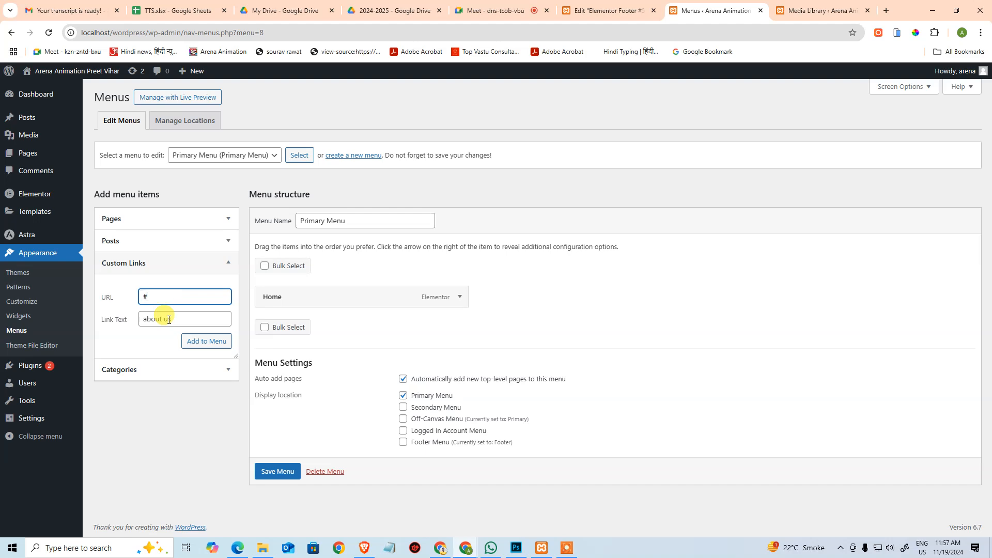
left_click(200, 337)
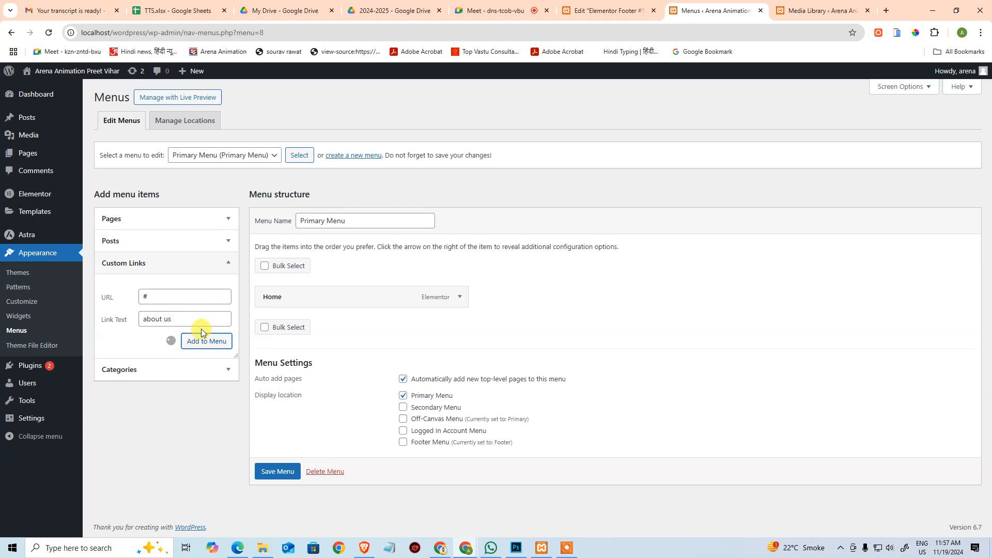
- Check the next menu item in the Photoshop design and add a custom link labelled "portfolio" with the URL #
key("alt+Tab")
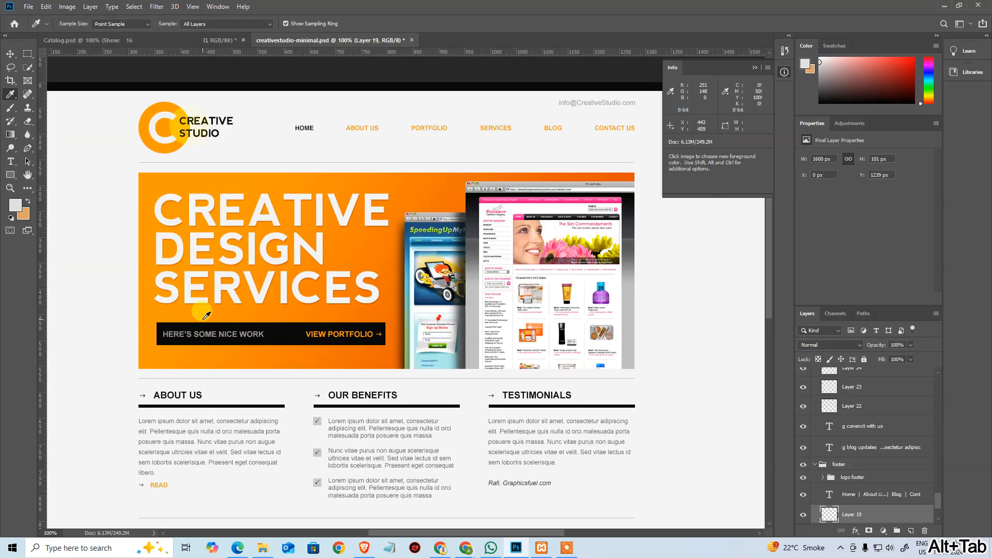
key("alt+Tab")
left_click(162, 321)
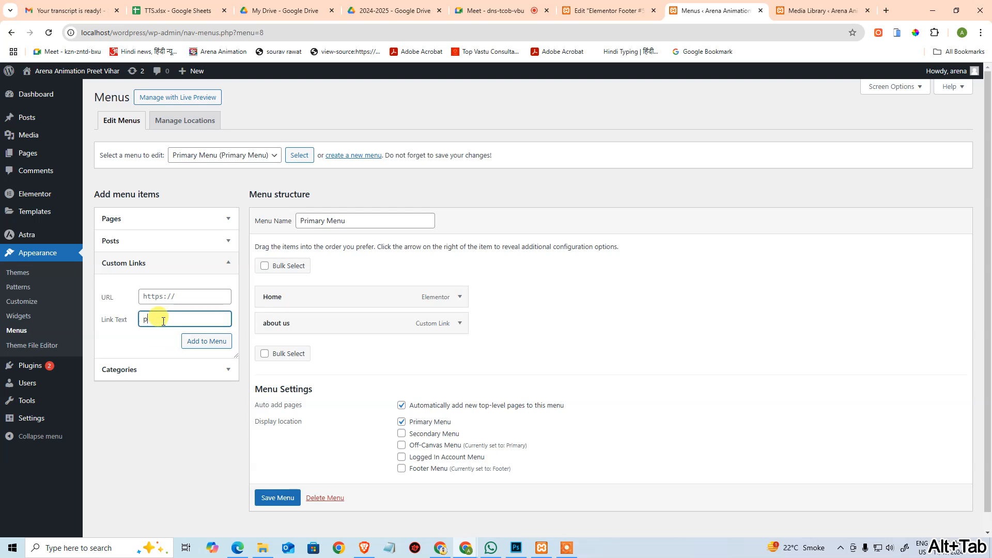
type("portfolio")
key("shift+Tab")
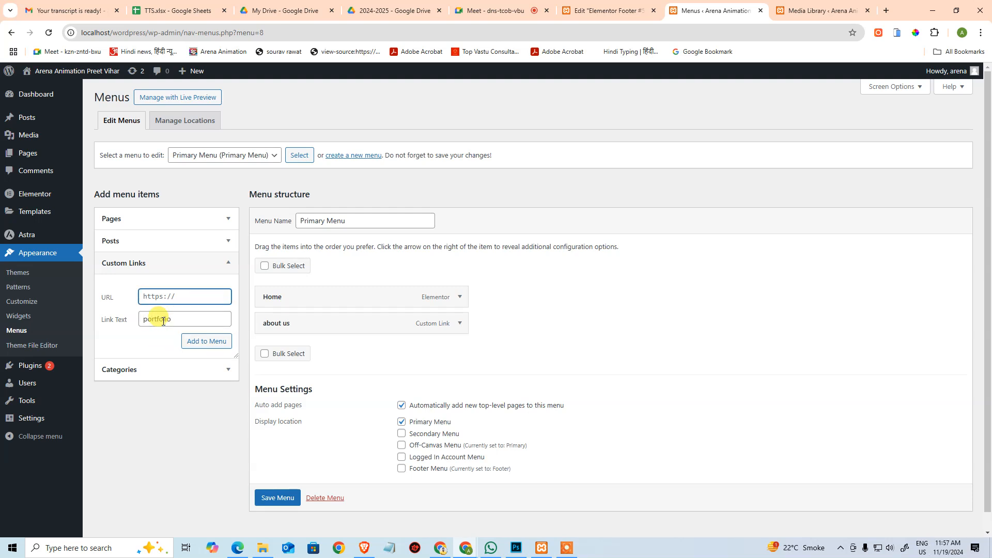
left_click(209, 342)
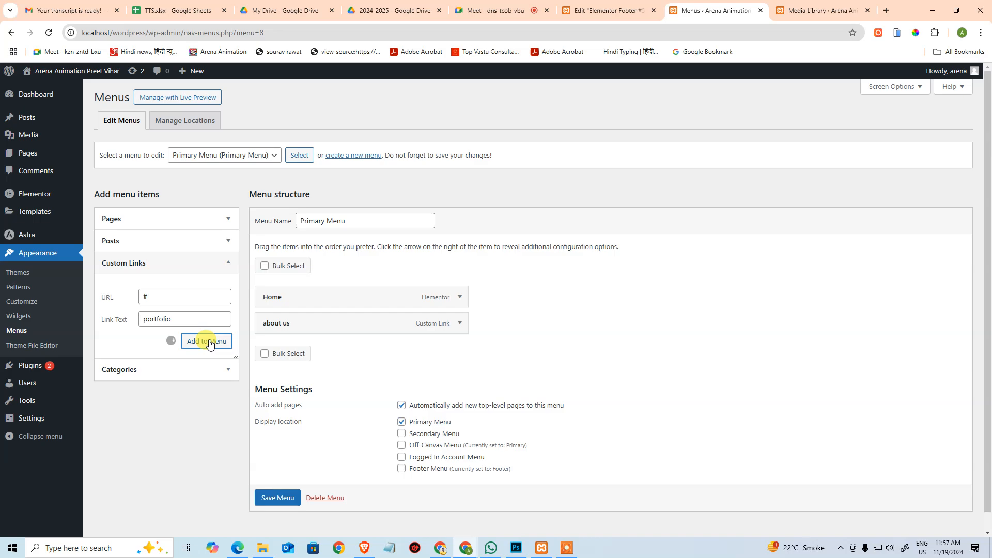
- Consult the Photoshop design again and add a custom link labelled "services" with the URL #
key("alt+Tab")
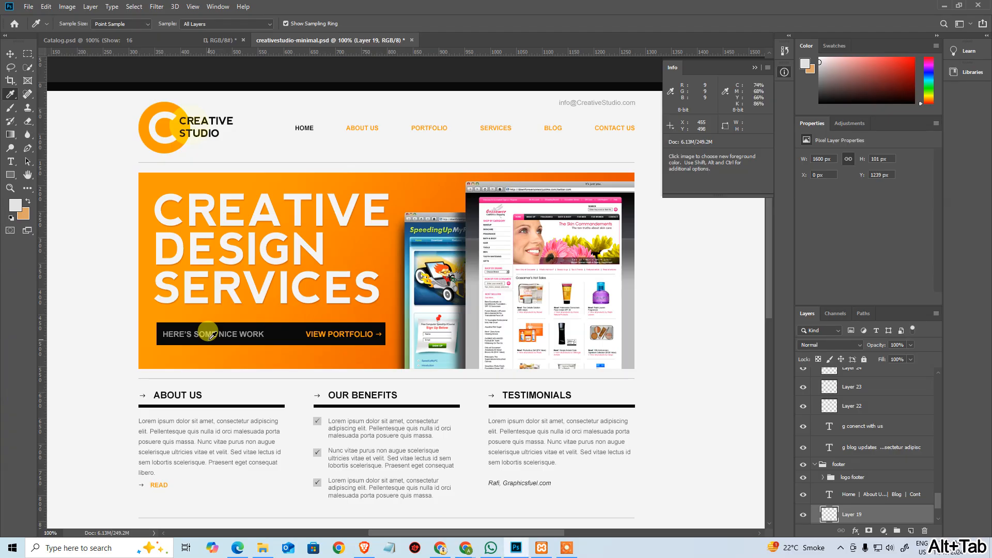
key("alt+Tab")
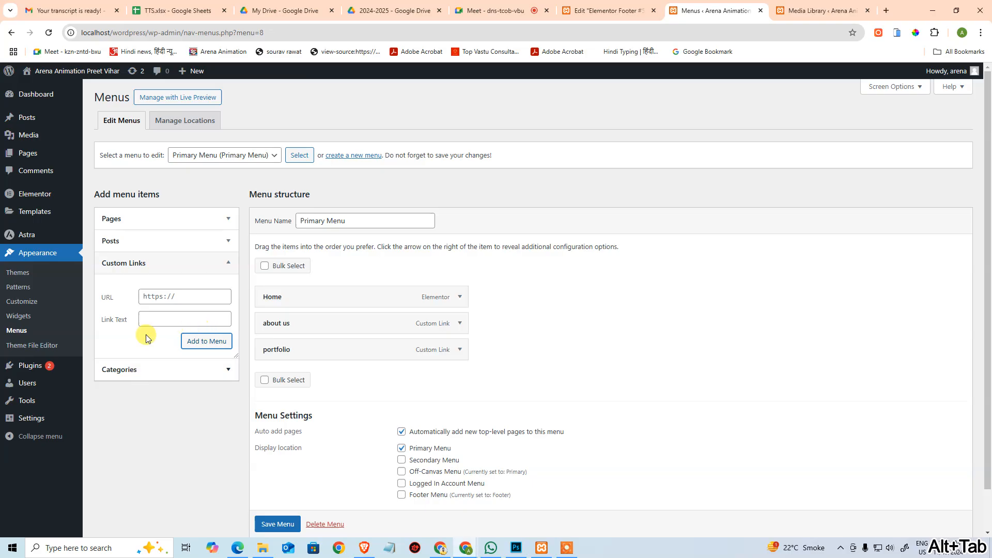
left_click(158, 320)
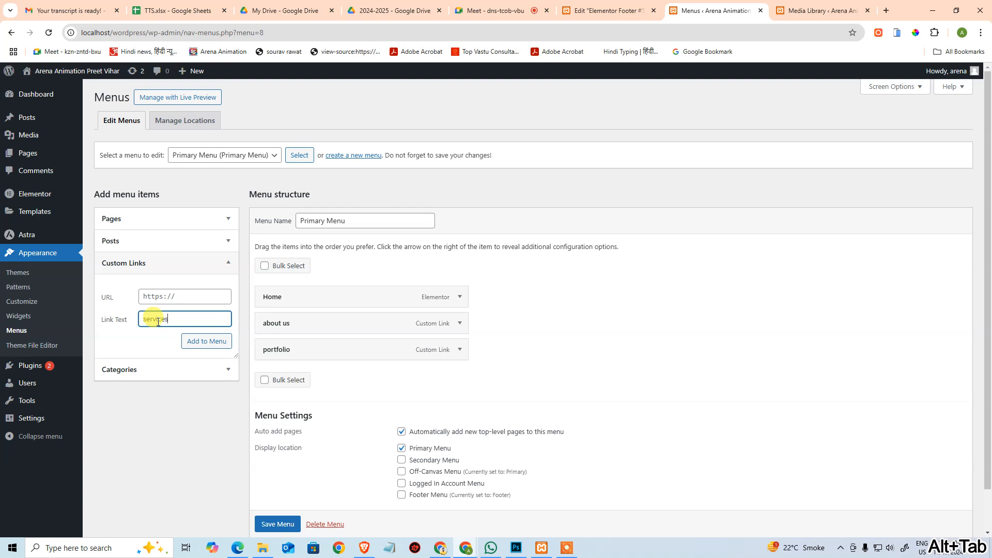
key("shift+Tab")
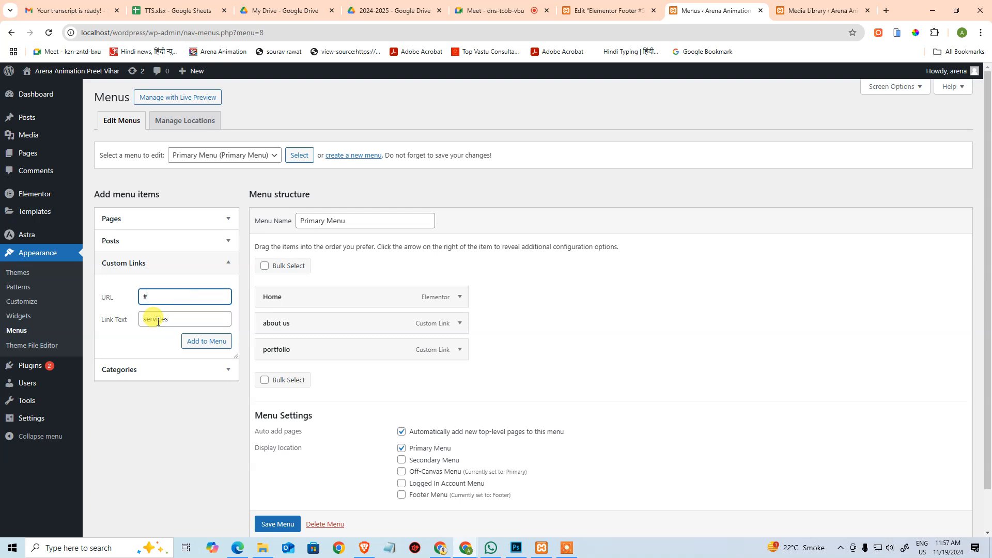
left_click(199, 341)
- Recheck the menu order in the Photoshop design and add a custom link labelled "blog" with the URL #
key("alt+Tab")
key("alt+Tab")
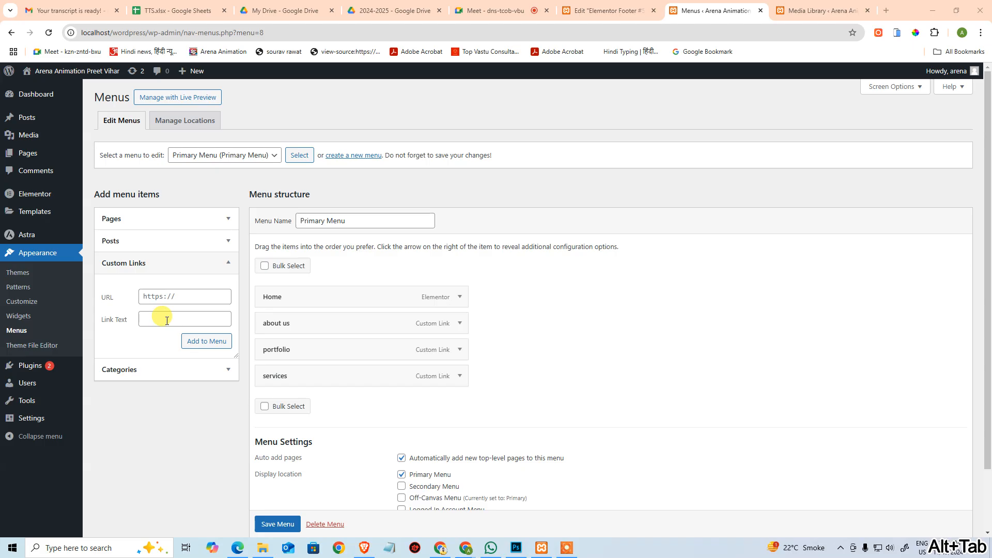
left_click(169, 320)
type("blog")
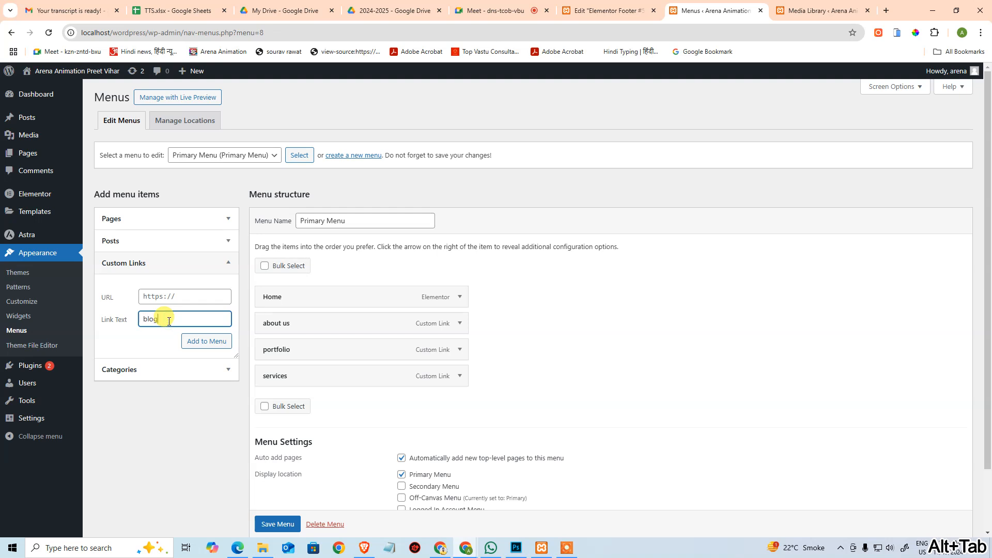
key("shift+Tab")
type("#")
left_click(207, 341)
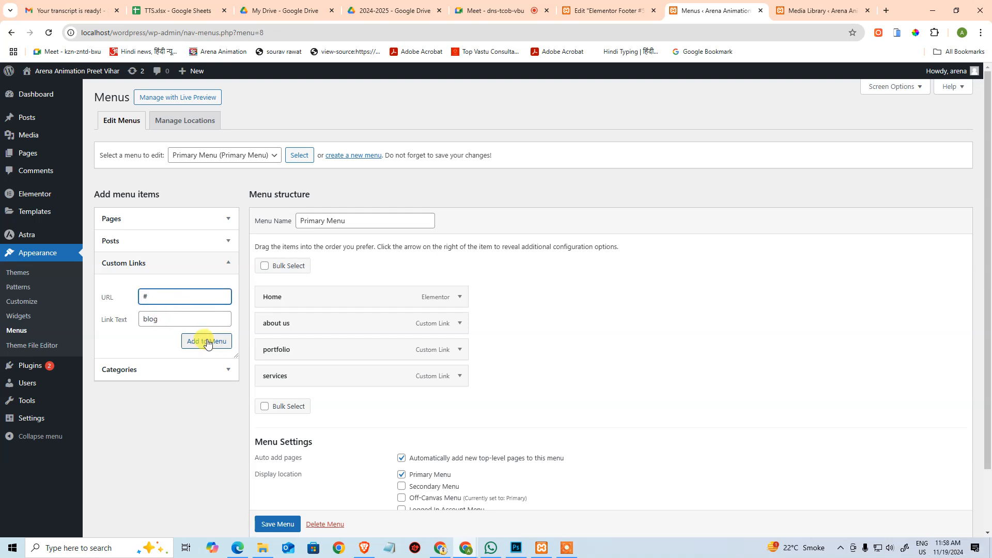
- Add a custom link labelled "contact us" with the URL # and save the Primary Menu
left_click(157, 295)
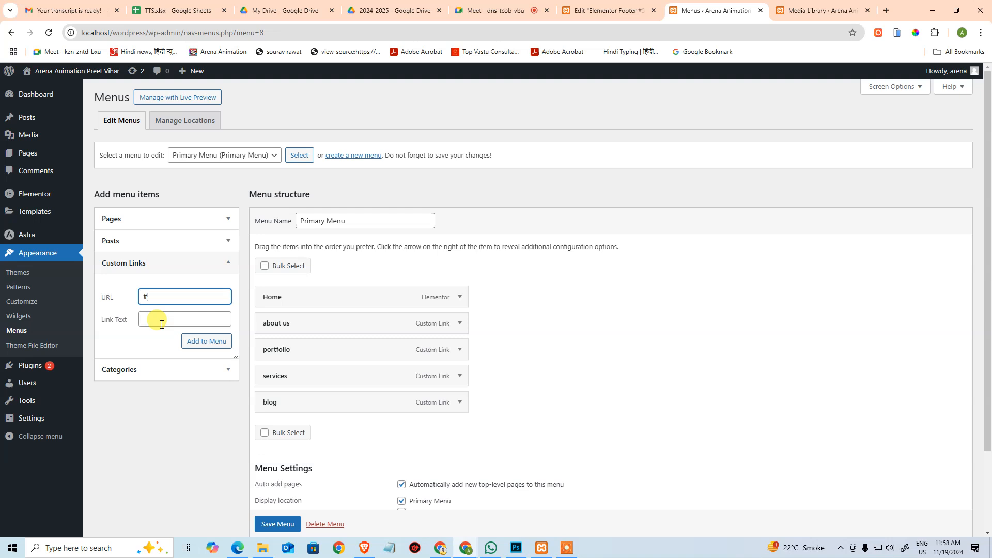
left_click(162, 321)
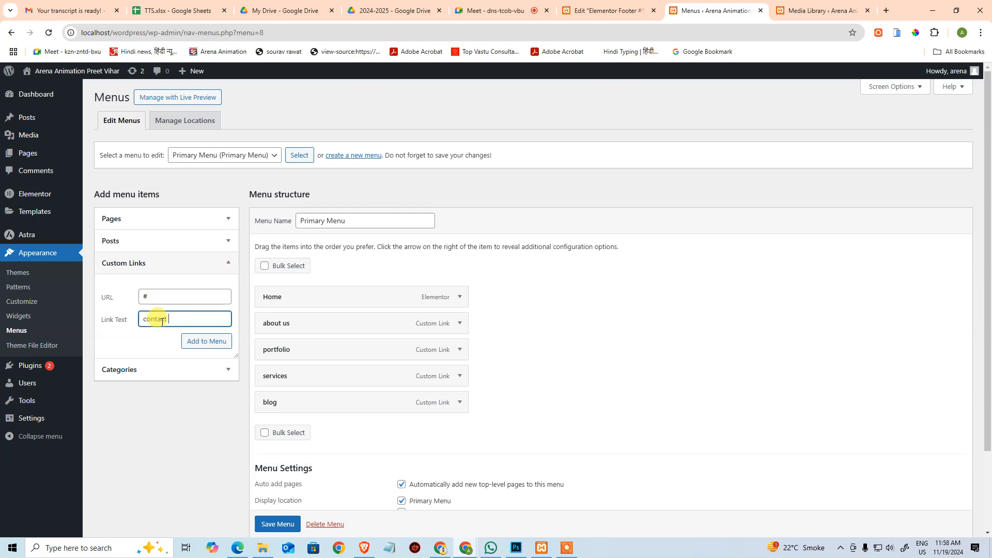
left_click(207, 341)
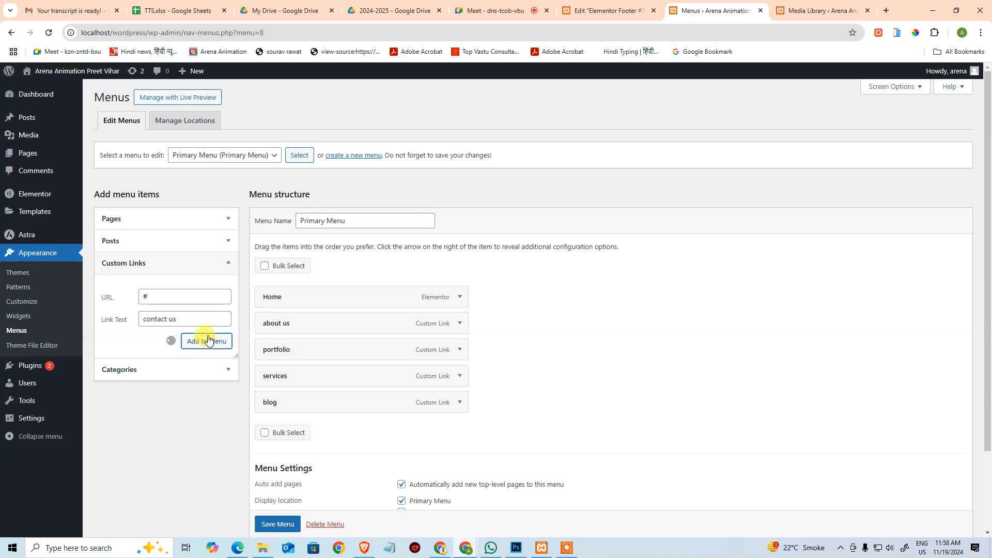
scroll(266, 323, "down", 3)
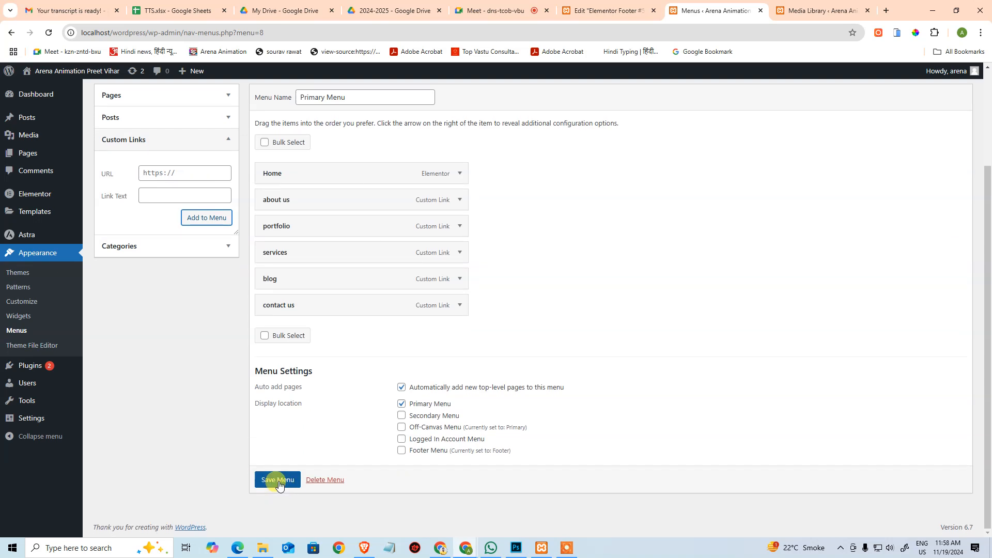
left_click(277, 479)
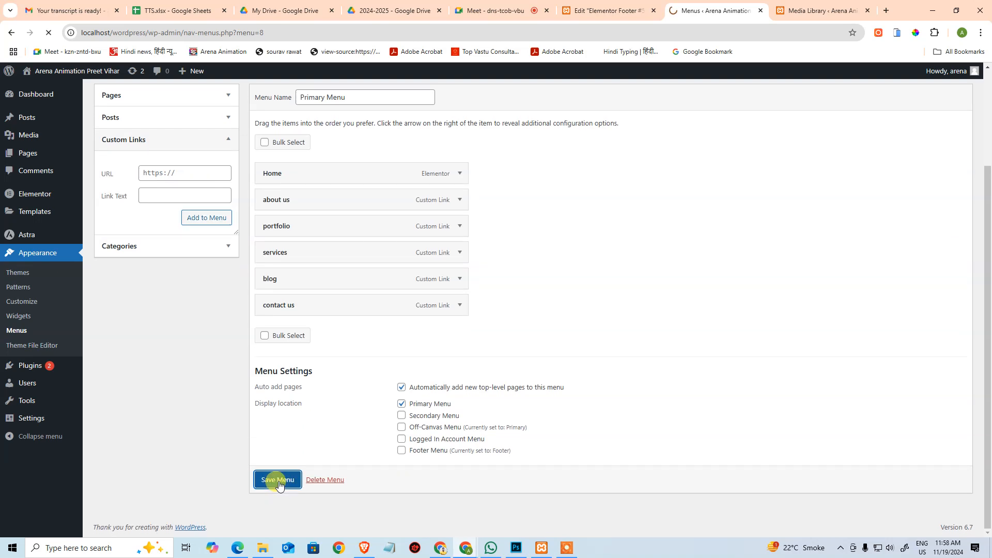
- Open the header for editing in the Elementor editor and set its WordPress Menu widget to use Primary Menu
left_click(594, 11)
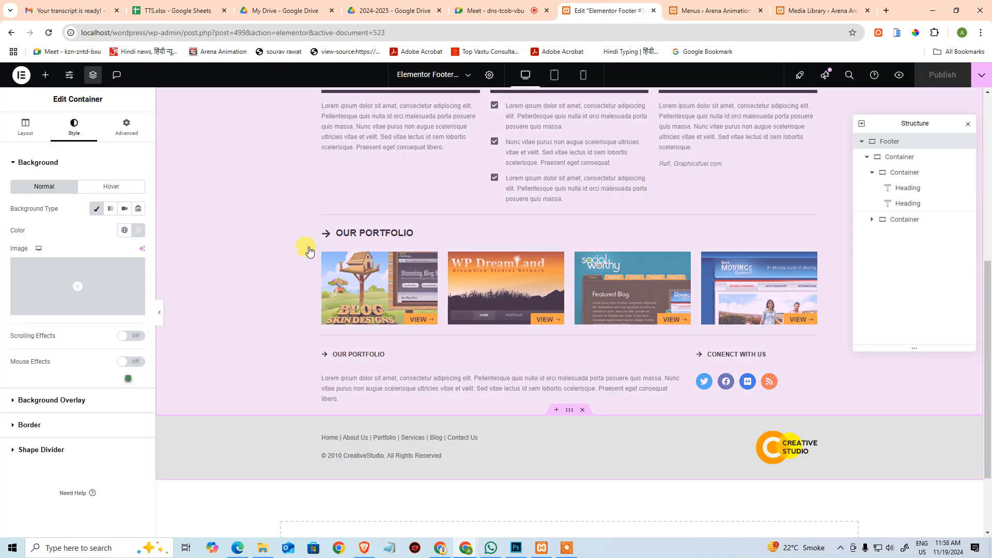
scroll(309, 250, "up", 7)
left_click(580, 184)
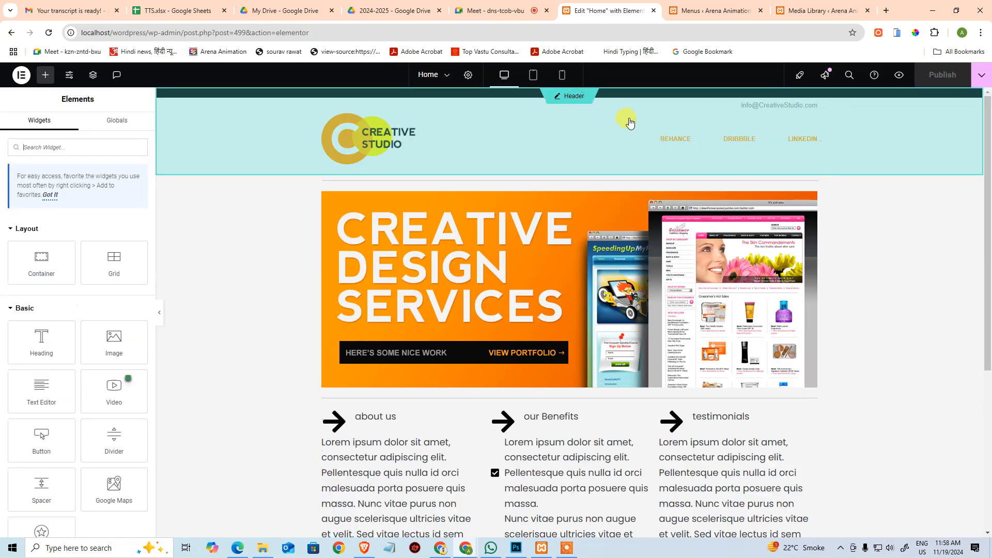
left_click(629, 123)
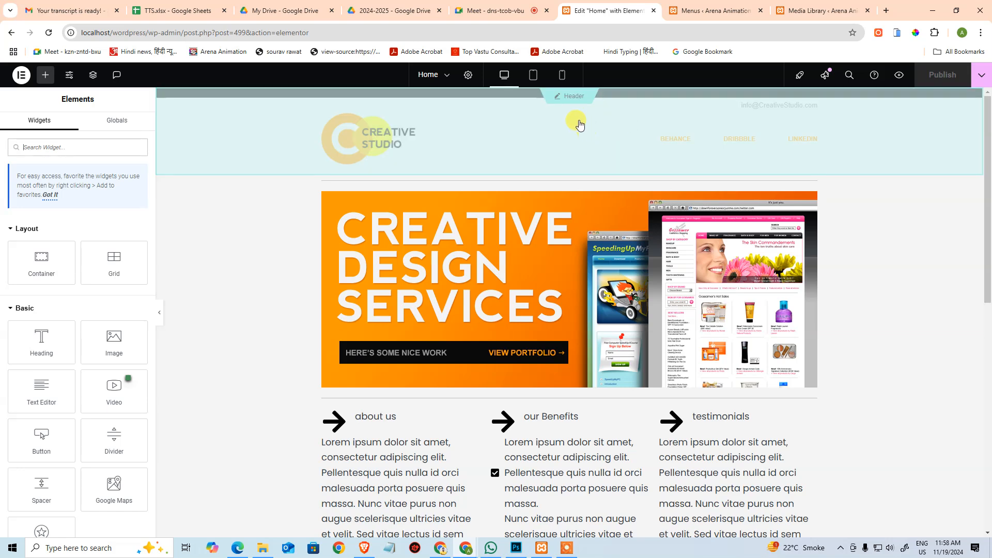
left_click(557, 95)
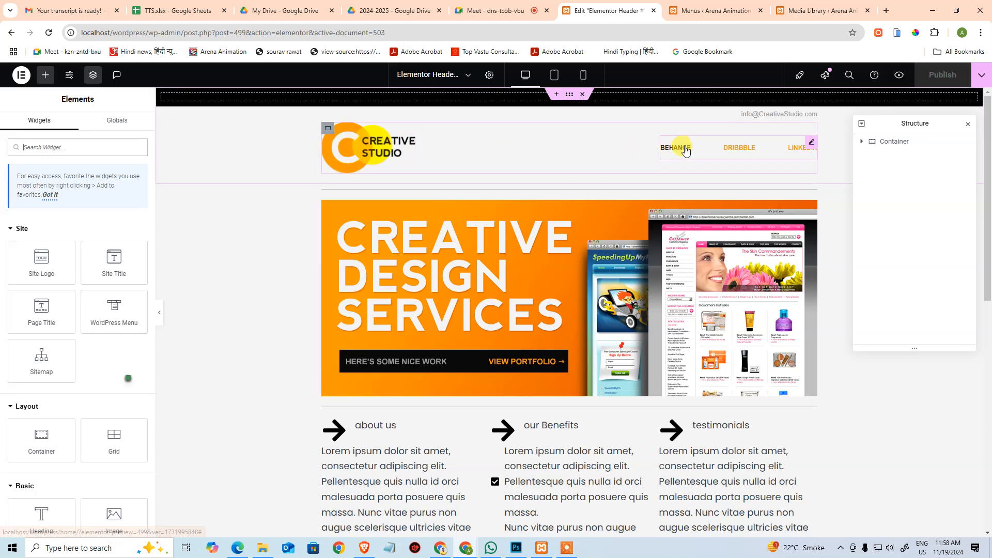
left_click(810, 147)
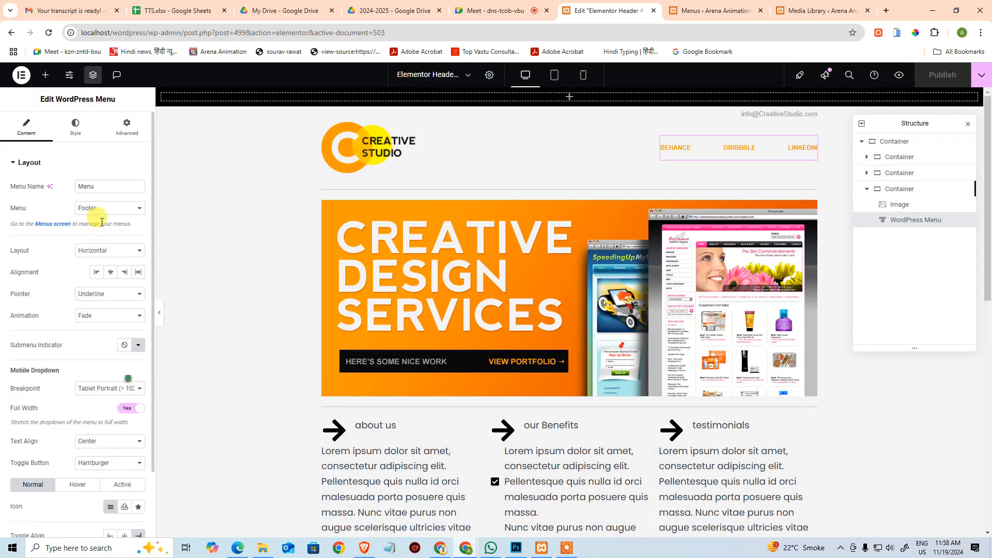
left_click(105, 211)
left_click(103, 244)
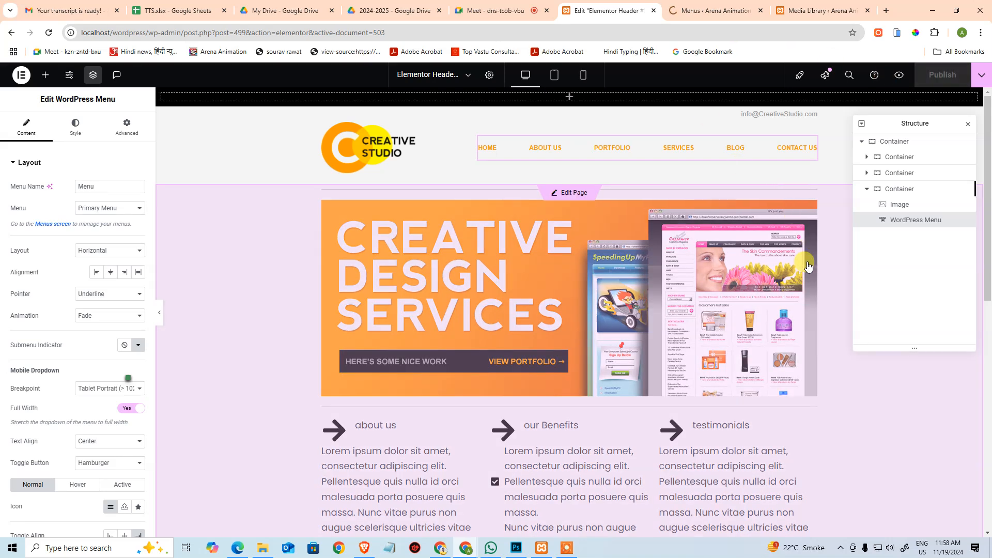
- Compare the header menu with the Photoshop design and examine the logged-out Home page from header to footer in the incognito window
key("alt+Tab")
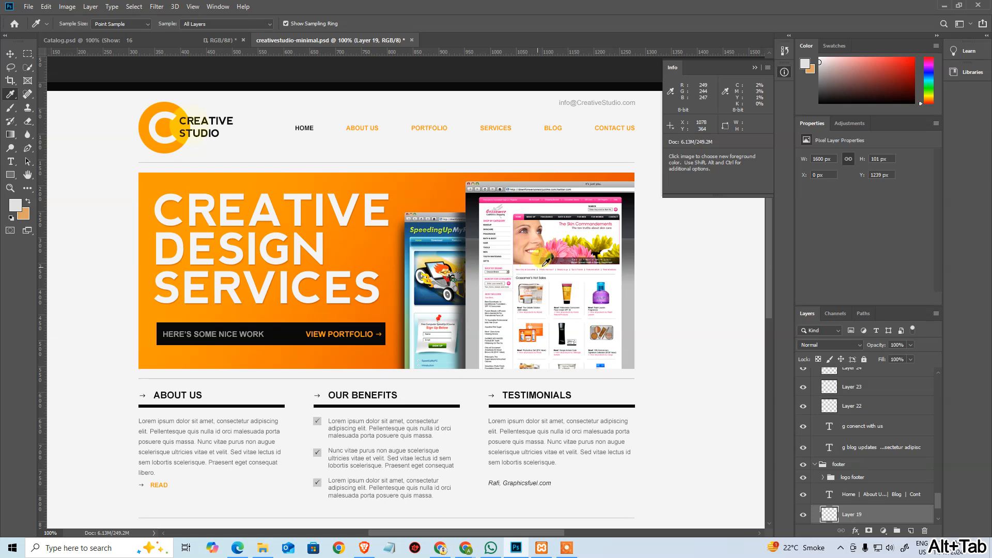
key("alt+Tab")
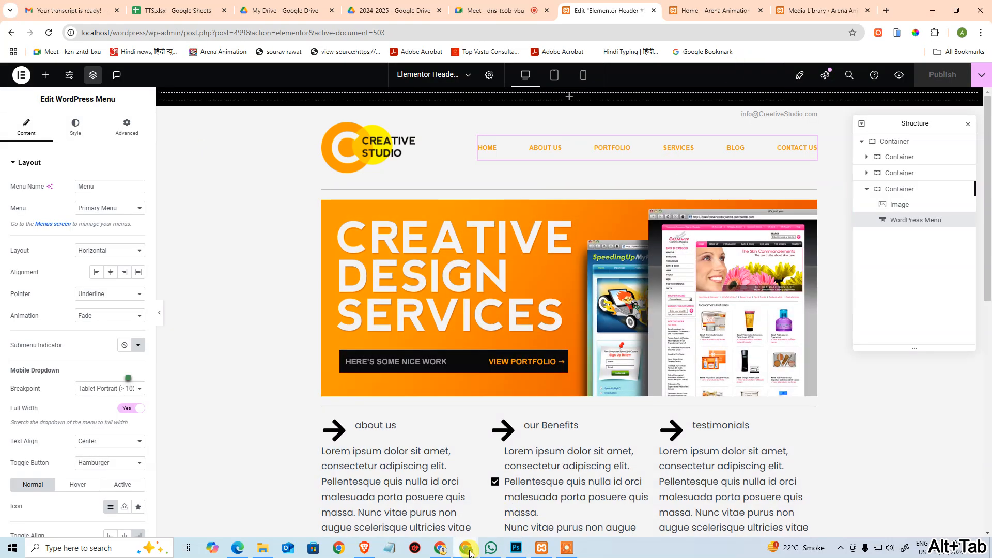
mouse_move(466, 547)
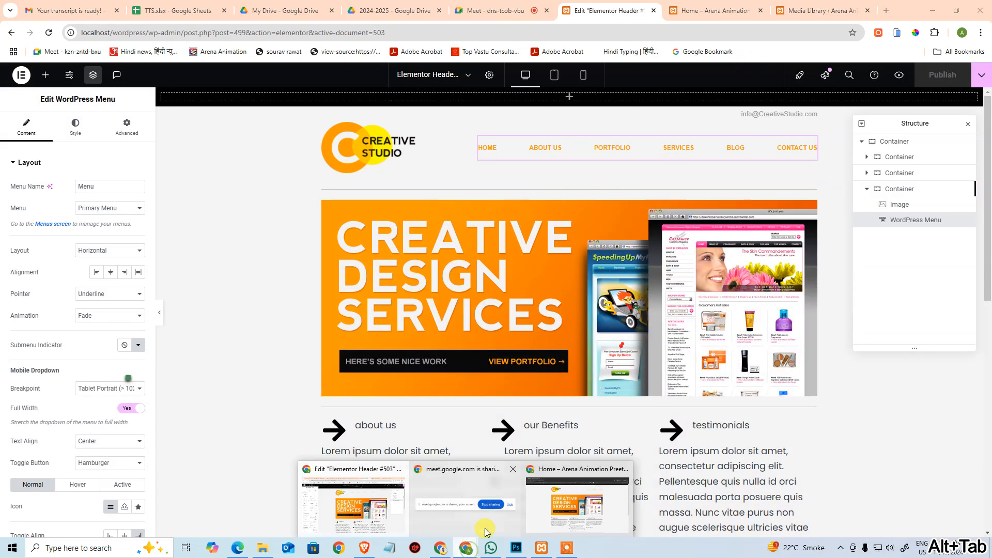
left_click(579, 503)
left_click(838, 256)
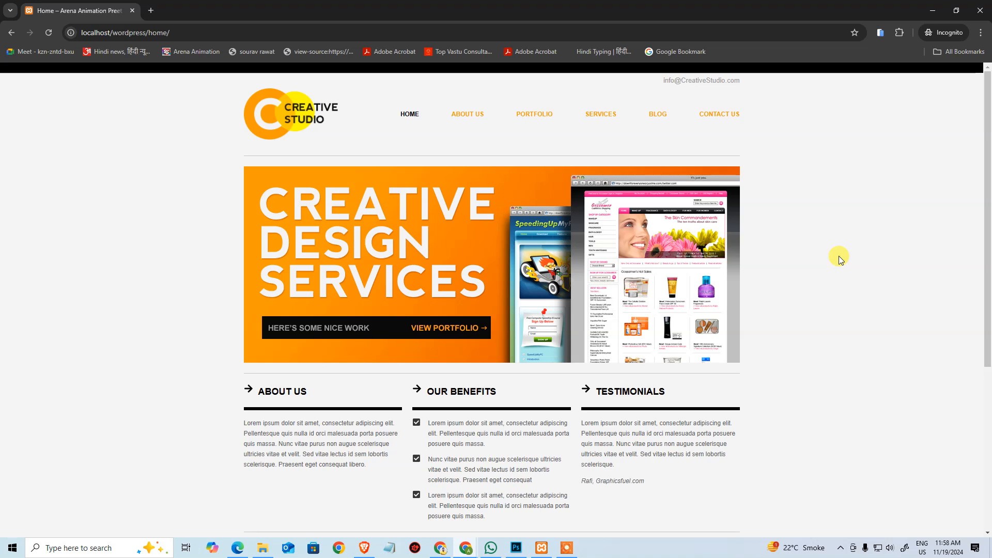
scroll(654, 321, "down", 5)
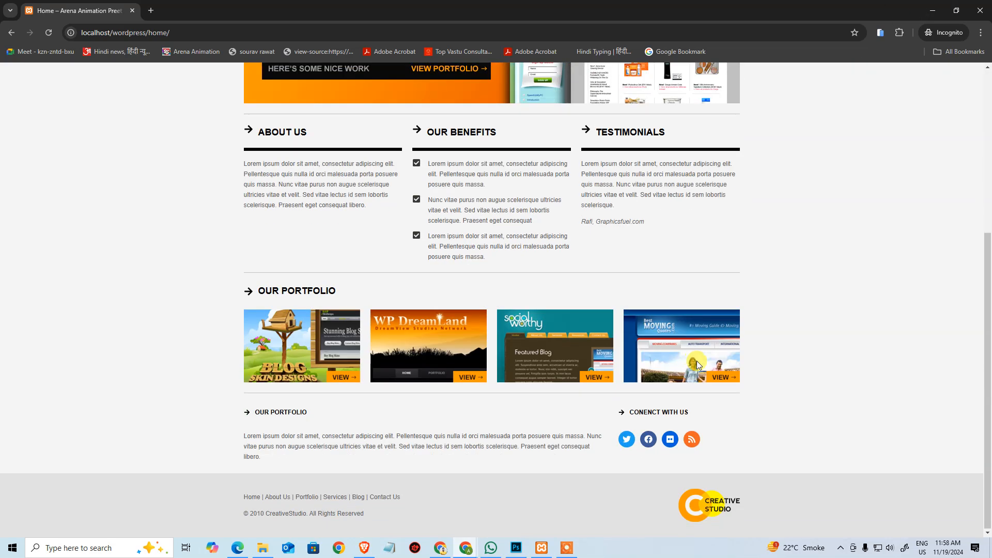
scroll(786, 345, "up", 2)
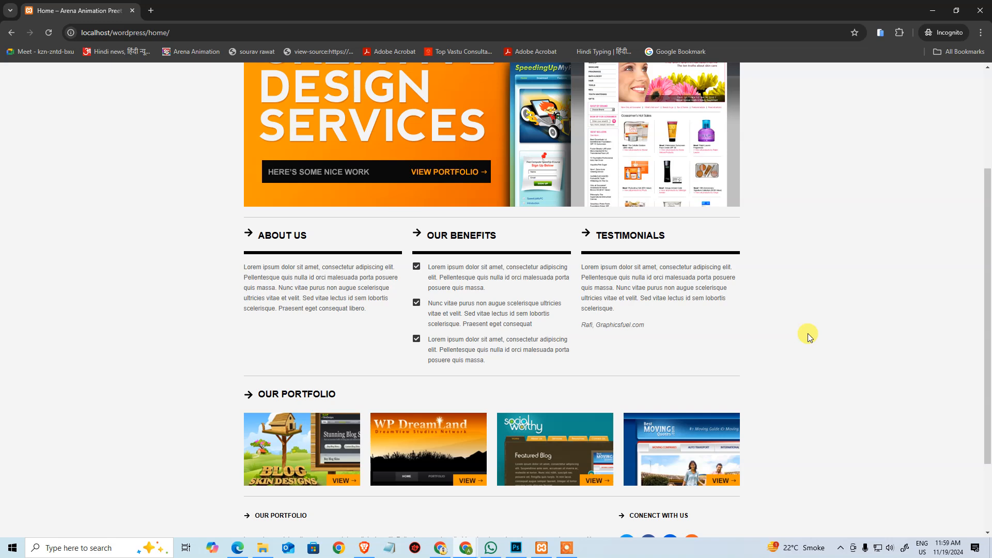
left_click(948, 547)
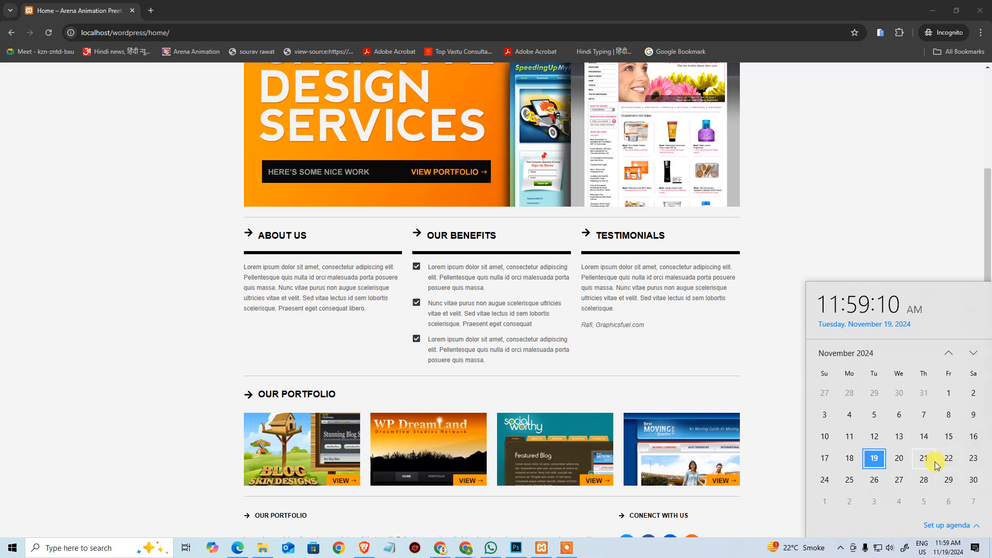
left_click(689, 358)
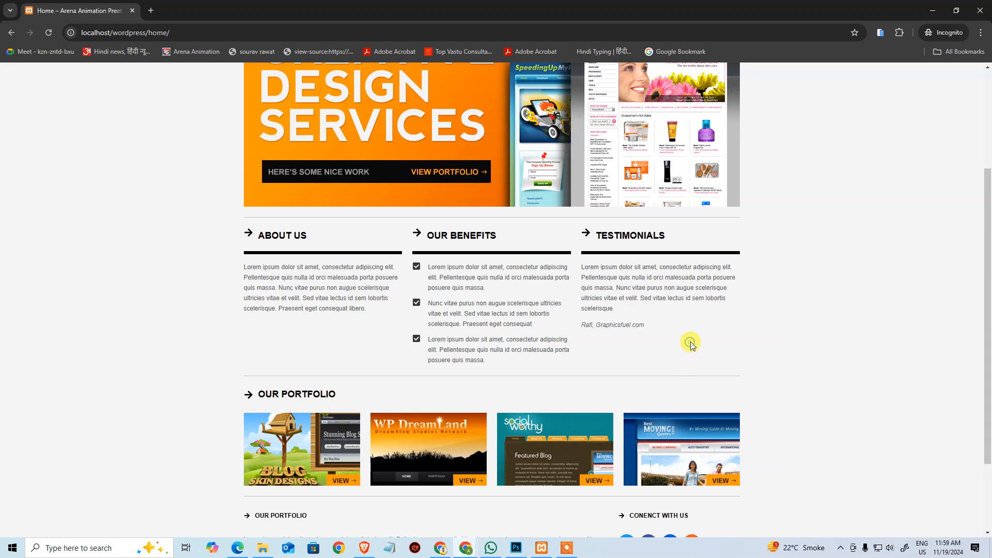
scroll(724, 341, "down", 2)
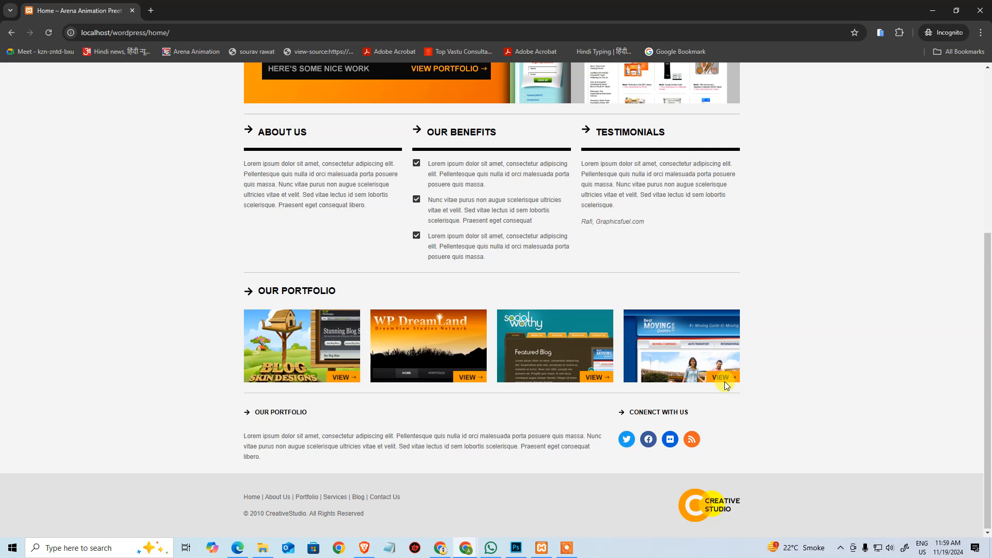
scroll(725, 381, "up", 5)
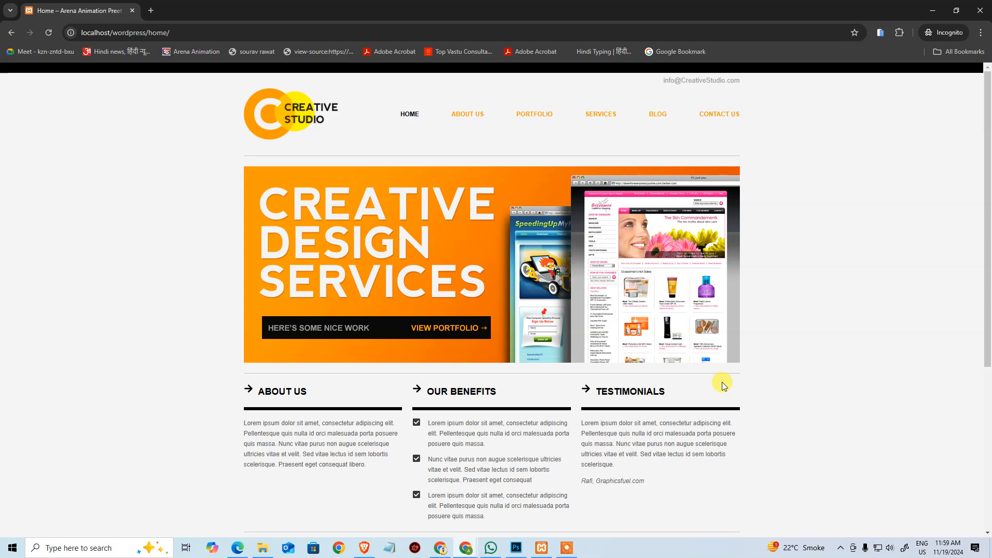
- Examine the logged-out Home page's content sections, portfolio and footer in the incognito window
scroll(722, 383, "down", 5)
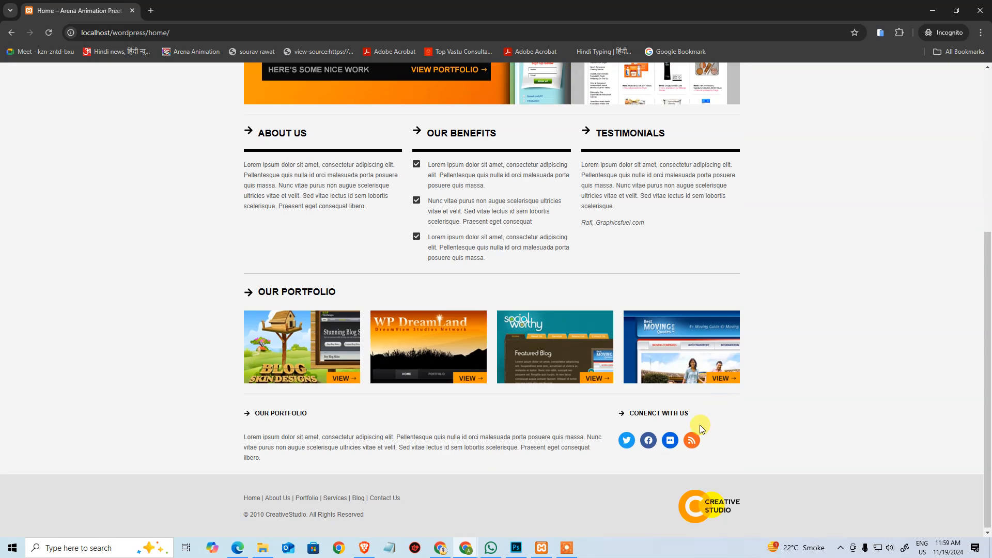
key("alt+Tab")
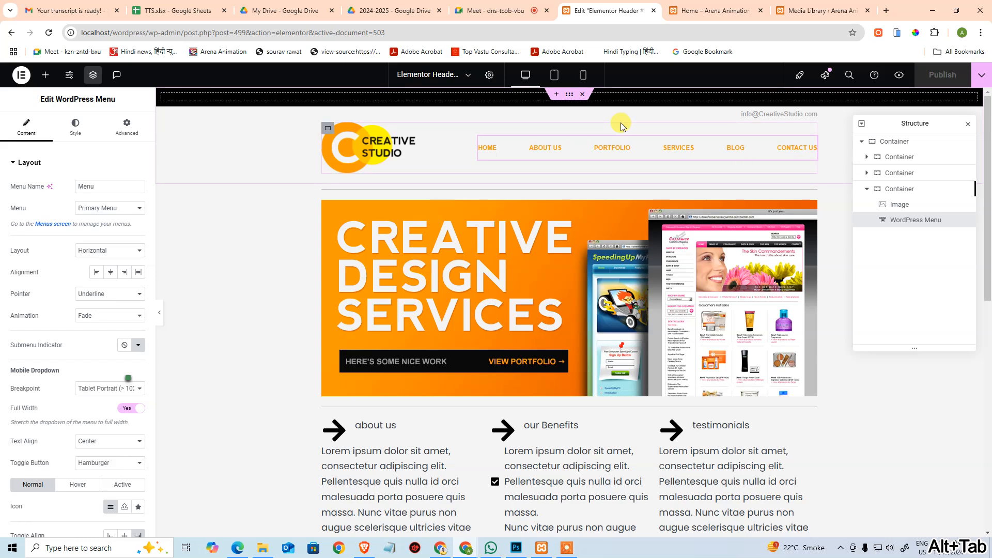
key("alt+Tab")
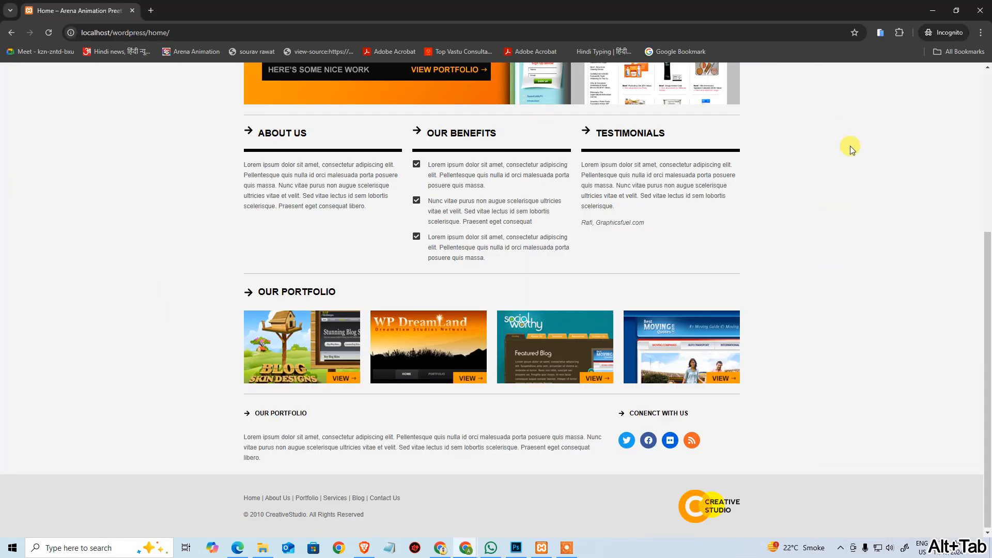
scroll(852, 148, "up", 5)
scroll(439, 370, "down", 2)
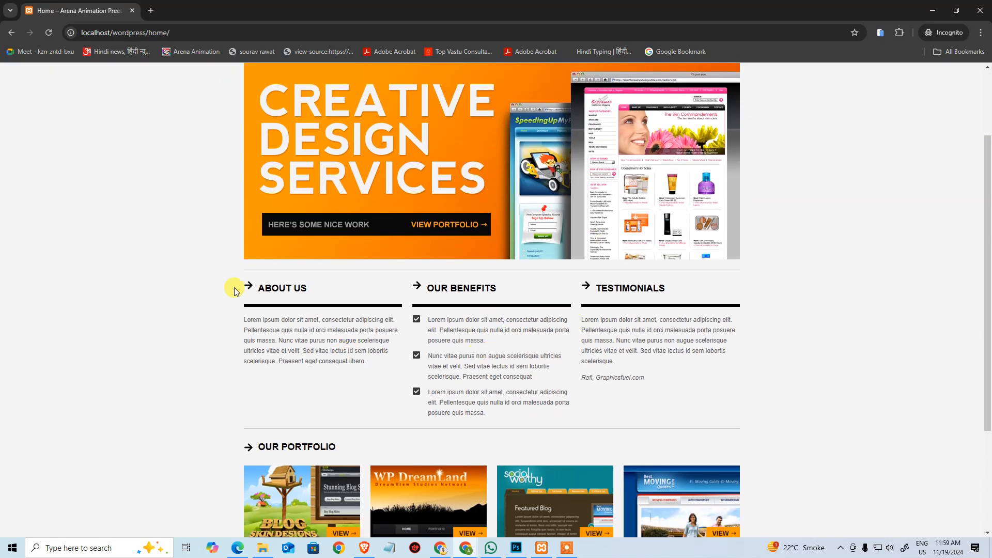
- Check the Home page in the mobile simulator, including its hamburger menu and all sections down to the footer, and close the simulator
left_click(881, 31)
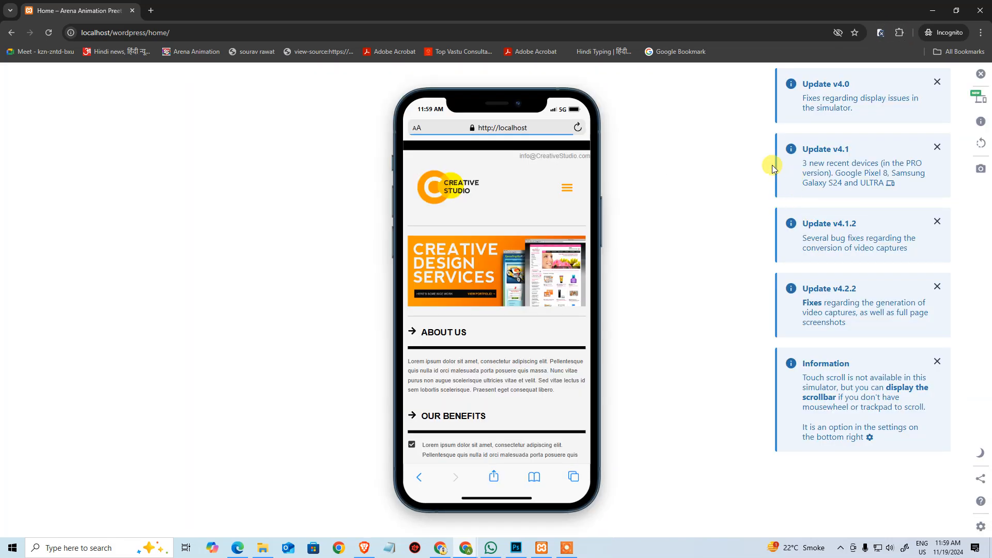
left_click(566, 187)
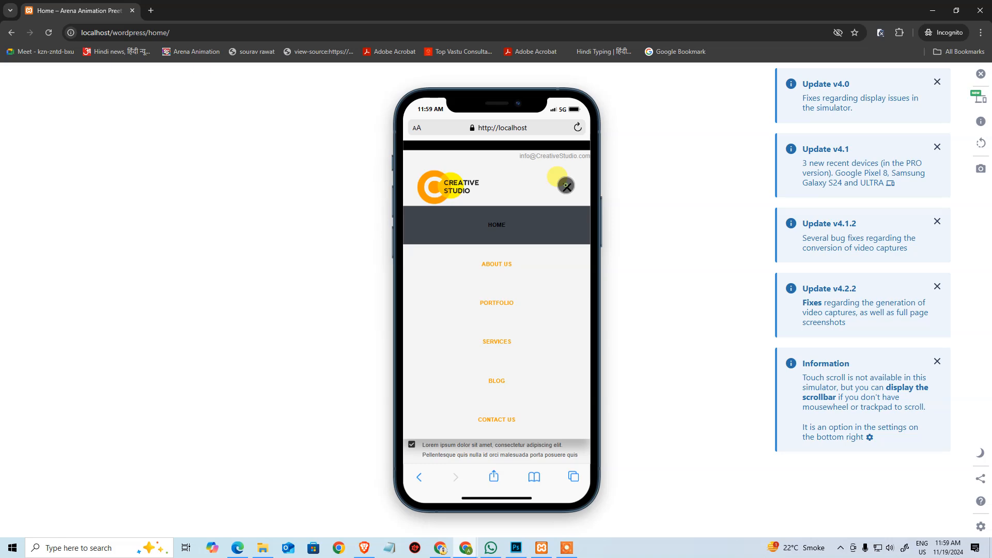
left_click(566, 187)
scroll(479, 356, "down", 3)
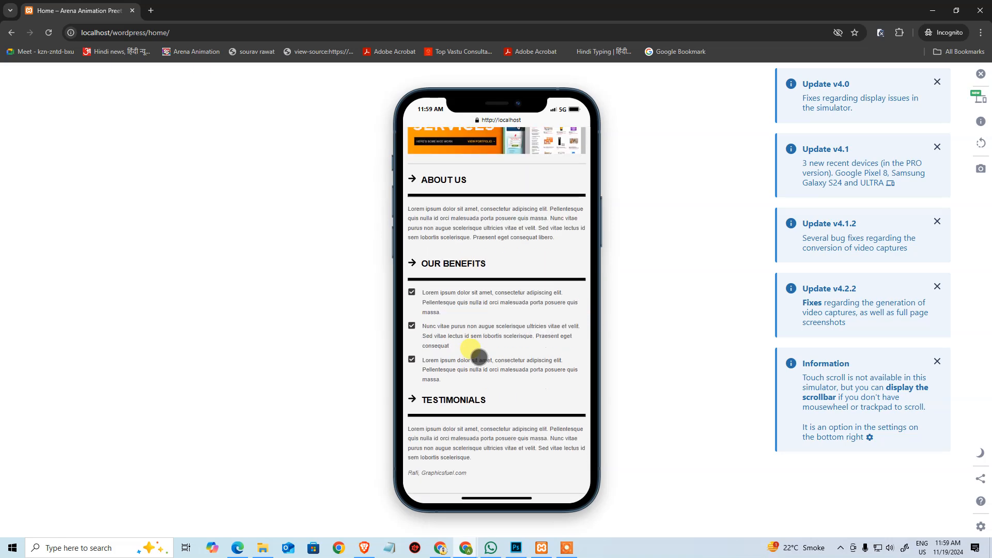
scroll(479, 357, "down", 5)
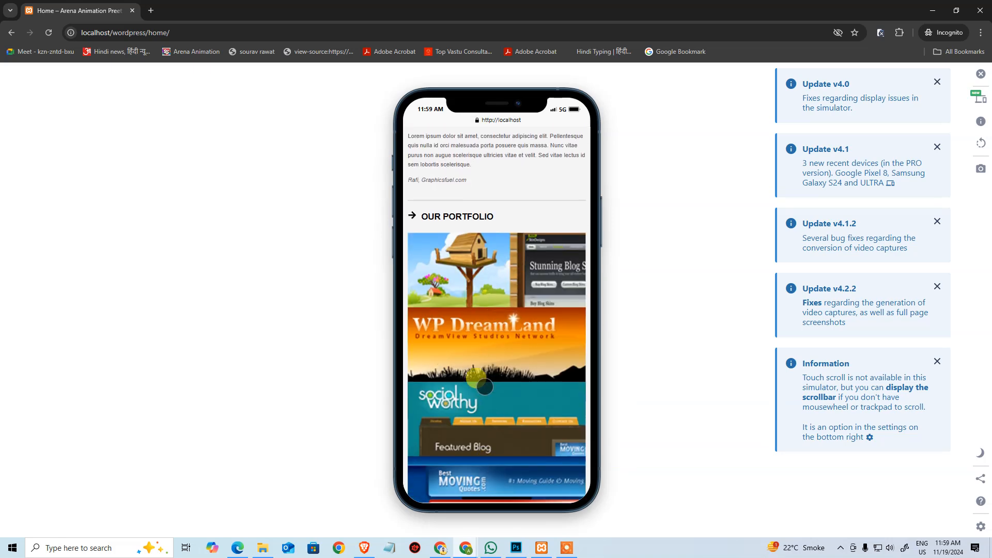
scroll(483, 404, "down", 4)
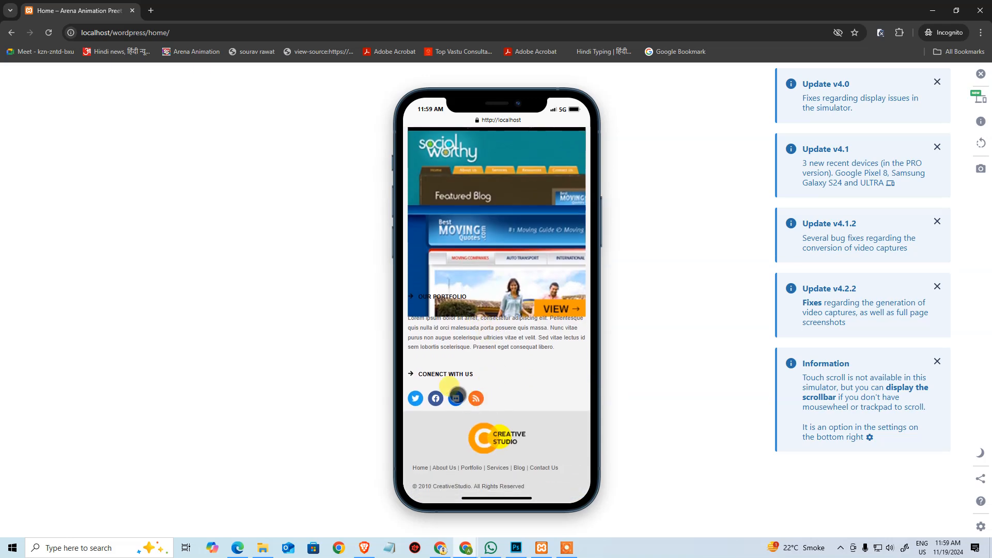
left_click(980, 74)
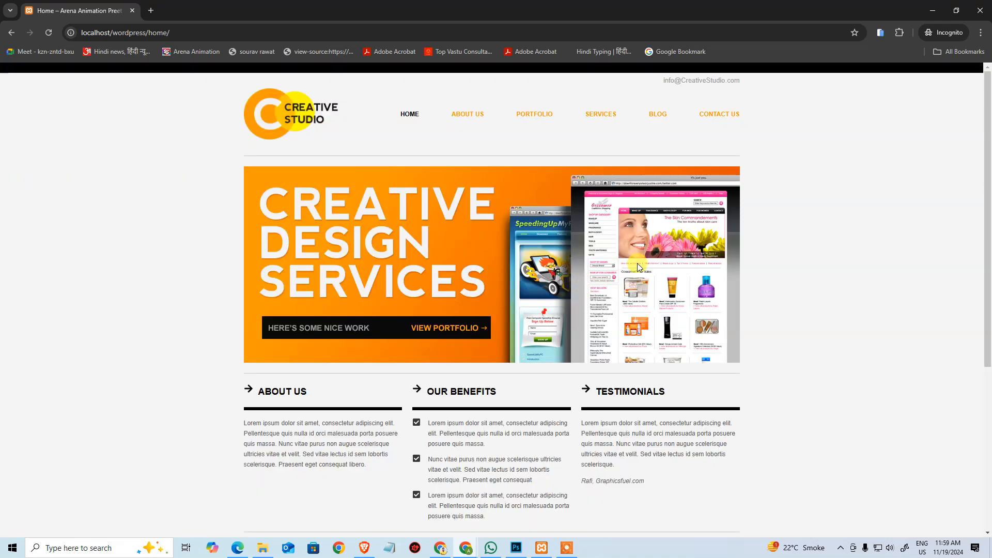
- Return to the Elementor editor window and switch from editing the header to editing the Home page
scroll(594, 283, "down", 5)
key("alt+Tab")
scroll(572, 322, "down", 1)
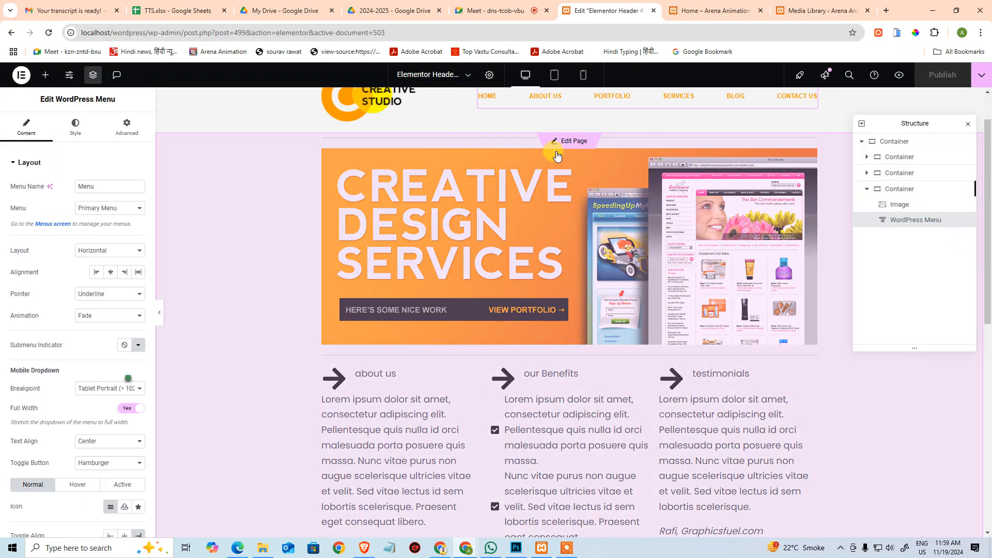
left_click(558, 145)
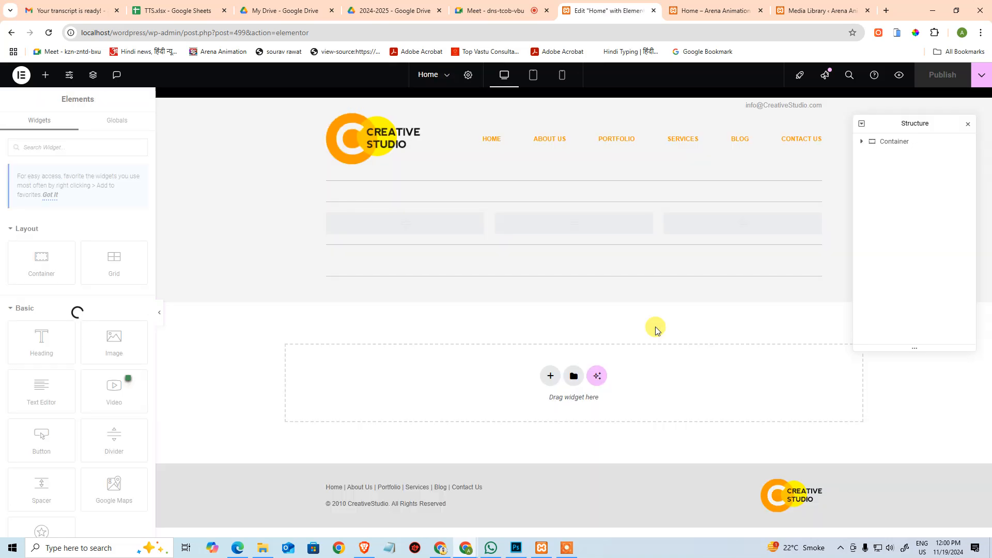
scroll(671, 315, "down", 5)
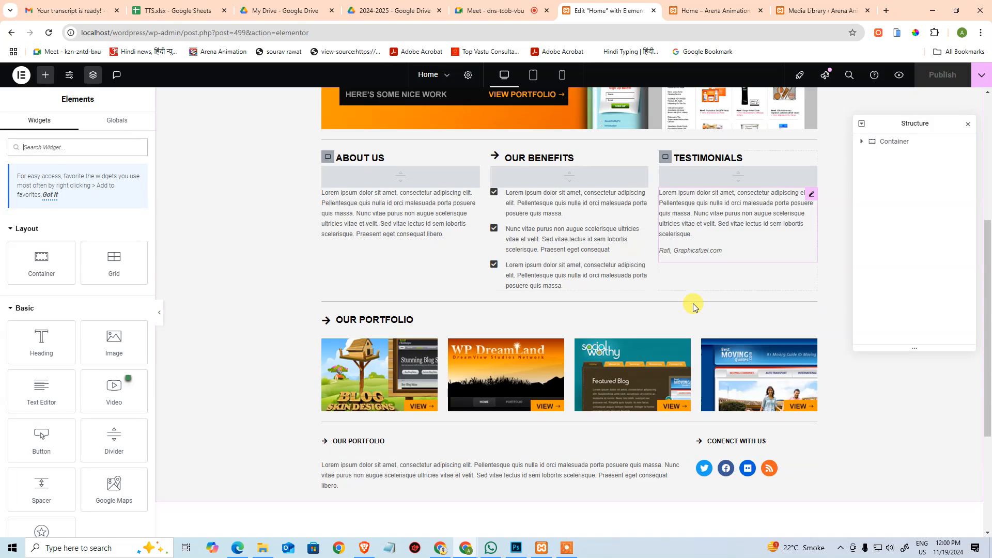
scroll(543, 328, "down", 2)
scroll(513, 116, "up", 1)
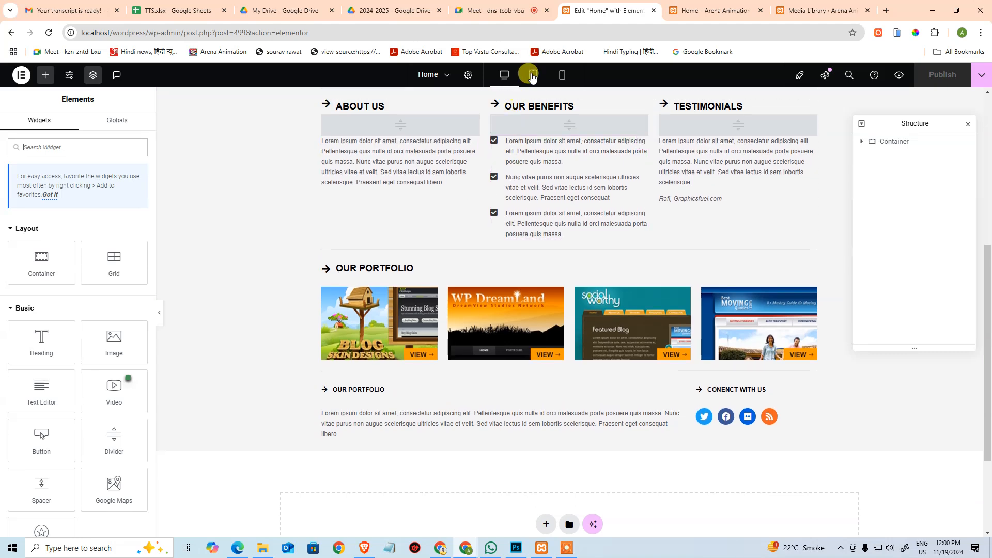
- In tablet view, try a vertical direction on the container holding the portfolio images and set it back to a horizontal row
left_click(533, 75)
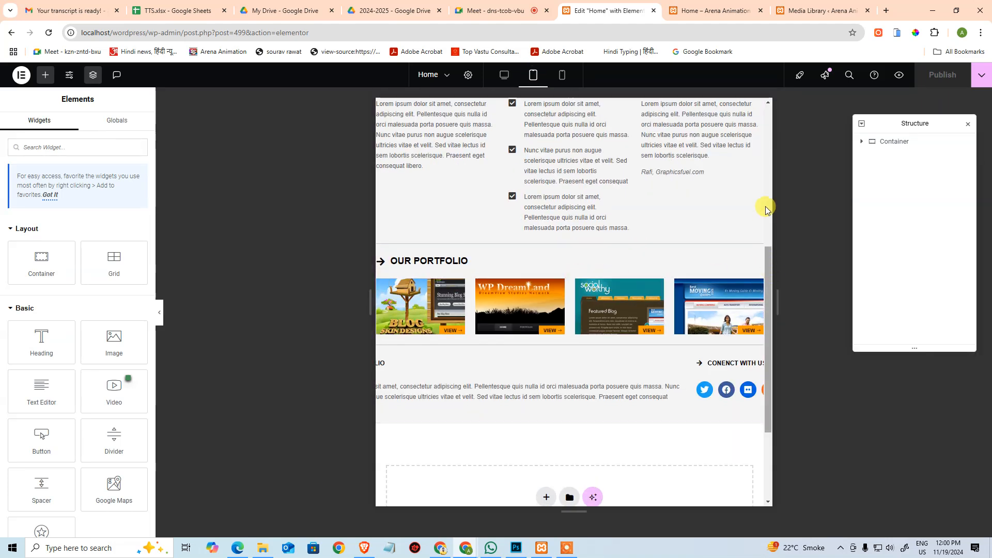
left_click(382, 288)
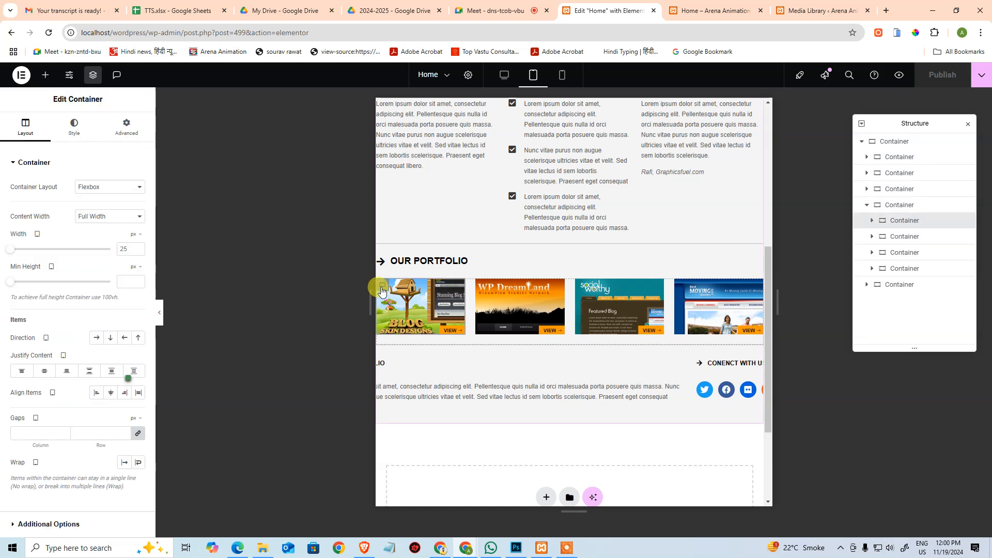
left_click(899, 206)
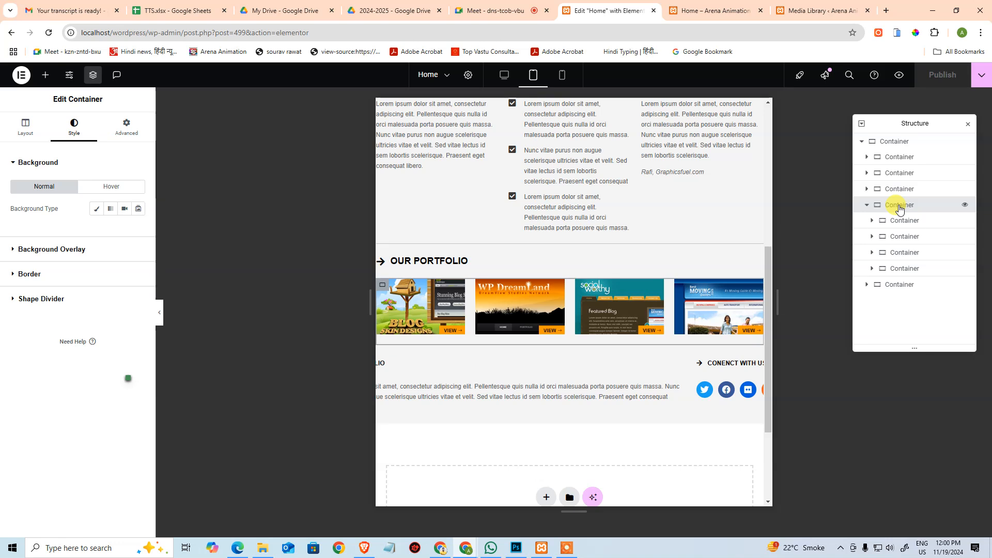
left_click(27, 133)
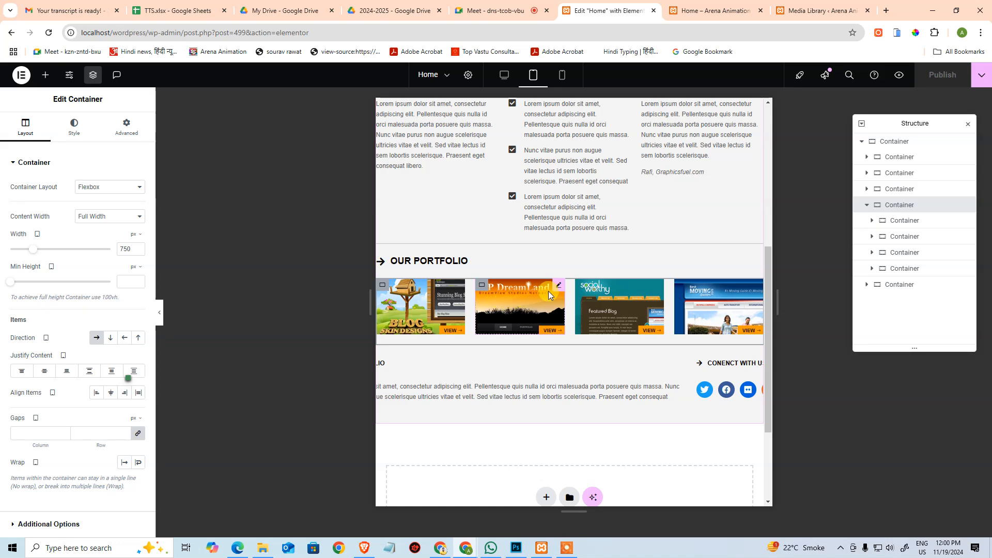
left_click(111, 342)
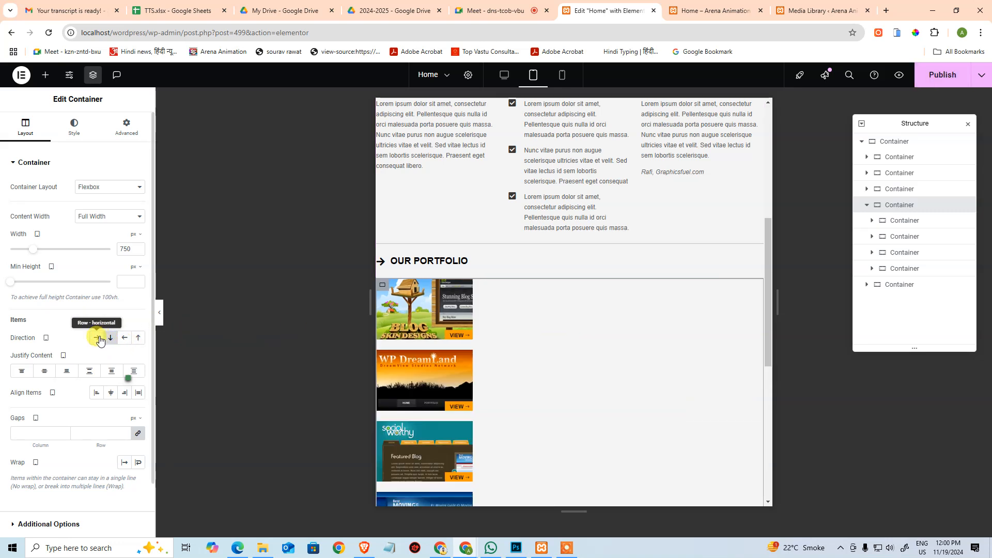
left_click(99, 339)
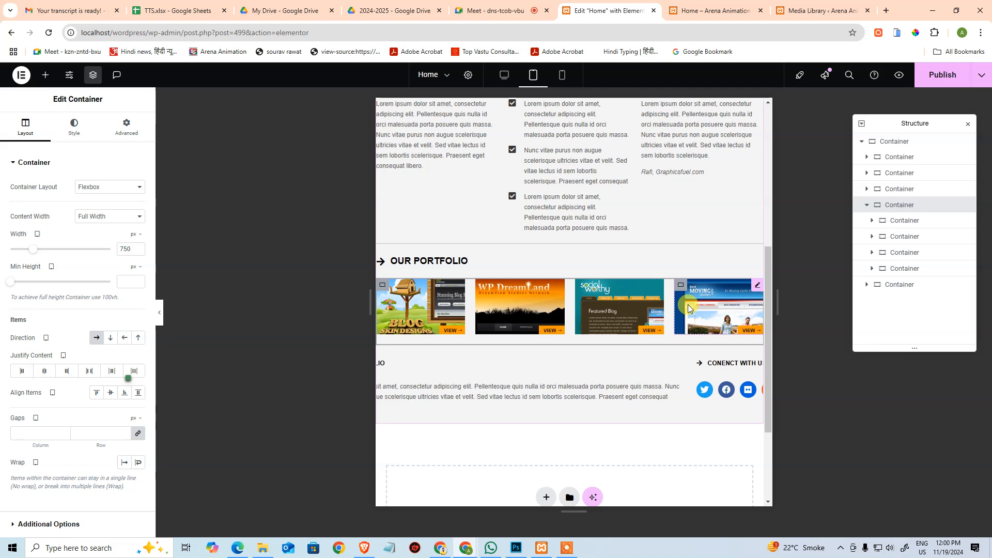
- In mobile view, set the width of the first portfolio image's container to 100%
left_click(562, 79)
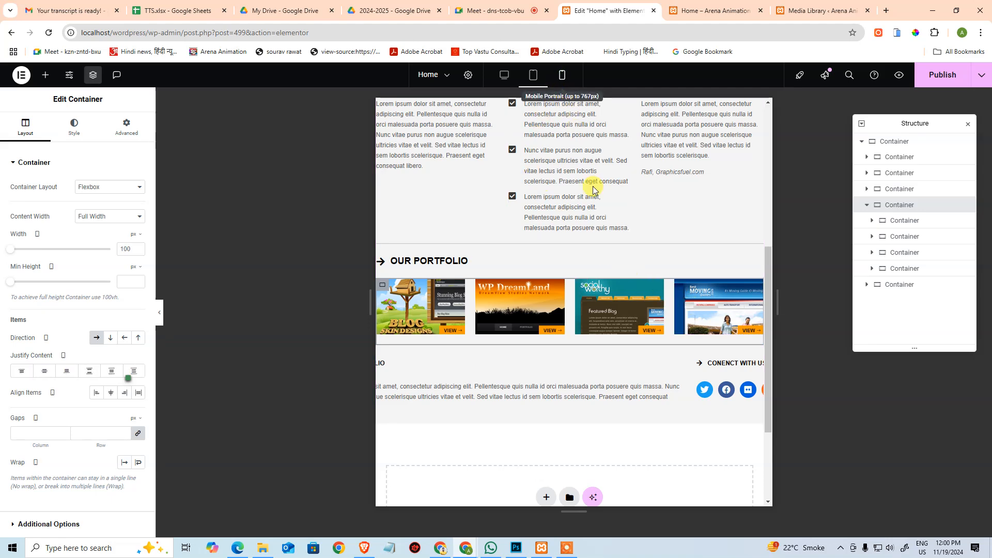
scroll(570, 309, "down", 4)
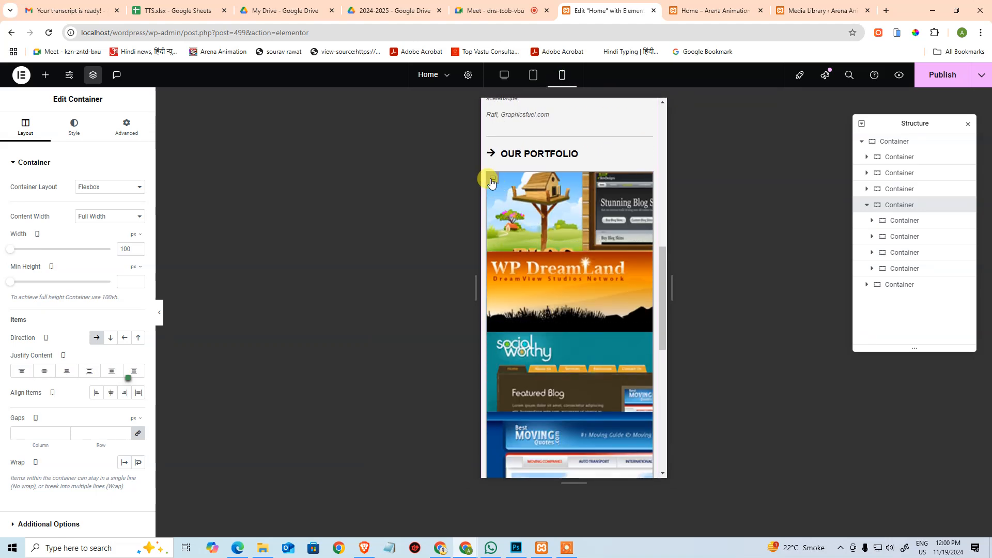
left_click(491, 182)
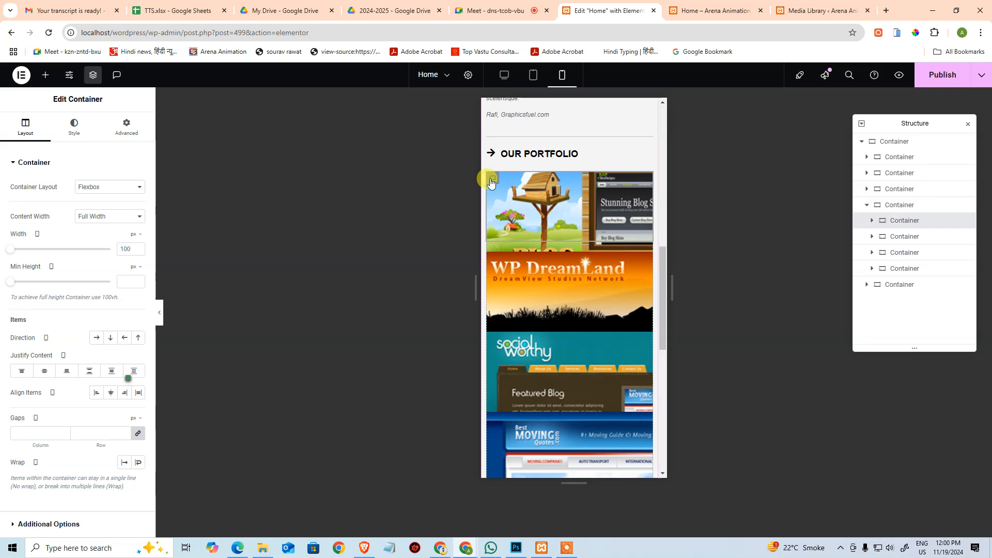
left_click(899, 205)
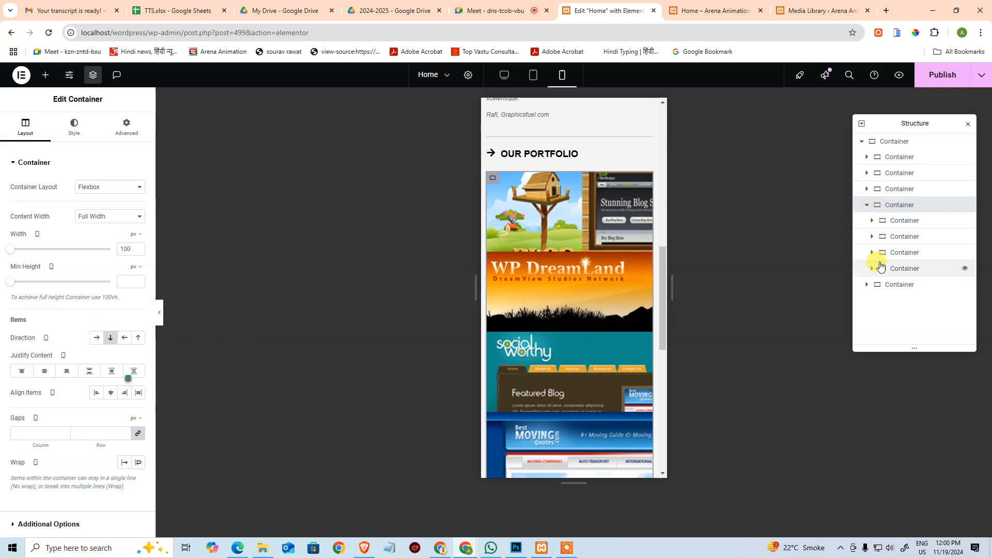
left_click(886, 221)
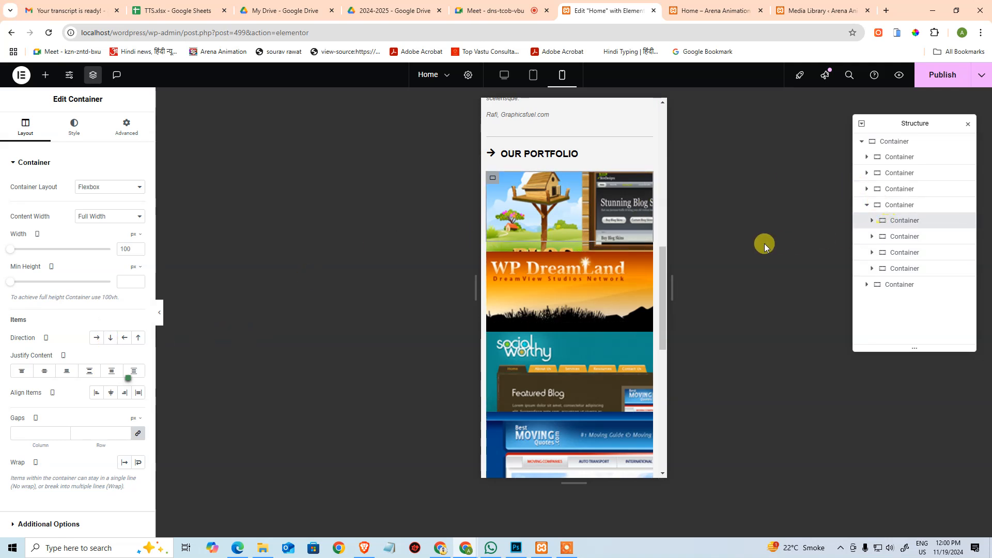
left_click(537, 212)
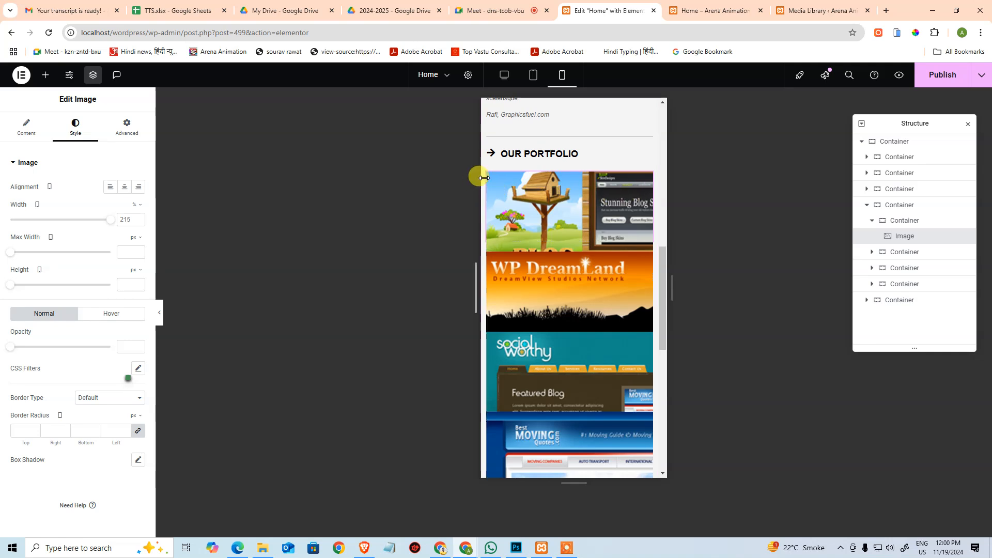
left_click(905, 220)
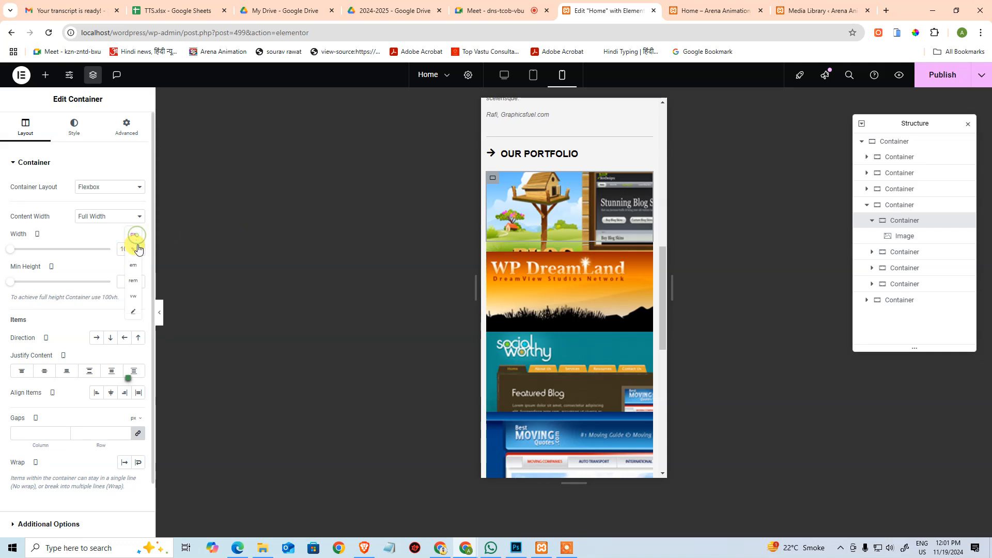
left_click(133, 237)
left_click(133, 249)
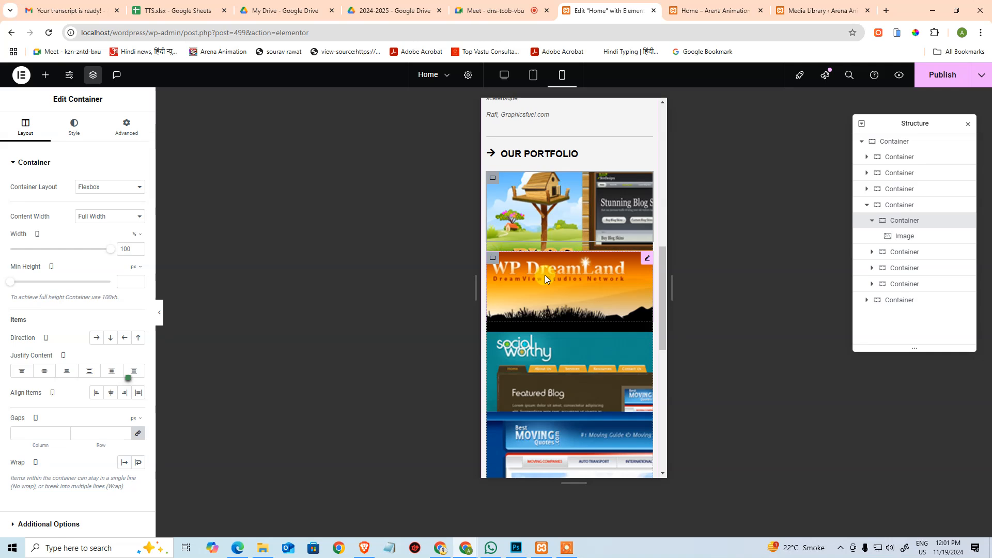
- Try to copy the first portfolio container's style onto the second portfolio container
key("ctrl+c")
left_click(882, 253)
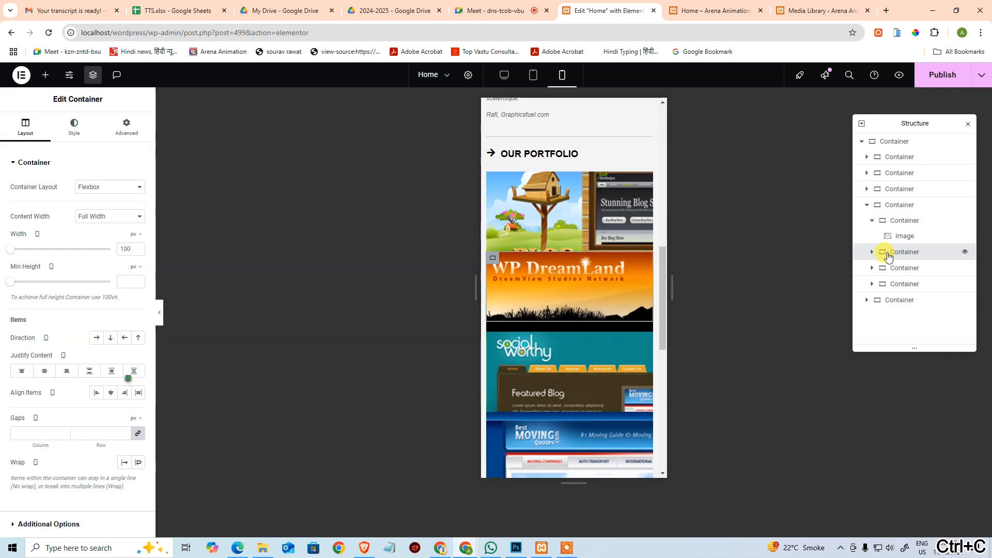
key("ctrl+shift+v")
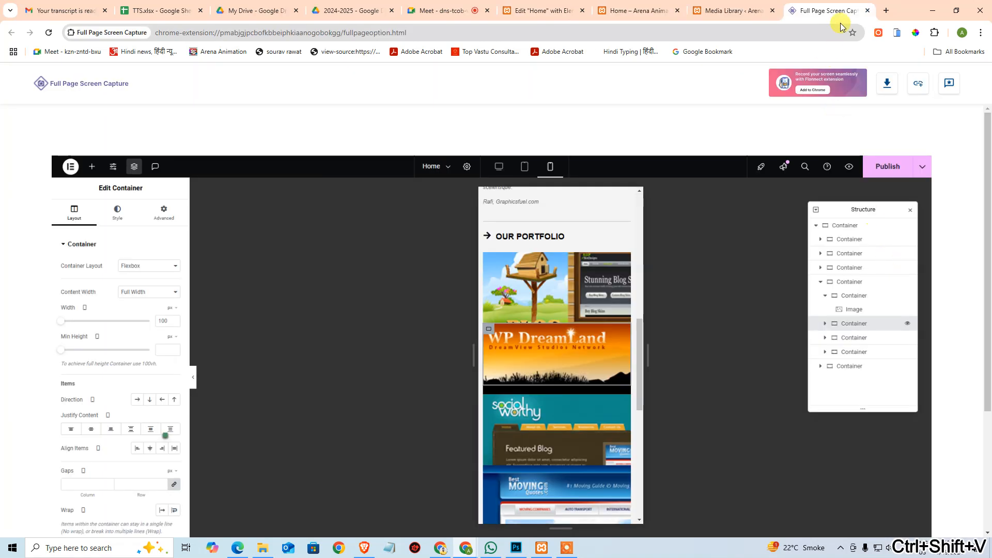
- Go back to the editor's browser window and close the Full Page Screen Capture tab
key("alt+Tab")
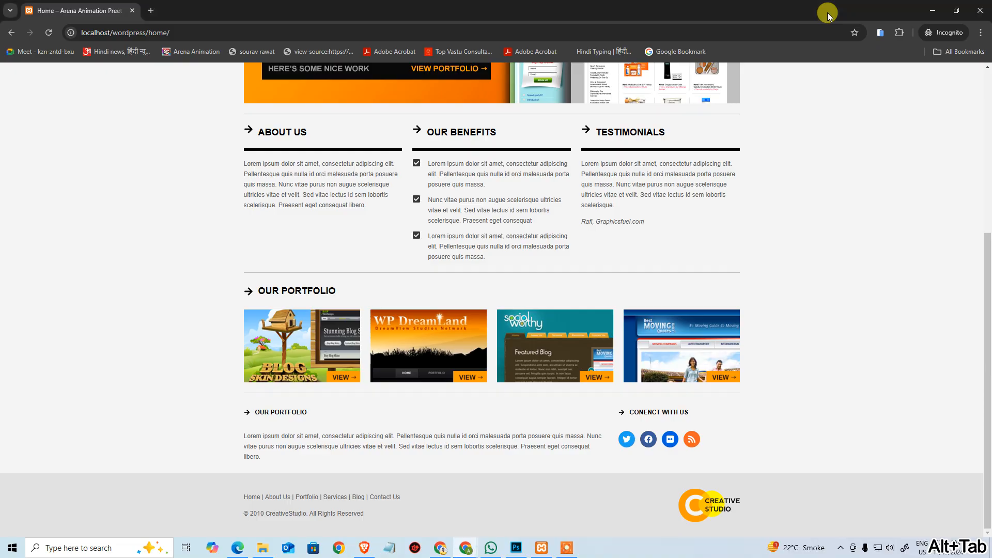
key("alt+Tab")
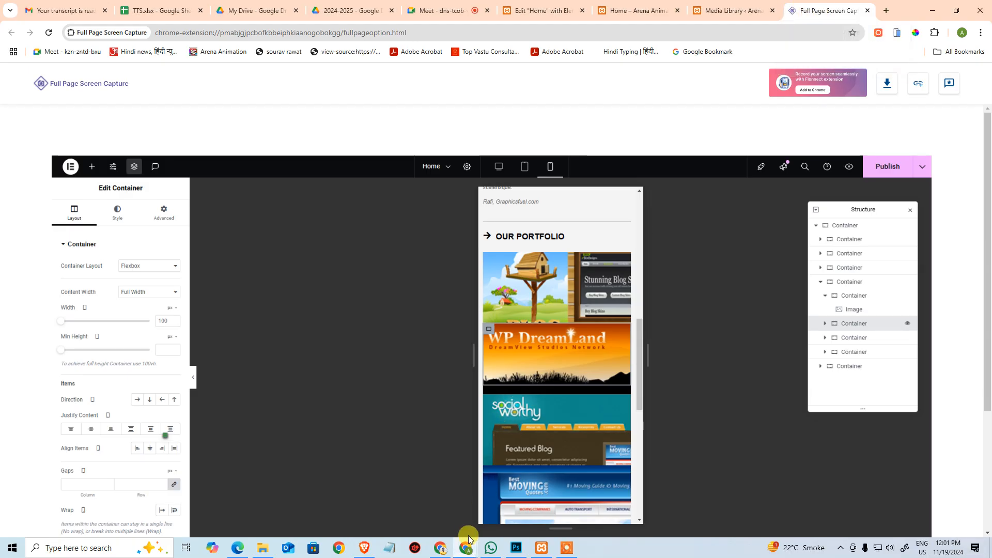
mouse_move(467, 548)
left_click(564, 510)
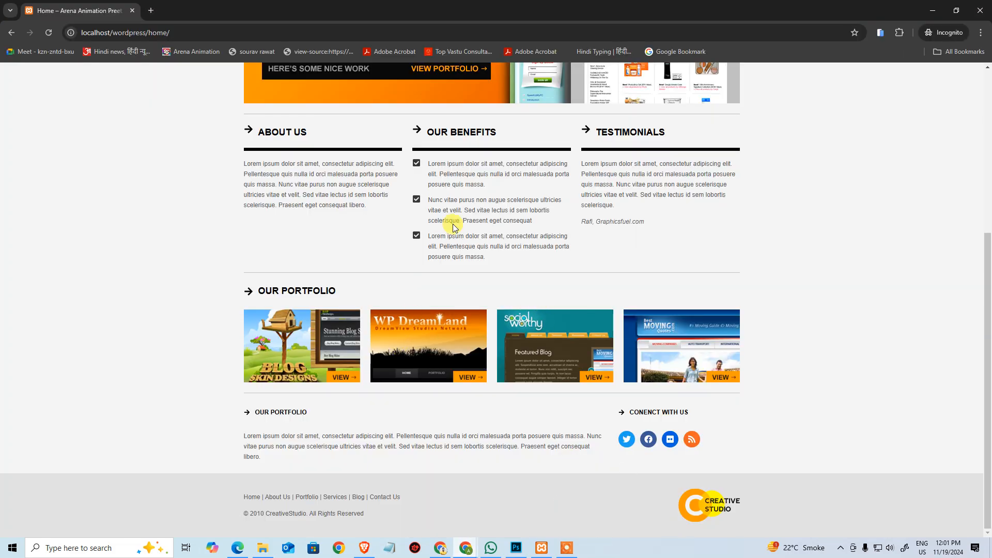
key("alt+Tab")
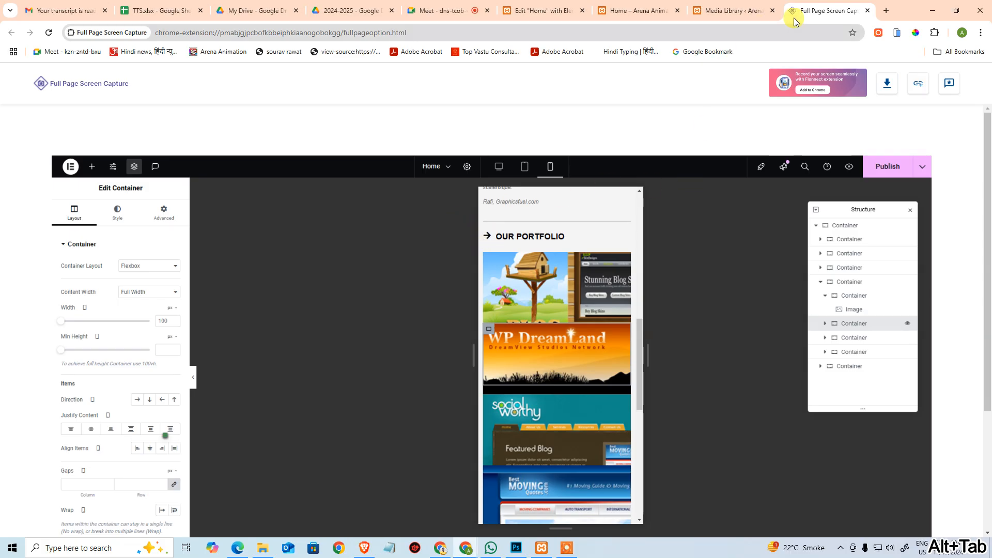
middle_click(819, 11)
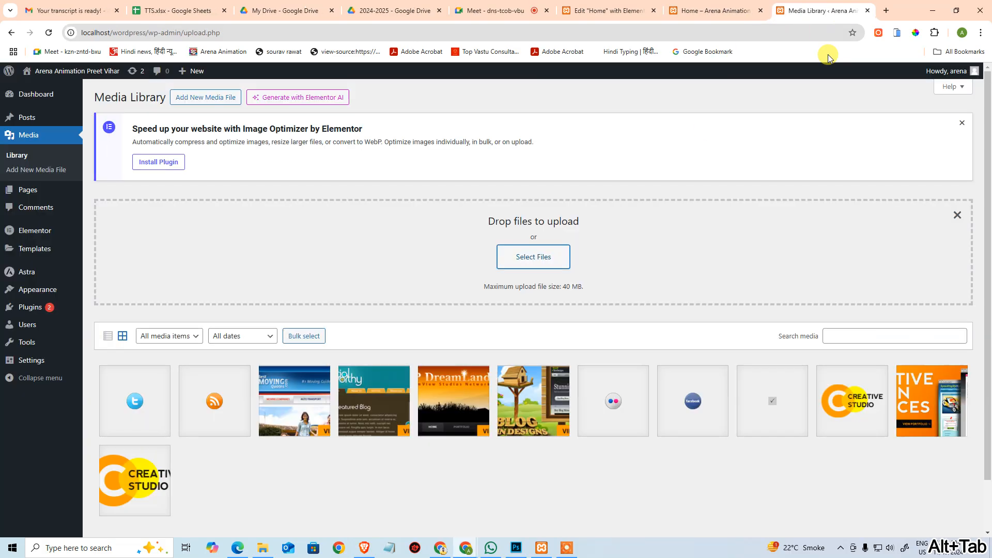
- Return to the Edit "Home" tab and paste the first portfolio container's style onto the second and third portfolio containers
left_click(604, 12)
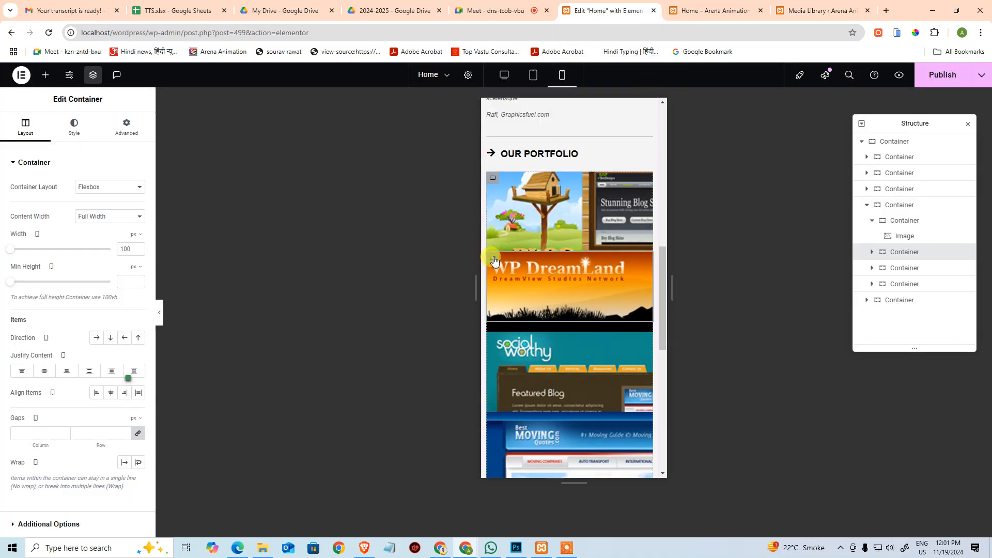
key("ctrl+shift+v")
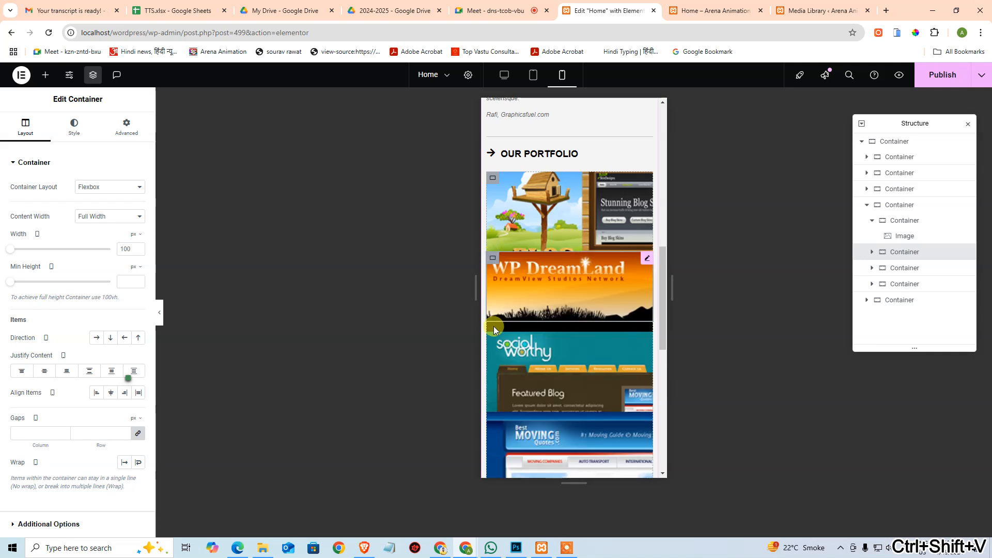
left_click(514, 336)
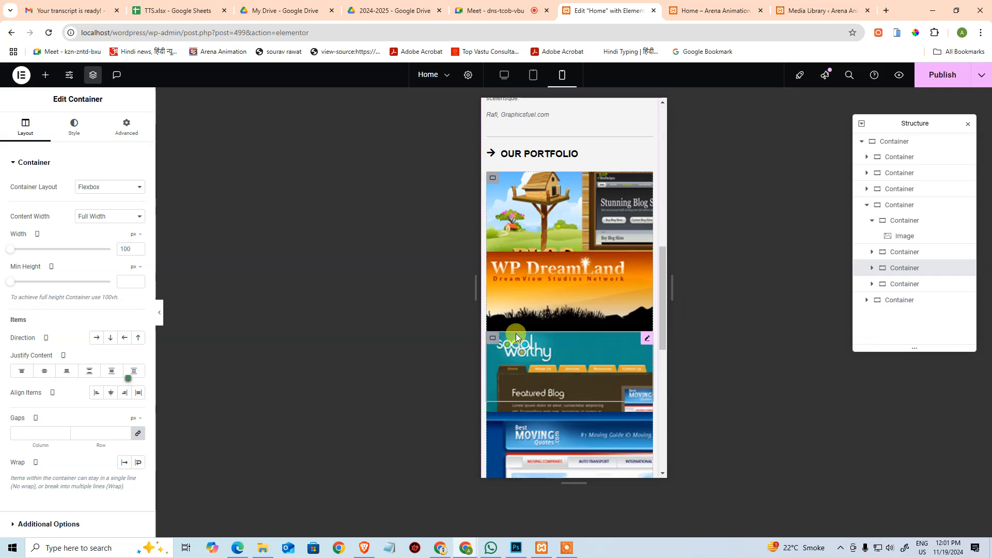
key("ctrl+shift+v")
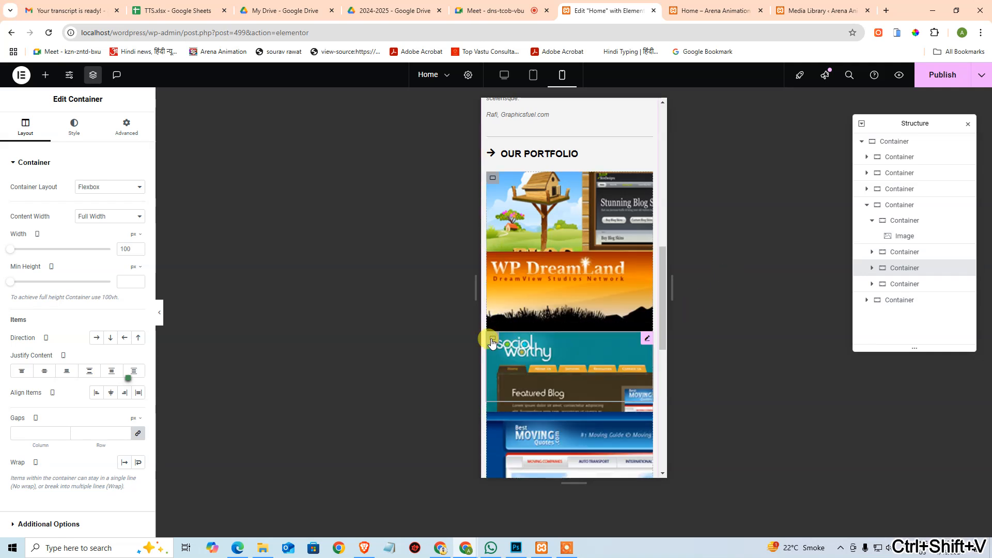
- Copy the second portfolio container's style onto the third portfolio container
left_click(494, 260)
key("ctrl+c")
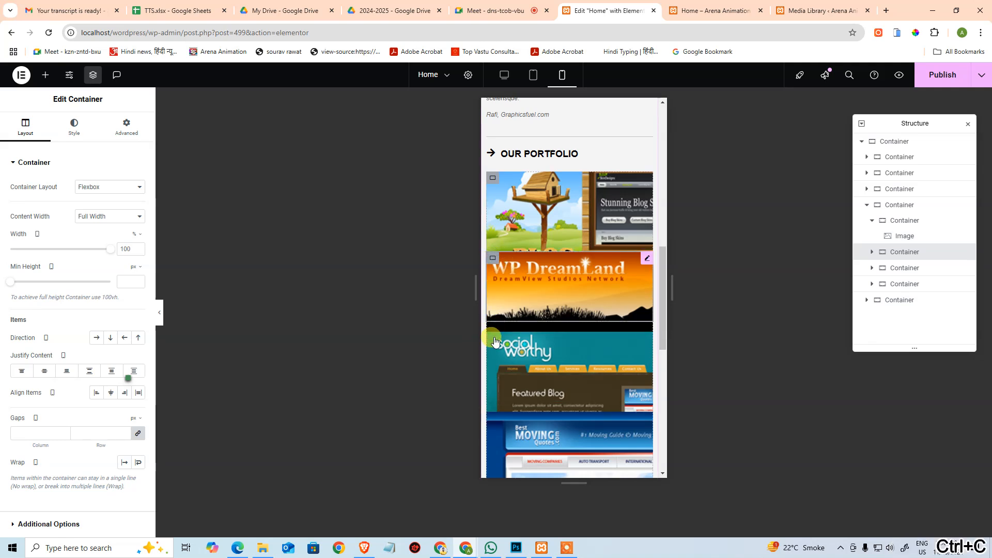
left_click(495, 340)
key("ctrl+shift+v")
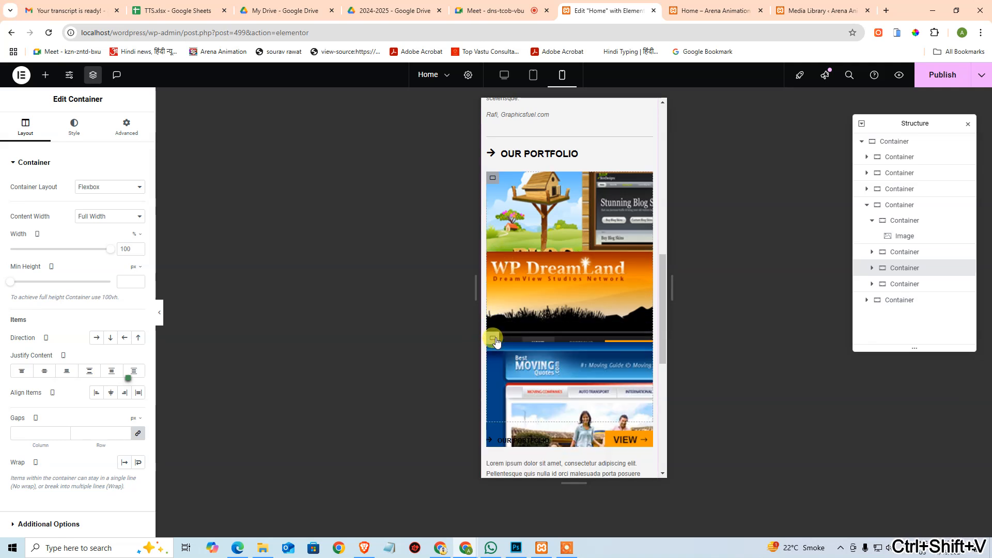
- Copy the third portfolio container's style onto the fourth portfolio container
scroll(495, 336, "down", 2)
left_click(494, 317)
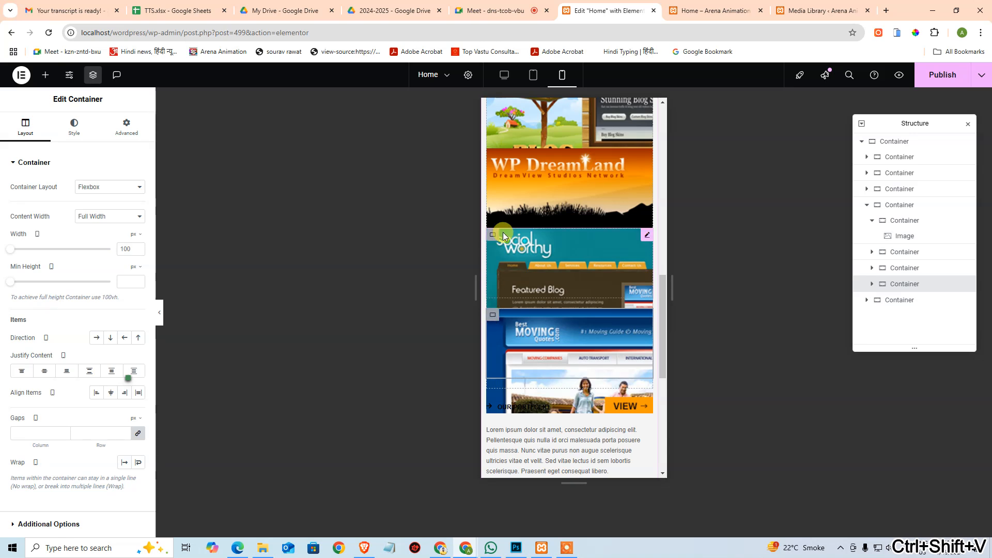
left_click(492, 234)
key("ctrl+c")
left_click(493, 317)
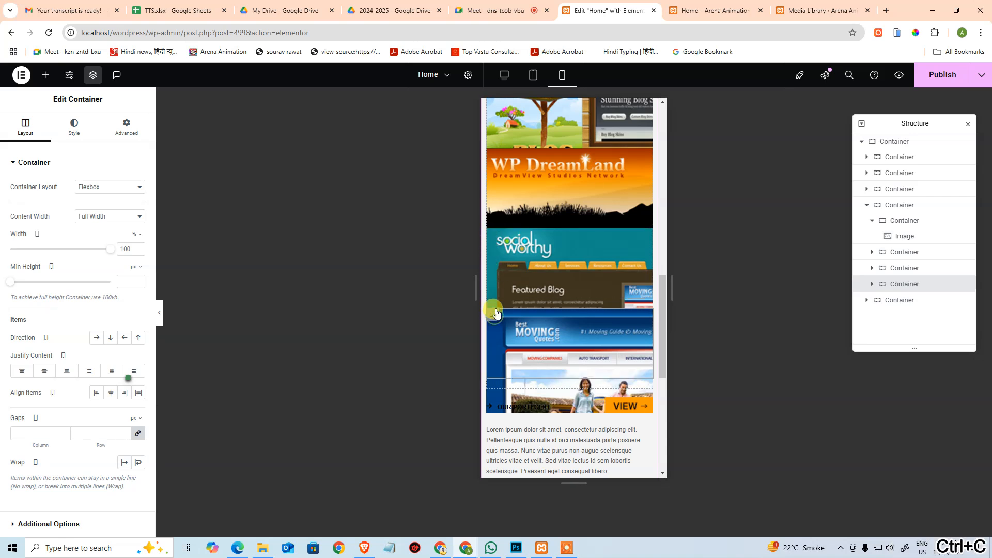
key("ctrl+shift+v")
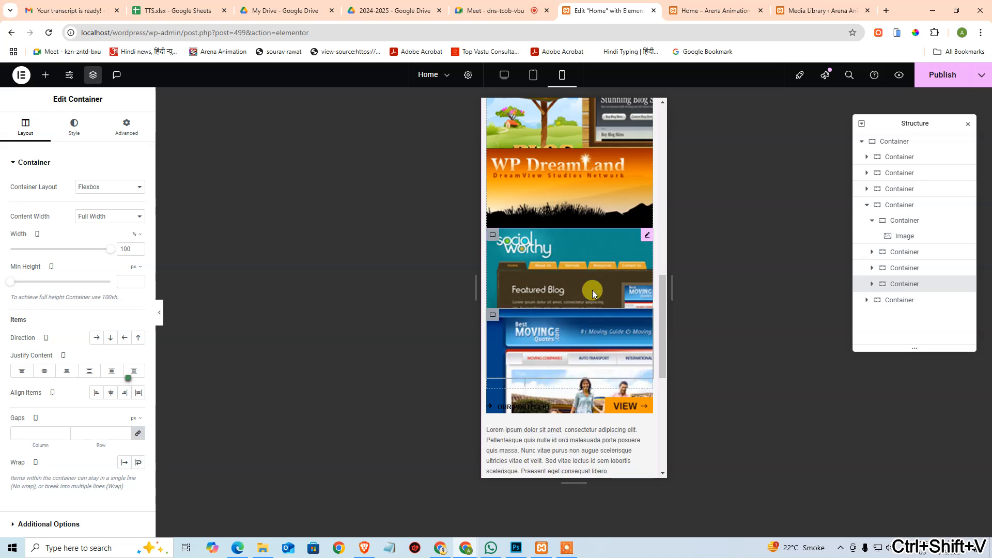
- Open the first portfolio image's style settings and set its mobile width to 100%
scroll(591, 291, "up", 1)
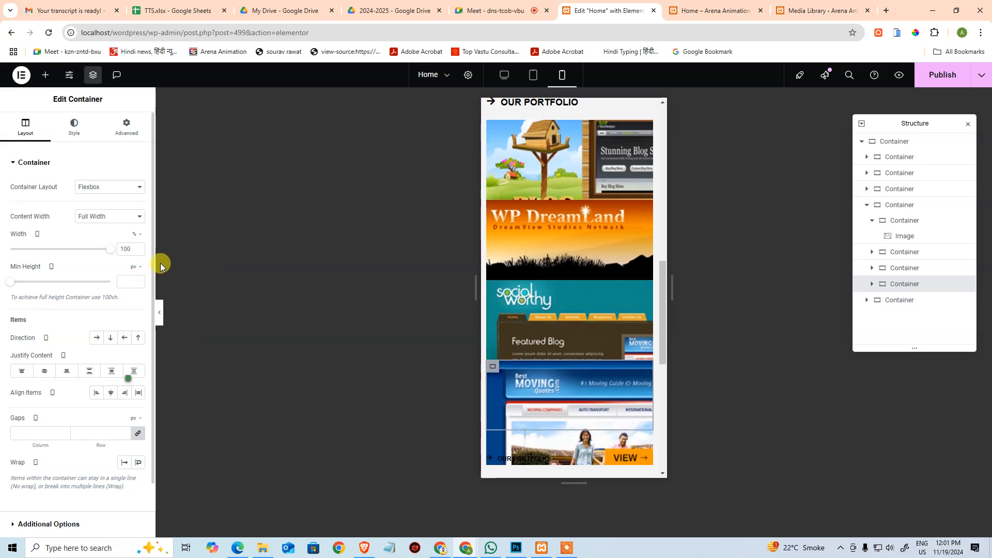
left_click(131, 281)
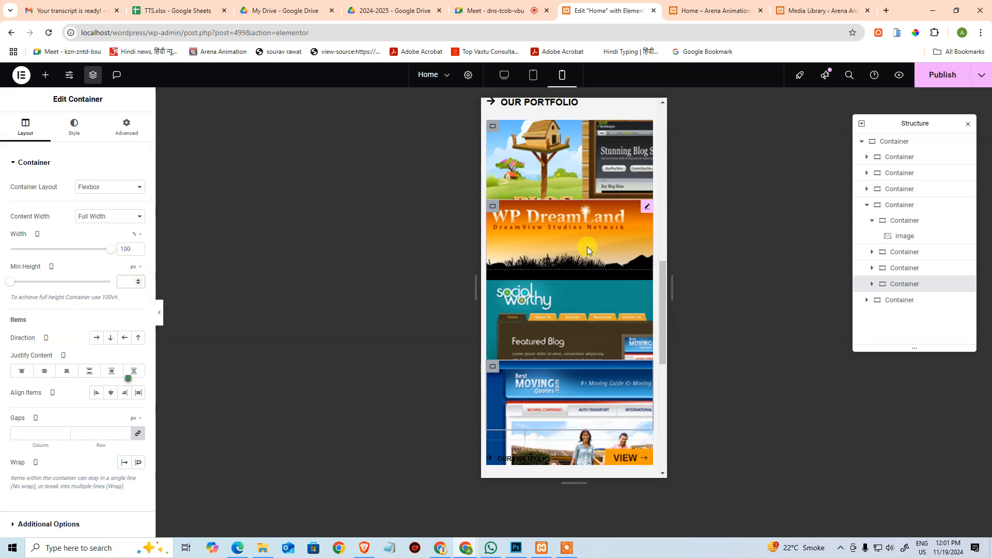
scroll(522, 286, "up", 3)
left_click(489, 281)
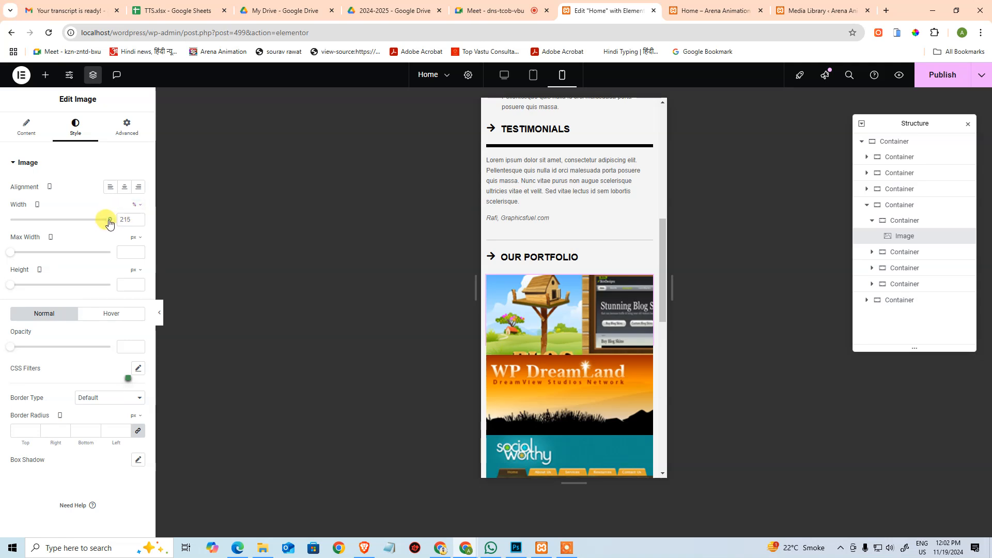
mouse_move(109, 223)
left_mouse_down()
mouse_move(68, 224)
mouse_move(122, 222)
left_mouse_up()
- Check the pixel dimensions of portfolio1.jpg in its file properties in File Explorer and return to the page editor
left_click(263, 547)
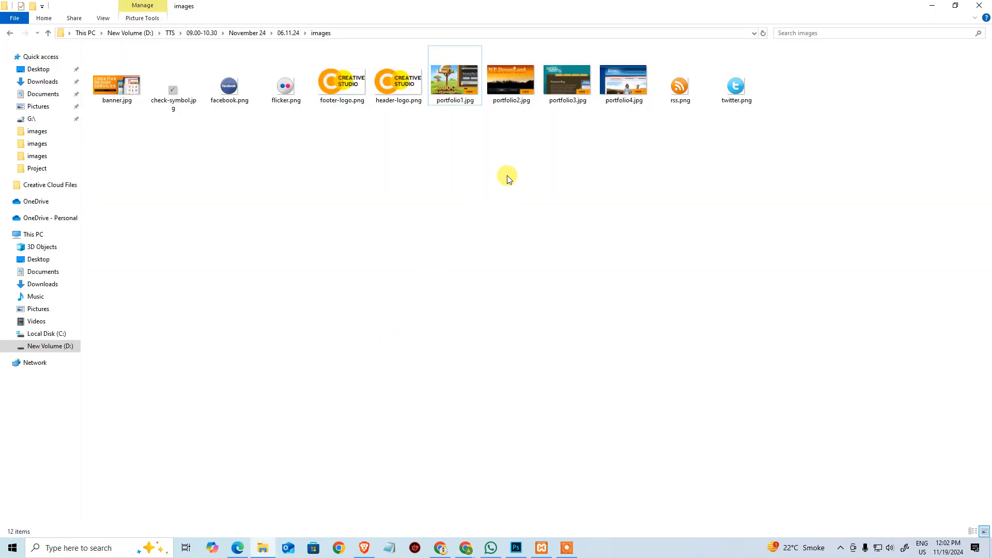
left_click(464, 86)
key("alt+Return")
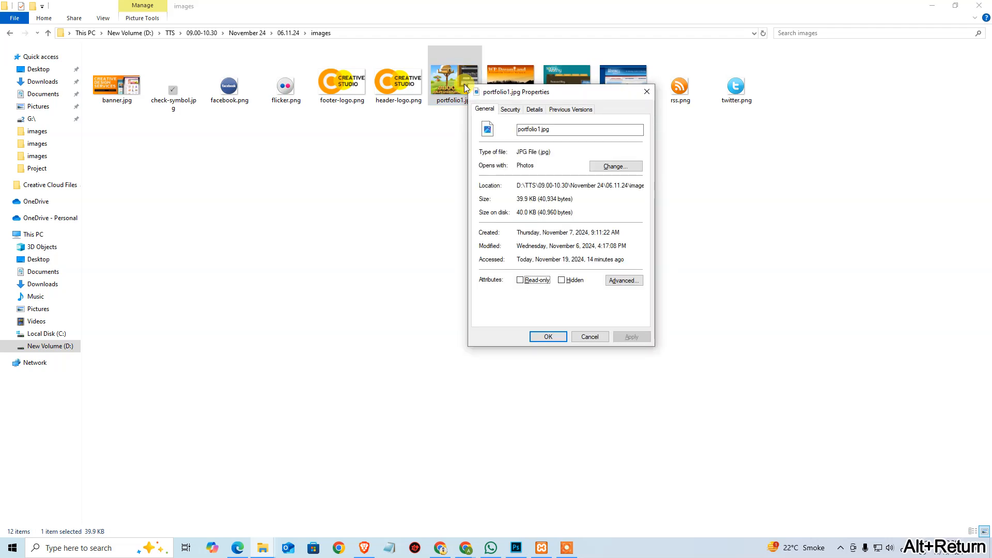
left_click(536, 110)
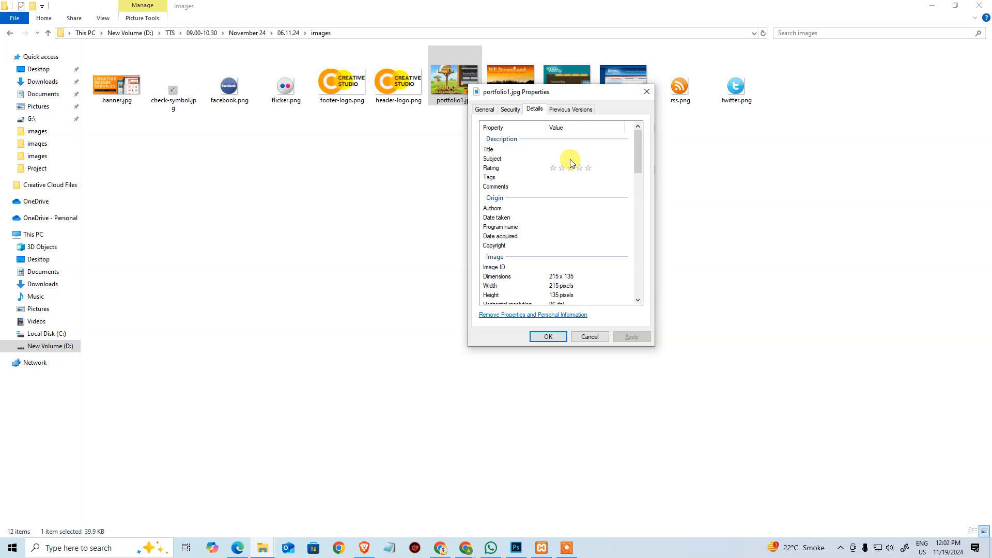
key("Escape")
key("alt+Tab")
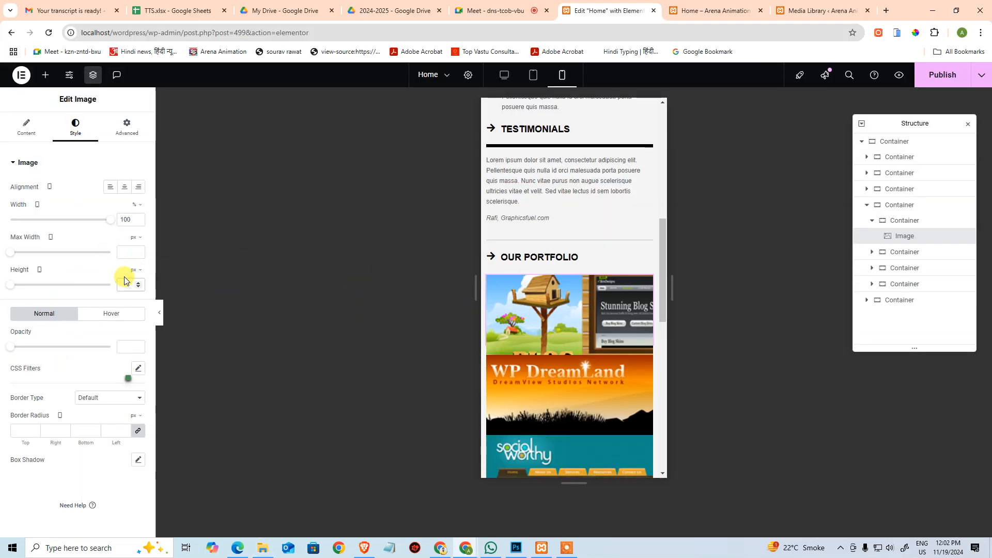
- Size the first portfolio image to 215 px wide and 135 px high with its object fit set to Contain
type("135")
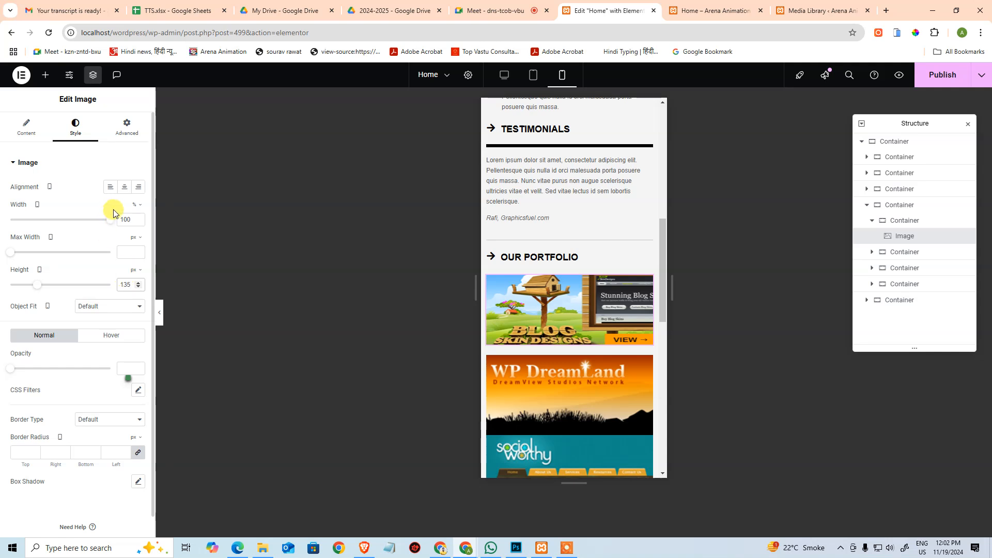
double_click(121, 216)
type("215")
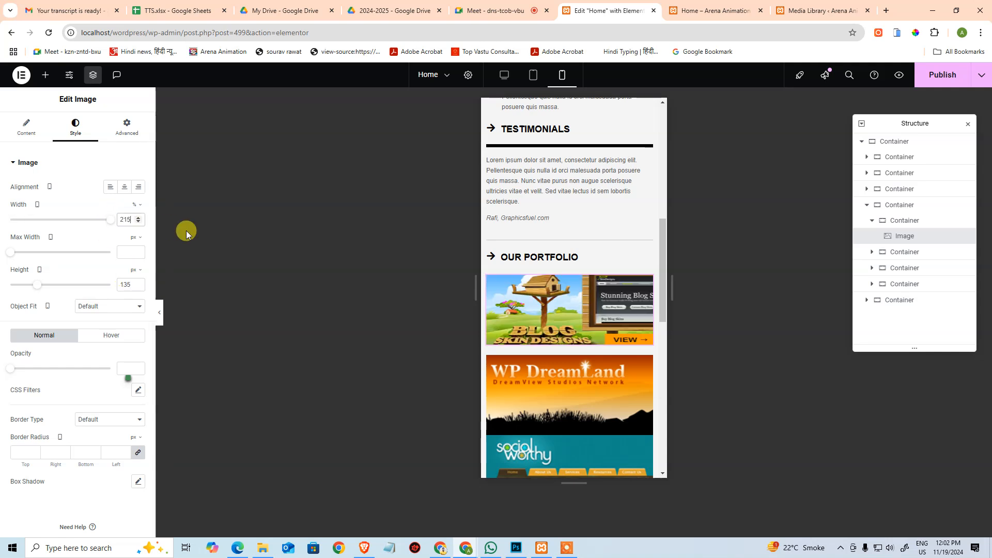
left_click(136, 205)
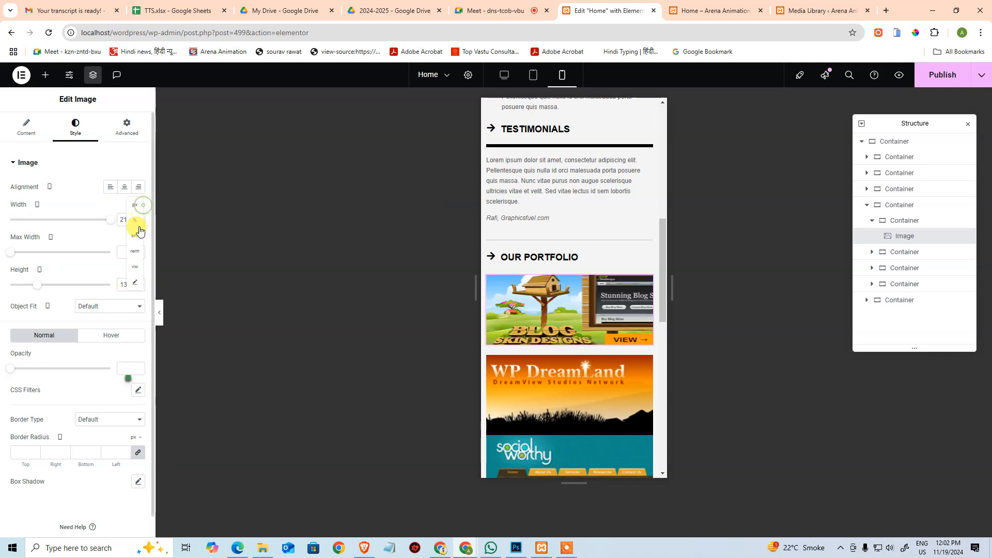
left_click(136, 207)
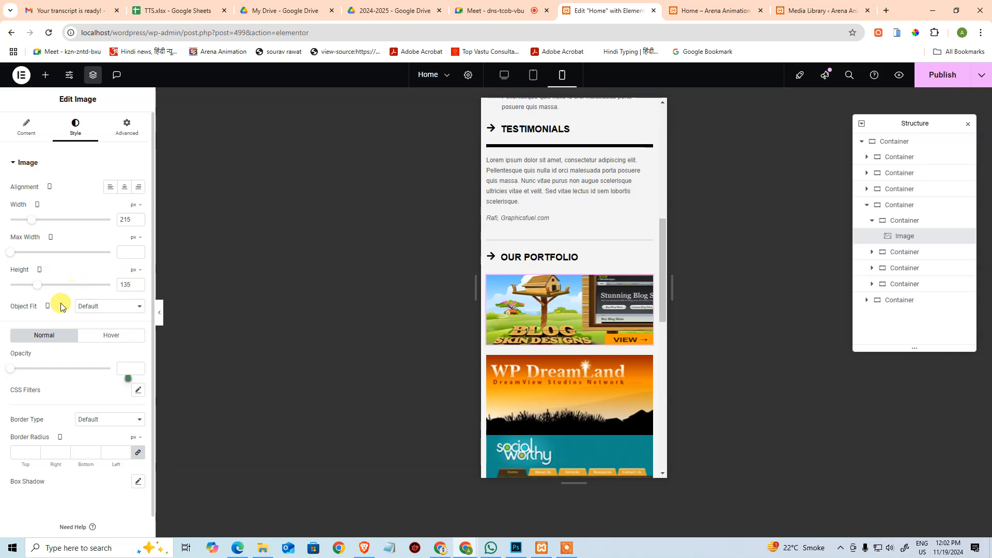
left_click(109, 308)
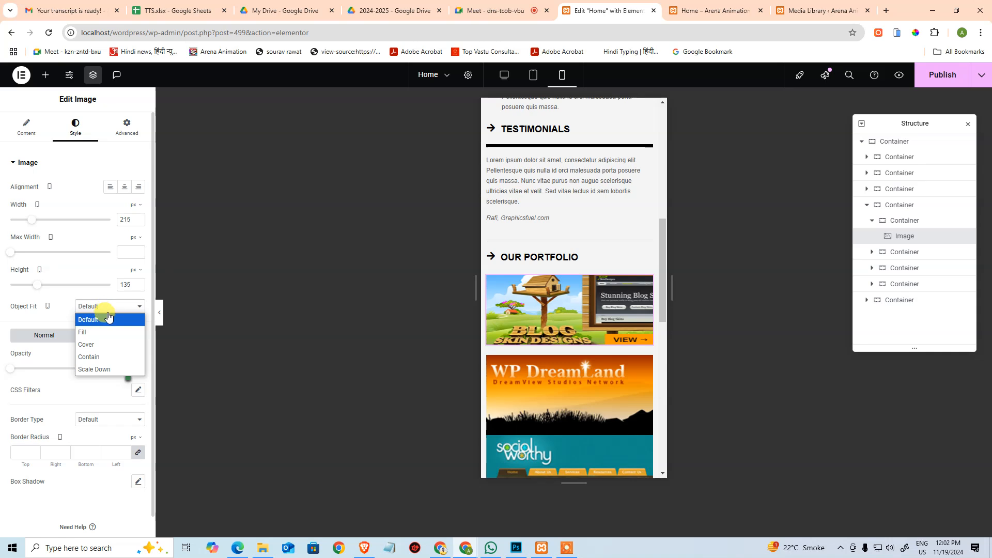
left_click(104, 356)
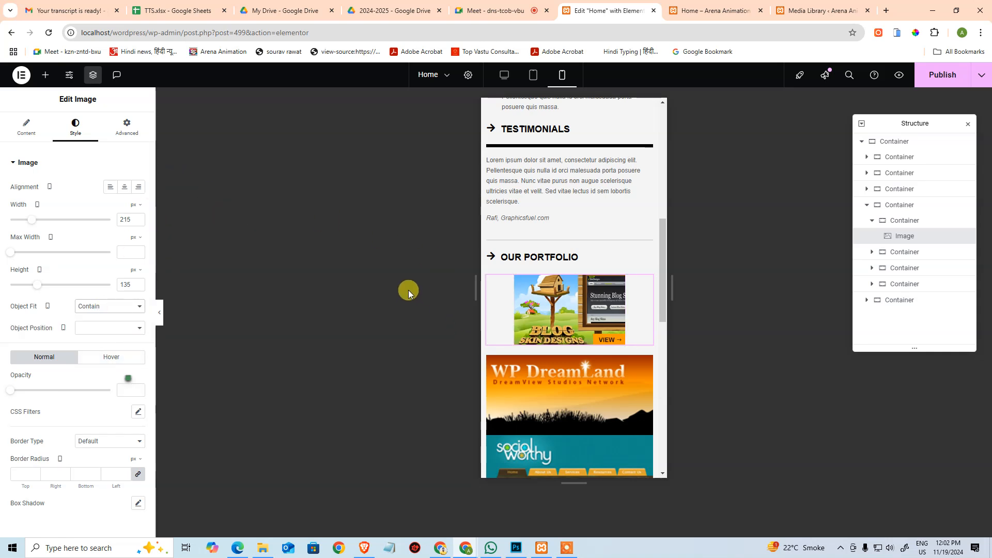
- Try clearing the first portfolio image's height and undo the change
double_click(130, 219)
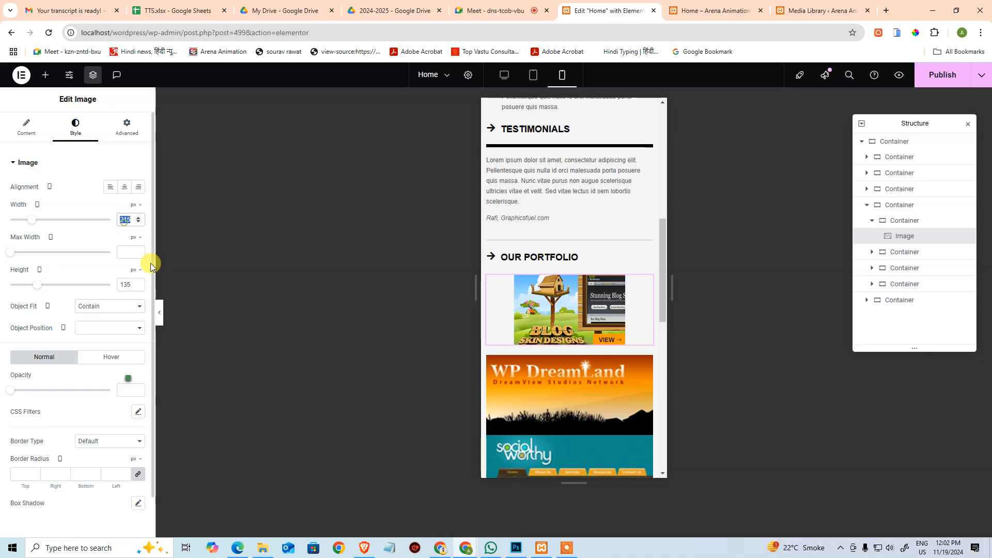
key("BackSpace")
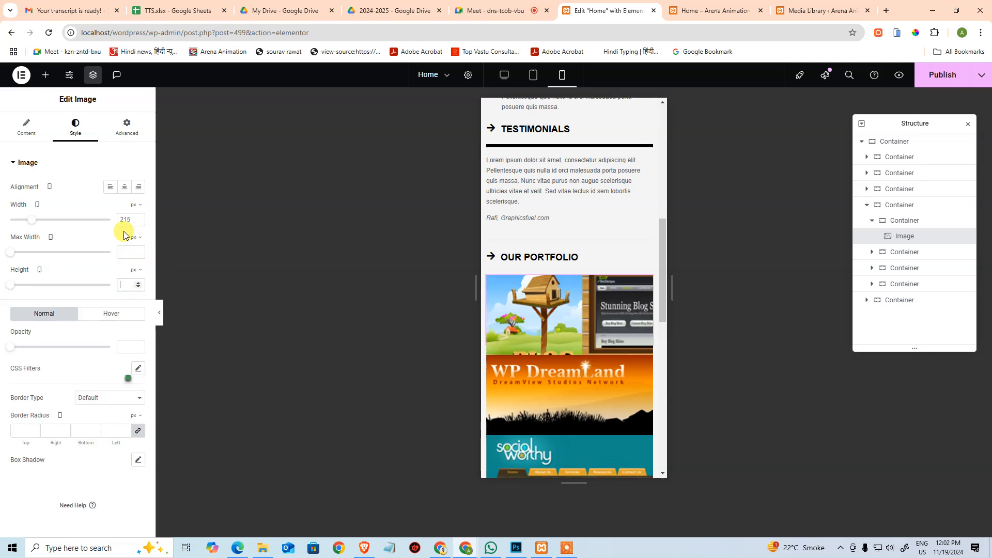
key("ctrl+z")
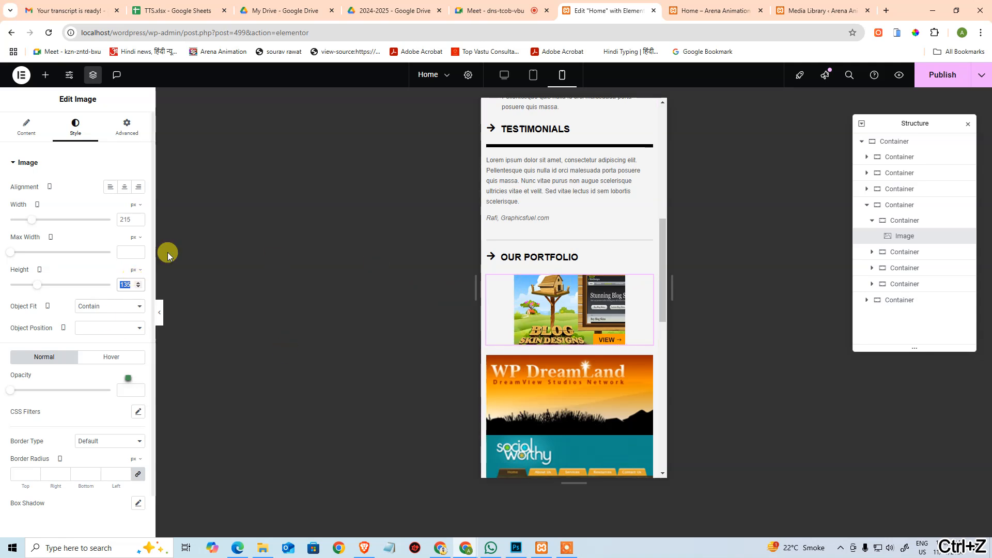
- Try to transfer the first portfolio image's sizing by pasting its container's style onto the second portfolio container
left_click(519, 273)
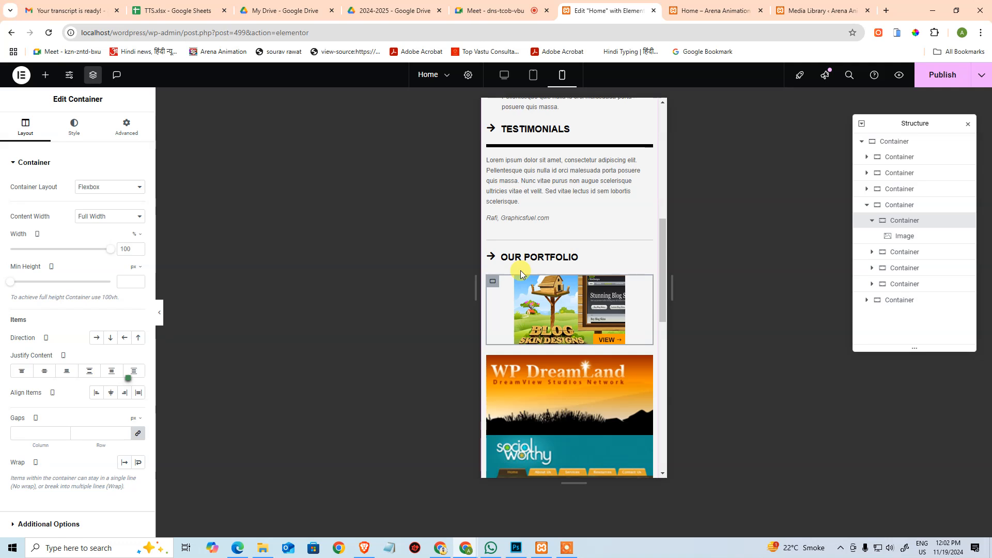
key("ctrl+c")
scroll(520, 271, "down", 2)
left_click(496, 263)
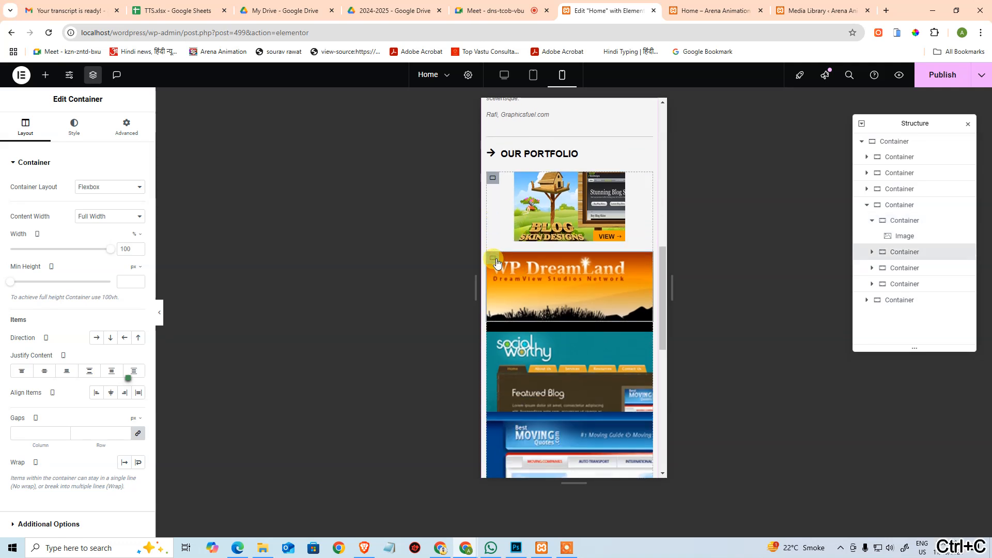
key("ctrl+shift+v")
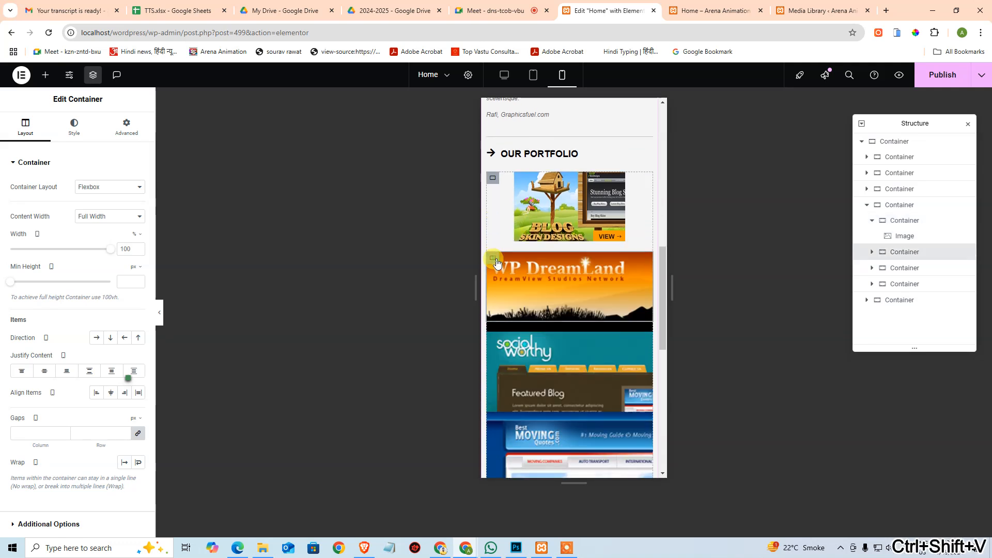
- Copy the first portfolio container again and paste its style onto the second portfolio container
left_click(491, 179)
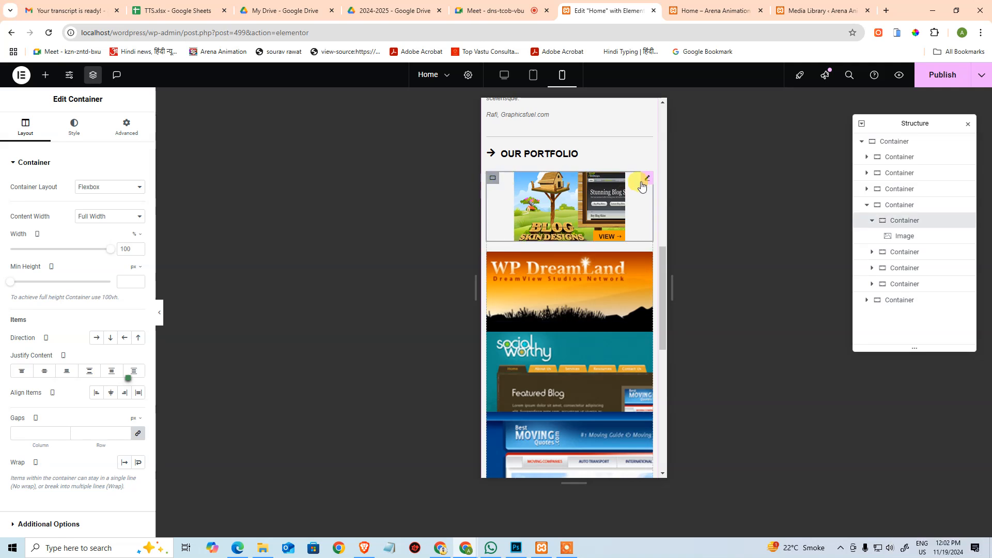
right_click(492, 179)
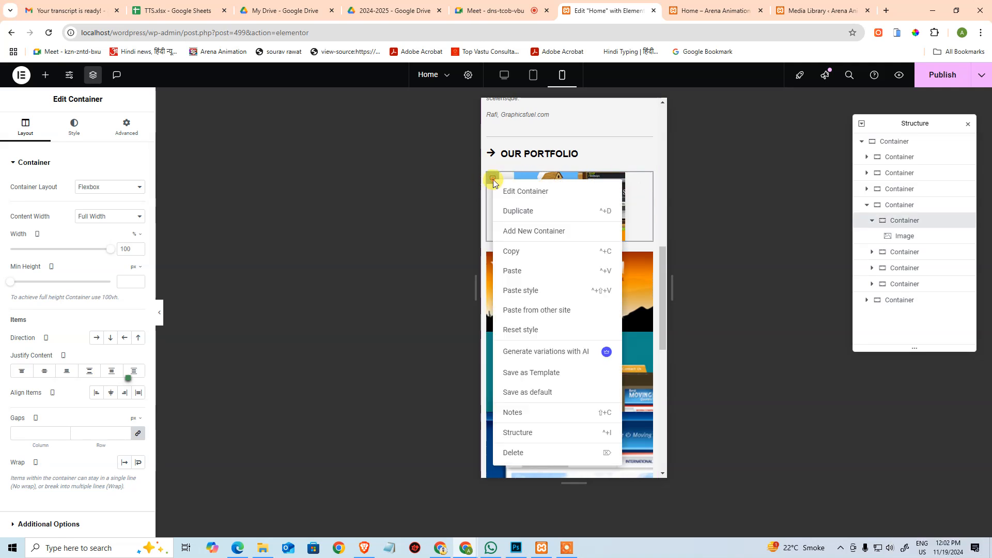
left_click(523, 251)
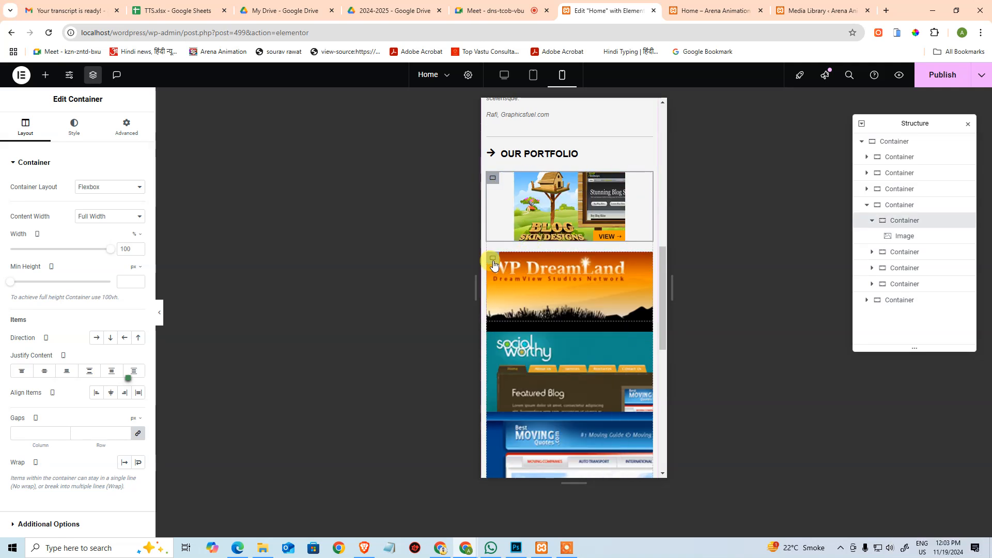
left_click(493, 260)
right_click(494, 260)
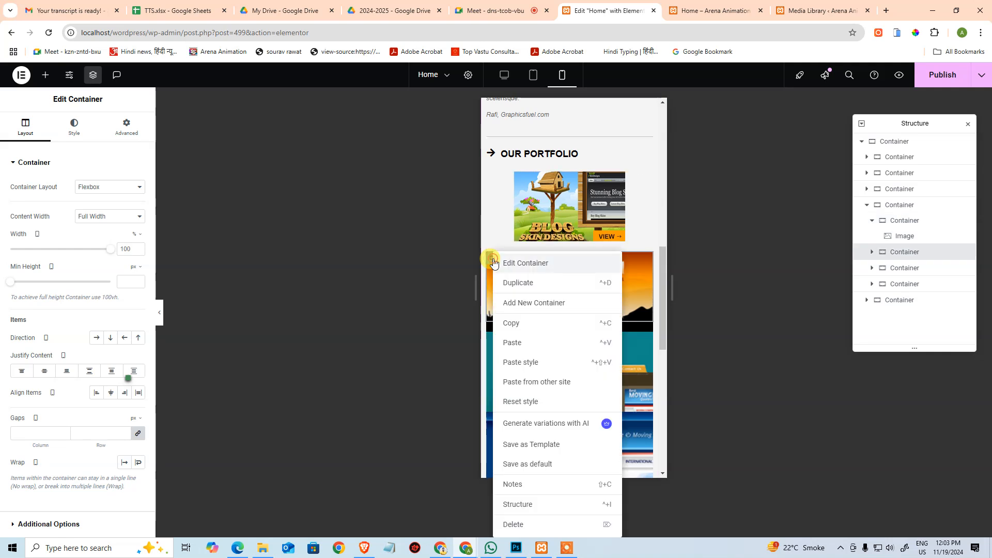
left_click(514, 361)
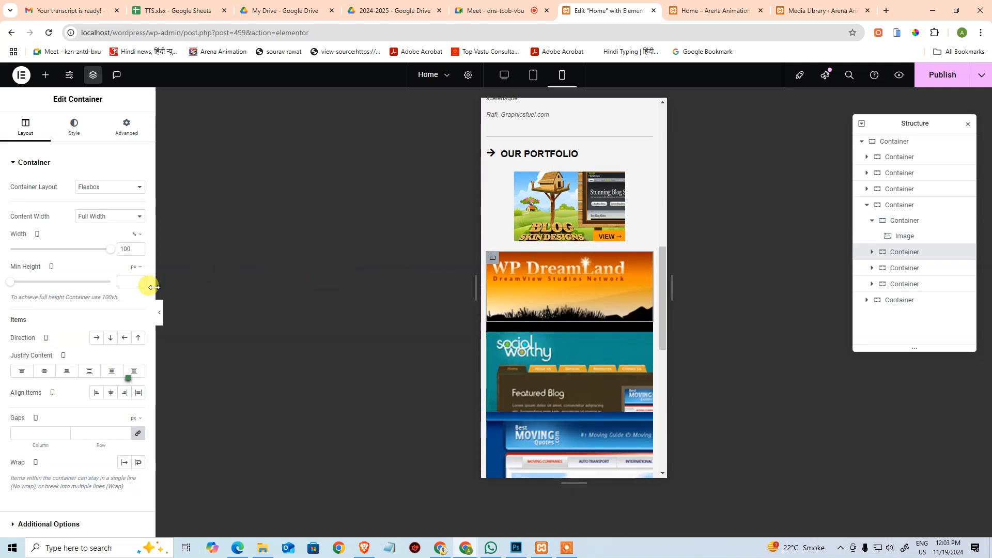
- Copy the first portfolio image widget as the style source
left_click(494, 222)
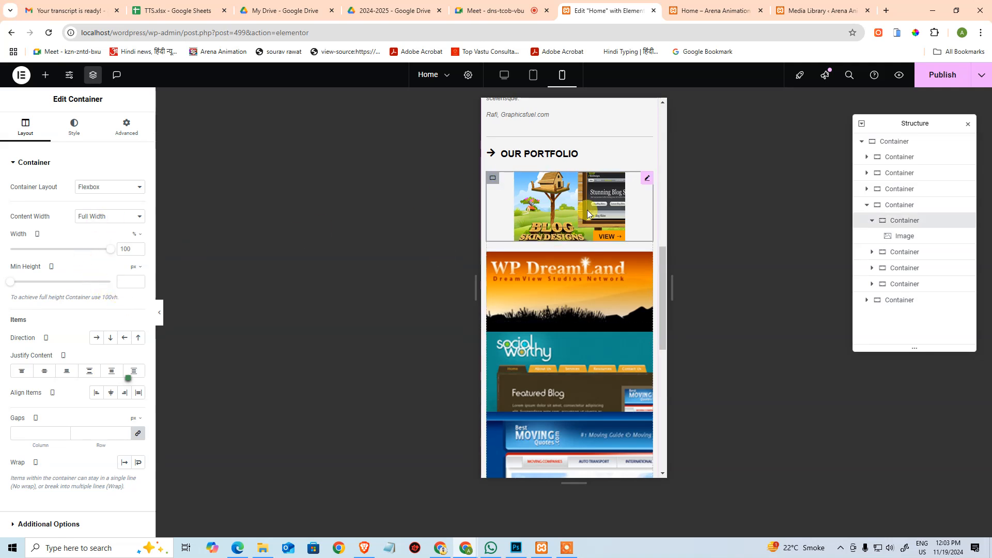
left_click(644, 180)
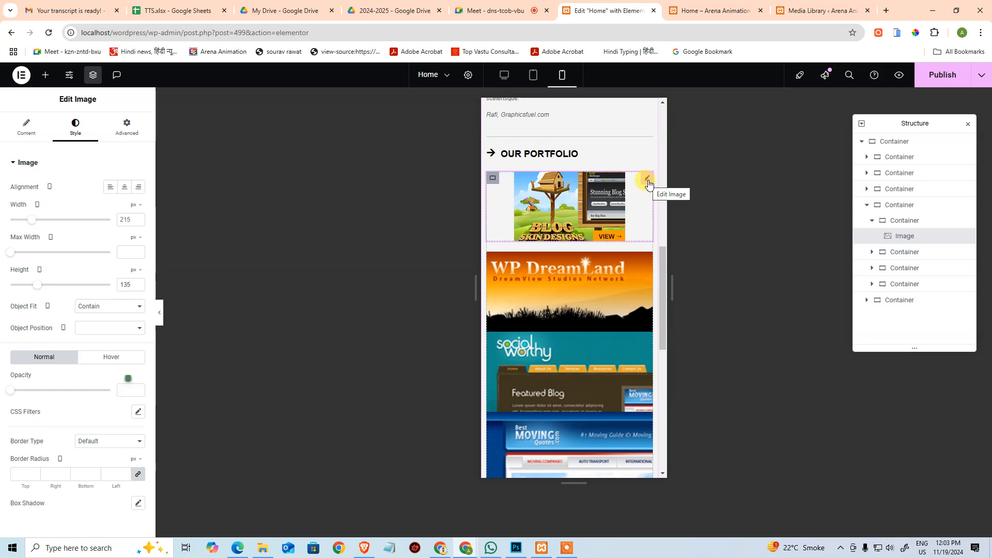
right_click(648, 180)
left_click(645, 183)
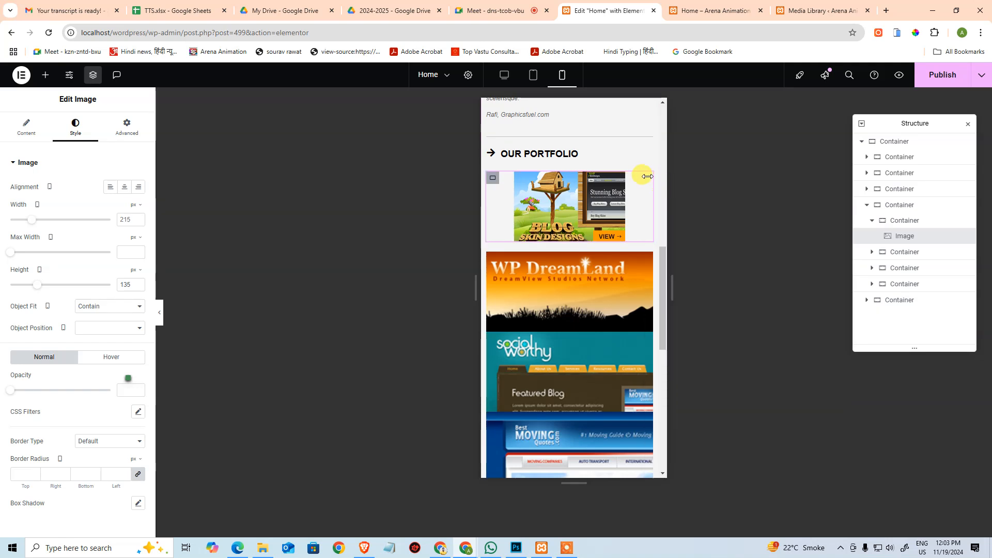
right_click(645, 184)
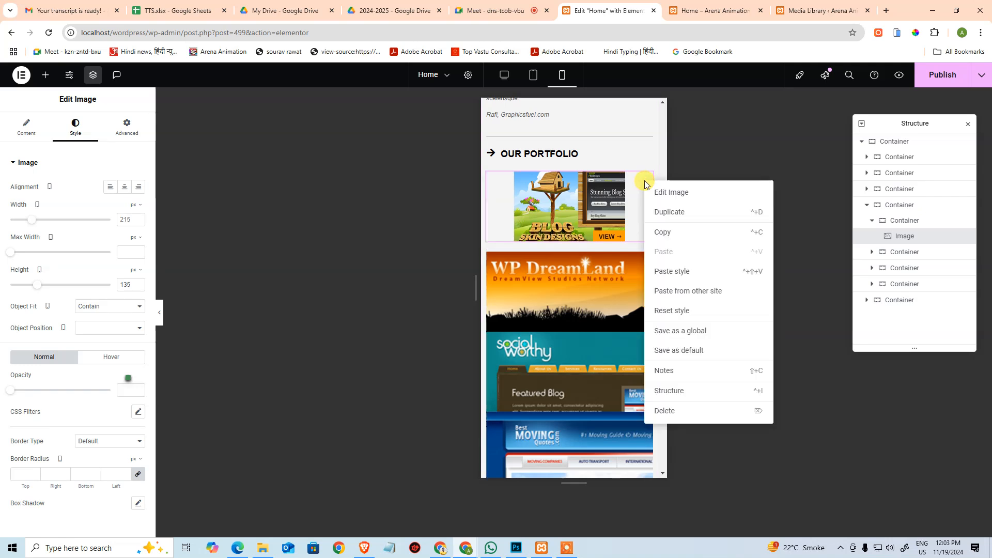
left_click(661, 231)
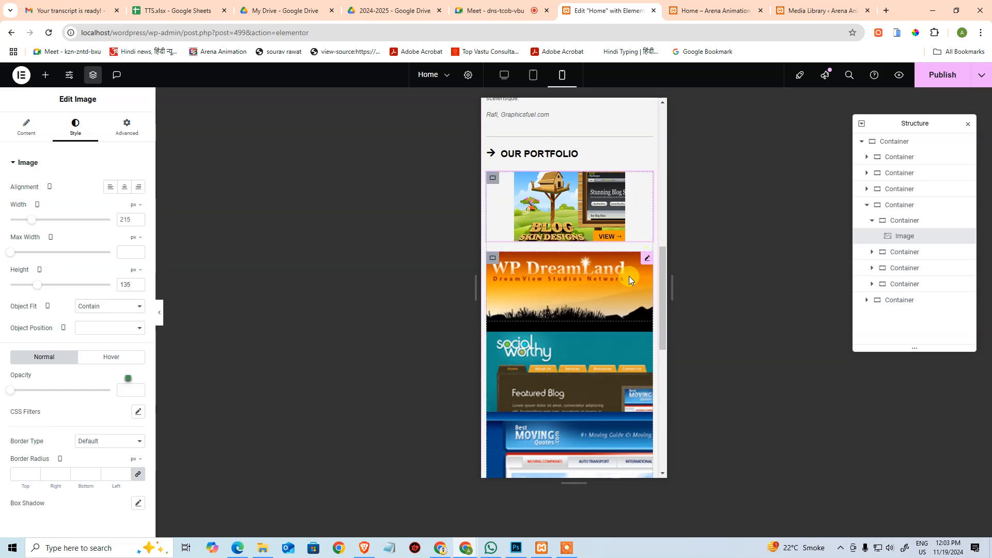
- Paste the copied image style onto the second, third and fourth portfolio images and check them in the mobile preview
left_click(646, 261)
key("ctrl+shift+v")
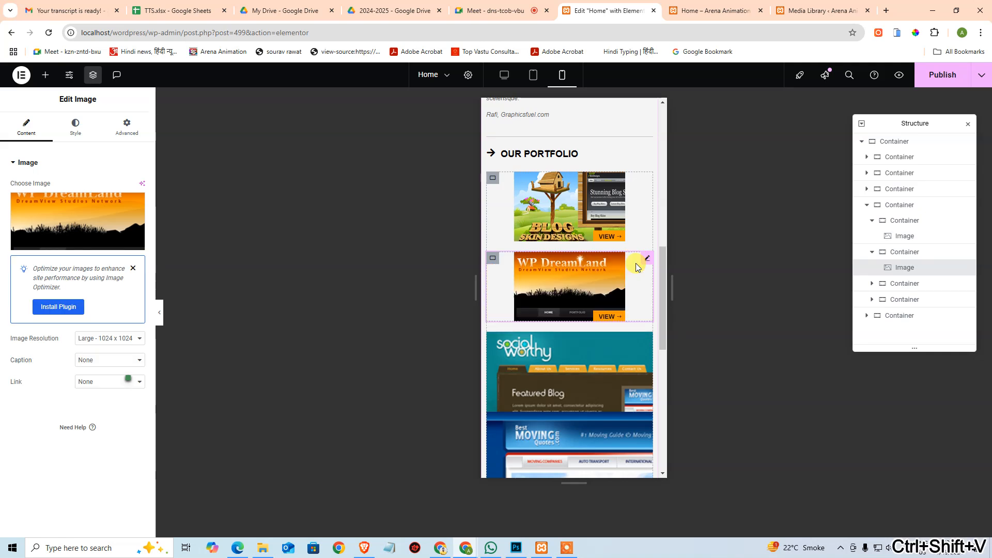
left_click(646, 339)
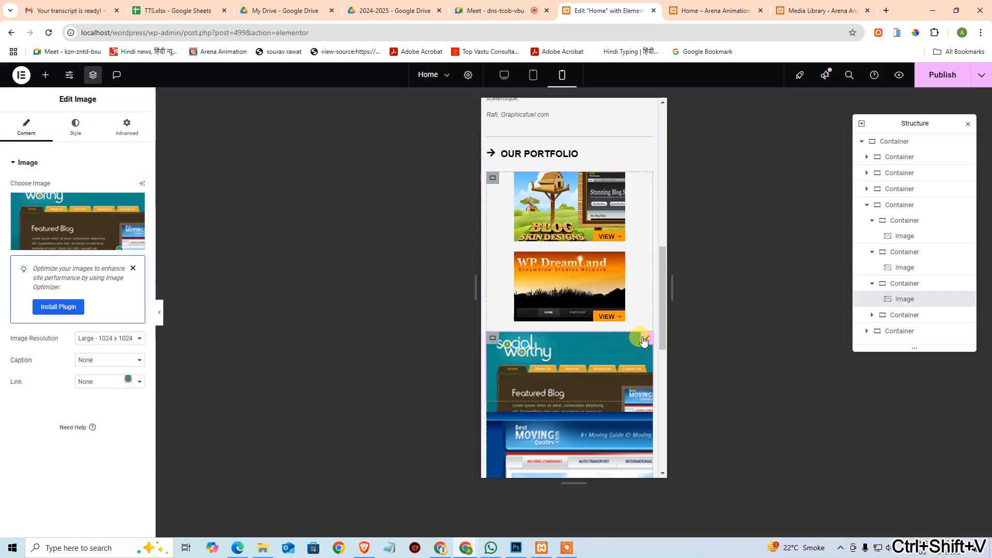
key("ctrl+shift+v")
left_click(644, 417)
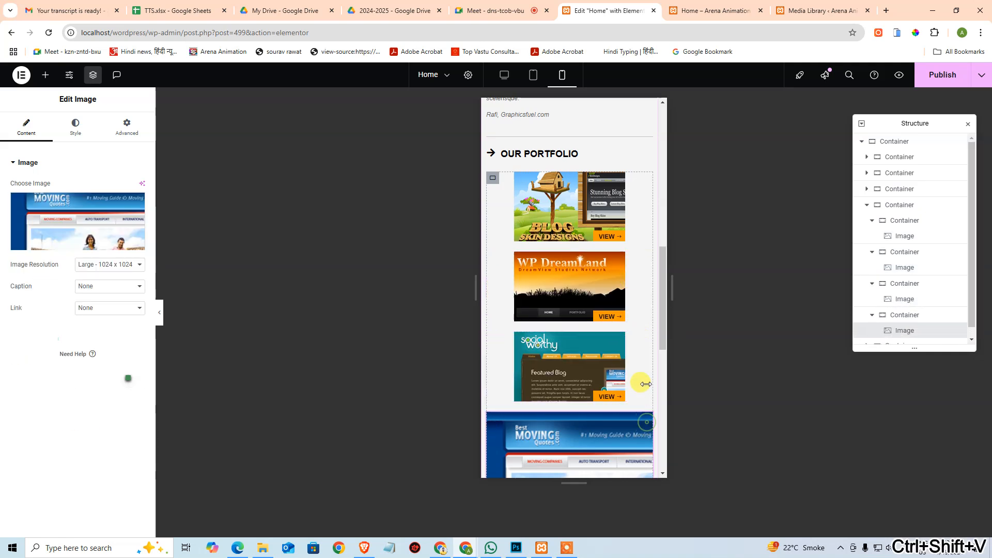
key("ctrl+shift+v")
scroll(628, 356, "down", 5)
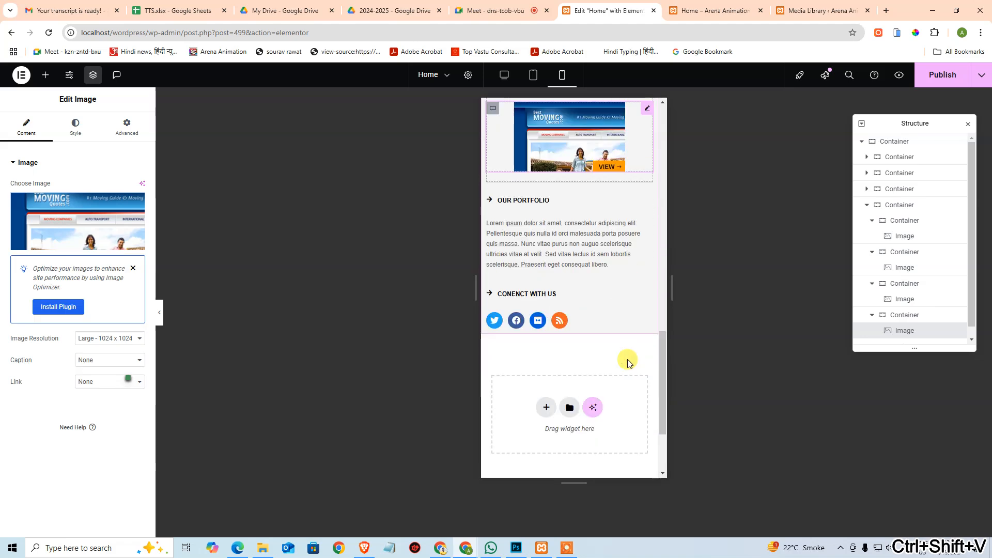
scroll(627, 359, "up", 3)
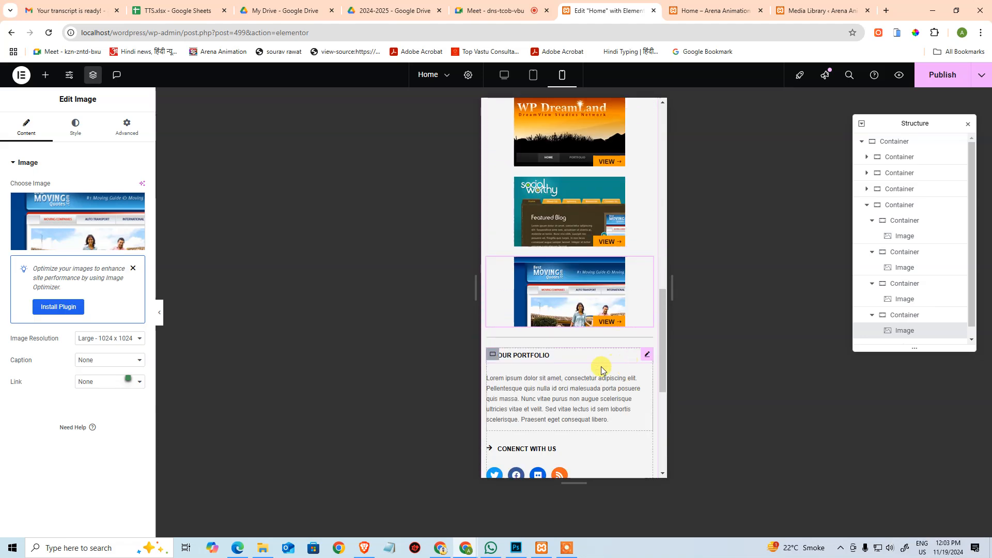
scroll(598, 341, "up", 4)
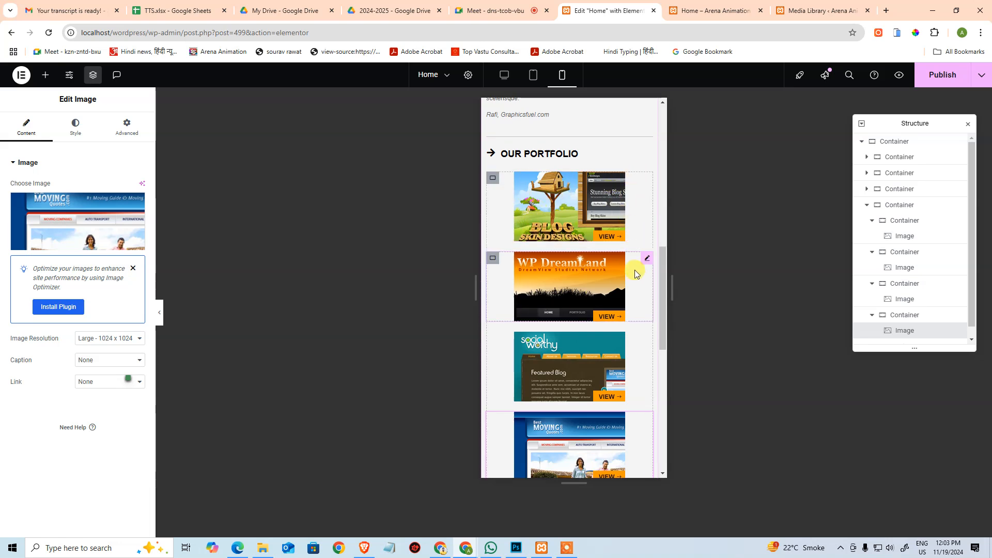
- Set the mobile width of each of the four portfolio image containers to 50%
left_click(492, 179)
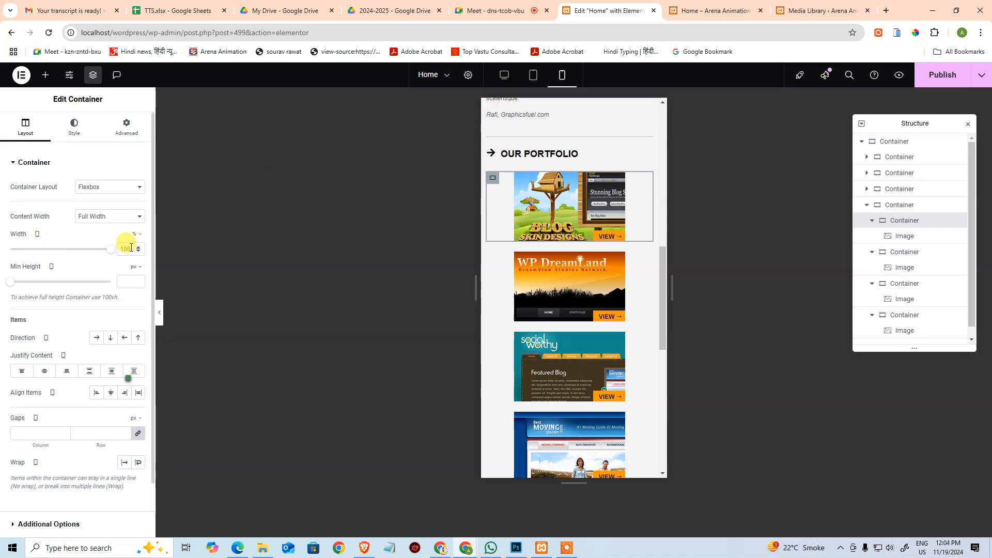
type("50")
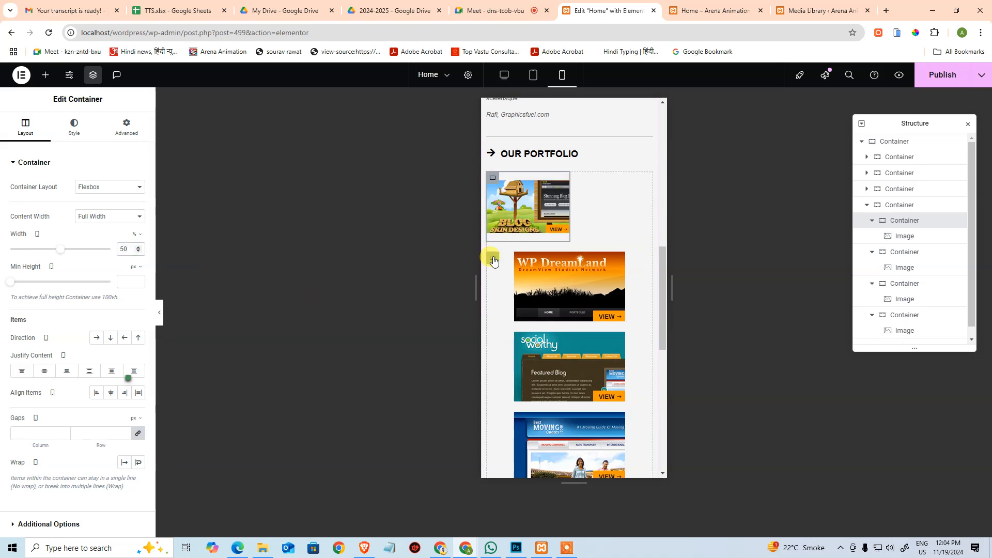
left_click(492, 258)
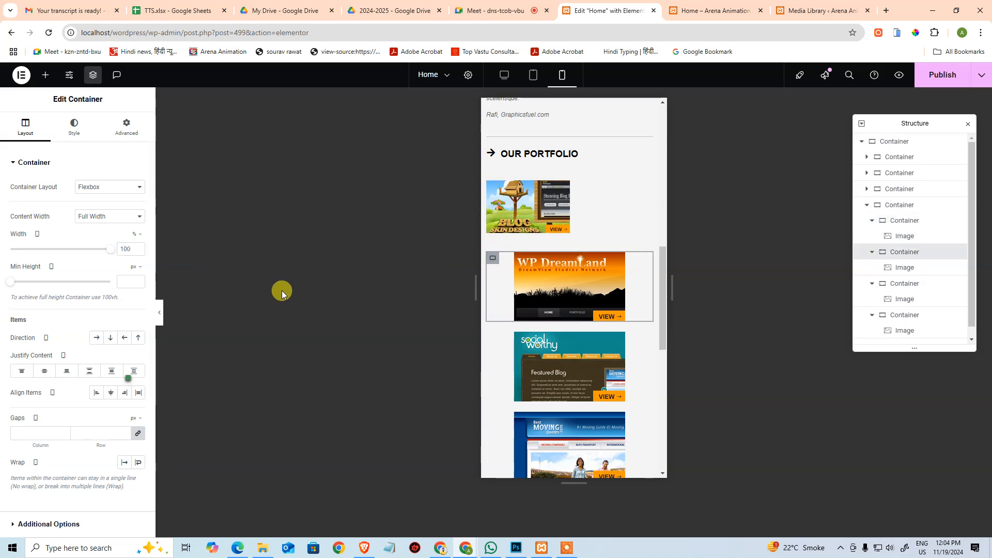
double_click(122, 248)
type("50")
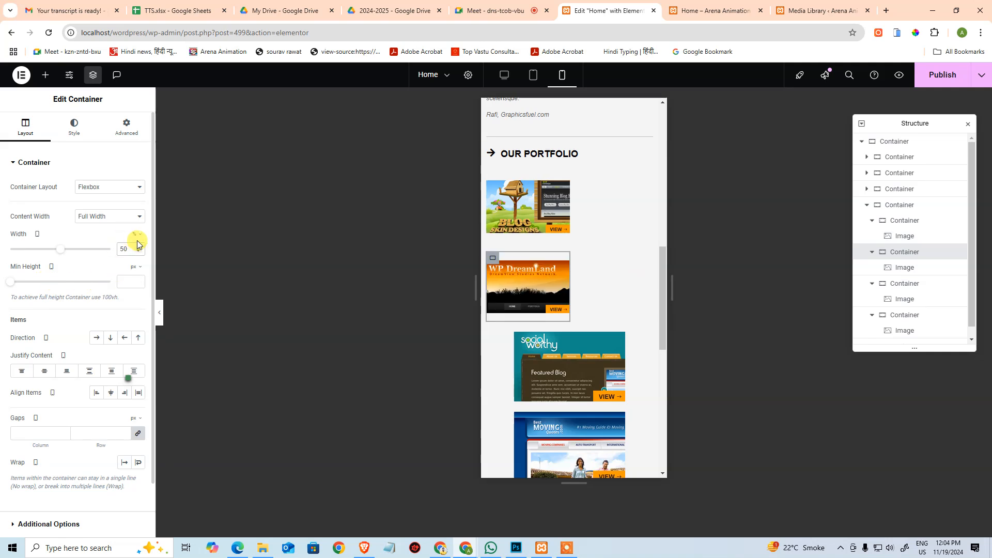
left_click(95, 339)
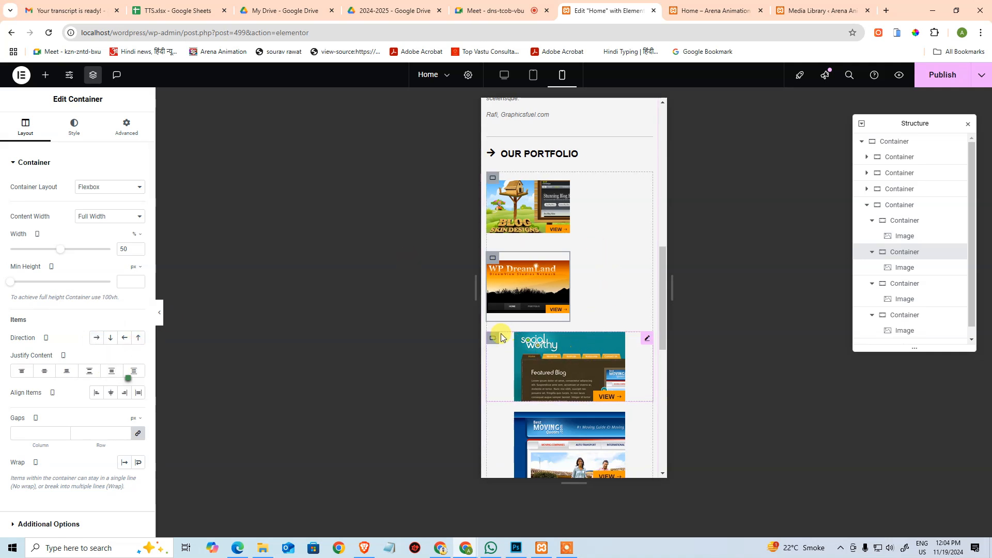
left_click(492, 338)
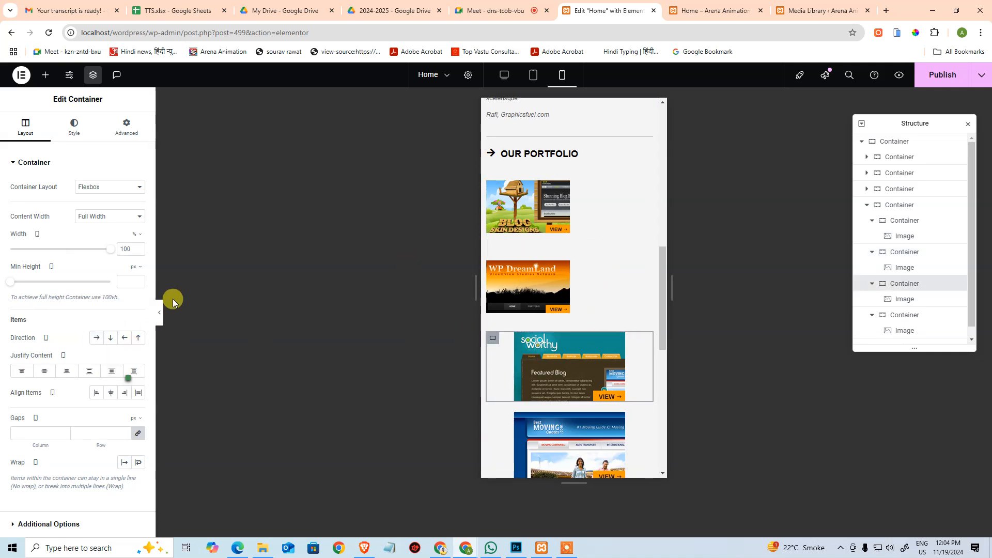
double_click(128, 249)
type("50")
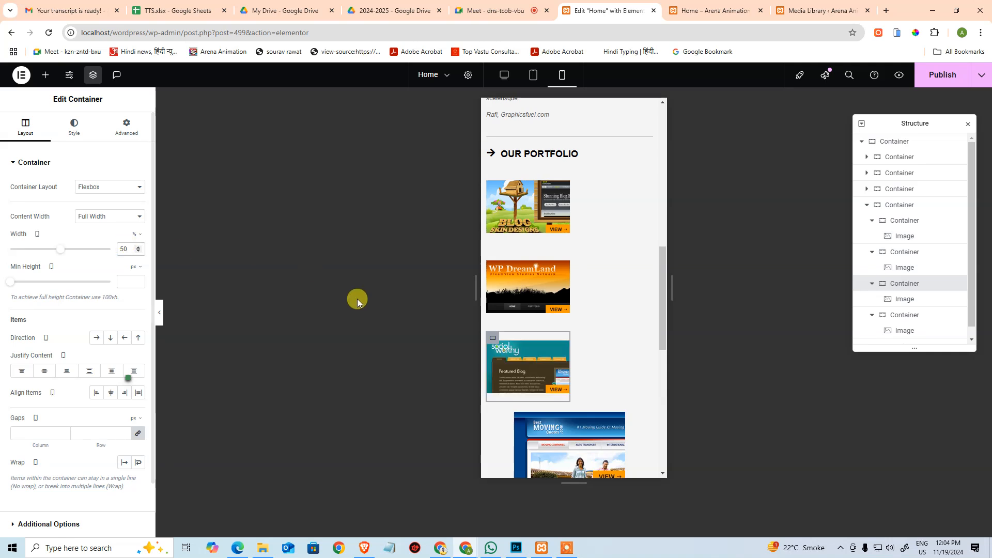
left_click(493, 419)
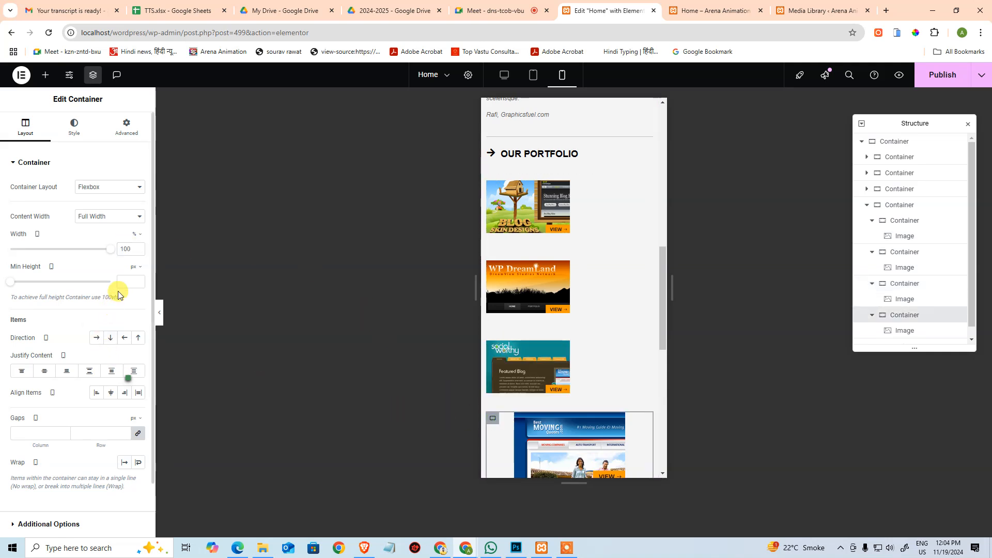
left_click(127, 250)
type("50")
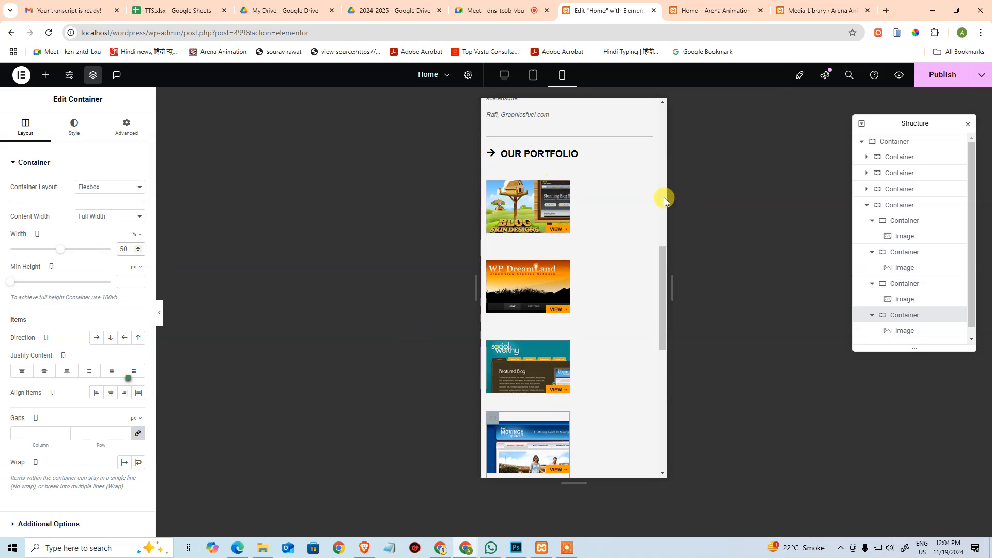
- Set the parent portfolio container's direction to Row - horizontal and let its items wrap
left_click(873, 221)
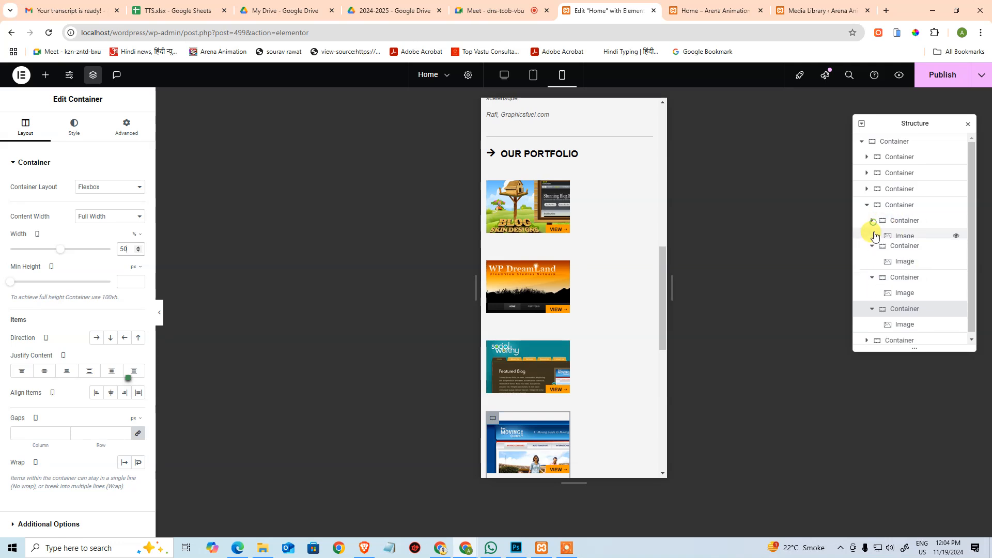
left_click(872, 237)
left_click(873, 252)
left_click(872, 268)
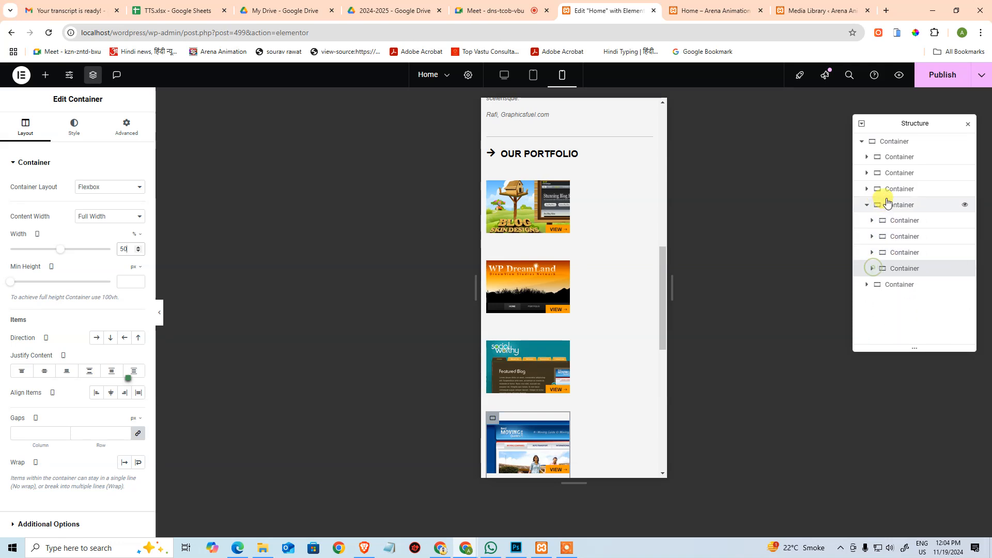
left_click(890, 207)
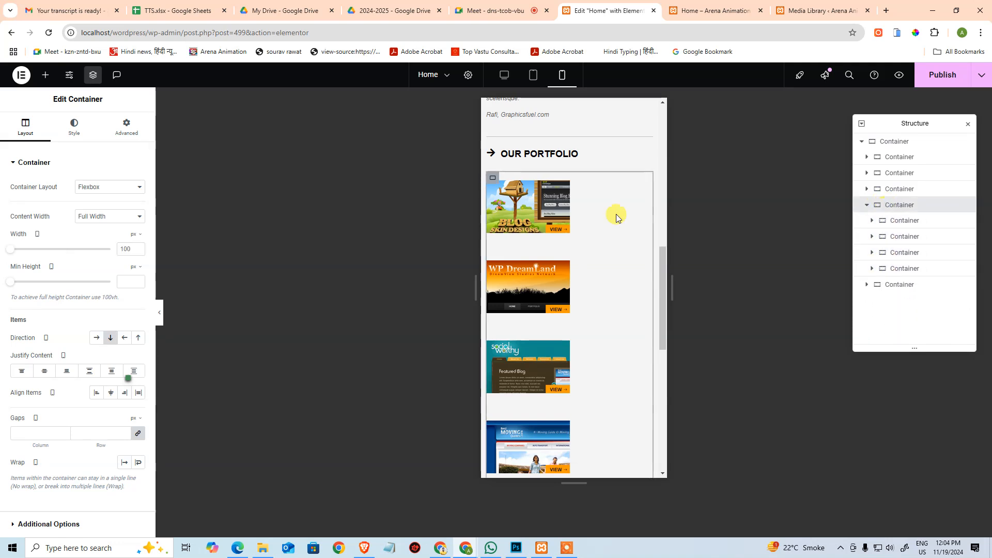
left_click(97, 339)
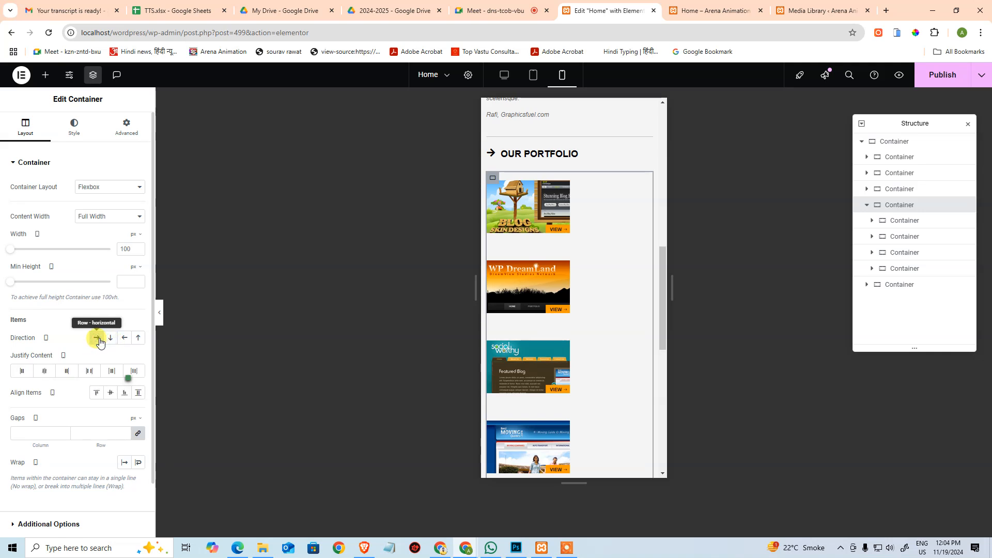
left_click(125, 464)
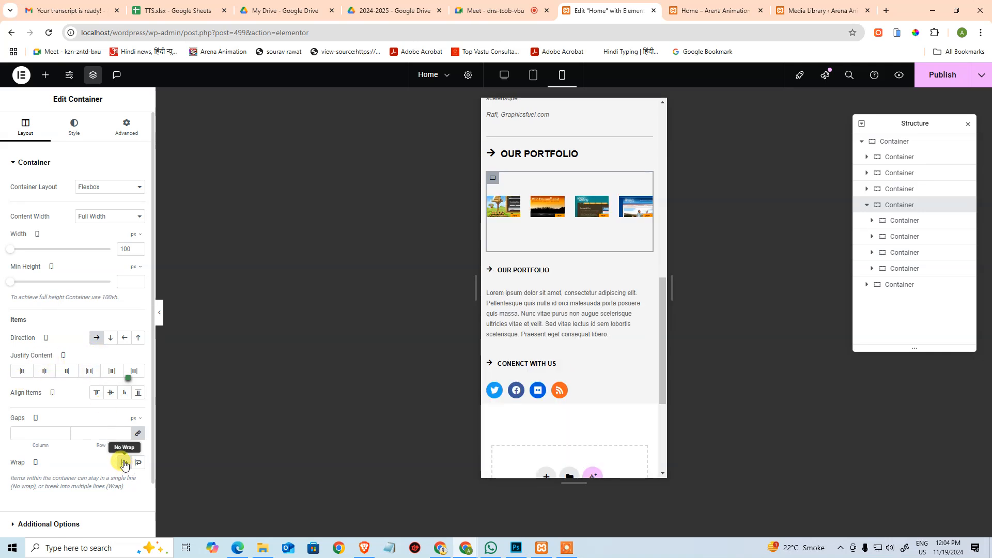
left_click(138, 465)
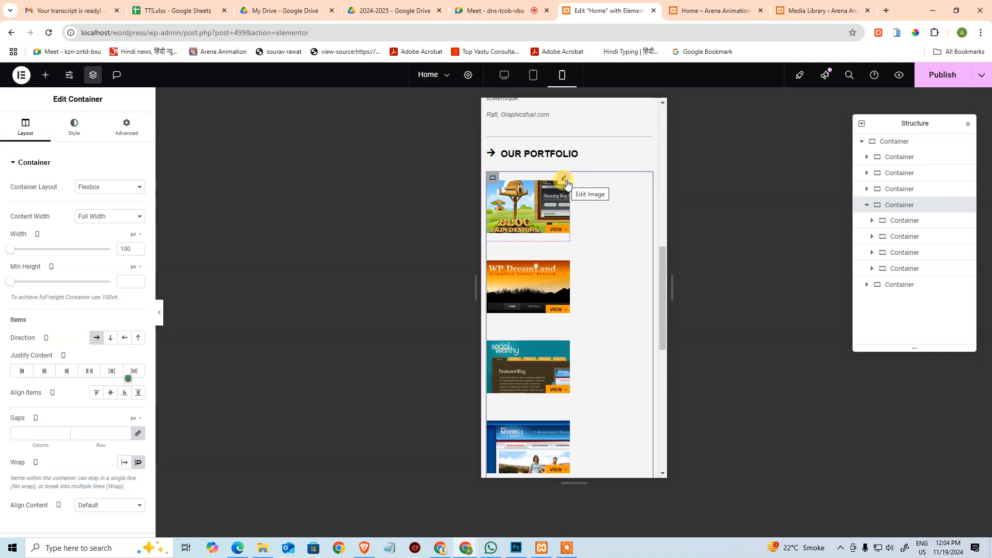
- Set the mobile width of the first and second portfolio image containers to 45%
left_click(564, 178)
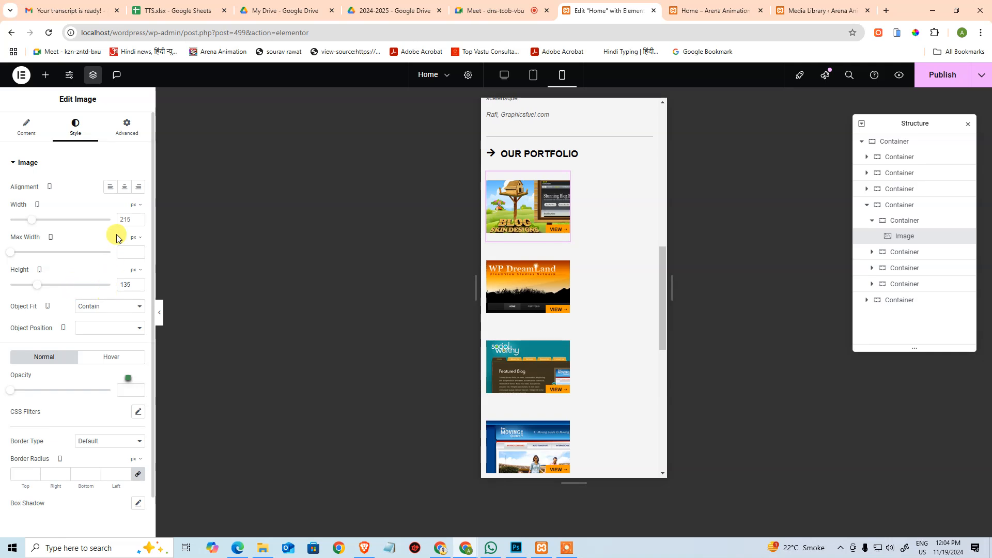
left_click(902, 220)
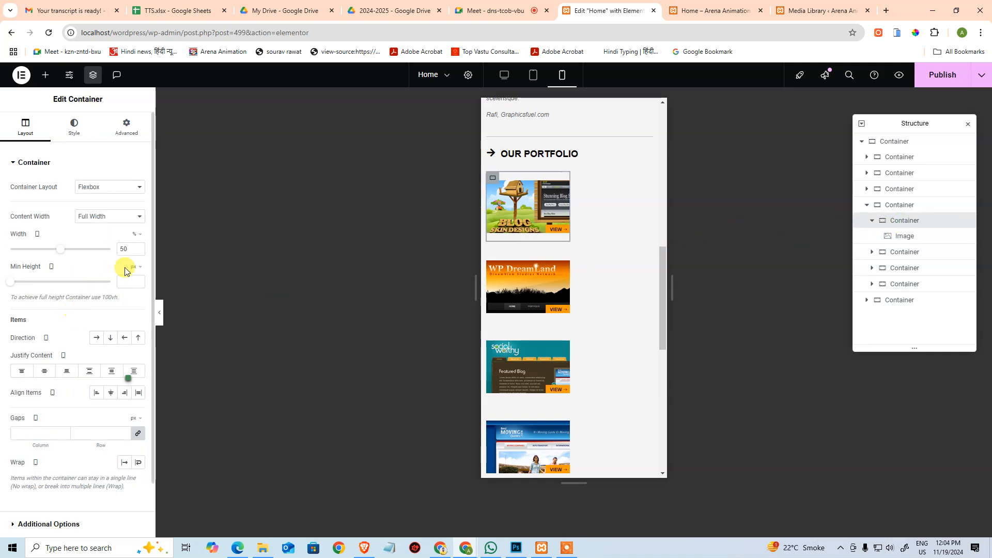
double_click(124, 250)
type("45")
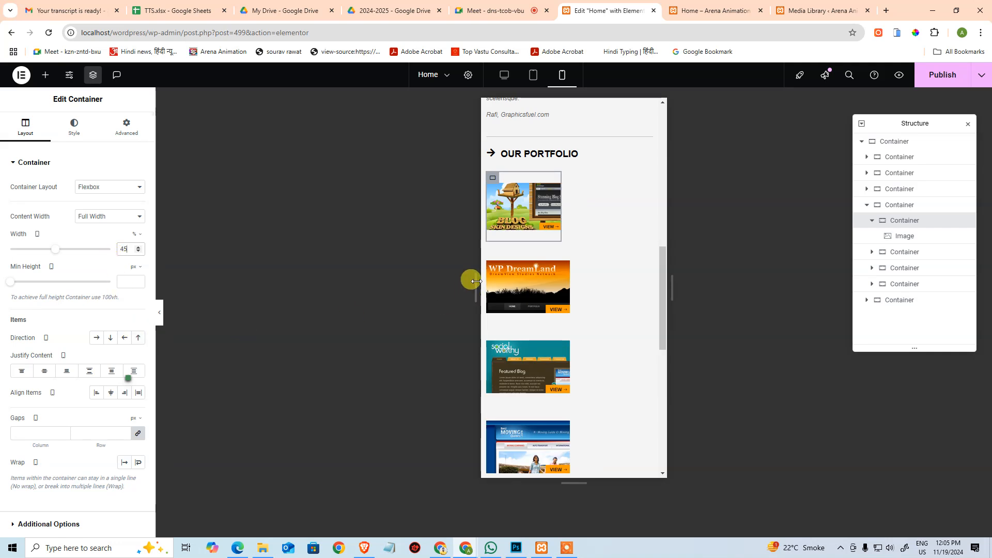
left_click(492, 257)
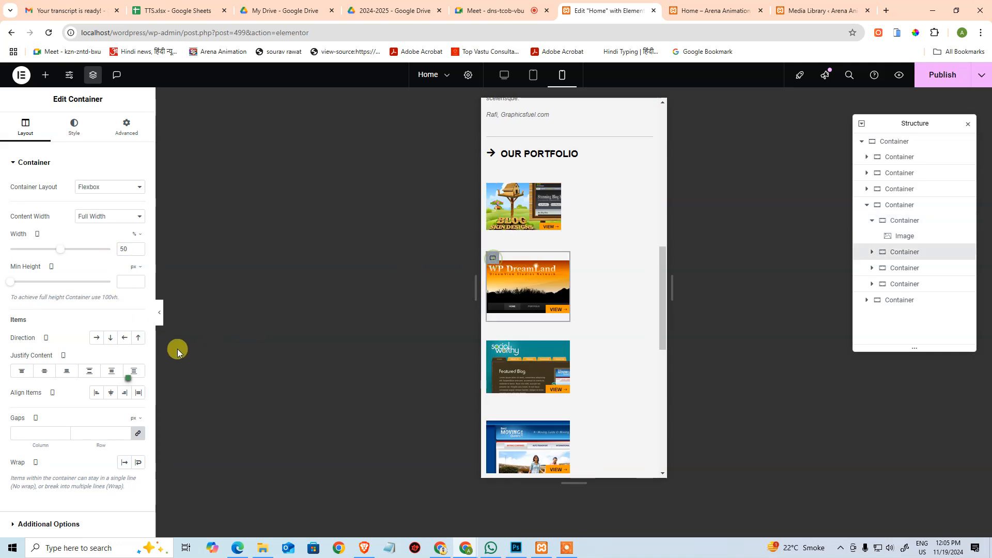
double_click(129, 248)
type("45")
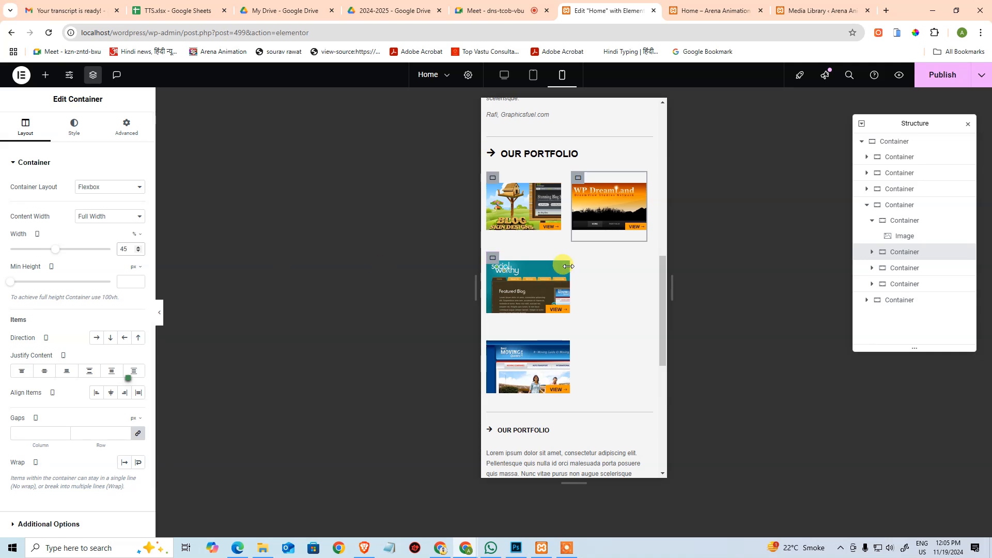
- Set the mobile width of the third and fourth portfolio image containers to 45%
left_click(492, 258)
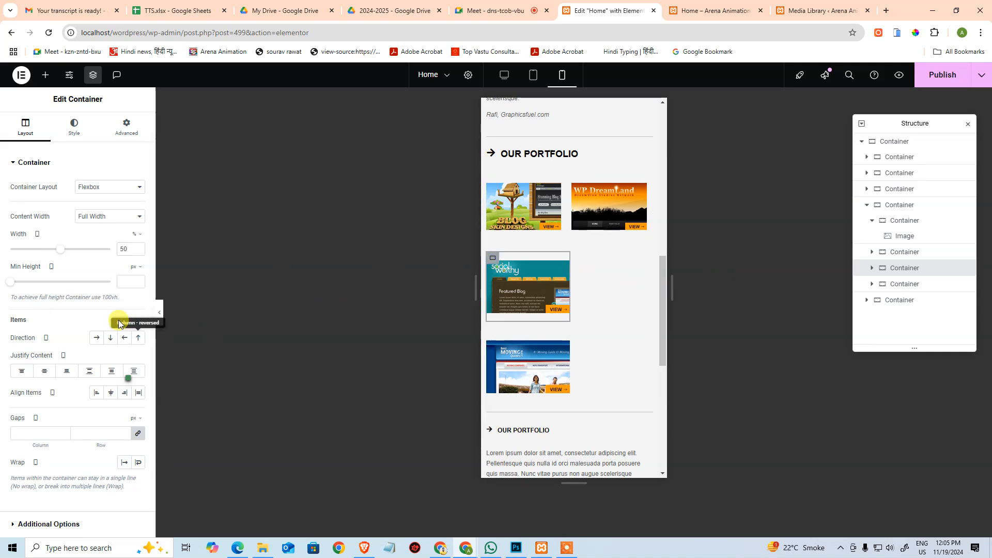
double_click(127, 248)
type("45")
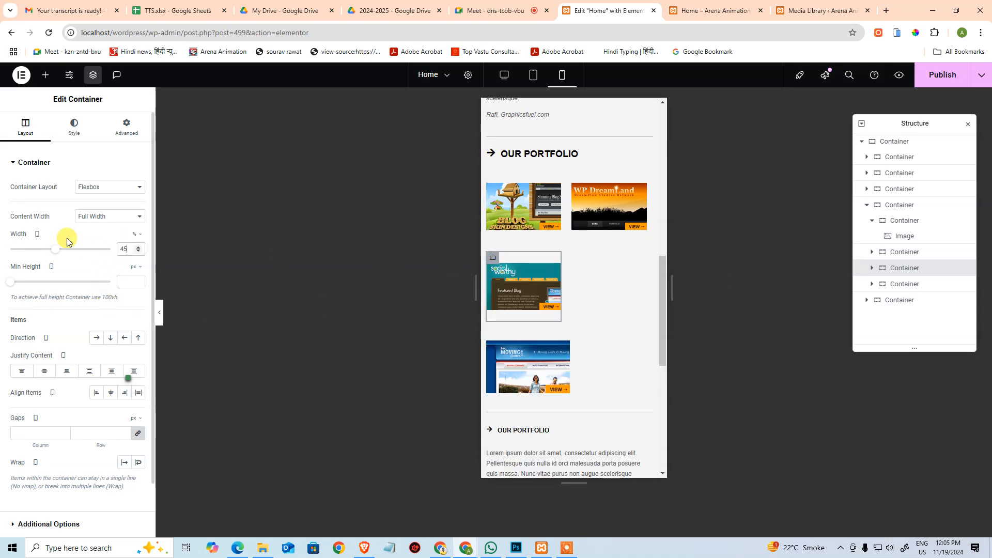
left_click(493, 339)
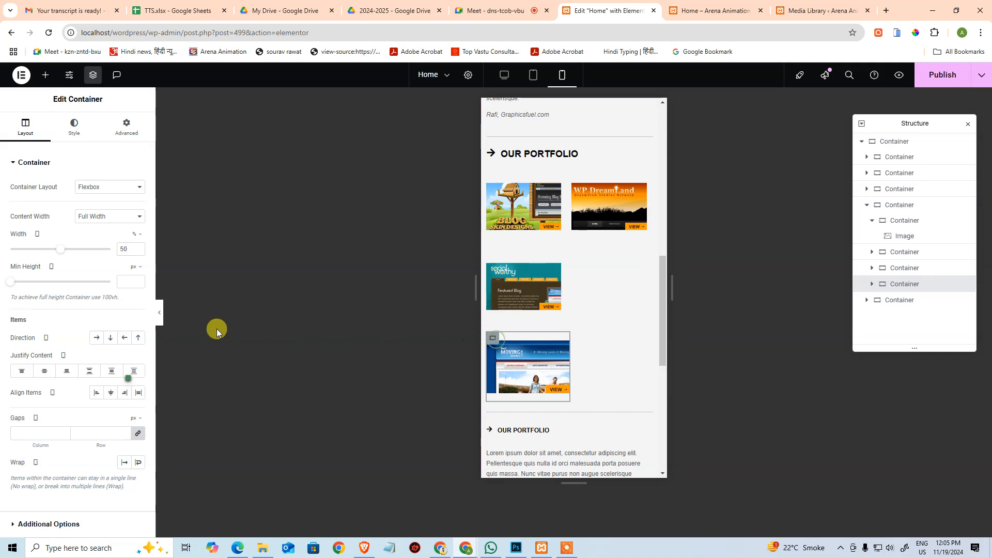
double_click(126, 248)
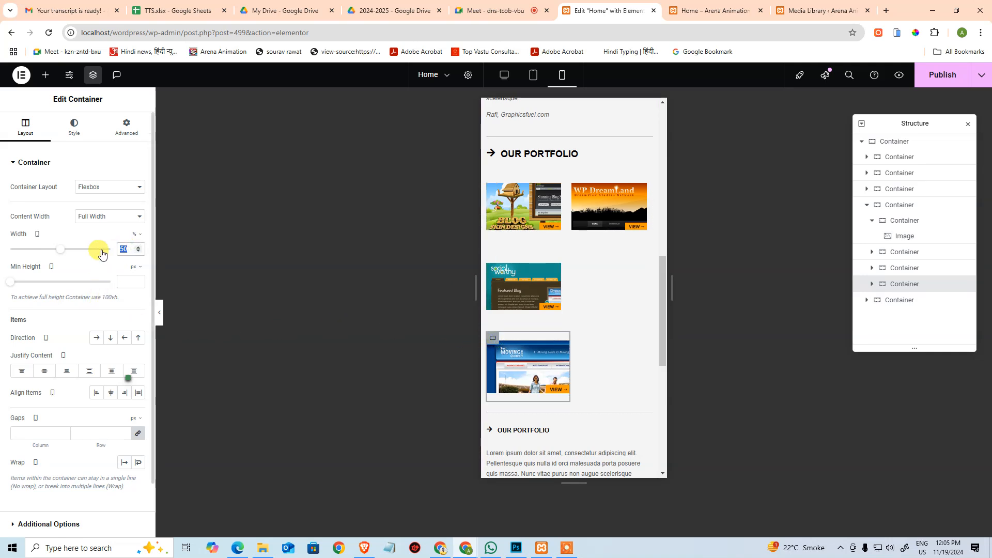
type("45")
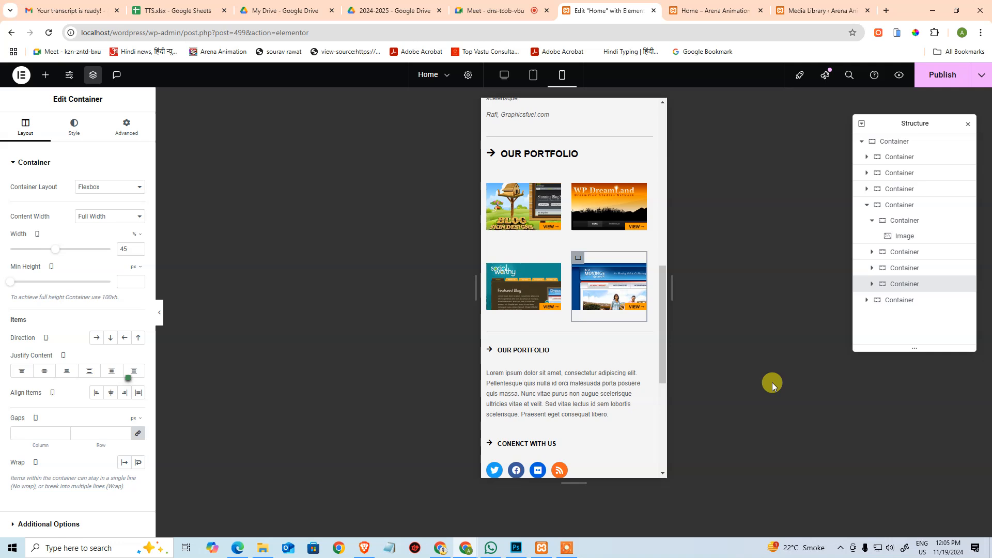
- Center the social icons below the CONENCT WITH US heading in the mobile layout
left_click(588, 380)
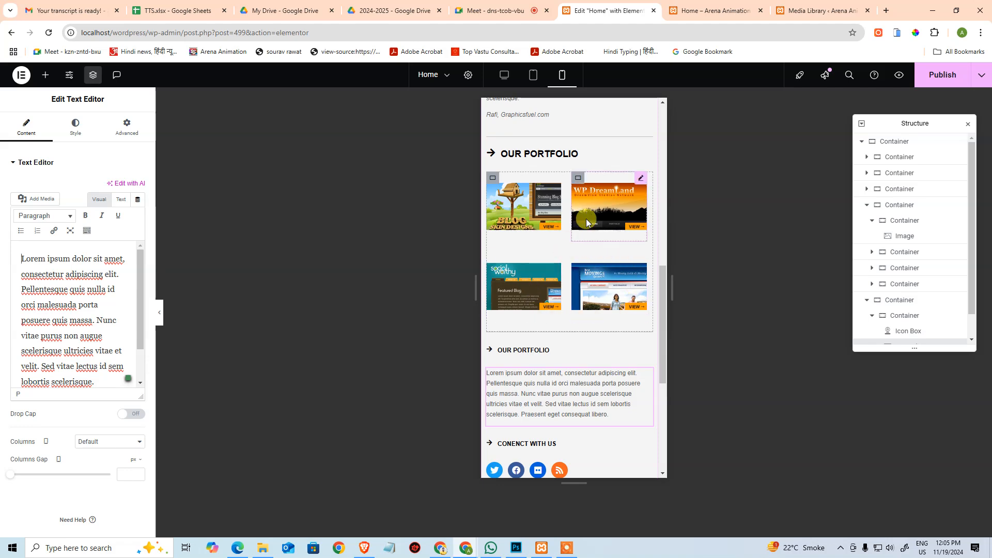
scroll(576, 310, "down", 1)
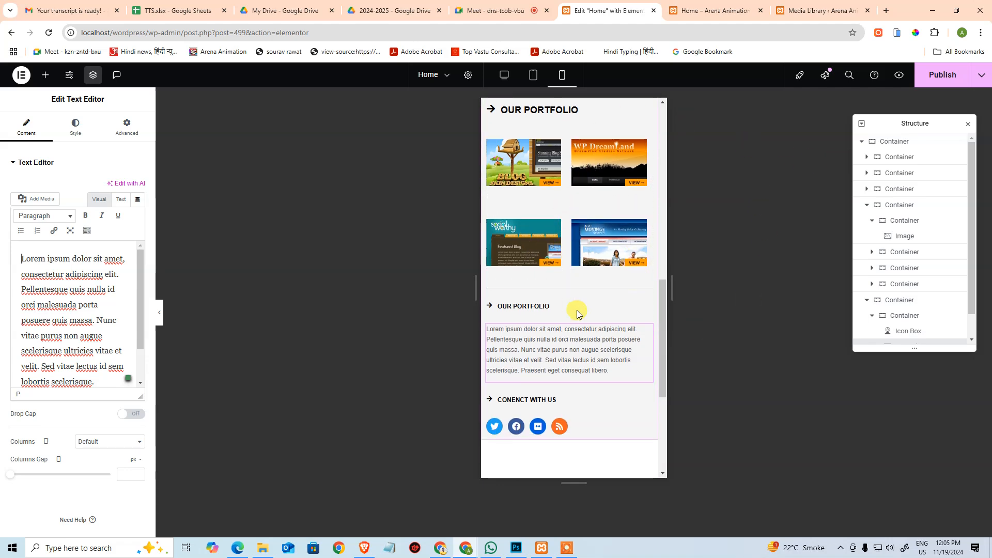
scroll(577, 312, "down", 3)
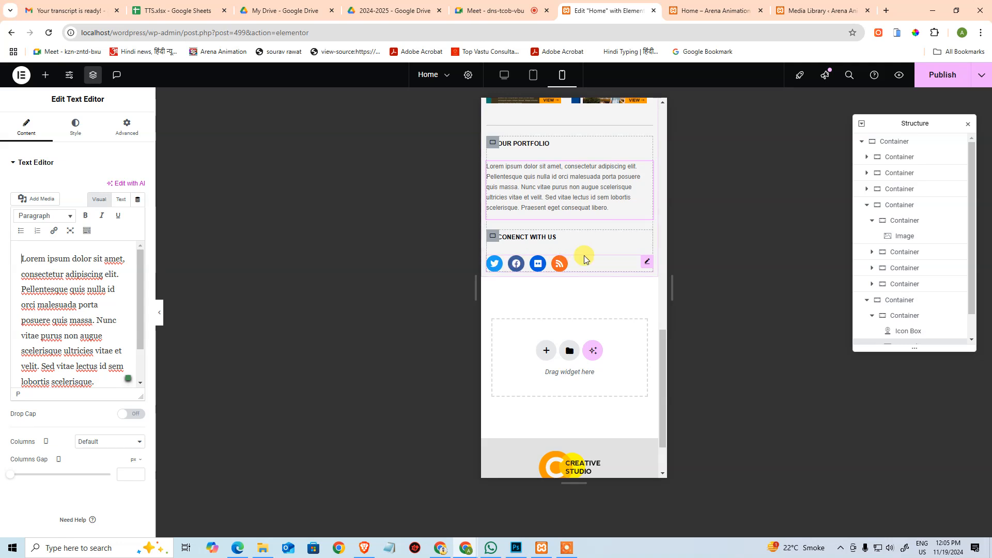
left_click(646, 266)
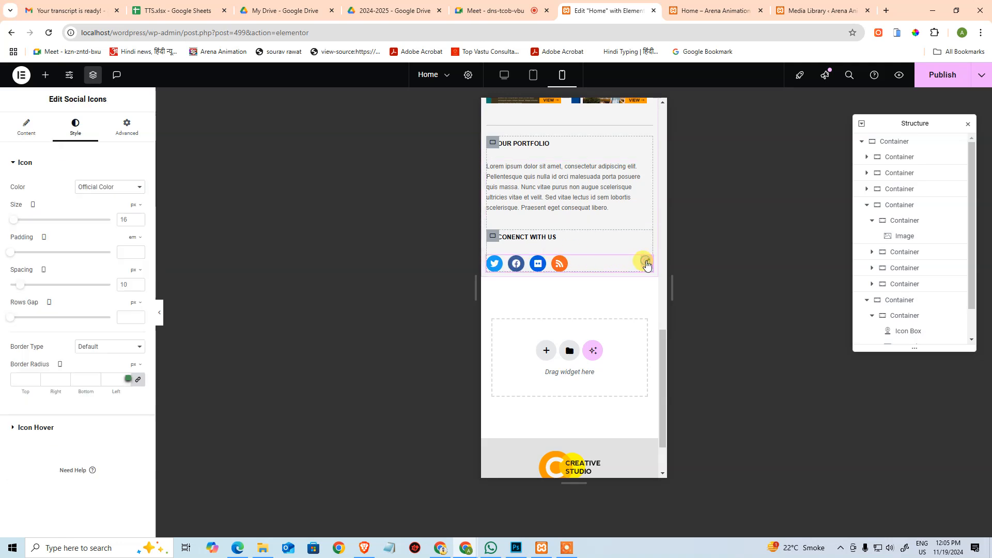
left_click(30, 140)
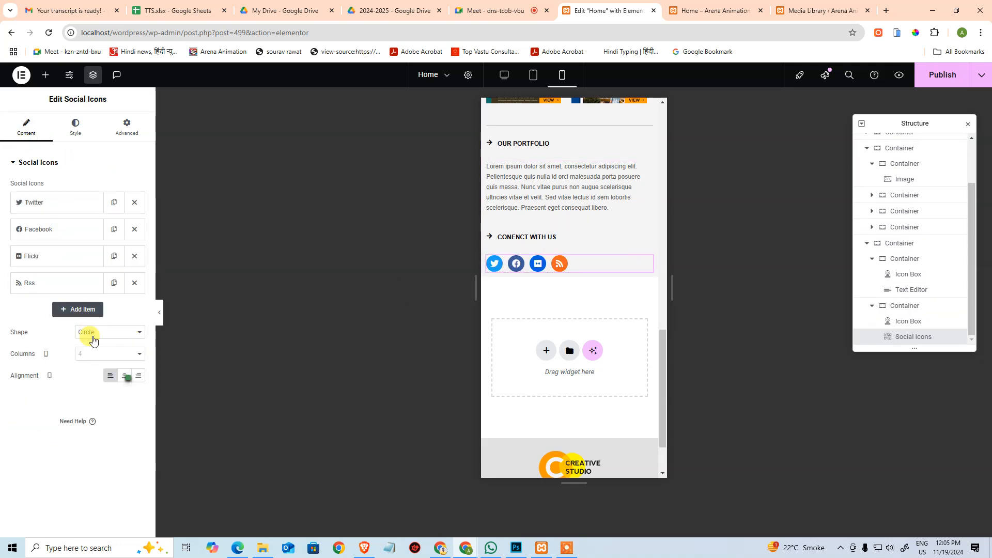
left_click(123, 376)
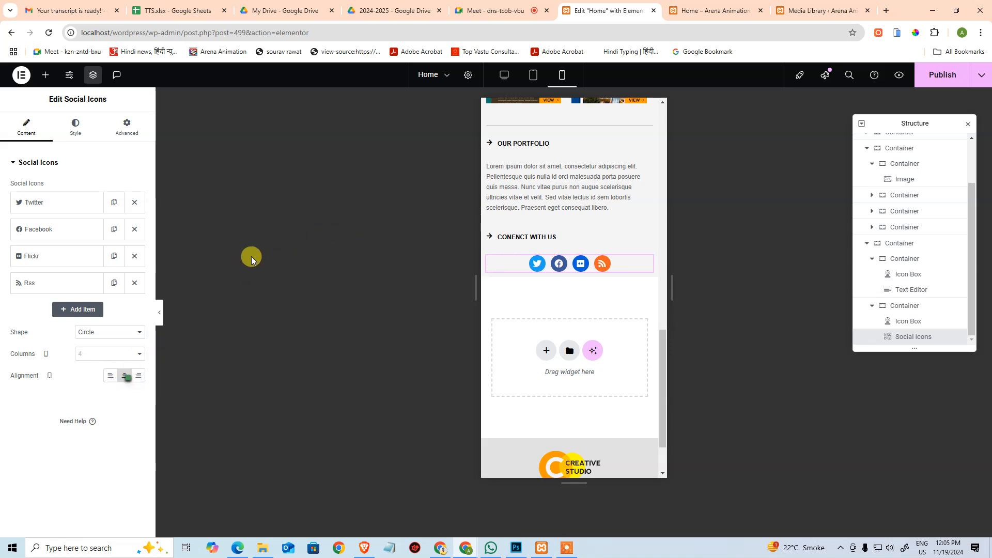
- Set the social icons' mobile size to 24 px and their spacing to 16 px
left_click(78, 127)
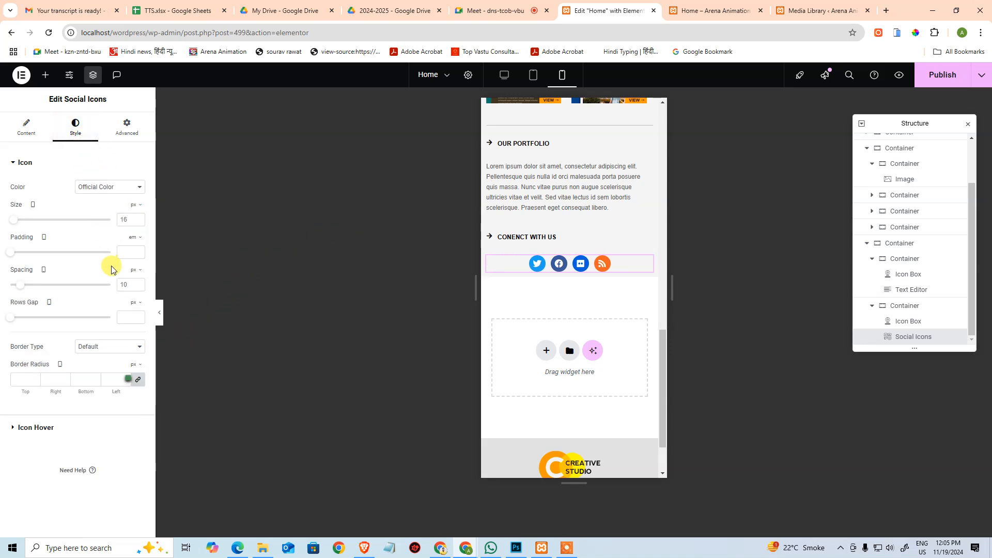
left_click(127, 220)
type("32")
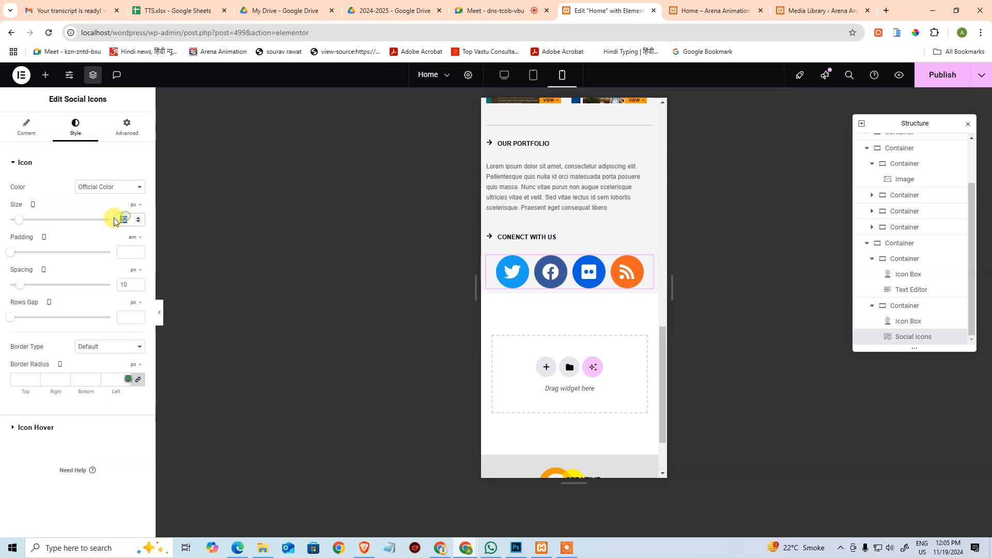
type("20")
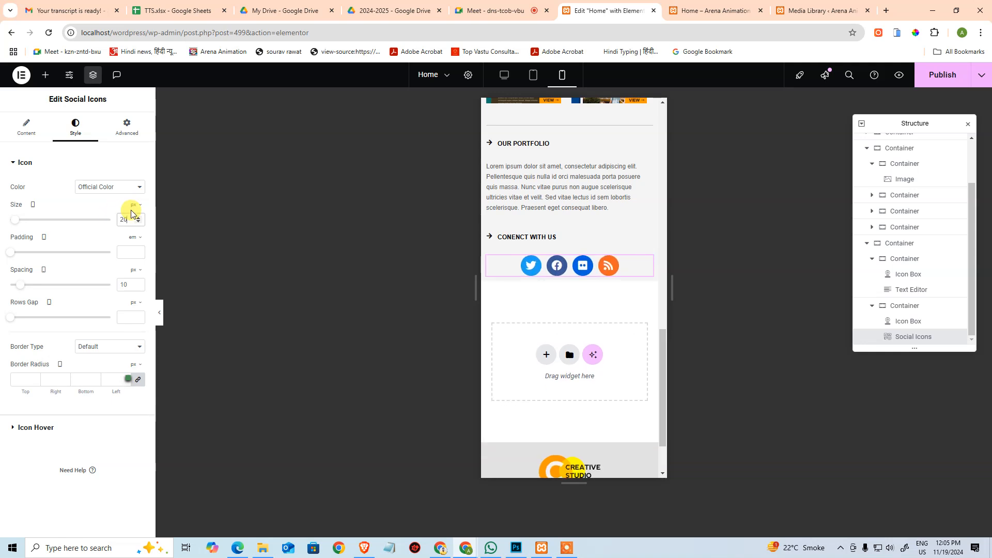
key("Up")
key("Up")
key("Up")
key("Up")
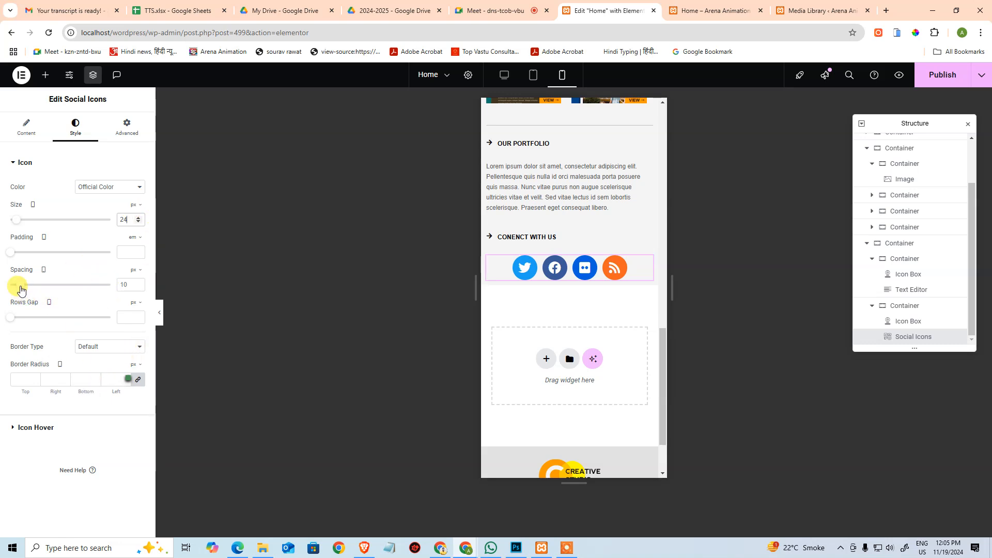
mouse_move(21, 289)
left_mouse_down()
mouse_move(55, 283)
mouse_move(27, 287)
left_mouse_up()
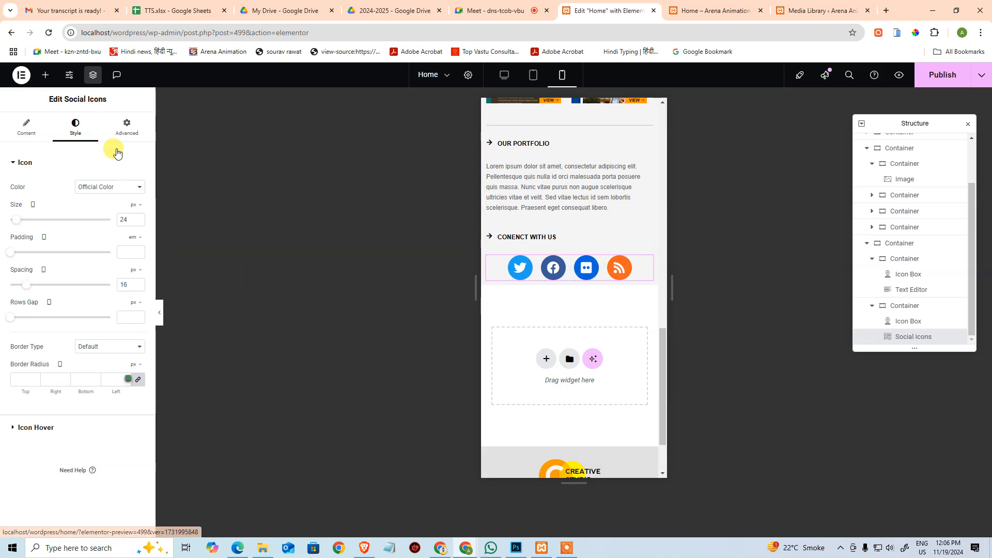
- Align the social icons to the left in the mobile layout and check them against the footer
left_click(30, 126)
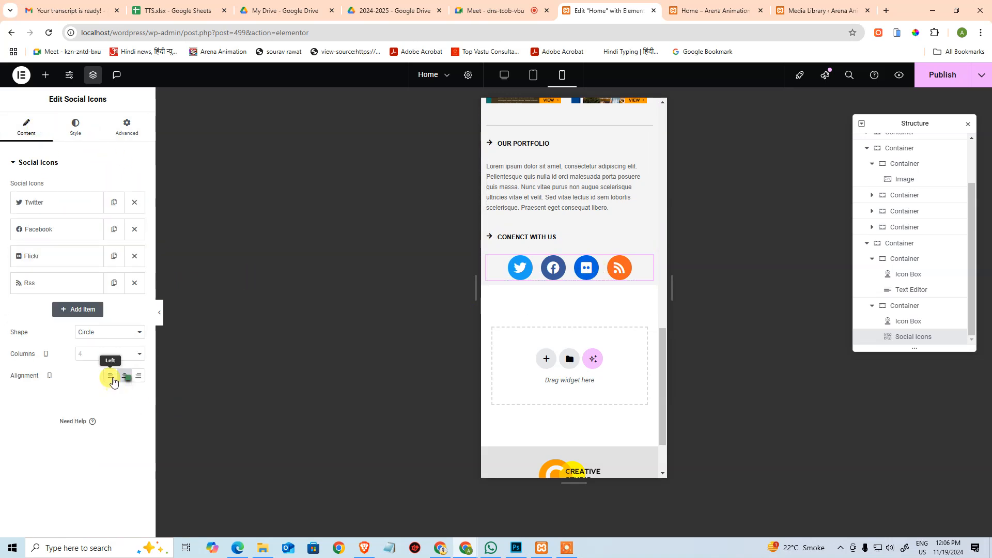
left_click(111, 378)
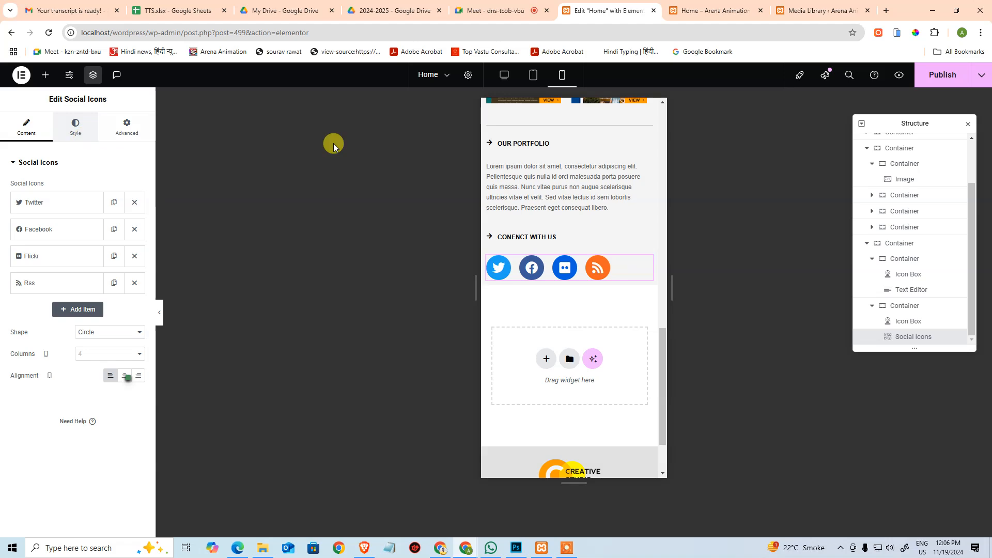
scroll(636, 331, "down", 2)
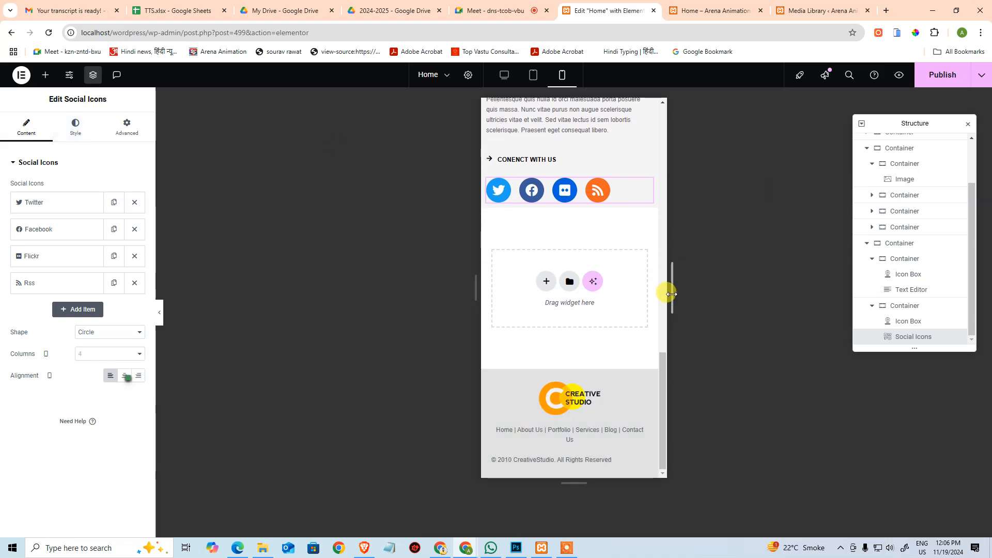
- Check the live Home page in the incognito window's phone simulator, from the portfolio to the footer, and return to the Elementor editor
key("alt+Tab")
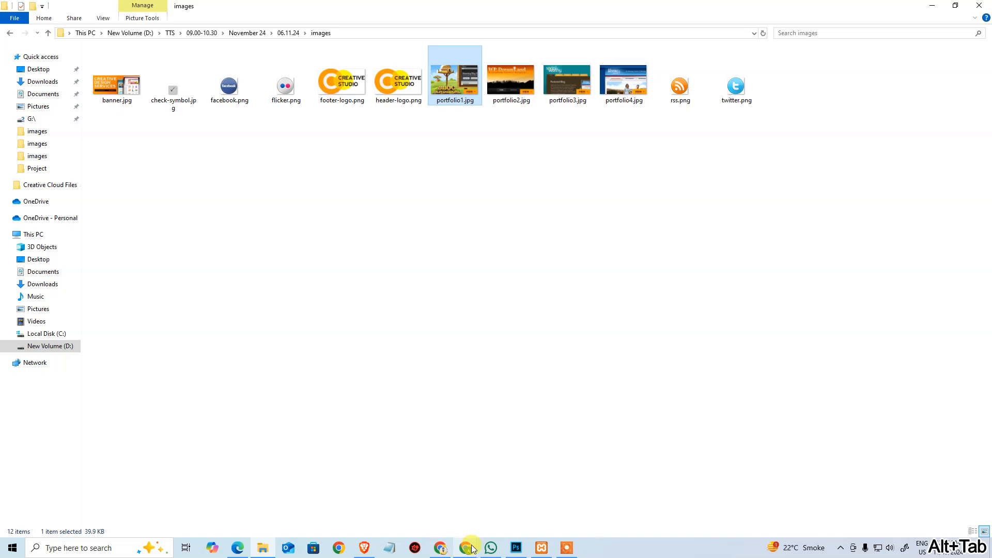
mouse_move(471, 548)
left_click(595, 493)
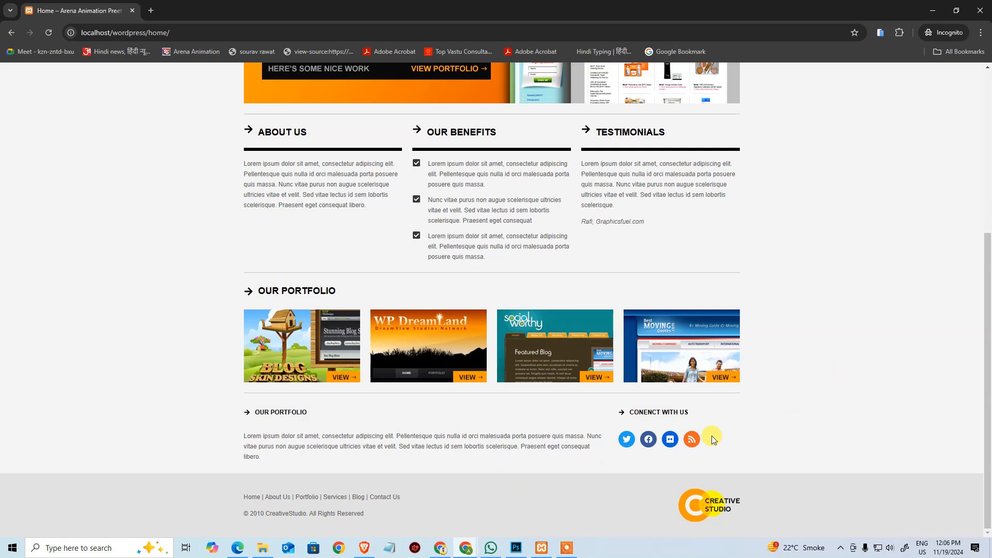
left_click(879, 32)
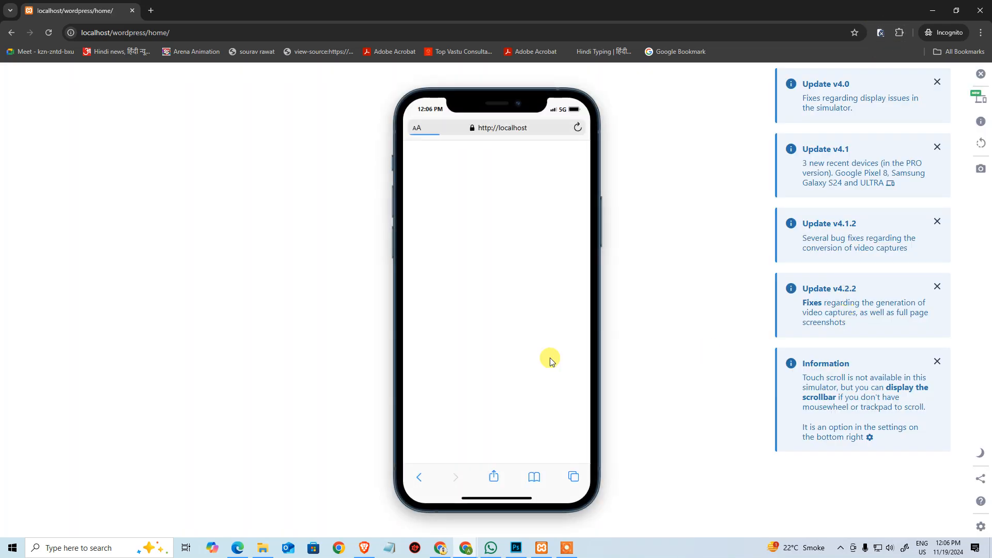
scroll(549, 356, "down", 15)
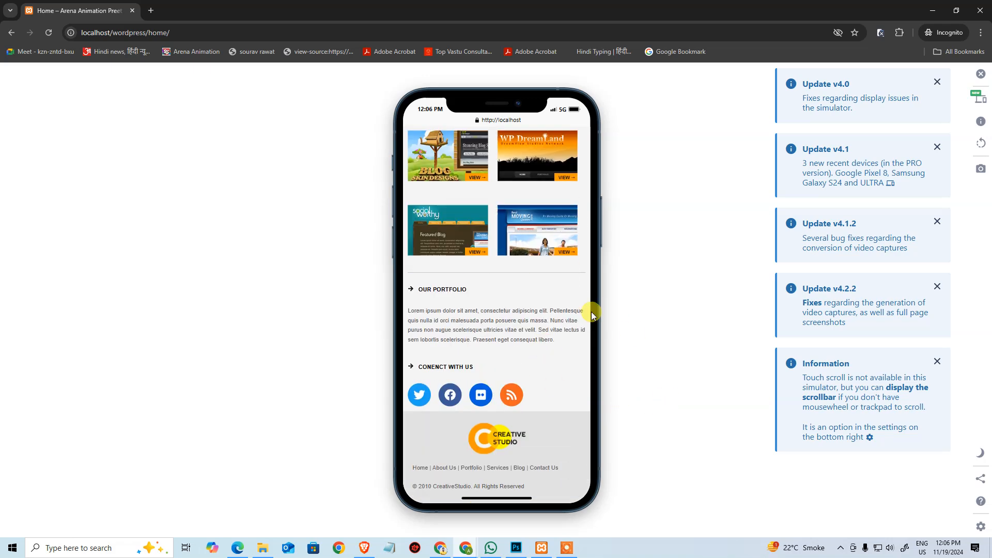
scroll(591, 312, "up", 10)
left_click(980, 74)
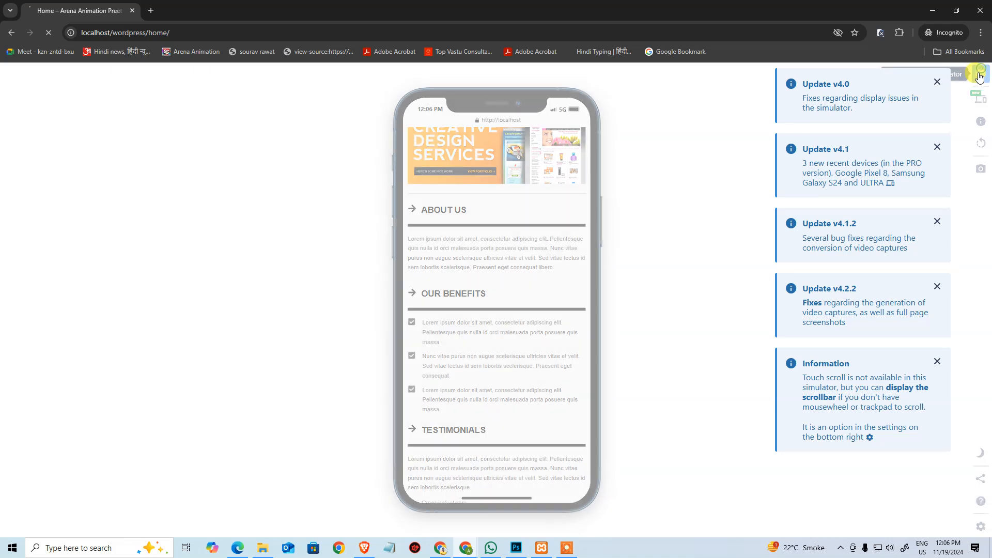
key("alt+Tab")
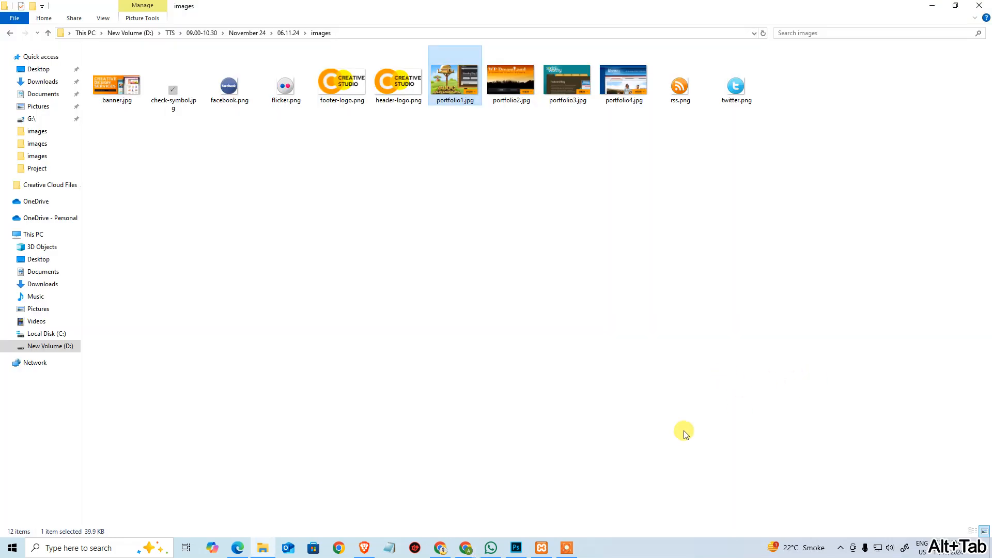
left_click(465, 549)
left_click(372, 509)
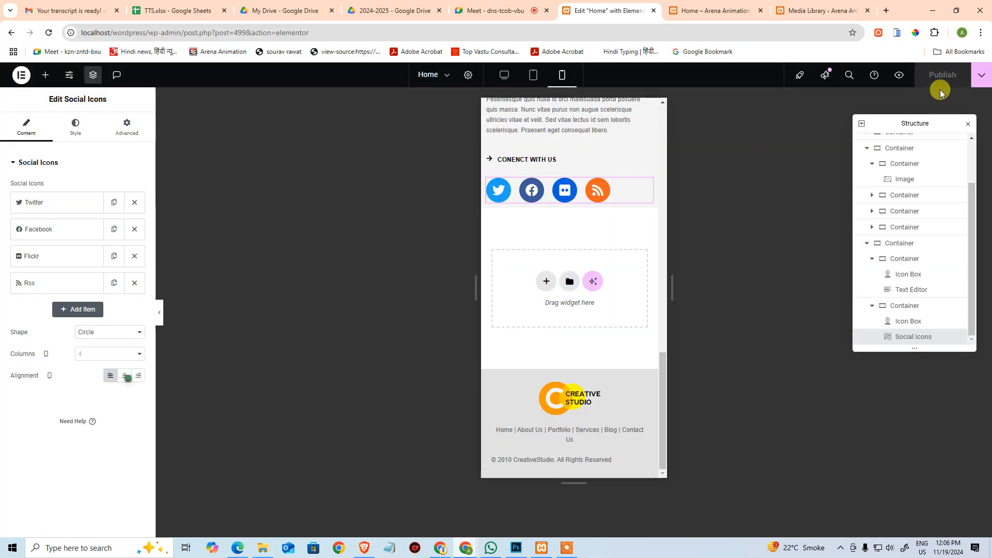